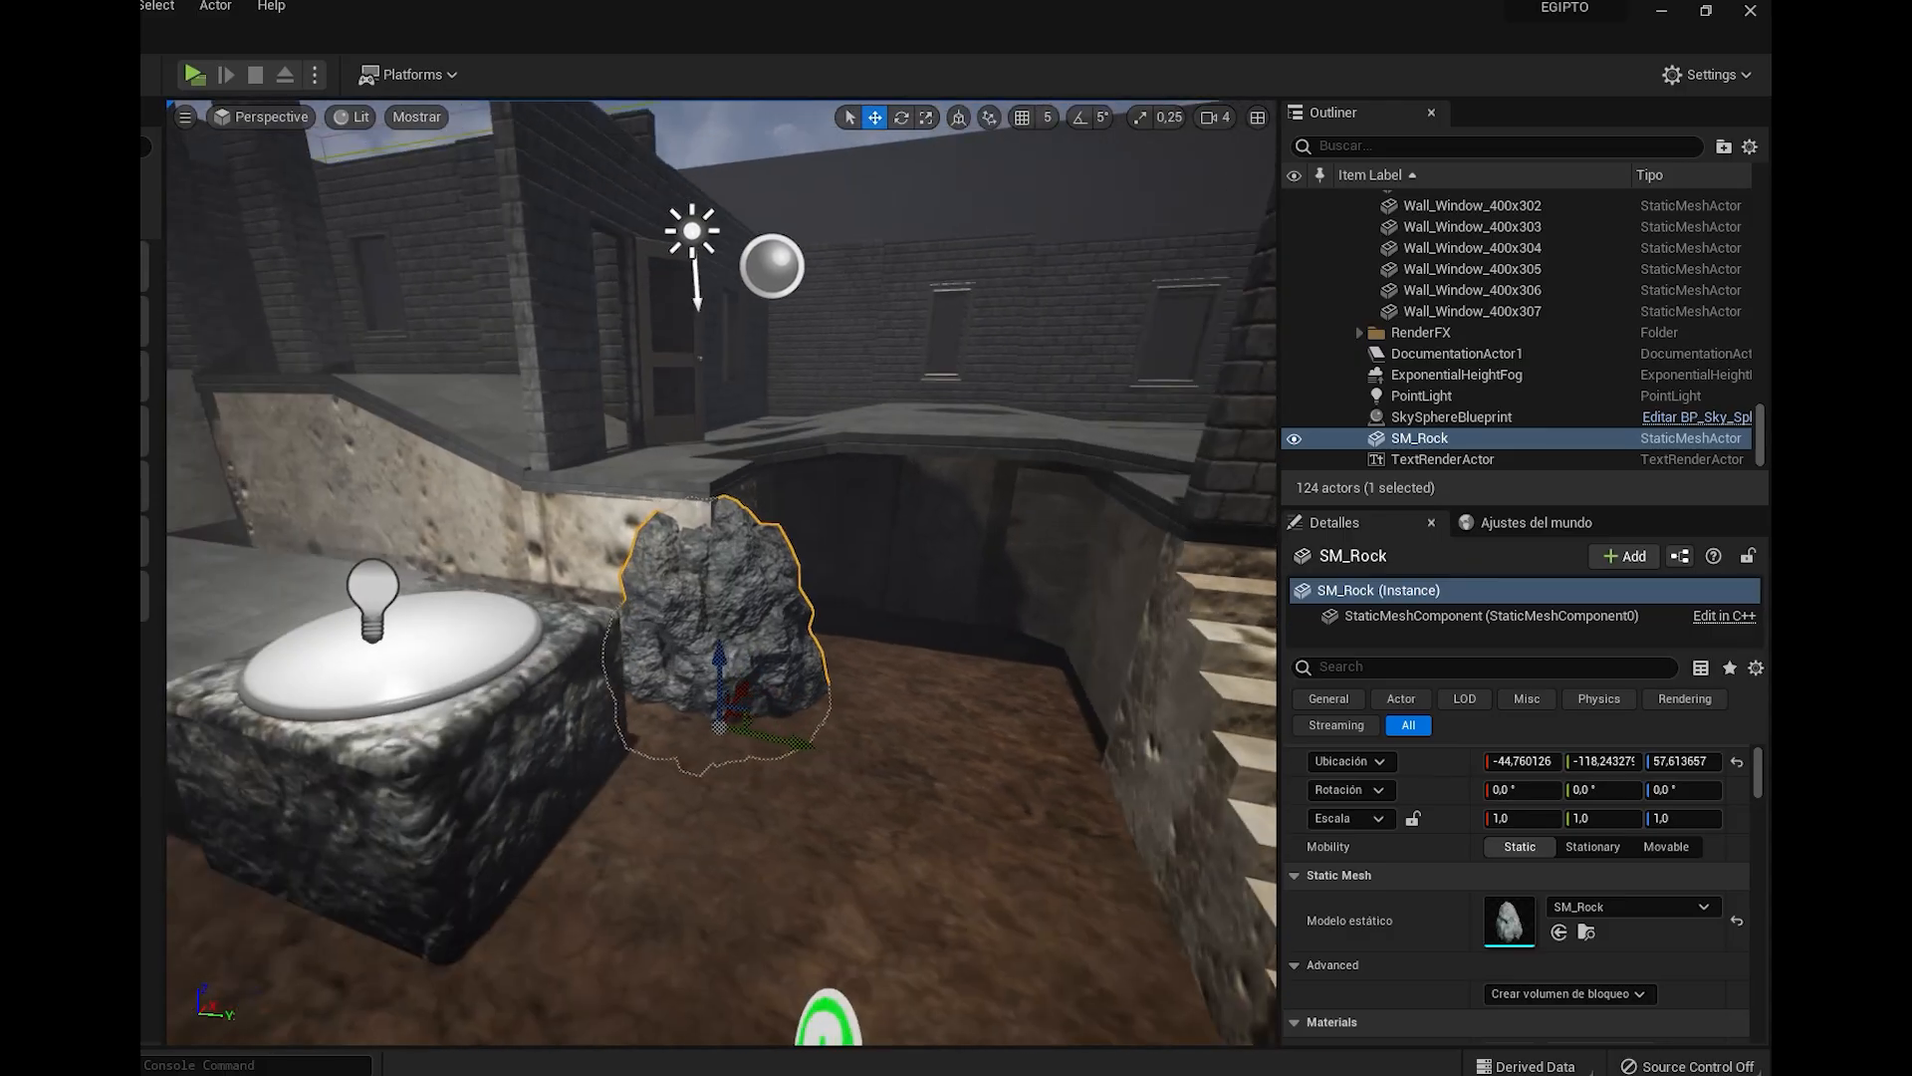
Duplicate the rock toward the stone pedestal and rotate the copy about 28° around X
left_click_drag(760, 745, 621, 714, "alt")
key("e")
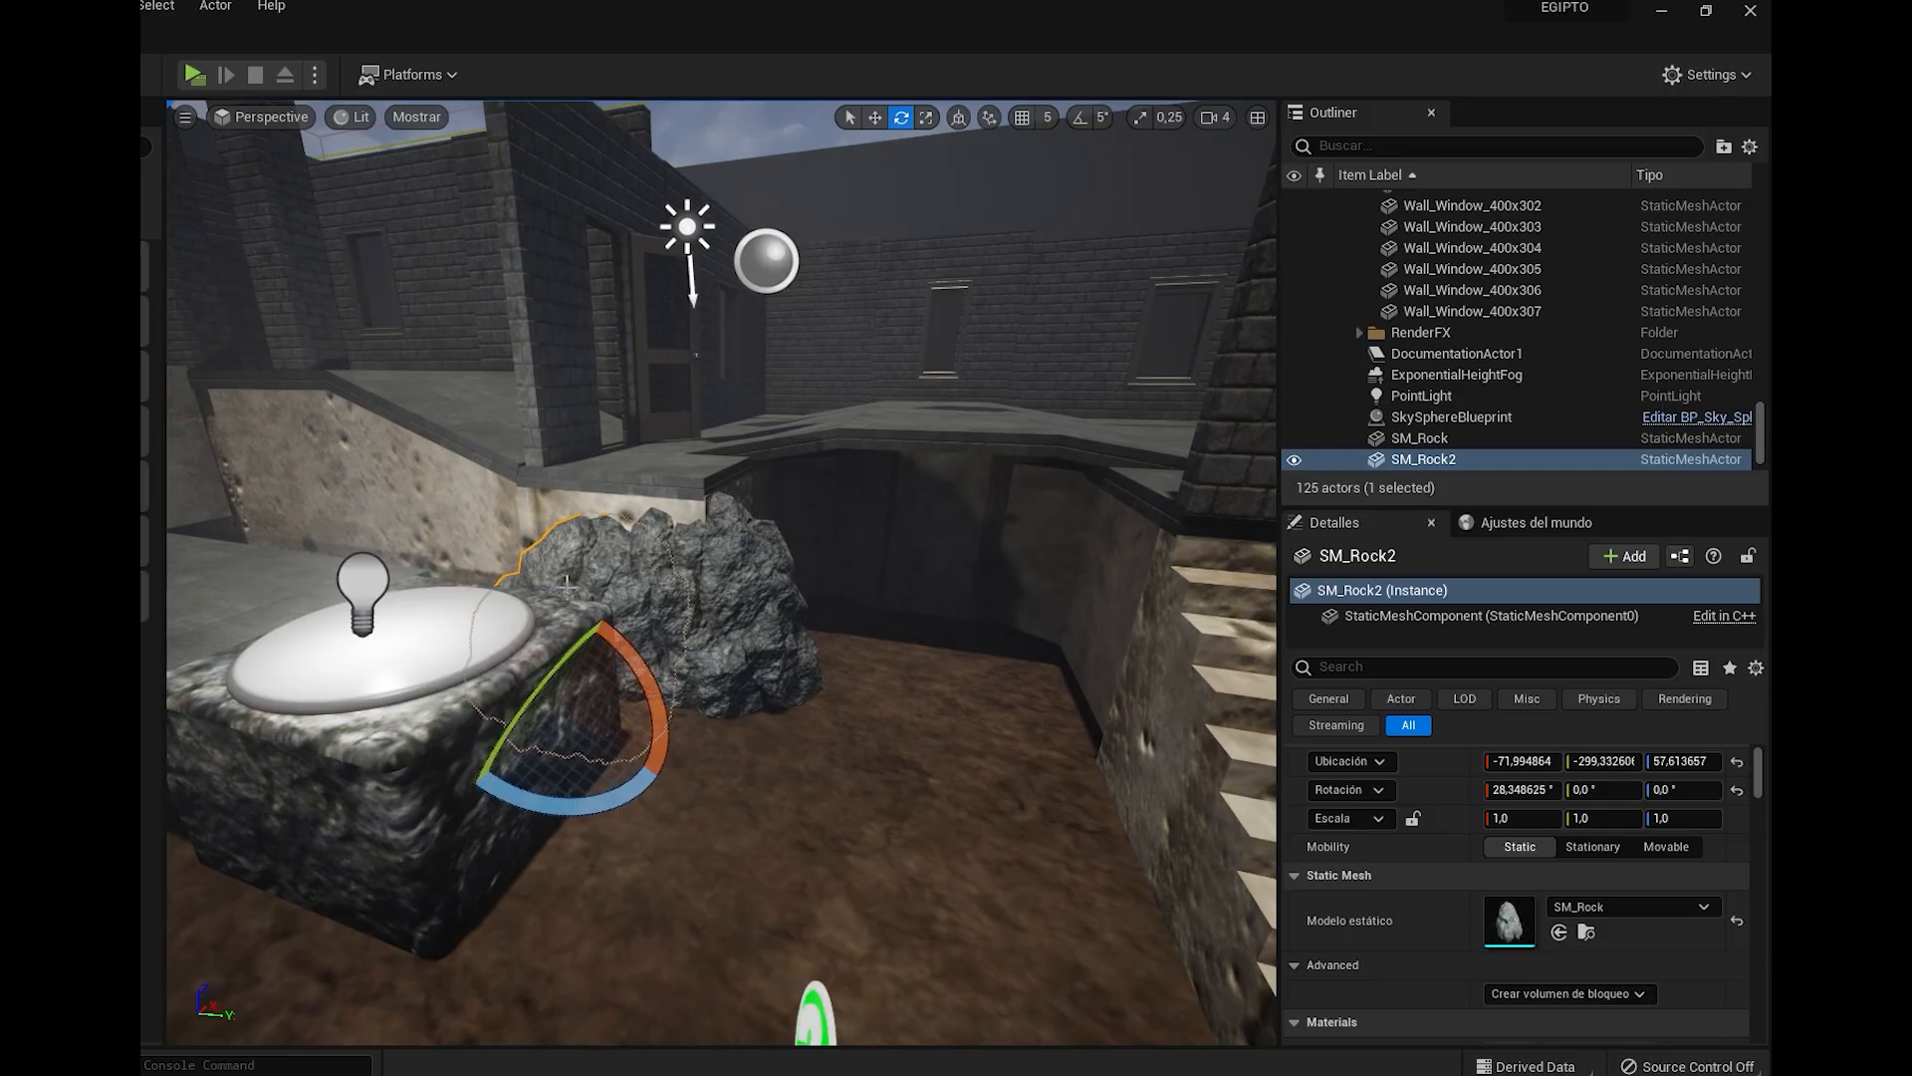
right_click_drag(622, 715, 558, 647)
key("r")
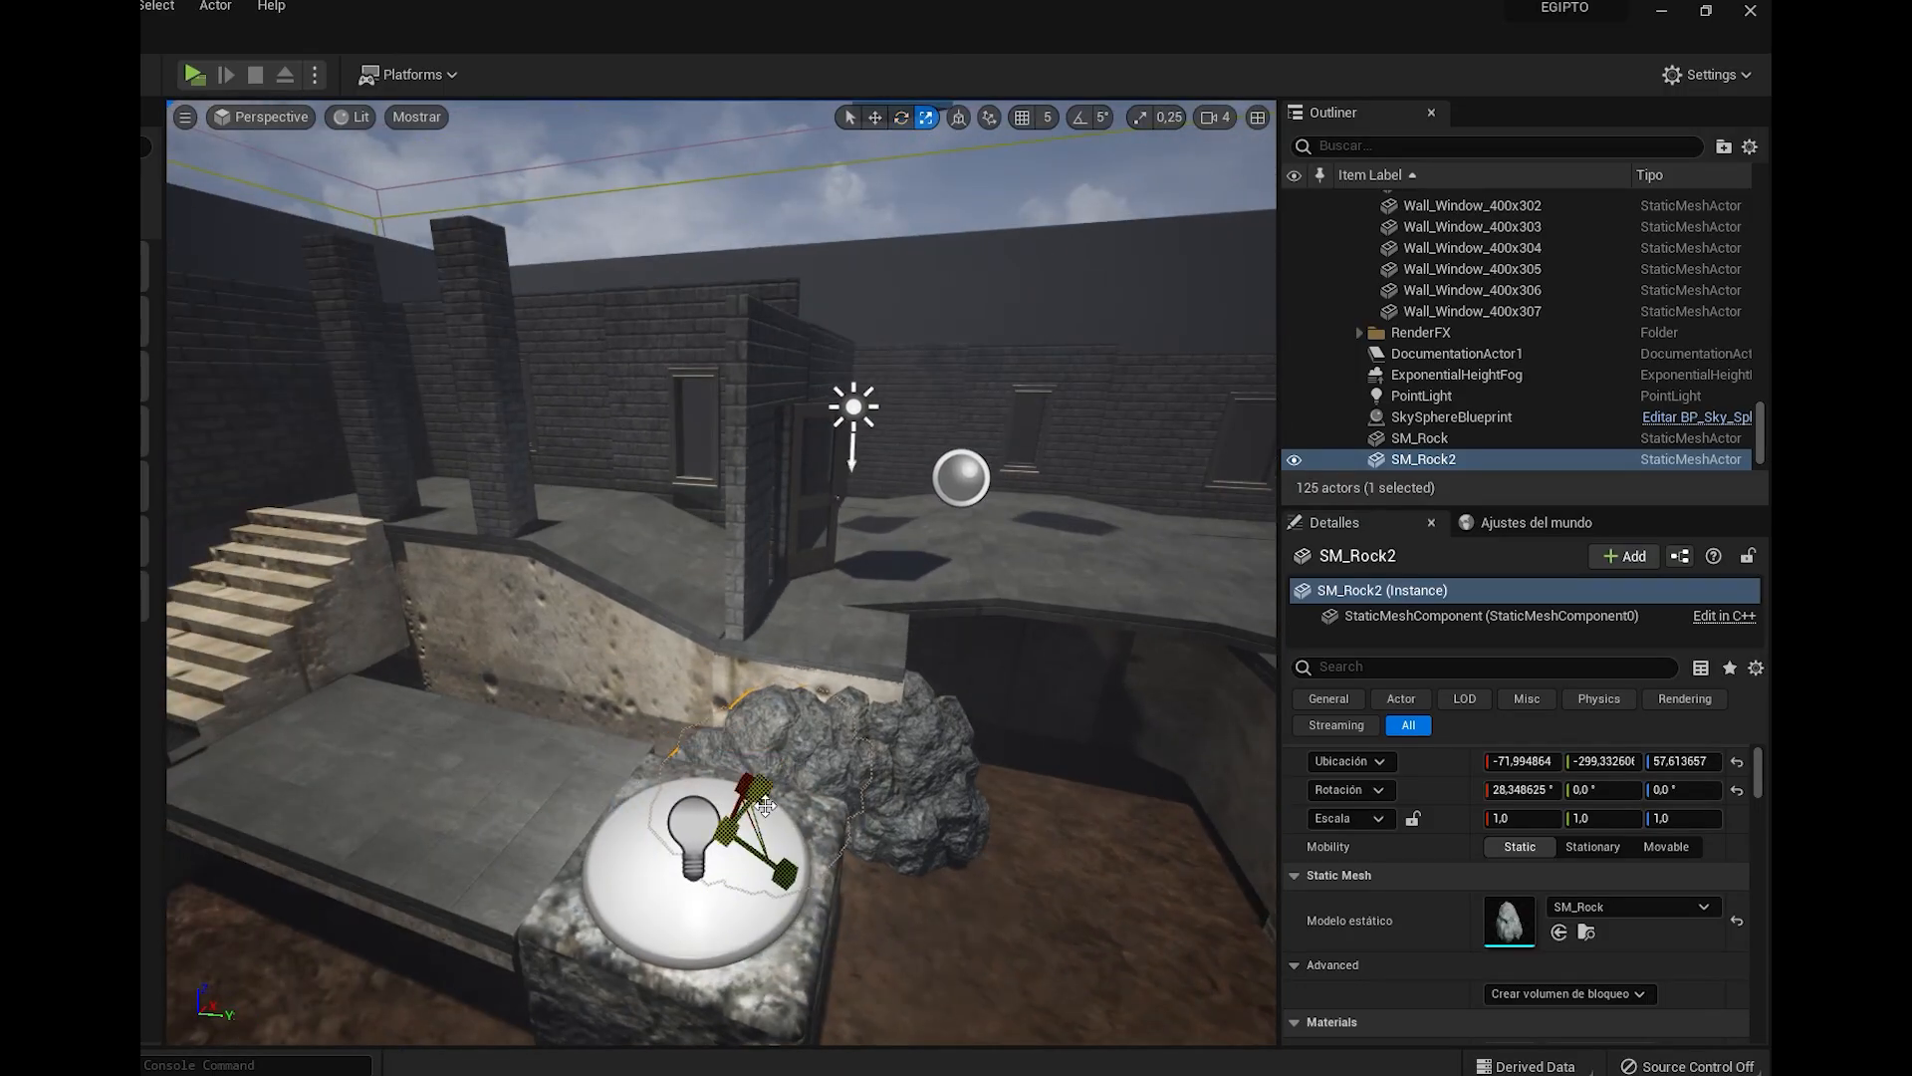
Duplicate the rock onto the raised platform beside the stairs, with an X rotation of about 72° and a Z scale of about 1.28
key("w")
left_click_drag(791, 875, 745, 843, "alt+shift")
left_click_drag(724, 742, 548, 787)
key("e")
key("r")
key("w")
key("e")
key("w")
scroll(570, 765, "down", 5)
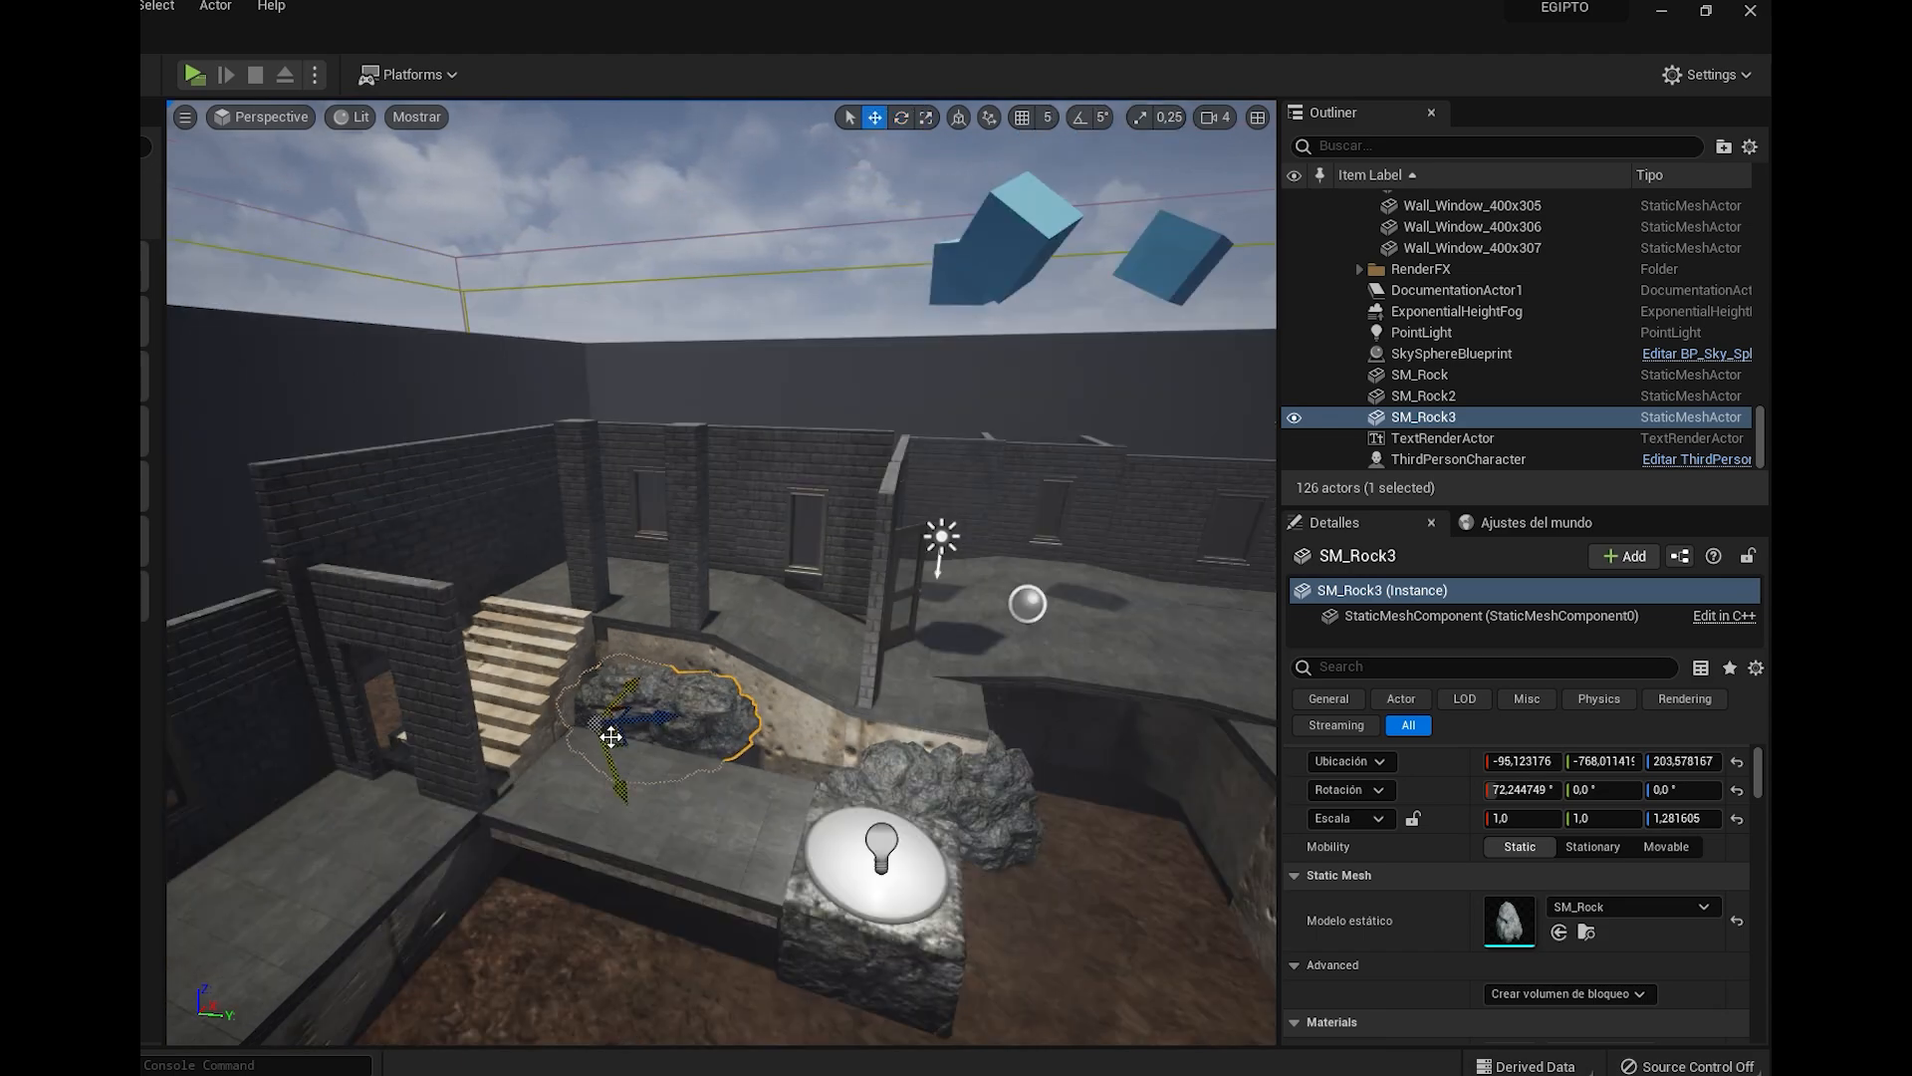
Duplicate the platform rock toward the pedestal and rotate the copy to about 50°, -62° and 36° so it looks different
right_click_drag(612, 743, 634, 721)
scroll(612, 743, "up", 4)
left_click_drag(583, 828, 665, 829, "alt+shift")
key("e")
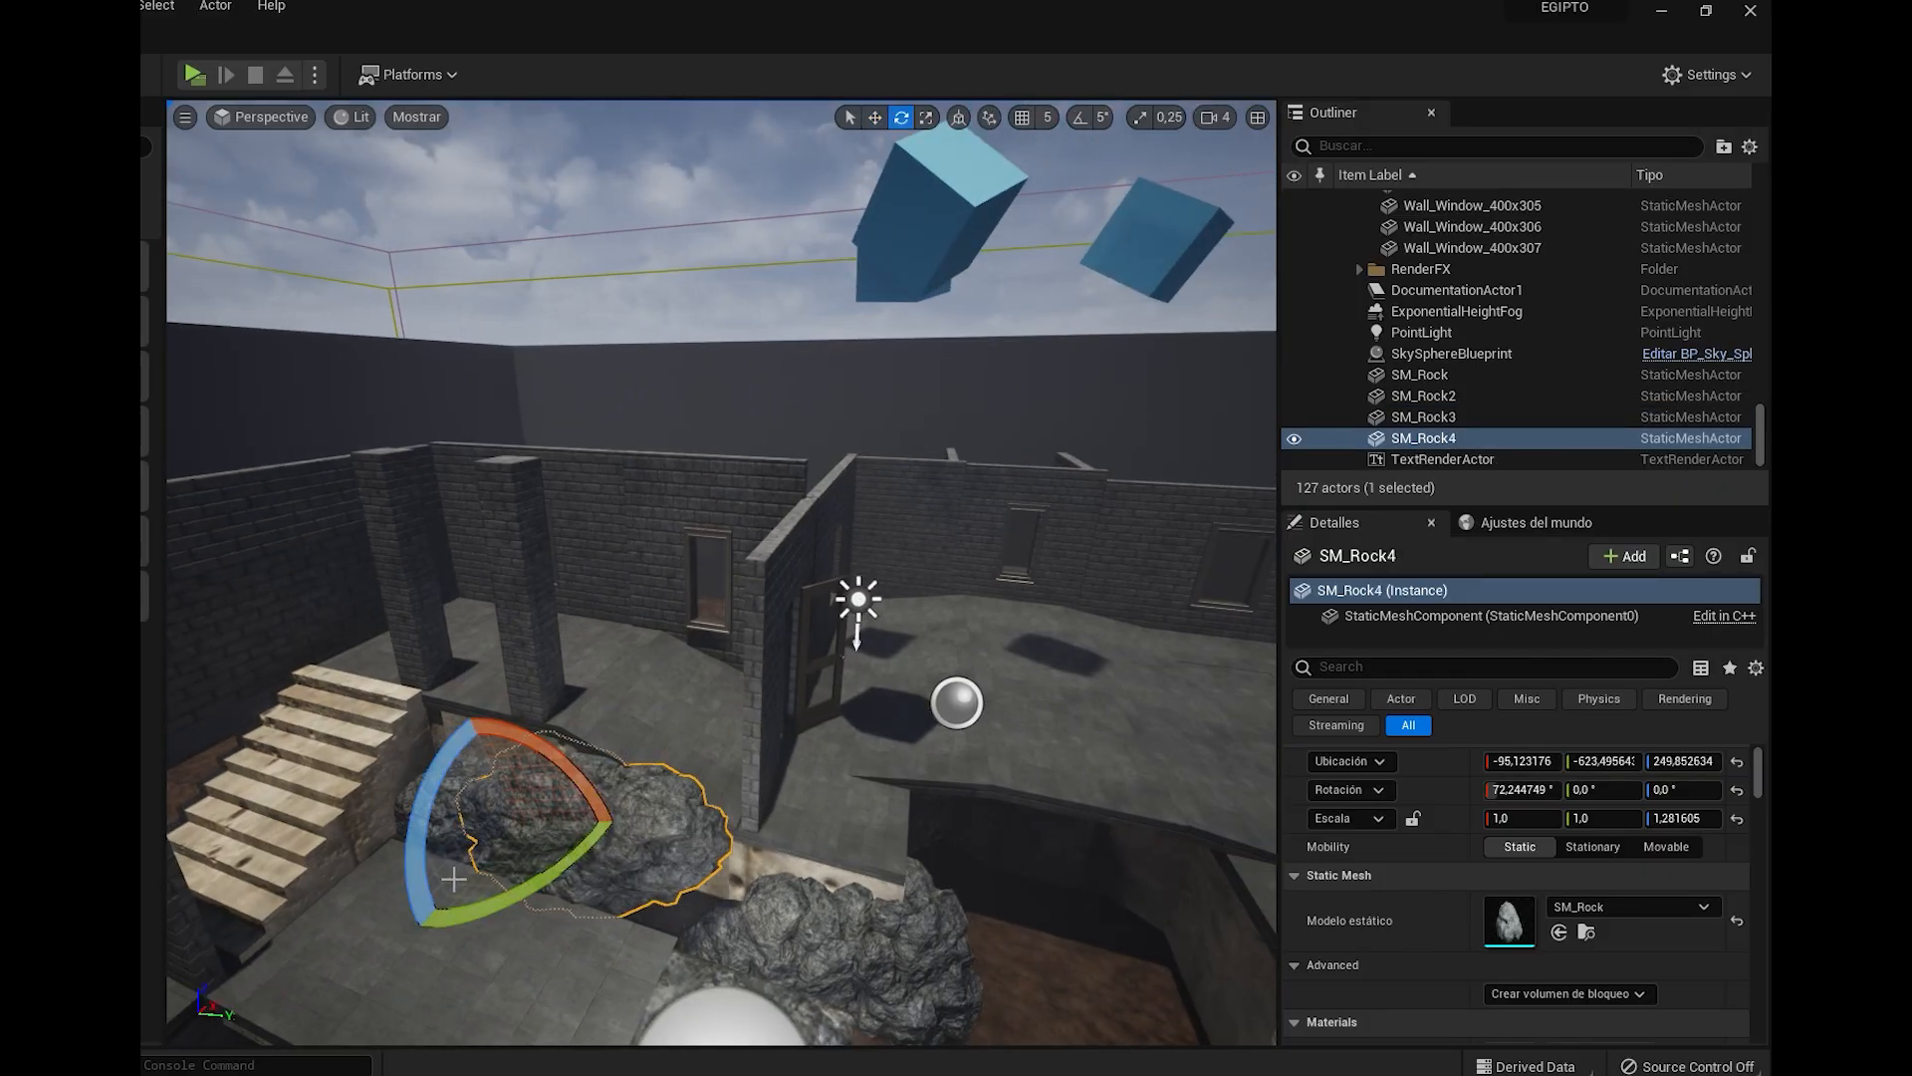
left_click_drag(453, 878, 435, 864)
key("space")
key("space")
key("space")
key("space")
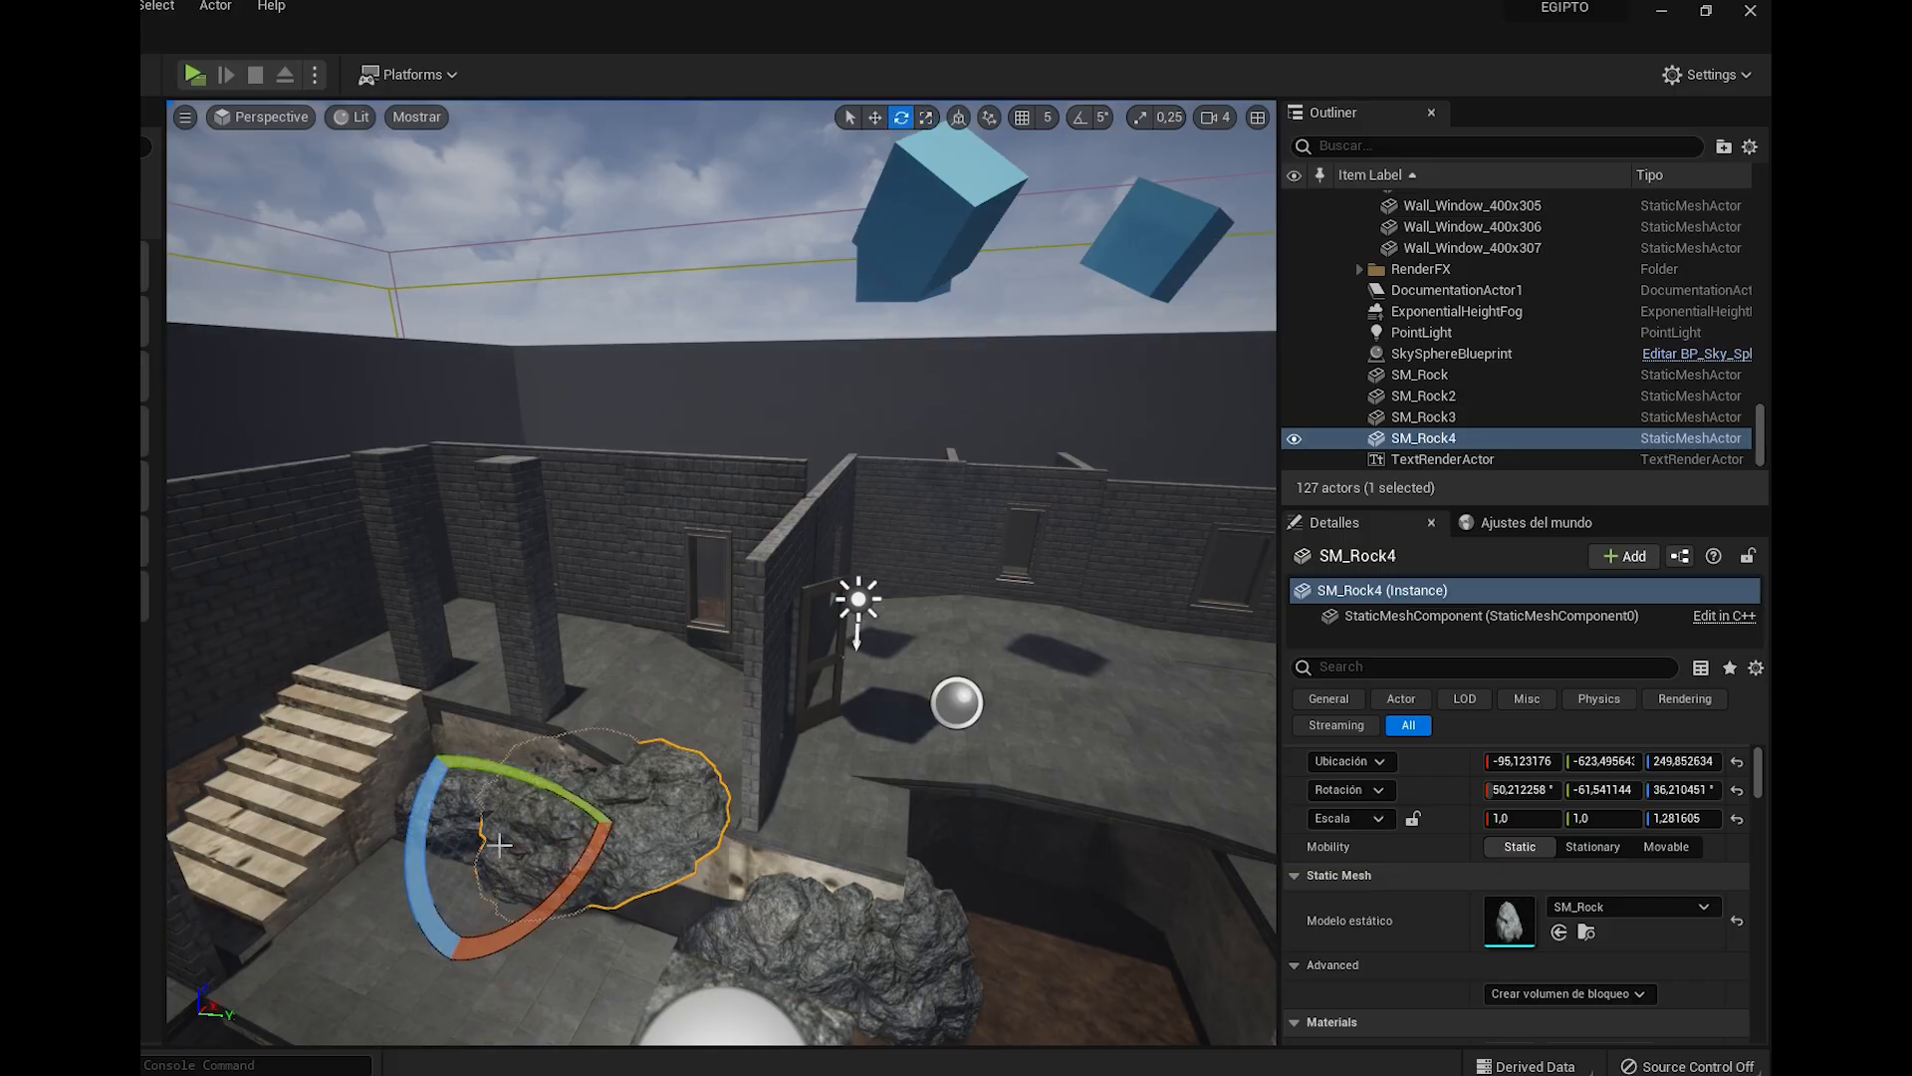
left_click_drag(538, 832, 572, 896)
Place a new SM_Rock on the dirt near the pillared wall structure and flatten it to a Z scale of about 0.63
right_click_drag(936, 904, 438, 986)
key("ctrl+space")
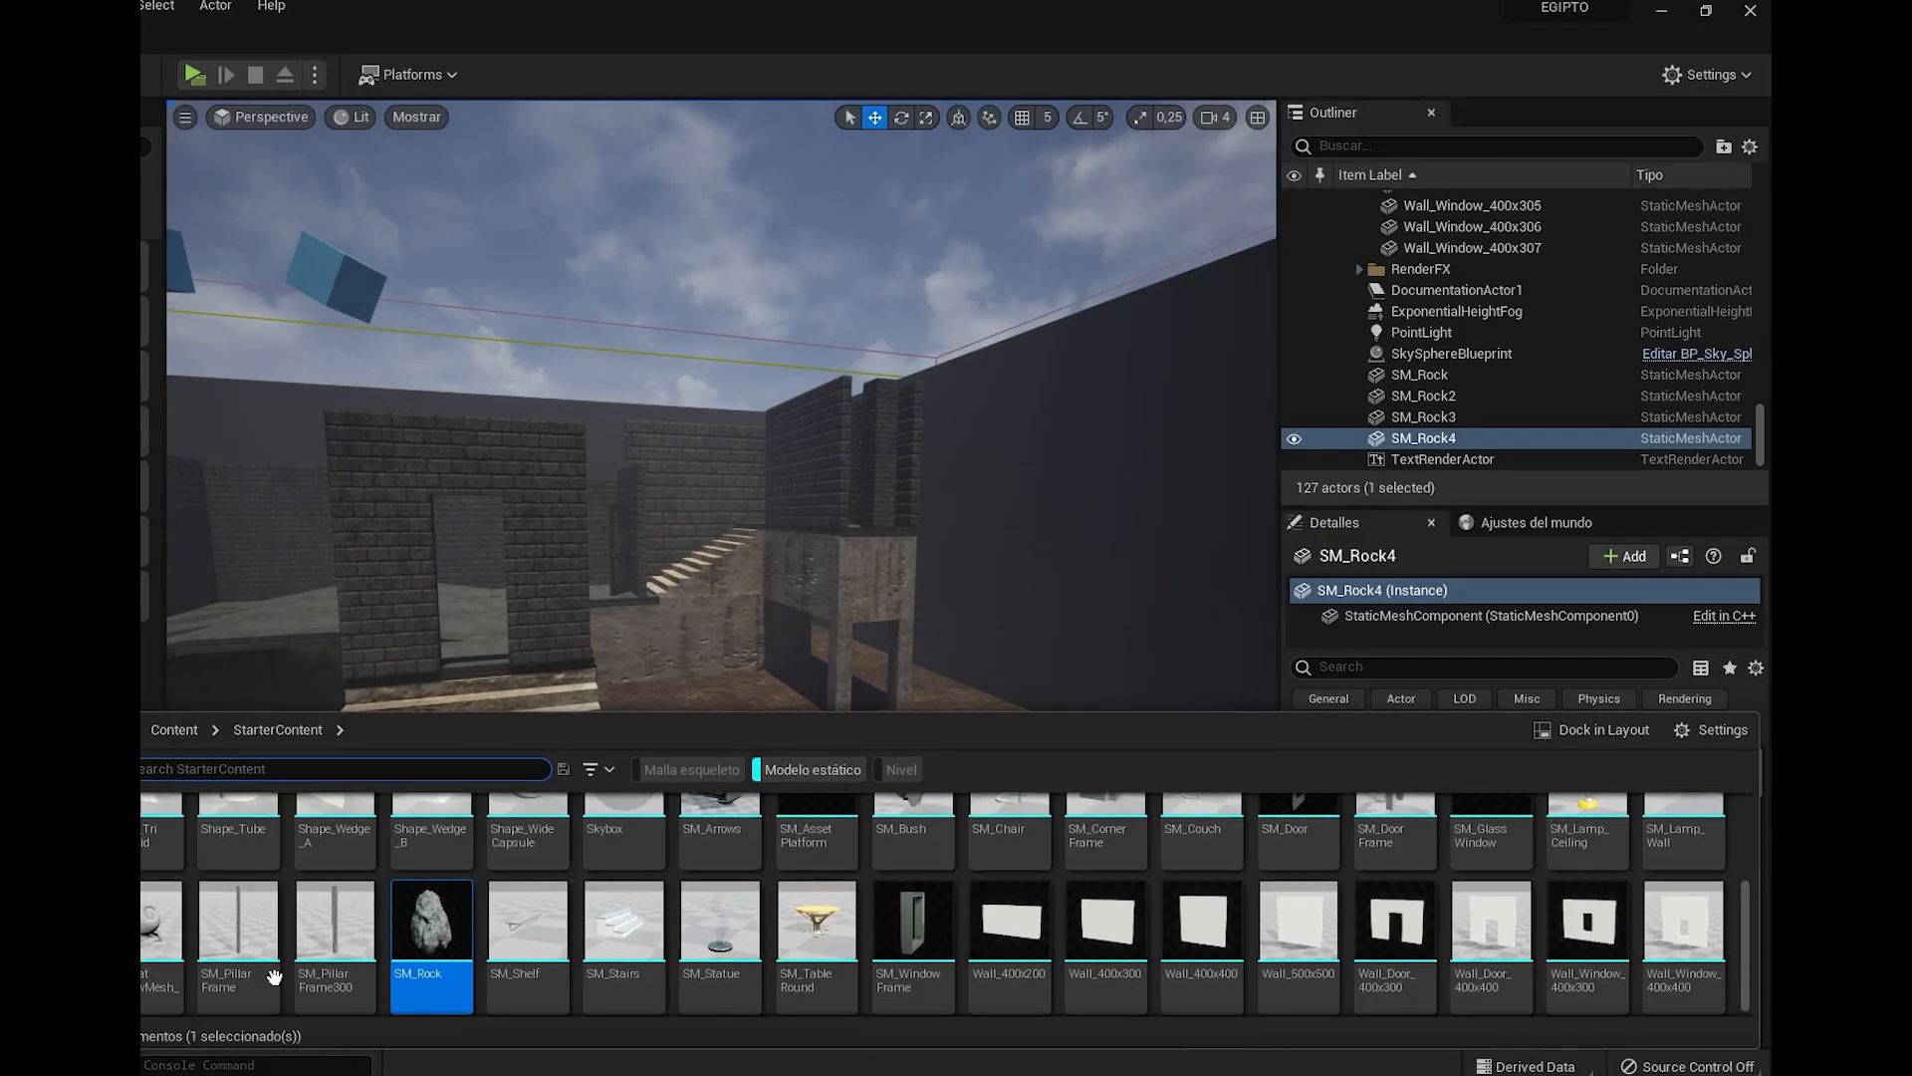
left_click_drag(427, 921, 850, 688)
key("e")
key("r")
scroll(893, 709, "up", 5)
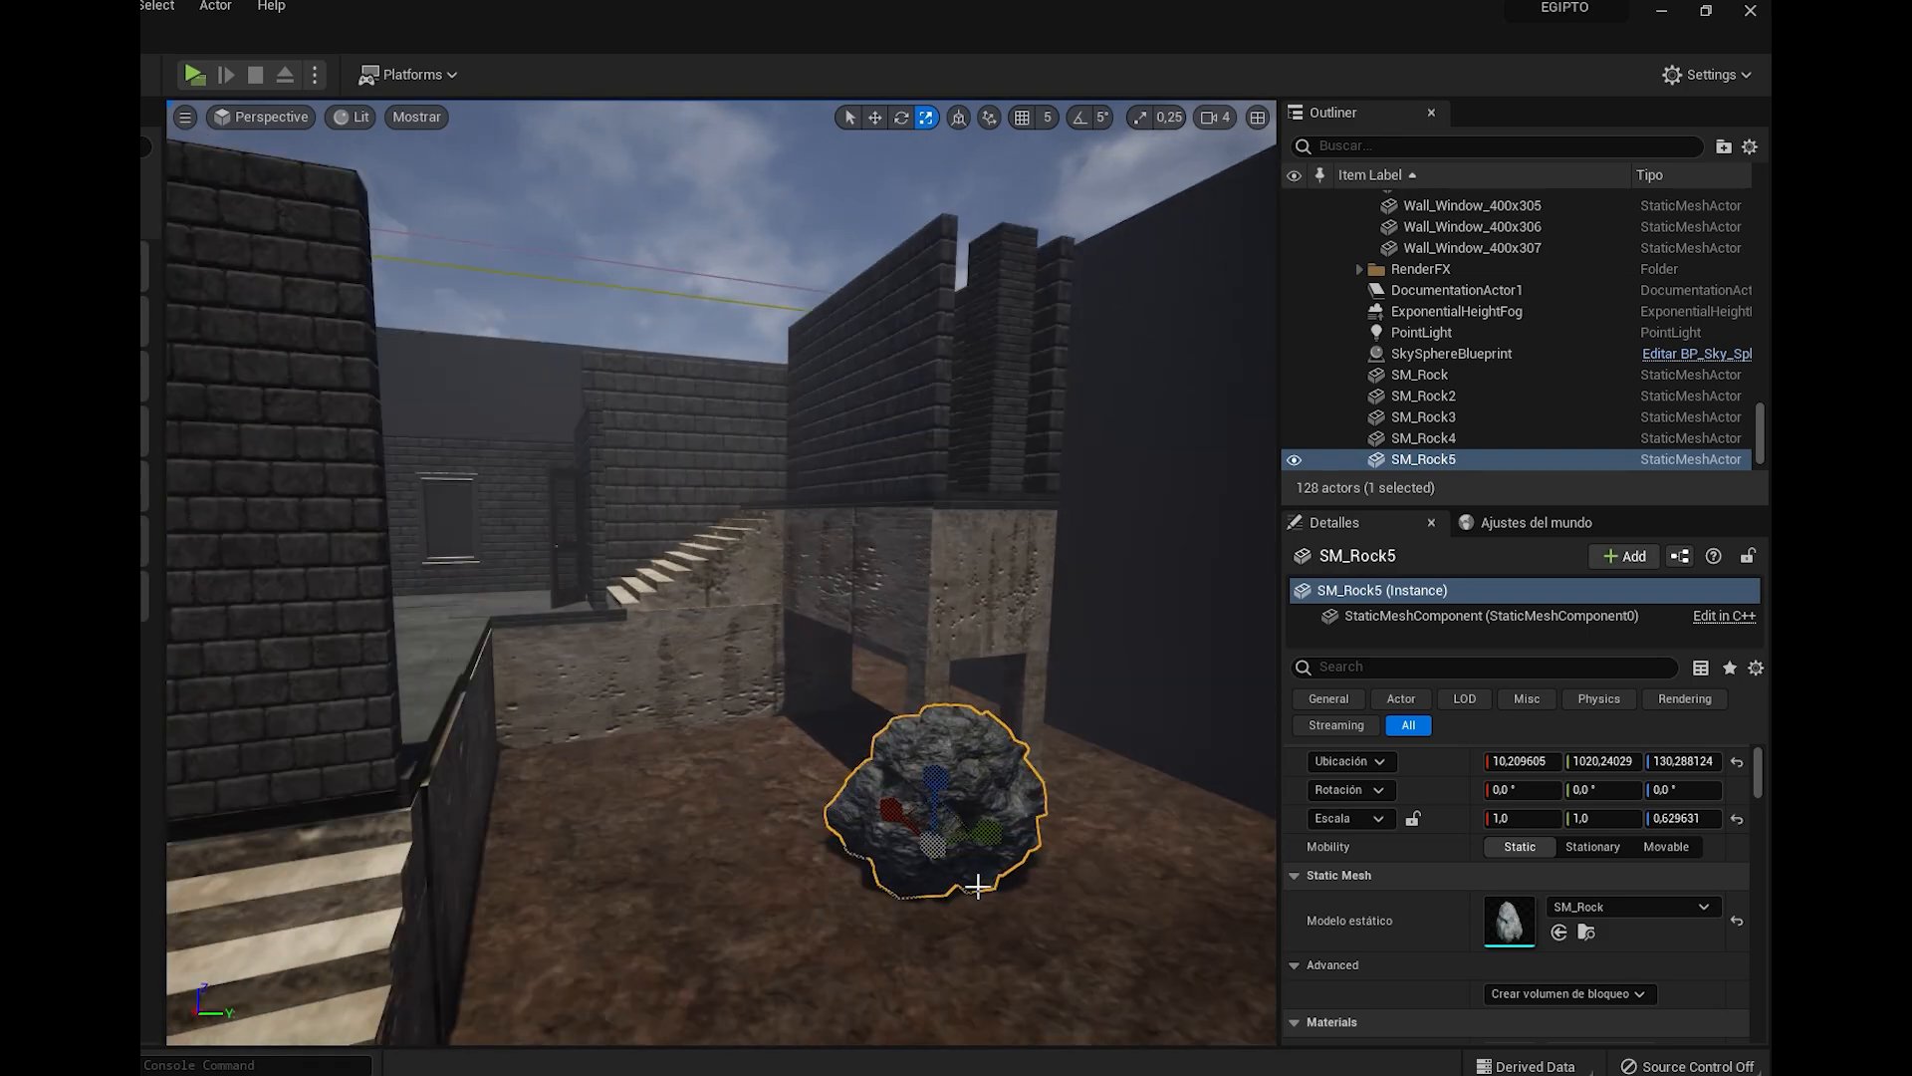
mouse_move(937, 851)
left_mouse_down()
mouse_move(922, 889)
mouse_move(910, 824)
mouse_move(942, 826)
left_mouse_up()
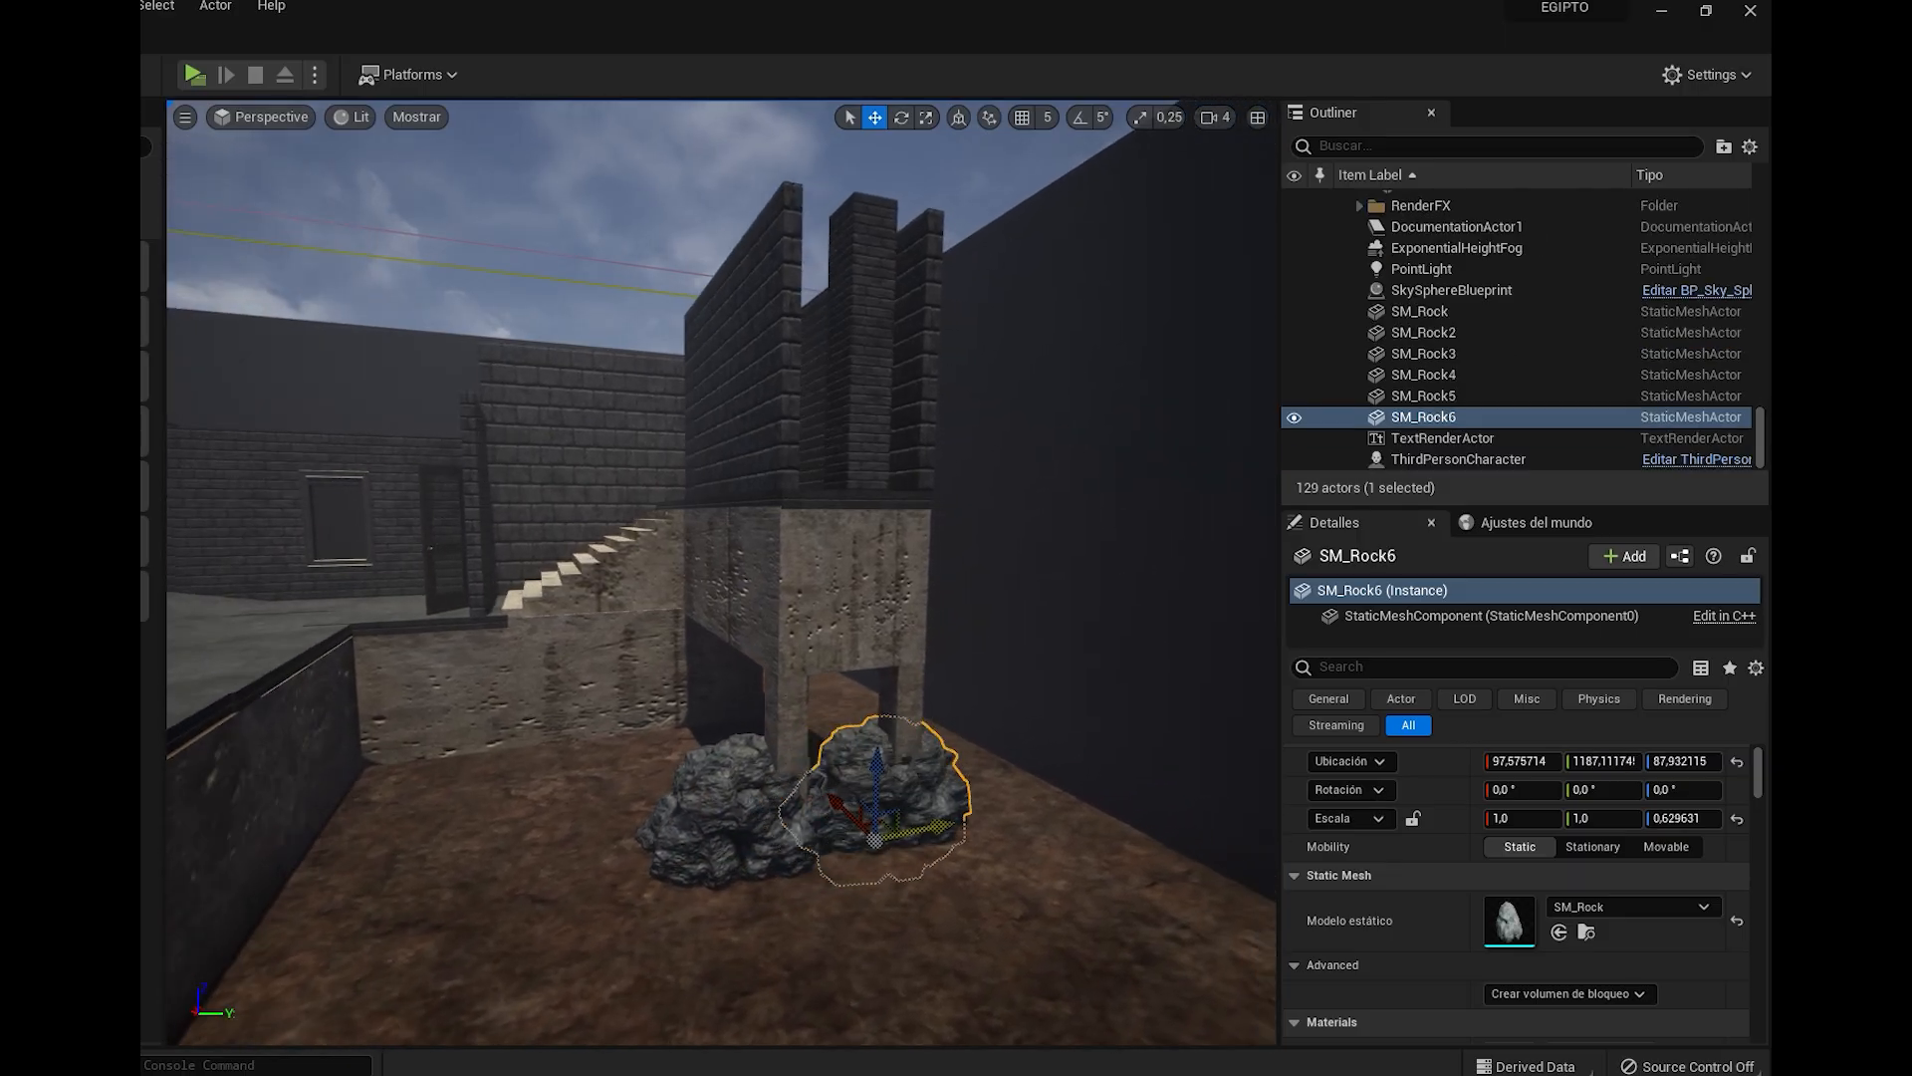
Fit a copy of the flattened rock against the pillars, rotated about 21° around Y and -76° around Z
key("w")
right_click_drag(922, 812, 920, 824)
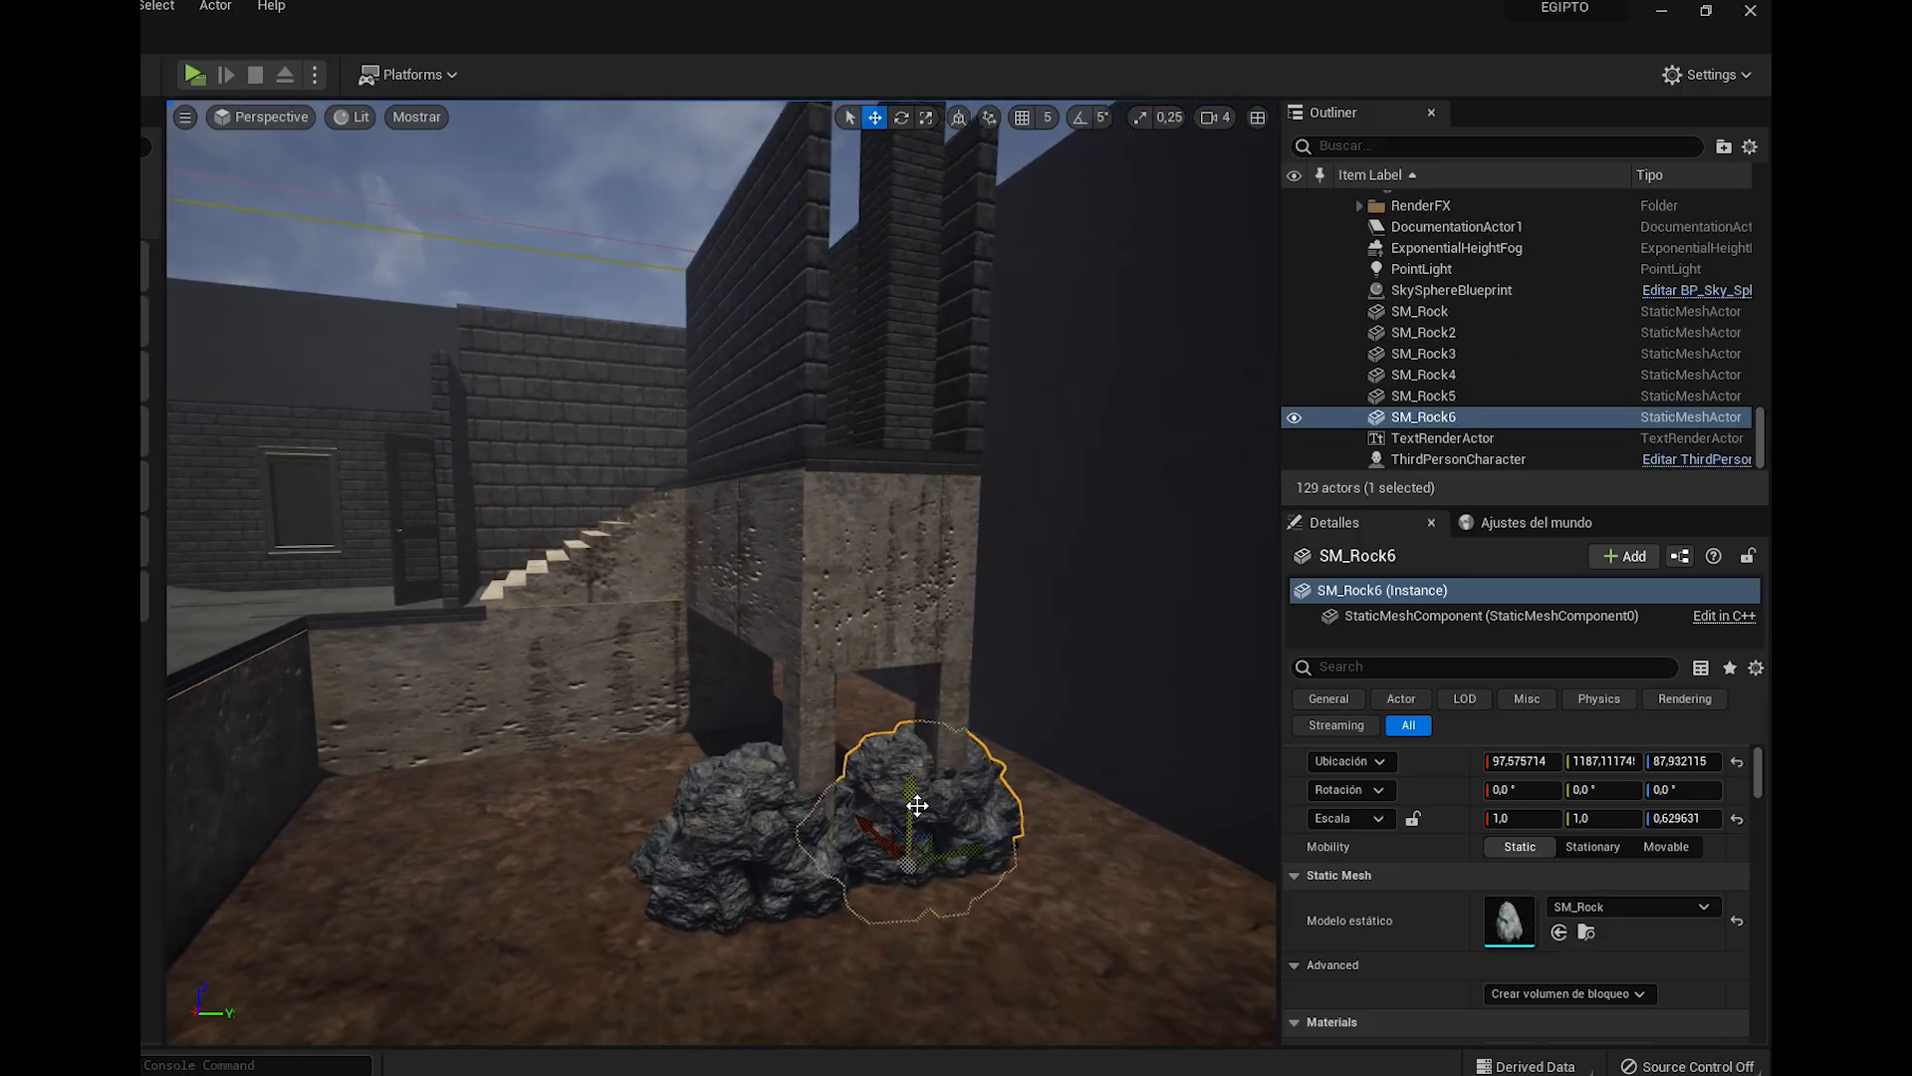
key("e")
left_click_drag(886, 888, 836, 891)
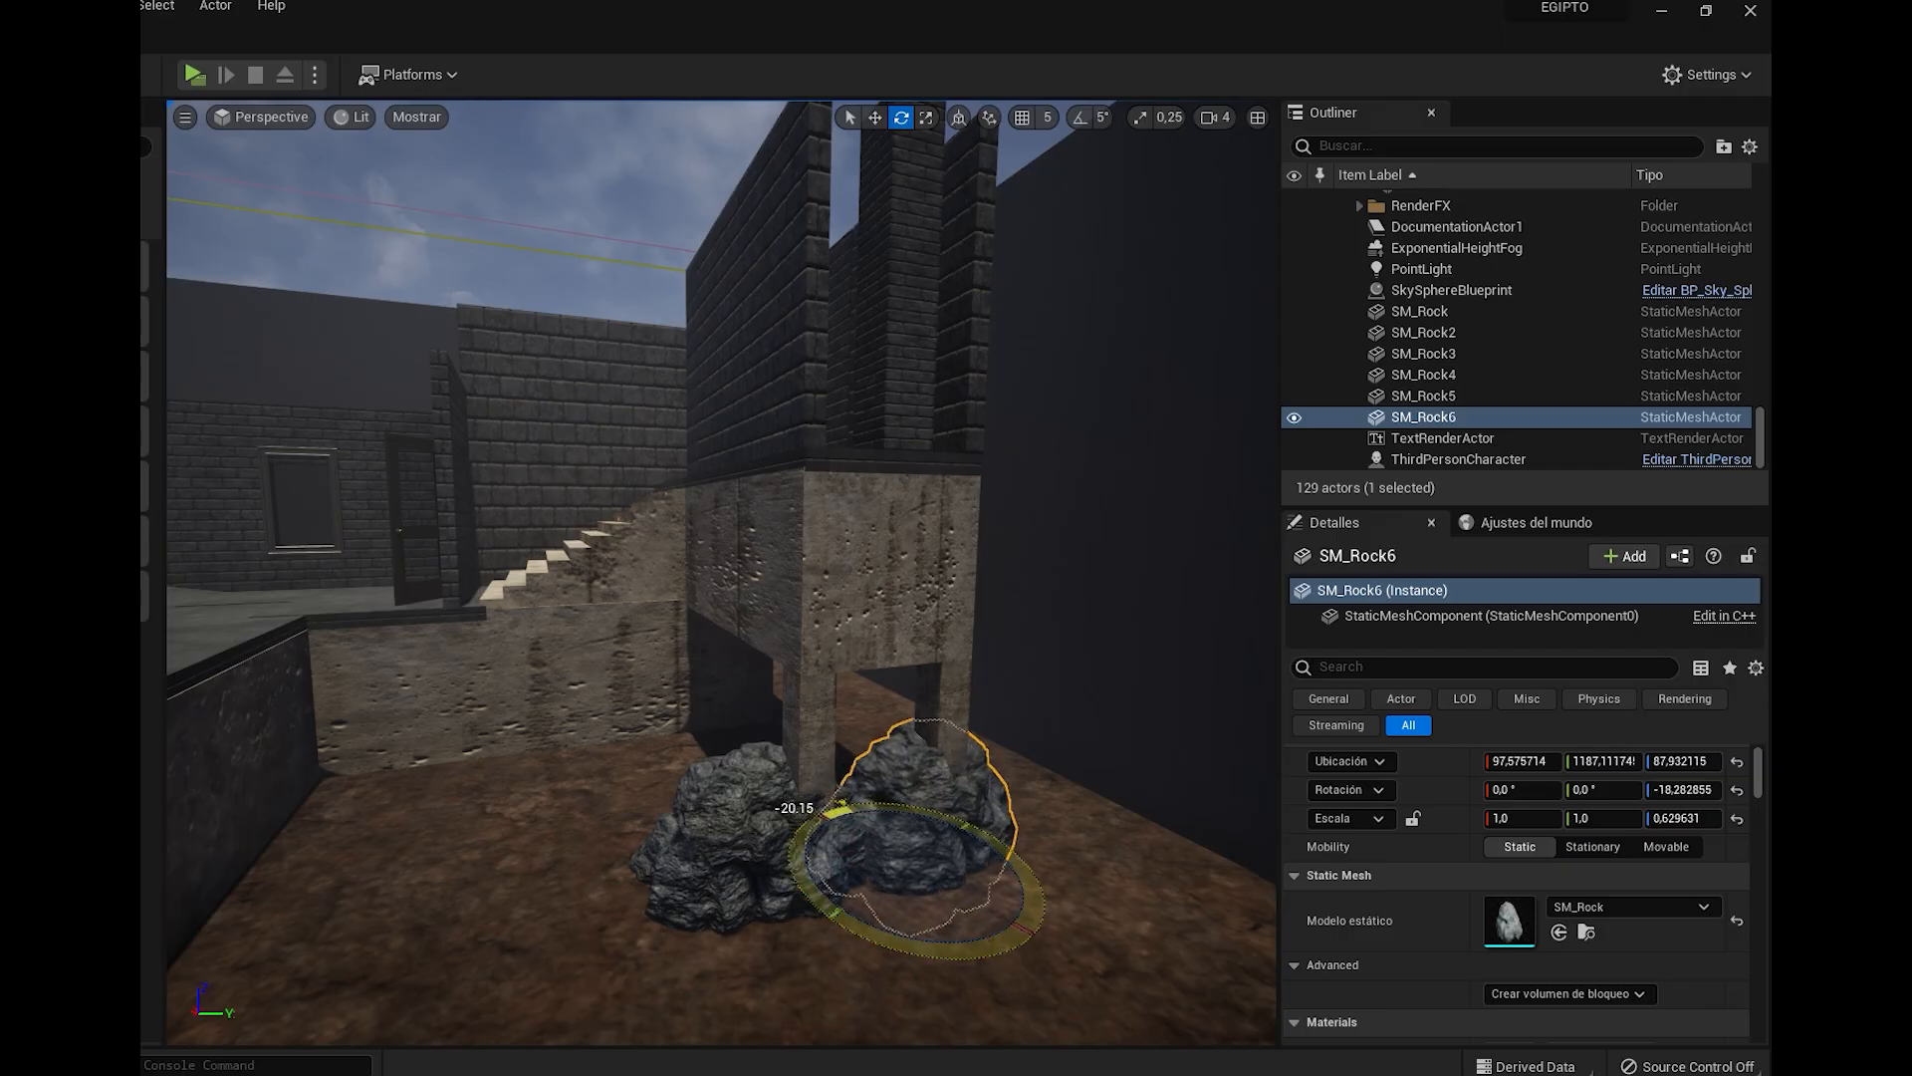
key("d")
right_click_drag(845, 854, 845, 861)
left_click(845, 808)
left_click(795, 797)
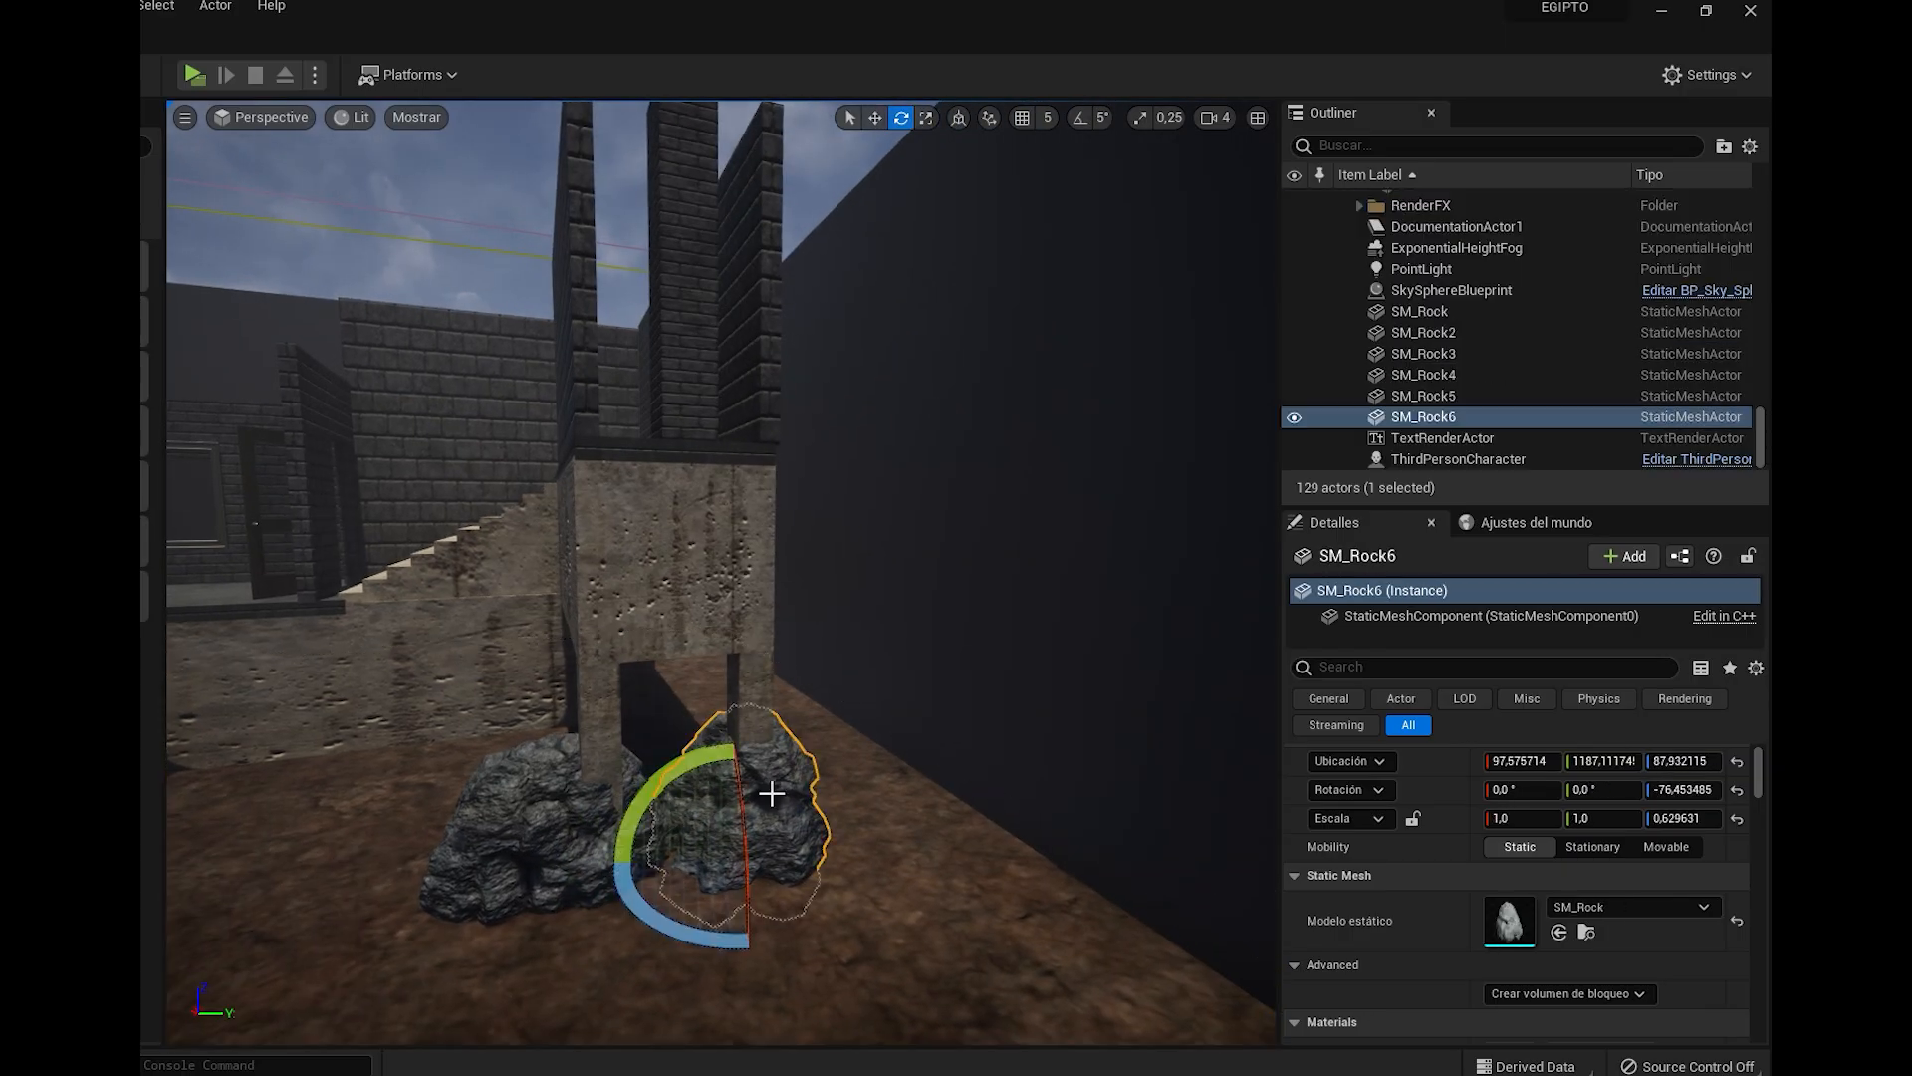
left_click_drag(699, 763, 663, 780)
key("r")
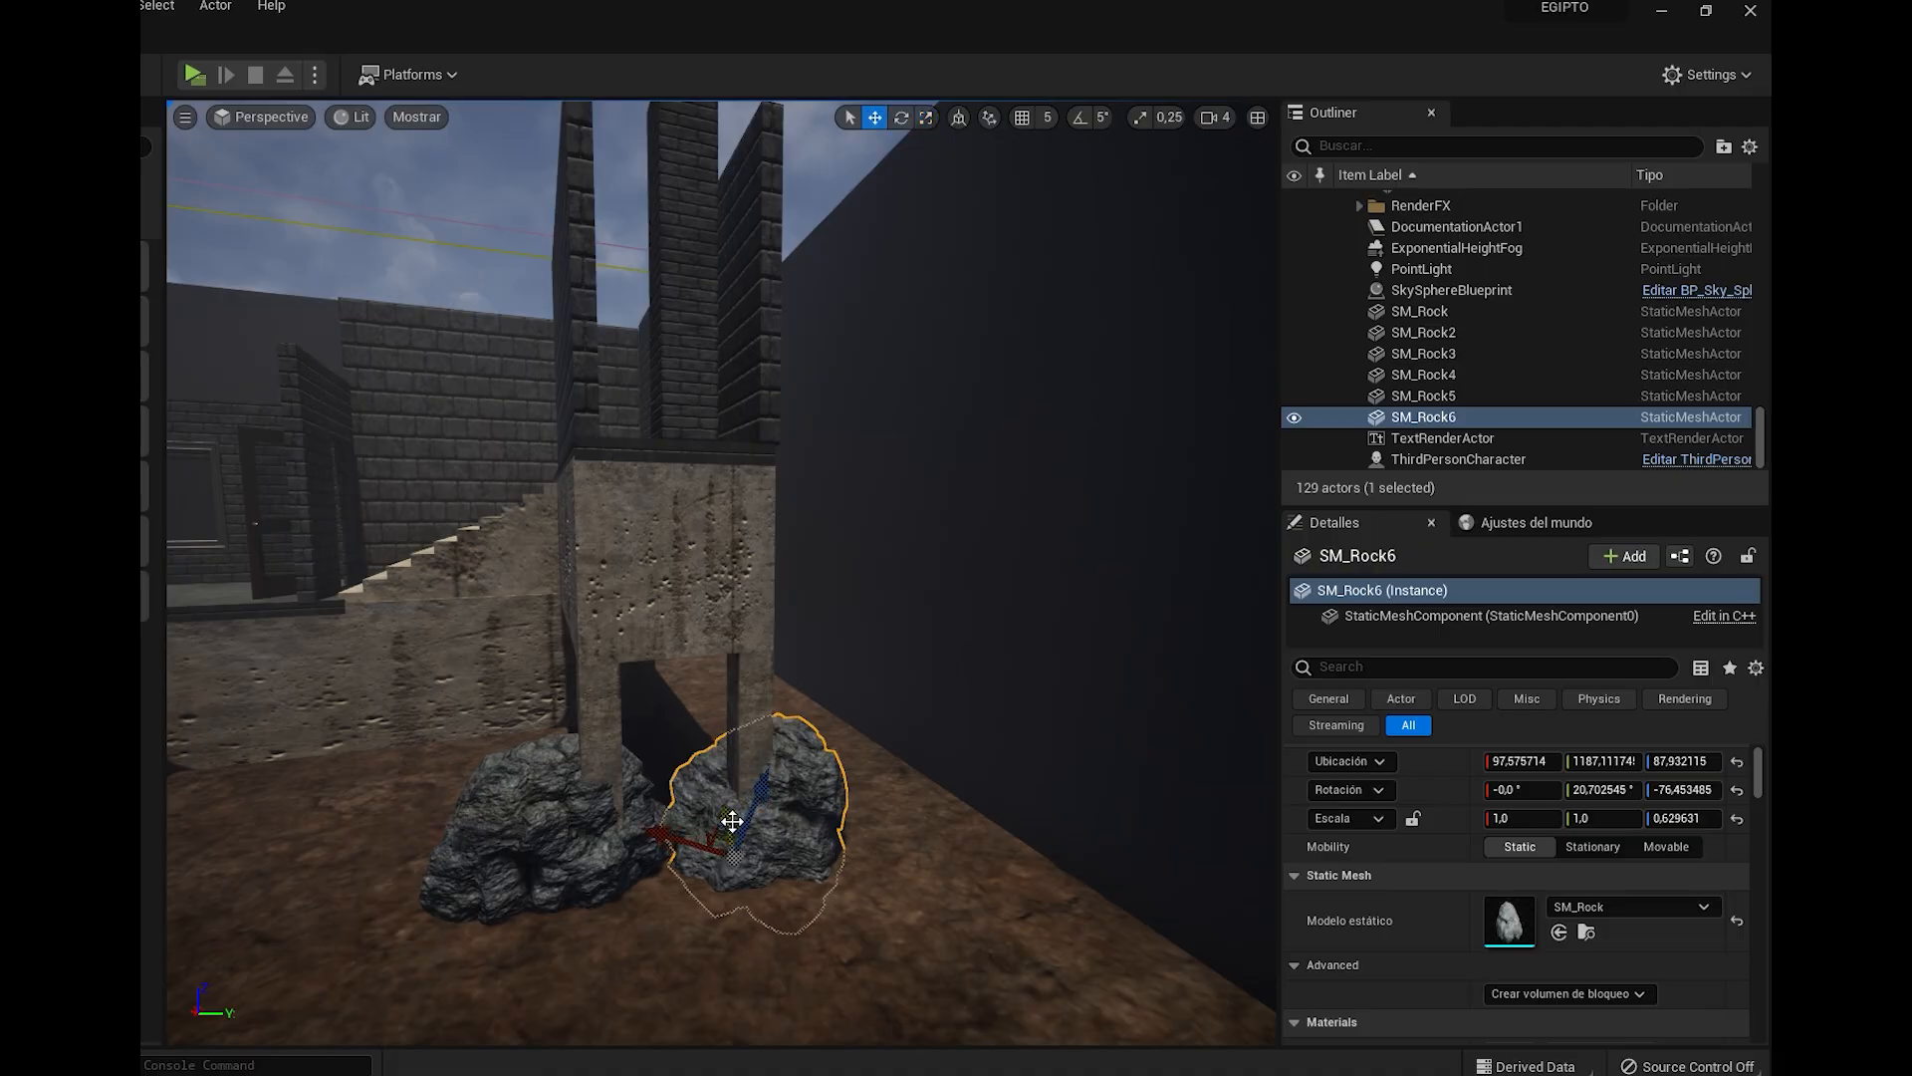
key("e")
right_click_drag(655, 783, 654, 781)
key("w")
Place another SM_Rock on the dirt strip along the outer wall and sink it to a Z location of about -14
right_click_drag(867, 776, 960, 813)
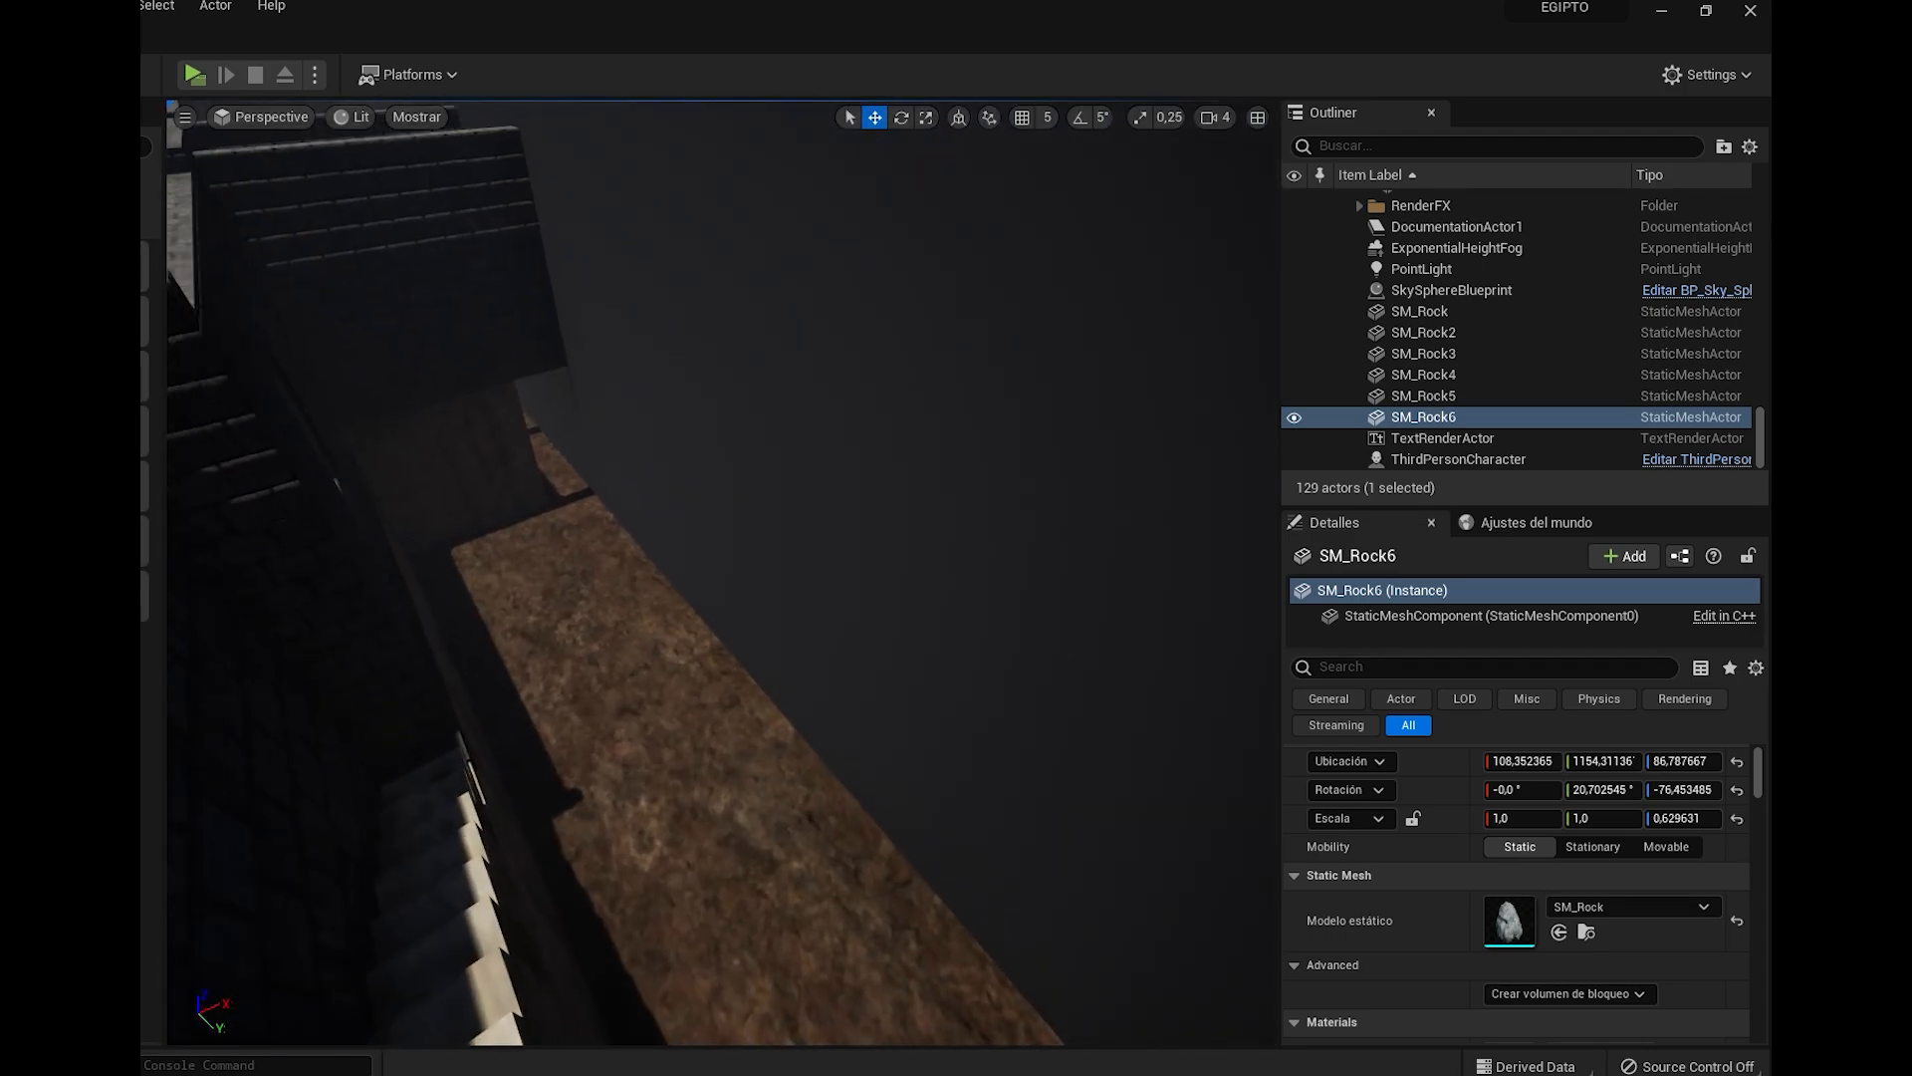
key("ctrl+space")
left_click_drag(431, 926, 614, 646)
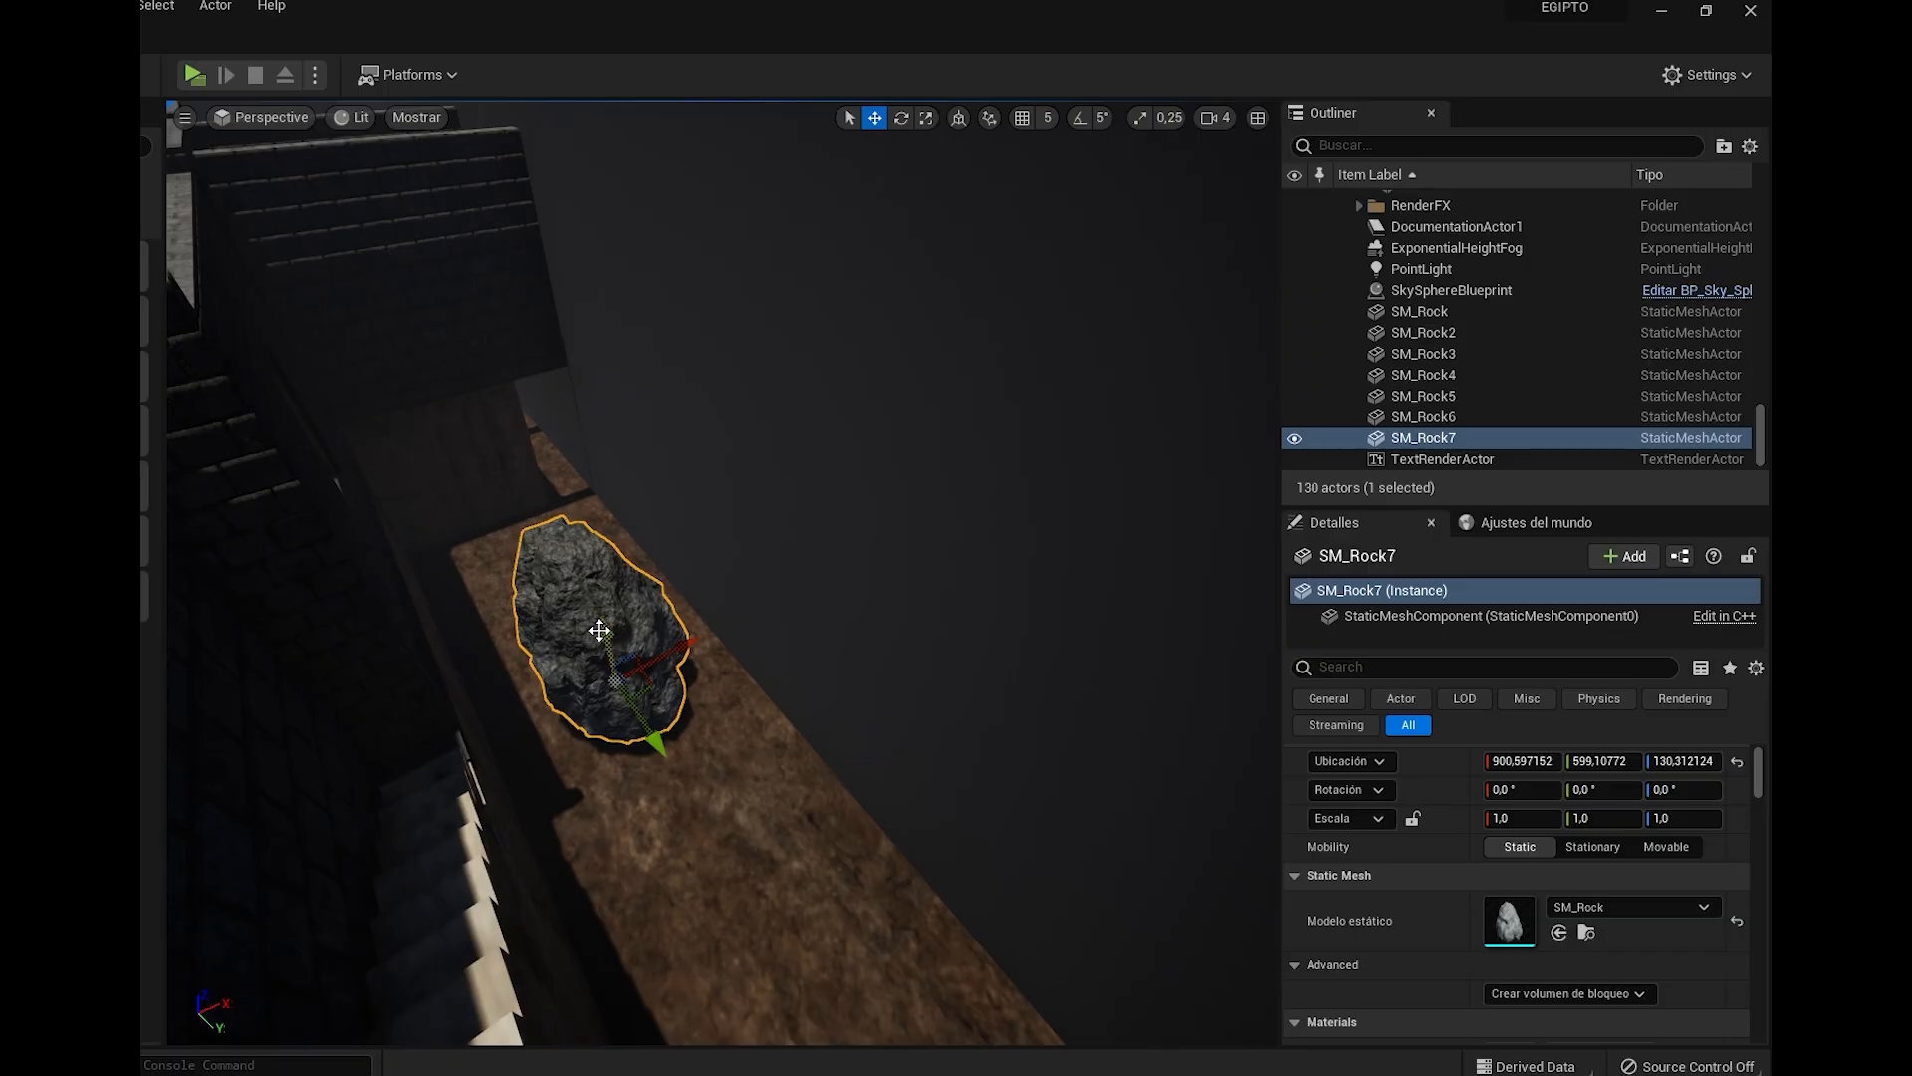
right_click_drag(619, 695, 697, 709)
key("w")
Add an SM_Rock beside the courtyard text, rotated about -30° around Y, with a Z scale of about 0.65, and sink it into the ground
key("s")
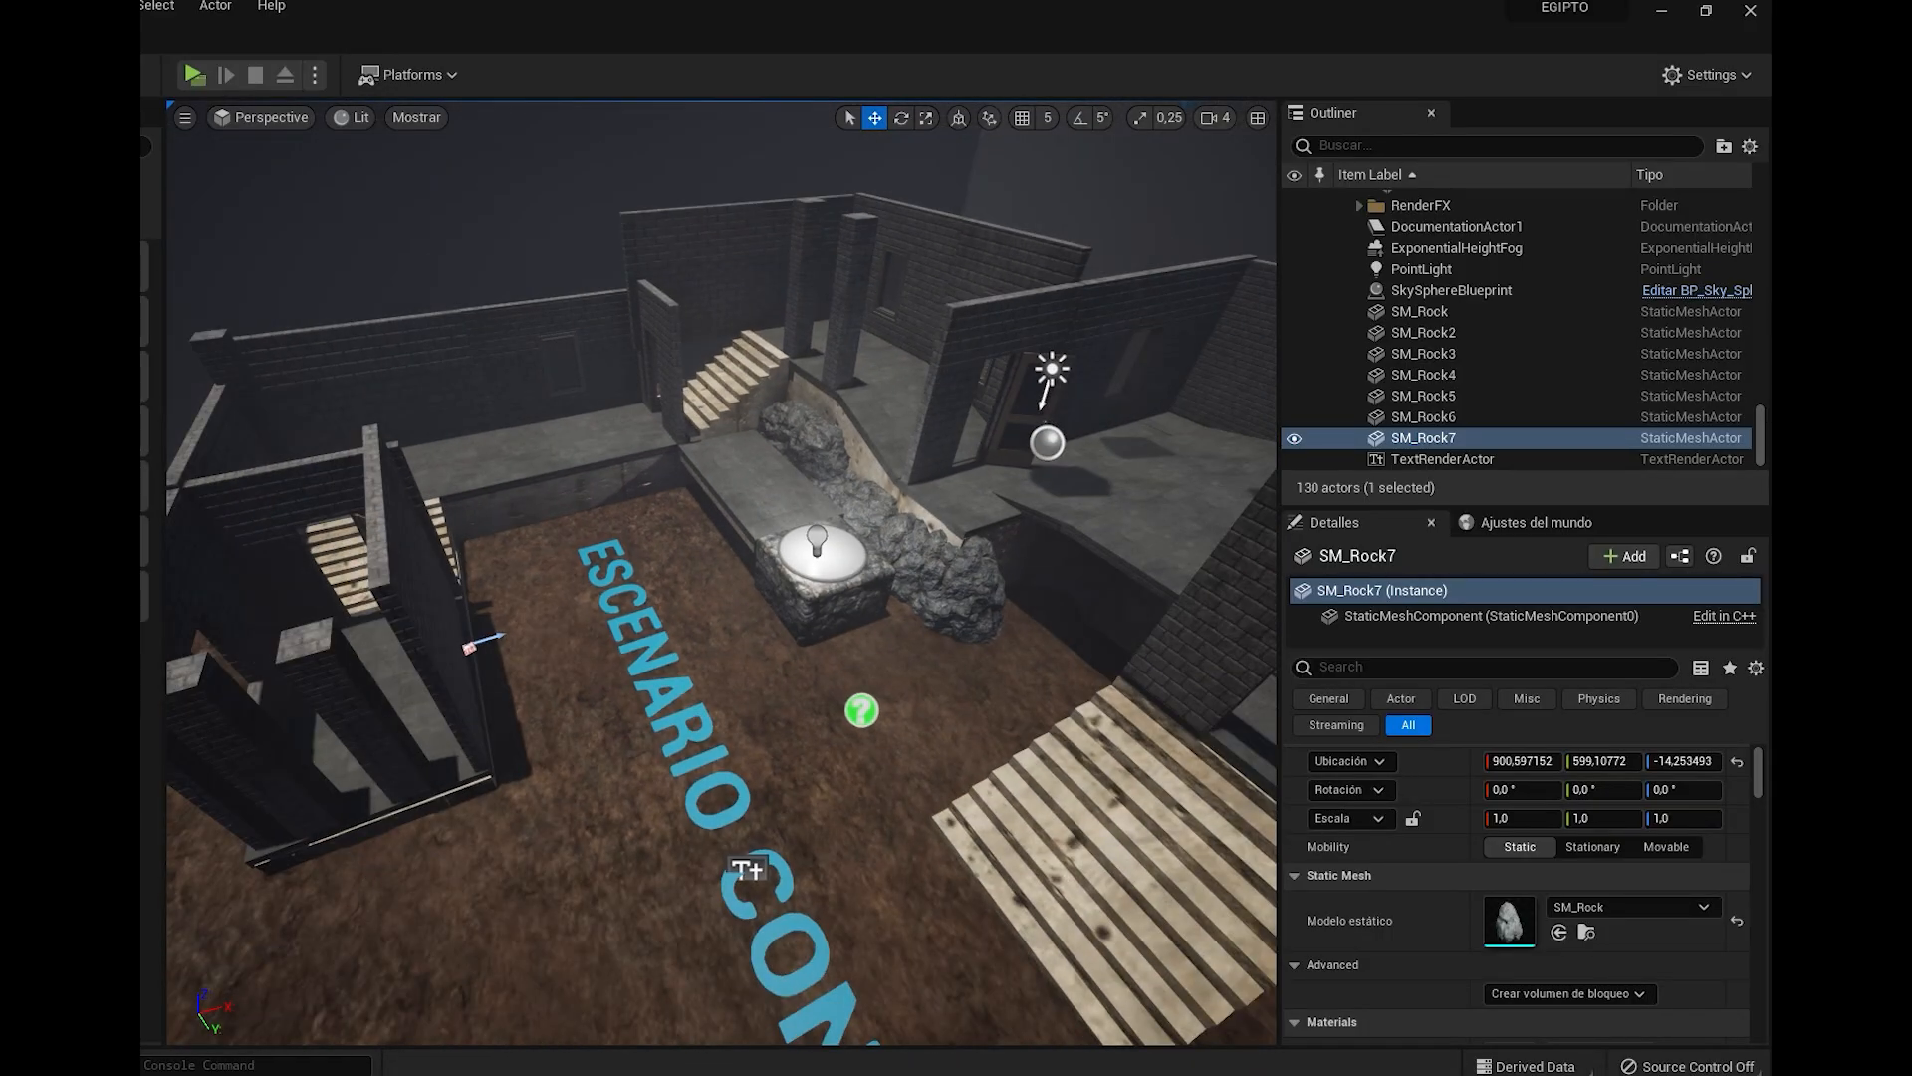
key("ctrl+space")
left_click_drag(431, 931, 589, 604)
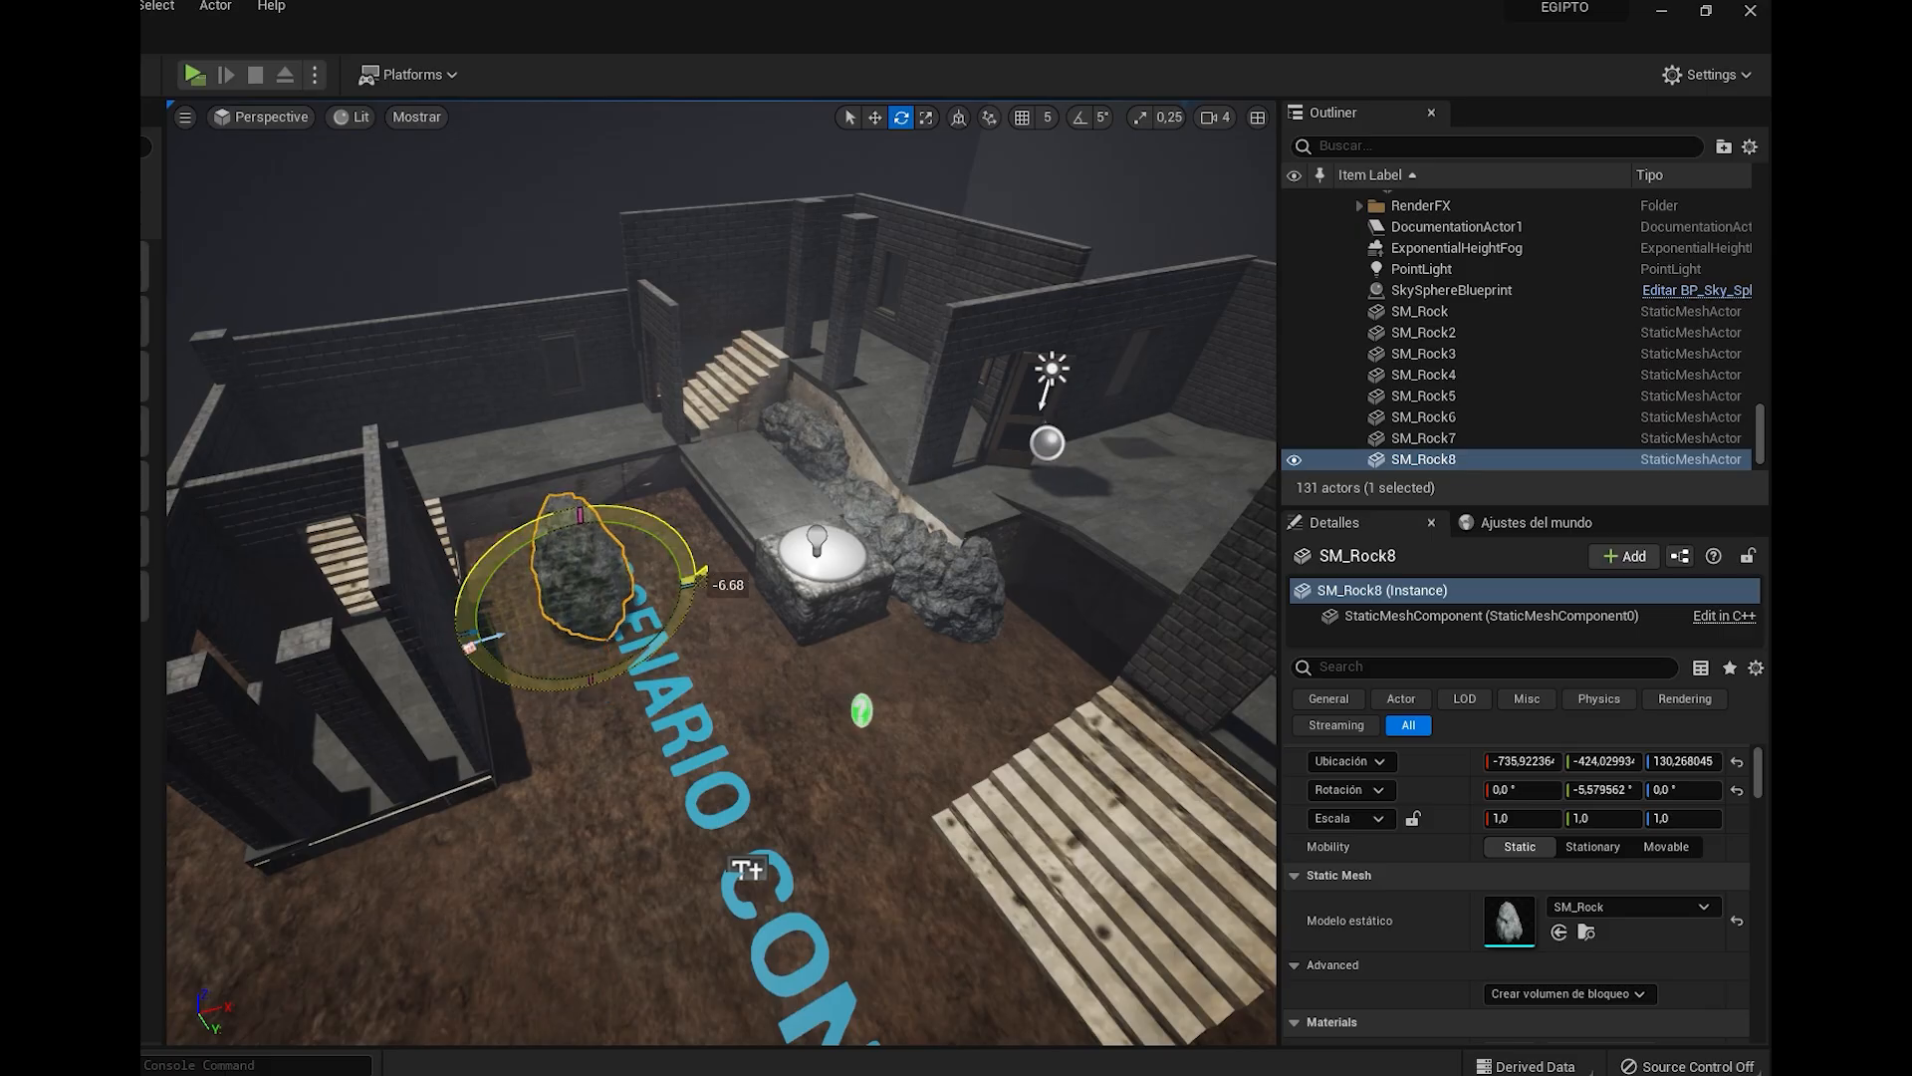
left_click_drag(497, 543, 493, 549)
key("r")
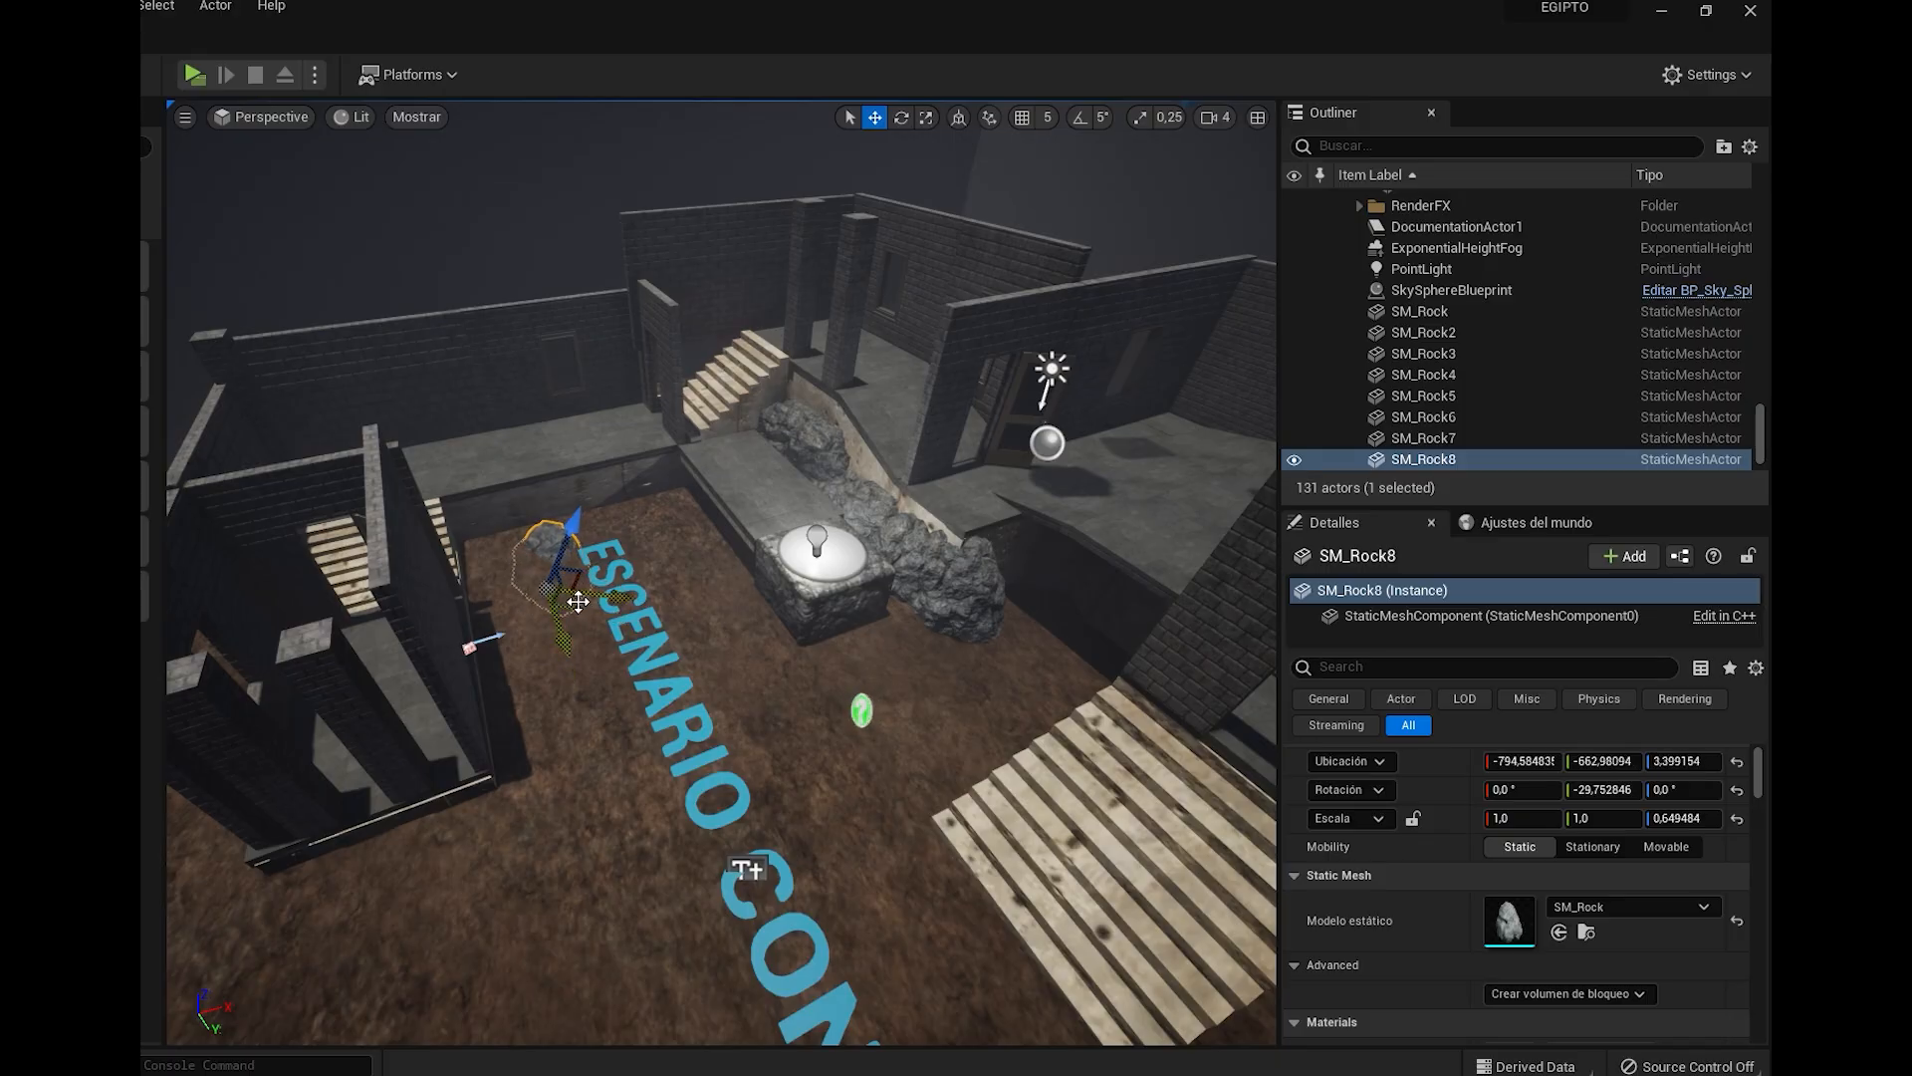
Duplicate the sunken courtyard rock, rotate the copy to about -85° around Y and enlarge it to a scale of about 1.93, 1.93, 1.58
left_click_drag(559, 616, 569, 656, "alt+shift")
key("e")
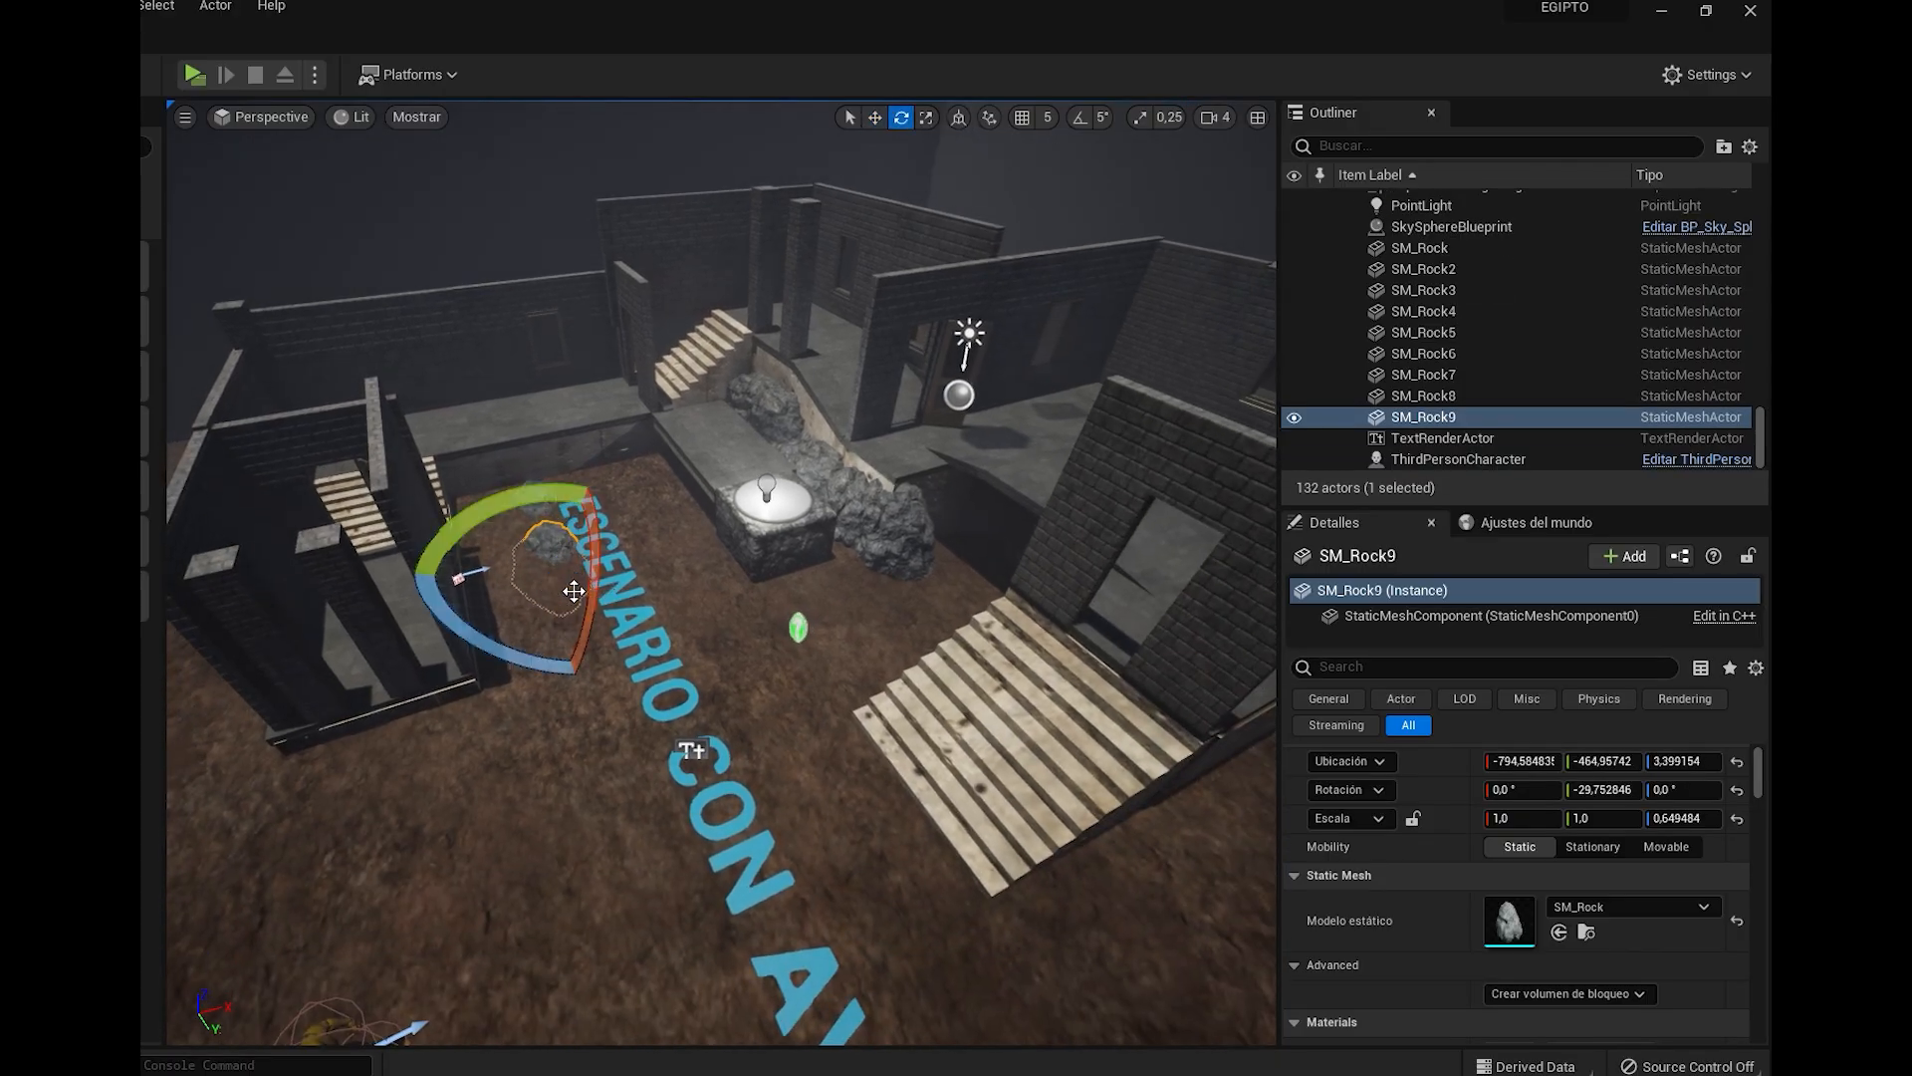
key("r")
left_click_drag(549, 588, 627, 572)
key("e")
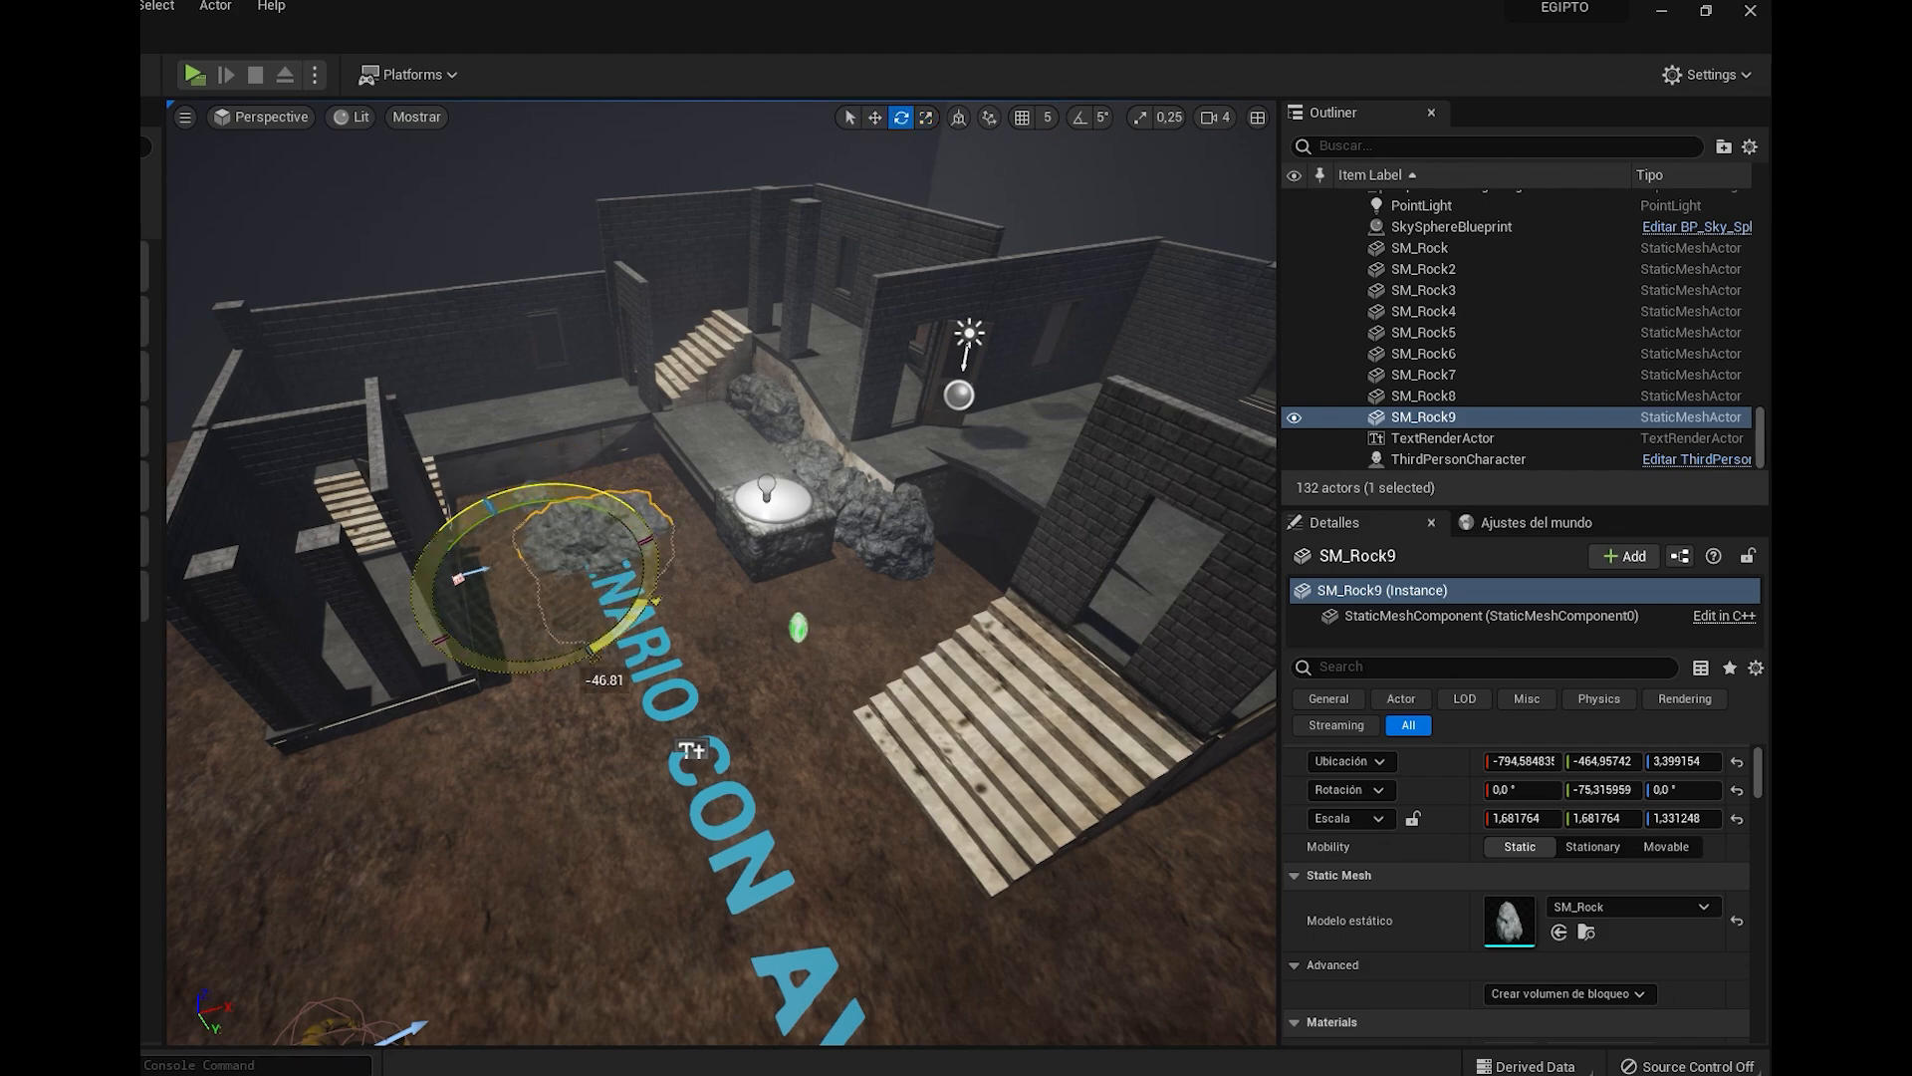
key("r")
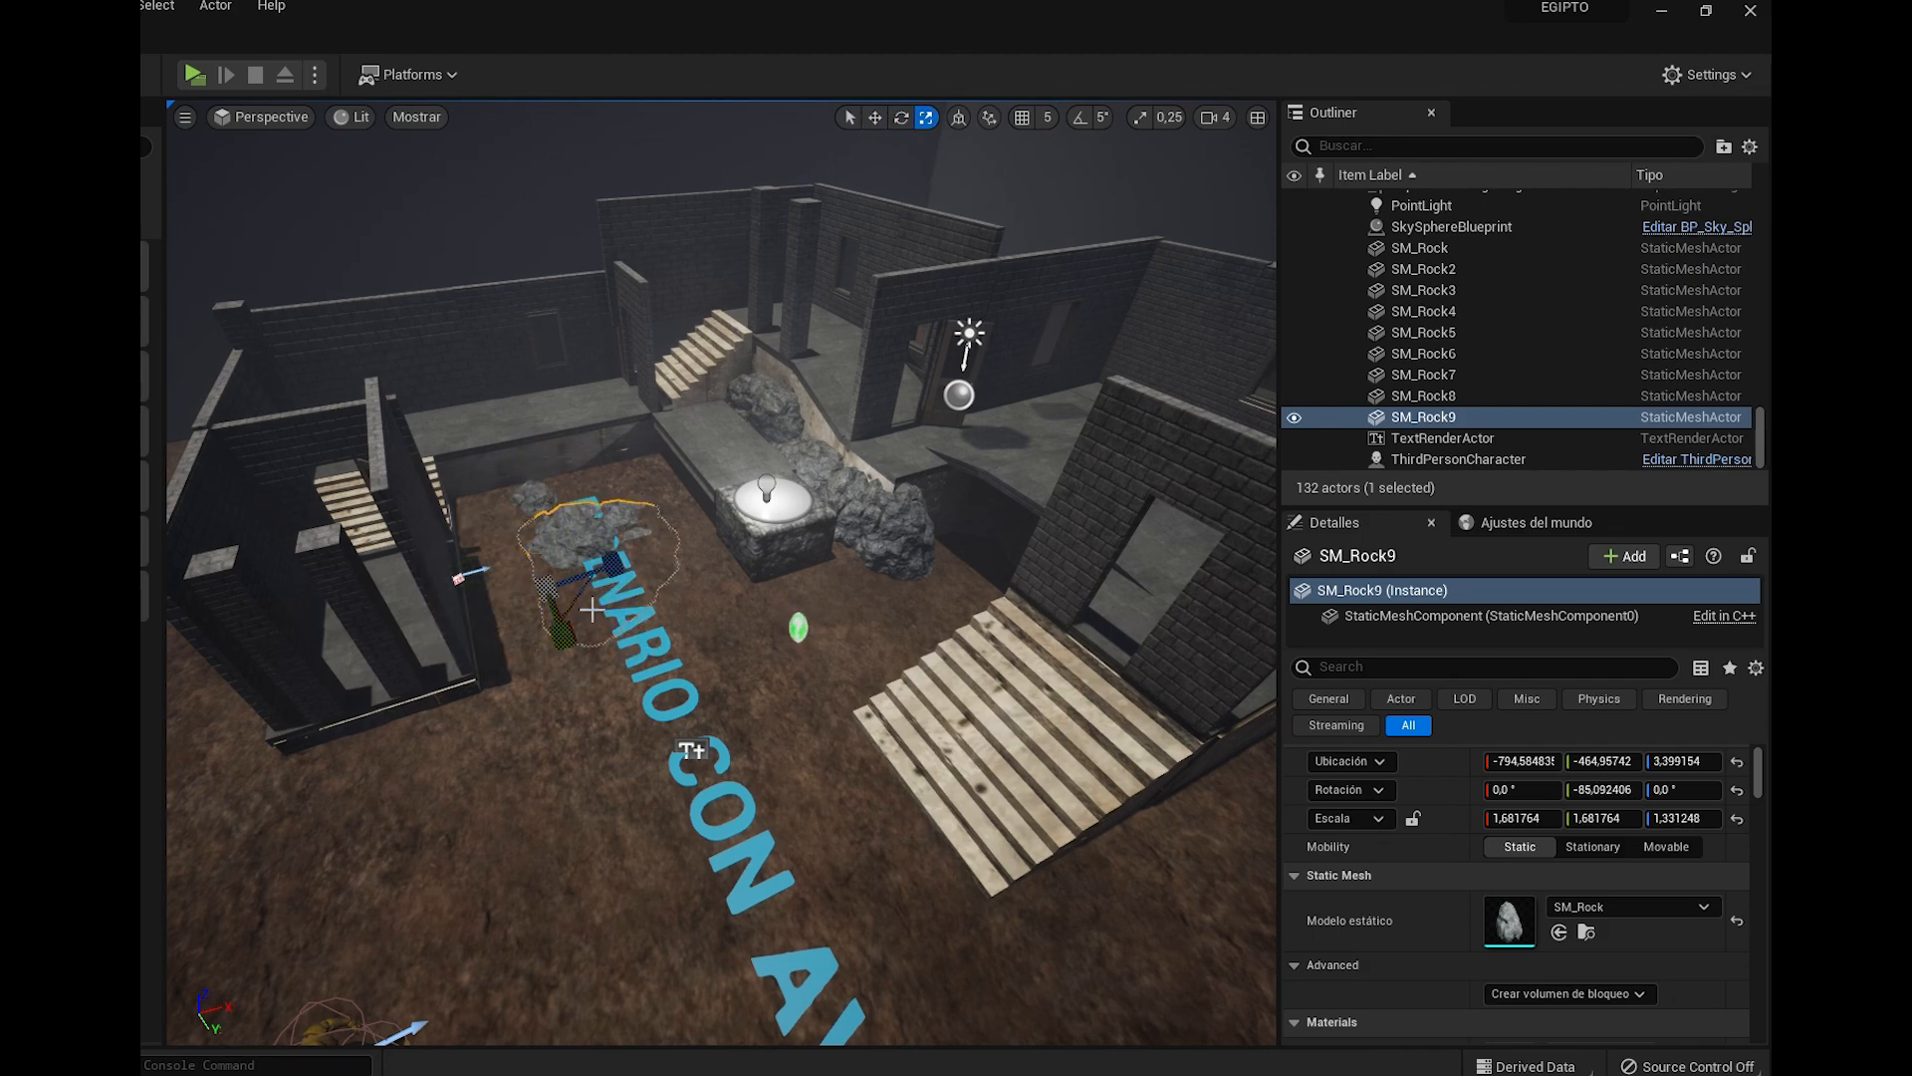
left_click_drag(546, 588, 543, 610)
right_click_drag(543, 610, 566, 530)
mouse_move(675, 549)
left_mouse_down()
mouse_move(733, 530)
mouse_move(677, 531)
mouse_move(693, 527)
left_mouse_up()
key("w")
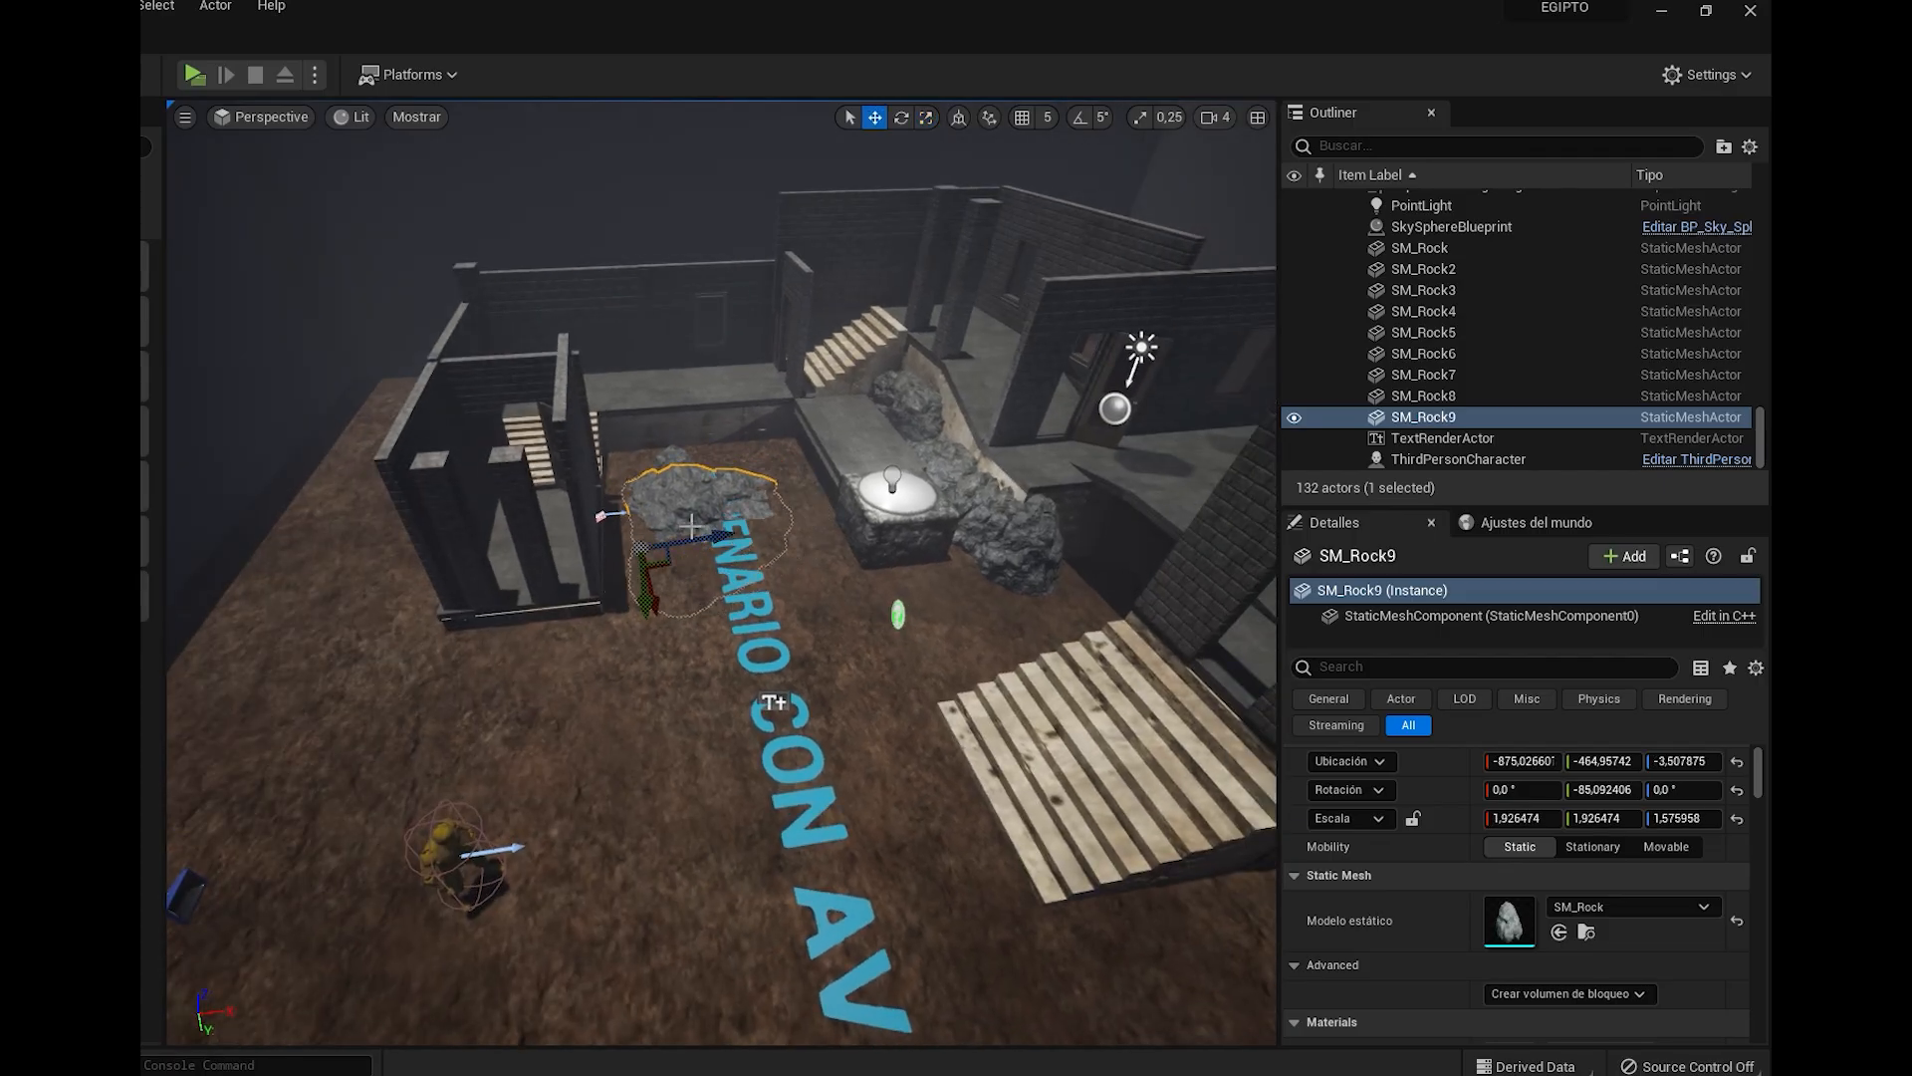
Place an SM_Rock on the dirt behind the brick building, rotated about 64° around Y and scaled to about 1.47, 1.98, 1
right_click_drag(691, 524, 632, 485)
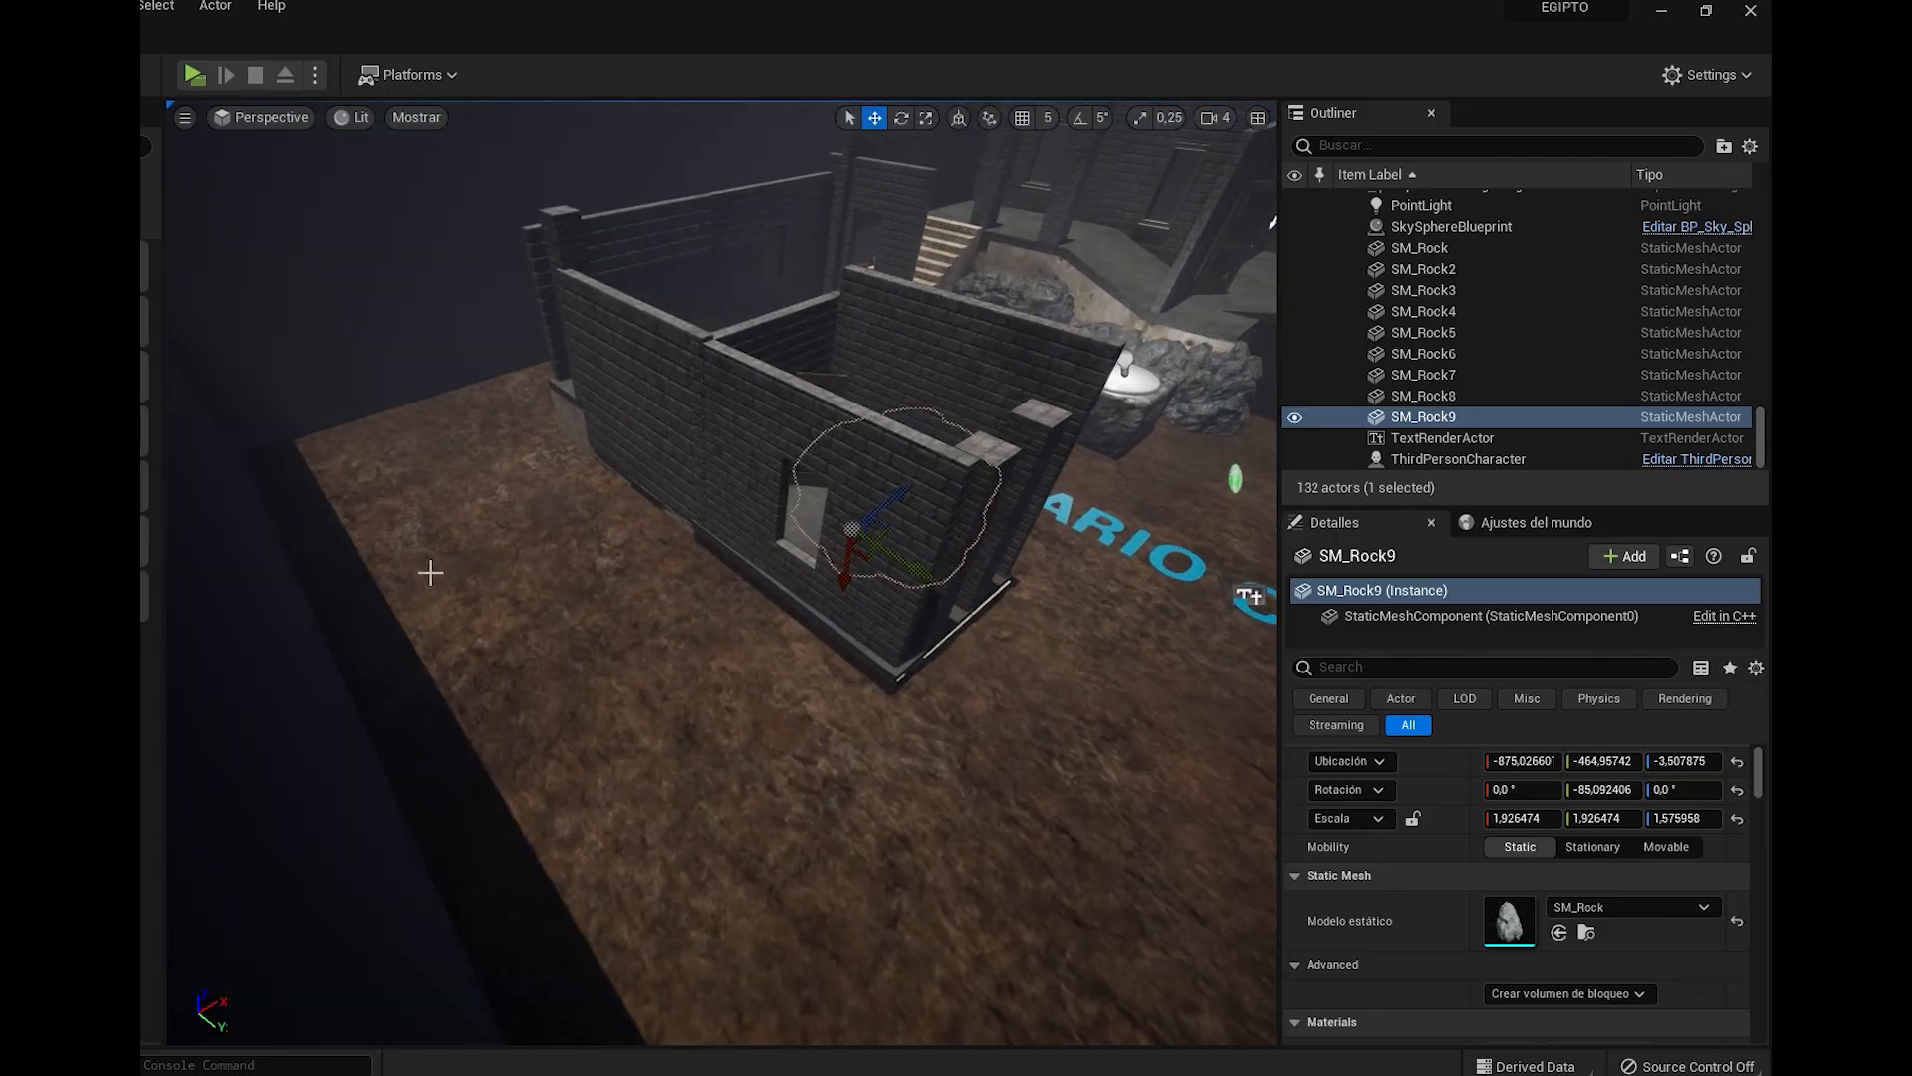
key("ctrl+space")
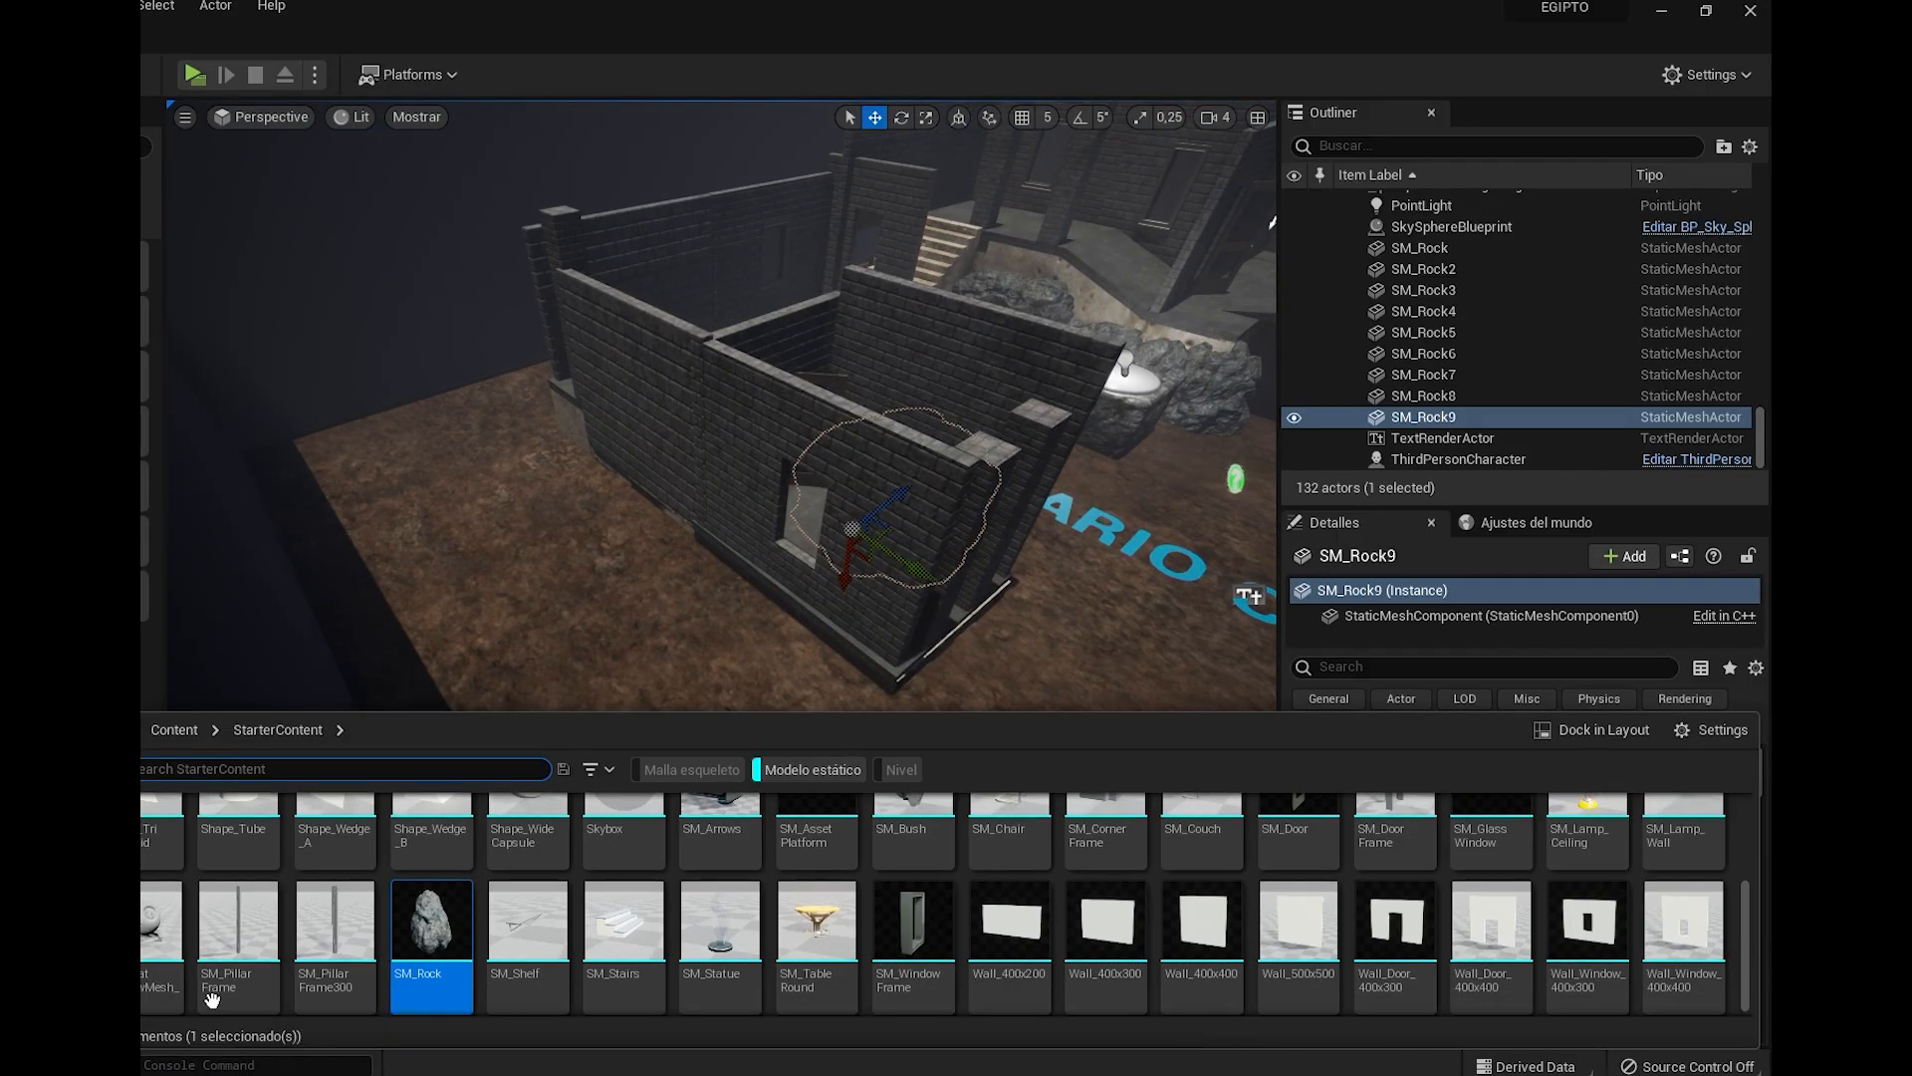
left_click_drag(438, 972, 500, 514)
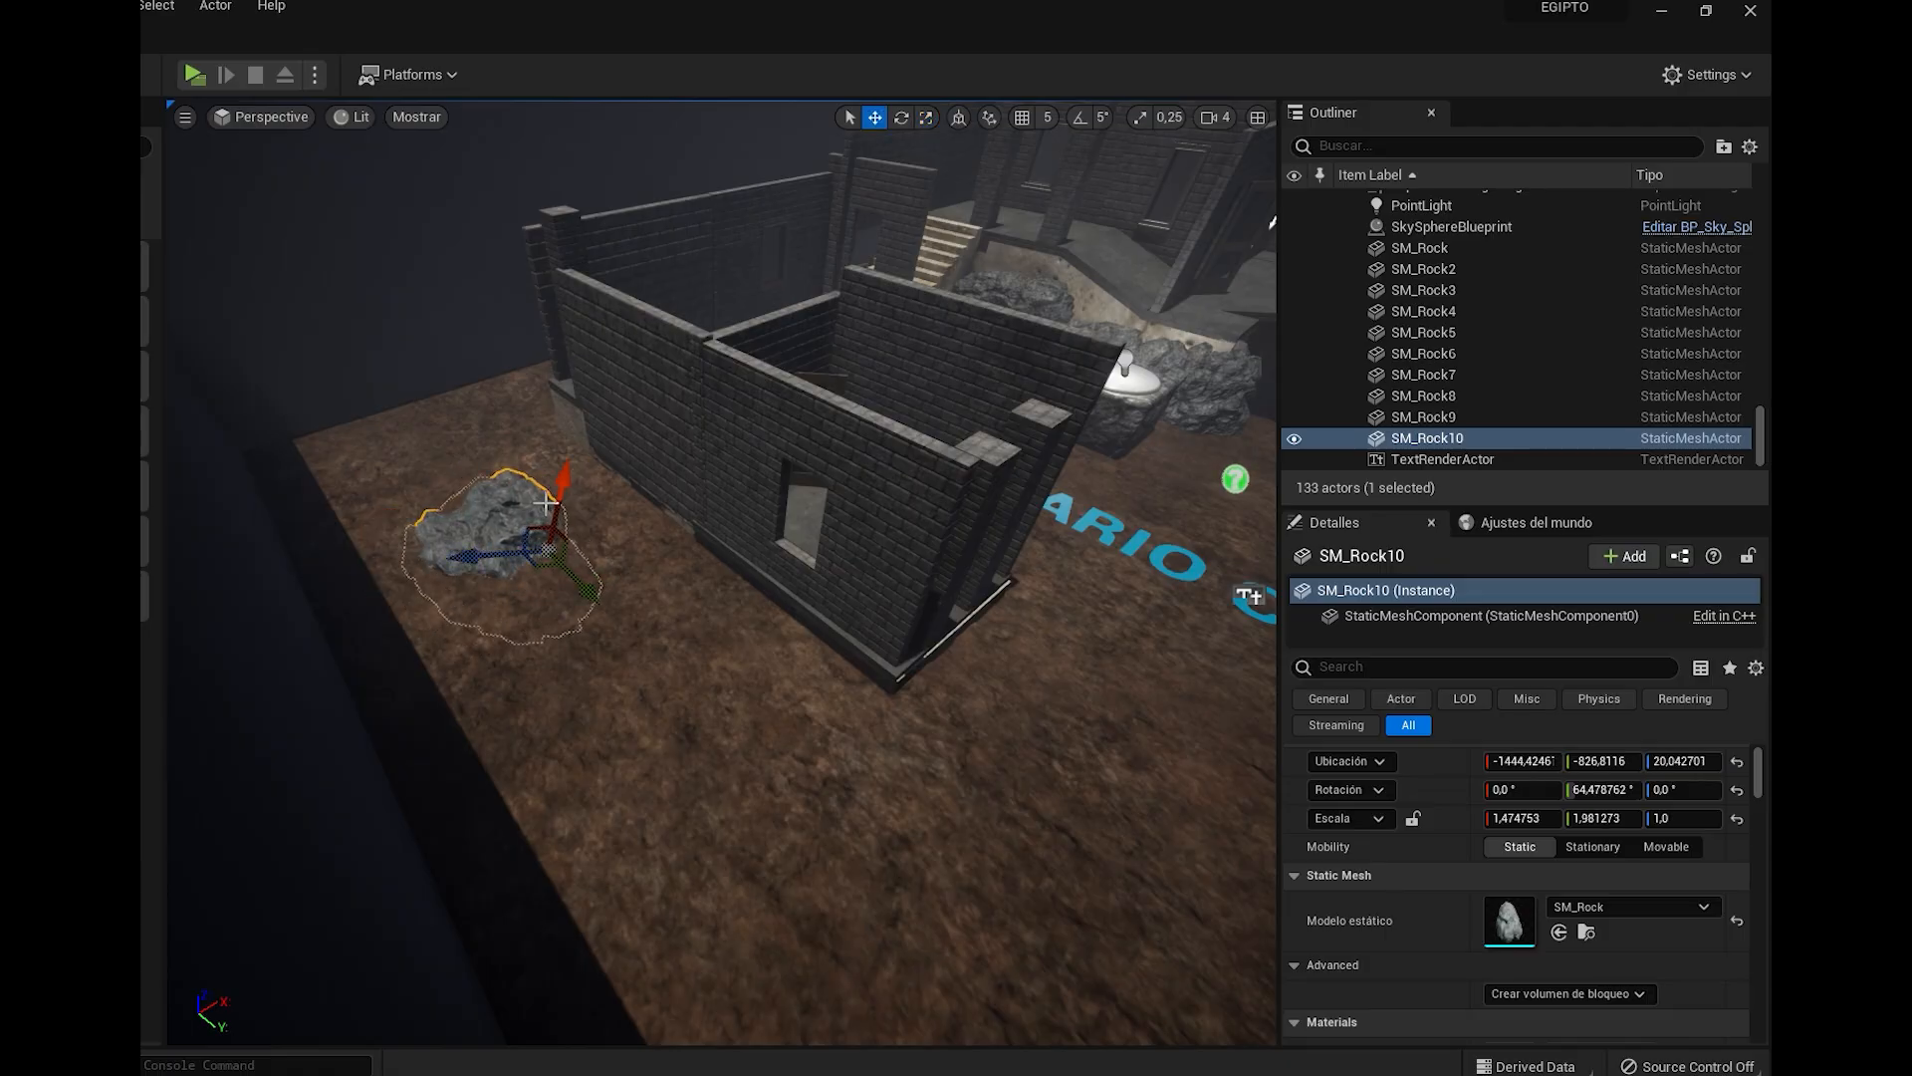
right_click_drag(526, 497, 619, 349)
Inspect the courtyard, its rock groups and the wooden steps from several viewpoints
right_click_drag(539, 497, 443, 468)
scroll(692, 409, "down", 3)
scroll(692, 409, "up", 6)
scroll(692, 409, "up", 3)
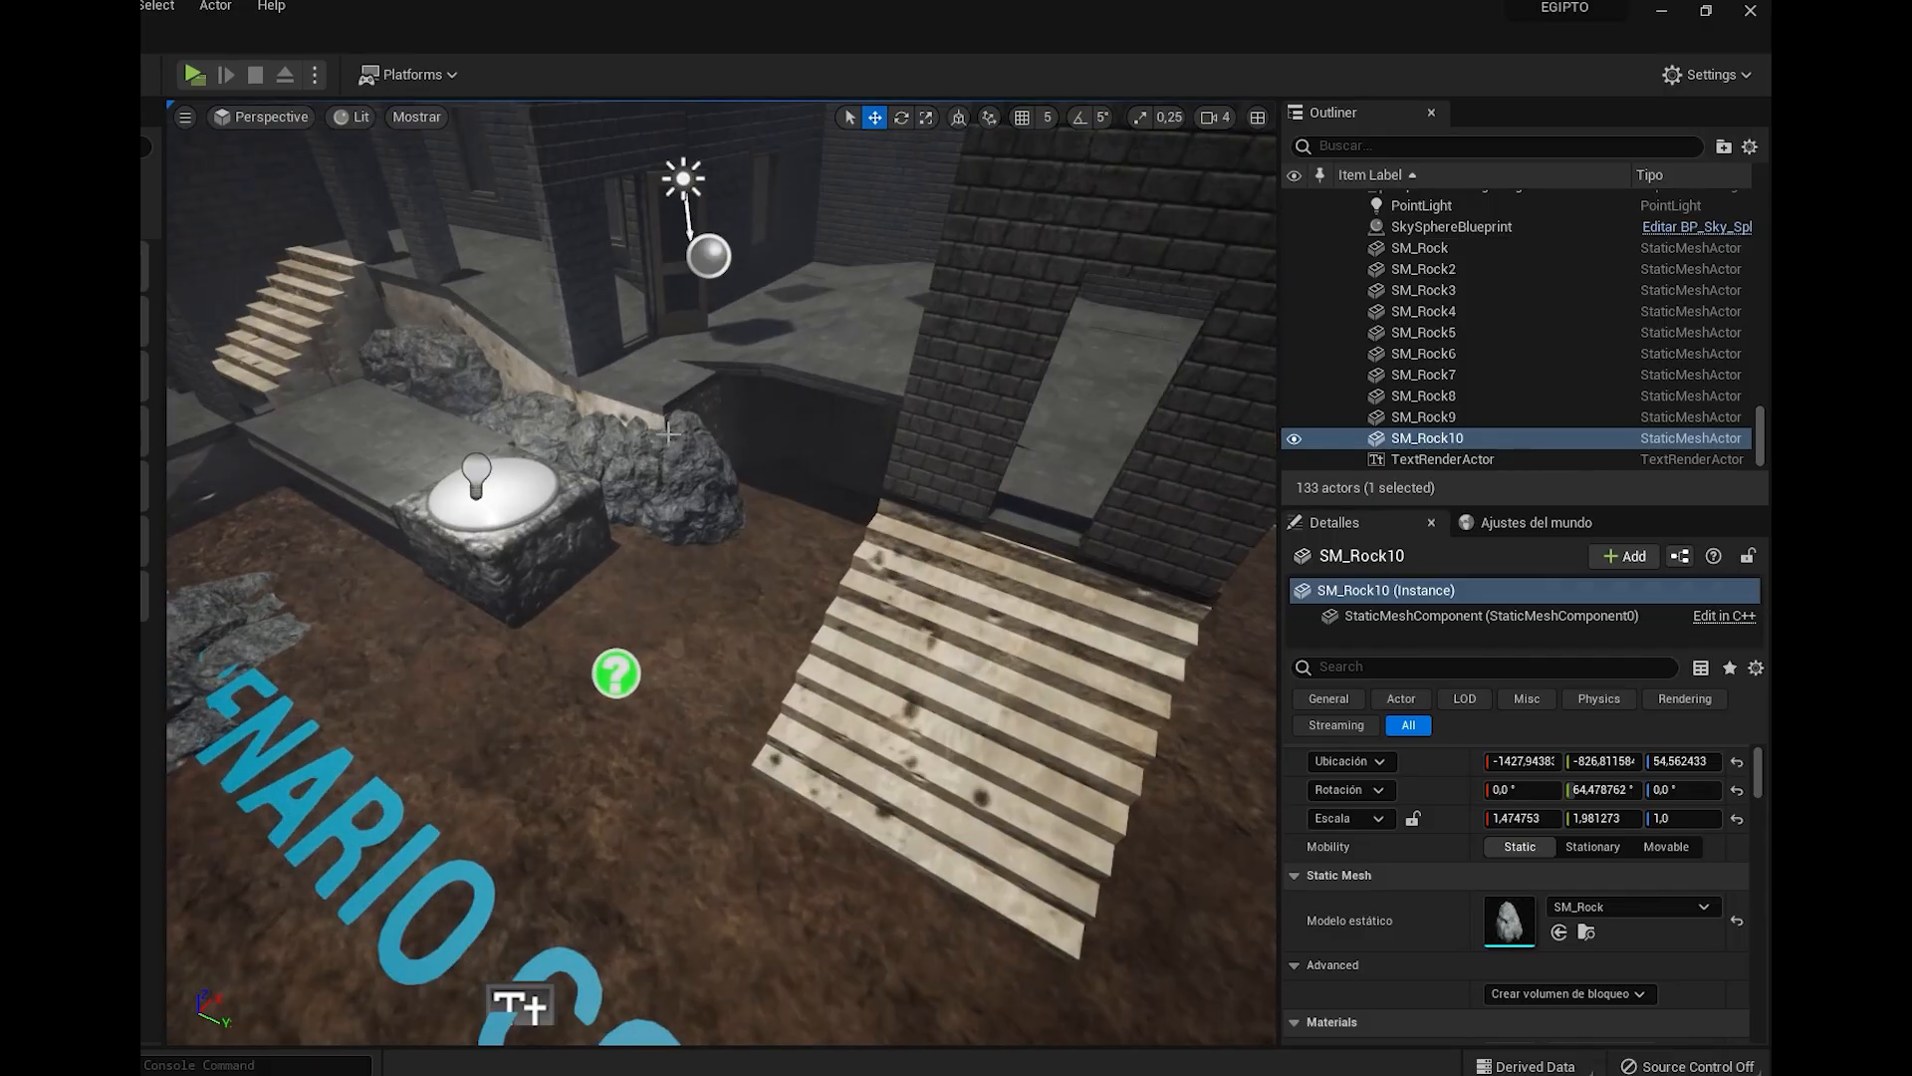
scroll(692, 415, "down", 3)
middle_click_drag(692, 416, 695, 473)
scroll(697, 474, "up", 4)
right_click_drag(690, 486, 612, 423)
right_click_drag(832, 434, 836, 344)
key("w")
key("s")
Place an SM_Rock in the dirt passage beside the tall outer wall, turn it on its side and scale it uniformly to about 2.79
right_click_drag(691, 469, 691, 538)
right_click_drag(739, 439, 582, 669)
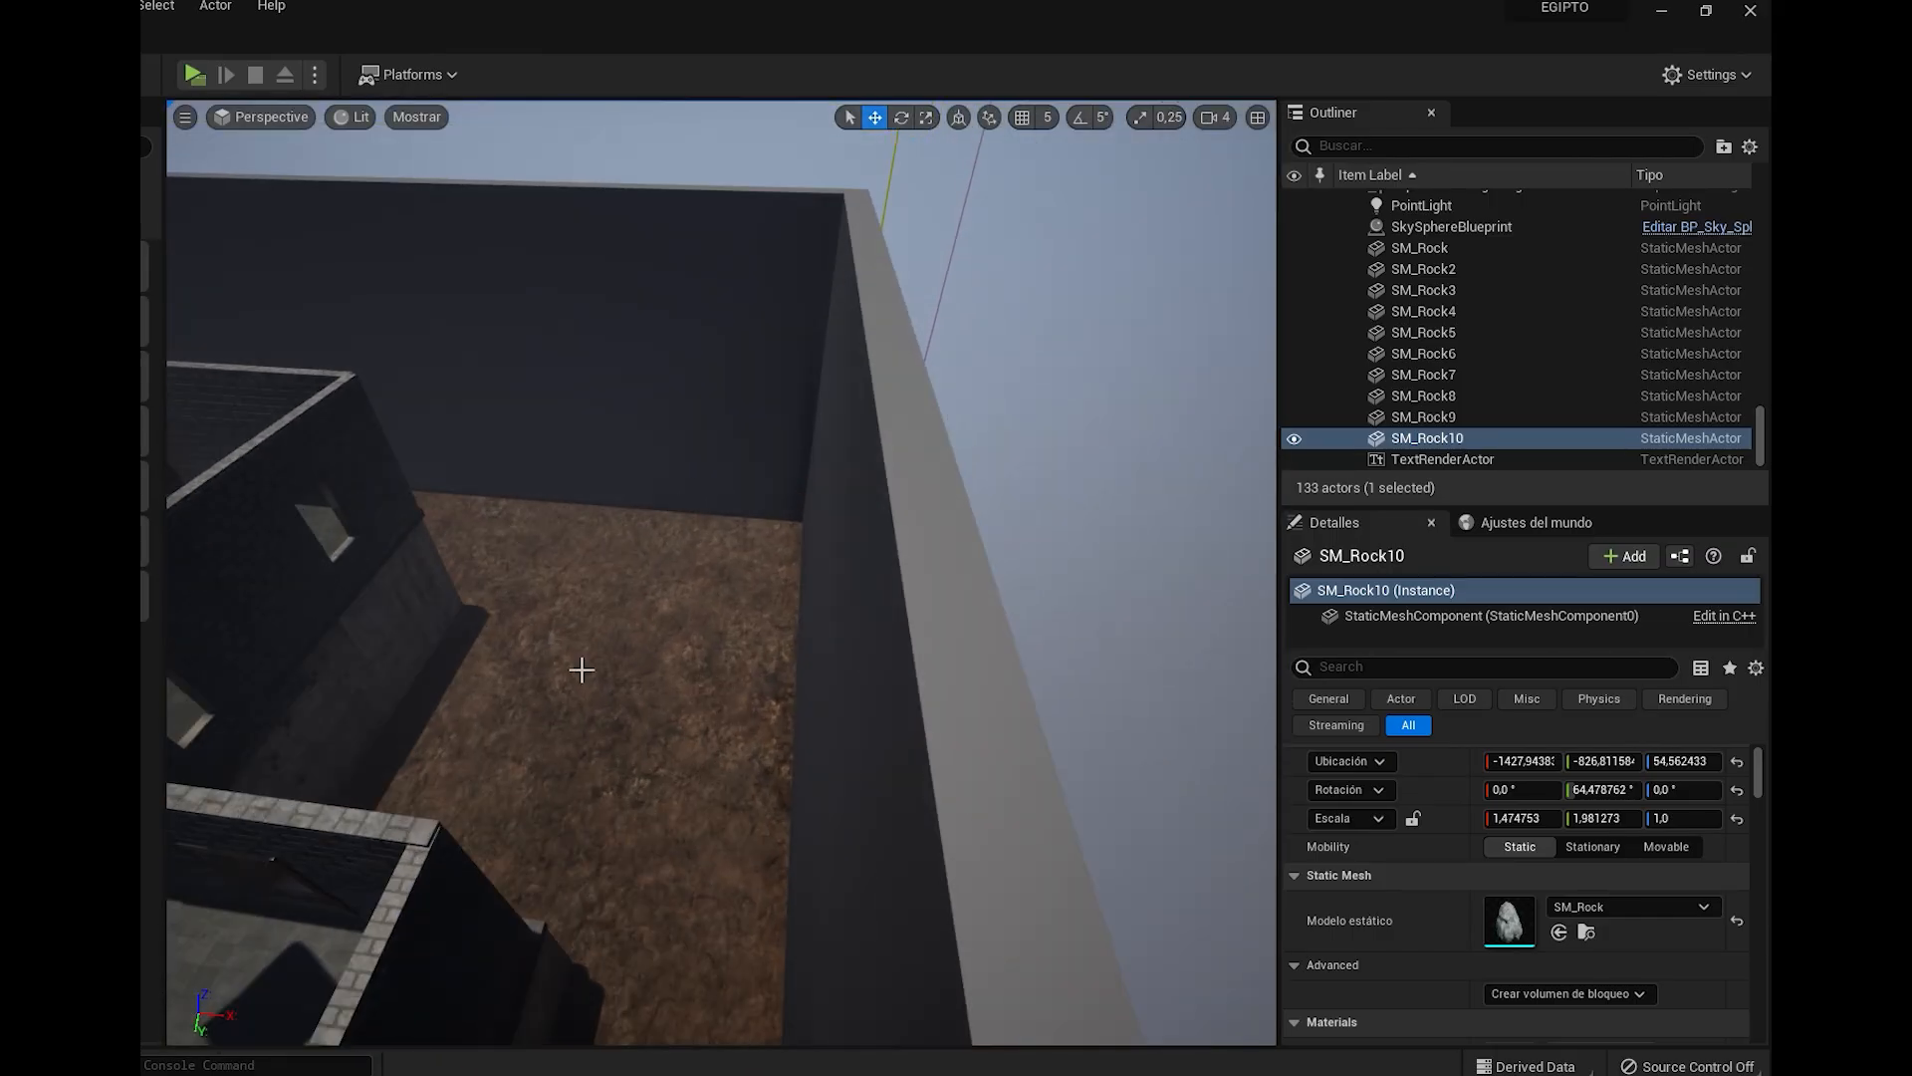
key("ctrl+space")
left_click(430, 926)
left_click_drag(430, 926, 572, 749)
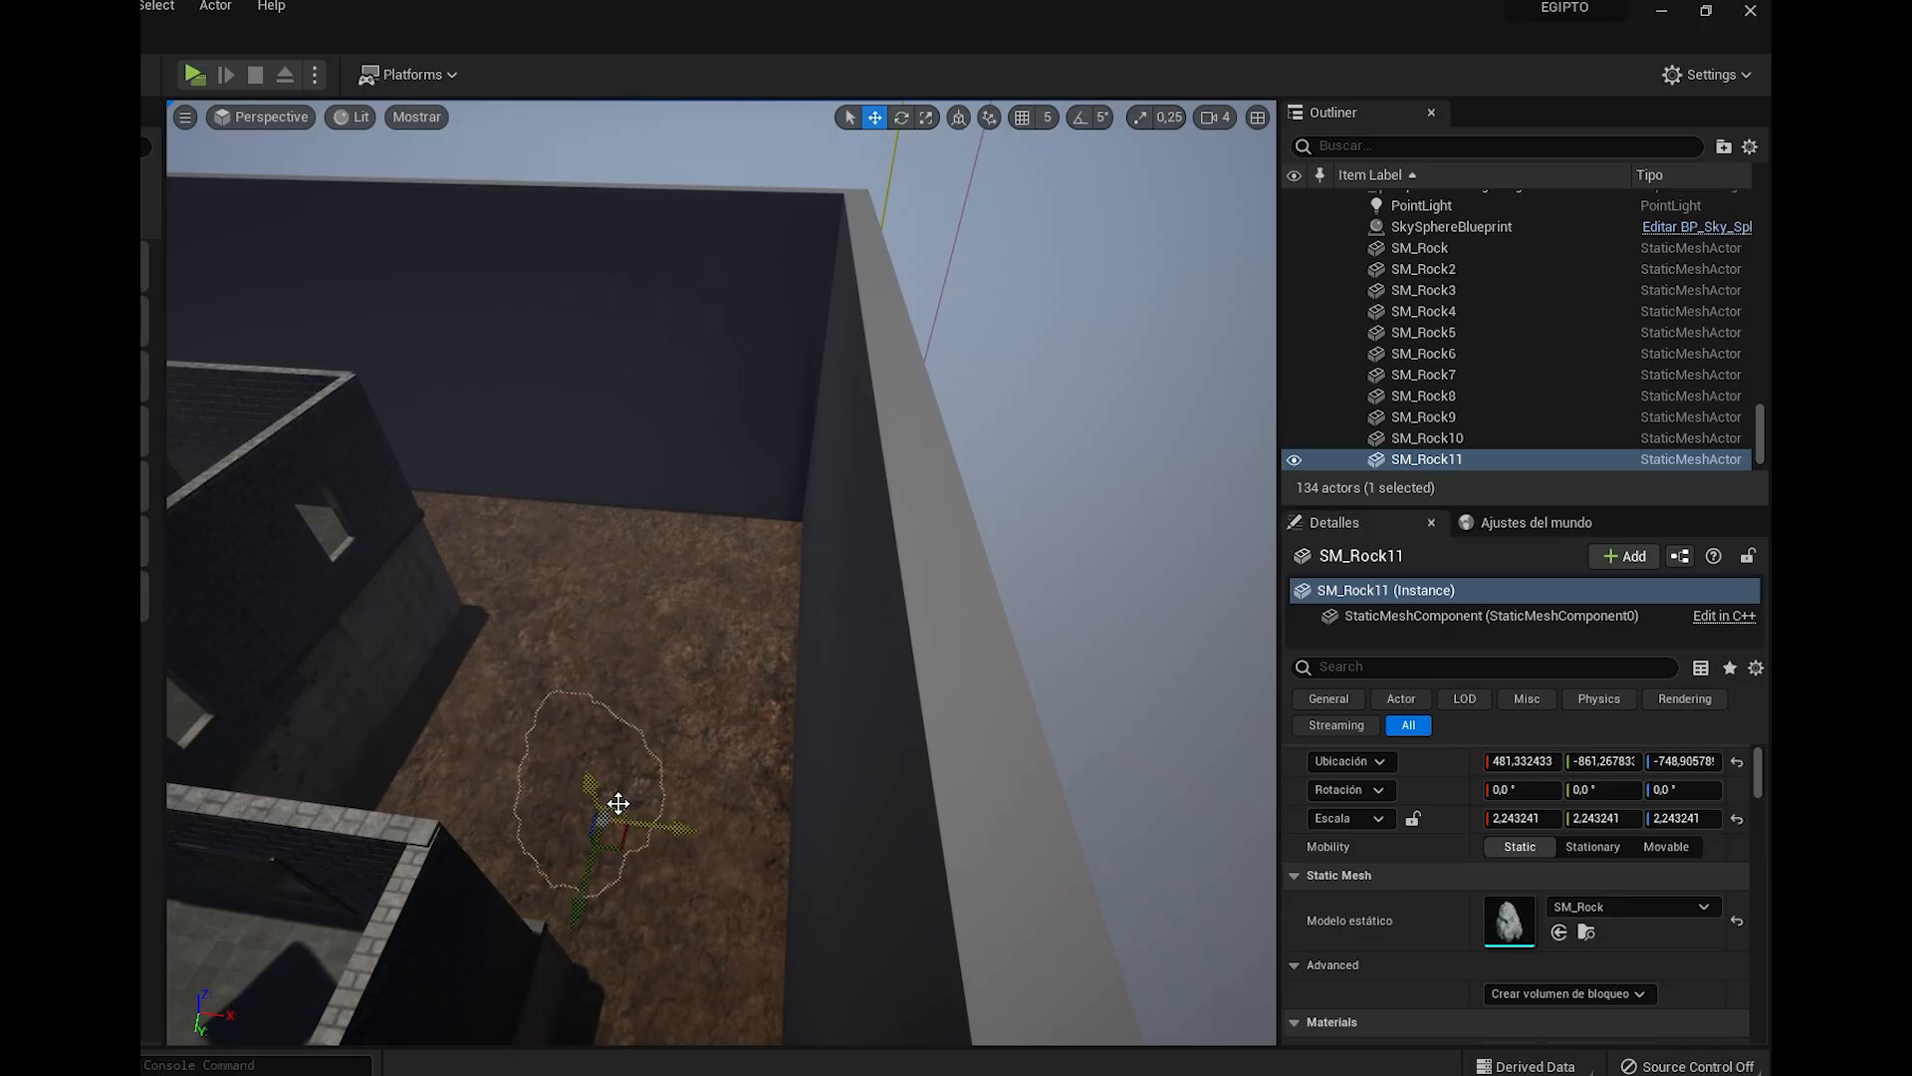
key("e")
left_click_drag(619, 803, 560, 619)
key("r")
key("w")
key("d")
Place a smaller SM_Rock next to the large passage rock, rotated about 87° around Z and stretched to an X scale of about 1.61
right_click_drag(559, 618, 323, 652)
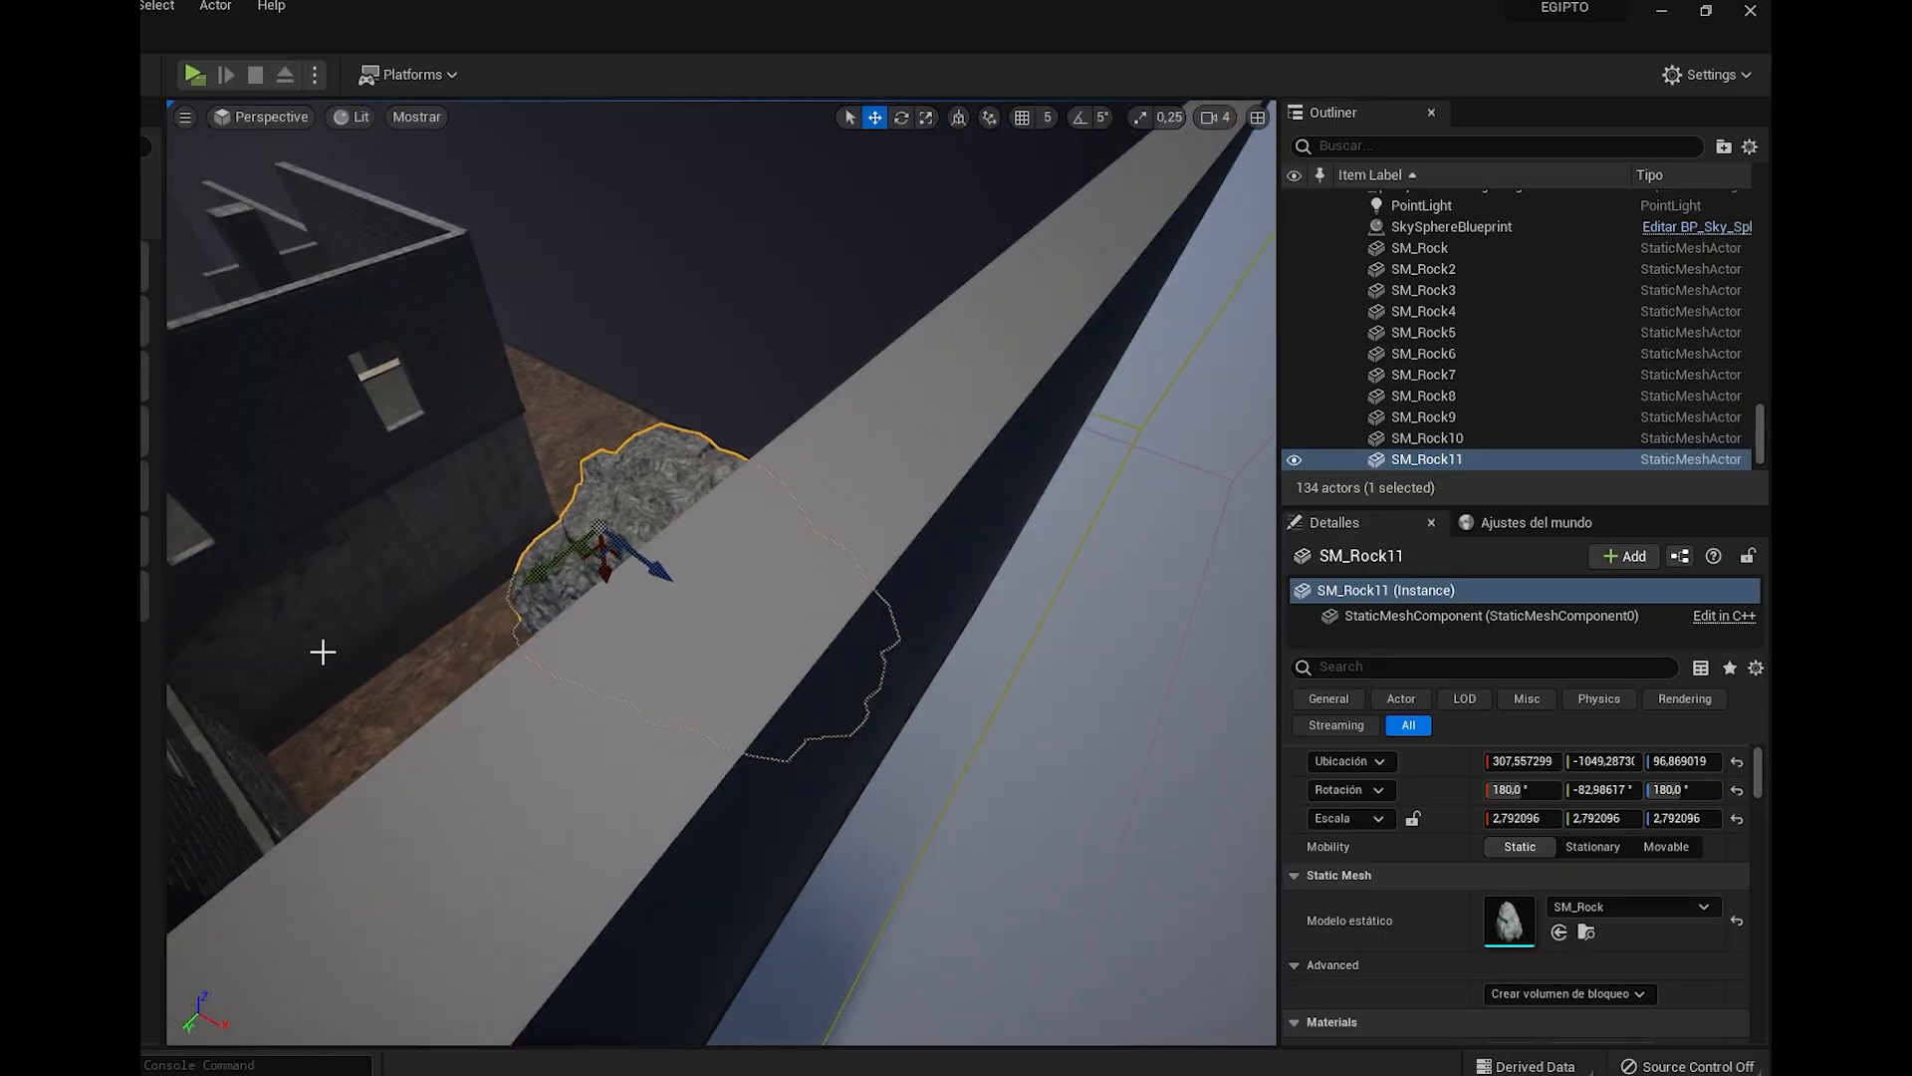
key("ctrl+space")
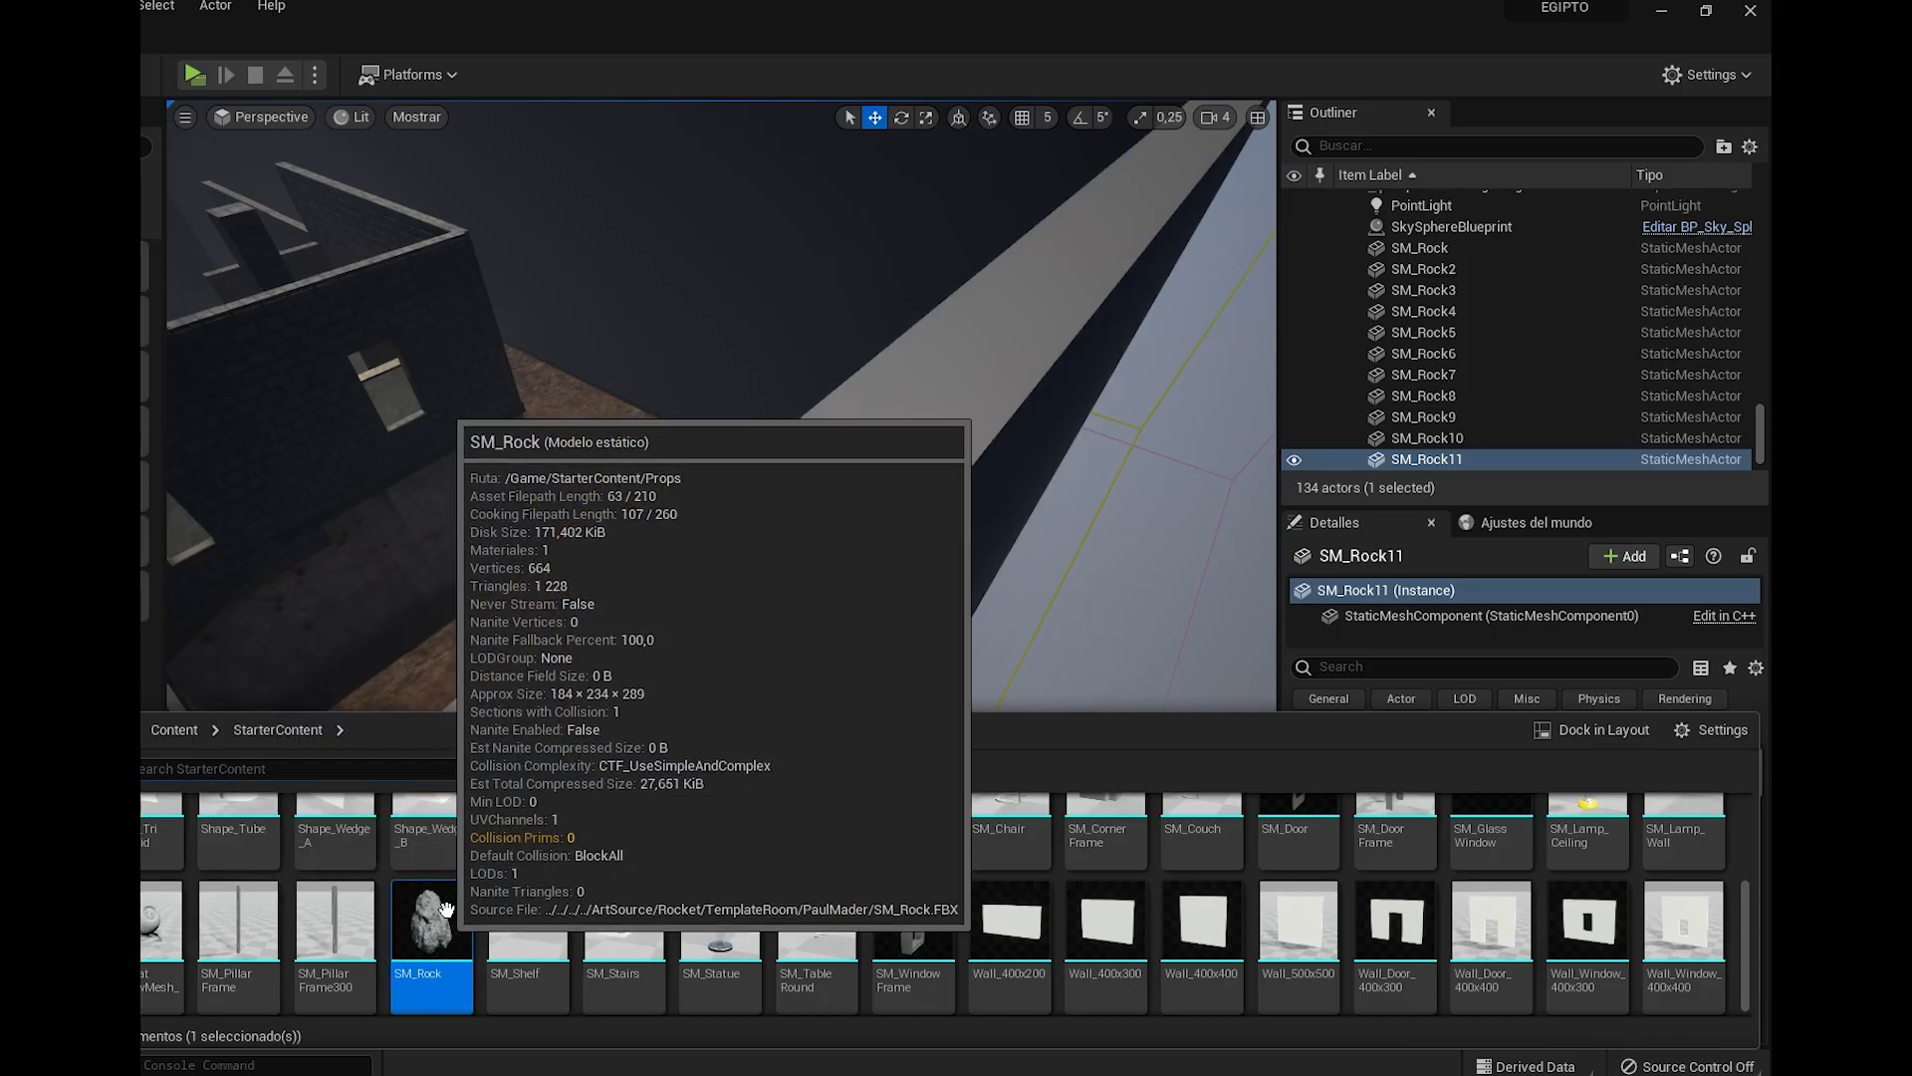
left_click_drag(431, 918, 487, 640)
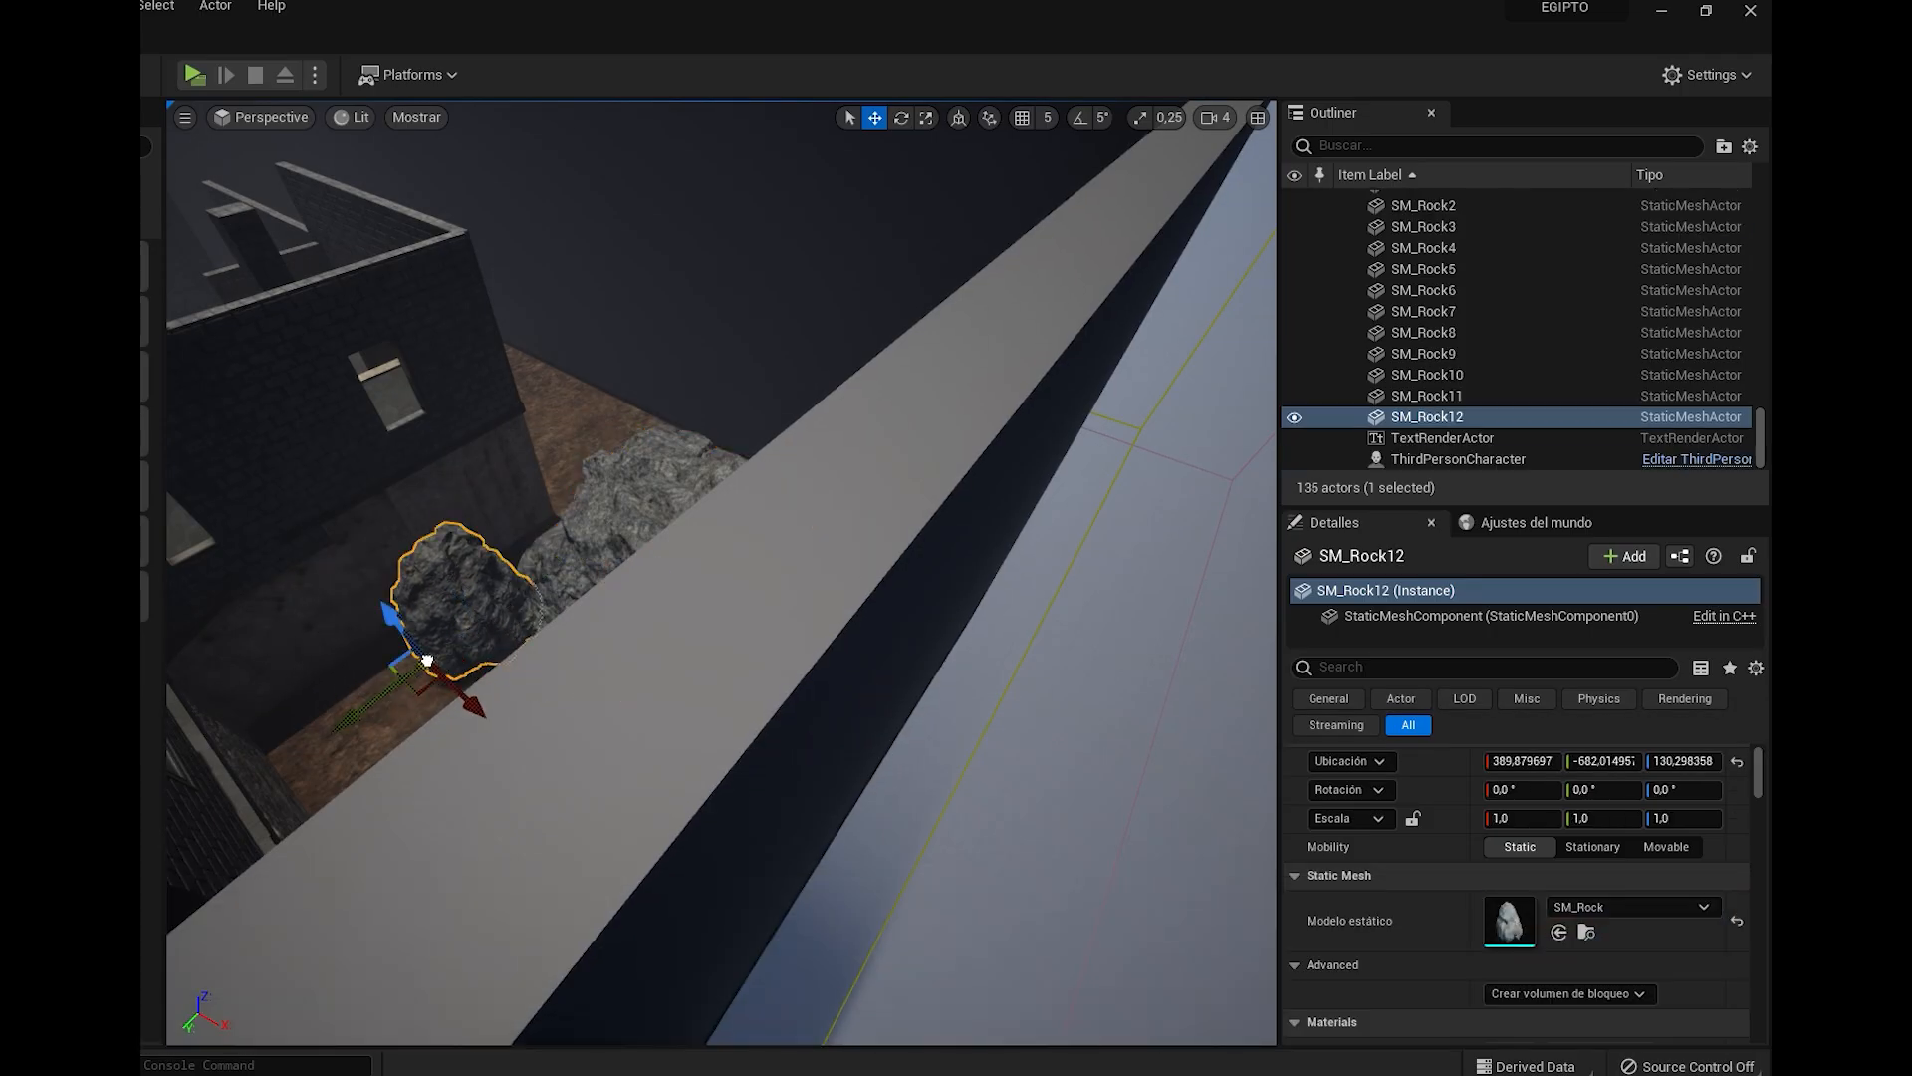
scroll(337, 672, "up", 1)
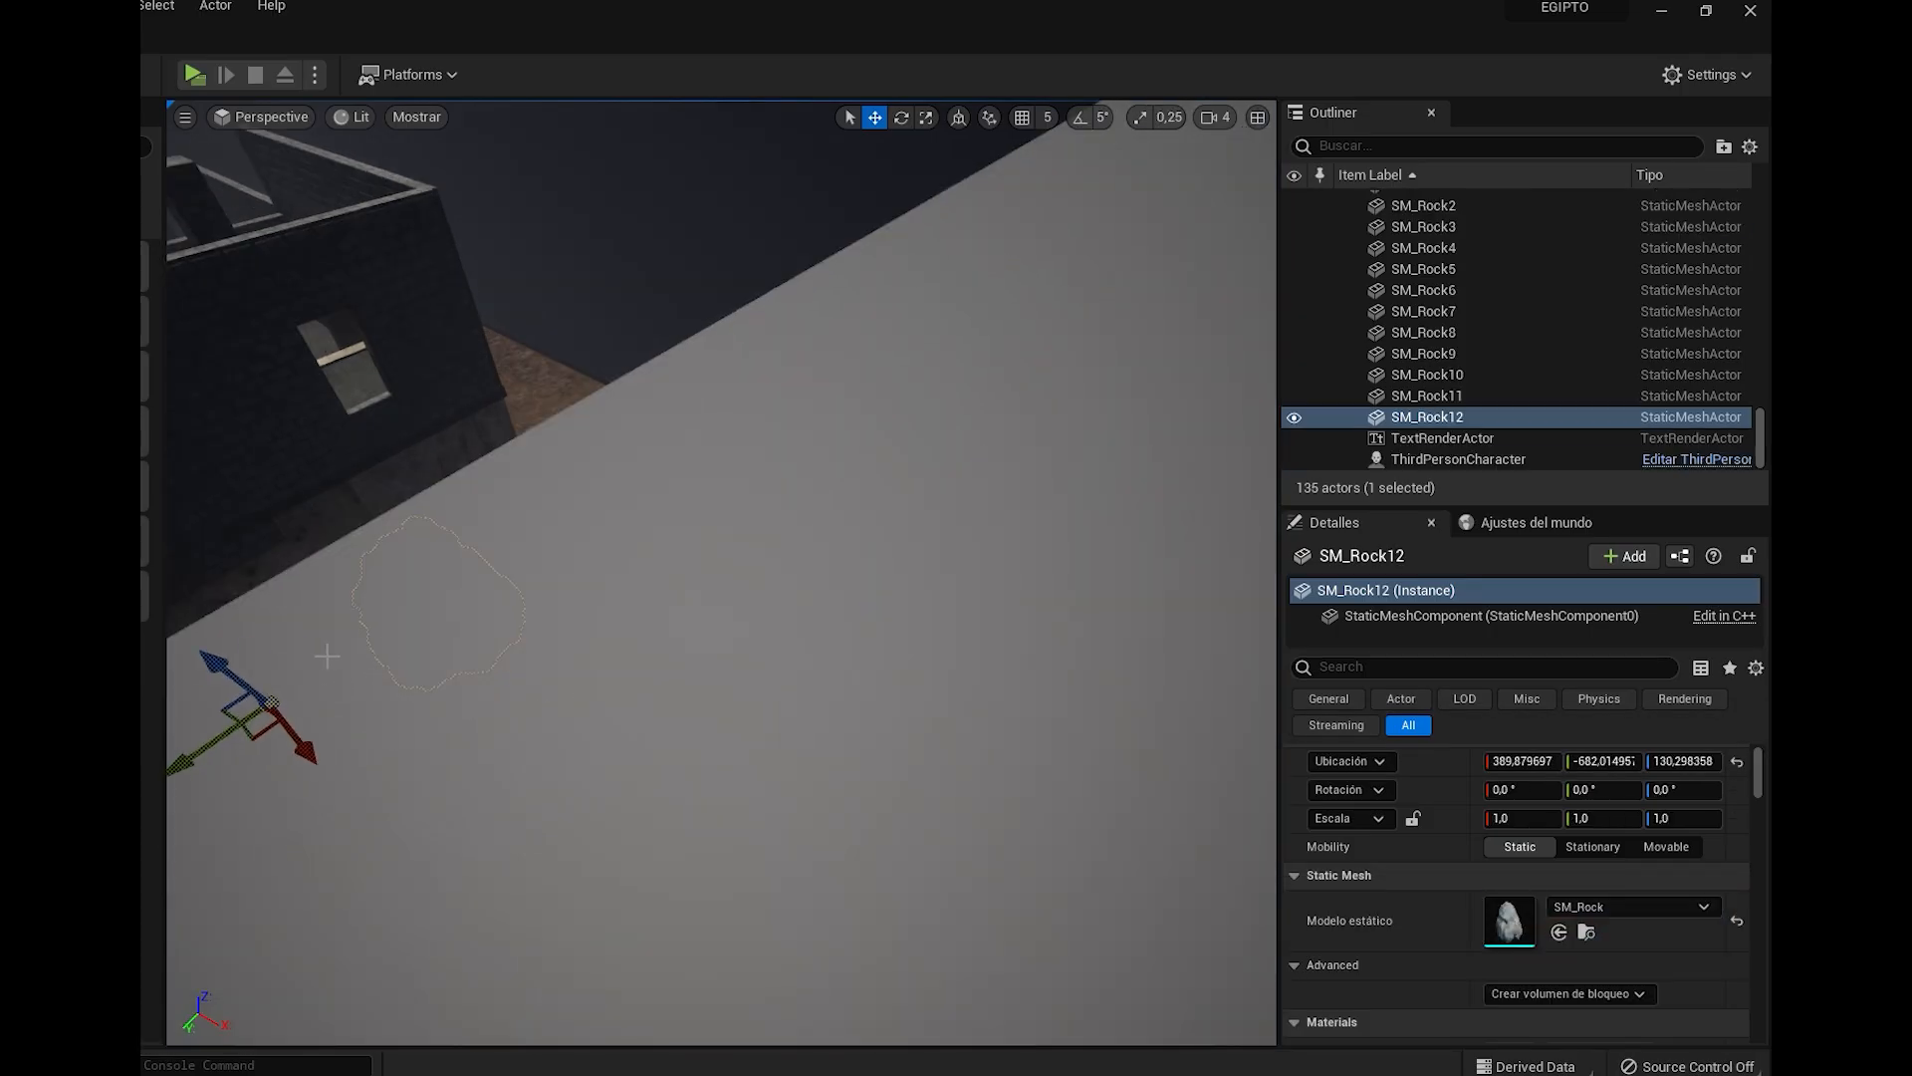
key("ctrl+z")
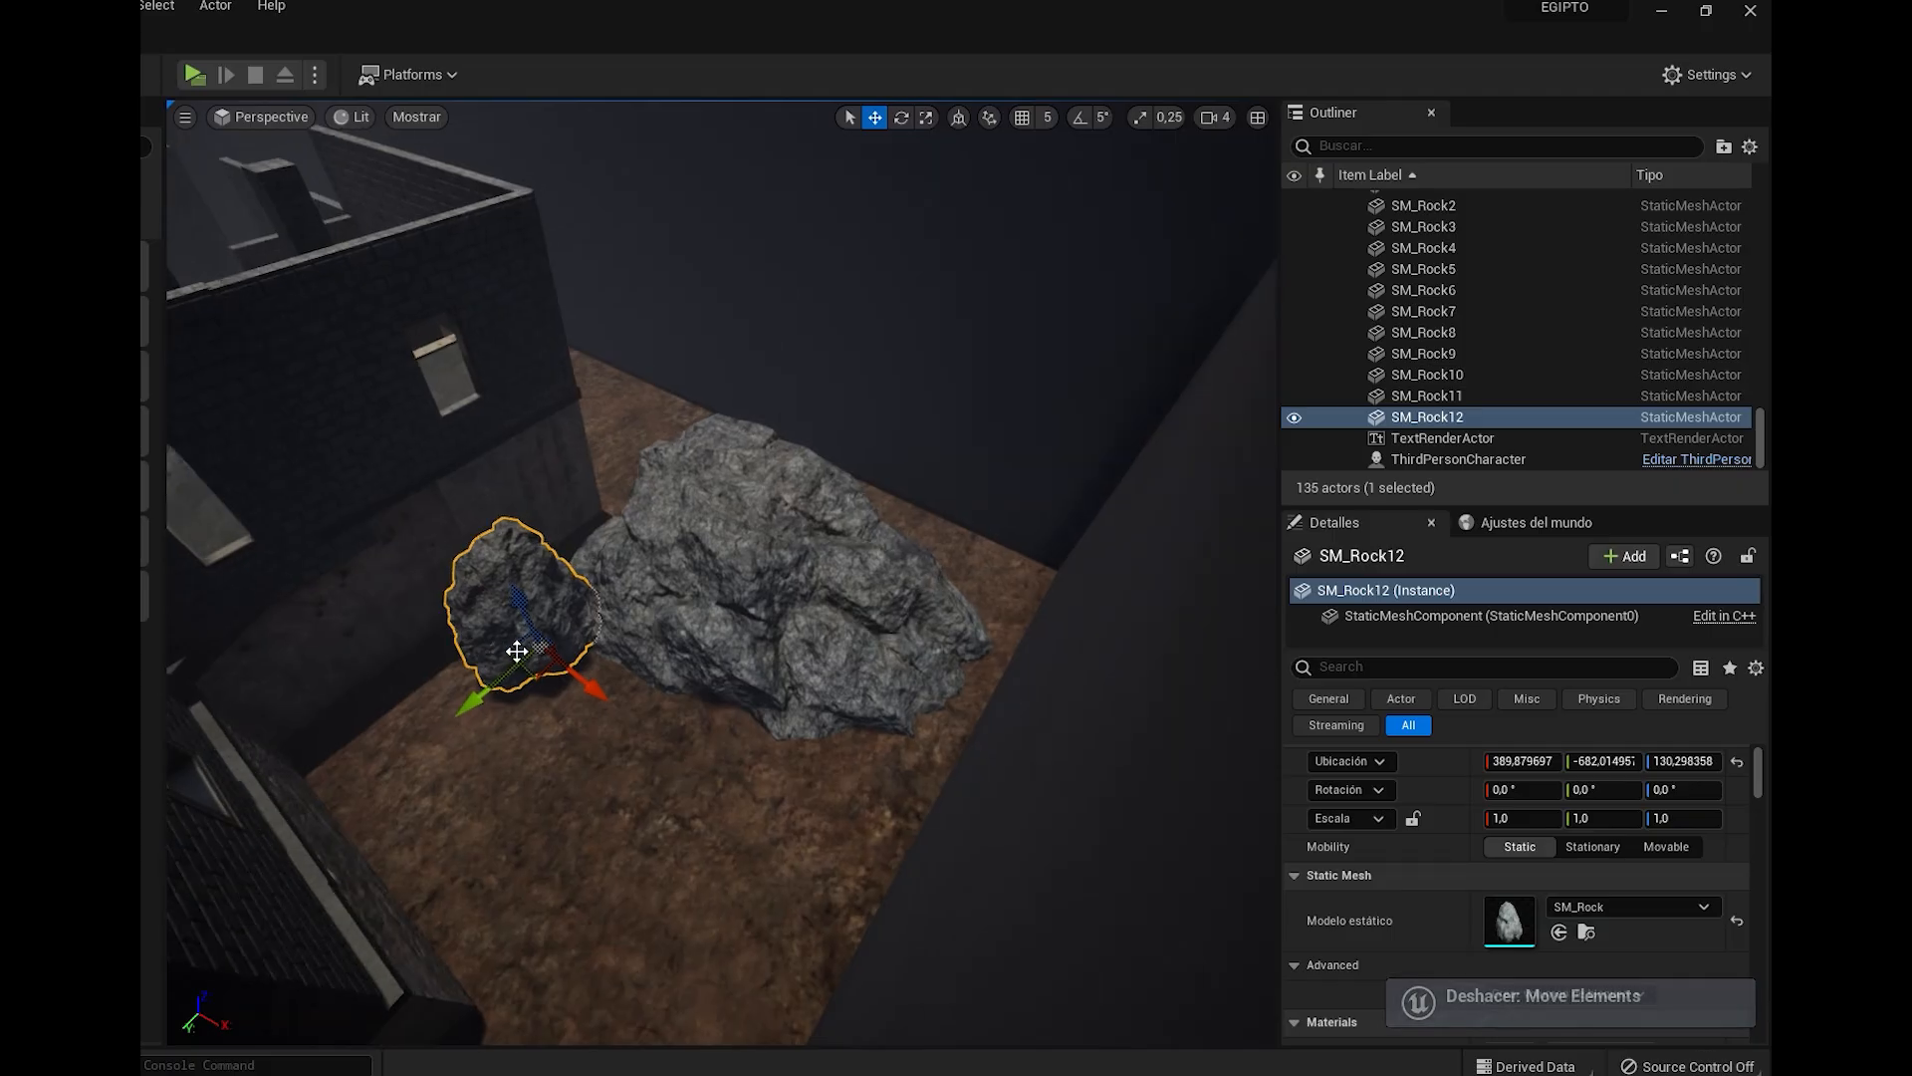
key("e")
key("r")
left_click_drag(601, 683, 438, 754)
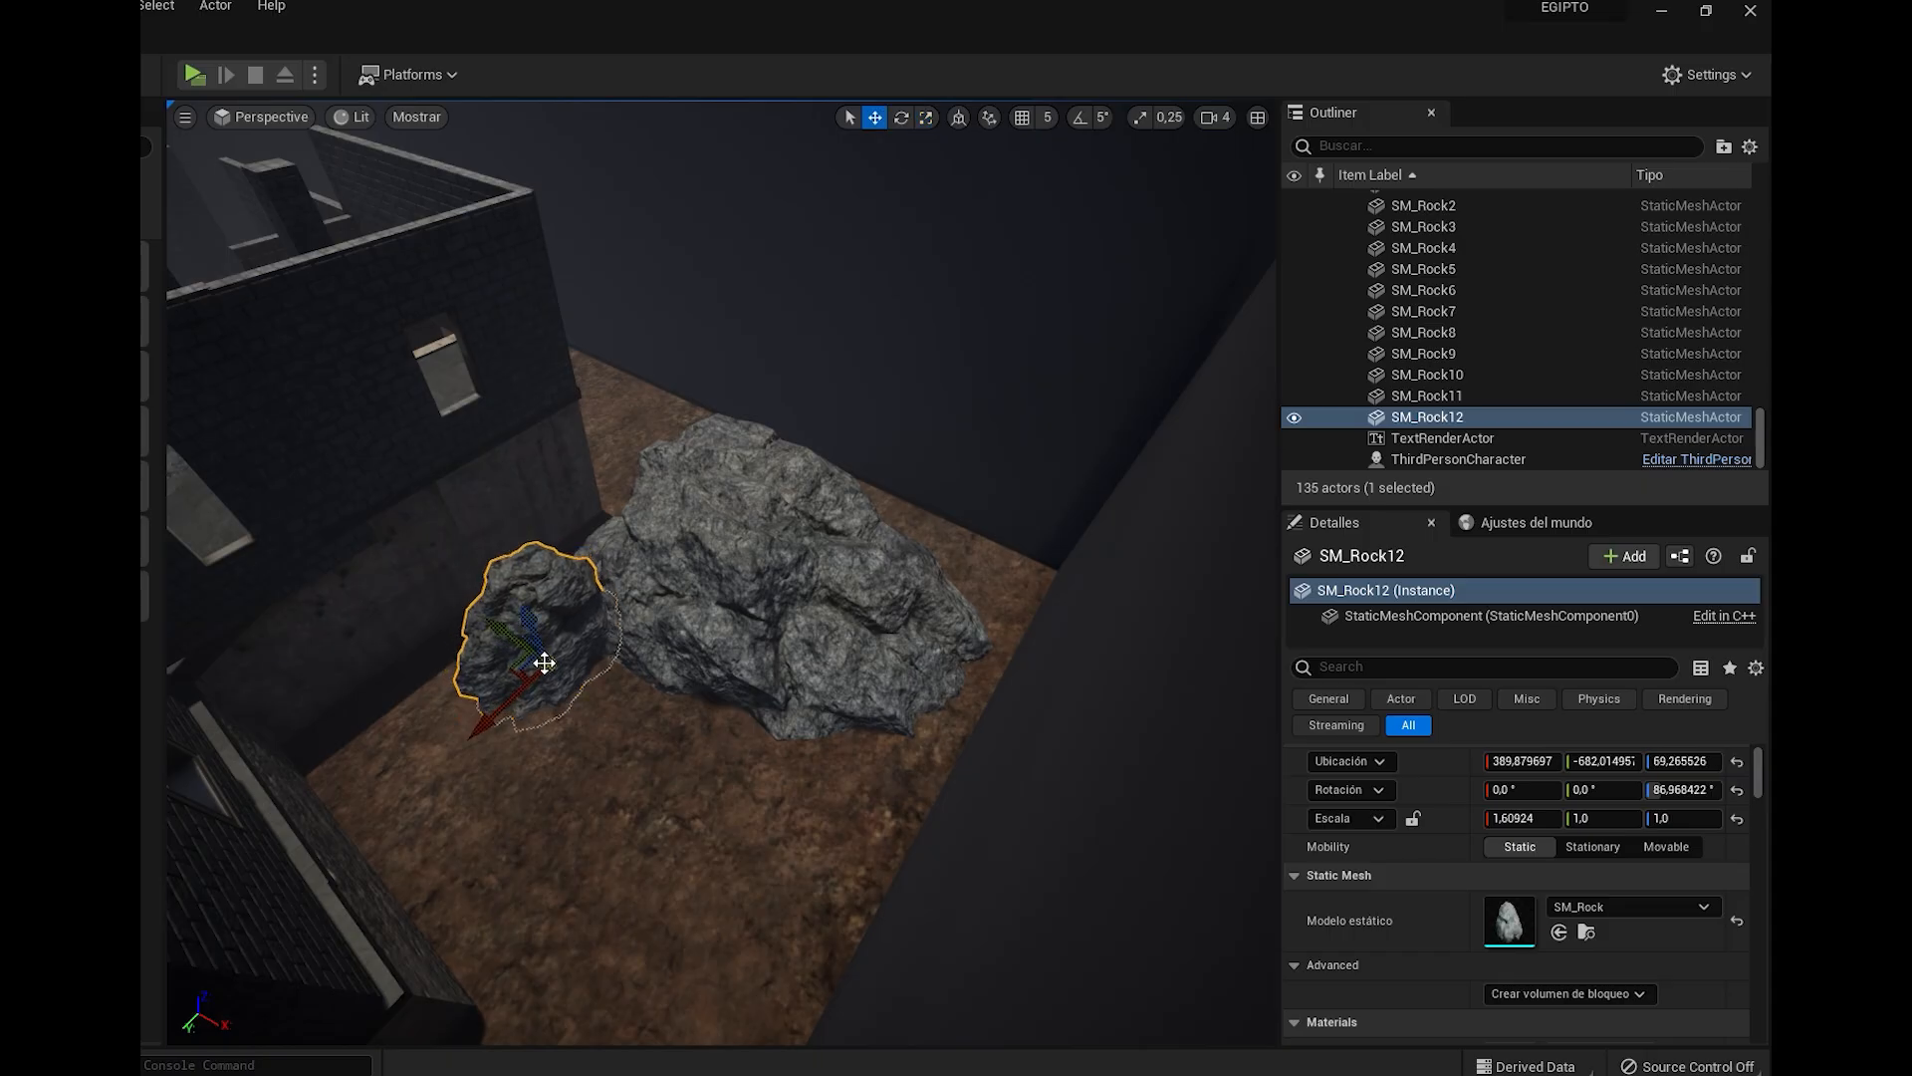
Duplicate the smaller passage rock farther along the building wall, rotate the copy to about -56° around X and lower it to about 42
left_click_drag(544, 662, 600, 668, "alt+shift")
key("e")
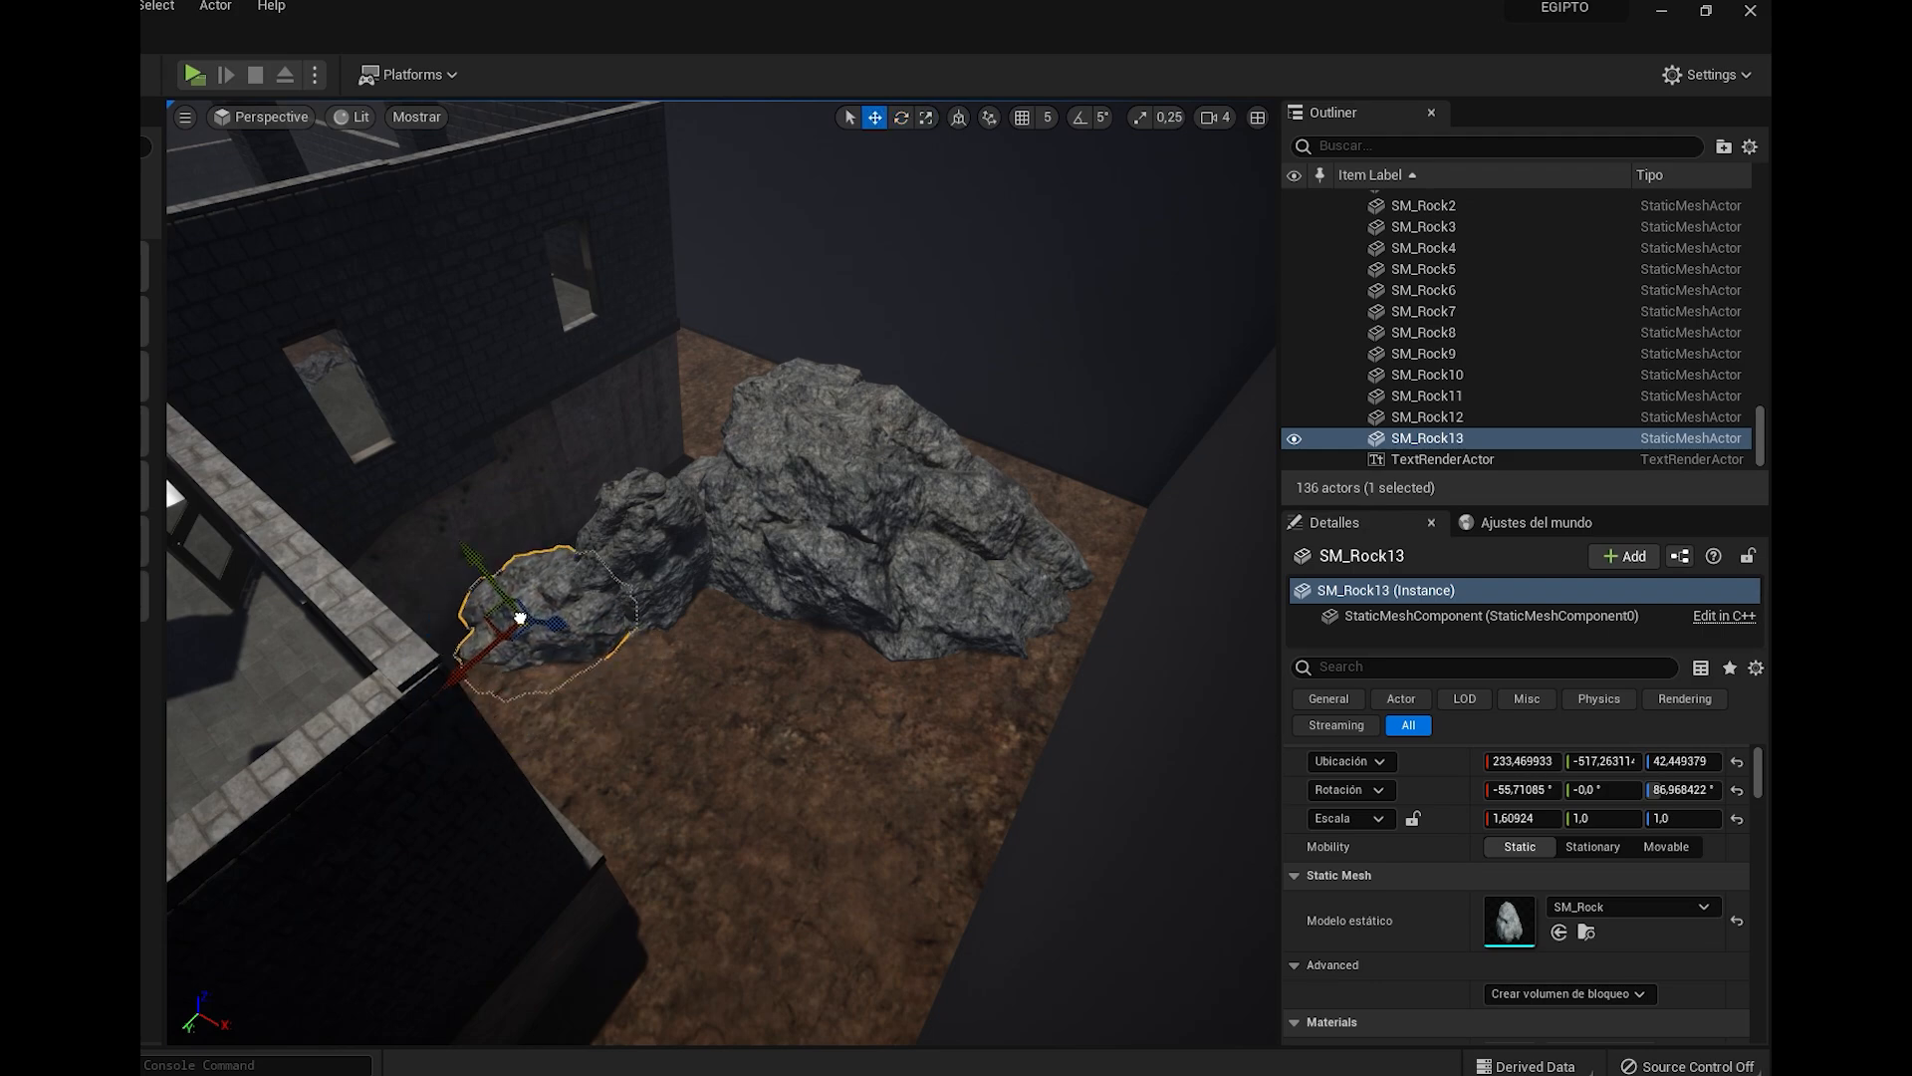
right_click_drag(520, 618, 558, 588)
scroll(450, 594, "down", 5)
scroll(450, 595, "down", 5)
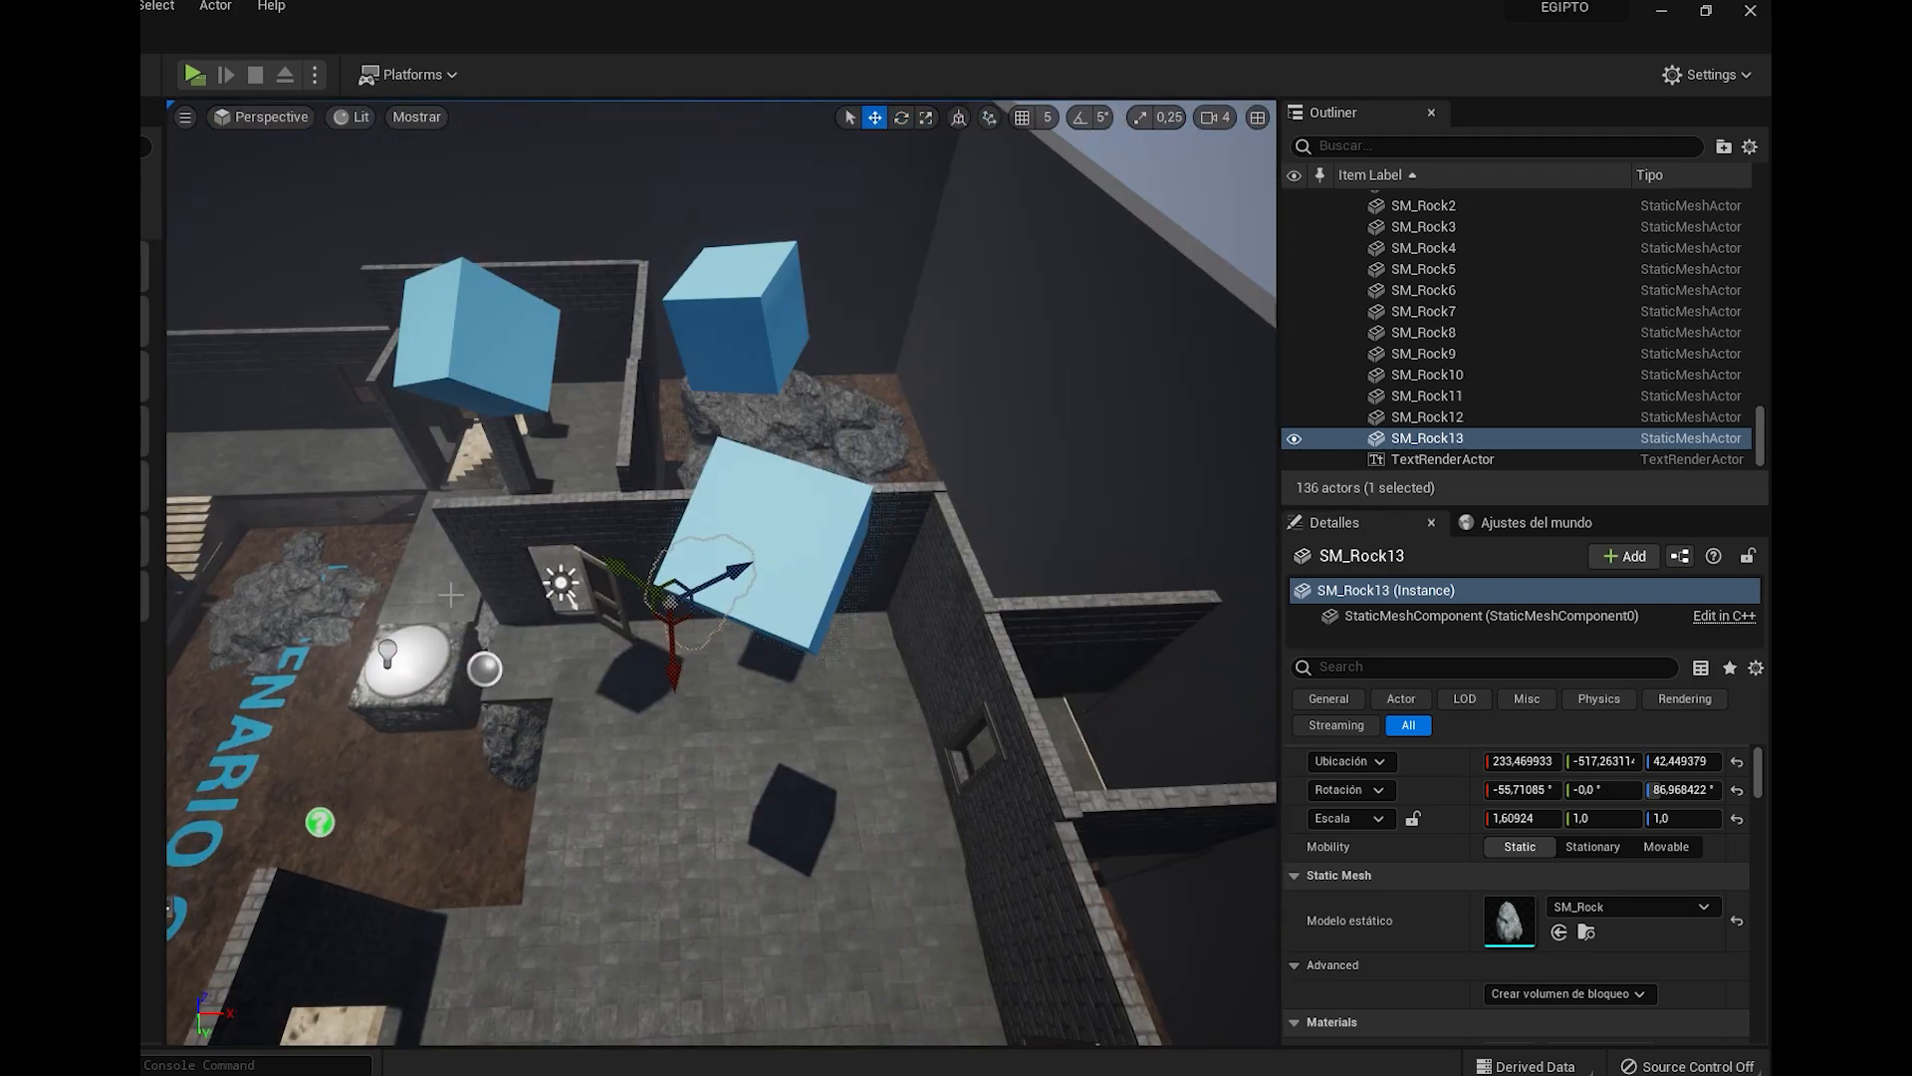
Place an SM_Rock on the dirt in front of the tower's rocks, rotated about 32° around Z, with scale about 1.96 in X and 1.58 in Y
scroll(450, 595, "down", 4)
scroll(518, 670, "down", 8)
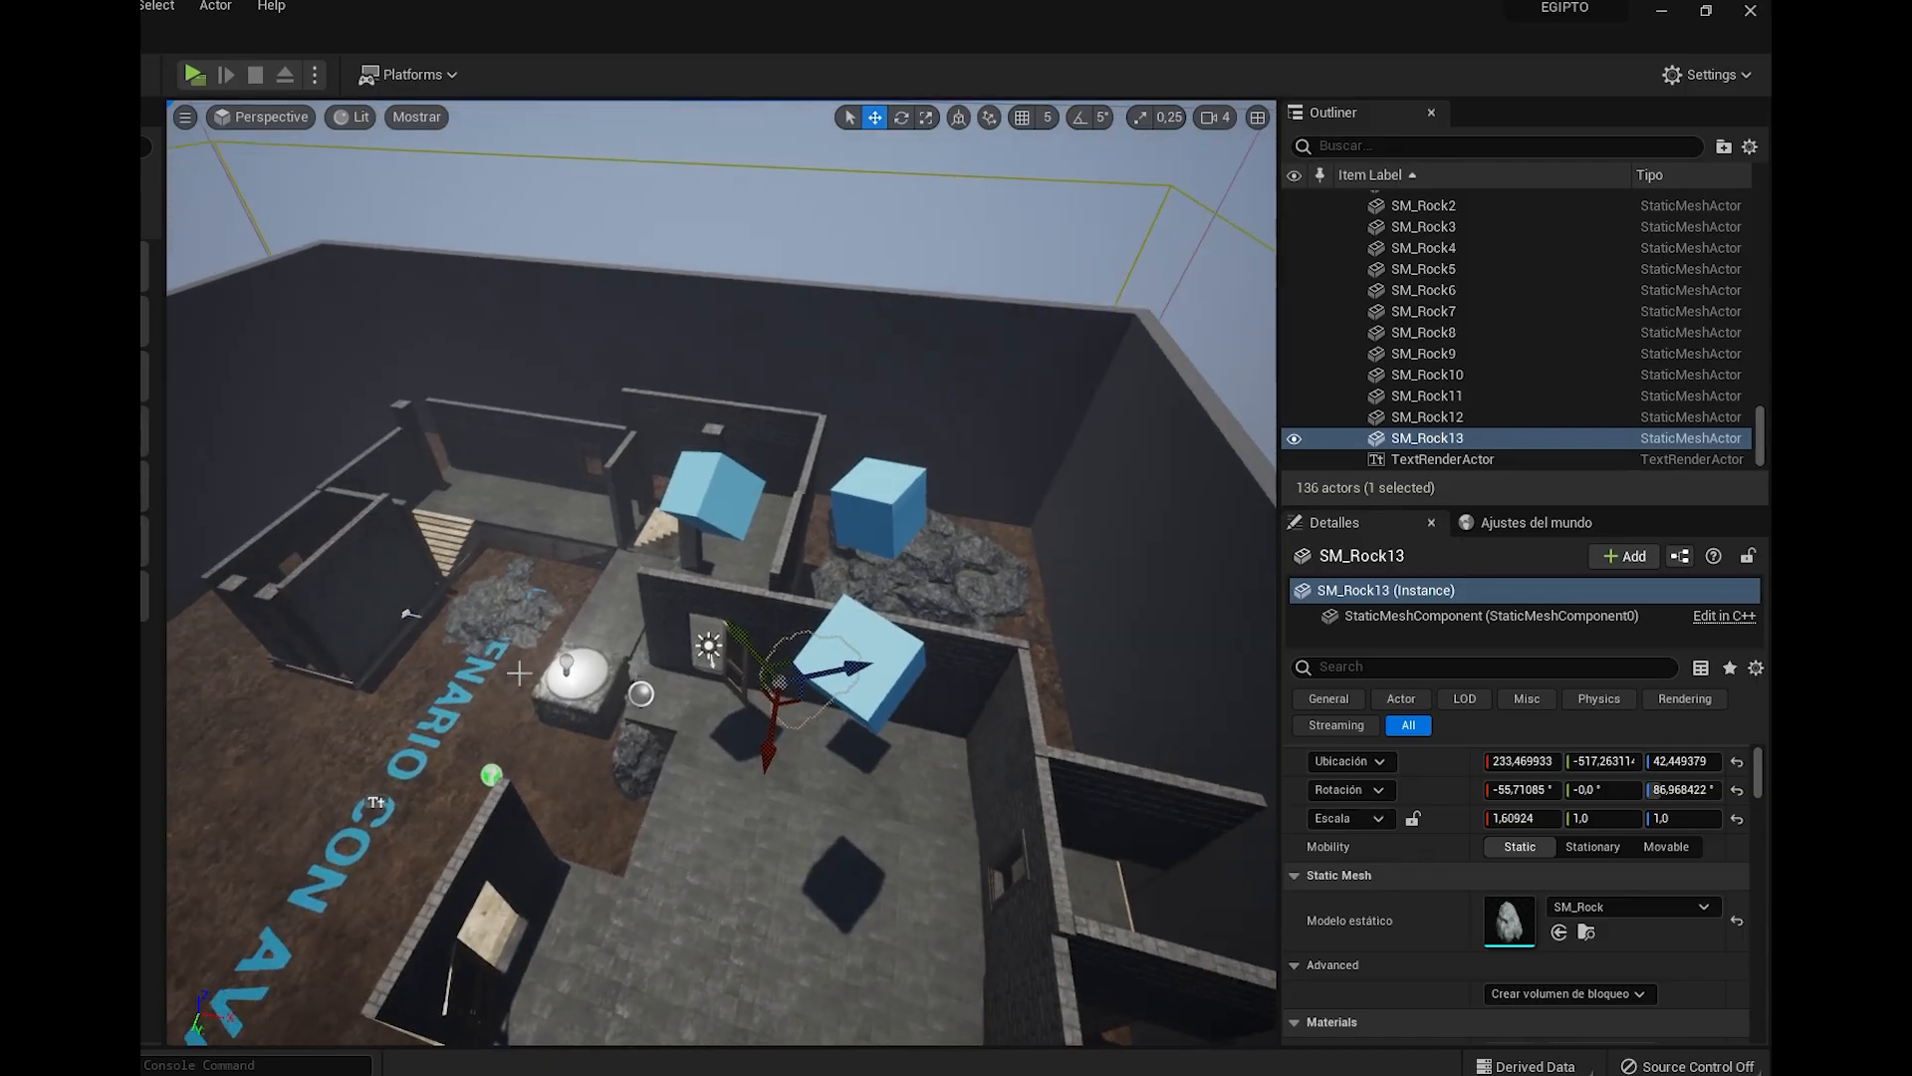
right_click_drag(564, 688, 707, 692)
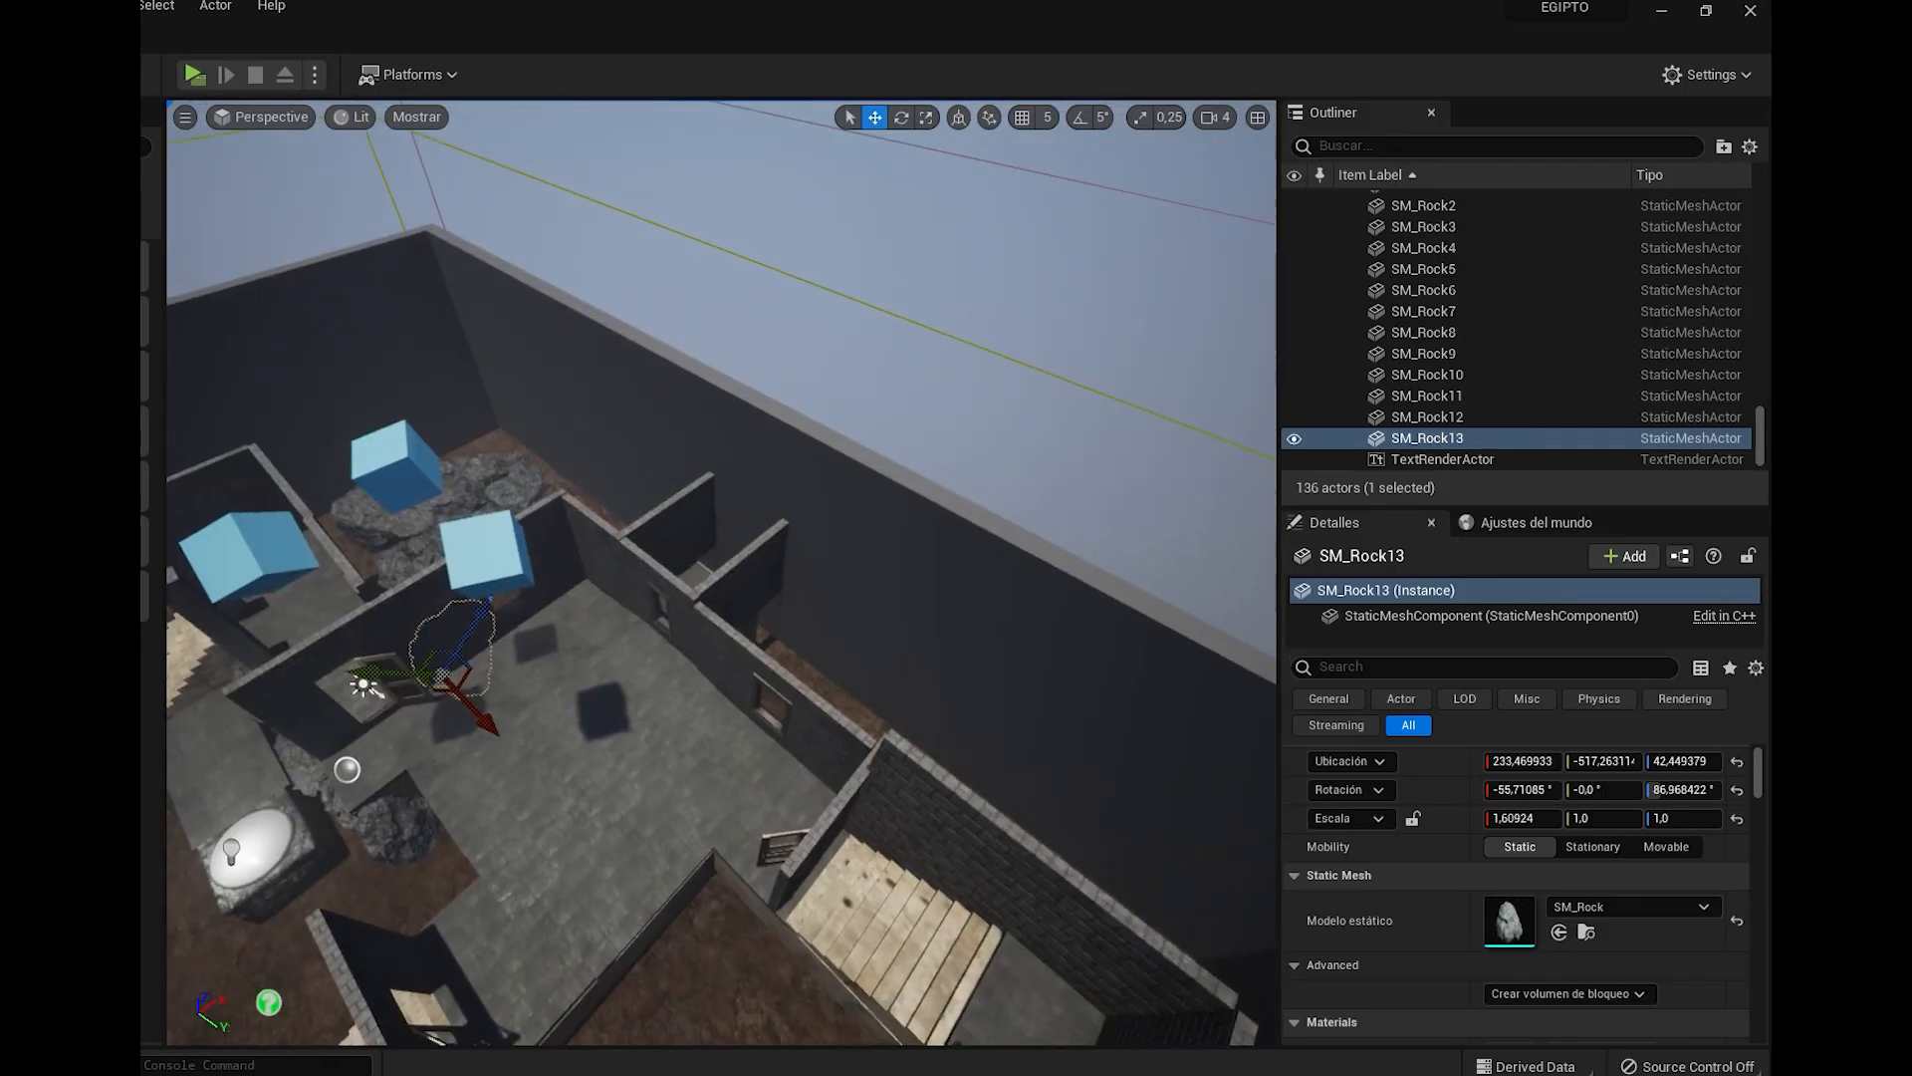
scroll(564, 689, "down", 8)
right_click_drag(563, 689, 677, 647)
scroll(648, 807, "down", 4)
scroll(667, 867, "down", 3)
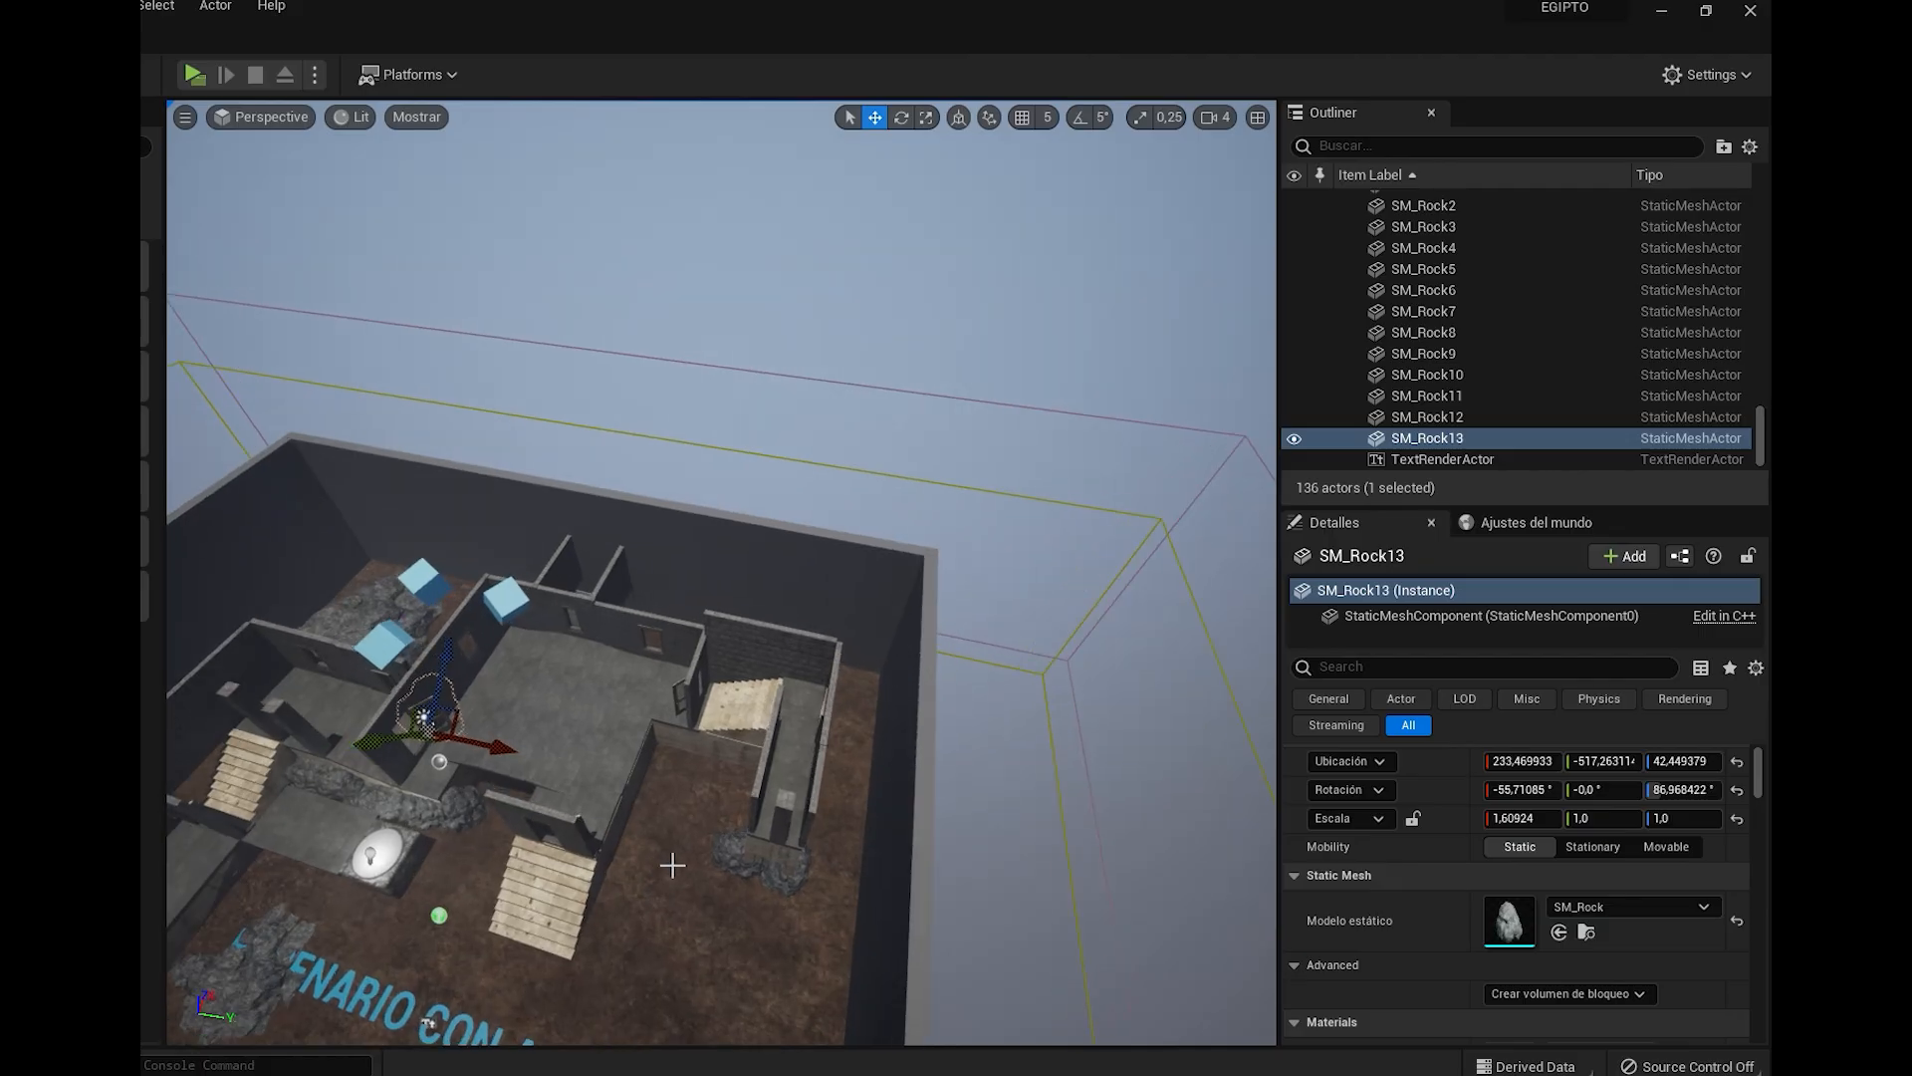
key("e")
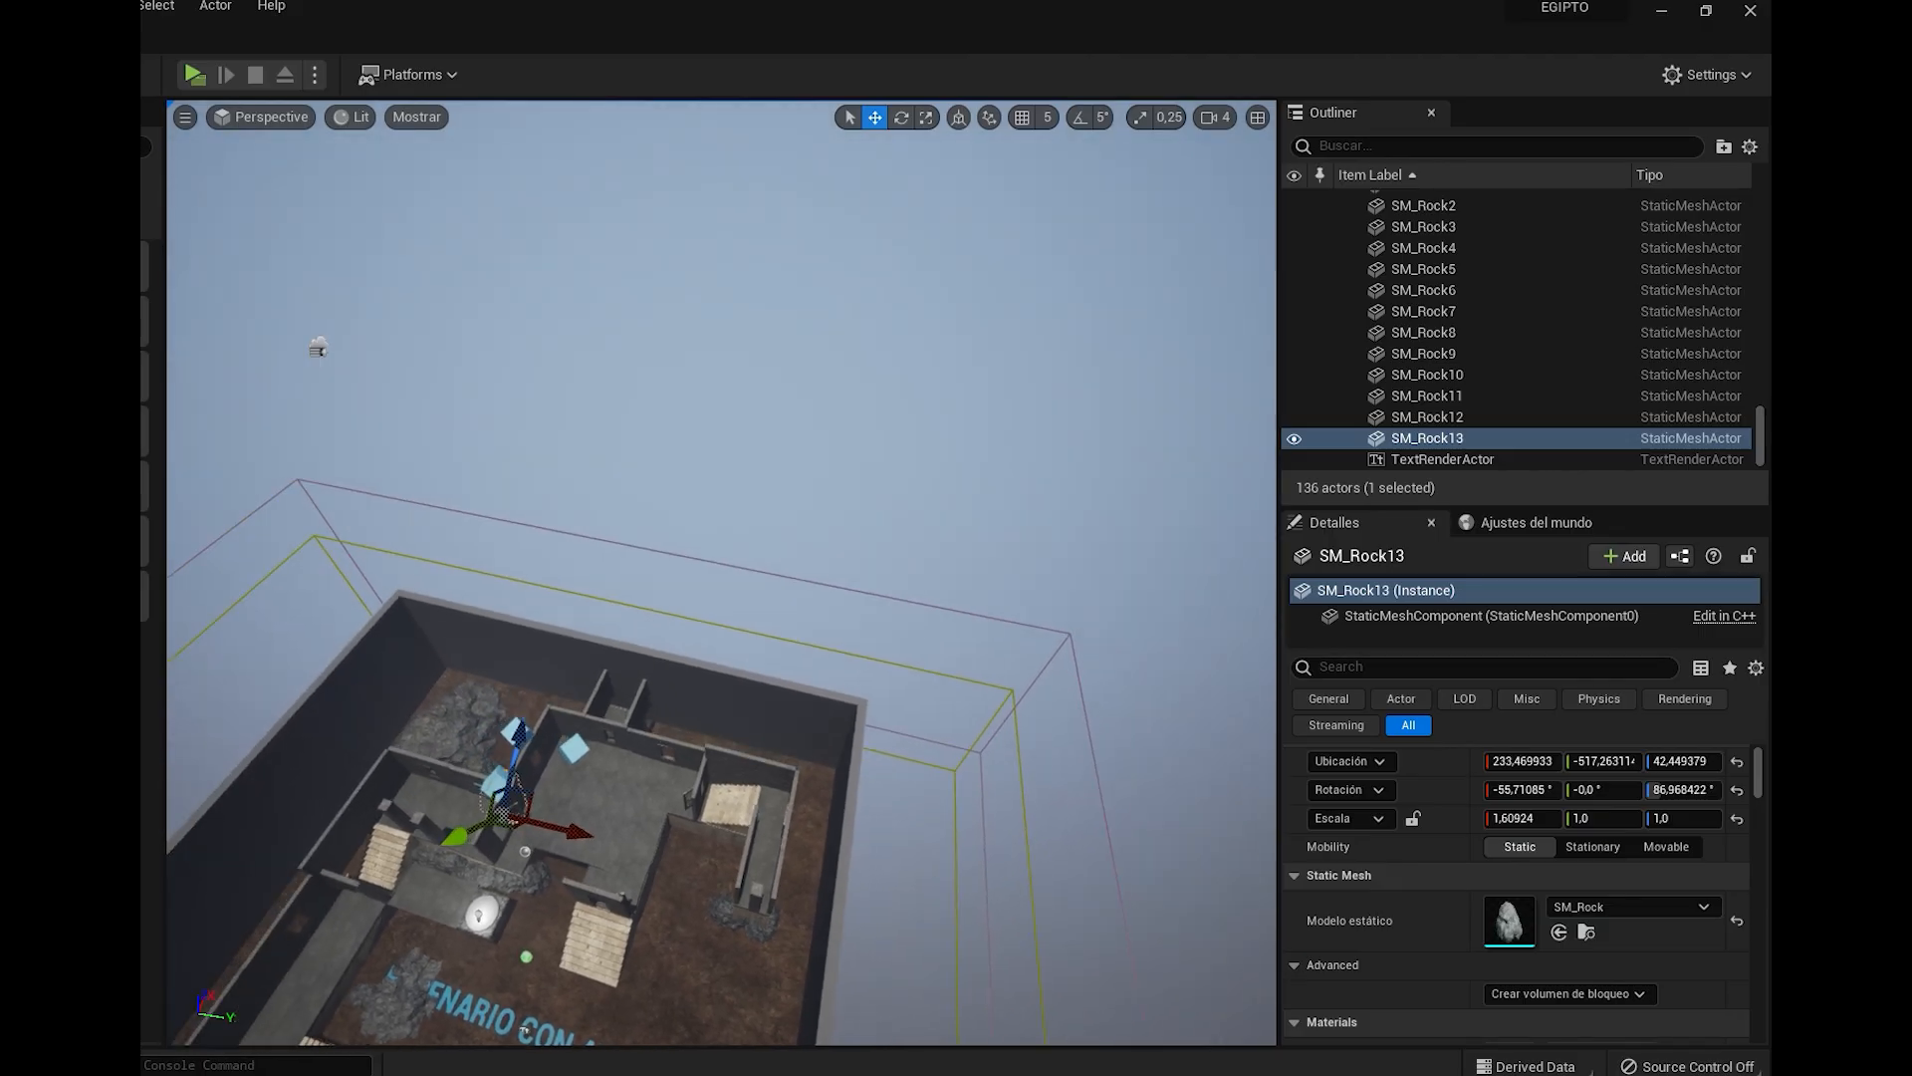
key("q")
key("q")
right_click_drag(200, 946, 275, 931)
key("ctrl+space")
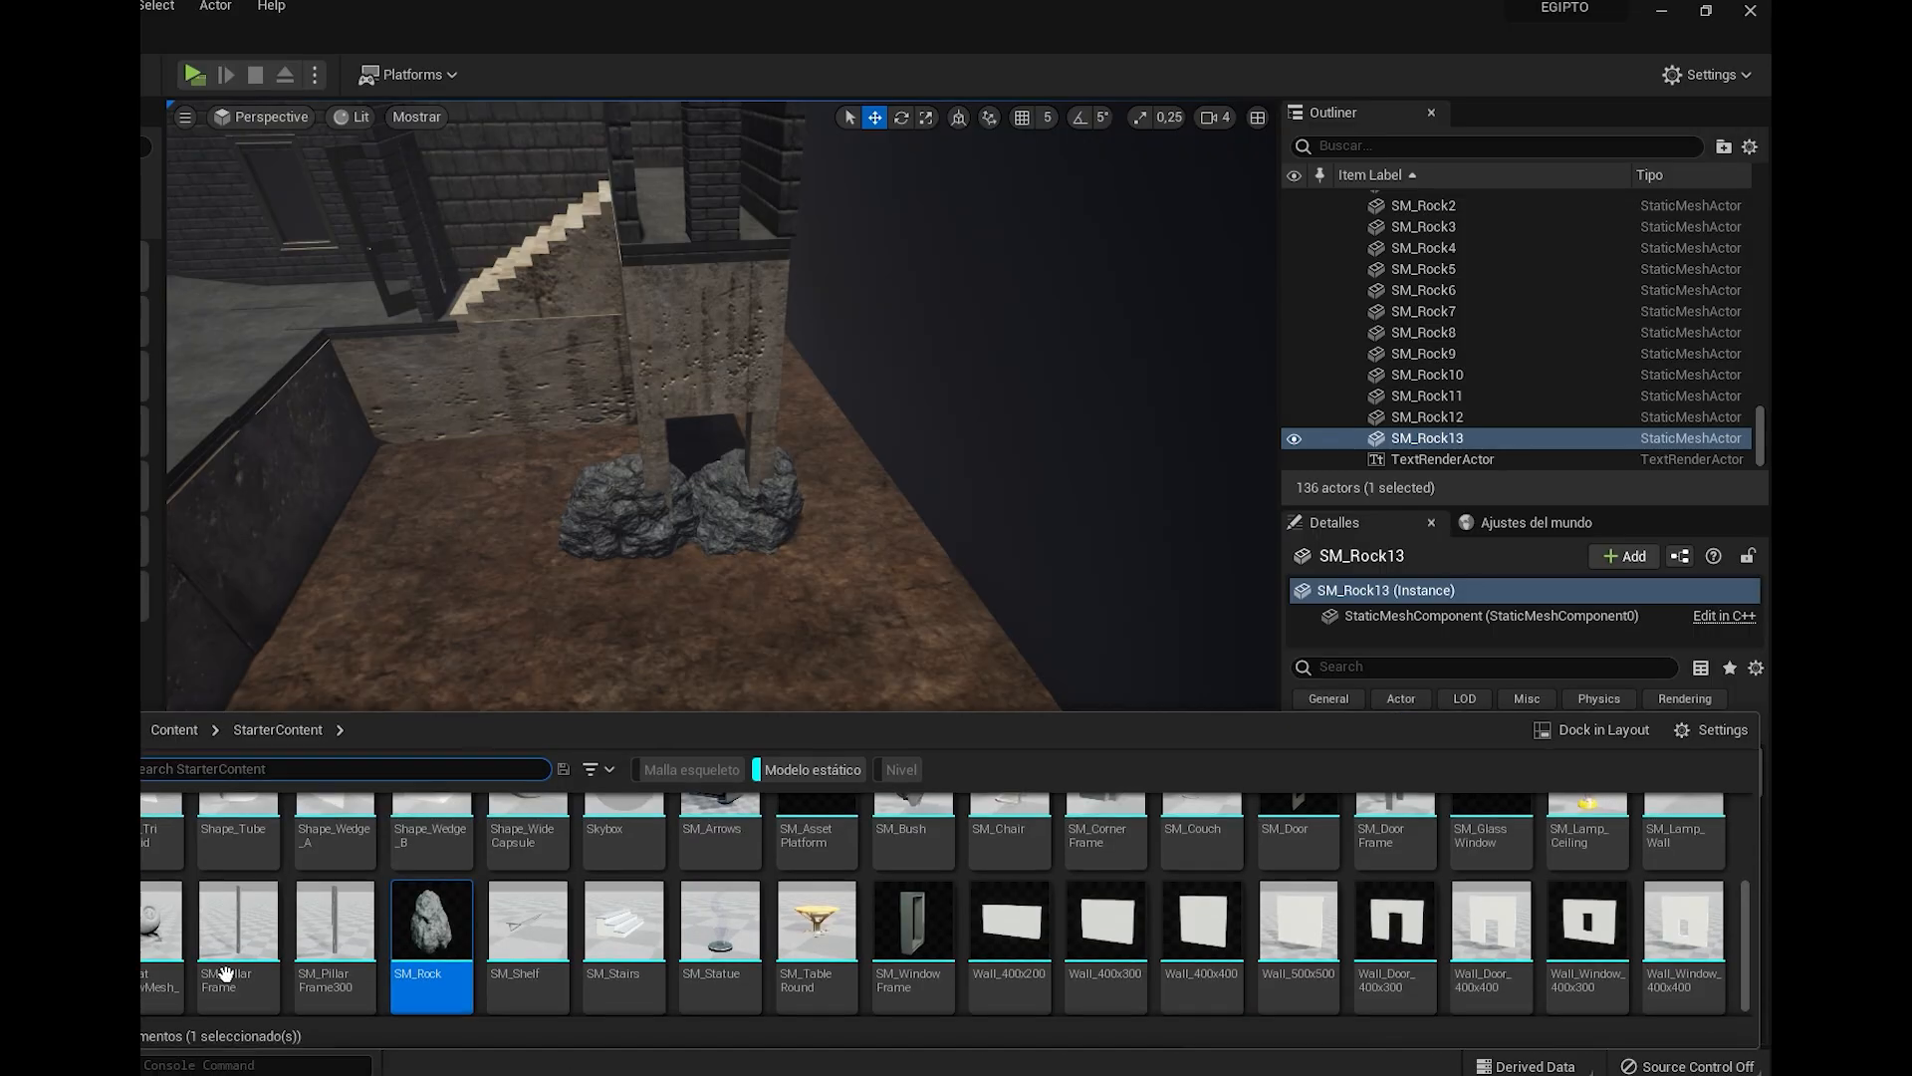
left_click_drag(431, 931, 632, 727)
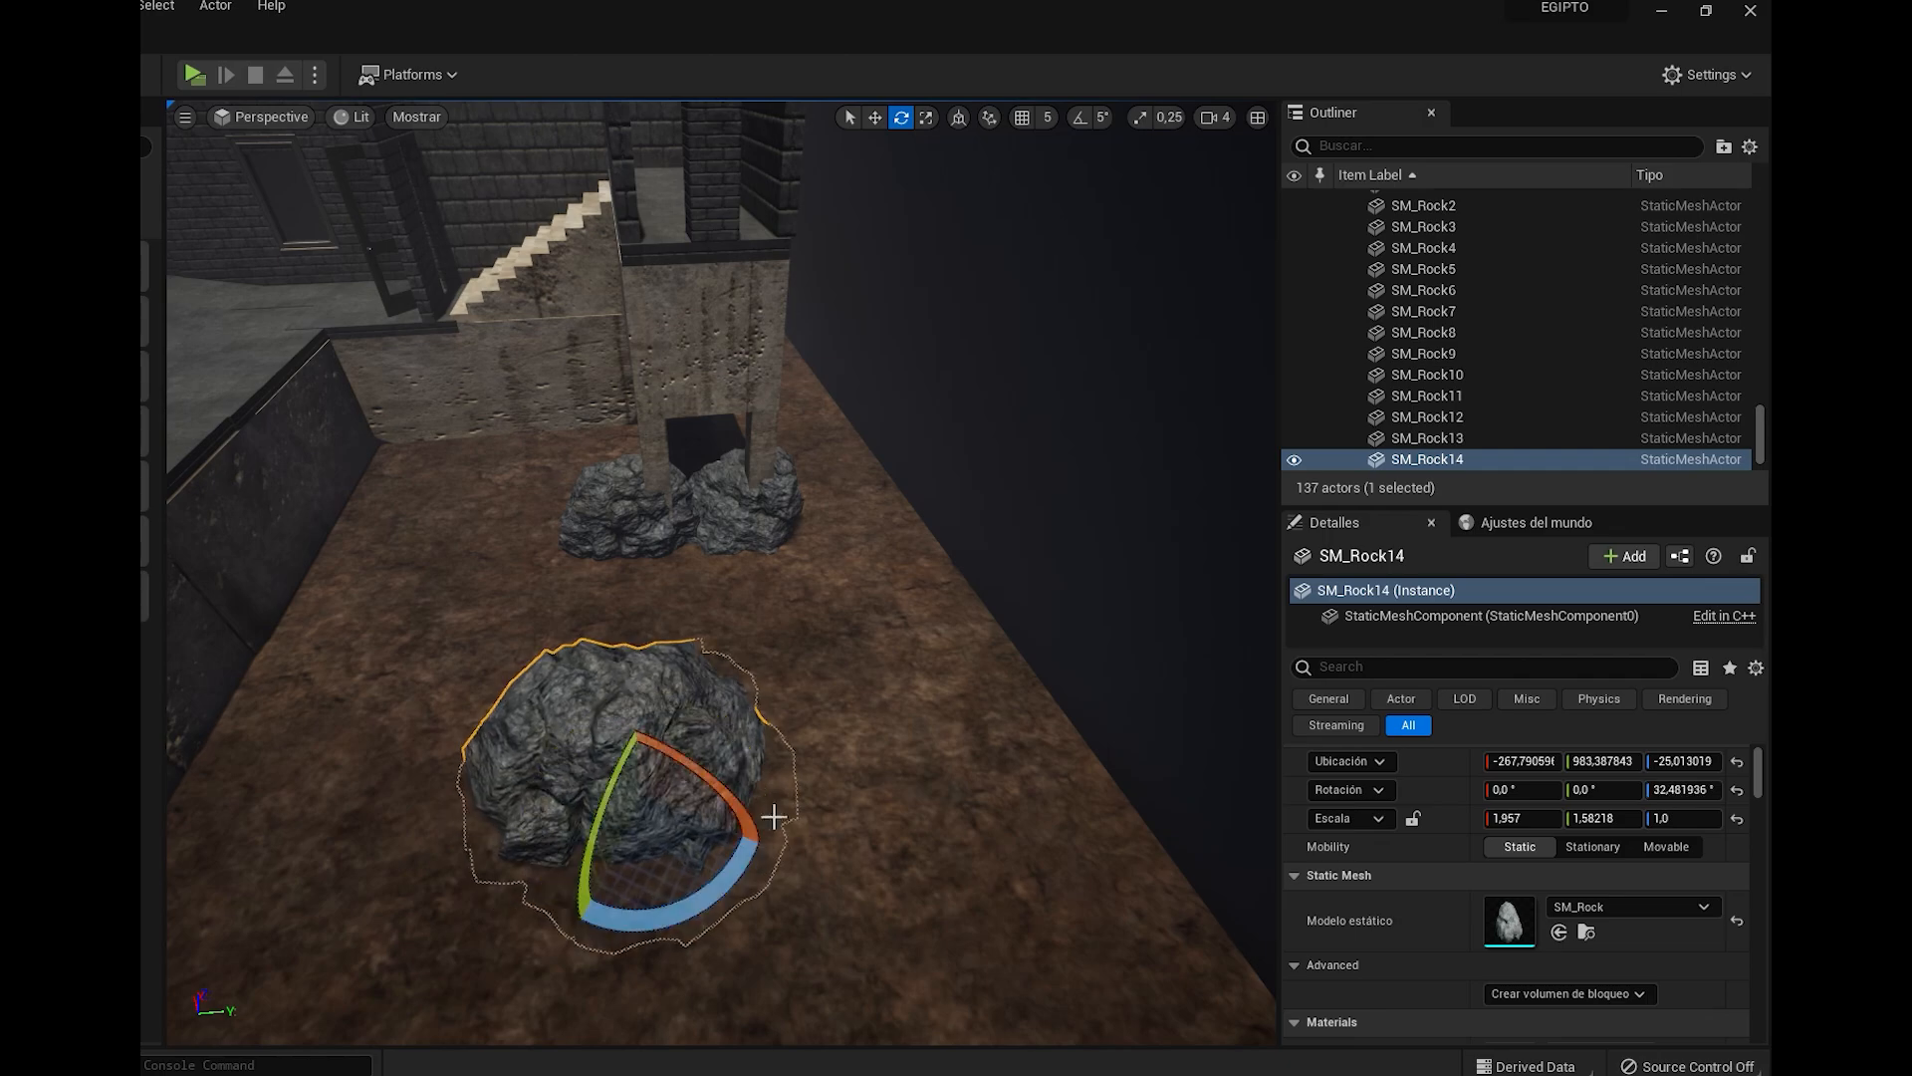
Place a large SM_Rock beside the character, rotated about 28° around Z, scaled to about 3.15 × 2.40 × 2.40 and sunk to about Z -243
right_click_drag(773, 817, 676, 848)
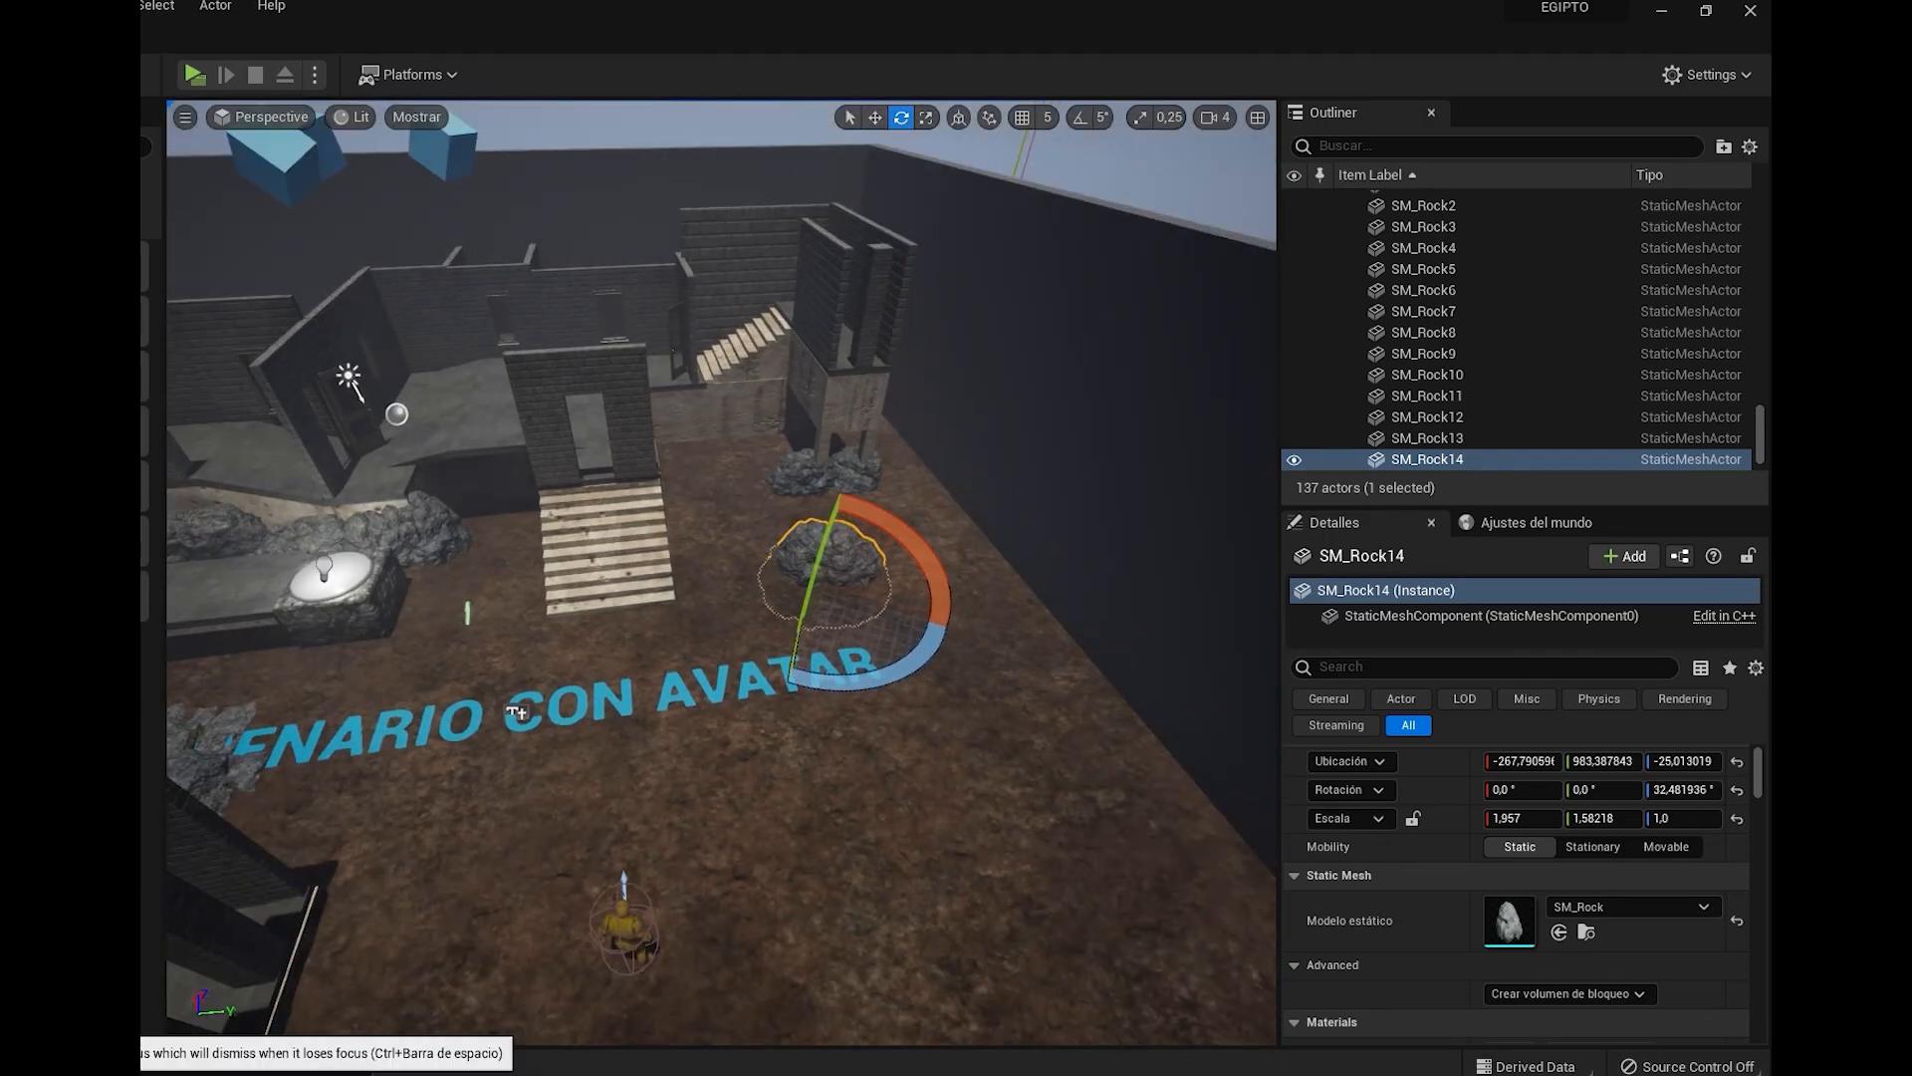
left_click(142, 1065)
left_click_drag(435, 969, 619, 813)
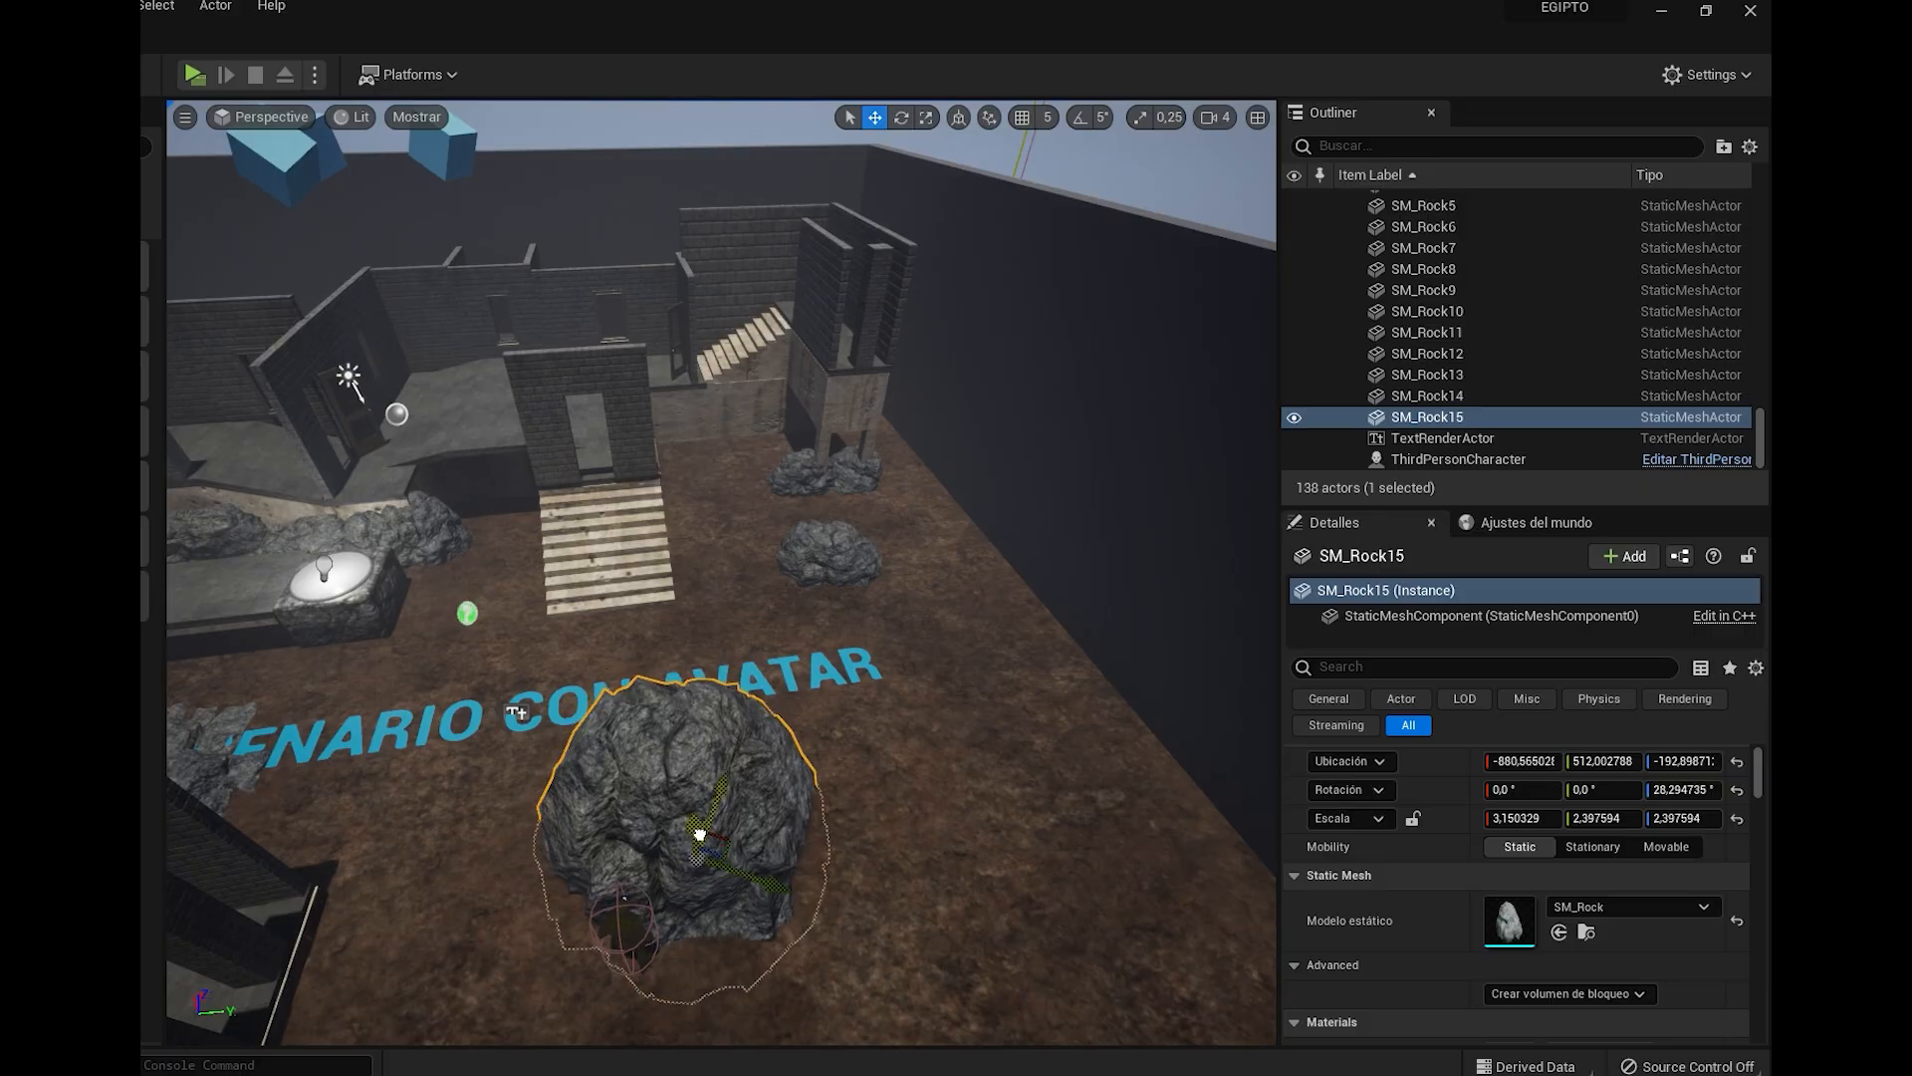
left_click_drag(779, 894, 739, 873)
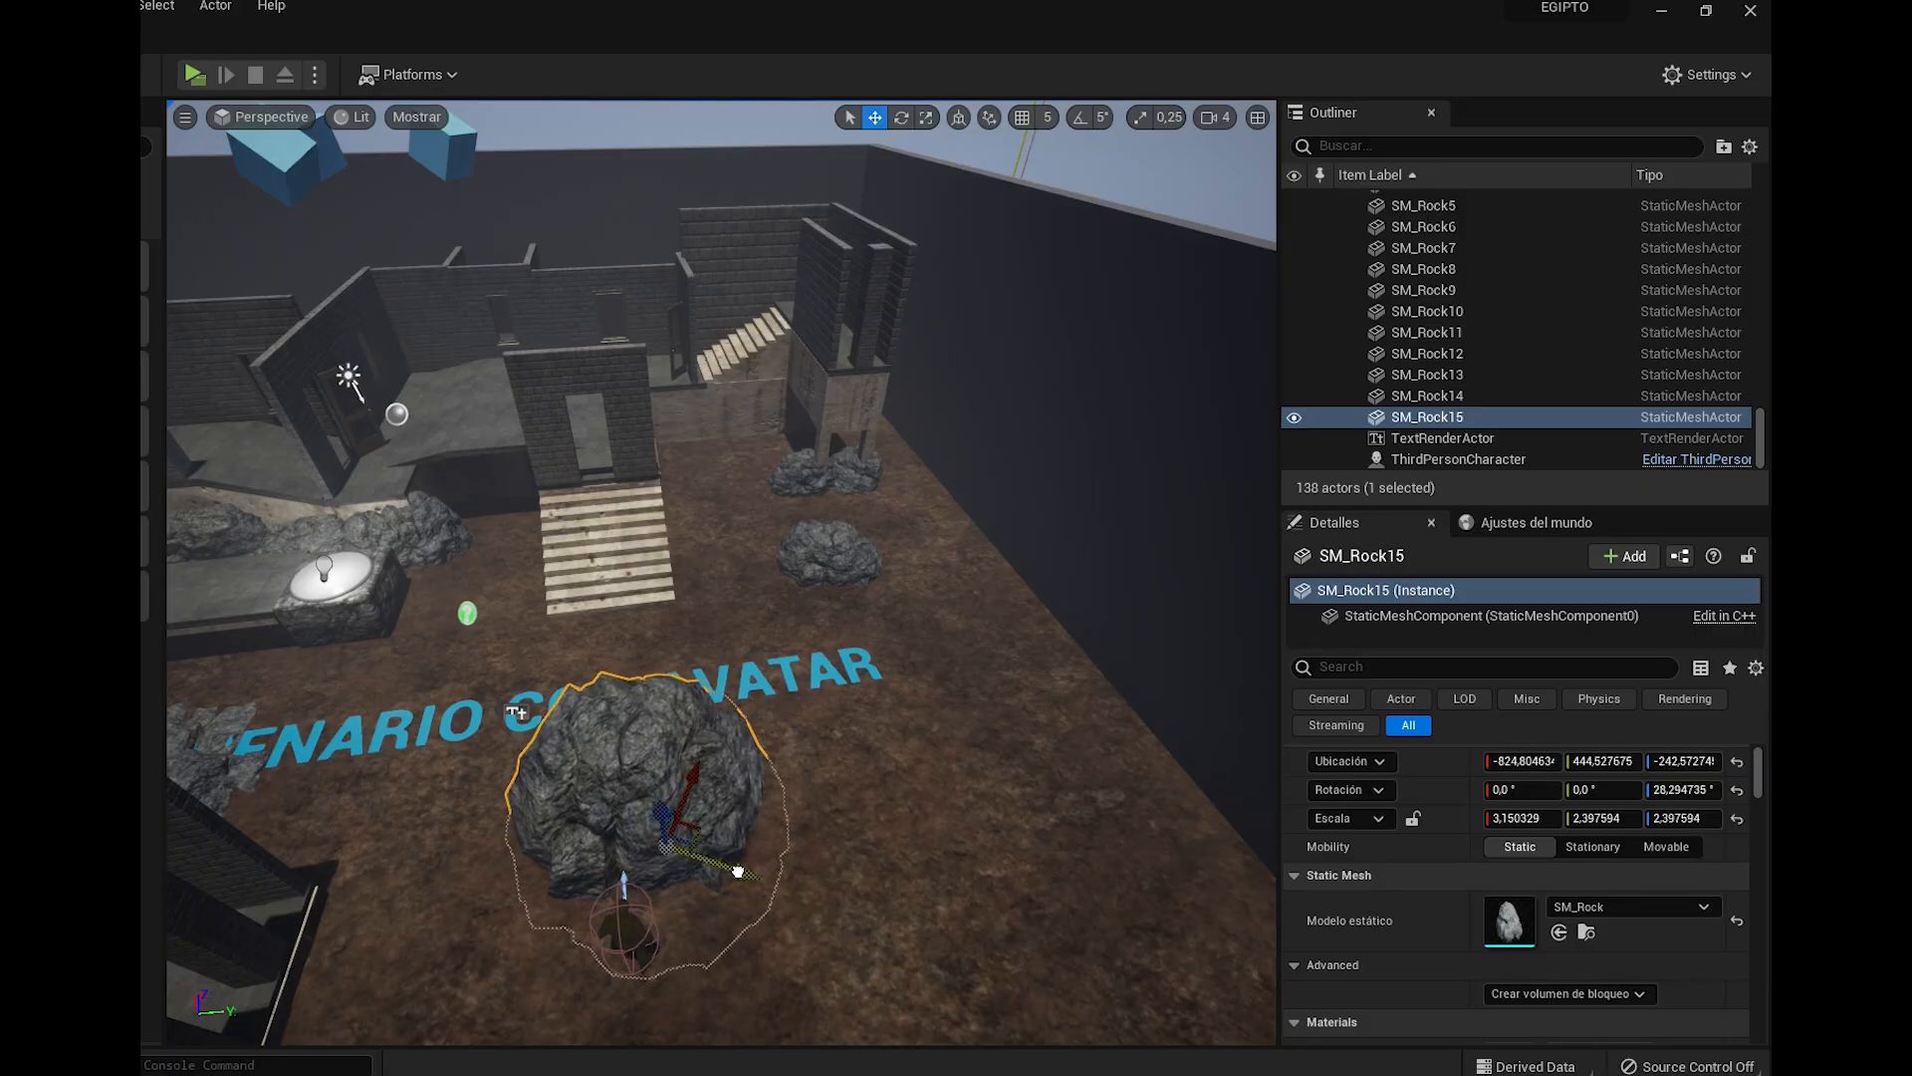
Flatten the large rock beside the character slightly by reducing its vertical scale
mouse_move(884, 795)
right_mouse_down()
mouse_move(847, 837)
mouse_move(881, 812)
right_mouse_up()
right_click_drag(909, 632, 936, 642)
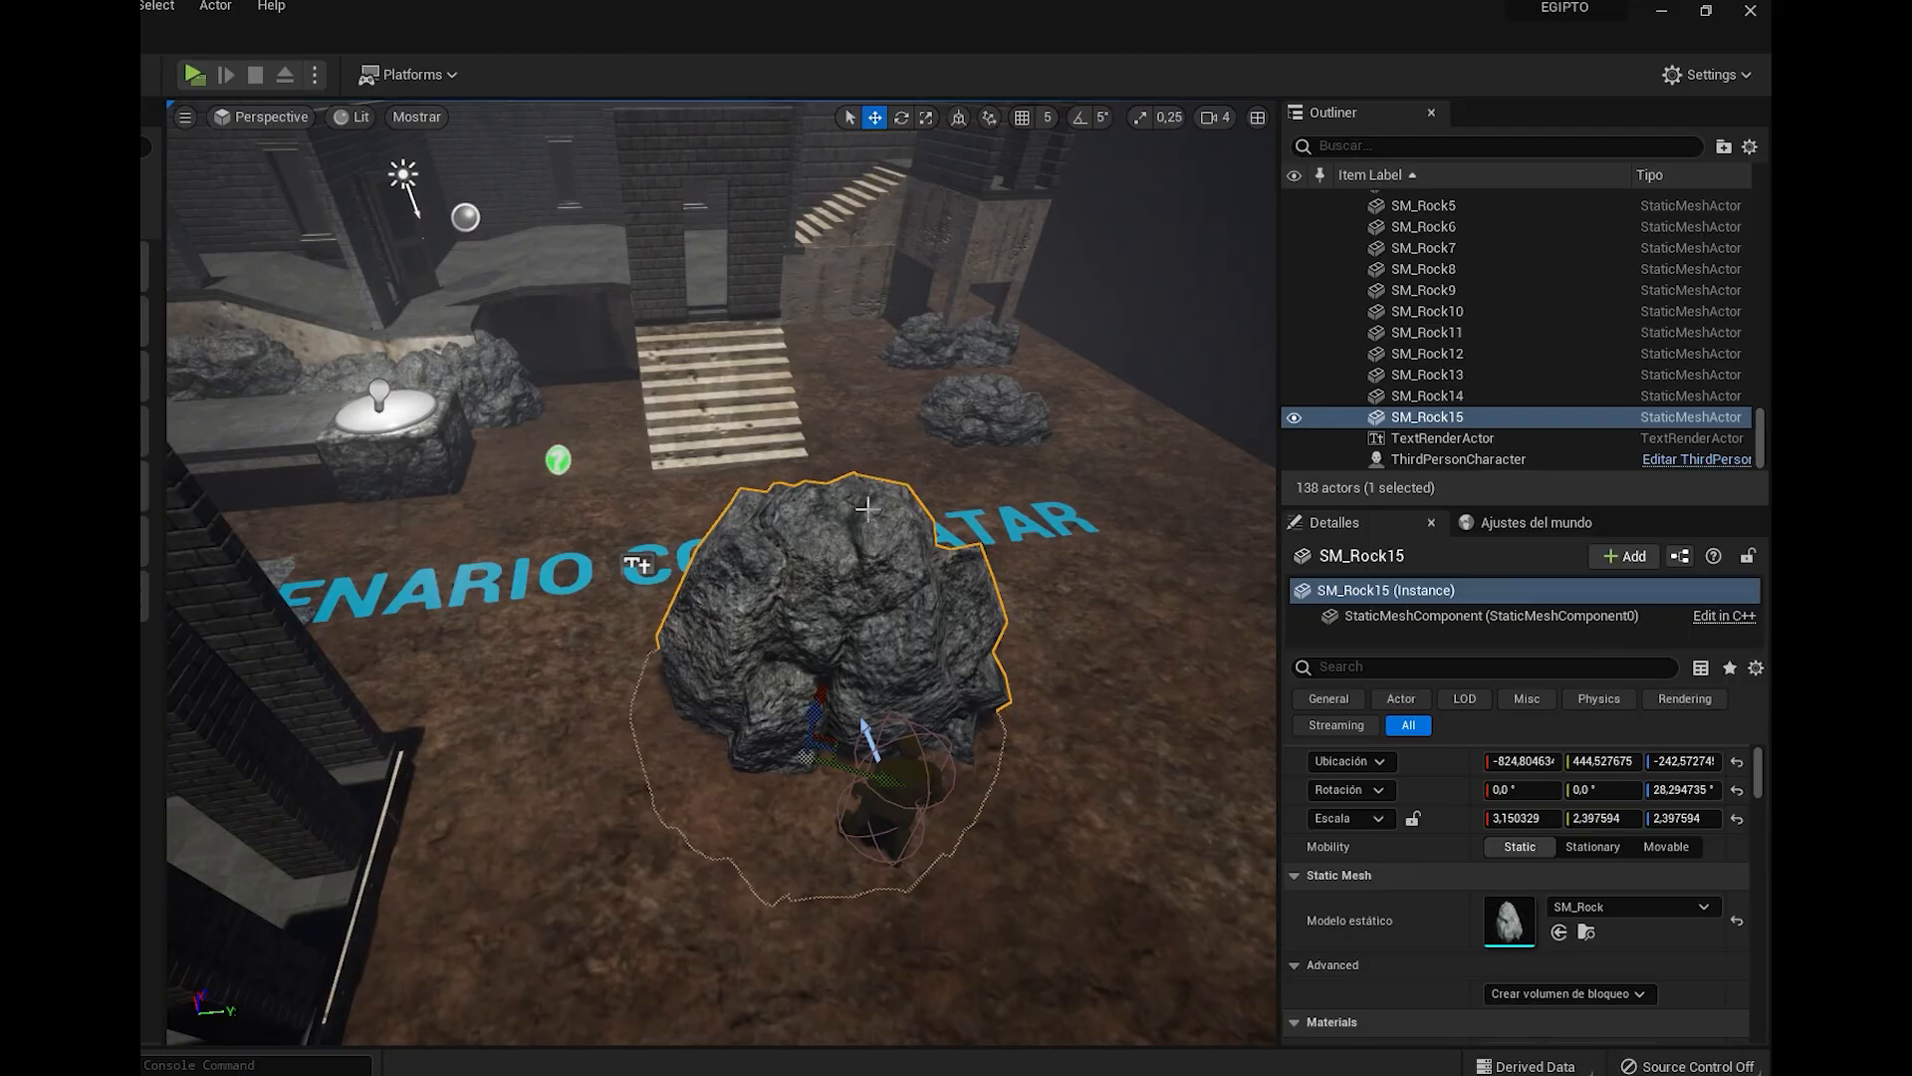
key("e")
key("r")
left_click_drag(820, 687, 855, 743)
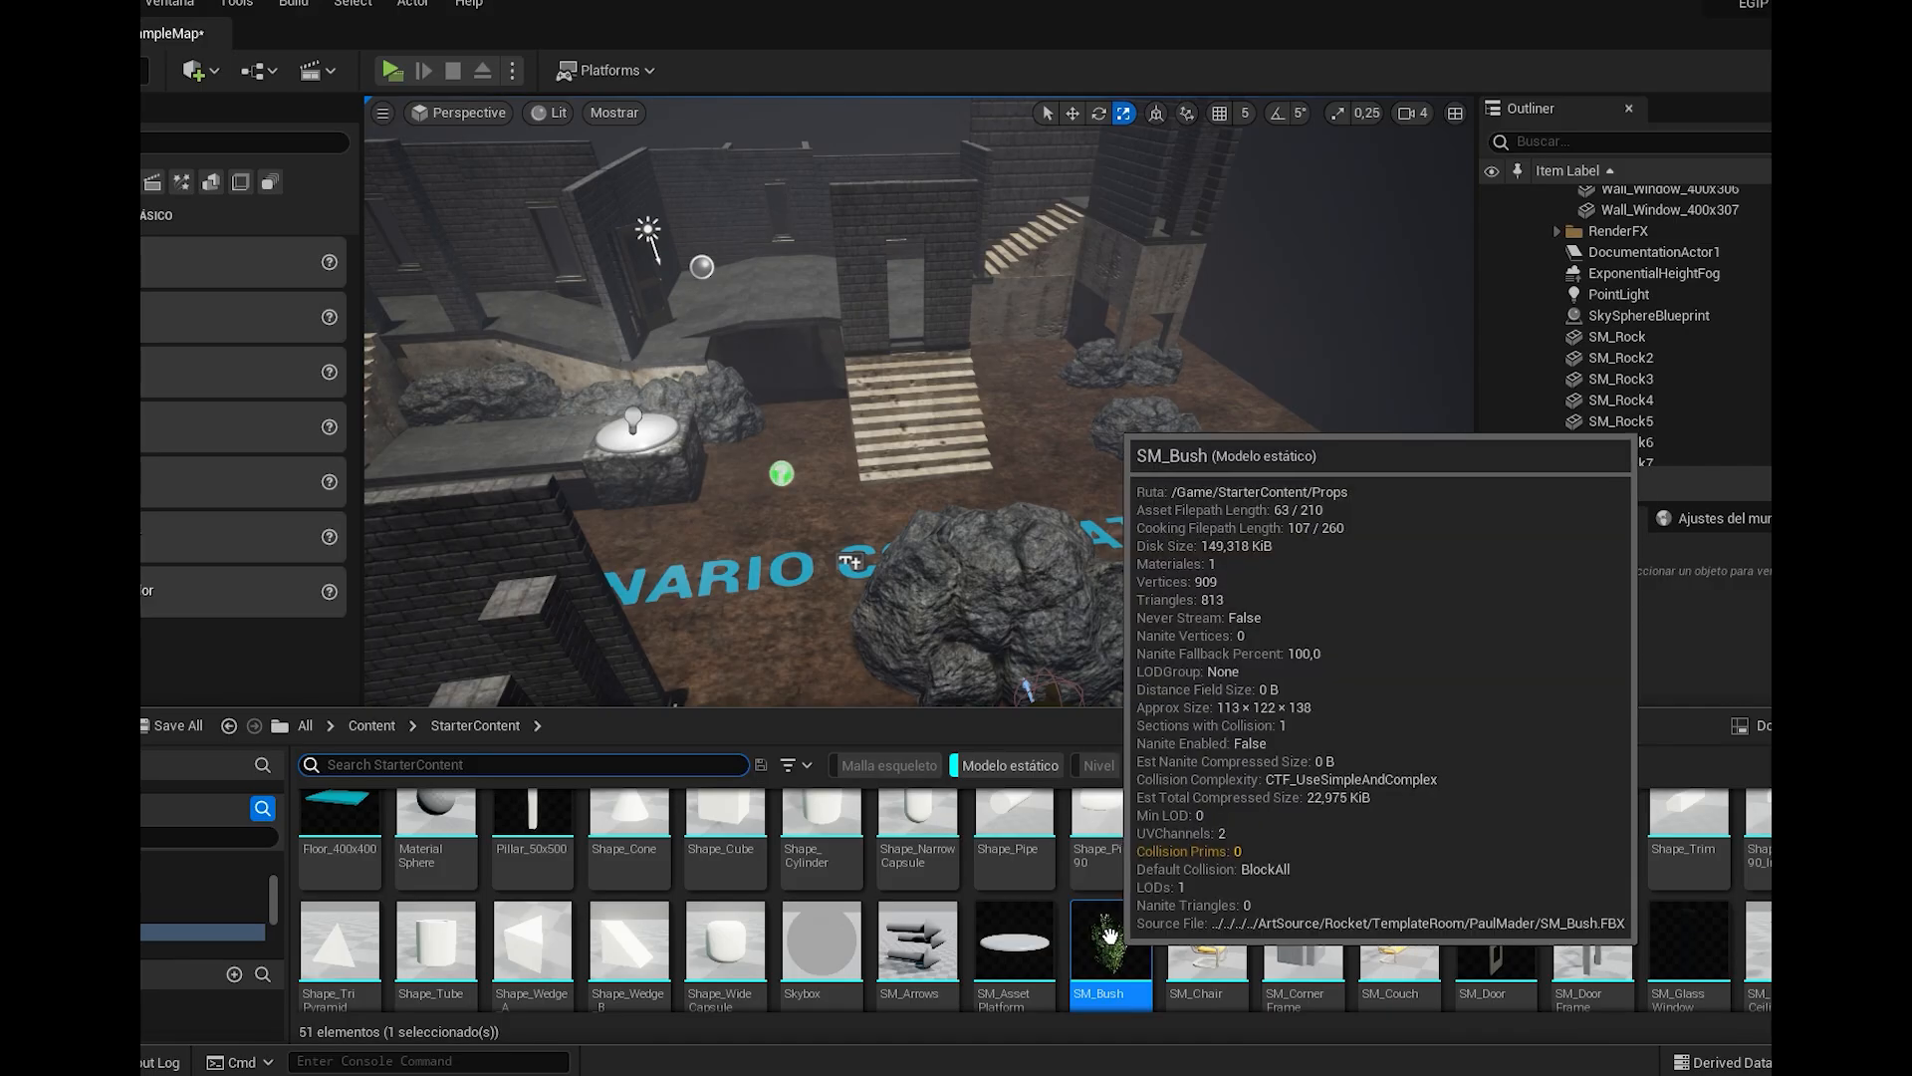
Place a single SM_Bush on the dirt ground beside the large rock, near the end of the blue floor text
left_click_drag(1086, 936, 1227, 629)
key("w")
right_click_drag(1315, 687, 1314, 688)
key("d")
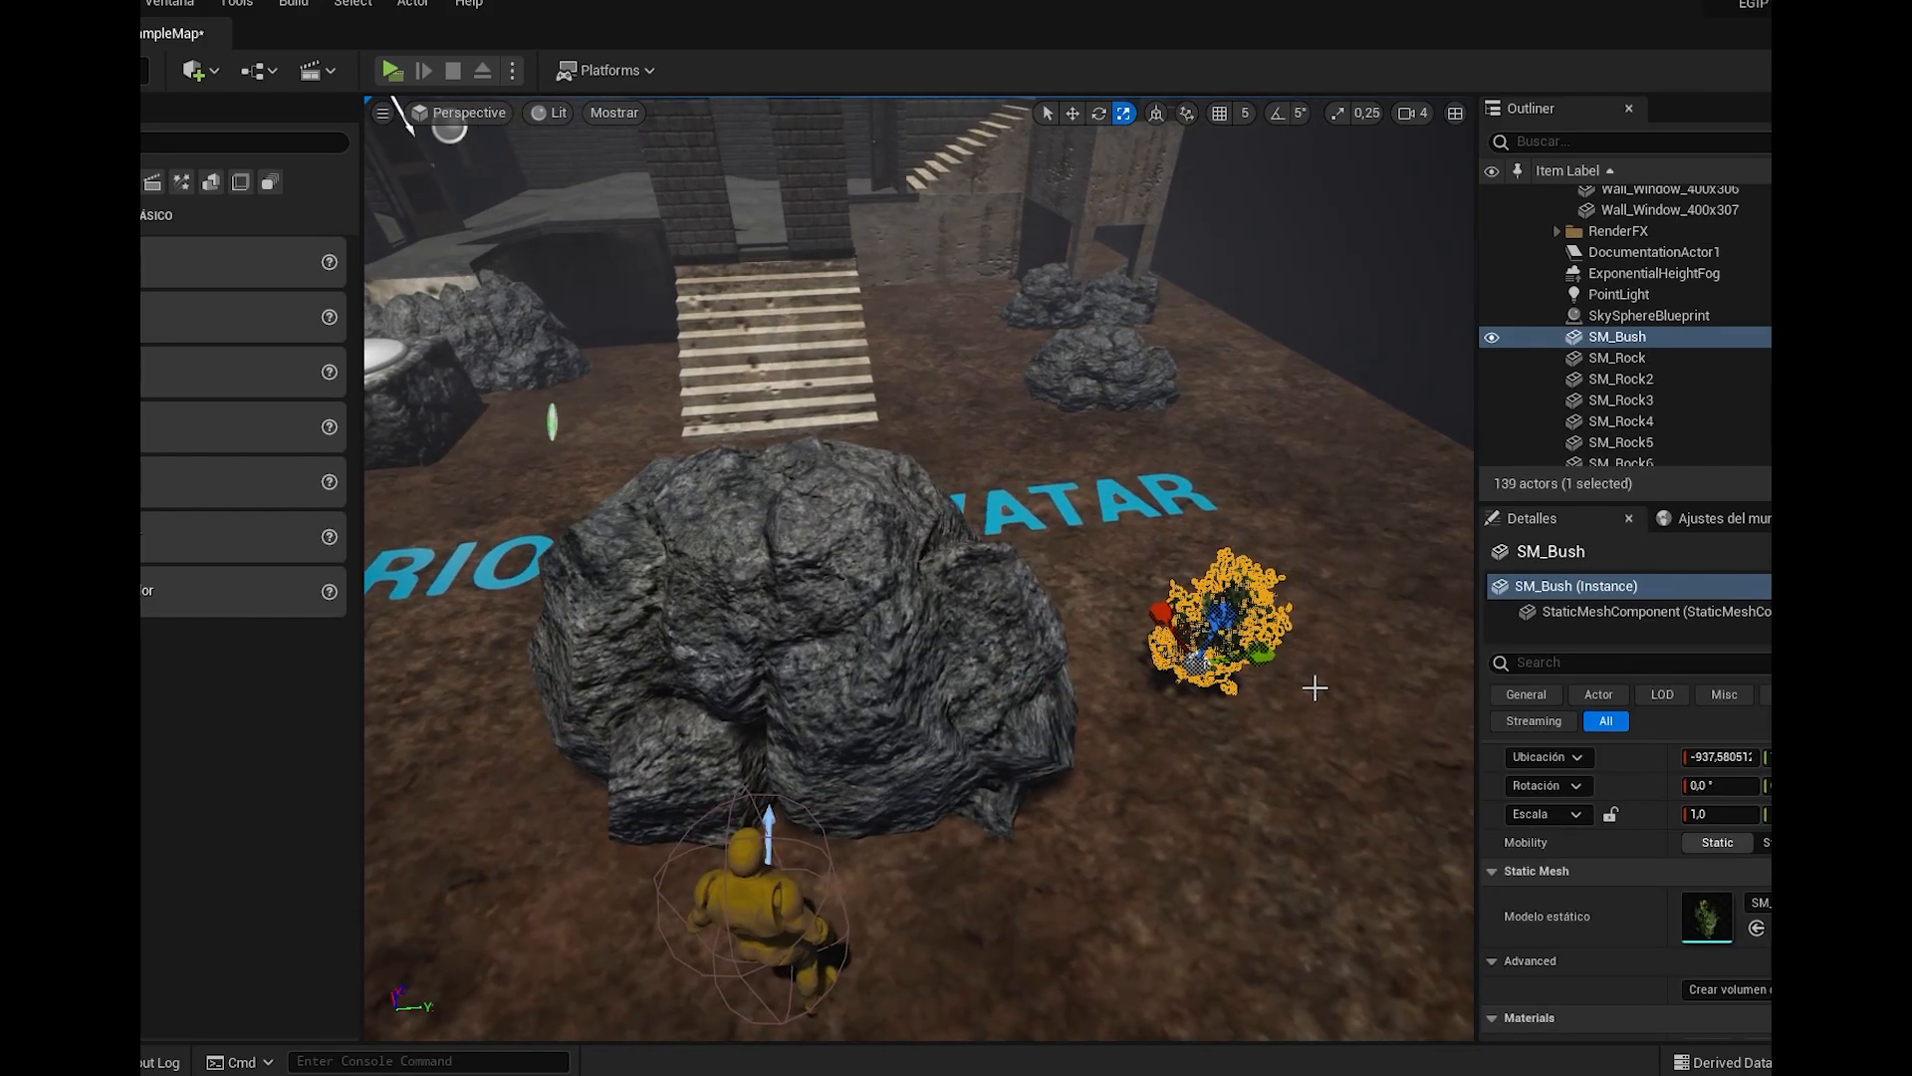
scroll(1270, 681, "down", 3)
left_click(1176, 641)
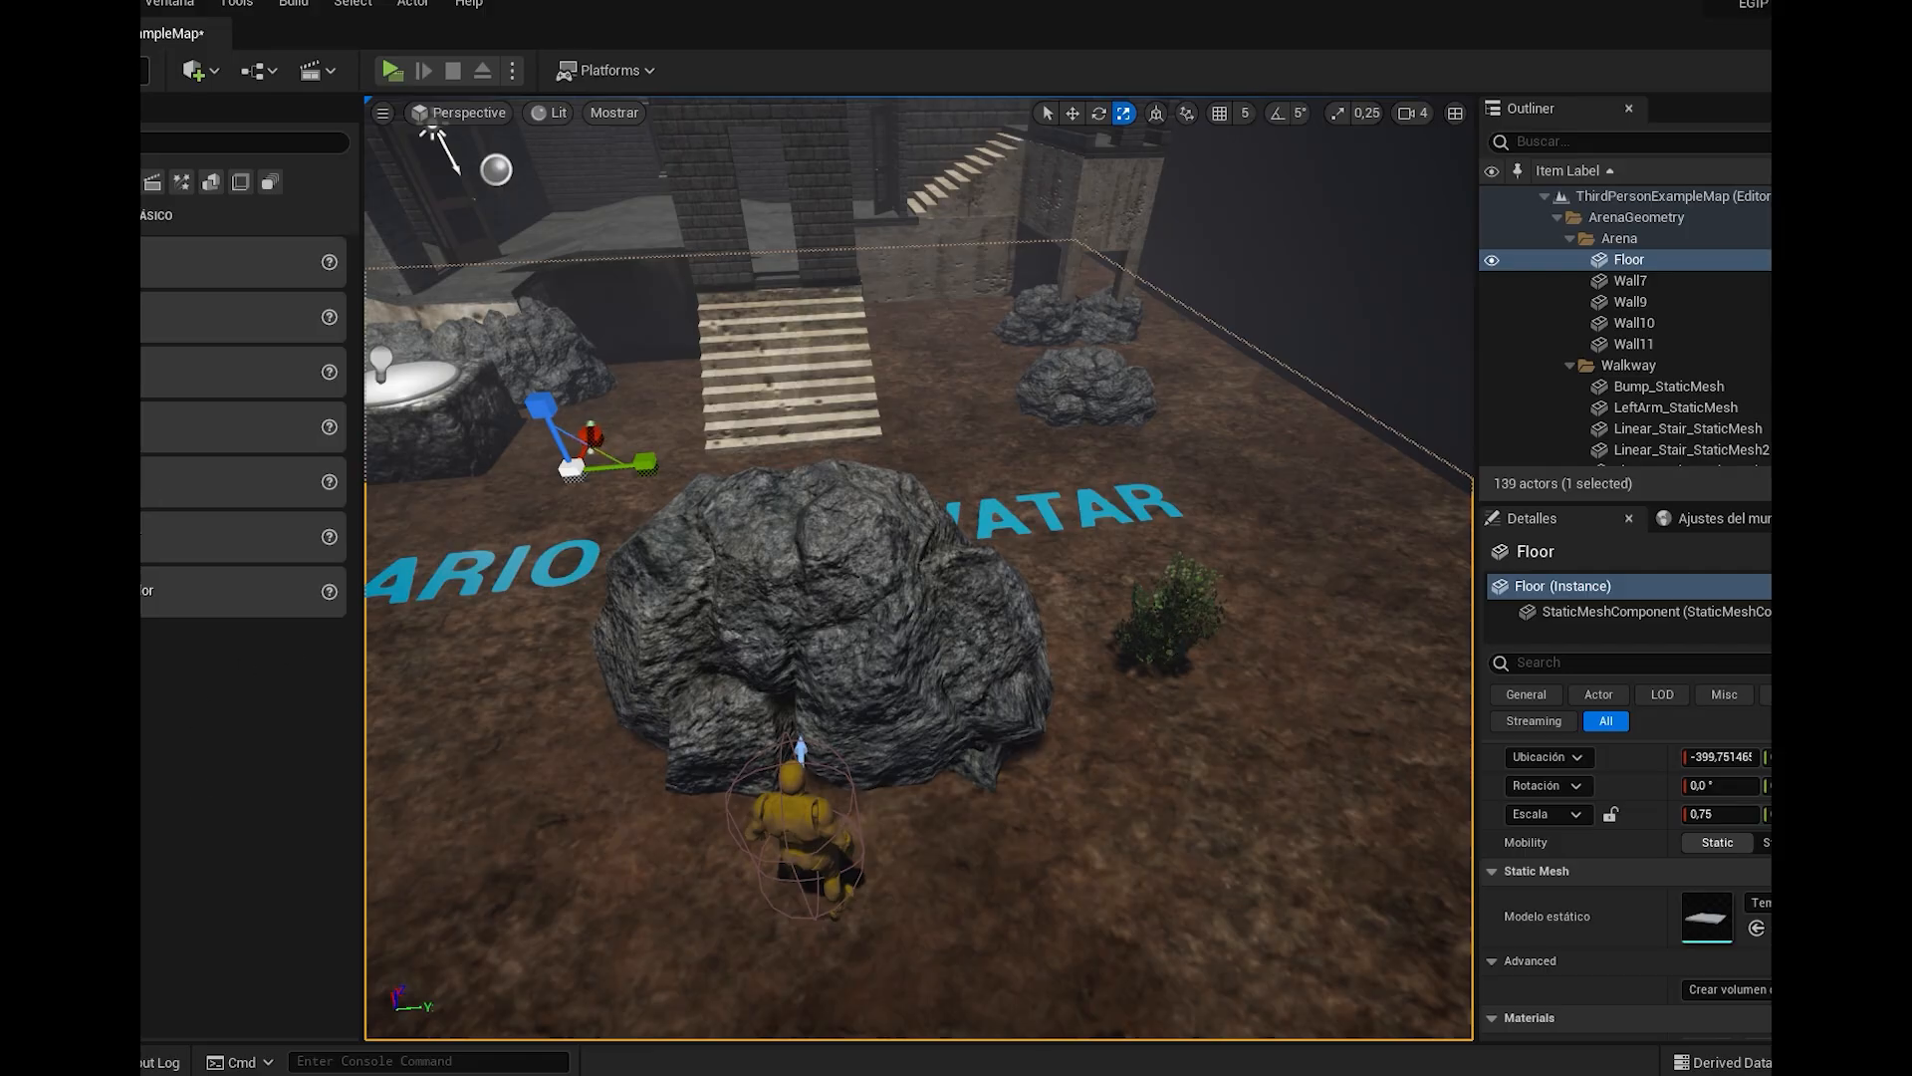
Switch to Foliage editing mode and add the SM_Bush mesh as a foliage type
left_click(116, 71)
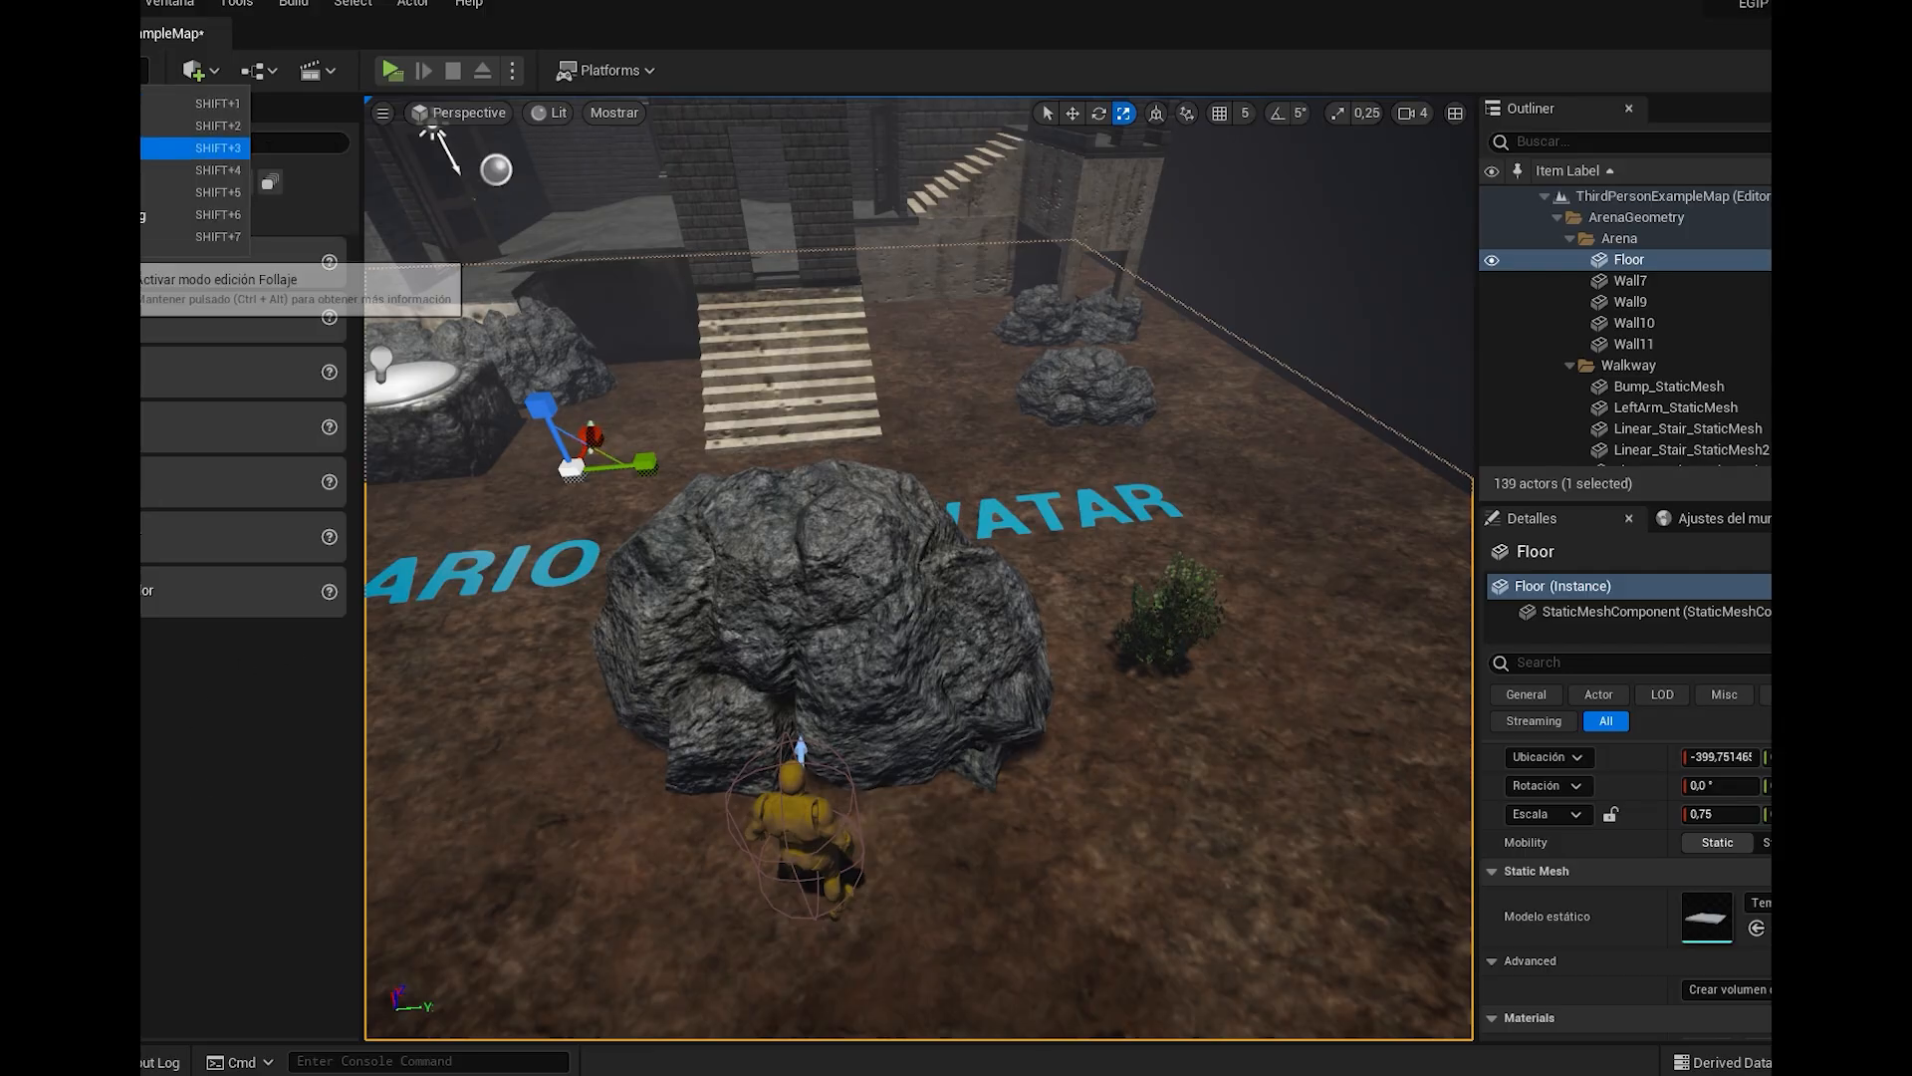
left_click(124, 148)
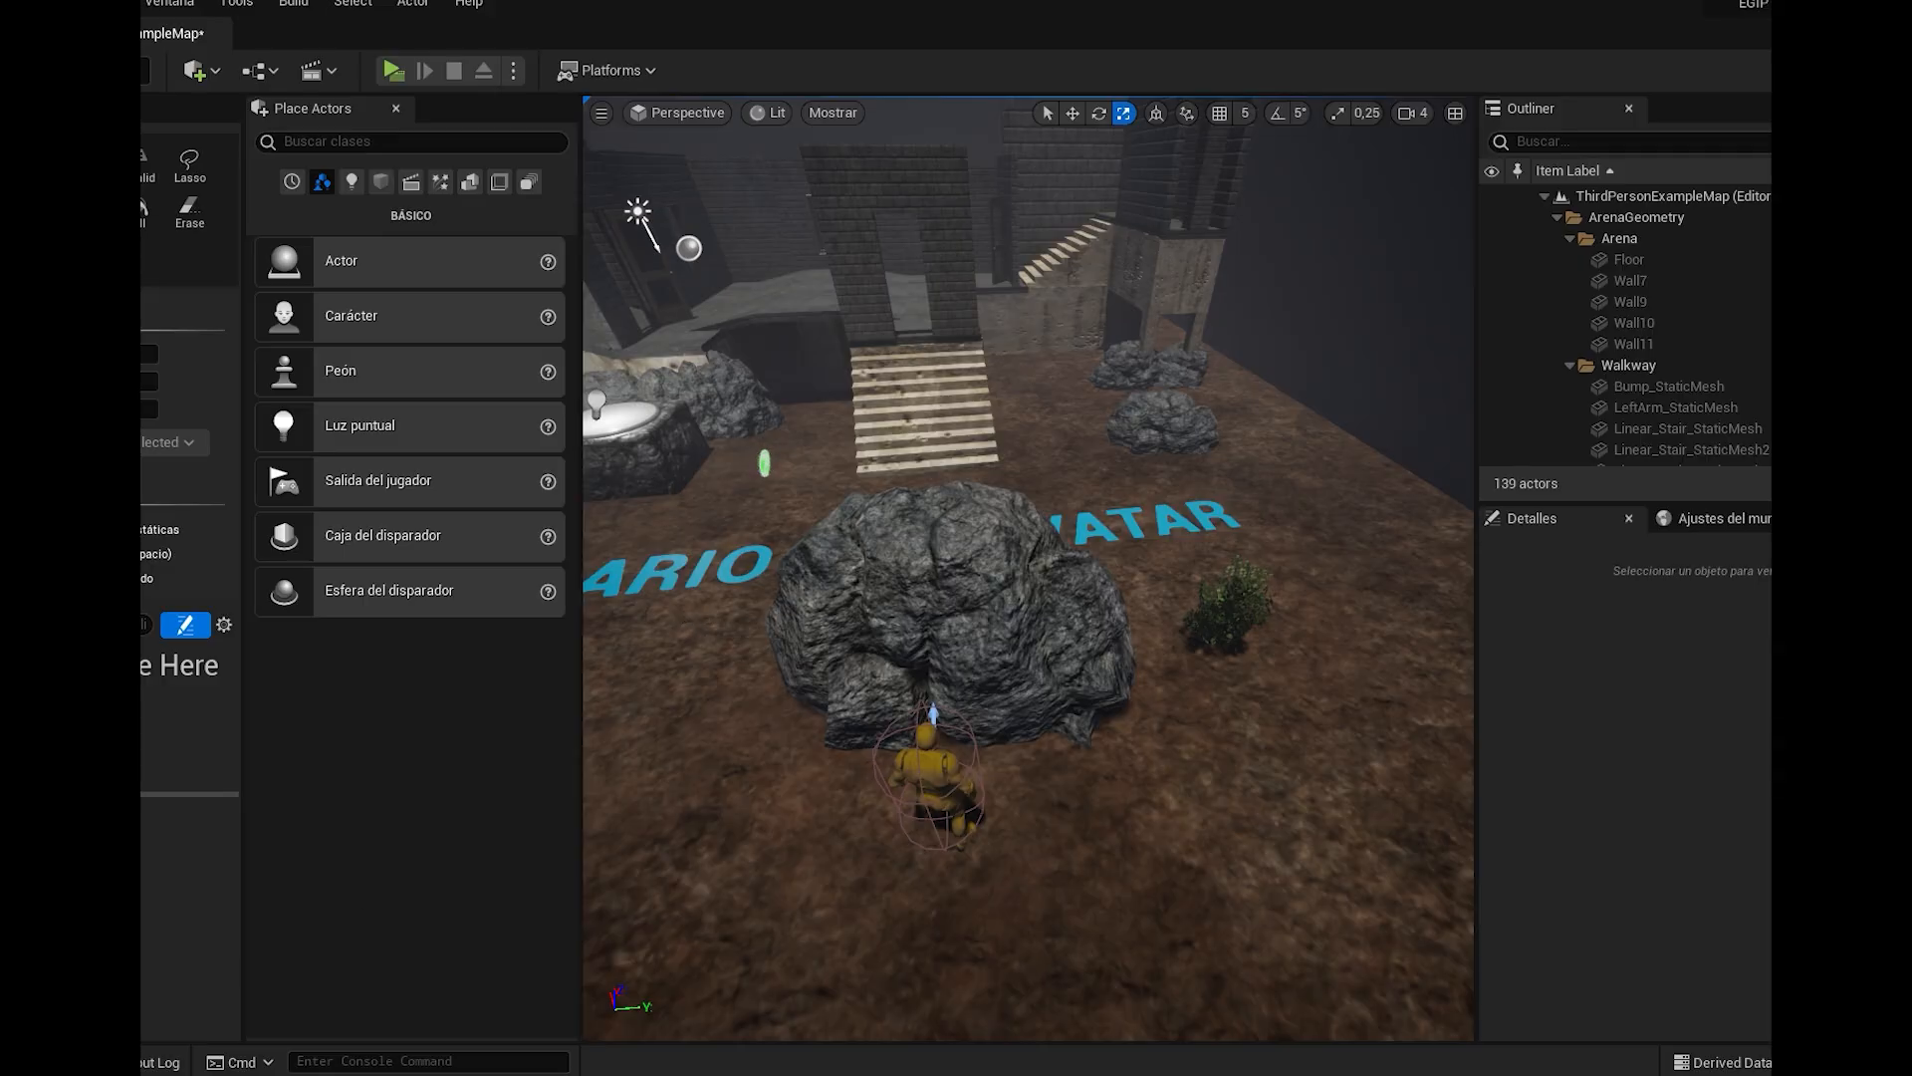
left_click(61, 1062)
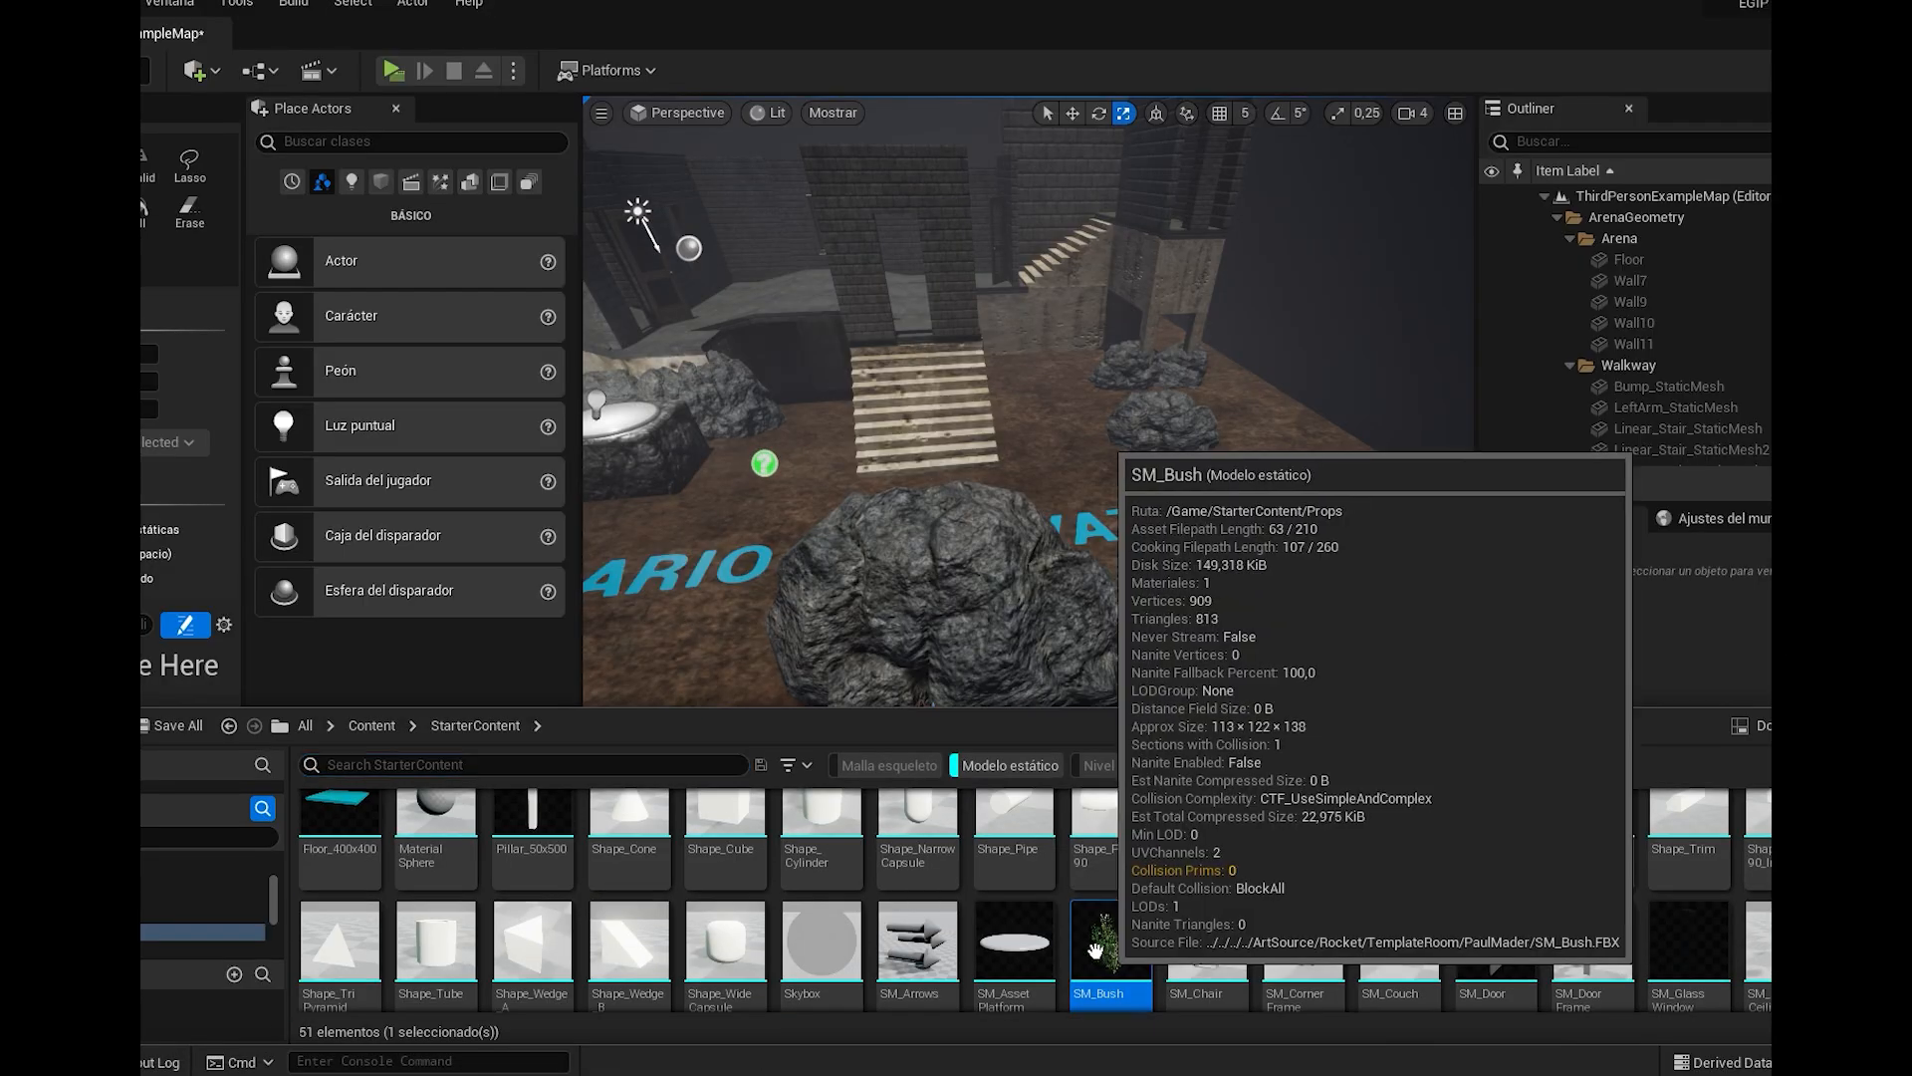
left_click_drag(1095, 949, 209, 677)
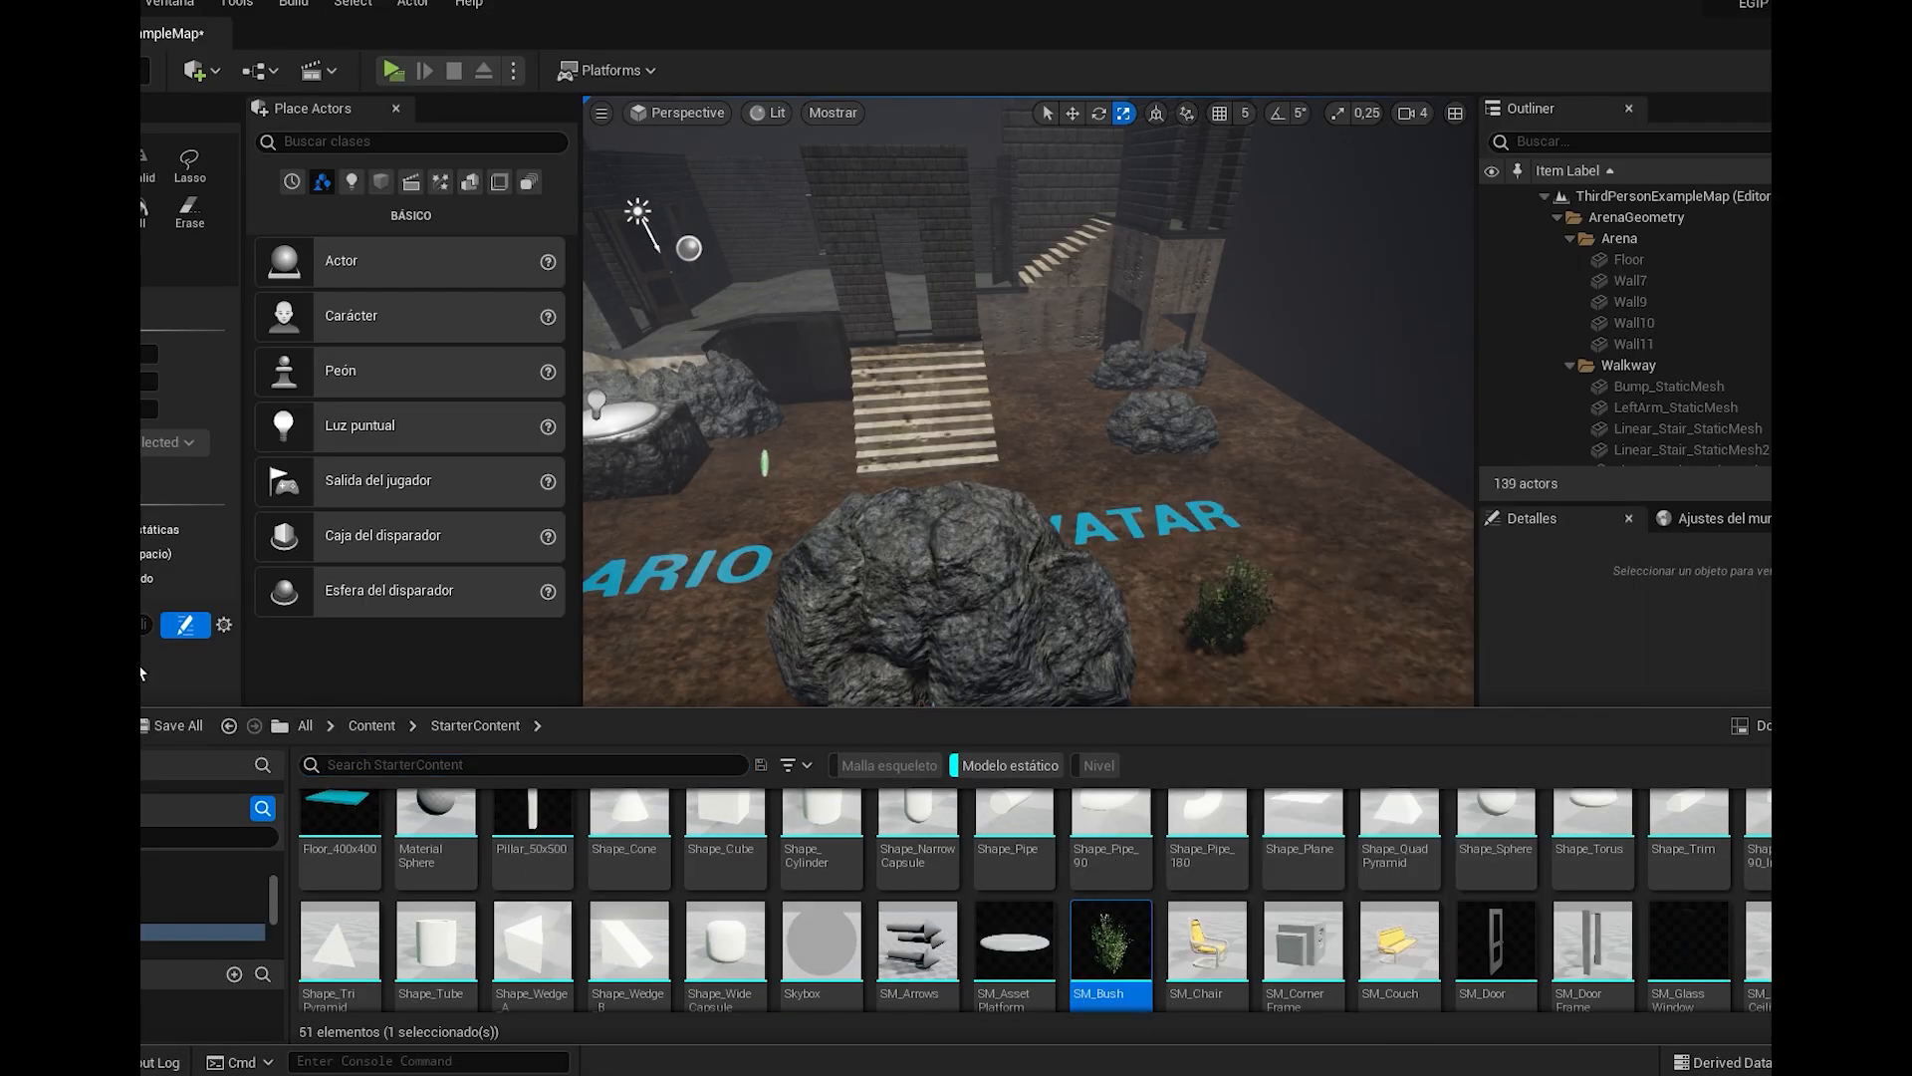
key("ctrl+space")
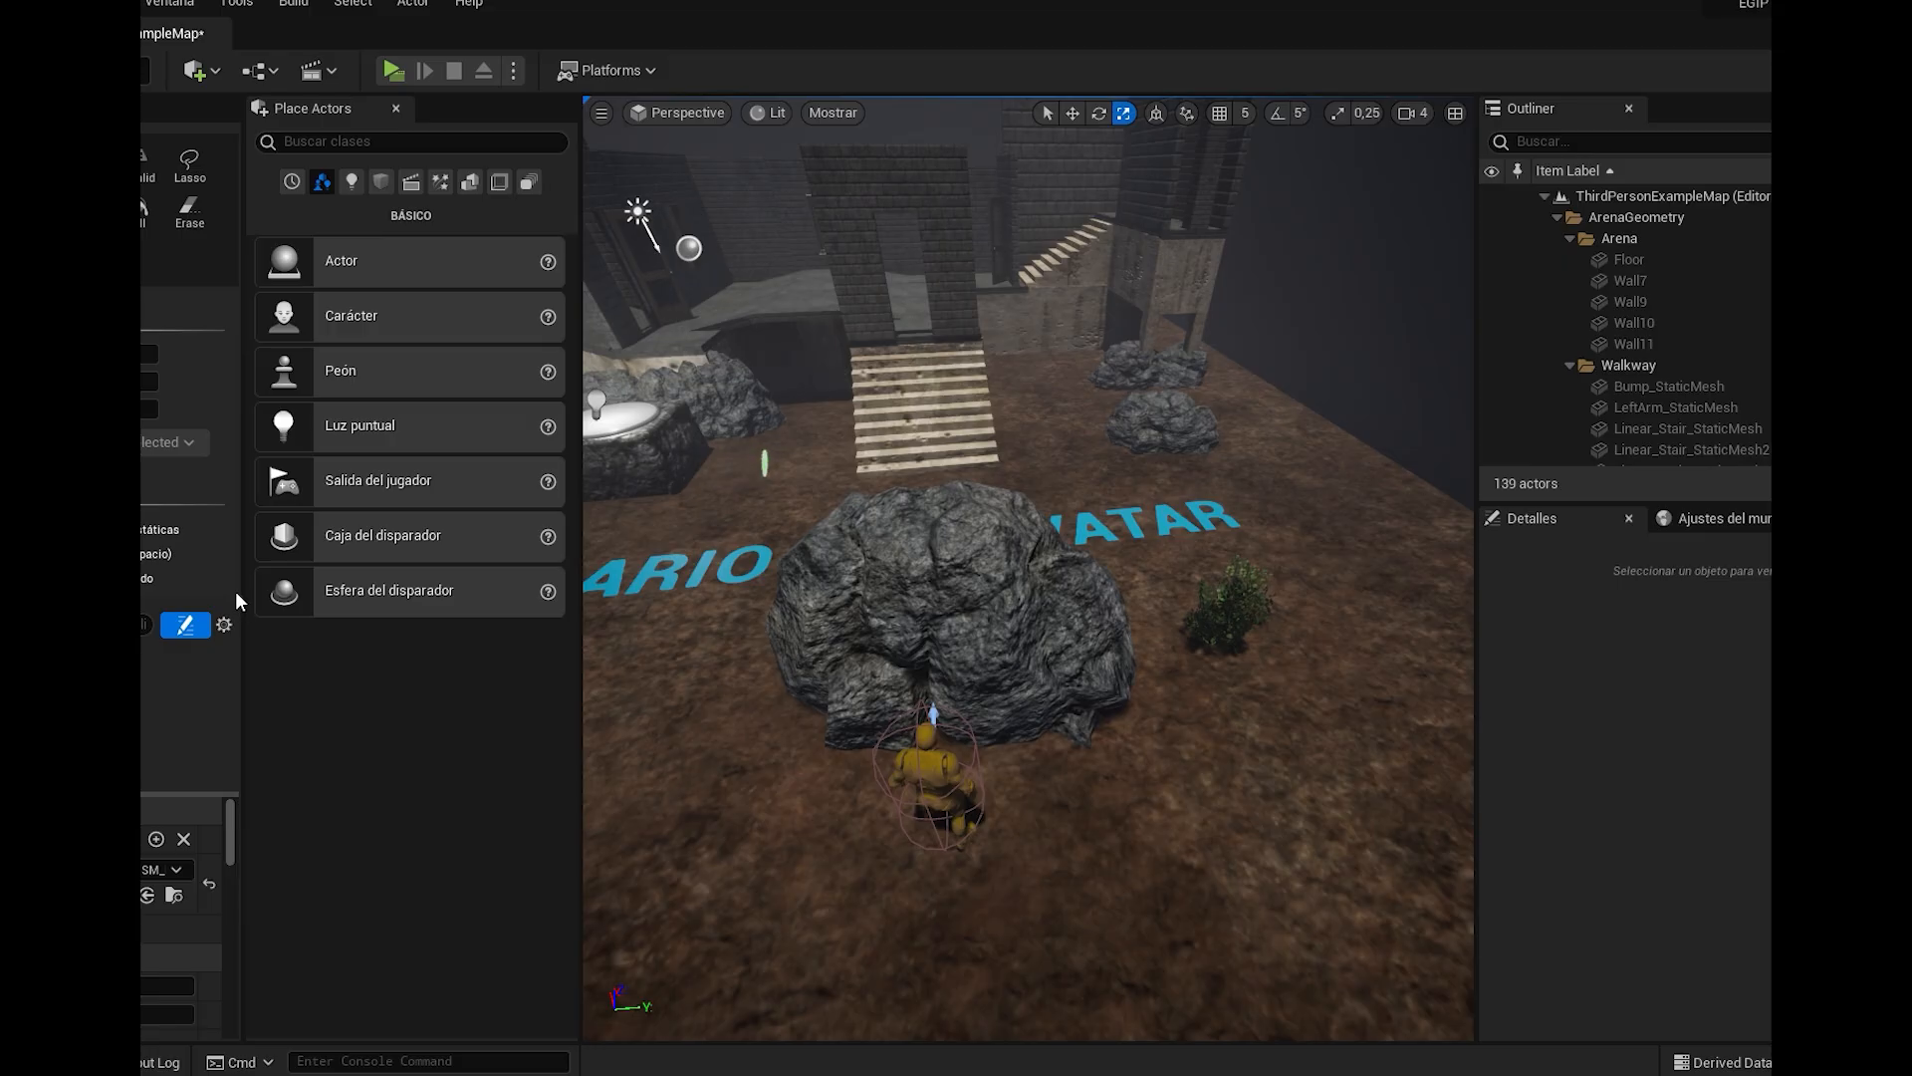
Paint SM_Bush foliage across the dirt courtyard, around the character, the blue floor text and the wooden steps
scroll(996, 368, "down", 4)
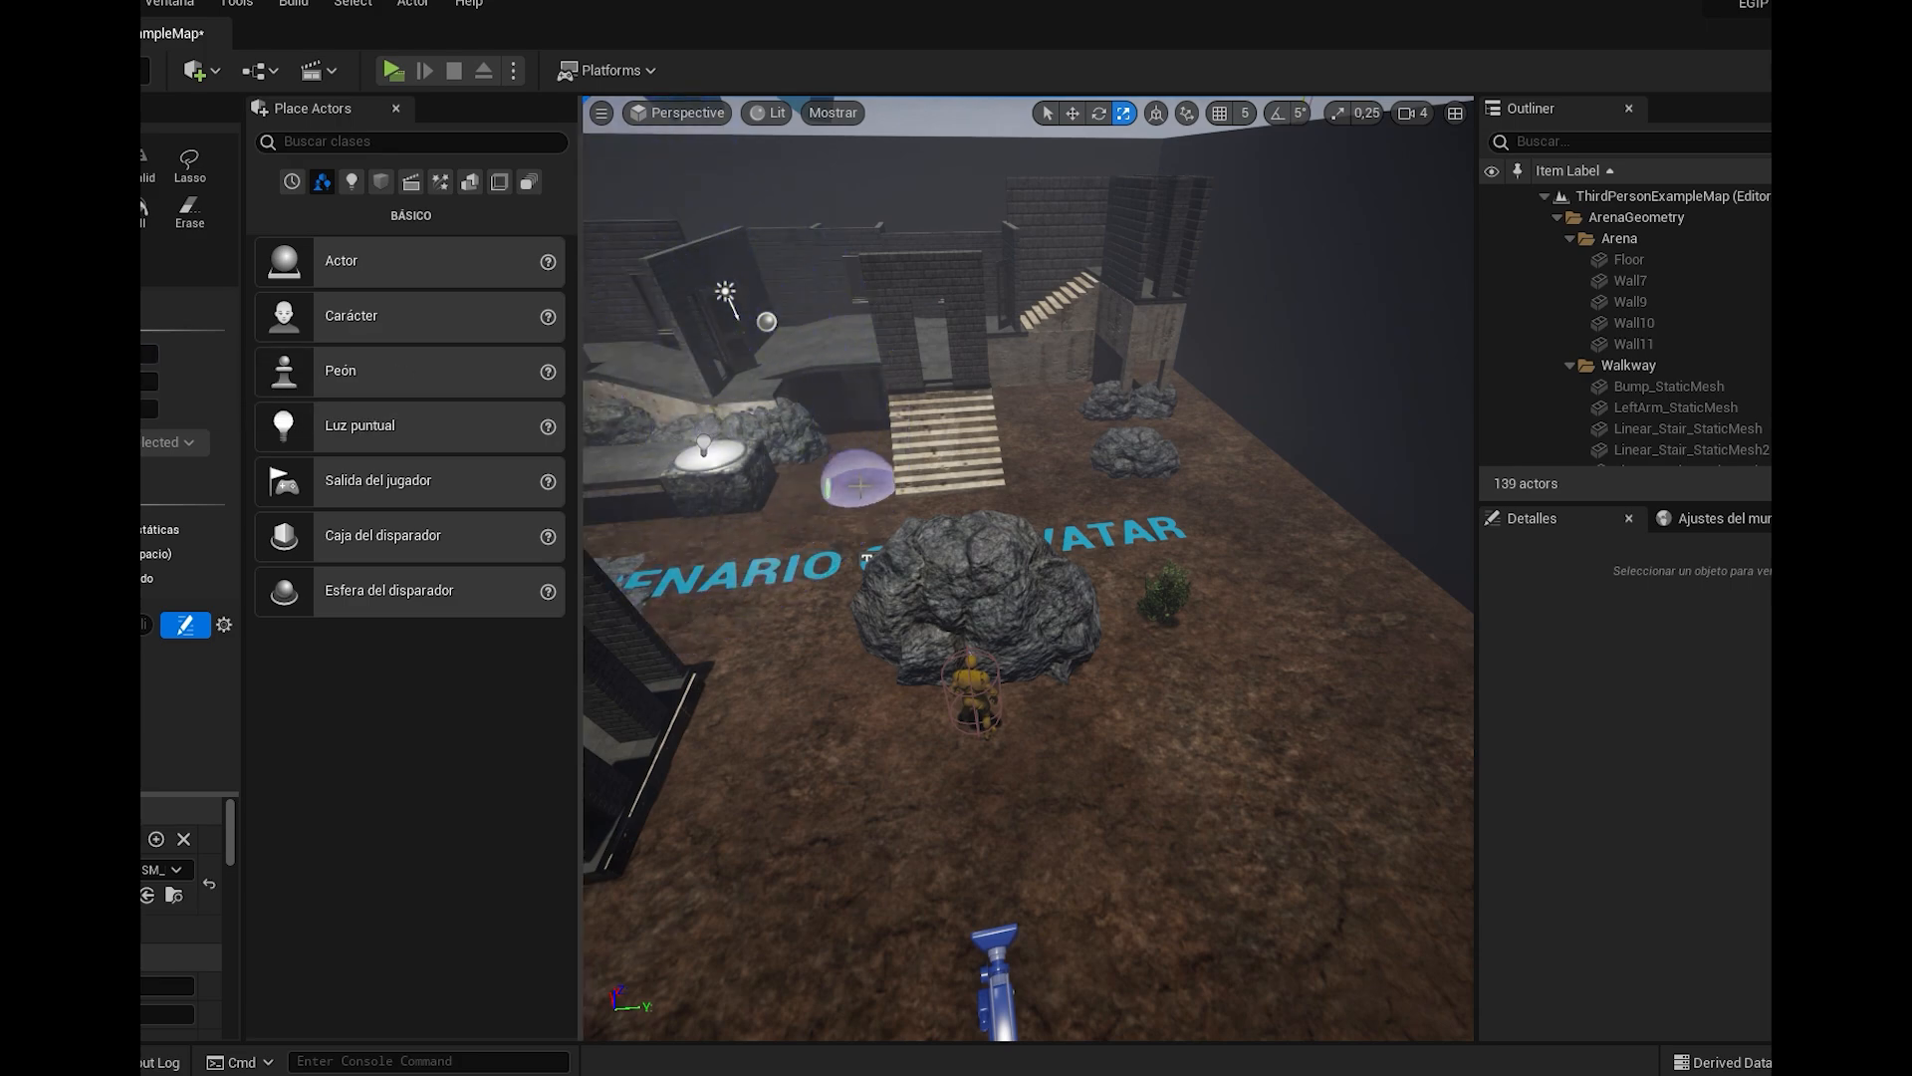
right_click_drag(726, 476, 622, 504)
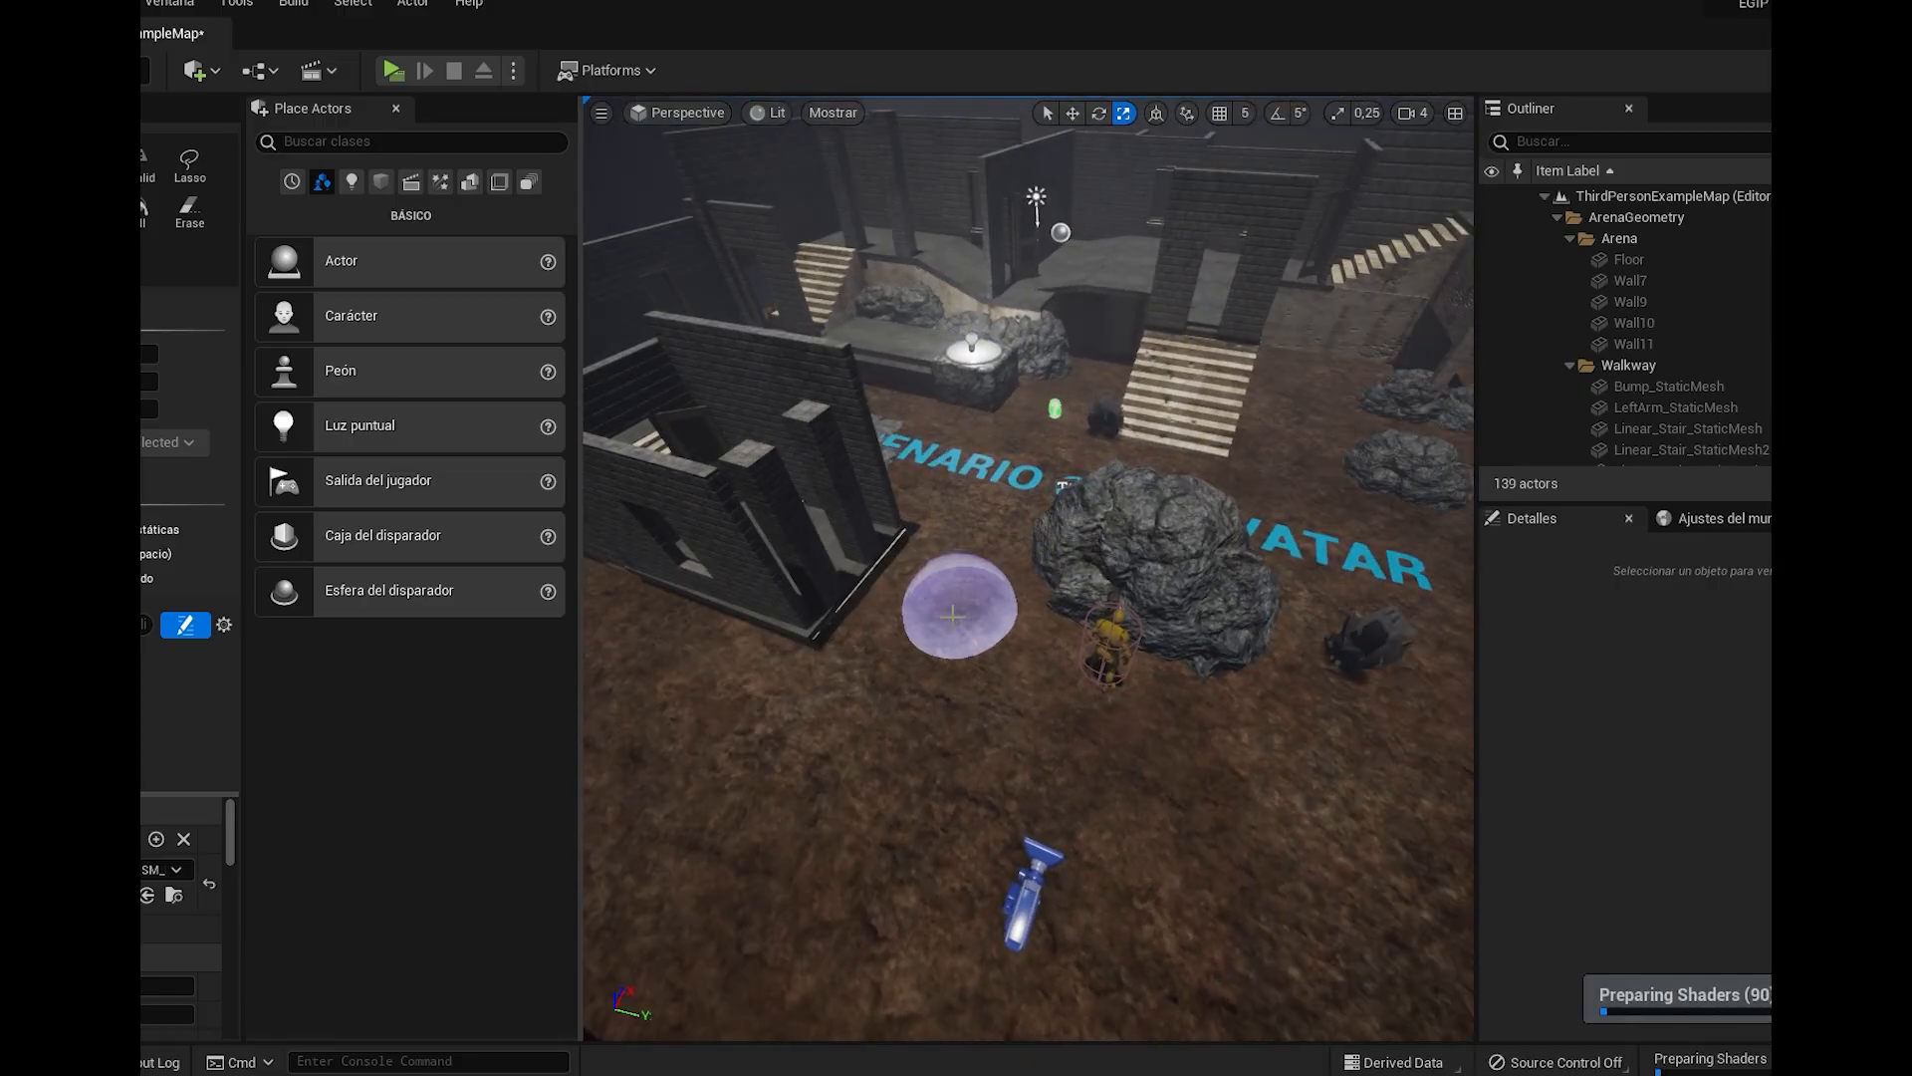
left_click(705, 745)
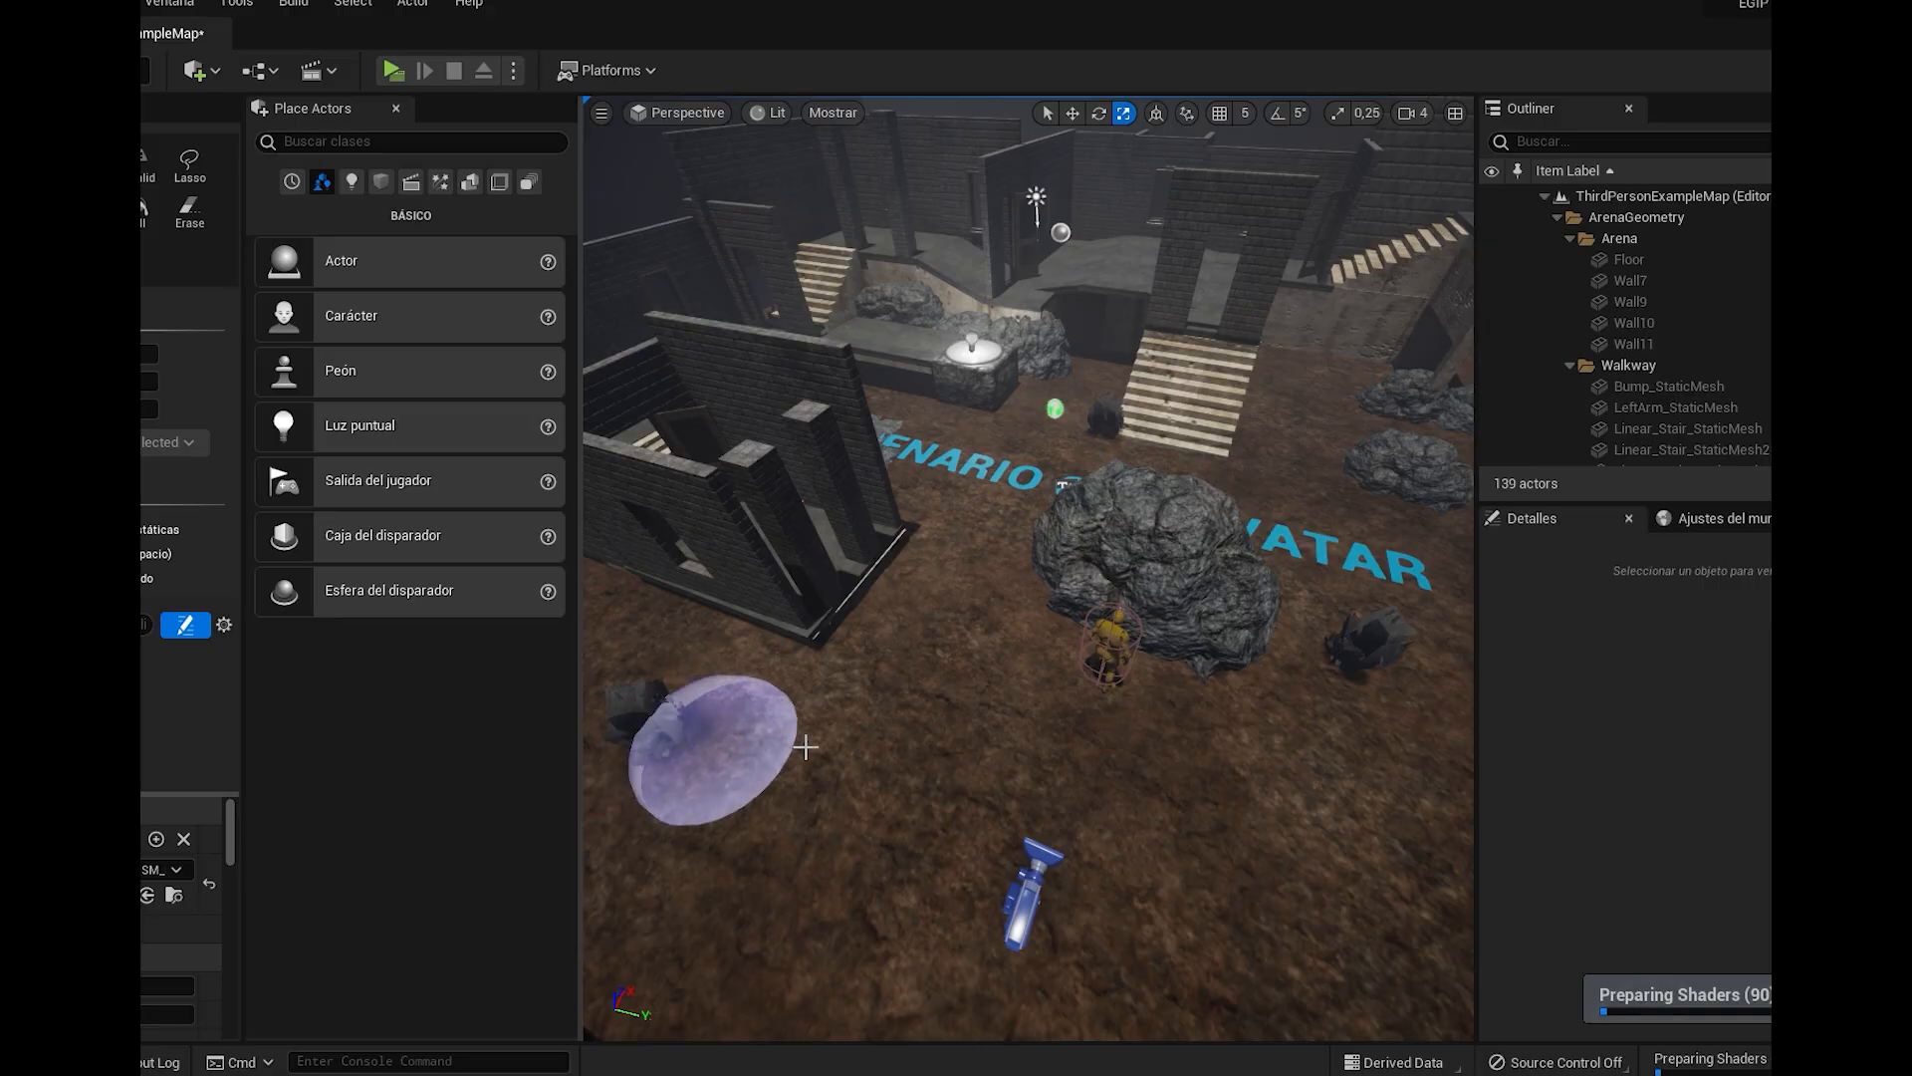
left_click(996, 731)
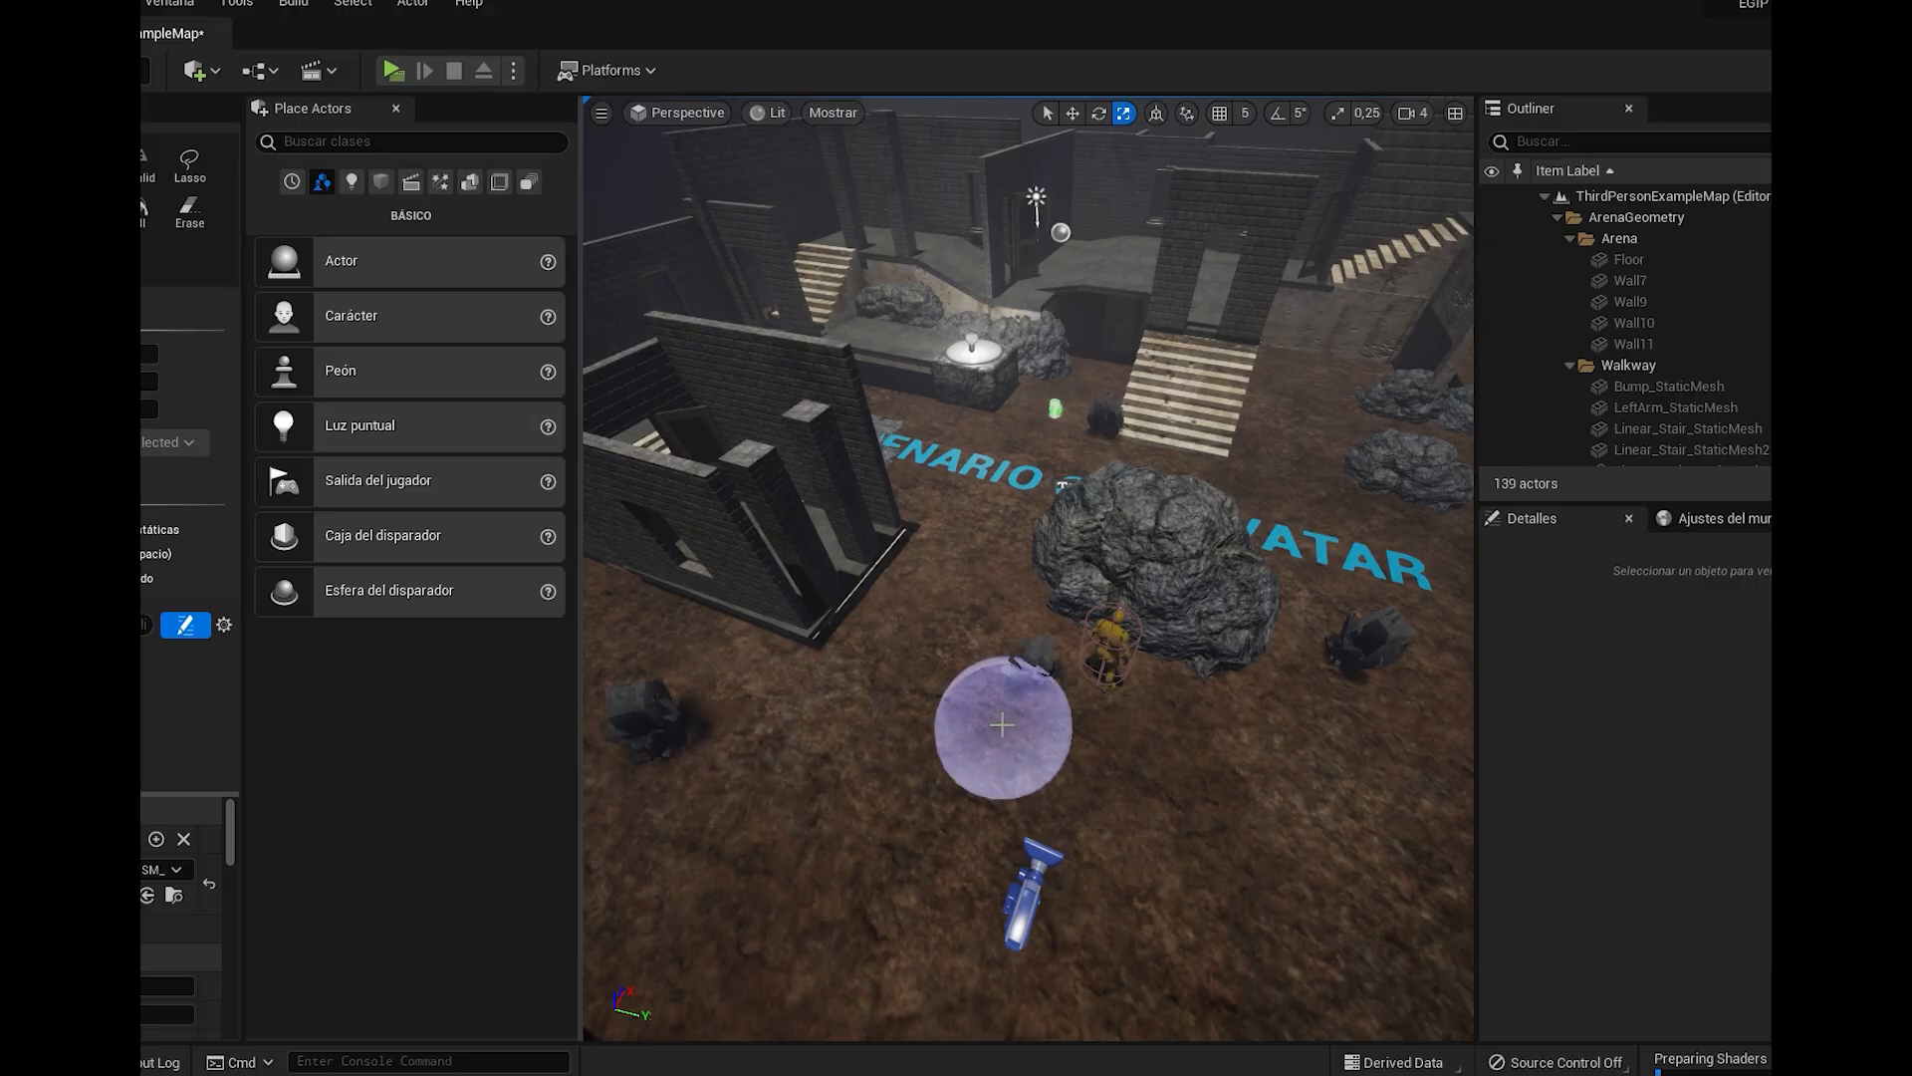
left_click(972, 460)
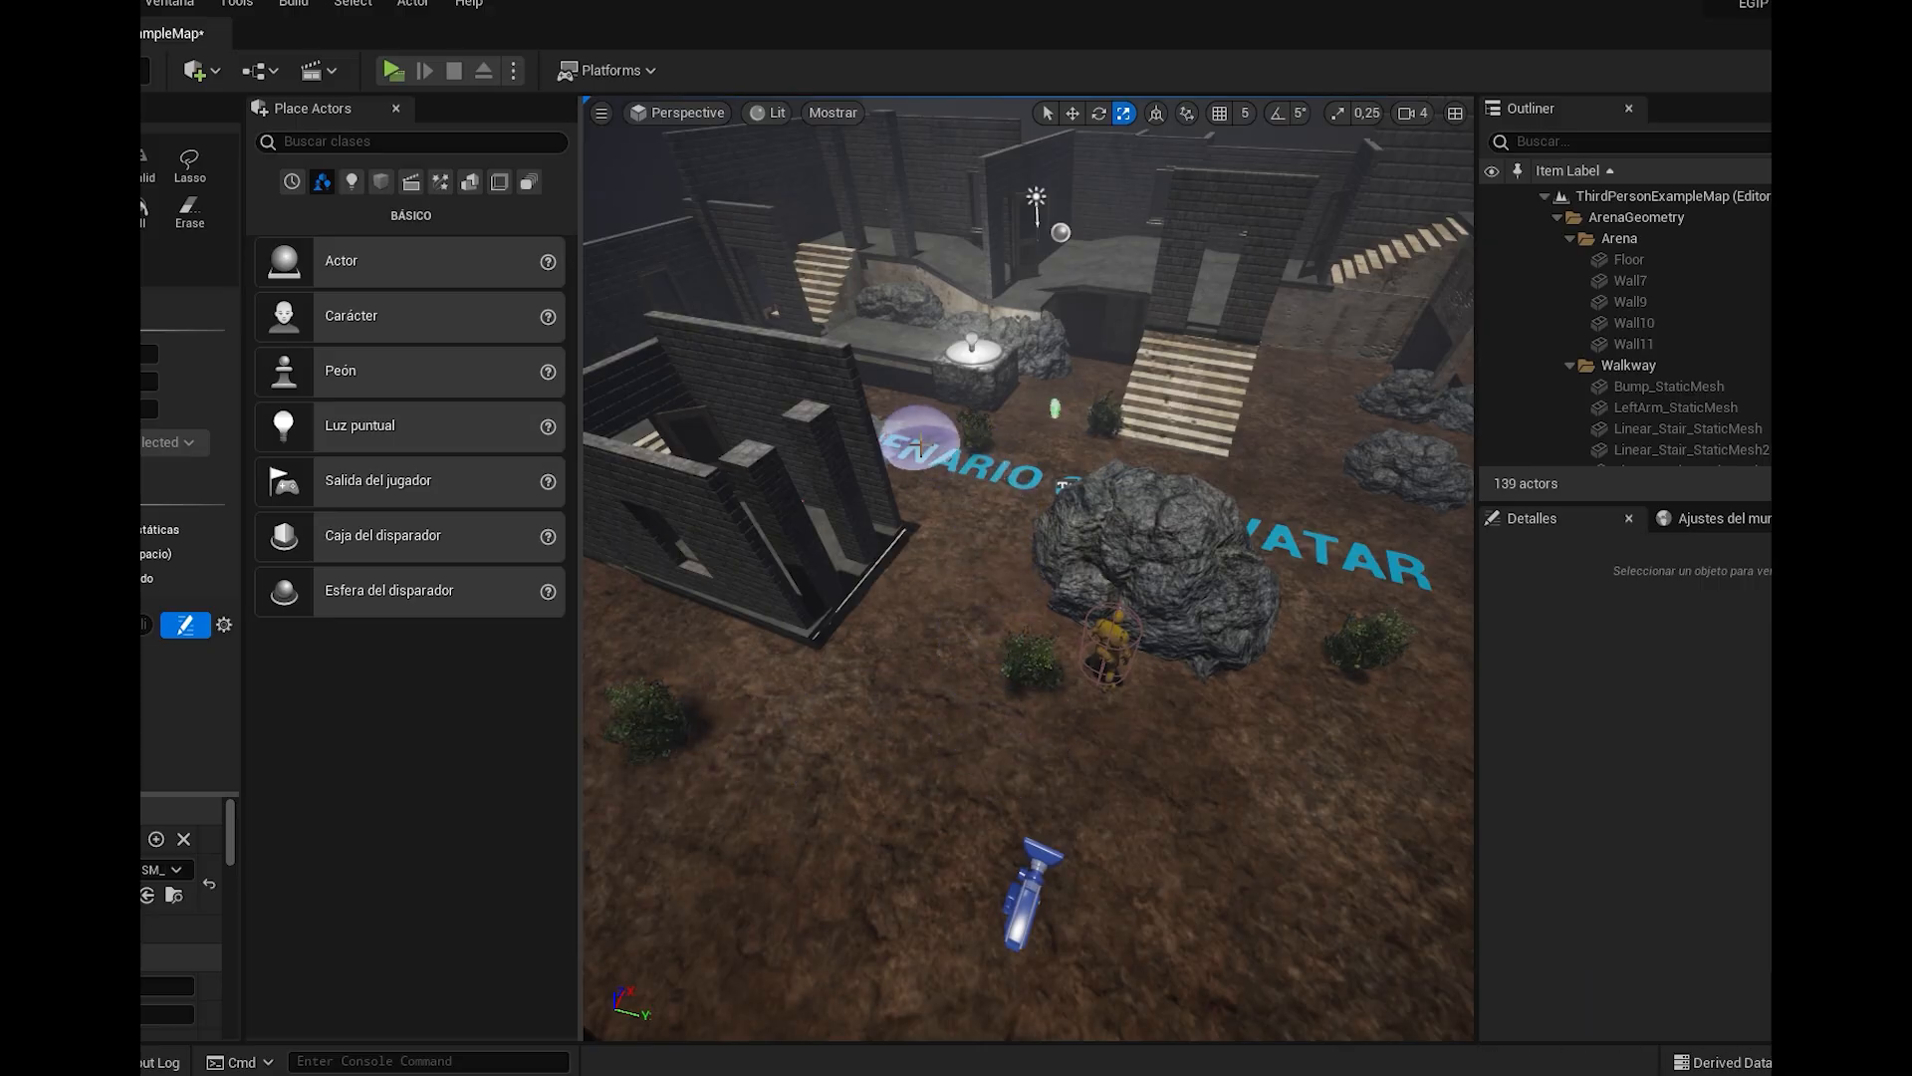
left_click(893, 429)
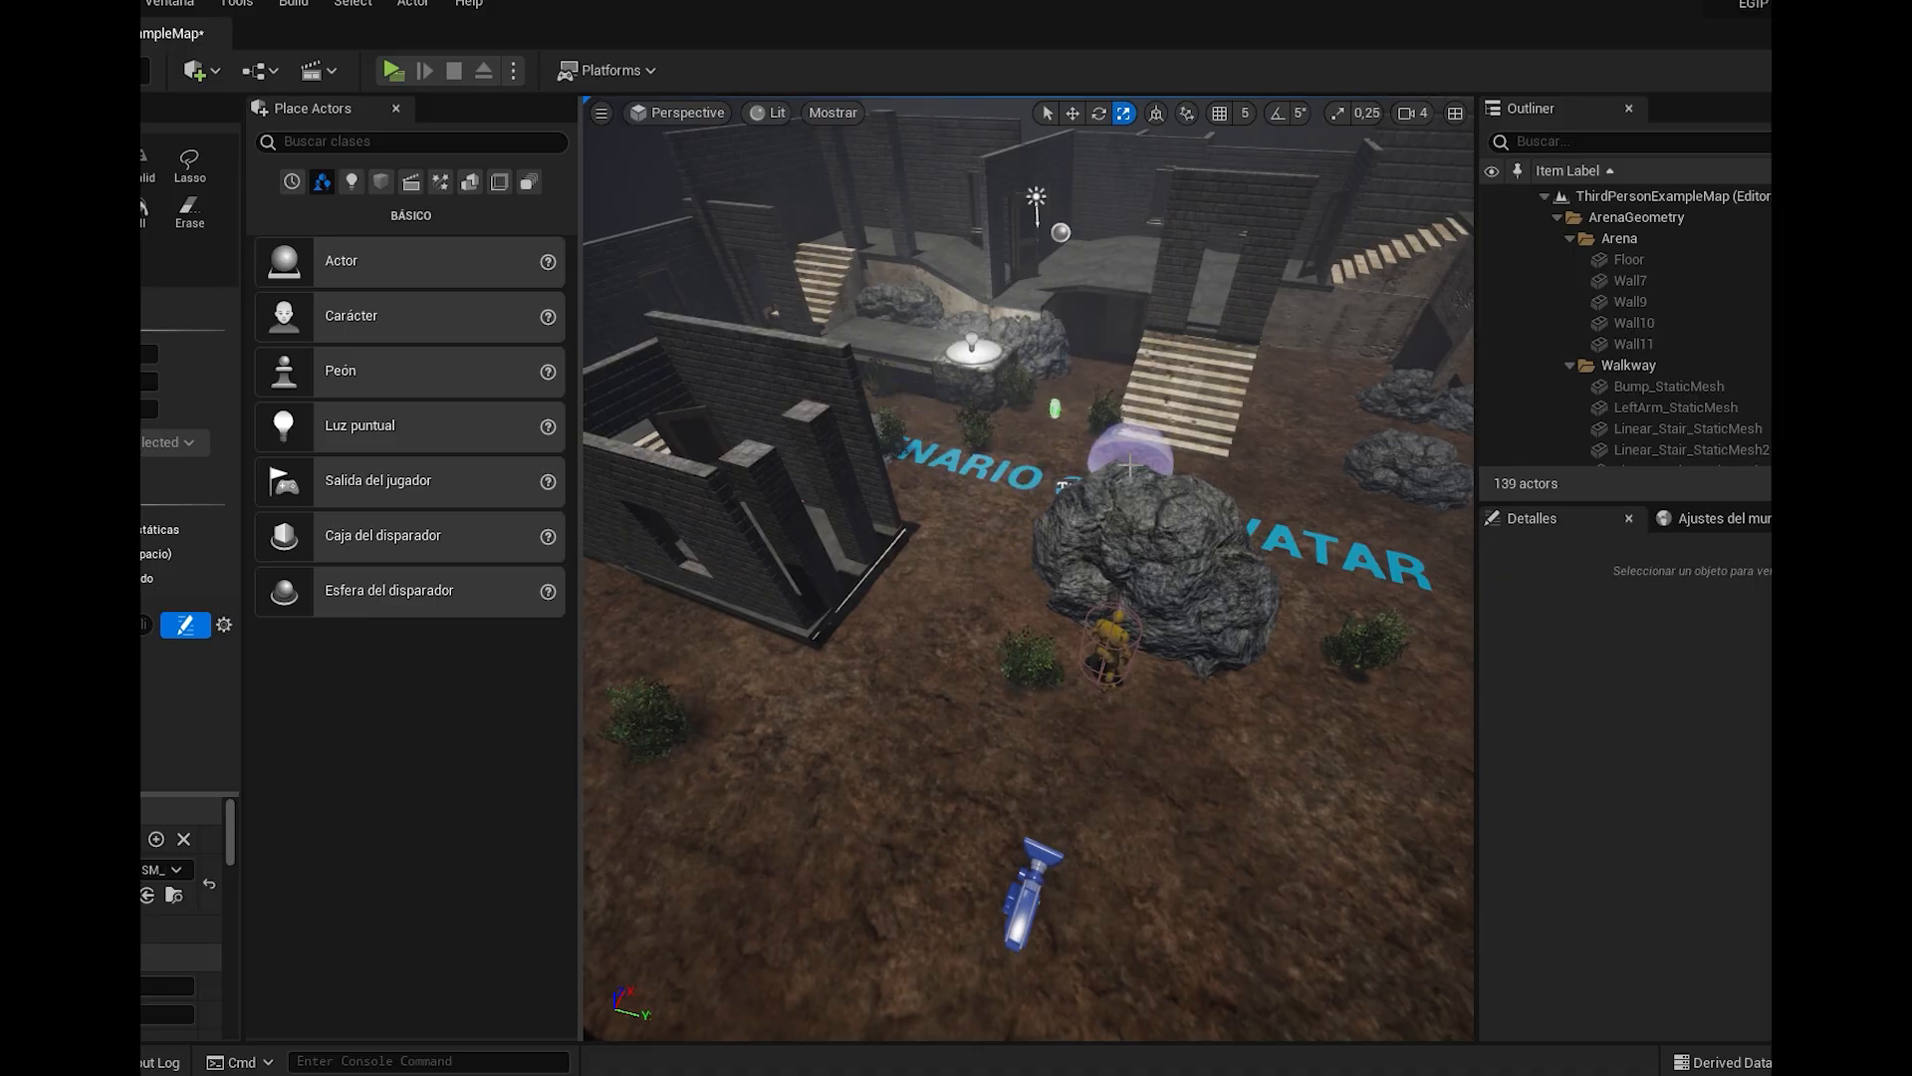
right_click_drag(1129, 465, 1285, 442)
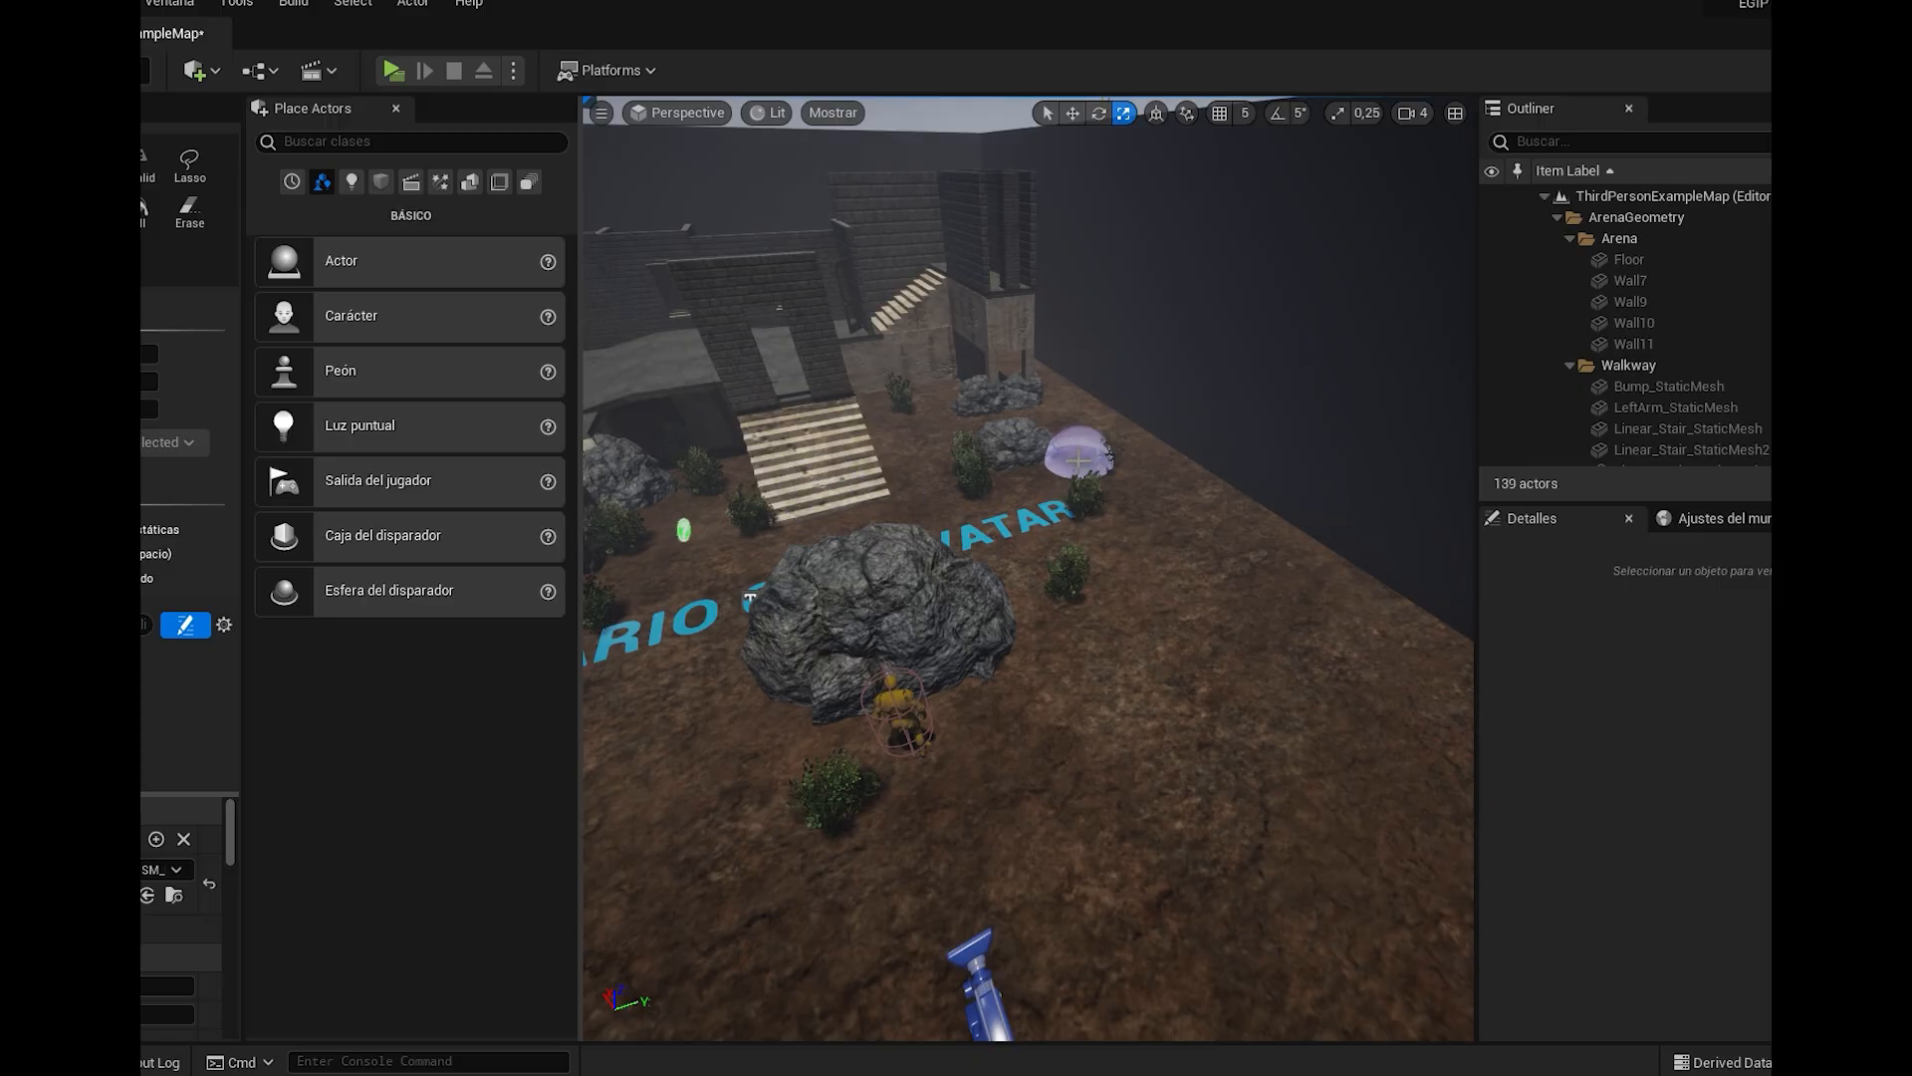
Paint bushes along the outer side of the small brick building and around the large rock beside it
right_click_drag(934, 438, 777, 478)
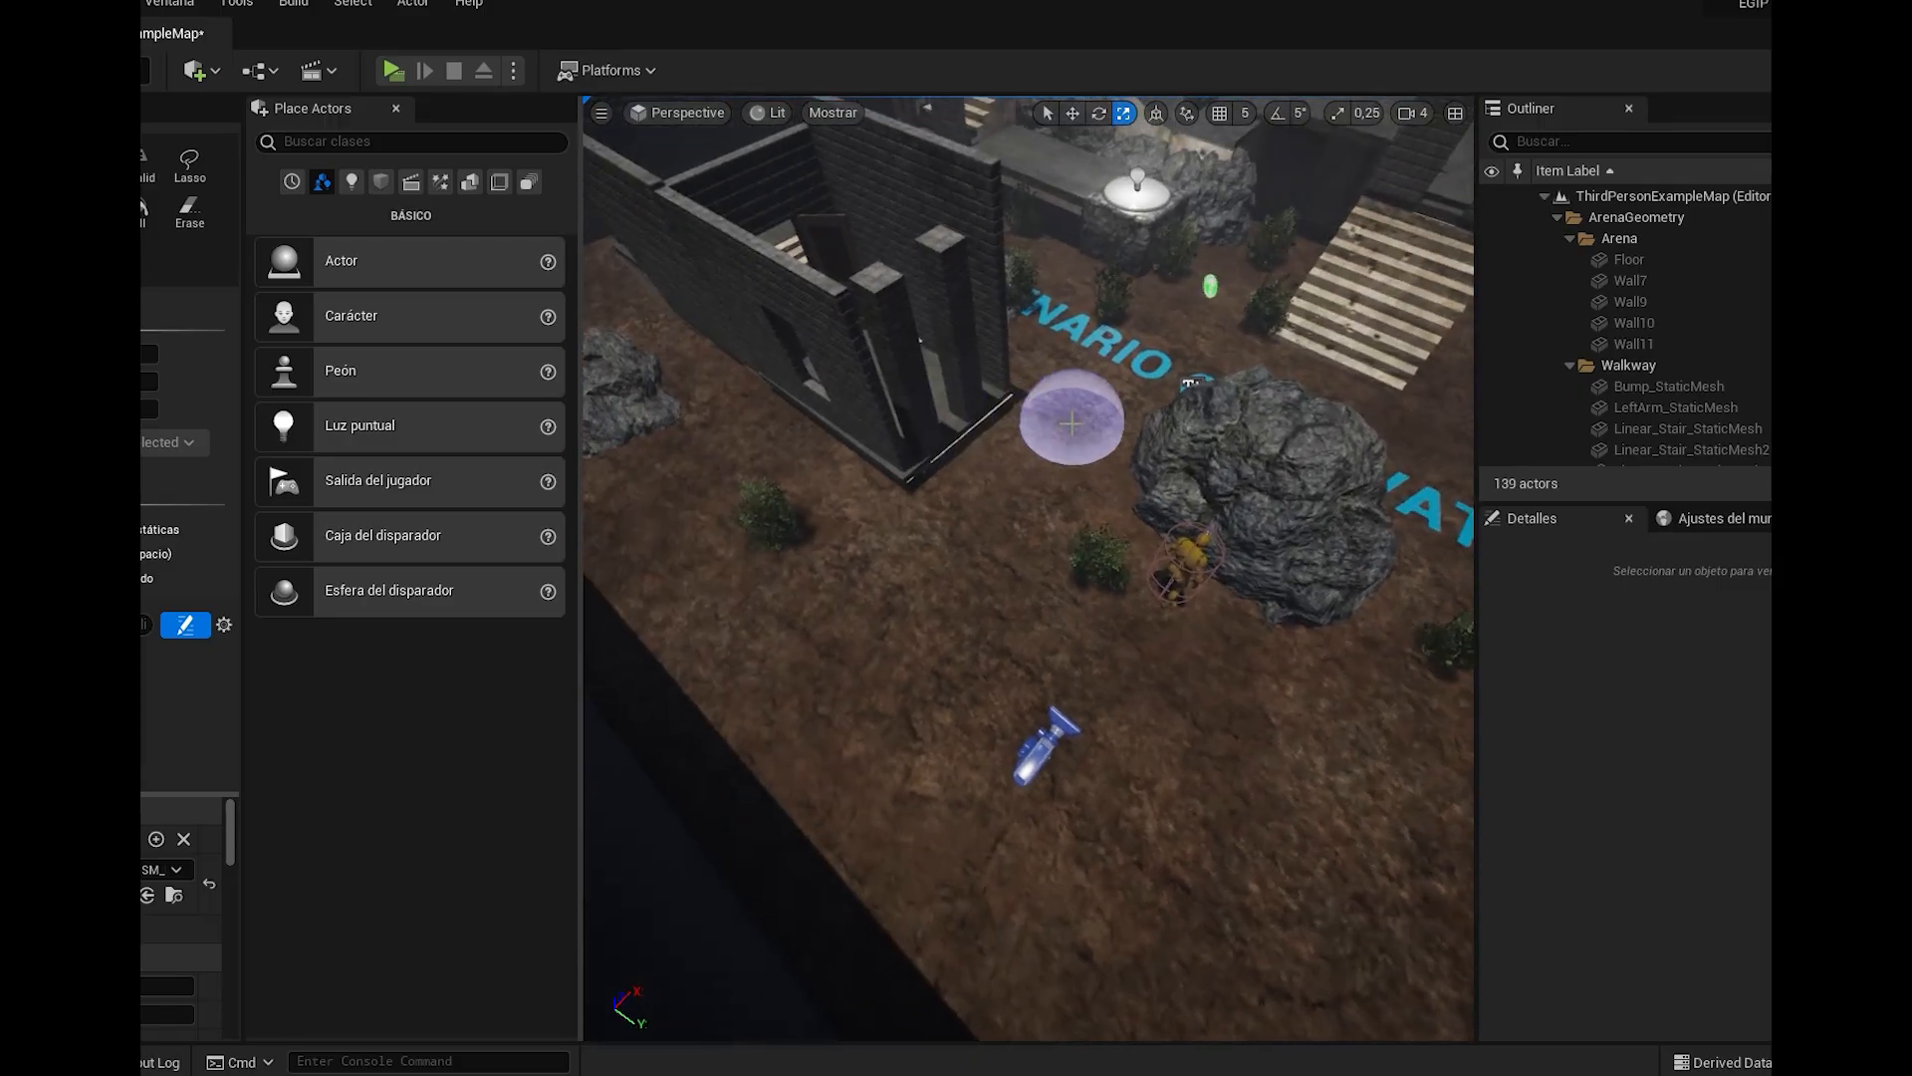
right_click_drag(1072, 418, 1044, 413)
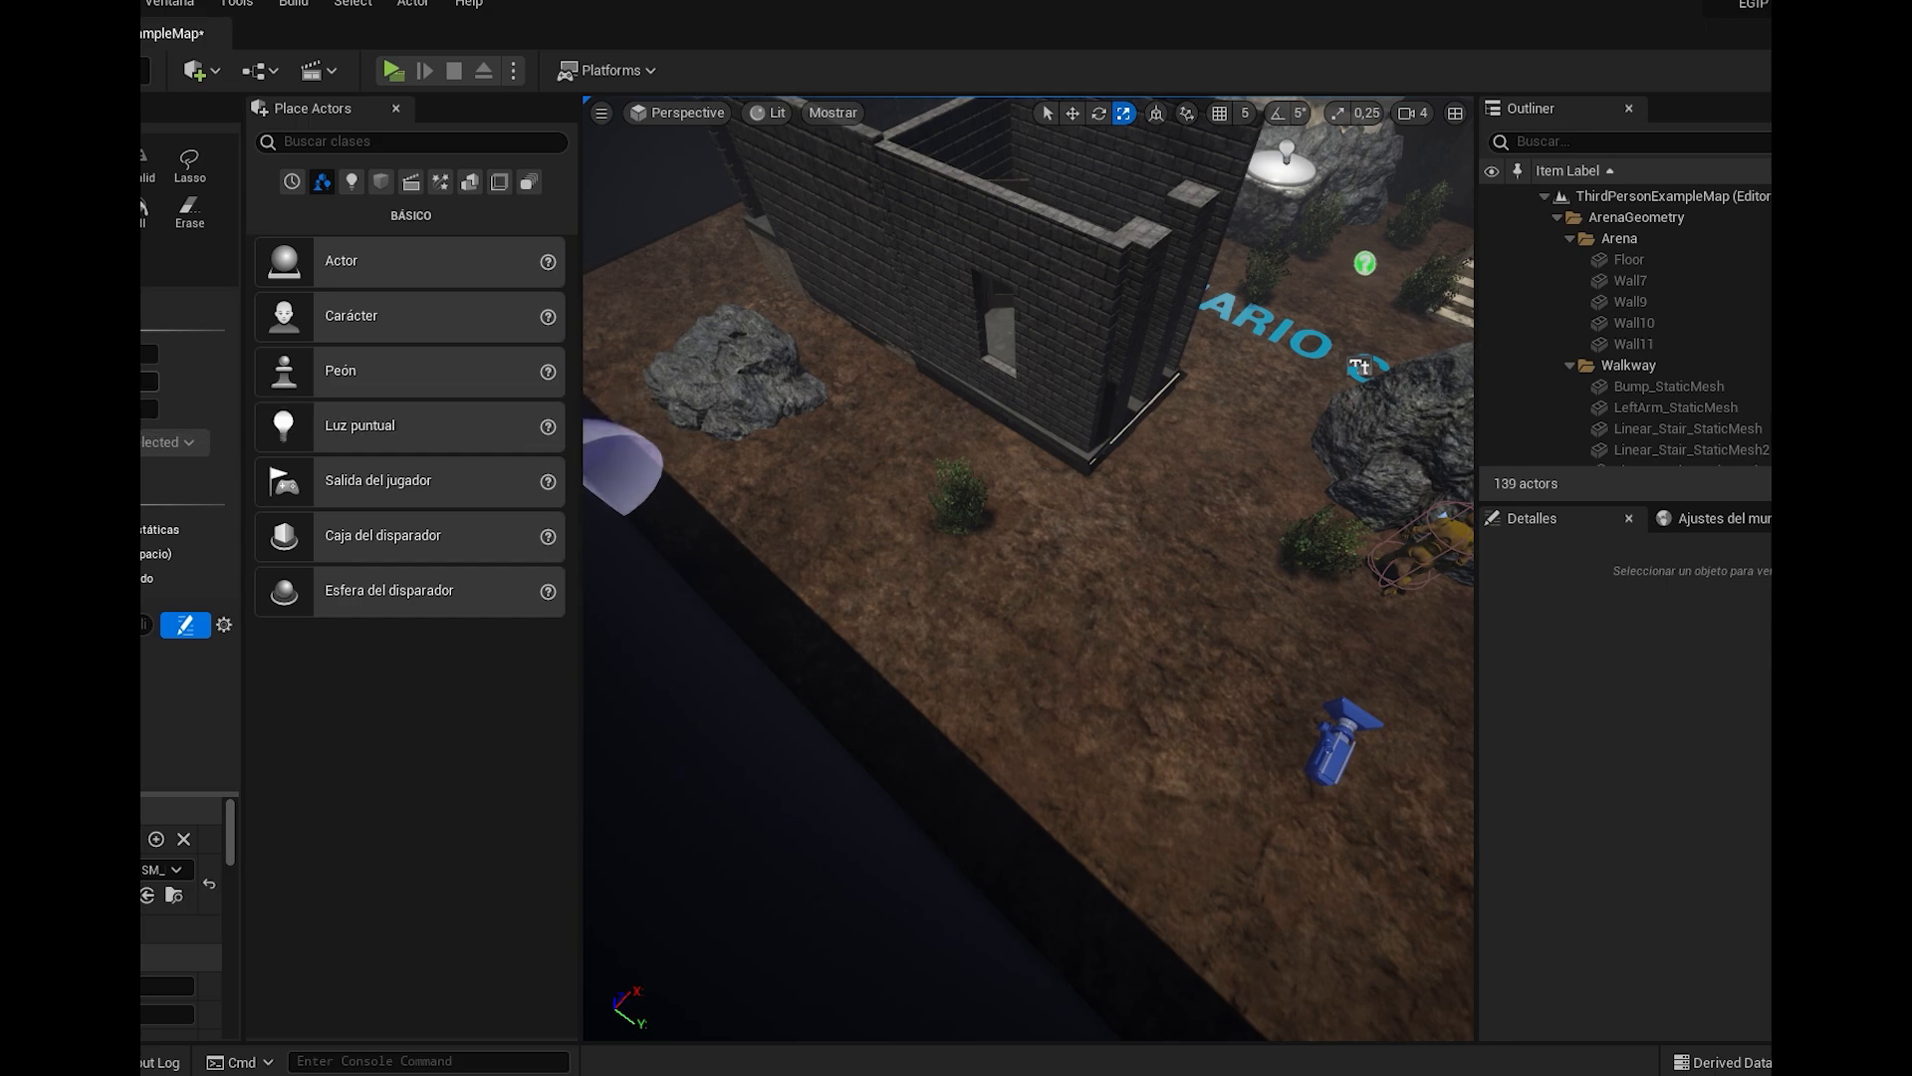
left_click(832, 476)
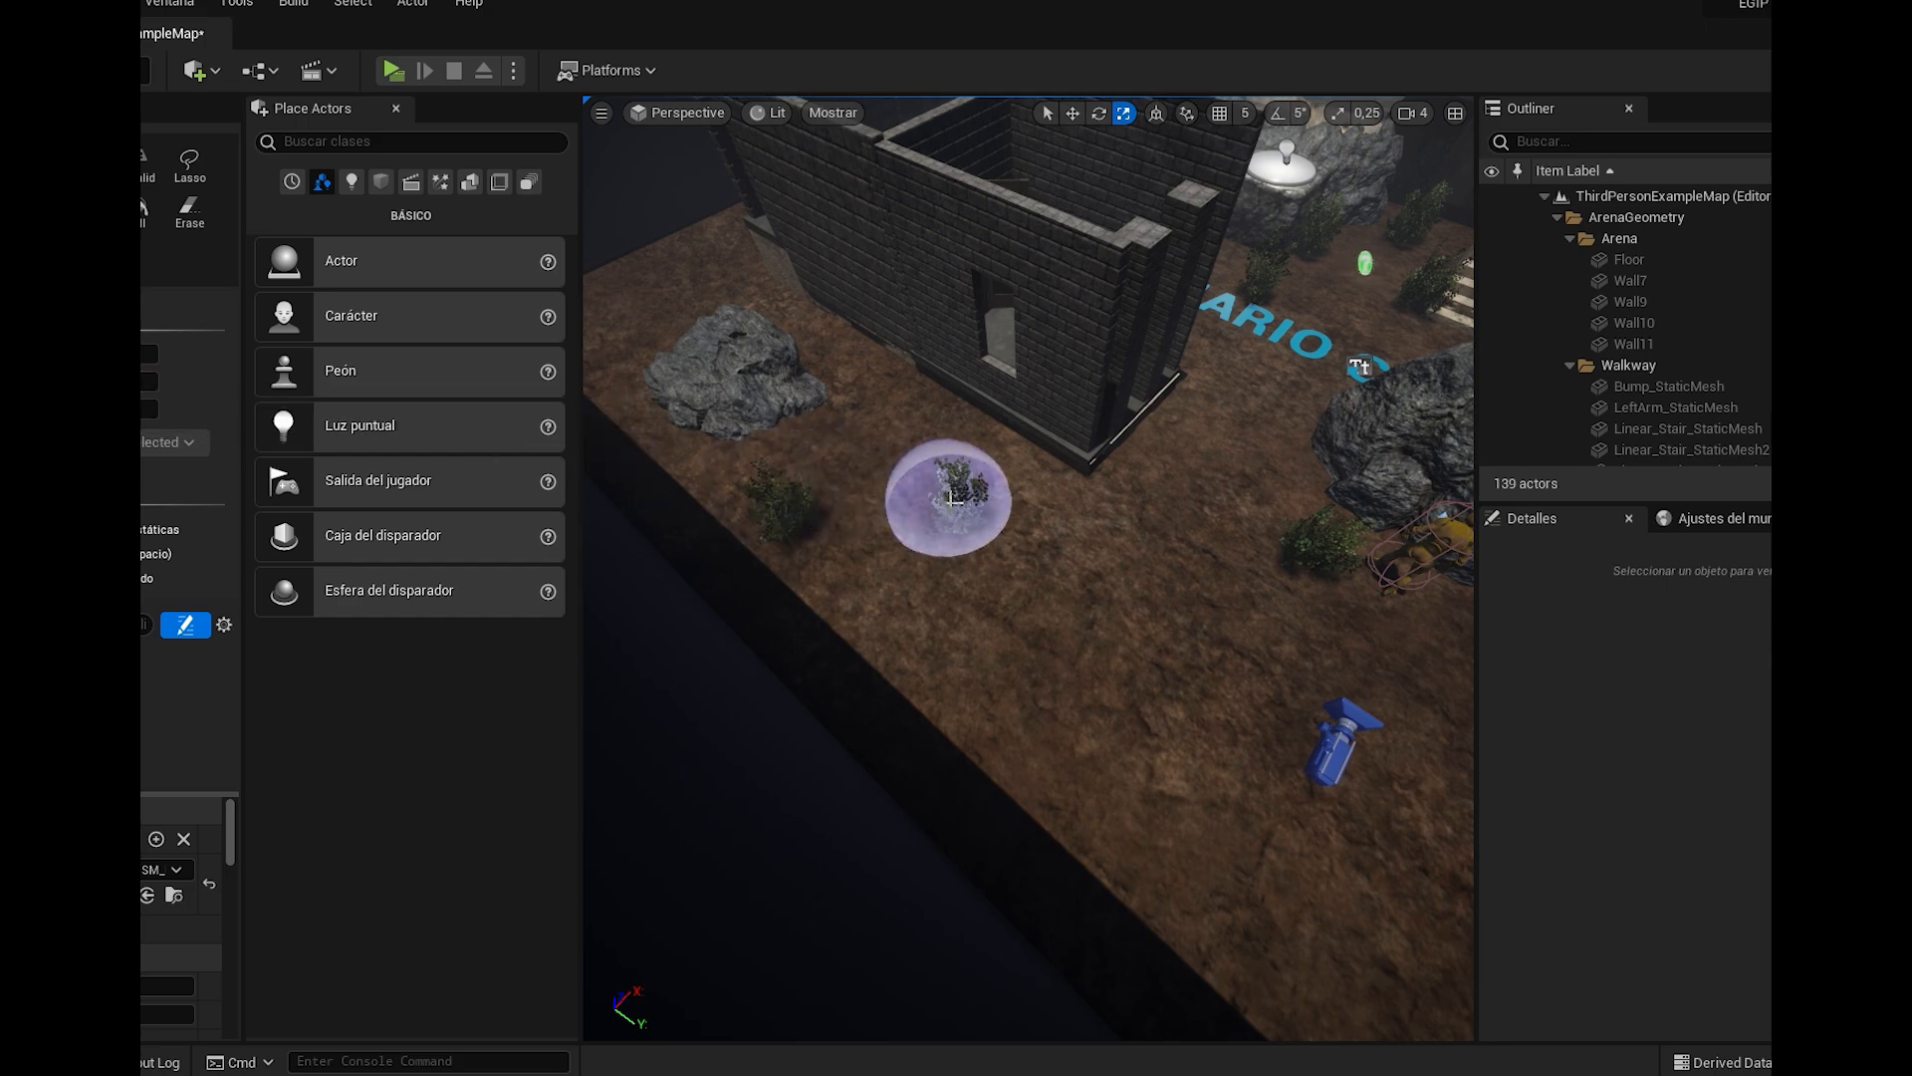
left_click(887, 434)
left_click(697, 311)
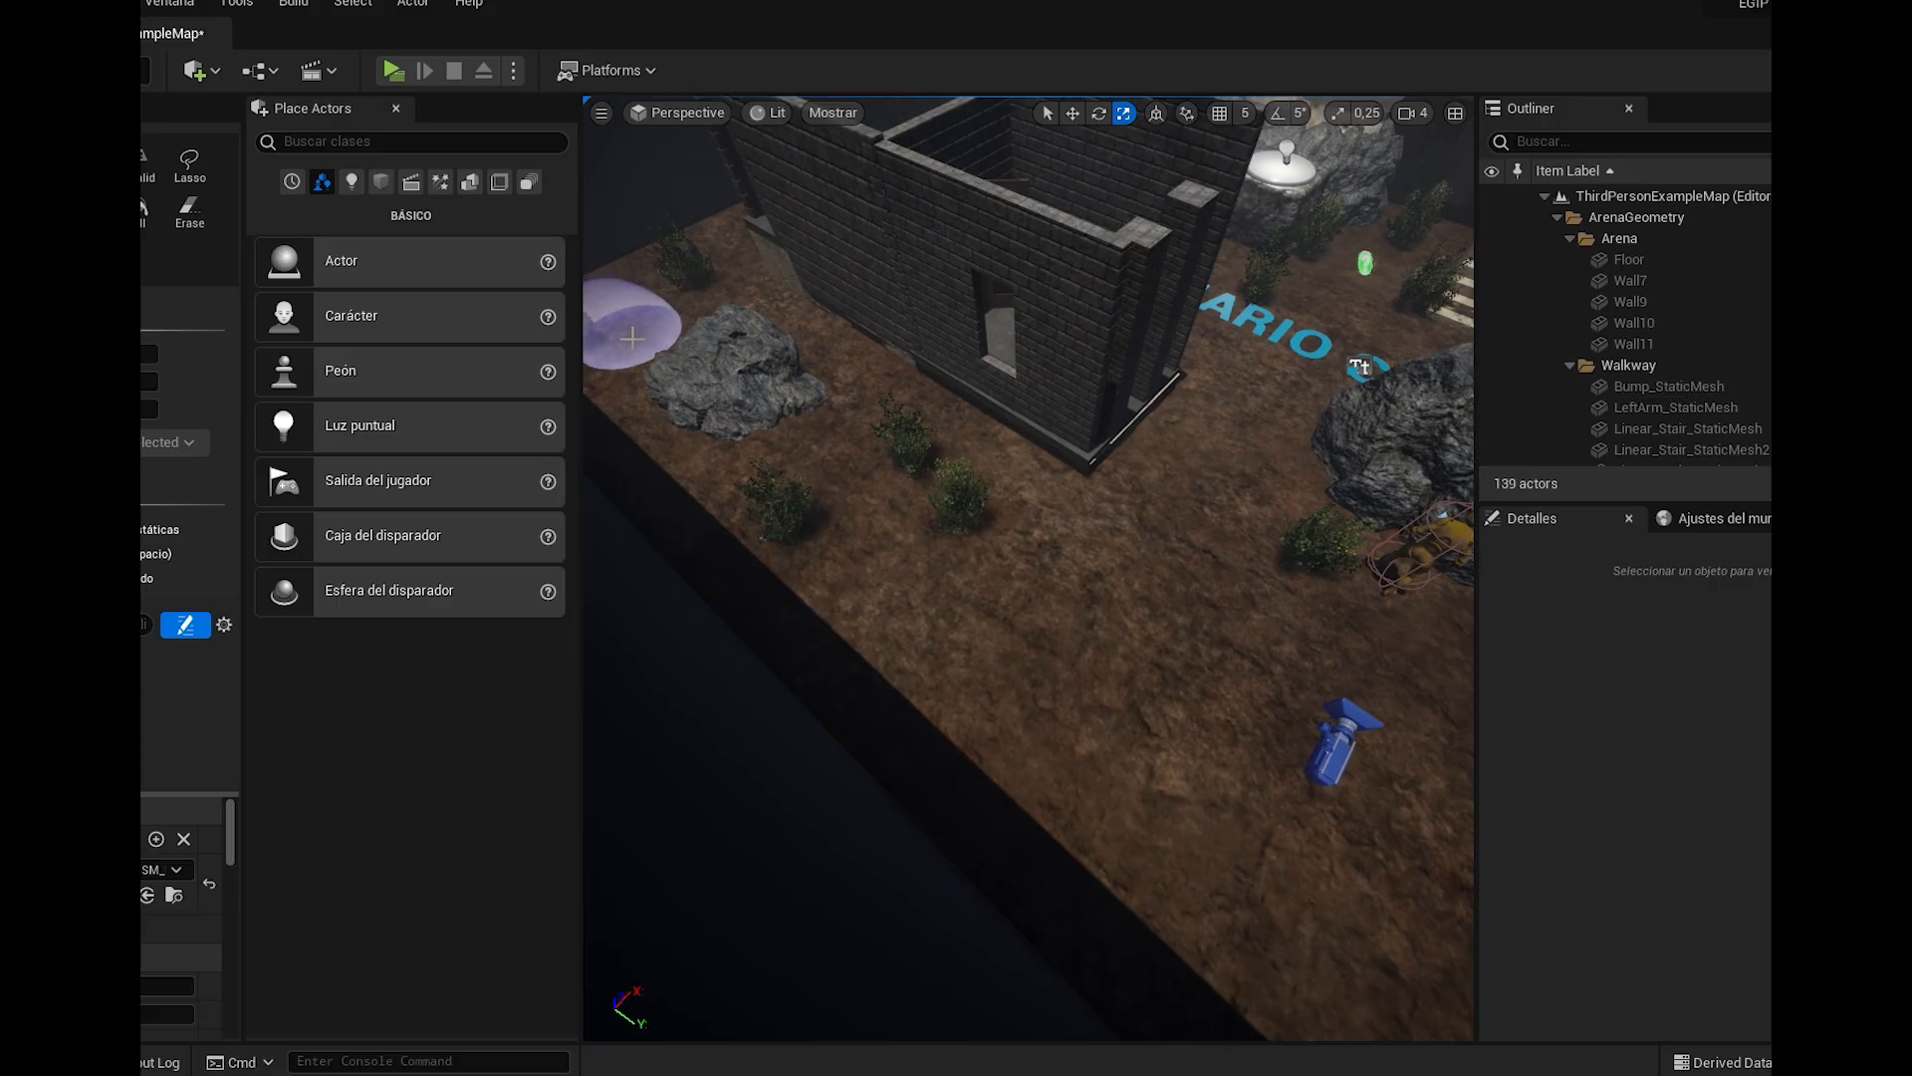
left_click(844, 425)
Paint more bushes on the open ground around the character and large rock, and between the wooden steps and the tower rocks
mouse_move(1161, 416)
right_mouse_down()
mouse_move(1265, 299)
mouse_move(1136, 399)
mouse_move(1161, 429)
mouse_move(1309, 405)
right_mouse_up()
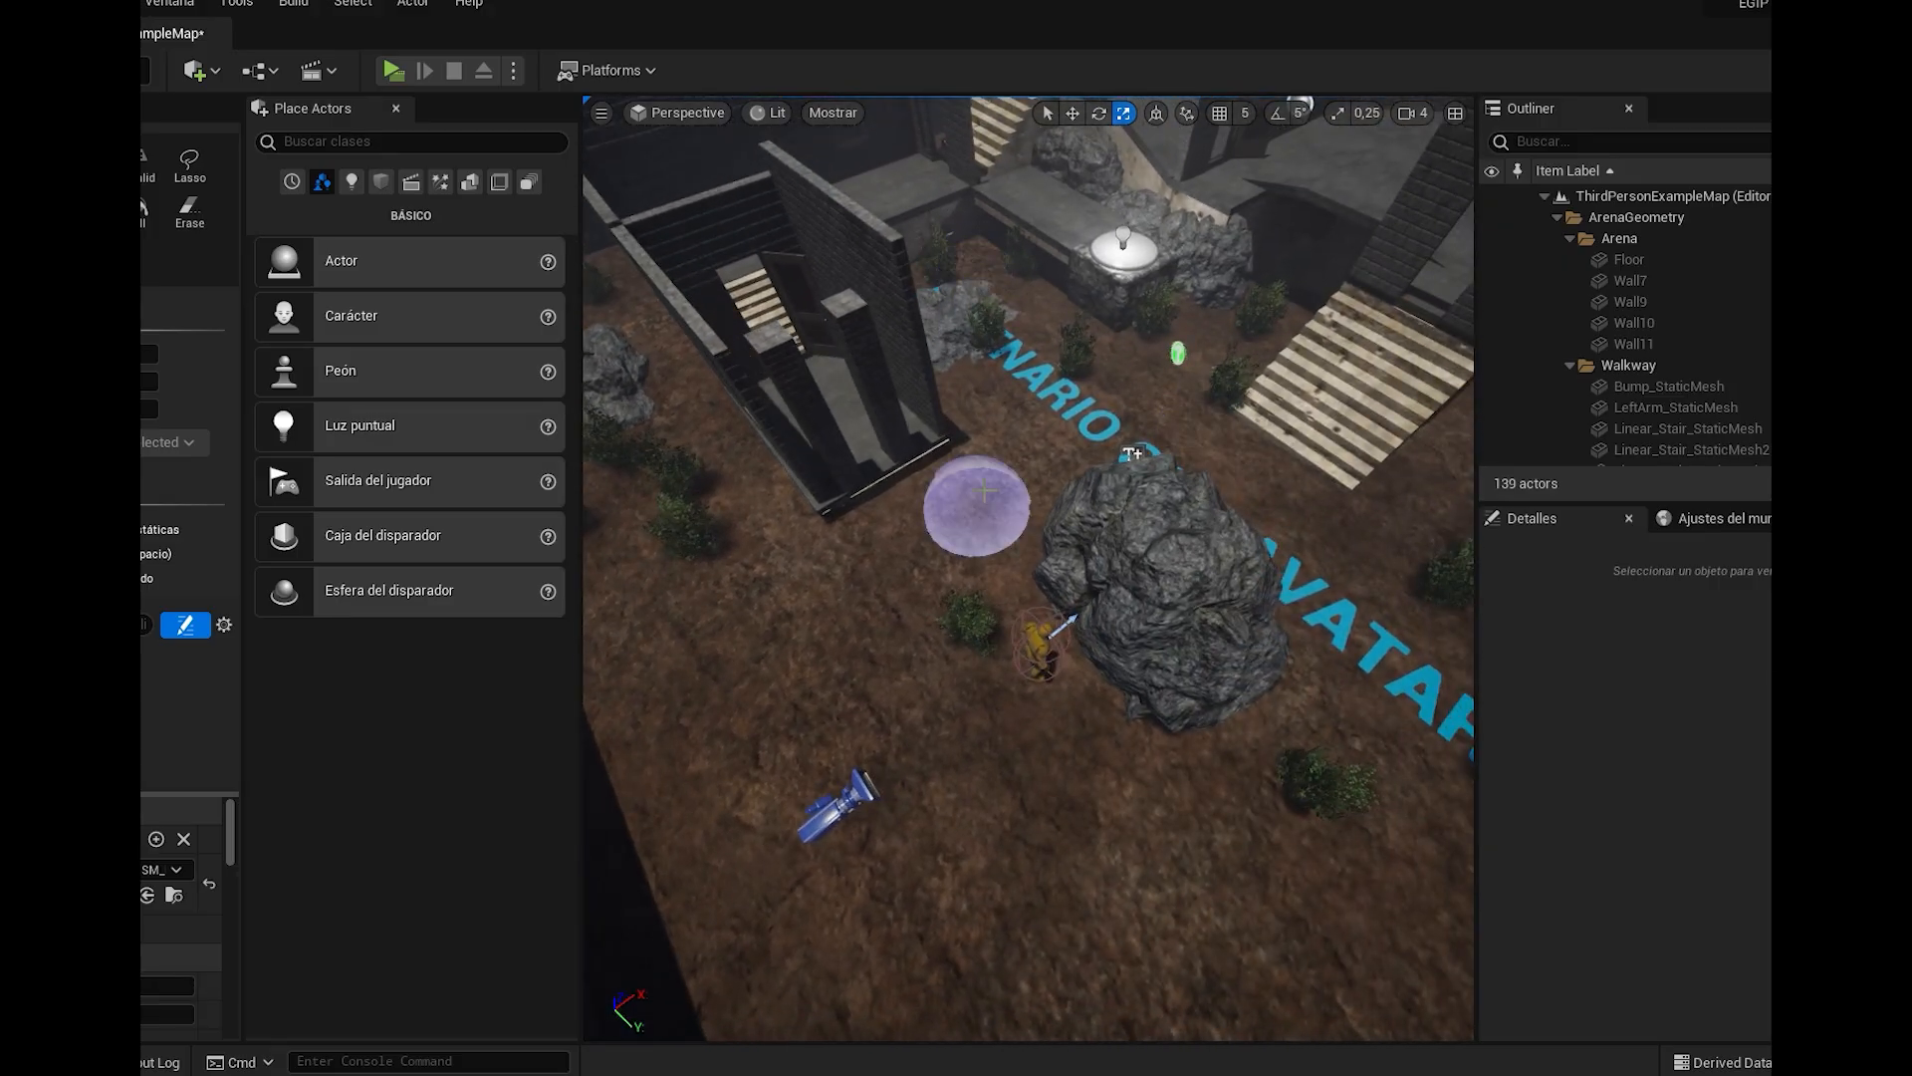
left_click(758, 659)
left_click(994, 765)
mouse_move(1085, 839)
right_mouse_down()
mouse_move(1255, 832)
mouse_move(1146, 777)
right_mouse_up()
left_click(1328, 669)
left_click(1320, 562)
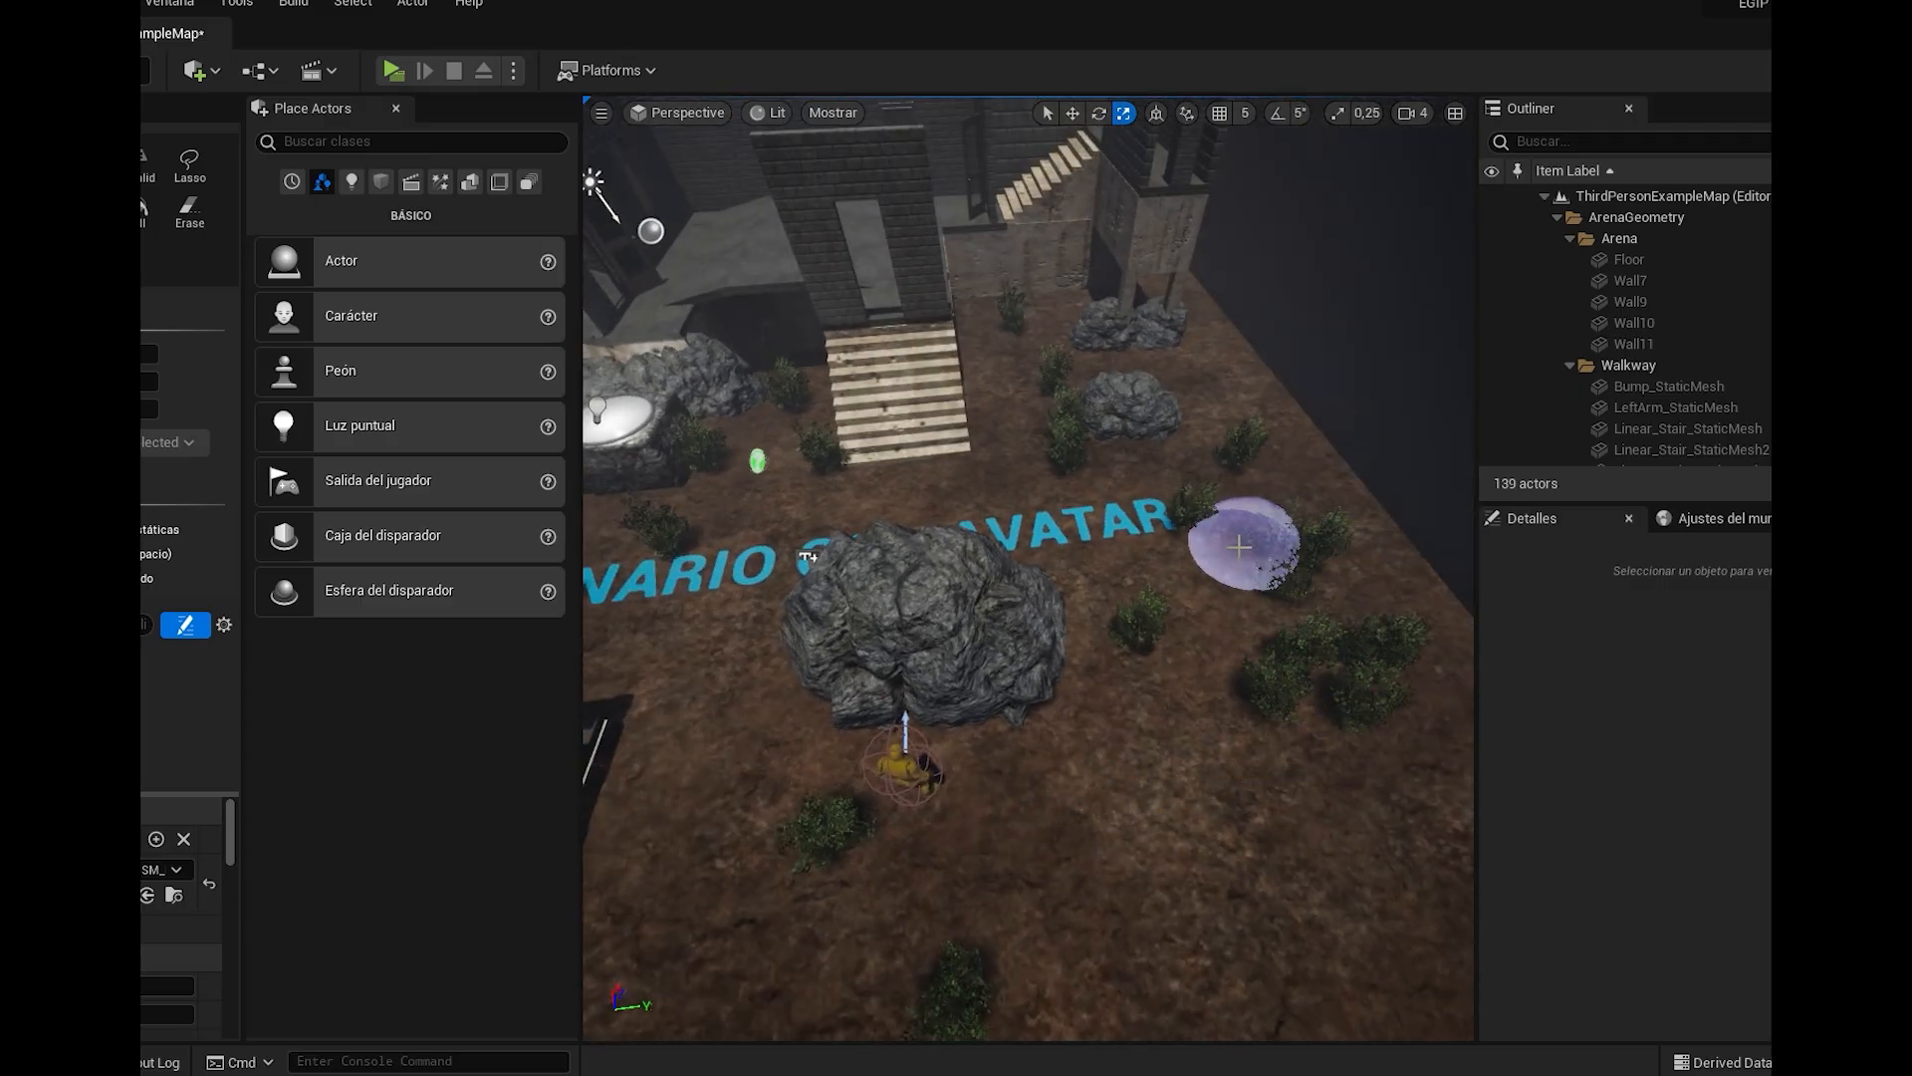
left_click(1035, 473)
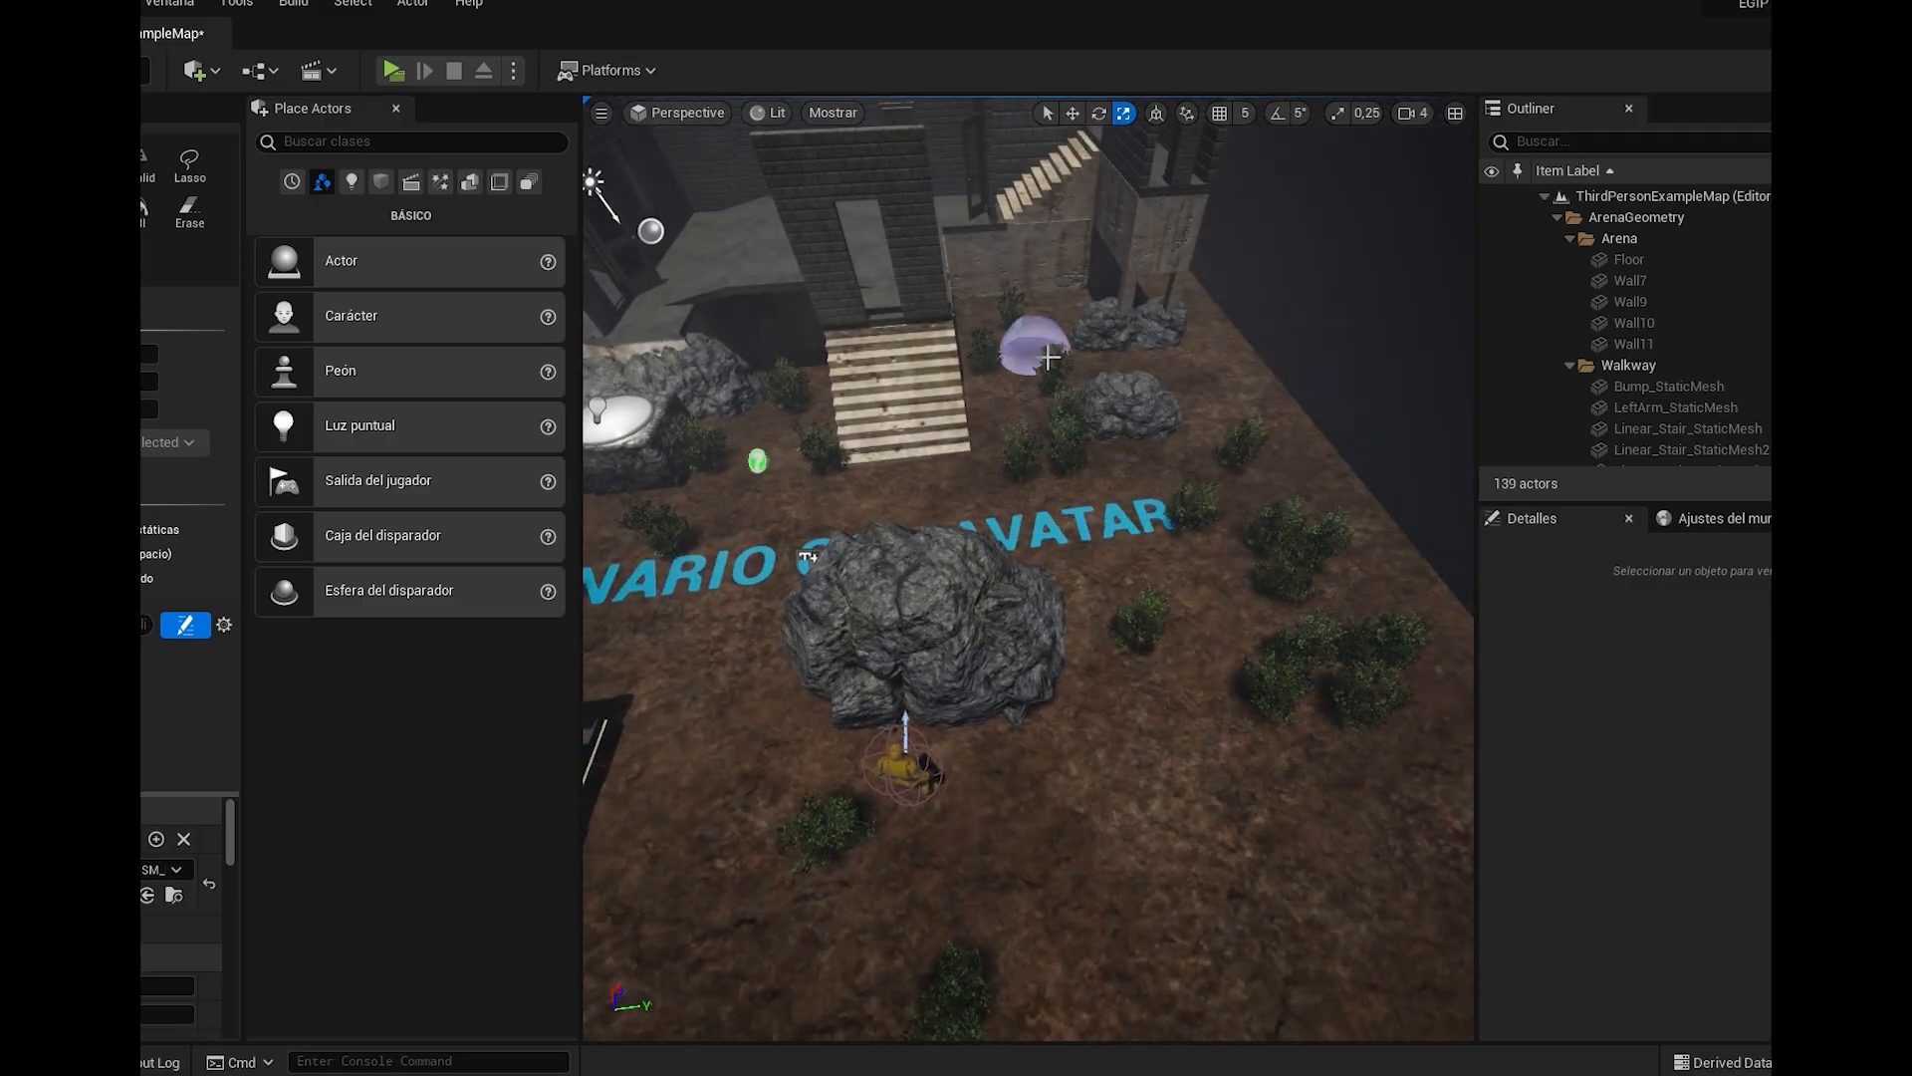
Paint SM_Bush foliage in the narrow dirt passage behind the ruined building, around its outer corner and towards the large rock
right_click_drag(1282, 430, 1095, 433)
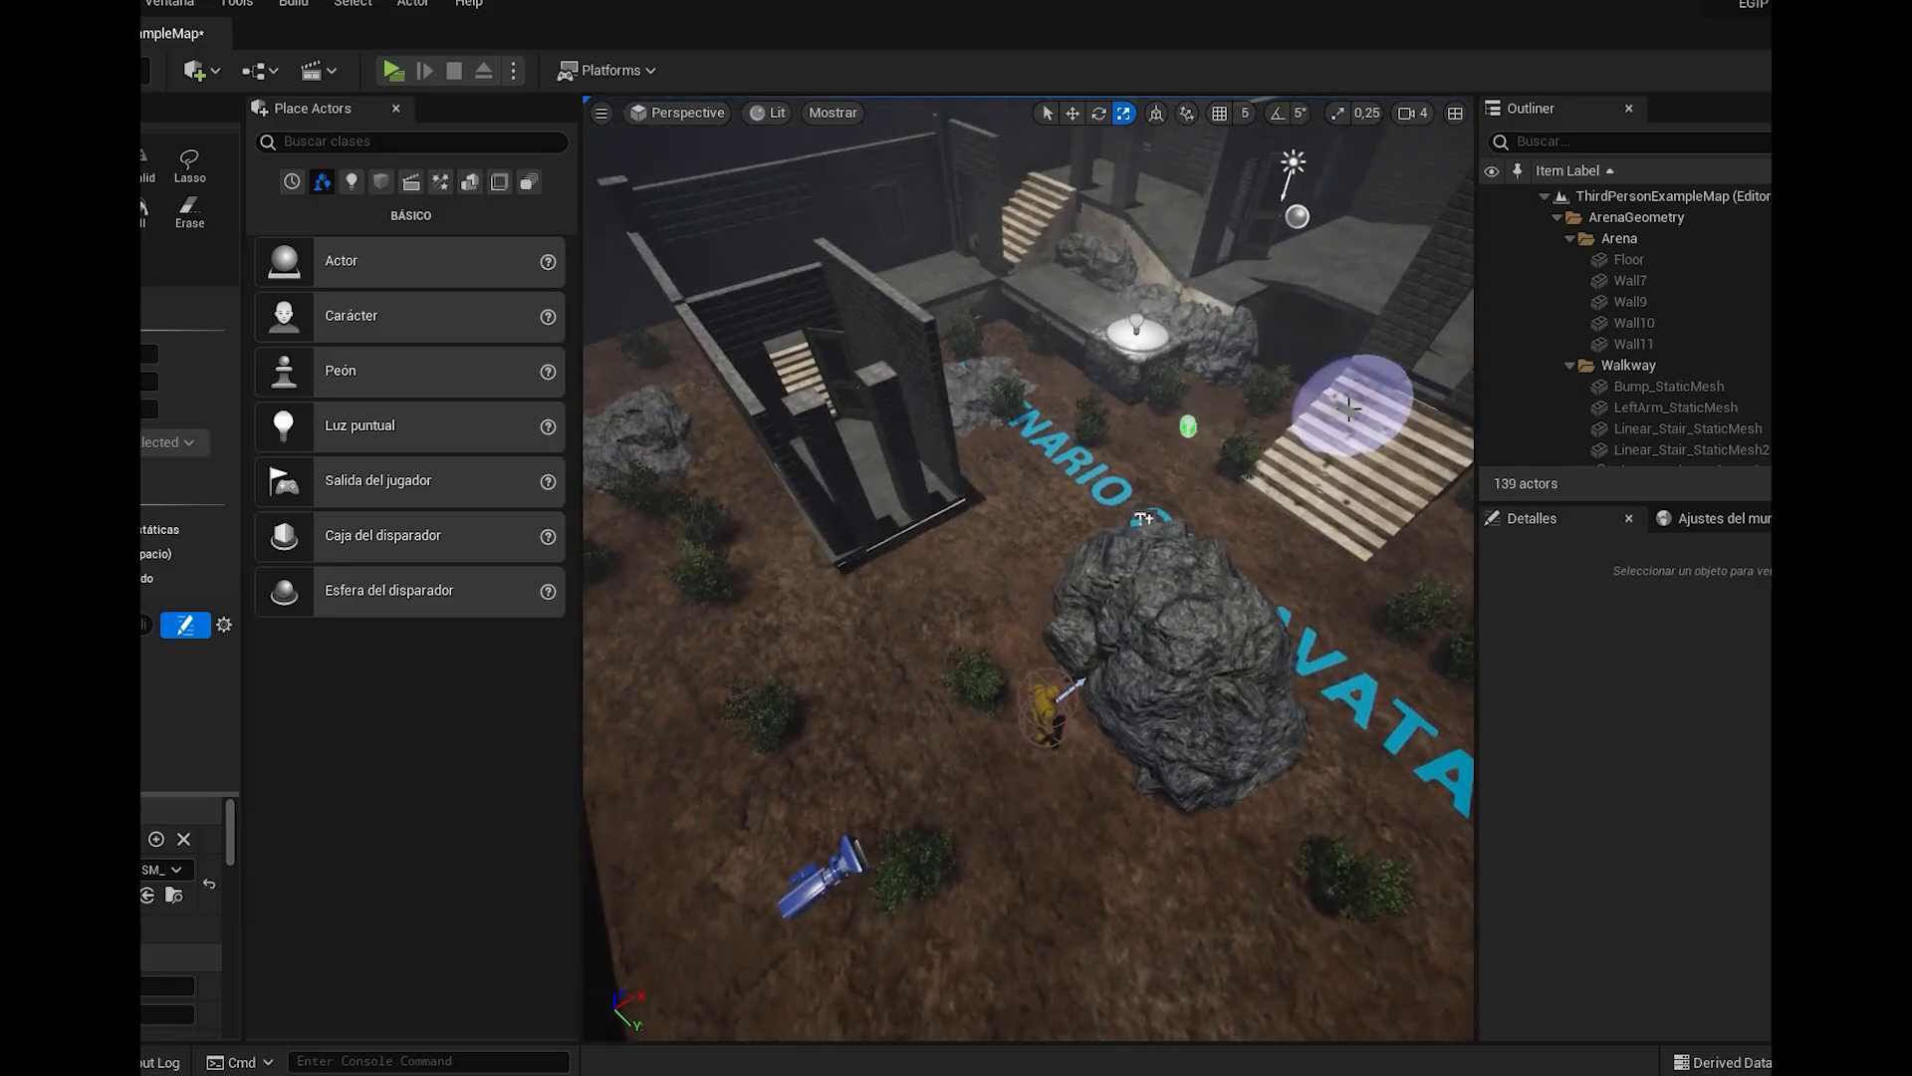
right_click_drag(1352, 406, 1425, 405)
right_click_drag(1139, 435, 1325, 439)
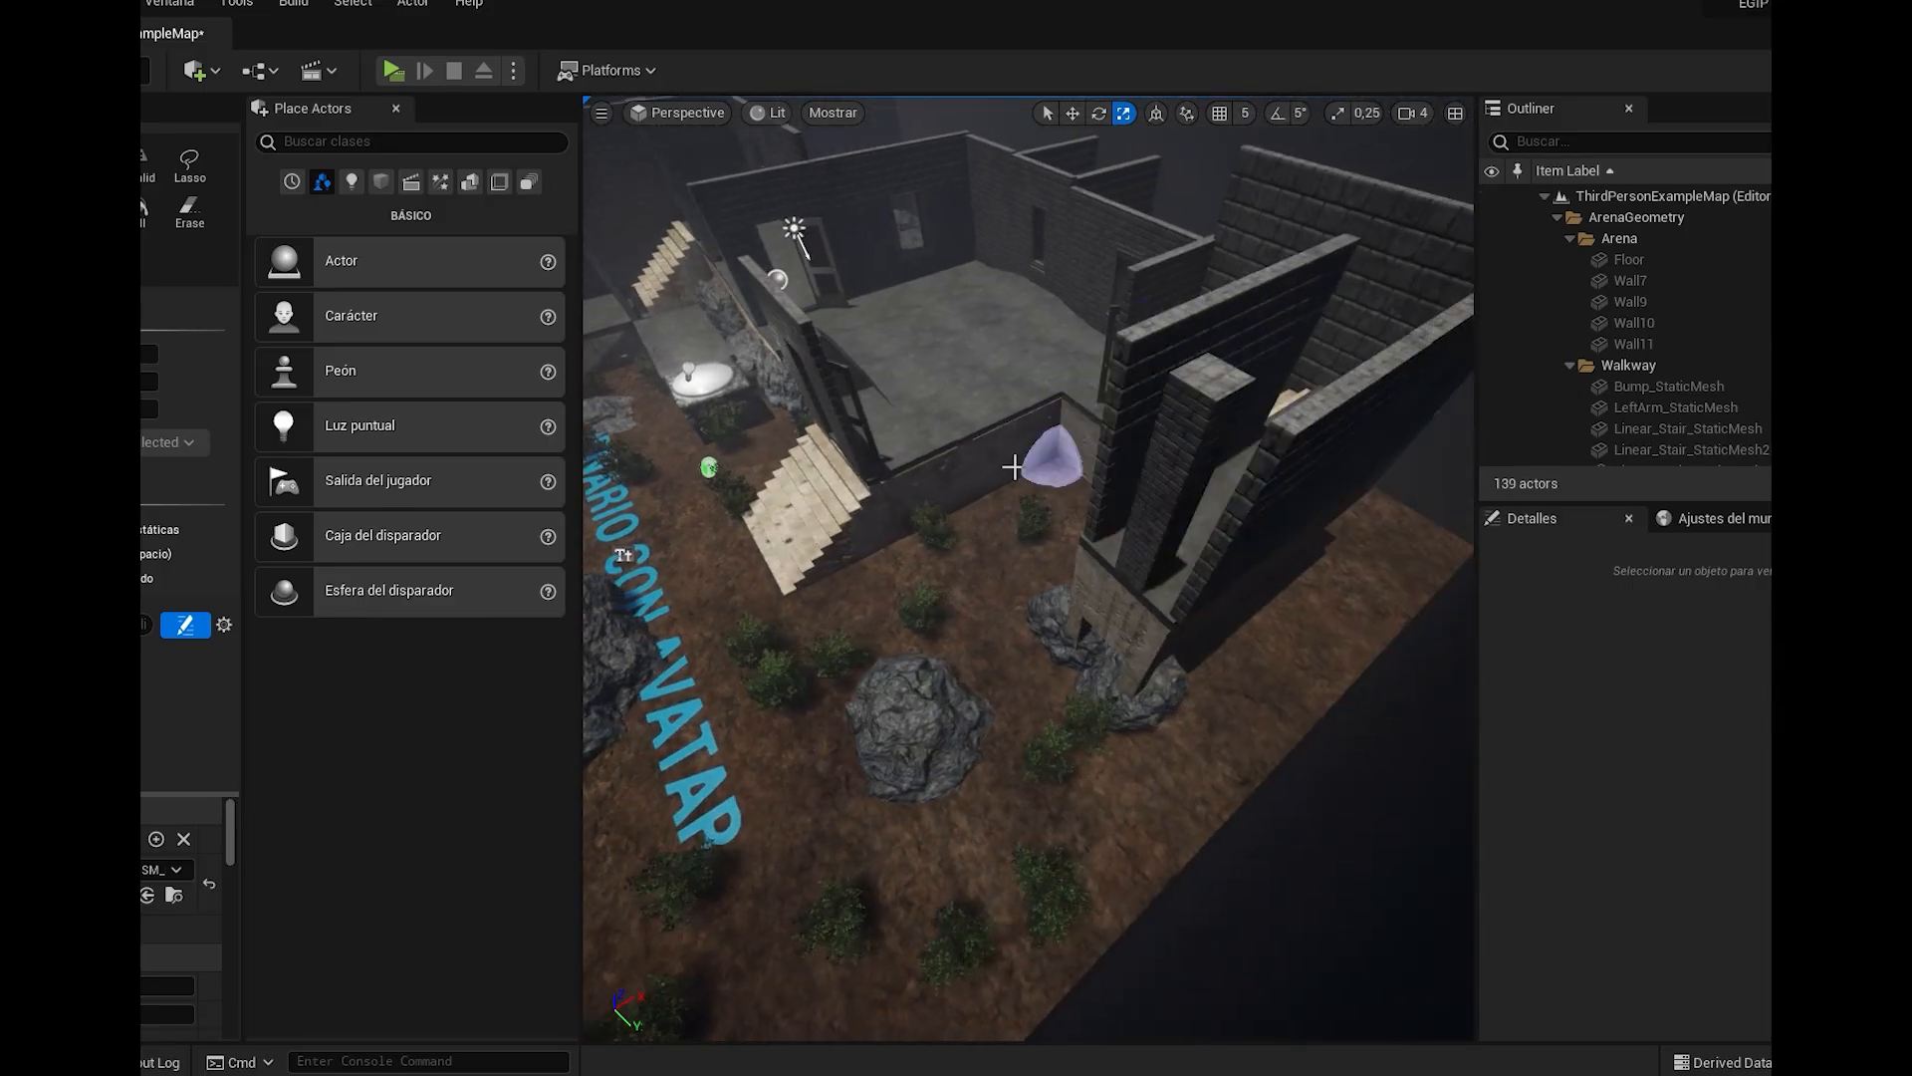
right_click_drag(867, 502, 1076, 497)
right_click_drag(835, 450, 668, 473)
right_click_drag(983, 398, 962, 395)
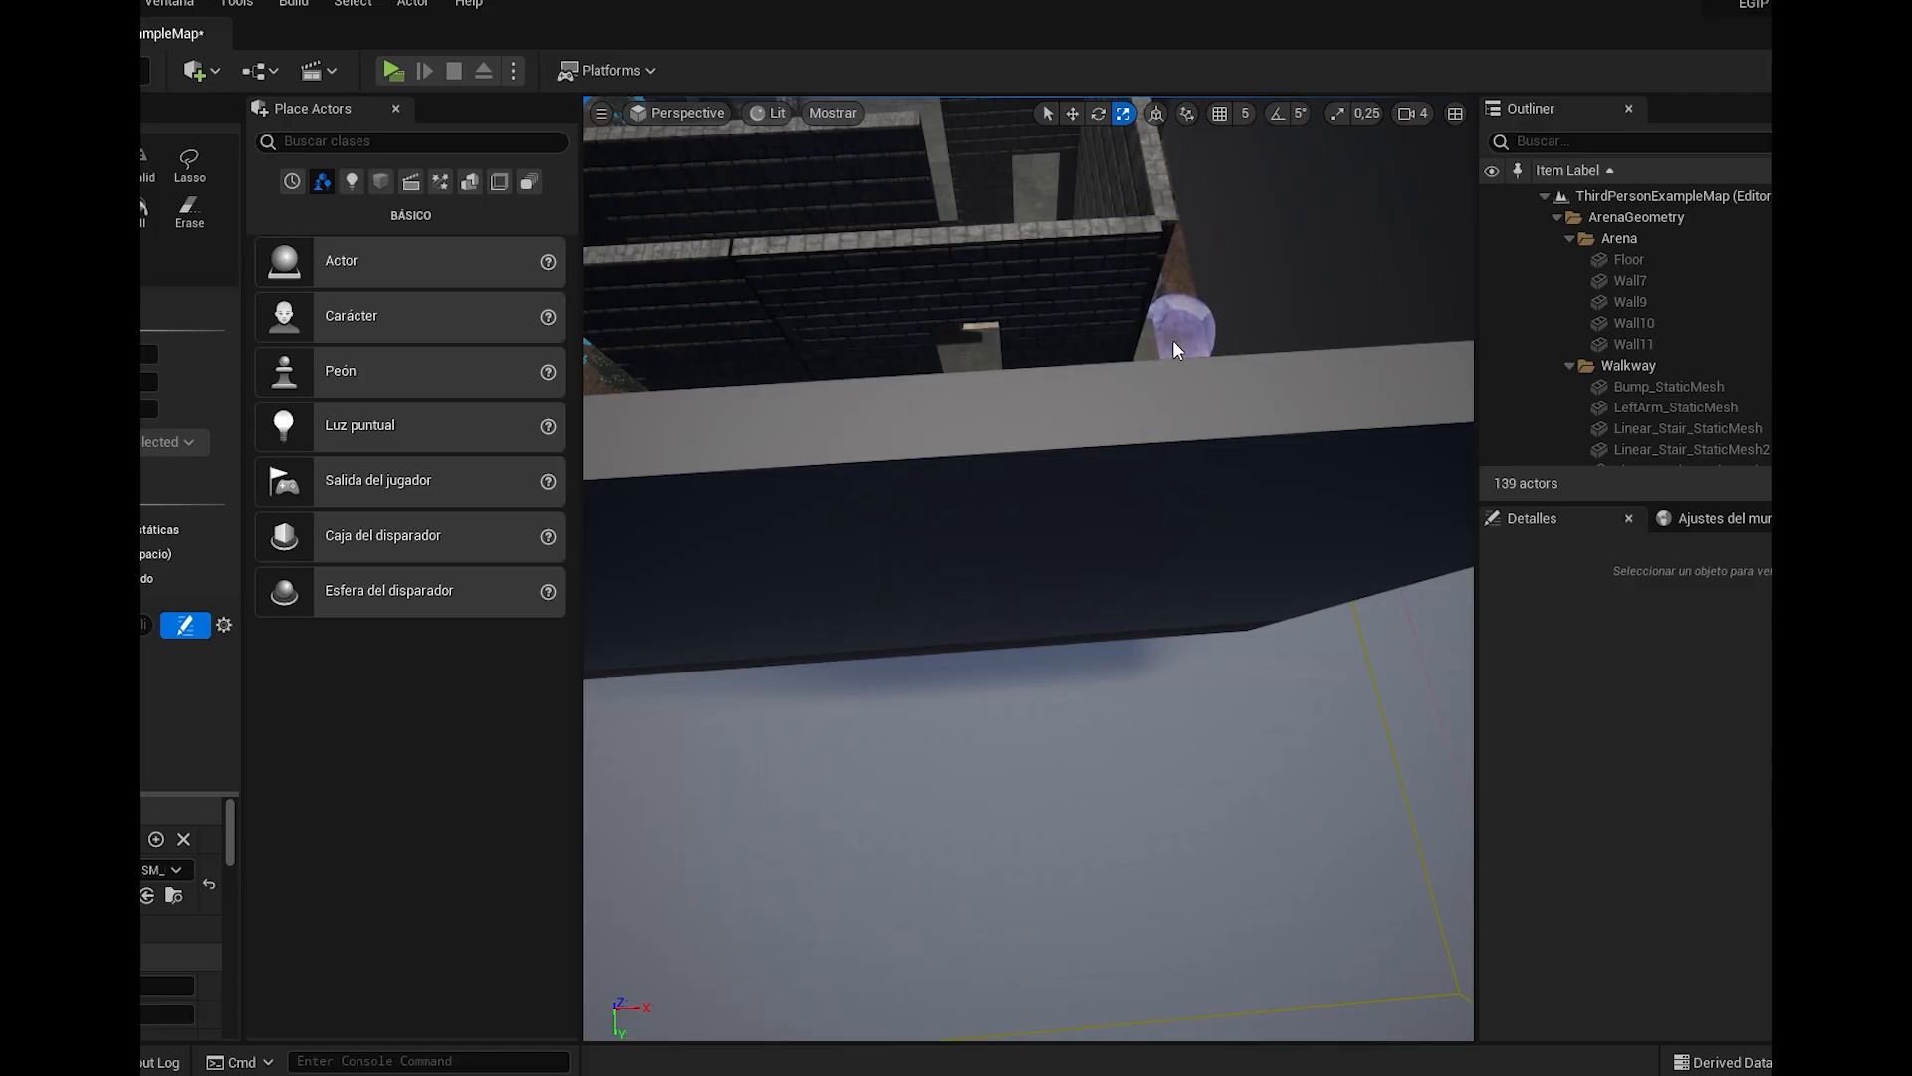
right_click_drag(952, 271, 776, 277)
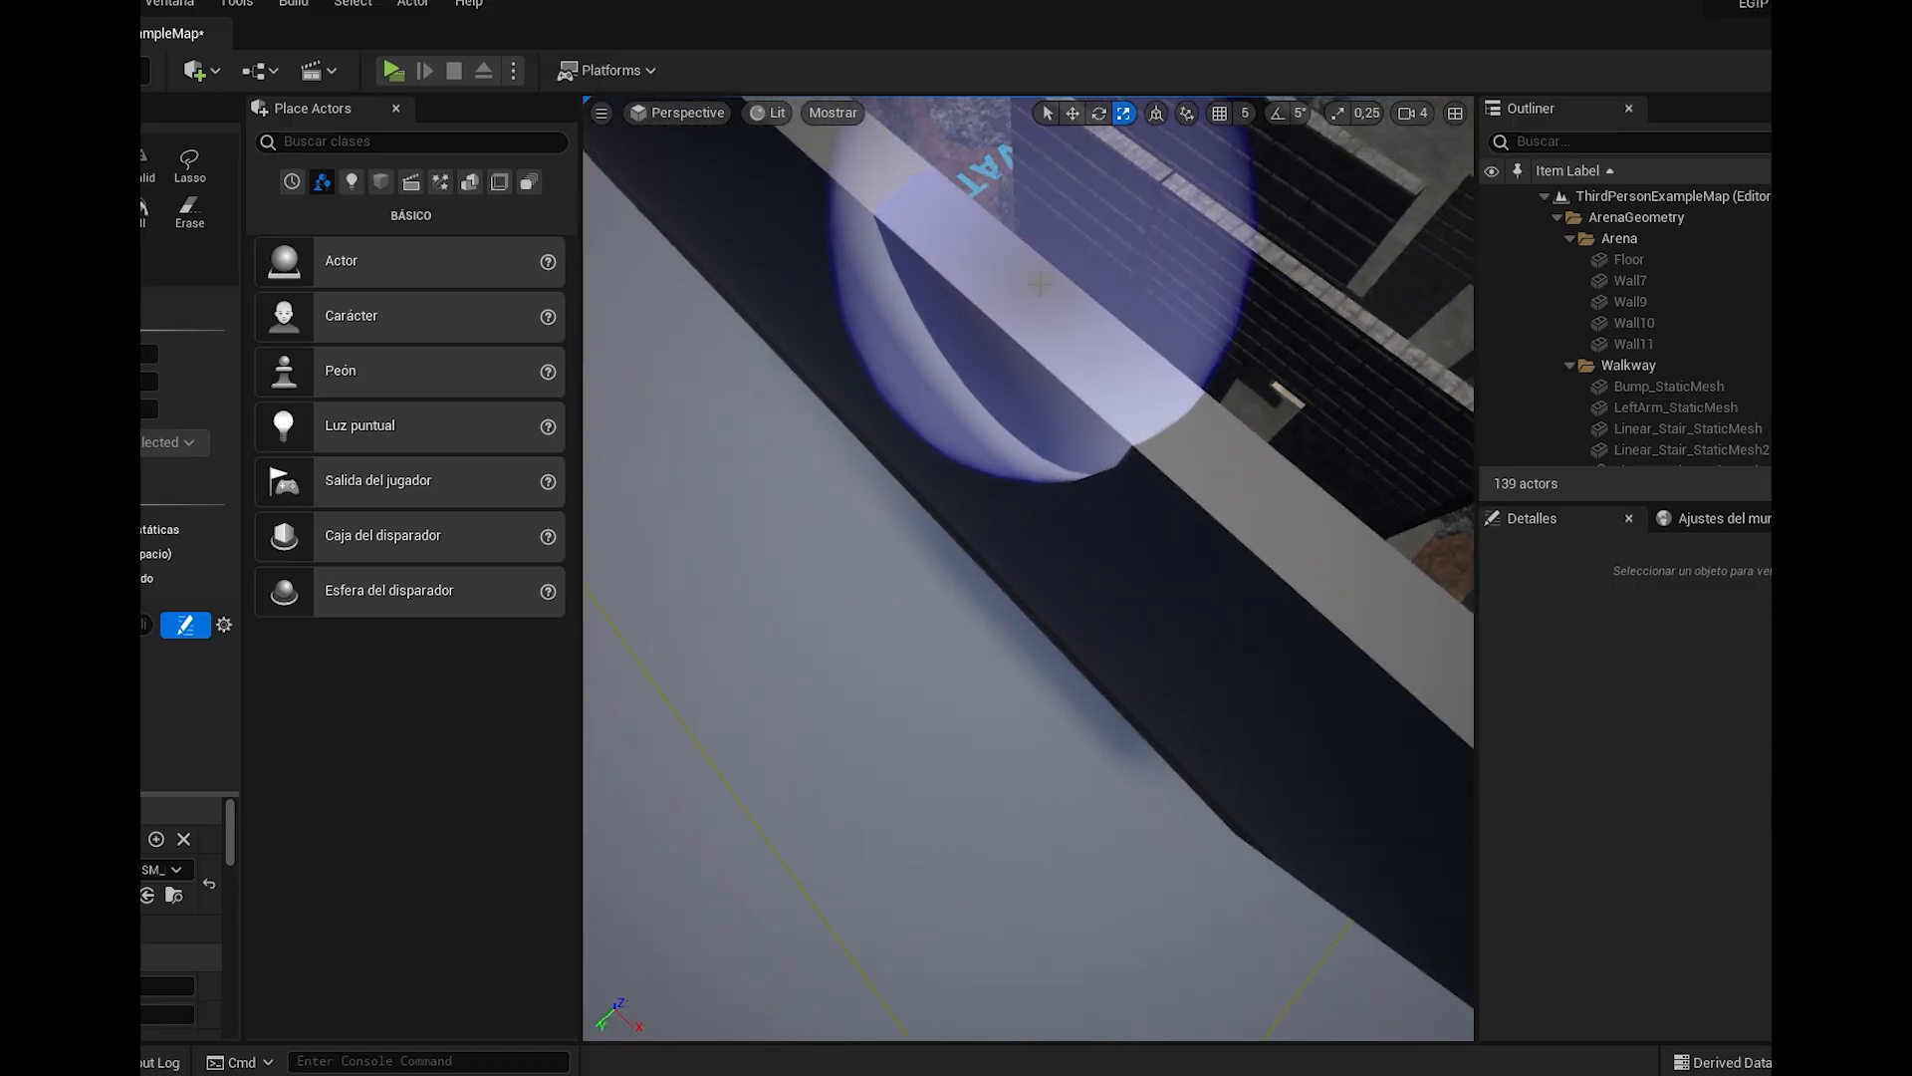
right_click_drag(1341, 237, 1415, 271)
left_click(1195, 564)
left_click(1099, 643)
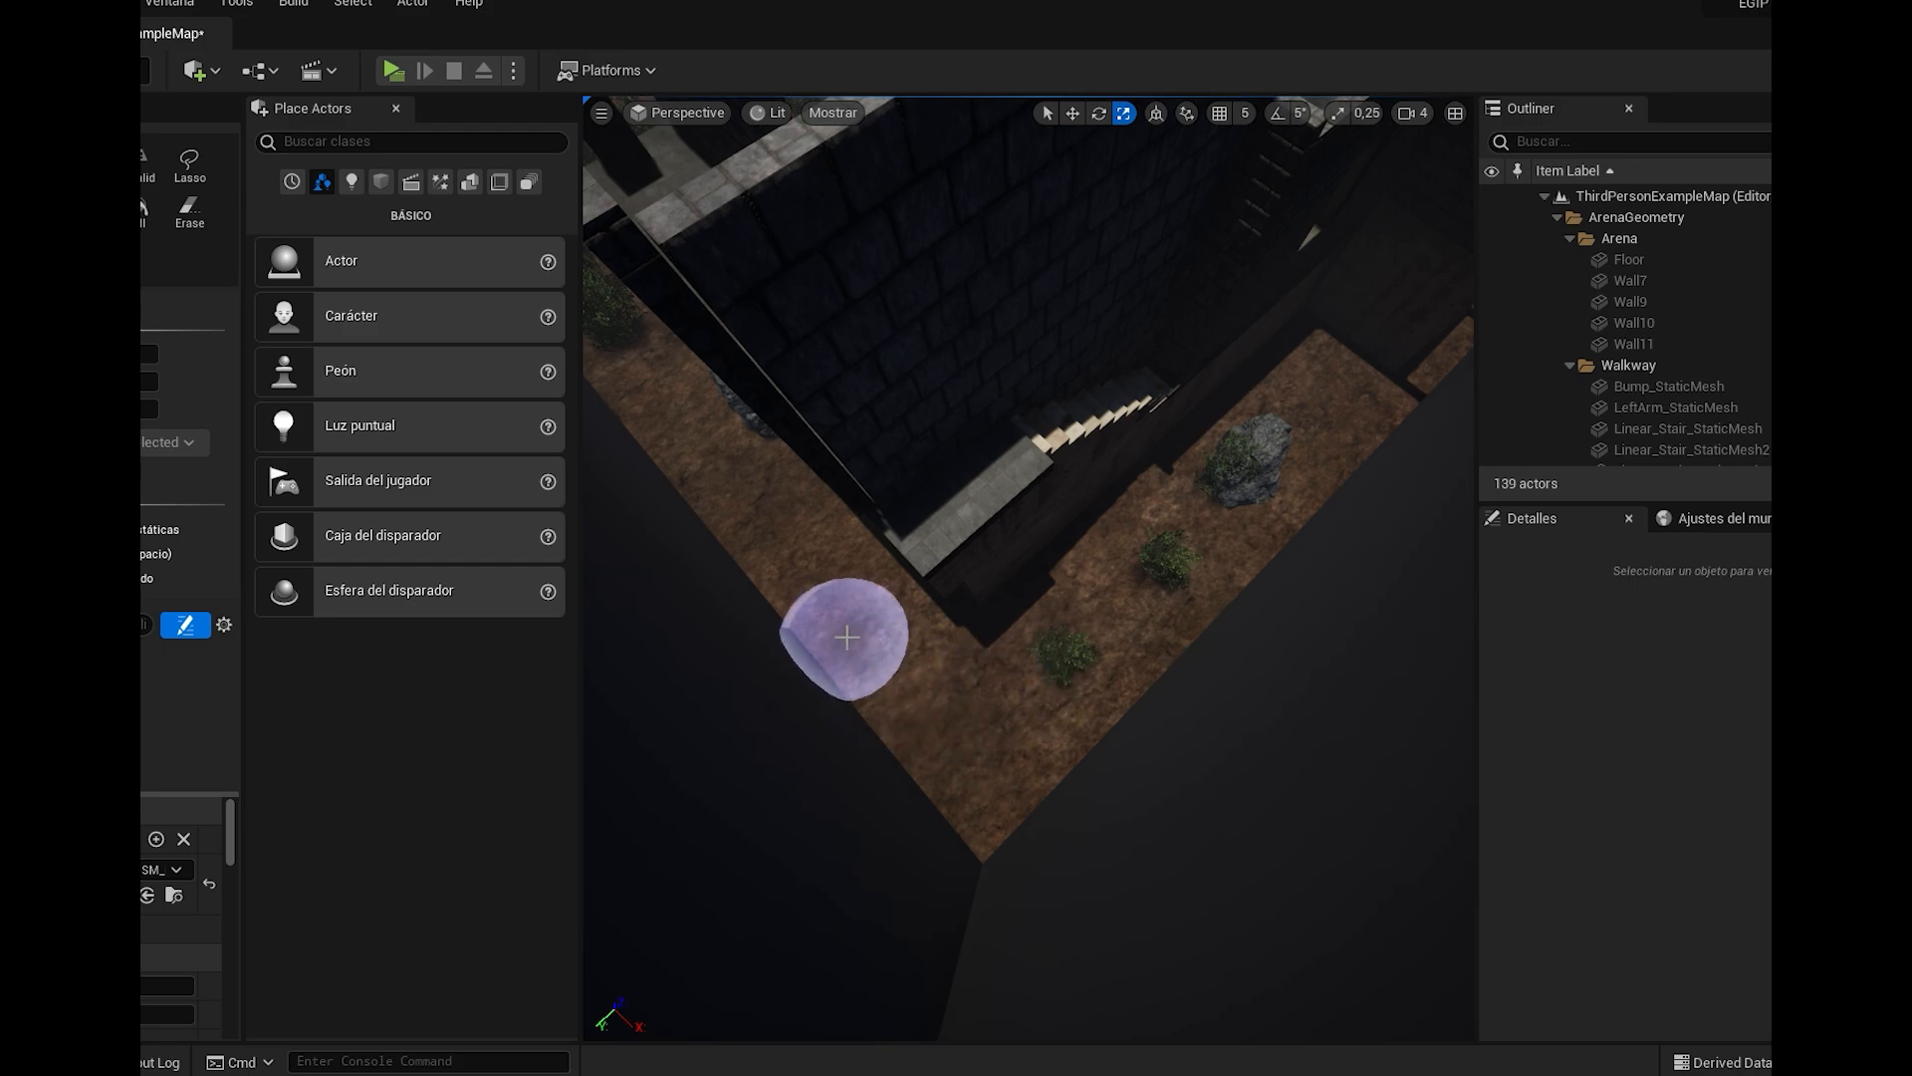
mouse_move(1349, 341)
right_mouse_down()
mouse_move(1409, 303)
mouse_move(1374, 224)
mouse_move(1369, 309)
mouse_move(1333, 328)
mouse_move(1345, 337)
right_mouse_up()
mouse_move(1295, 669)
left_mouse_down()
mouse_move(1096, 832)
mouse_move(1079, 683)
mouse_move(1135, 901)
left_mouse_up()
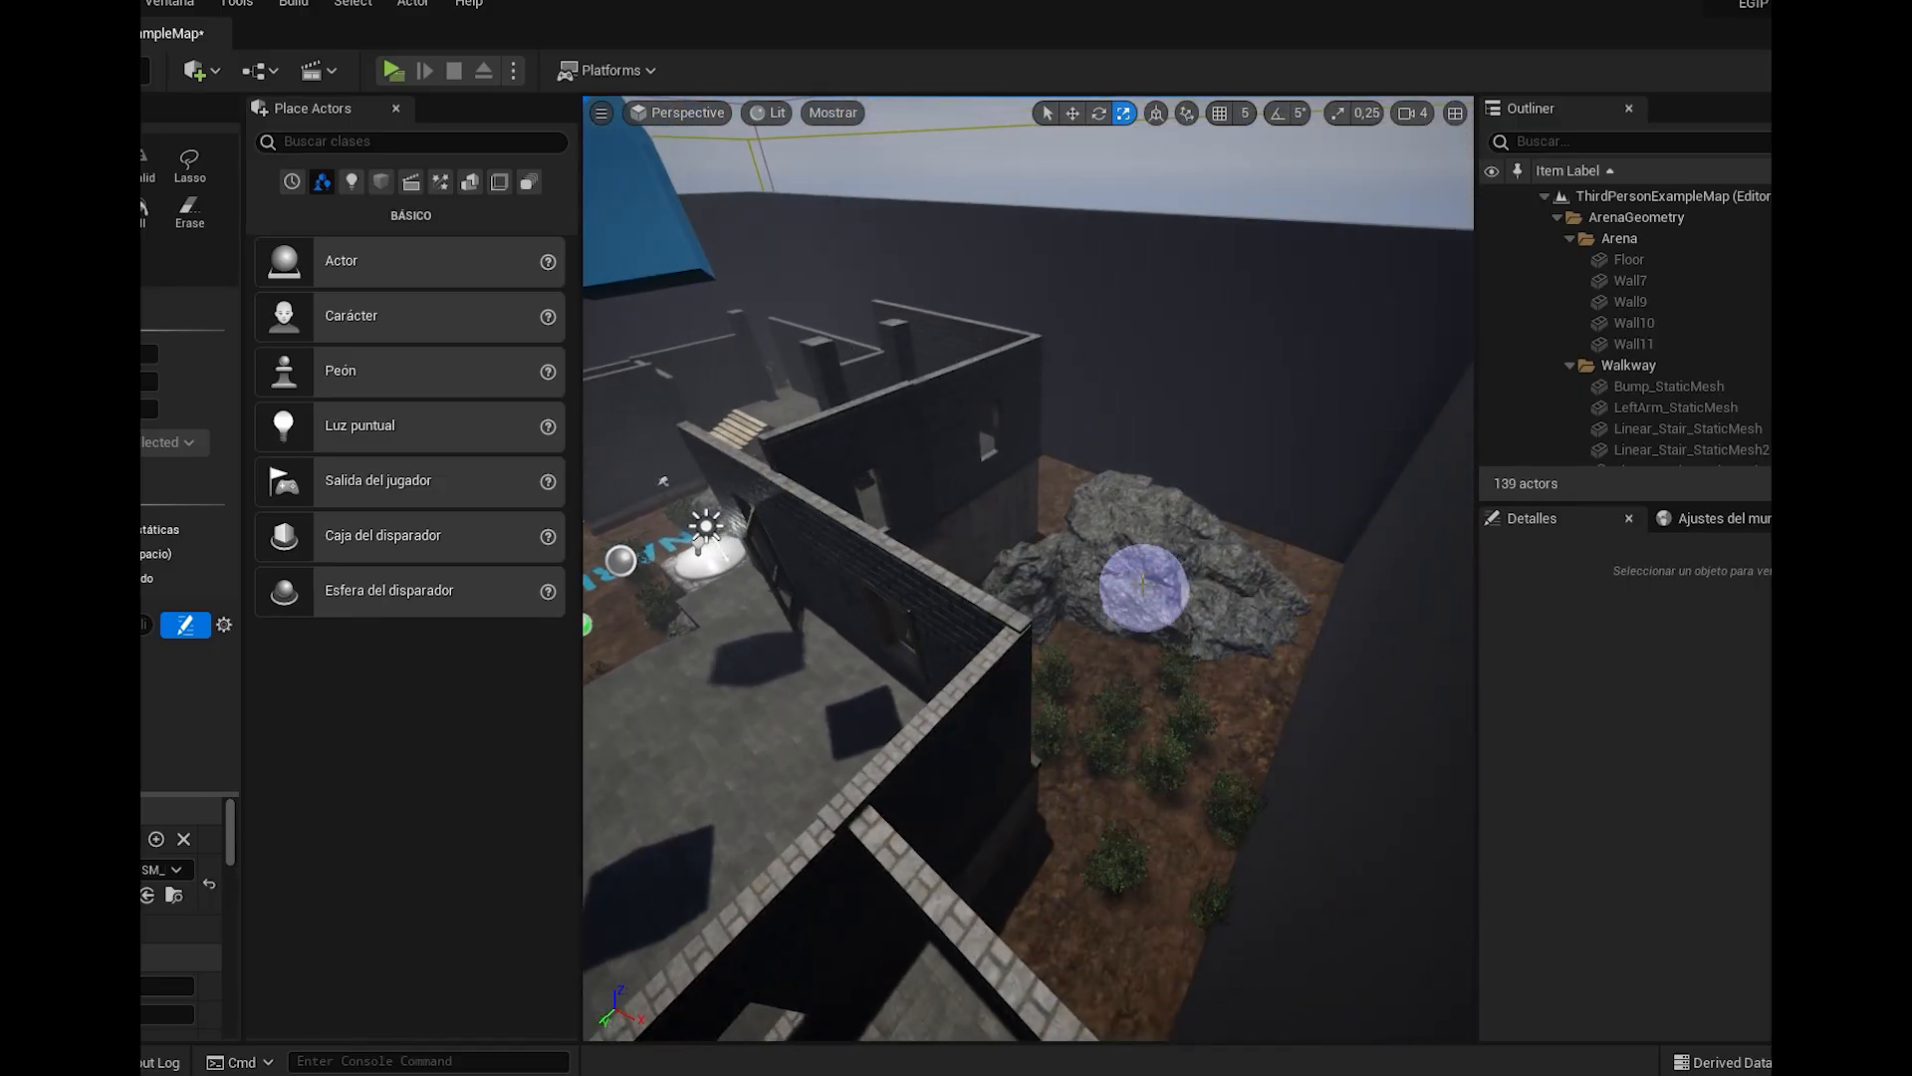
Examine the bush coverage from above along the outer passages, around the large rocks and in the courtyard
mouse_move(853, 439)
right_mouse_down()
mouse_move(1120, 414)
mouse_move(1082, 356)
mouse_move(1094, 303)
right_mouse_up()
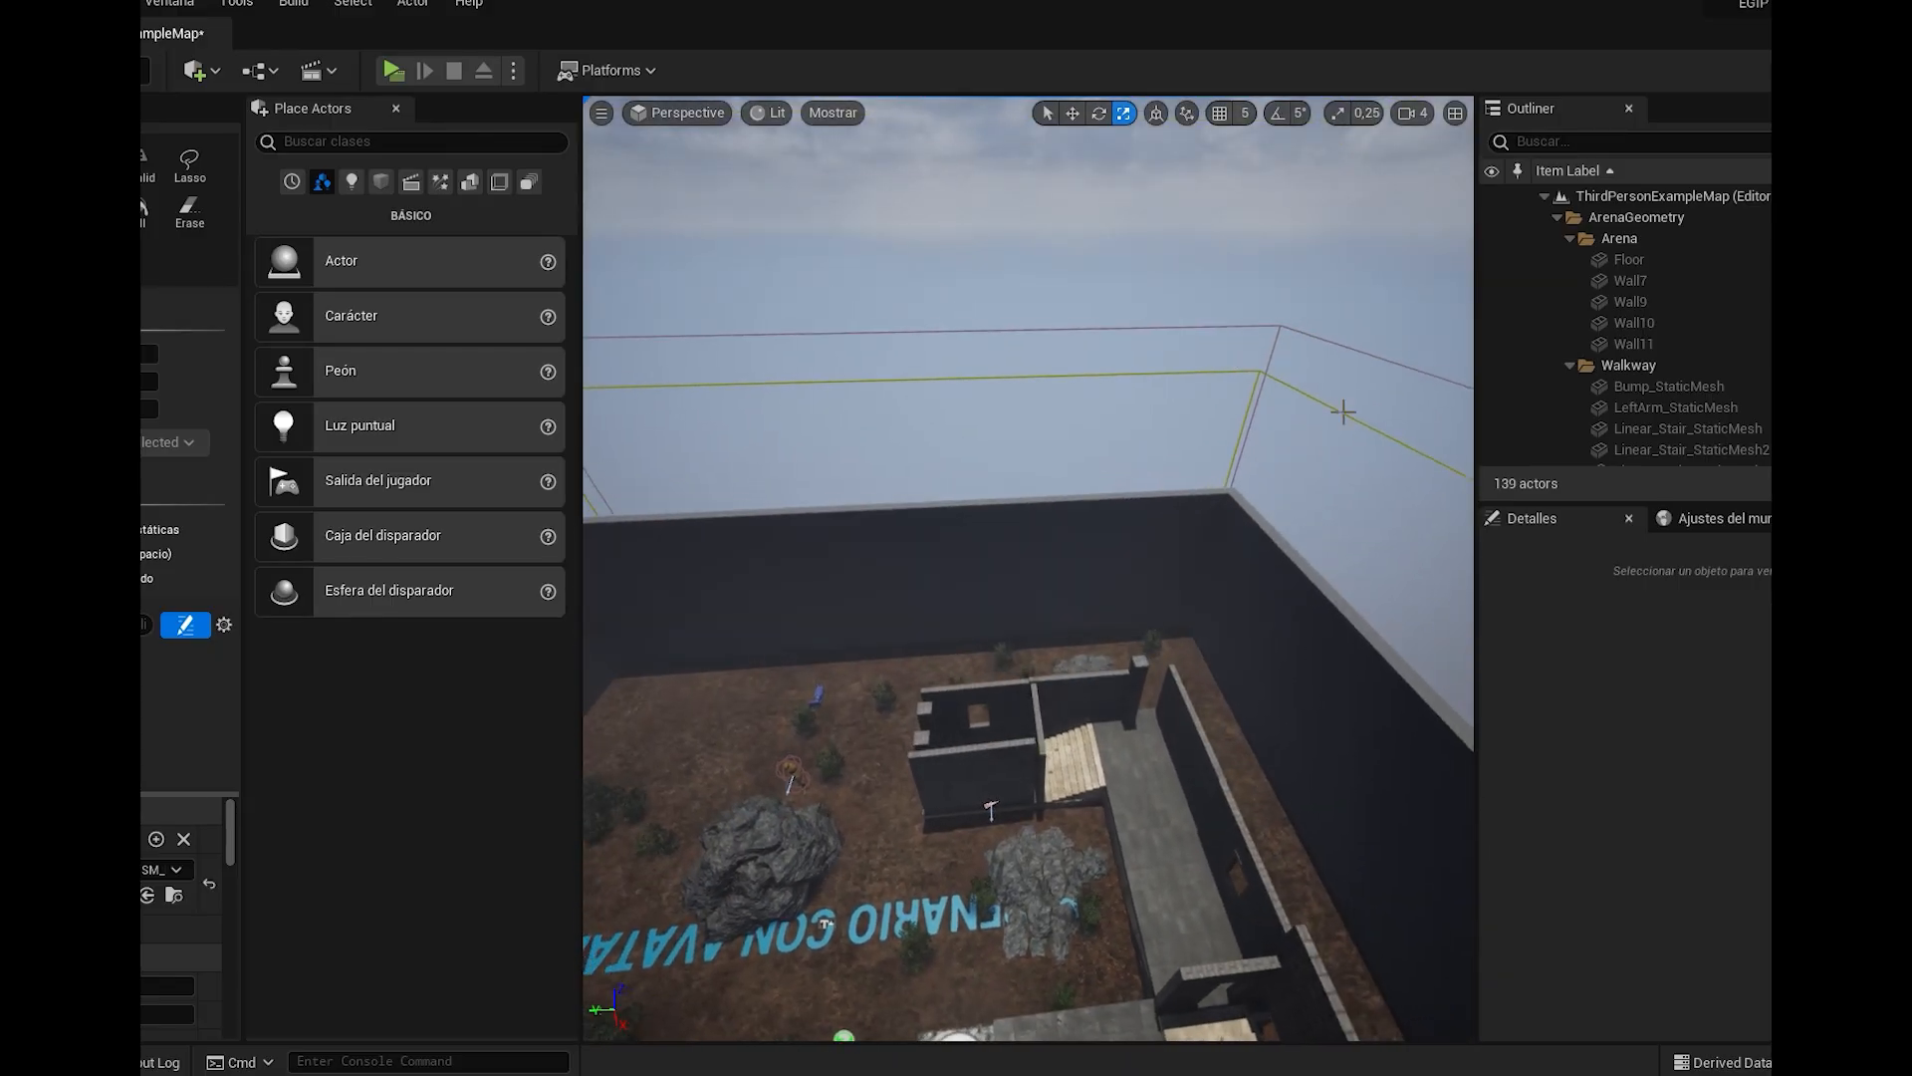
right_click_drag(1340, 756, 1175, 772)
middle_click_drag(1340, 756, 1374, 785)
scroll(1376, 787, "down", 5)
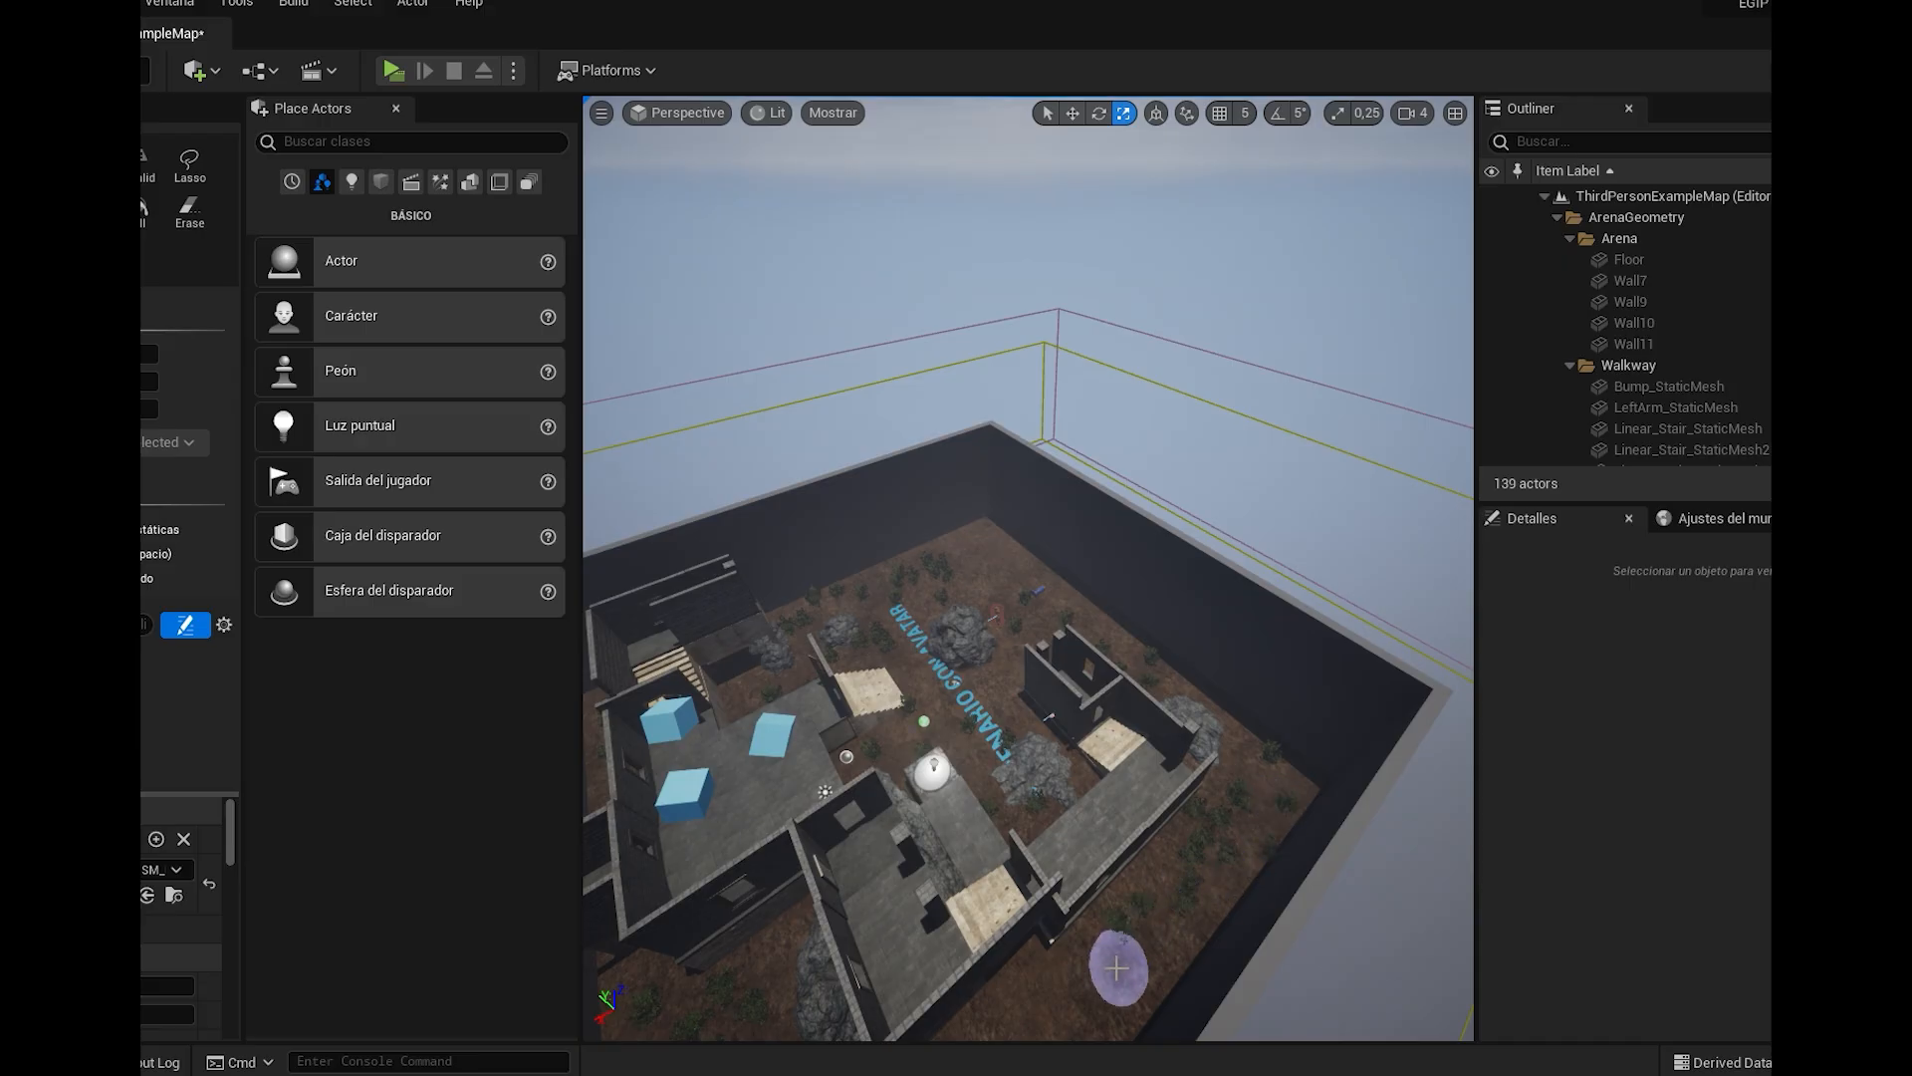
right_click_drag(1096, 940, 951, 931)
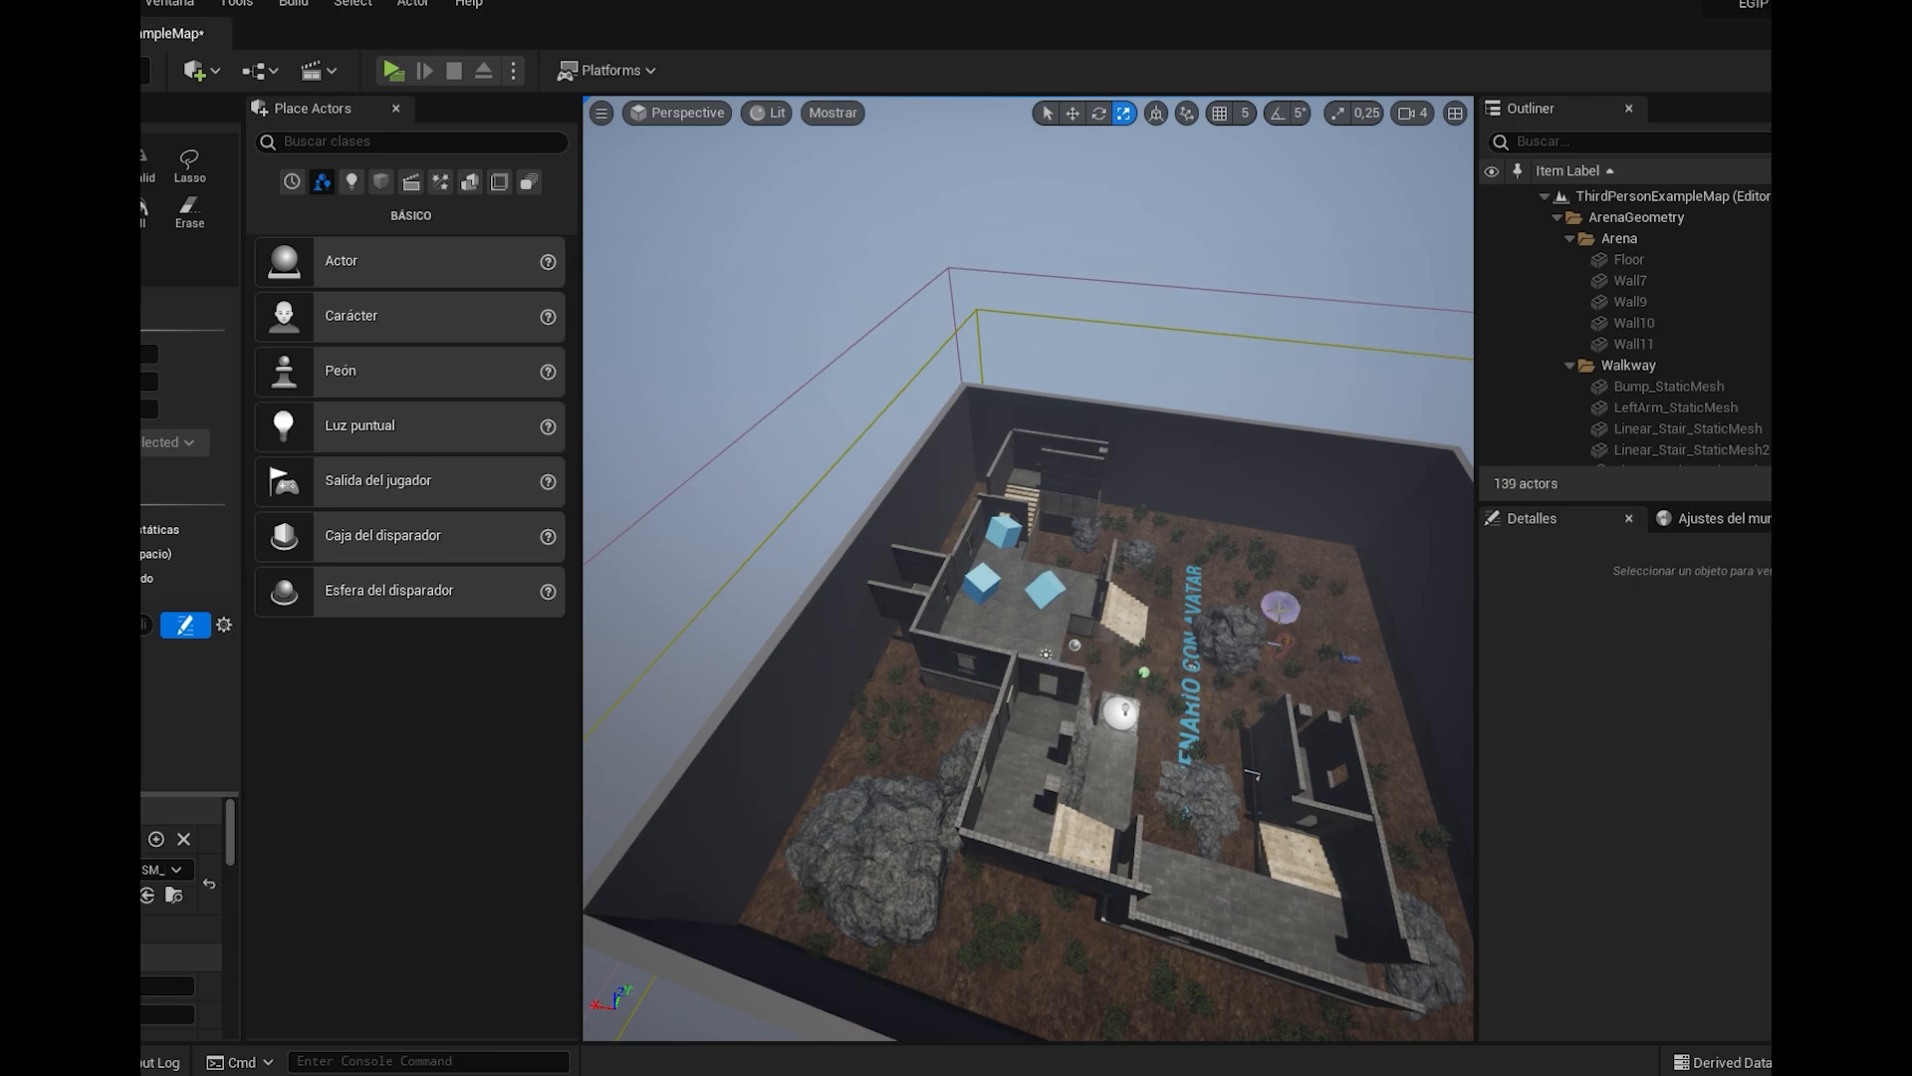
right_click_drag(1329, 597, 1210, 600)
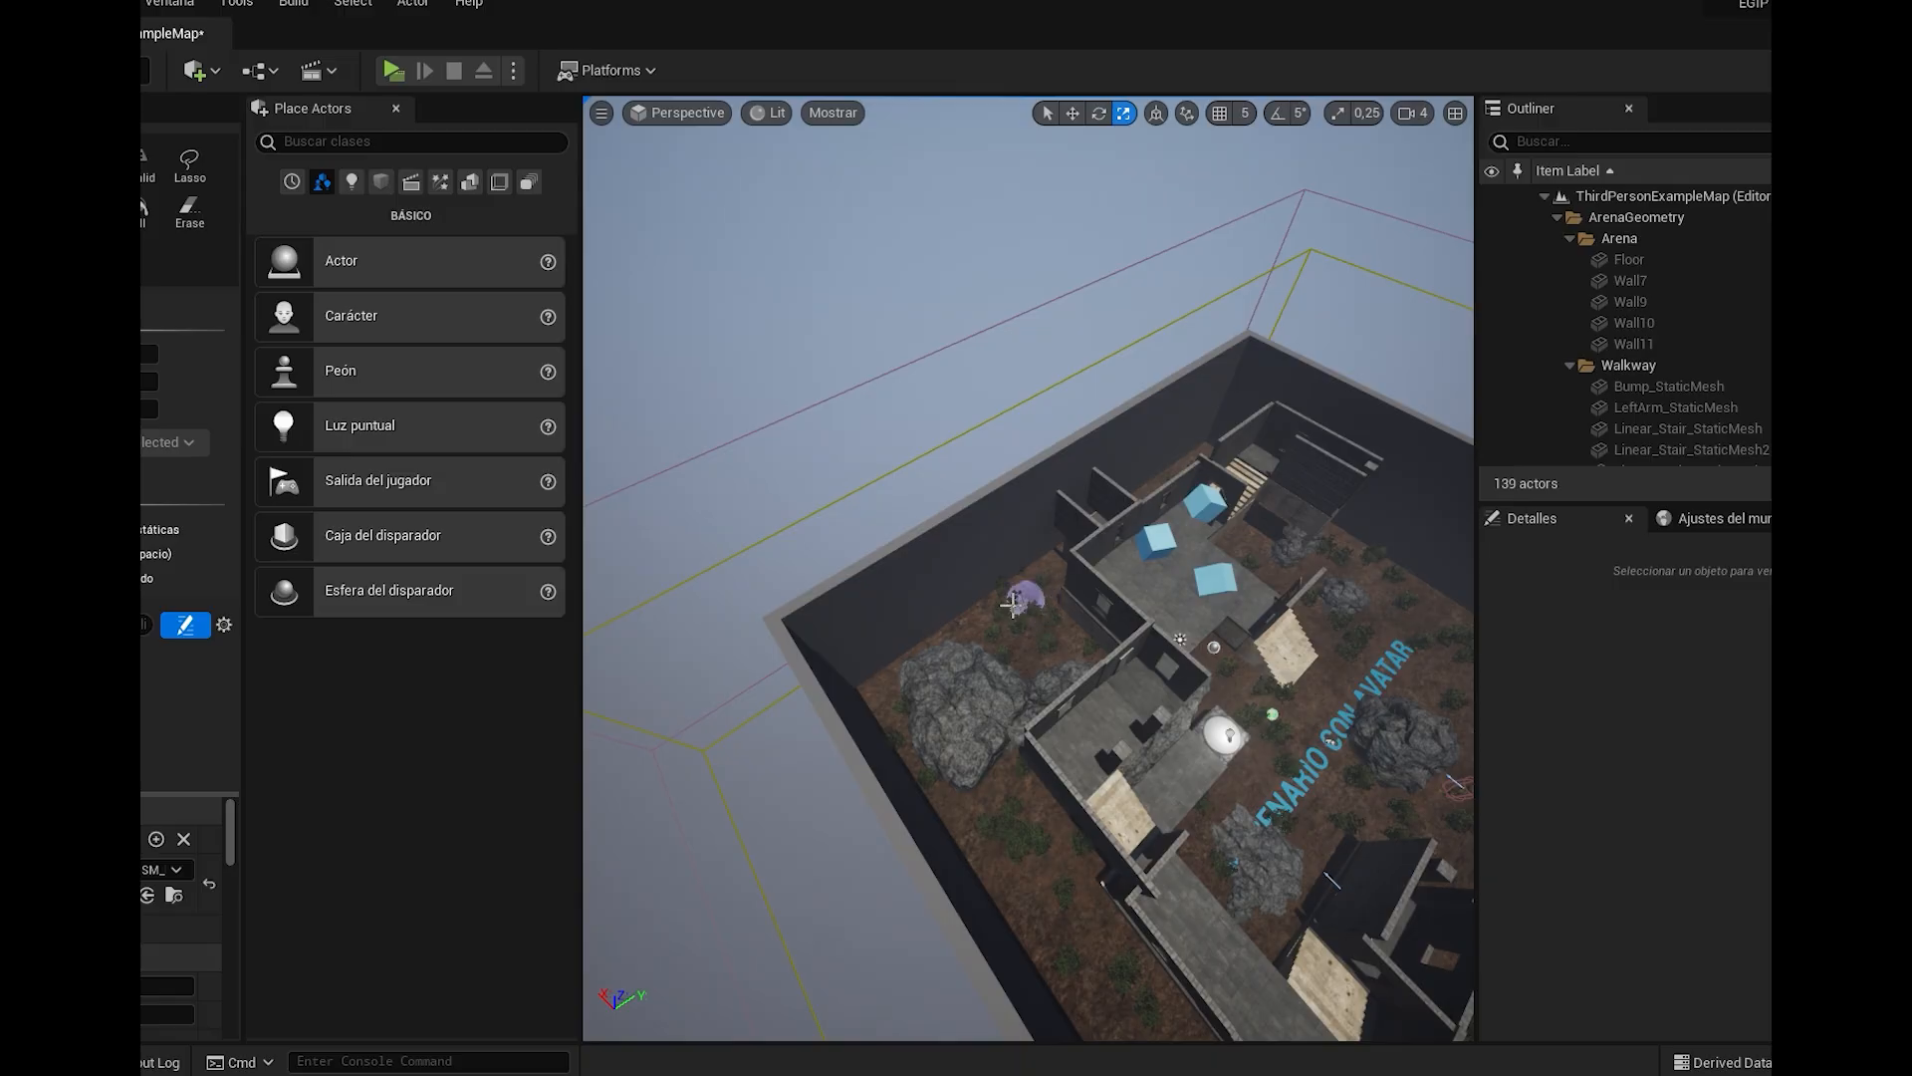
right_click_drag(1318, 688, 1494, 688)
scroll(1238, 617, "up", 5)
scroll(1192, 481, "up", 5)
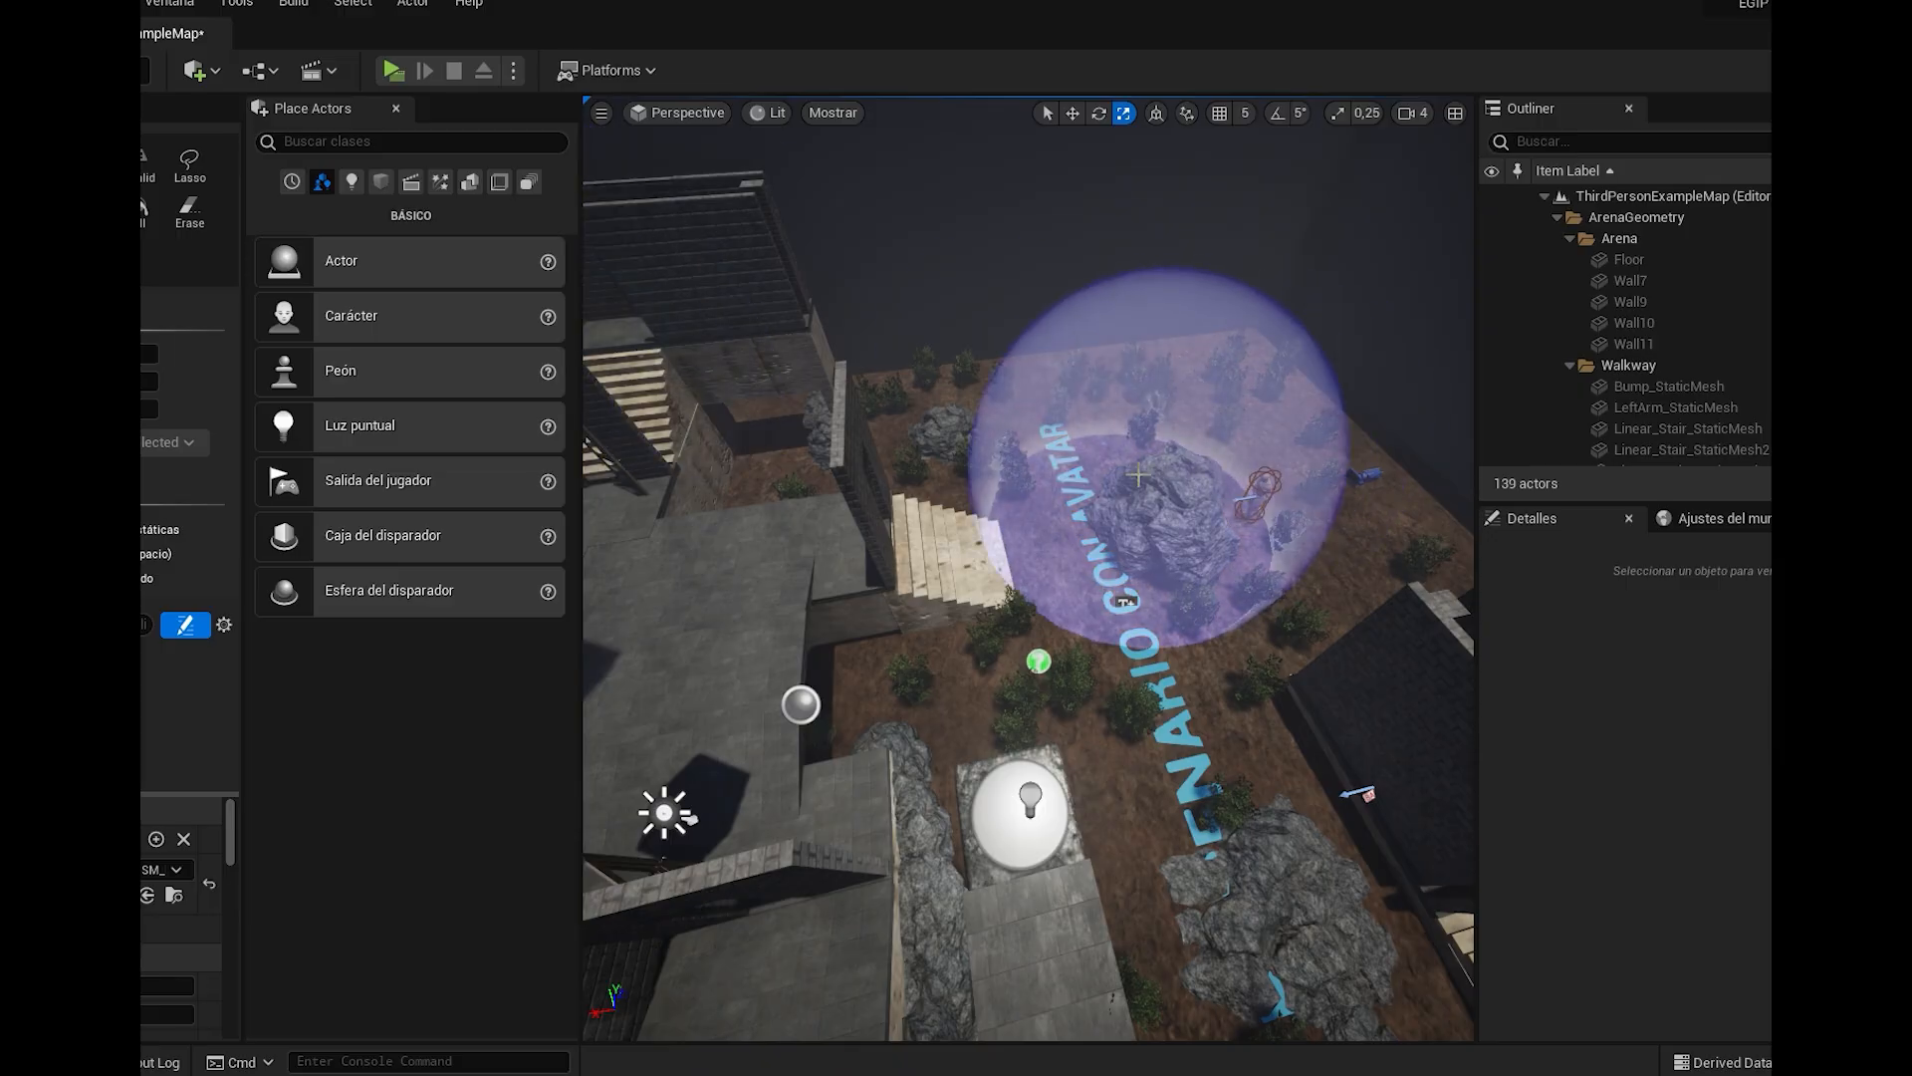
right_click_drag(1359, 416, 1235, 488)
scroll(1245, 531, "down", 5)
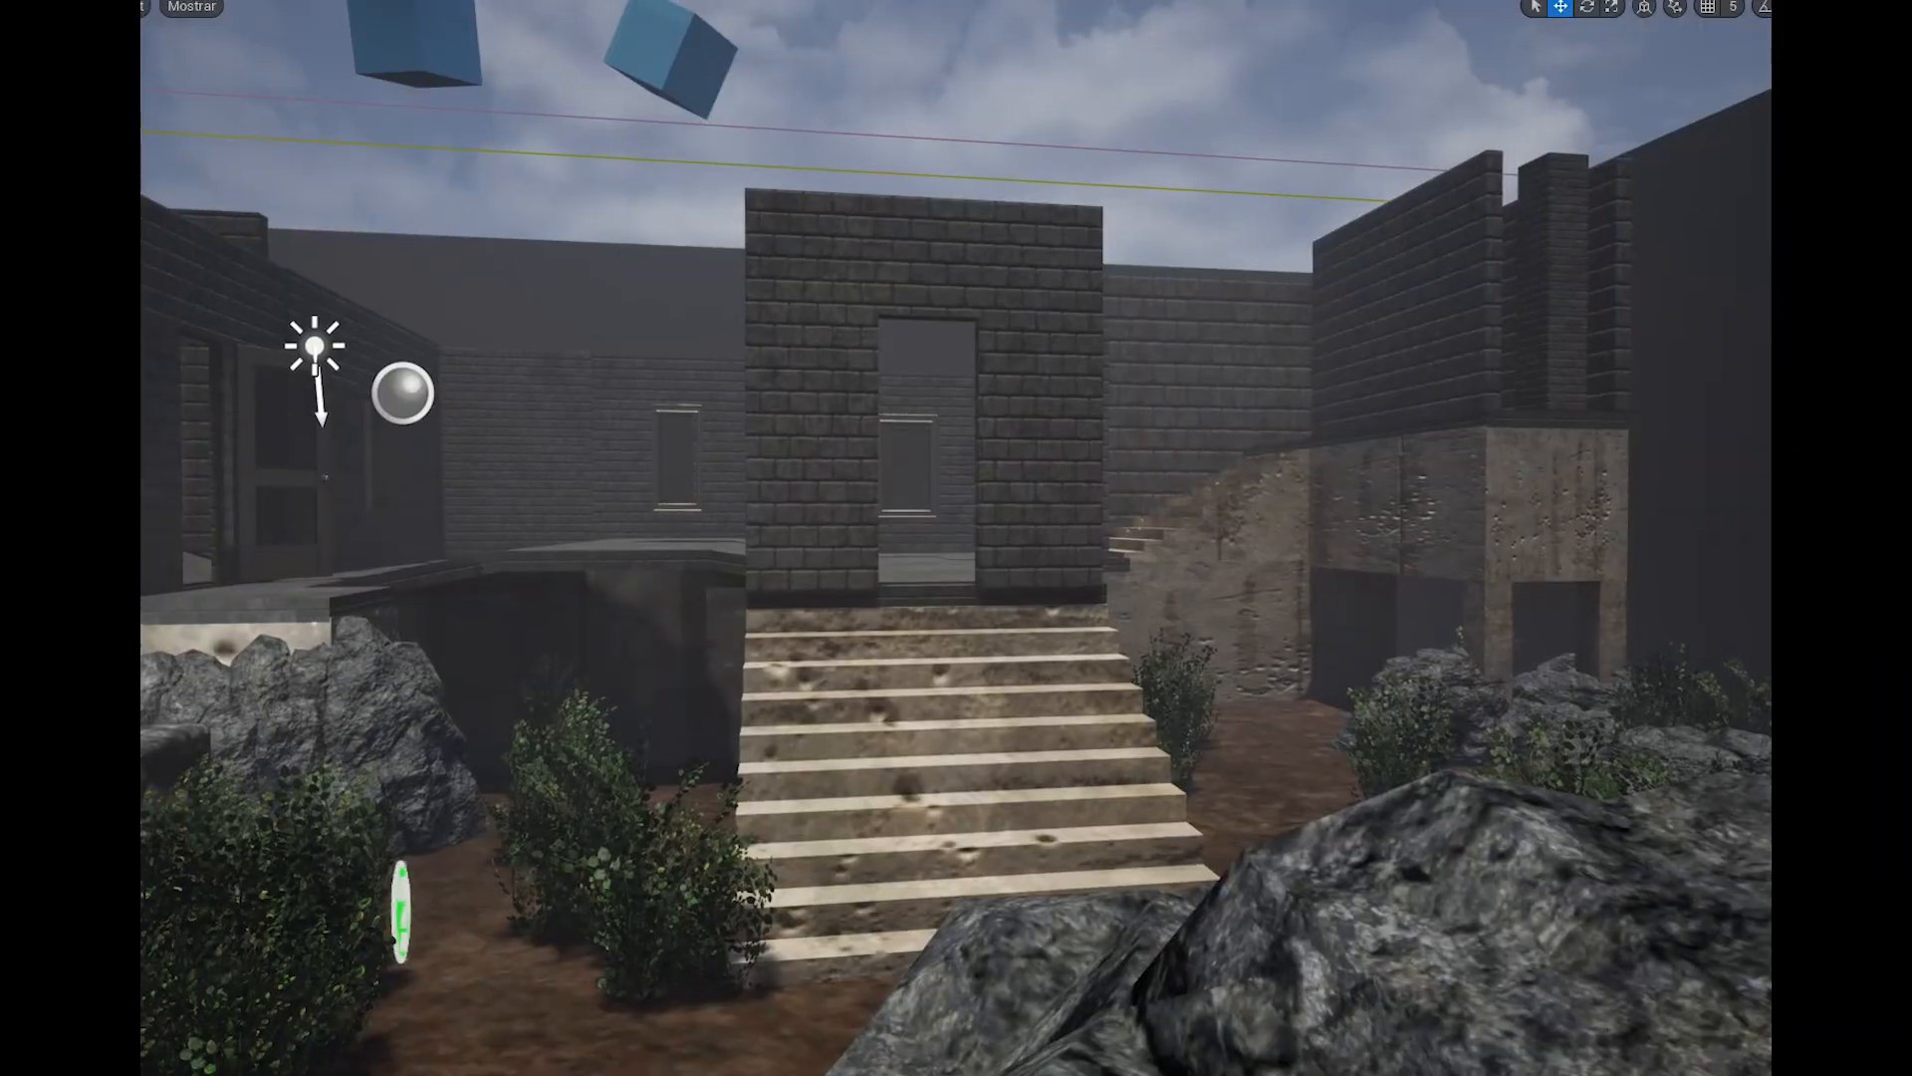
Tour the level at eye level, up the courtyard steps, through the doorway and across the stone floor to the side staircase
key("w")
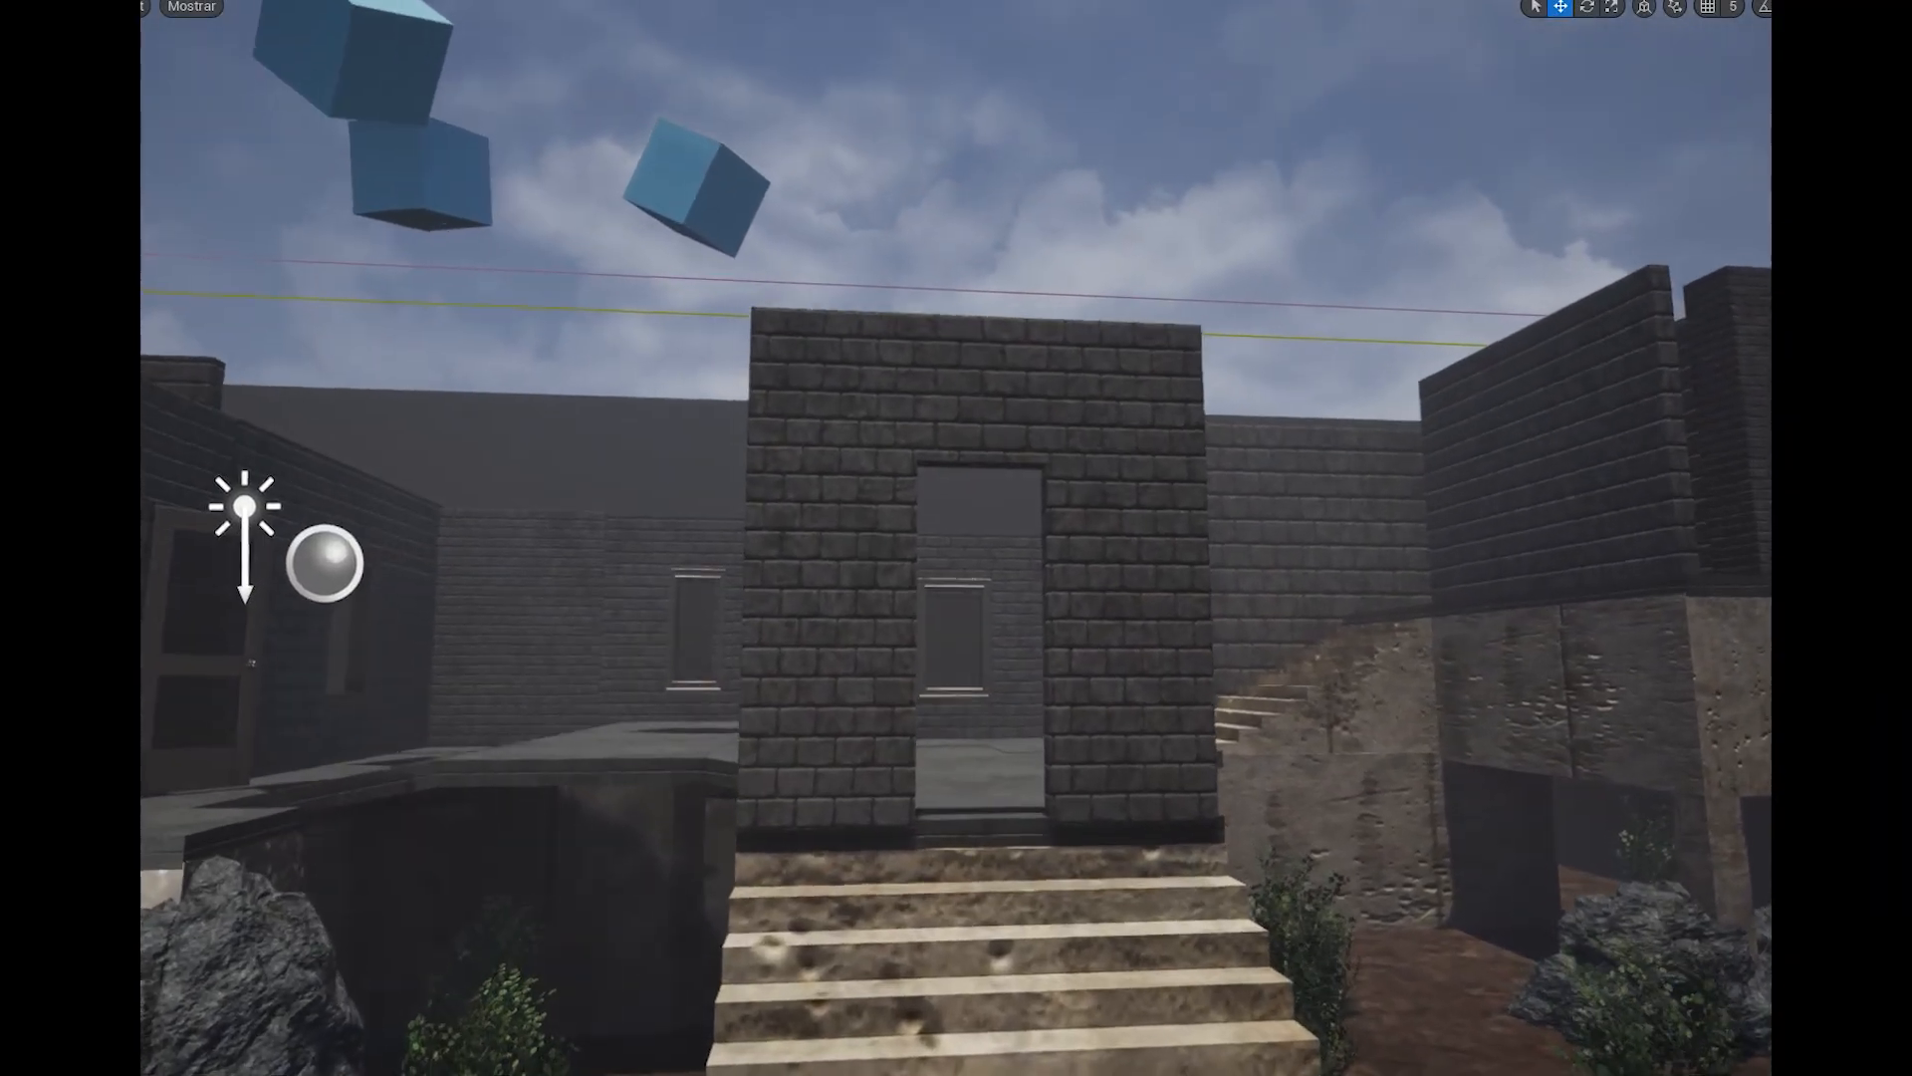
key("w")
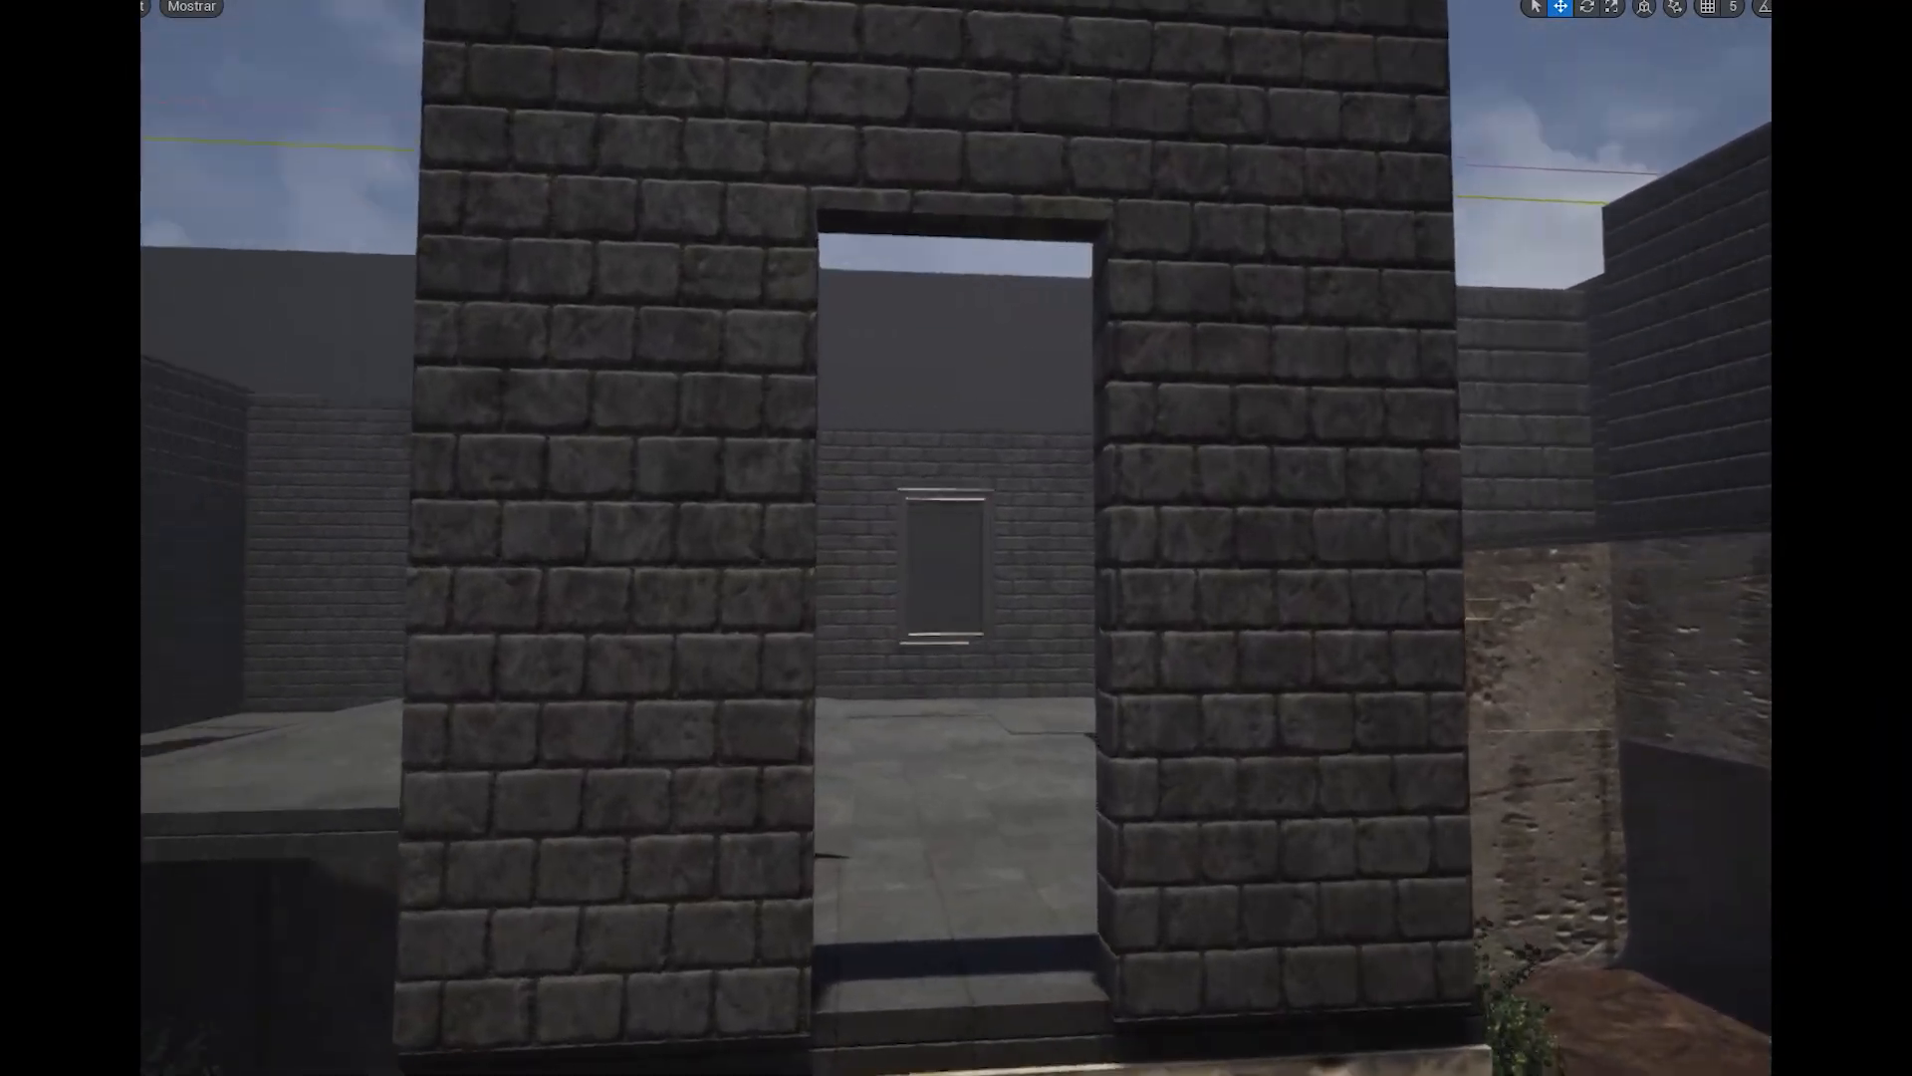
key("w")
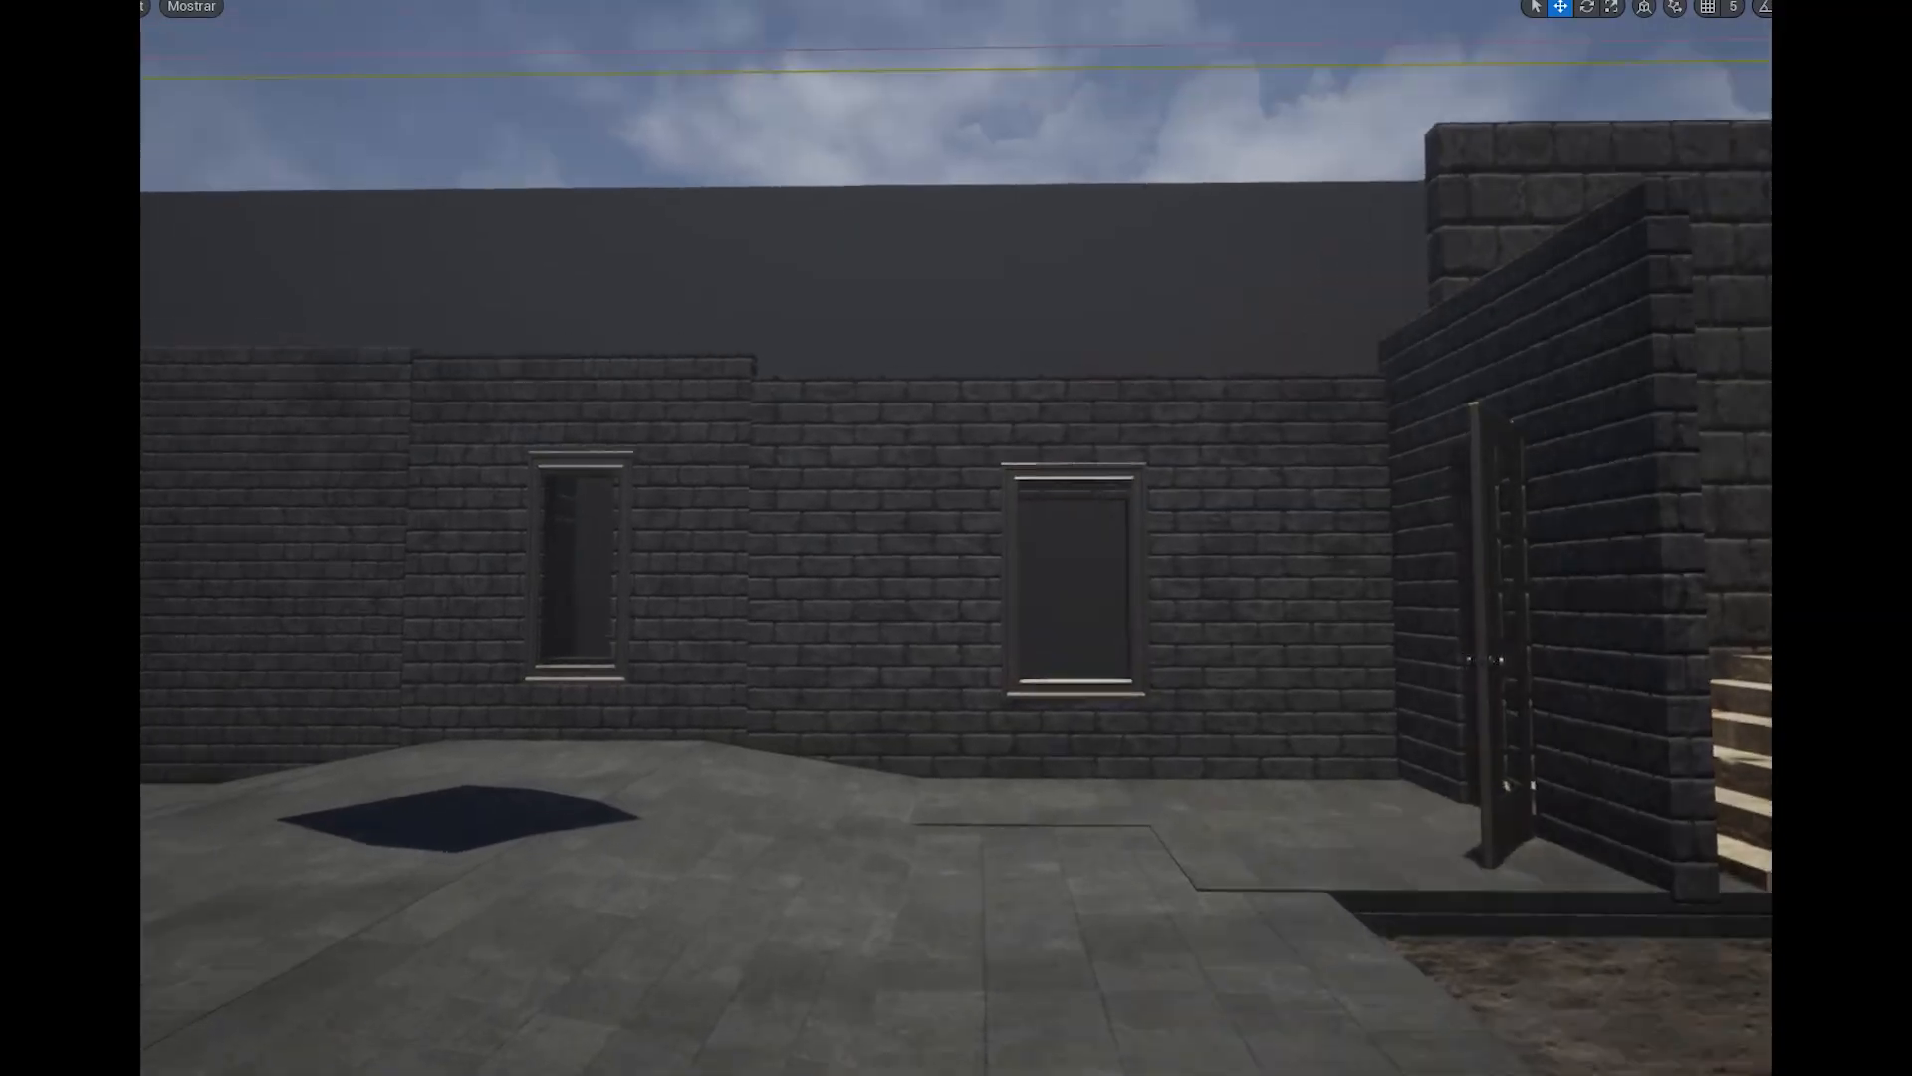
key("w")
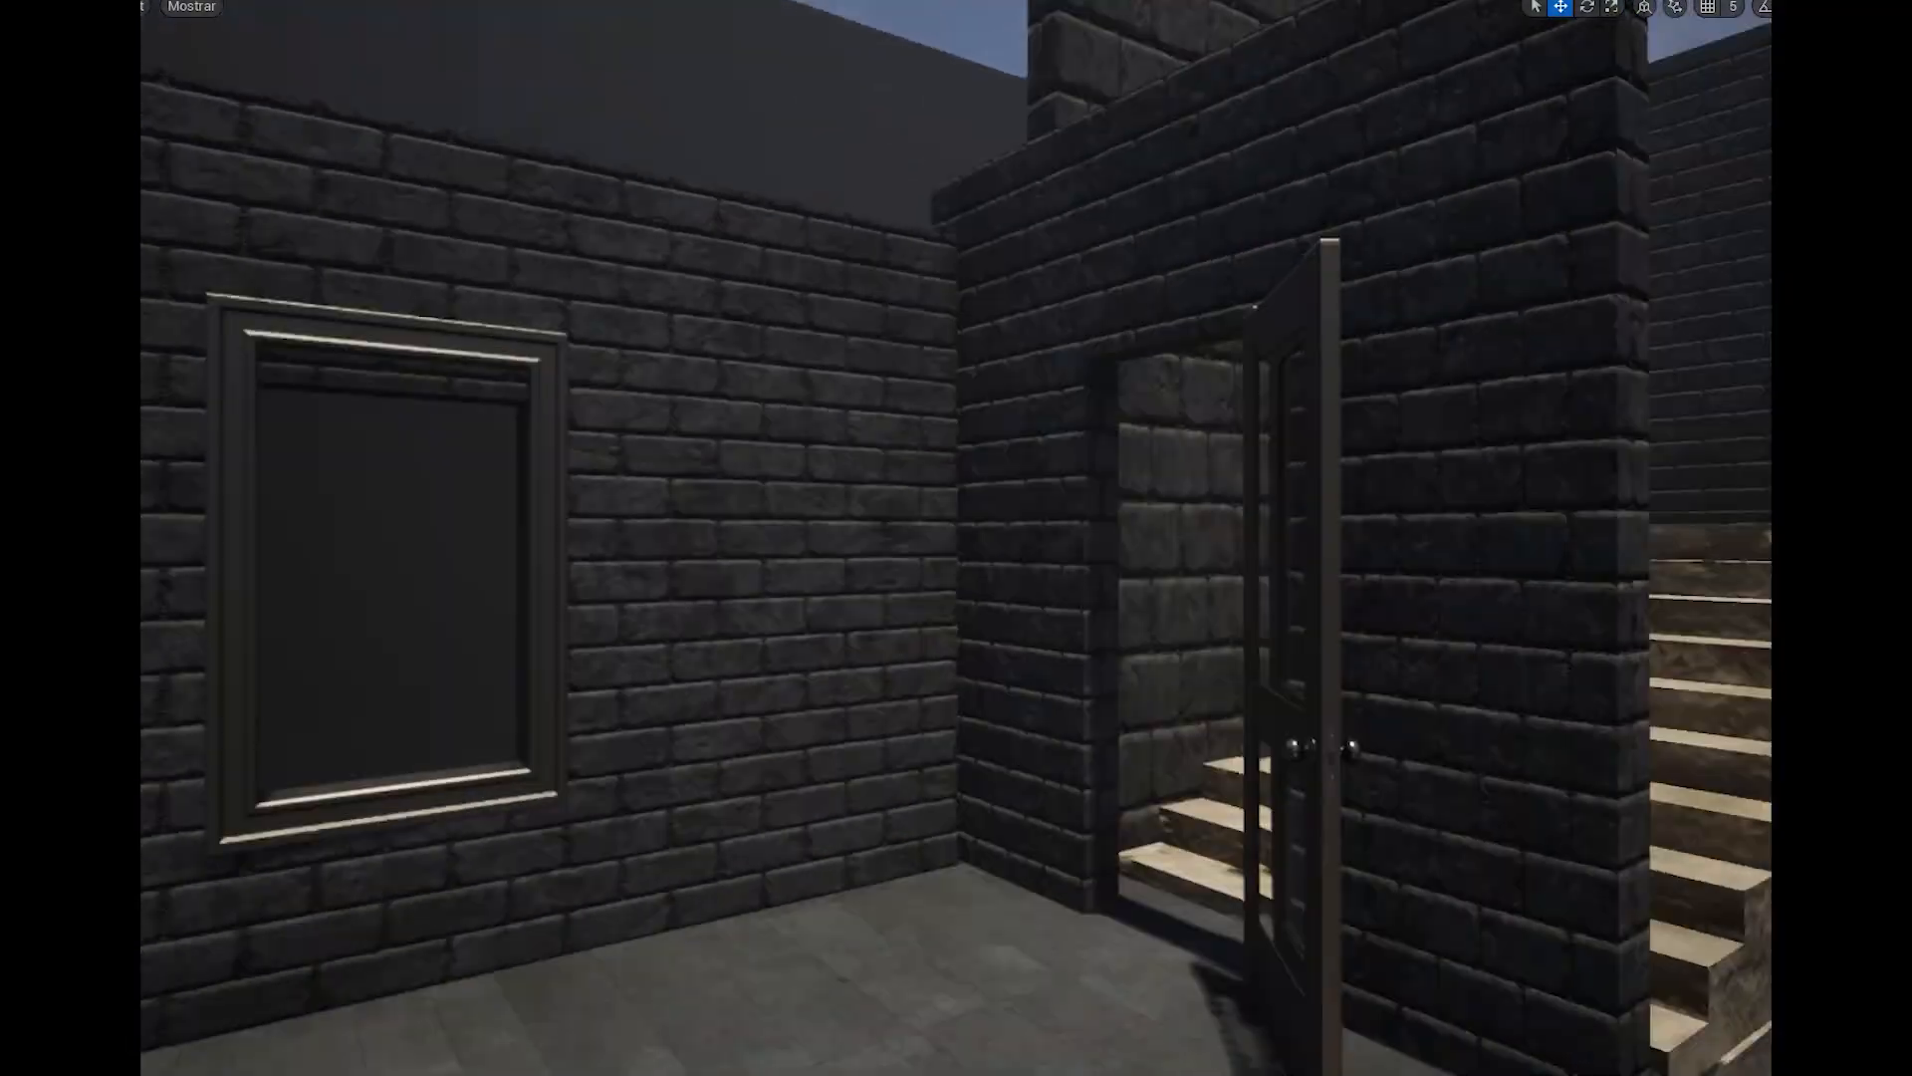
key("w")
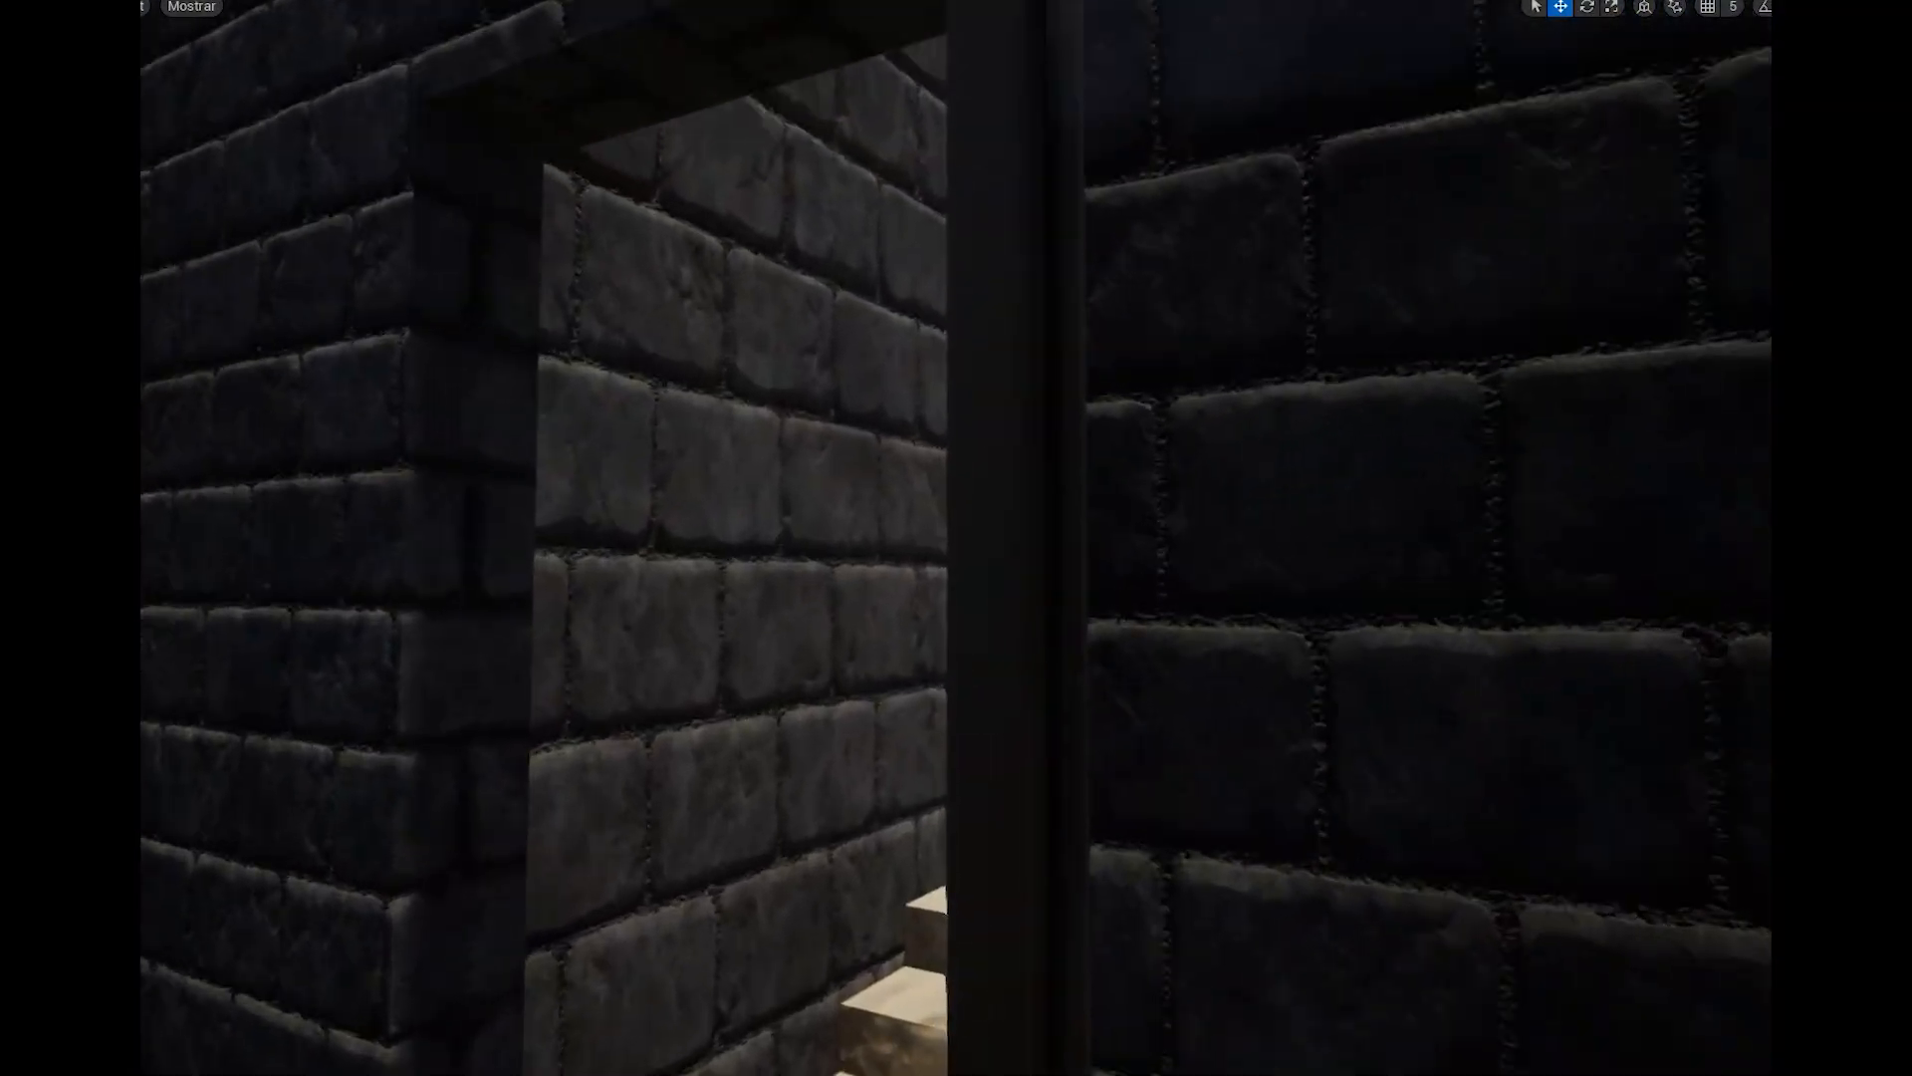
key("w")
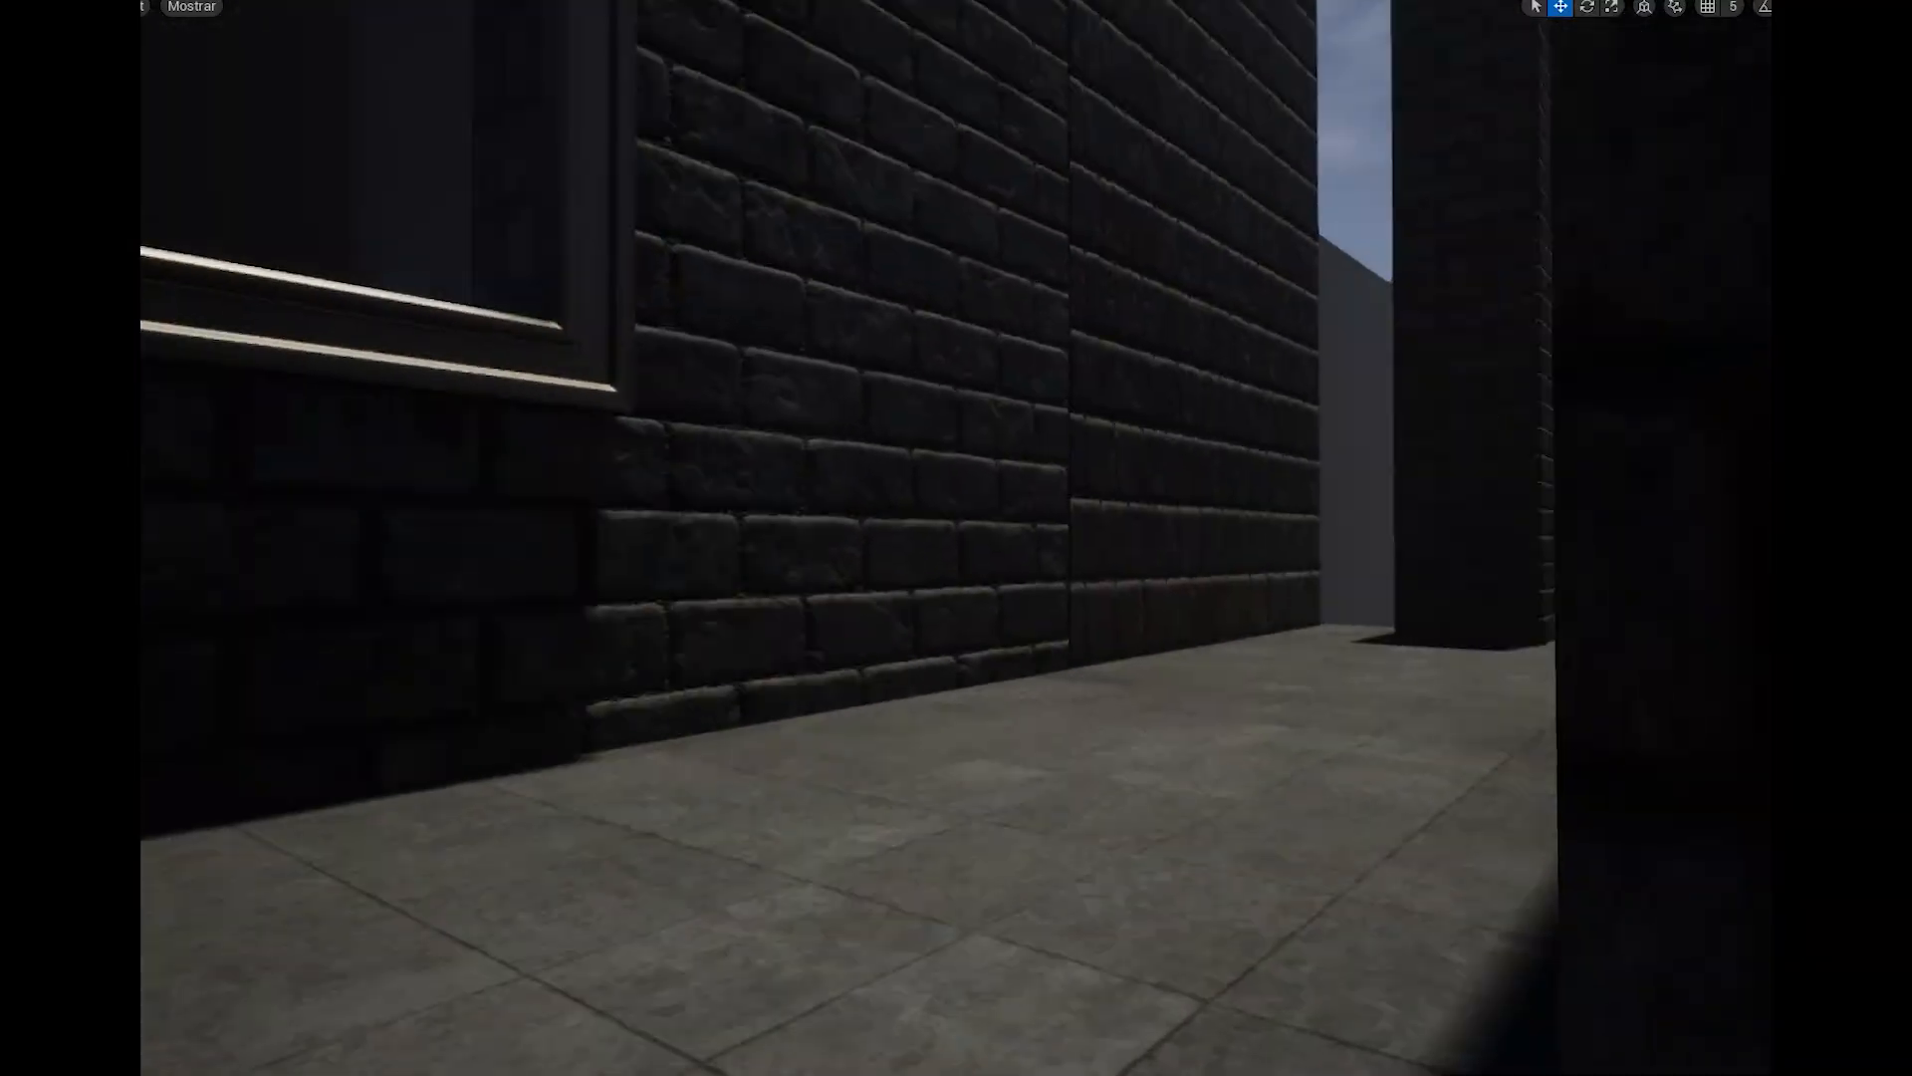
key("w")
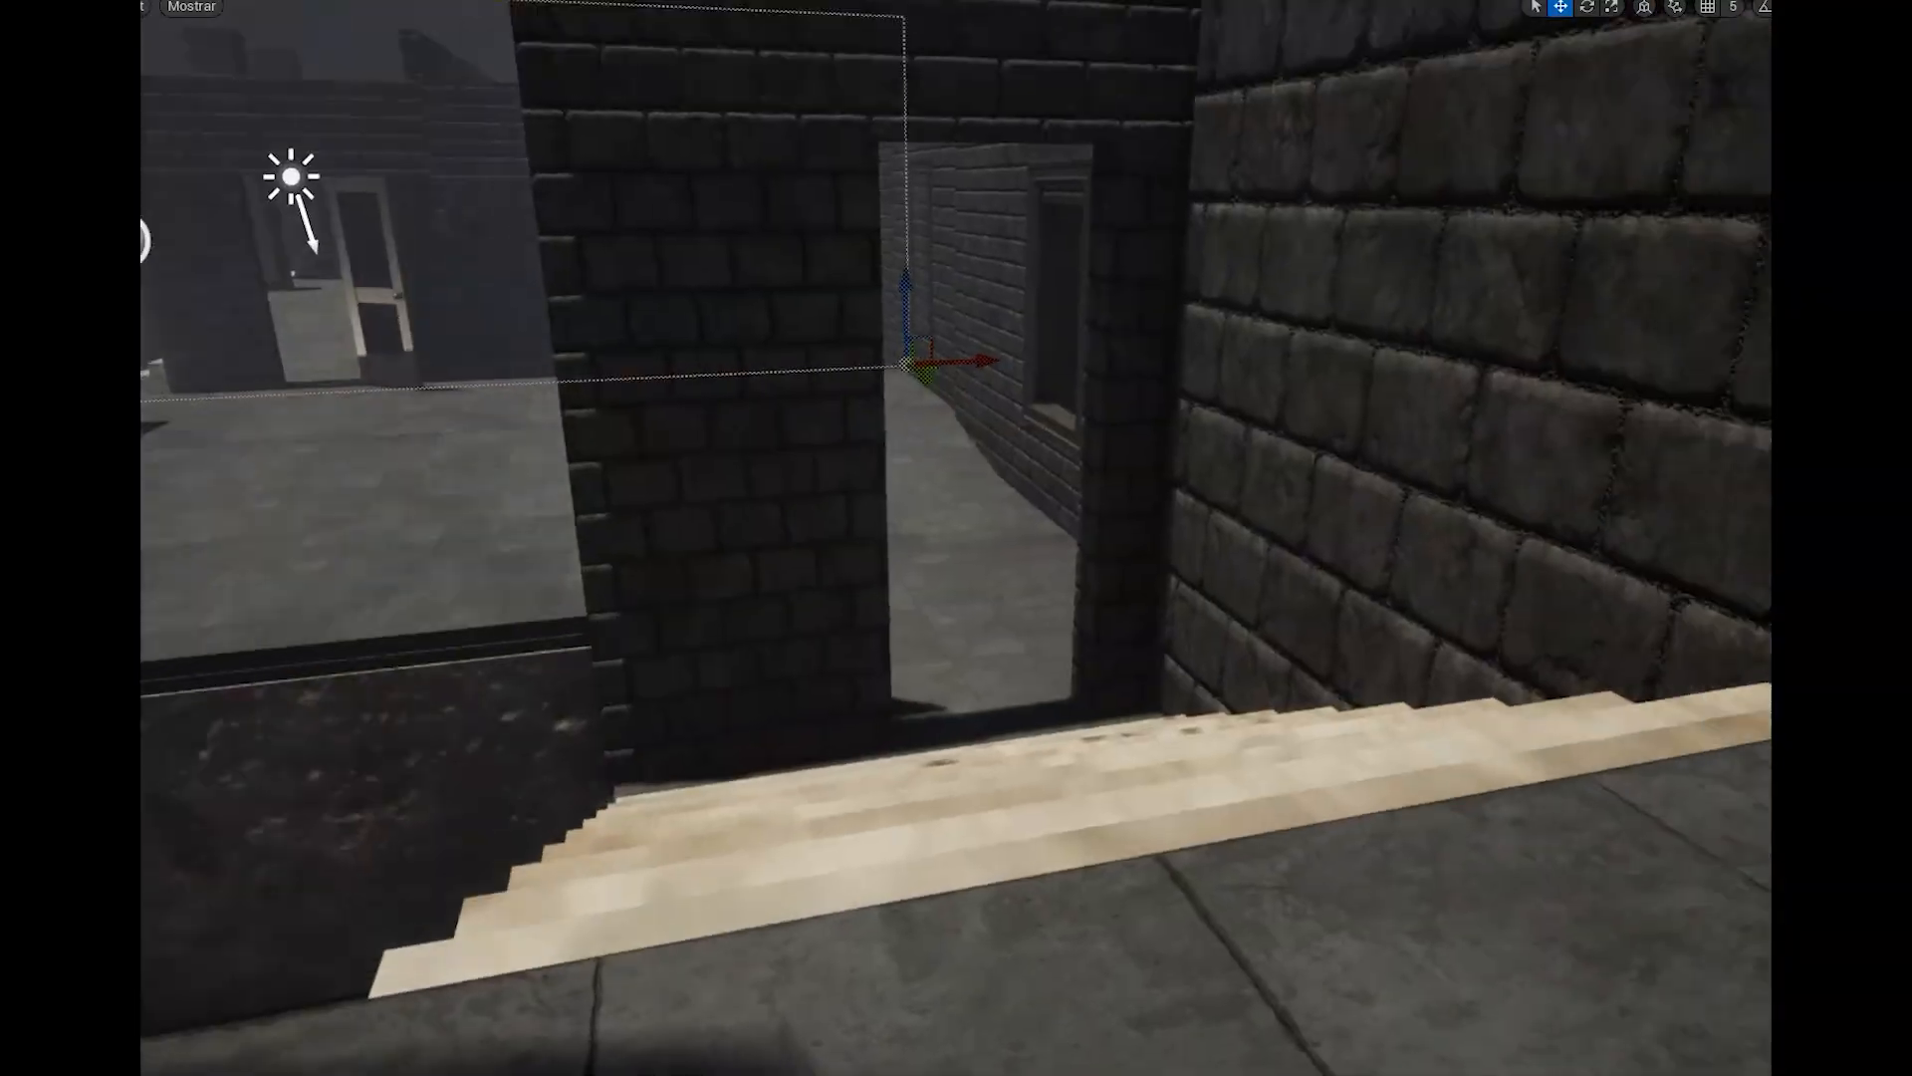
key("w")
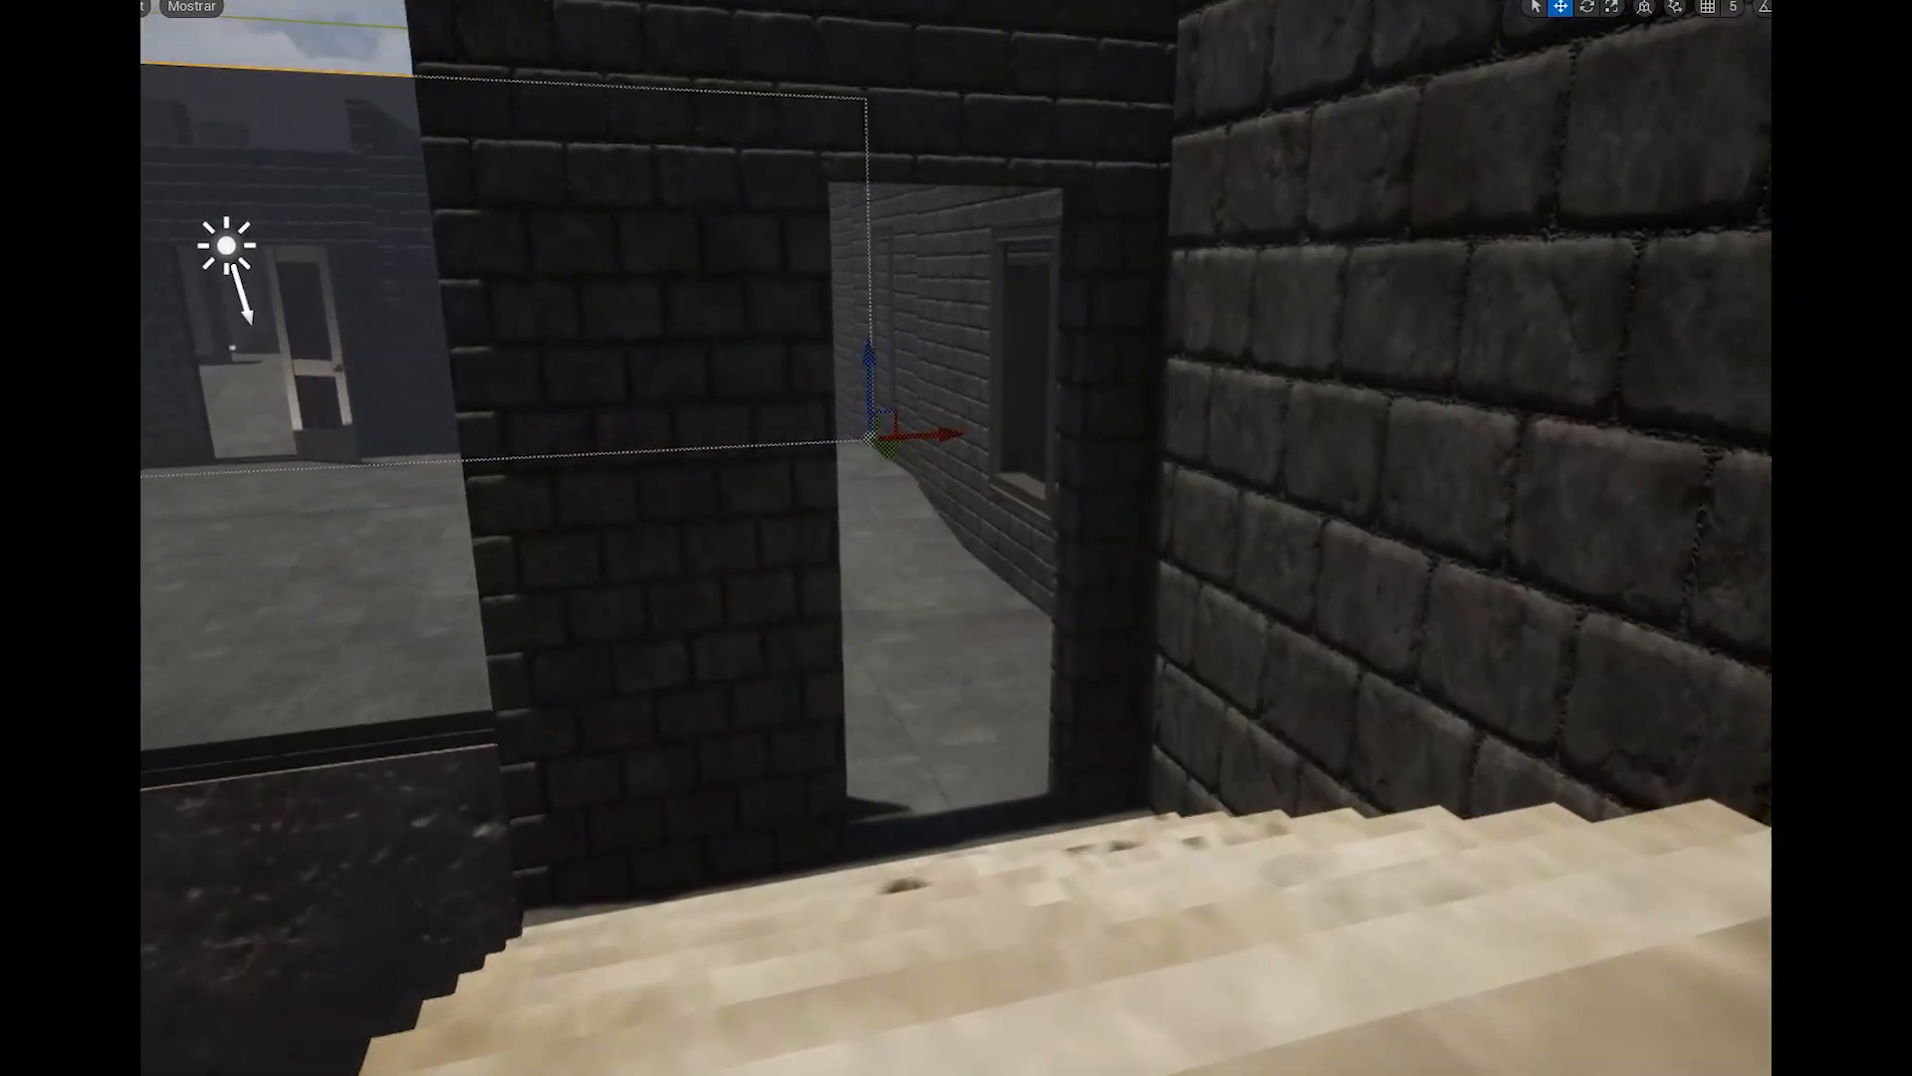
key("w")
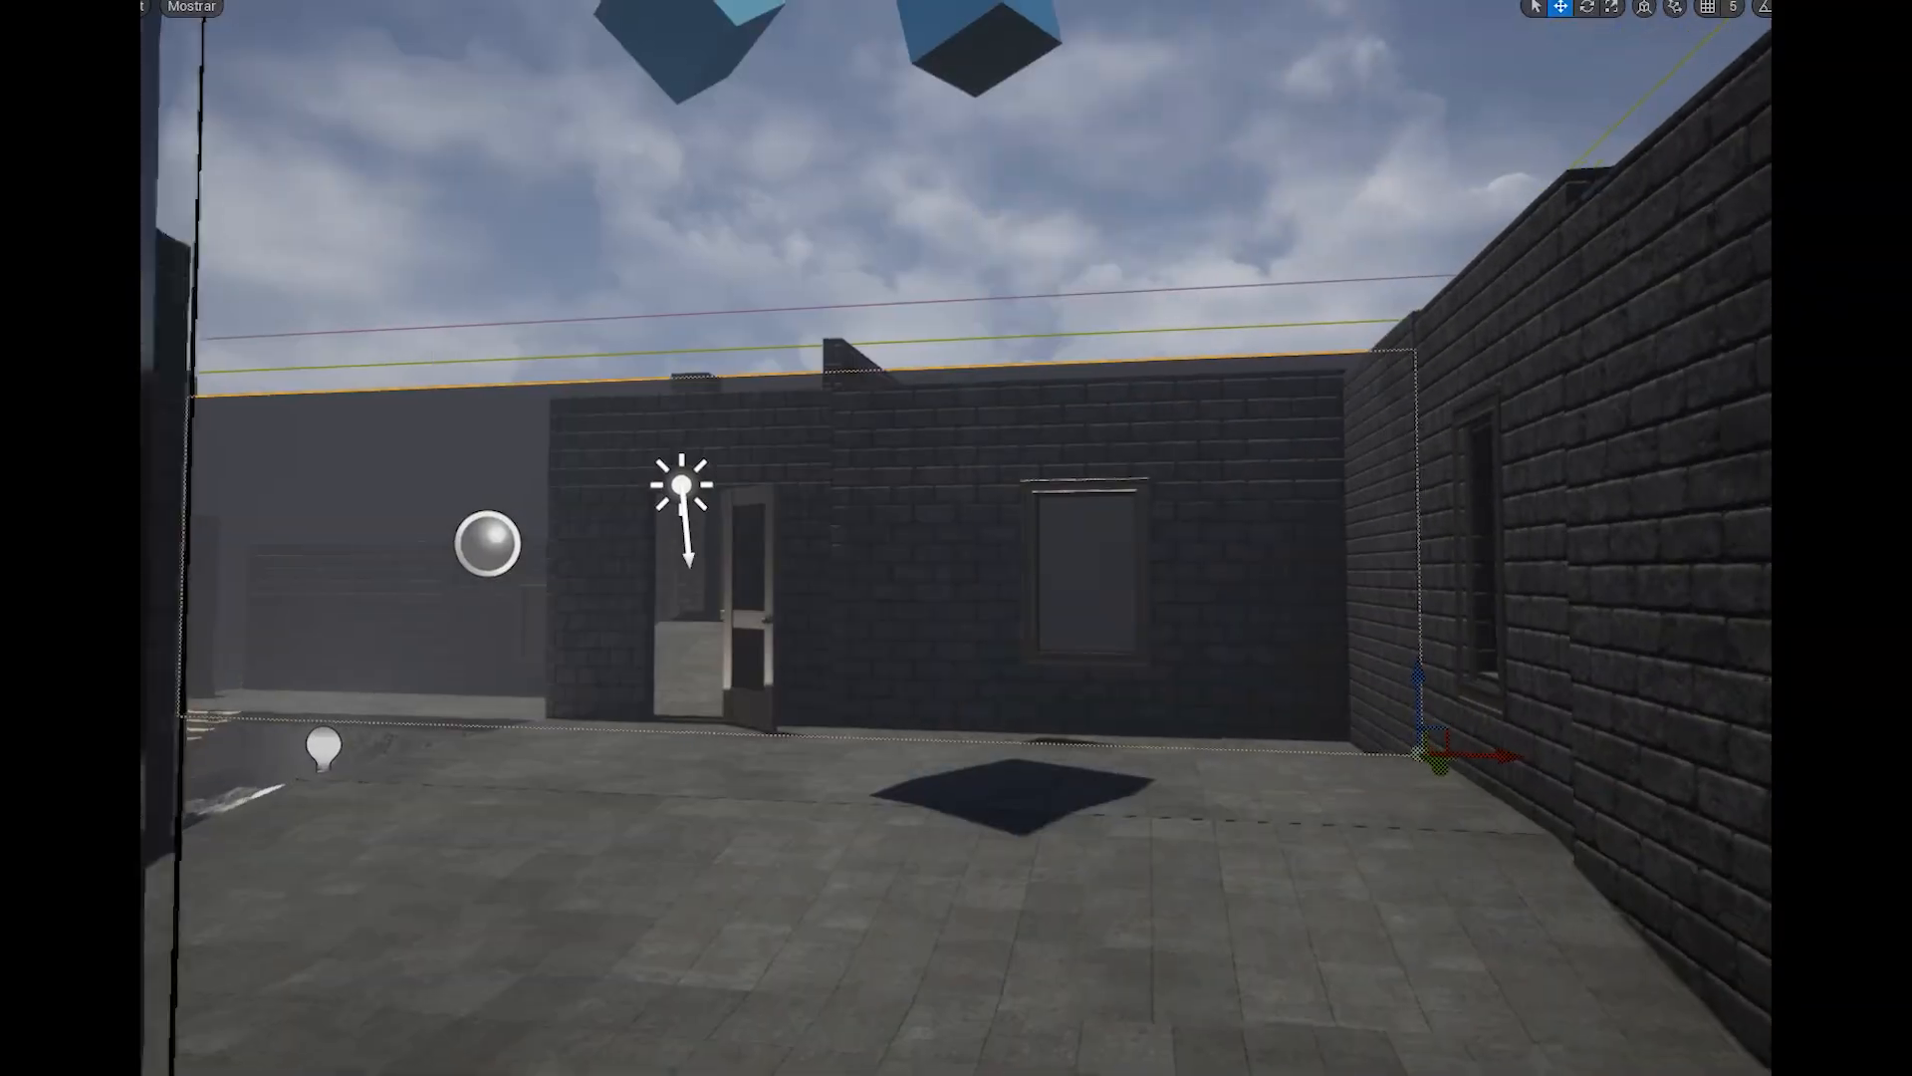
key("s")
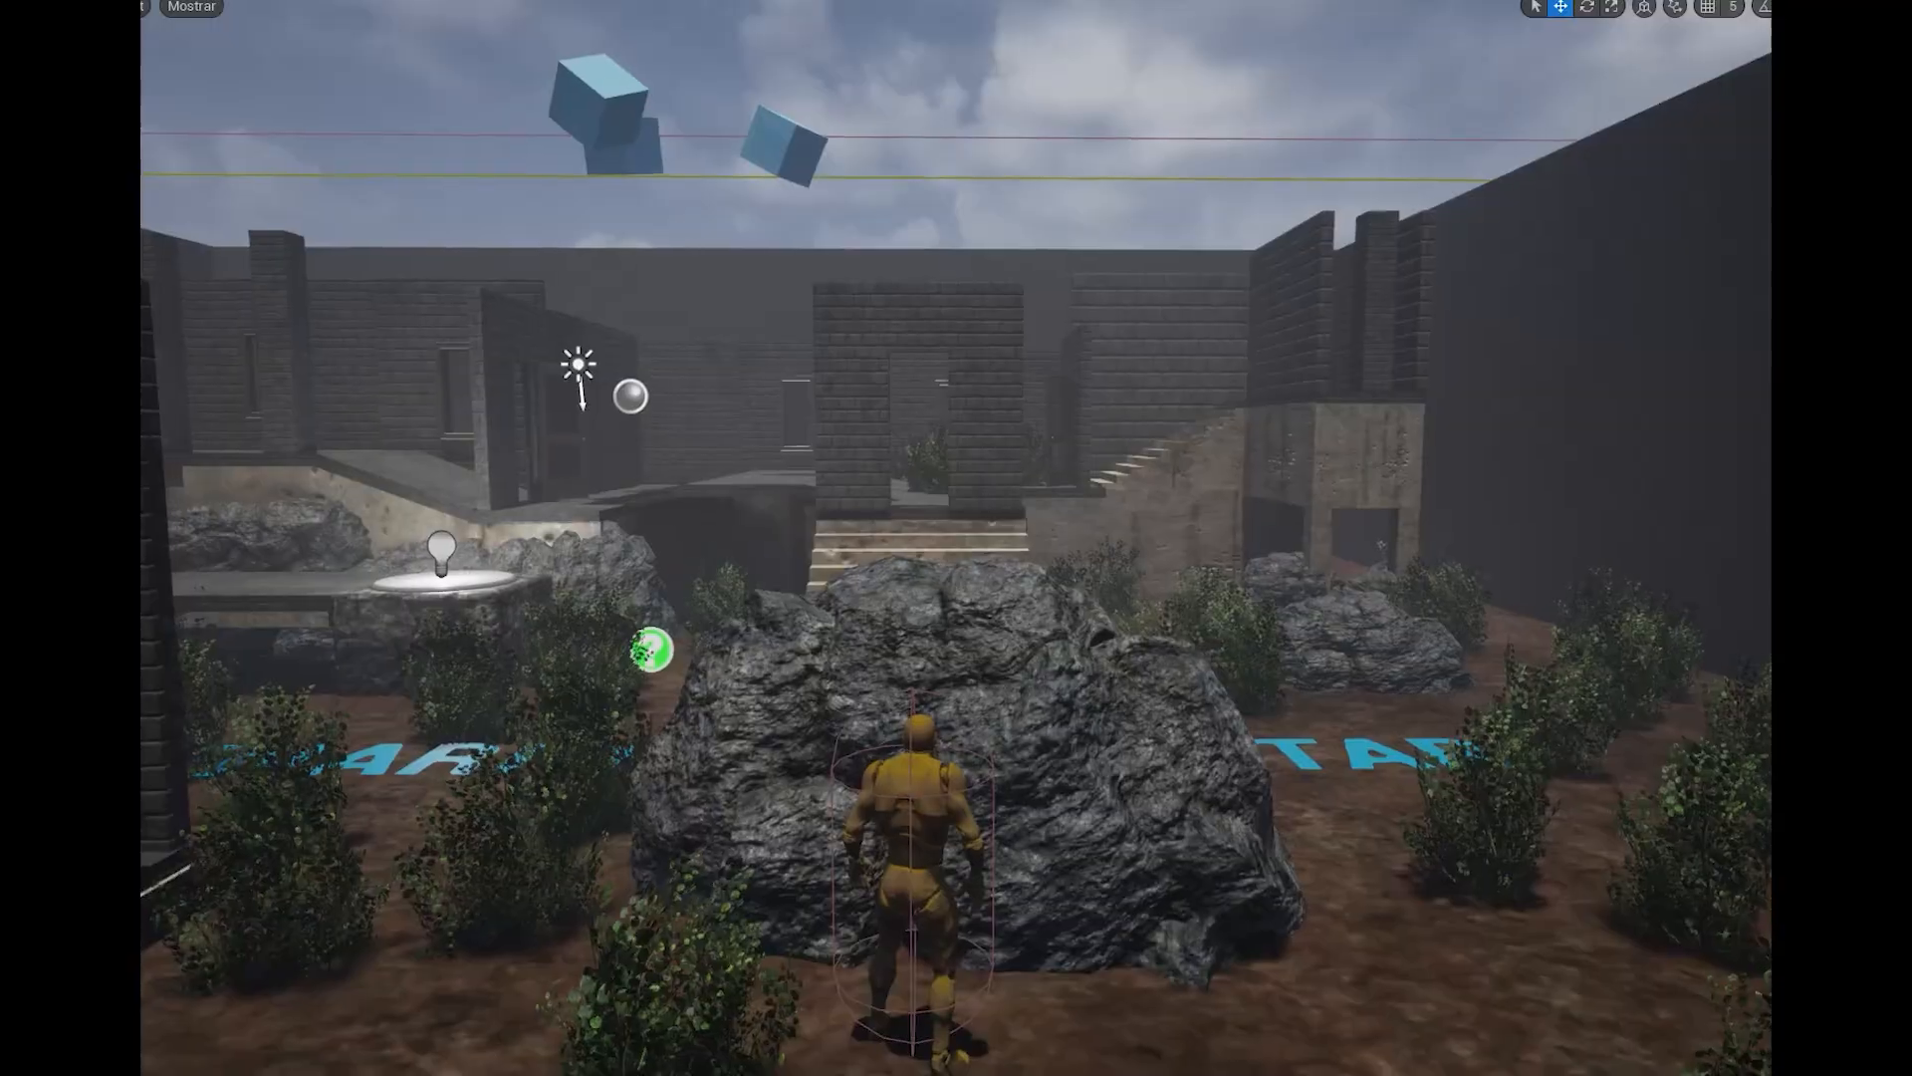
Inspect the planted scene from the character over the large rock, up the steps to the stone floor's bushes and back
key("w")
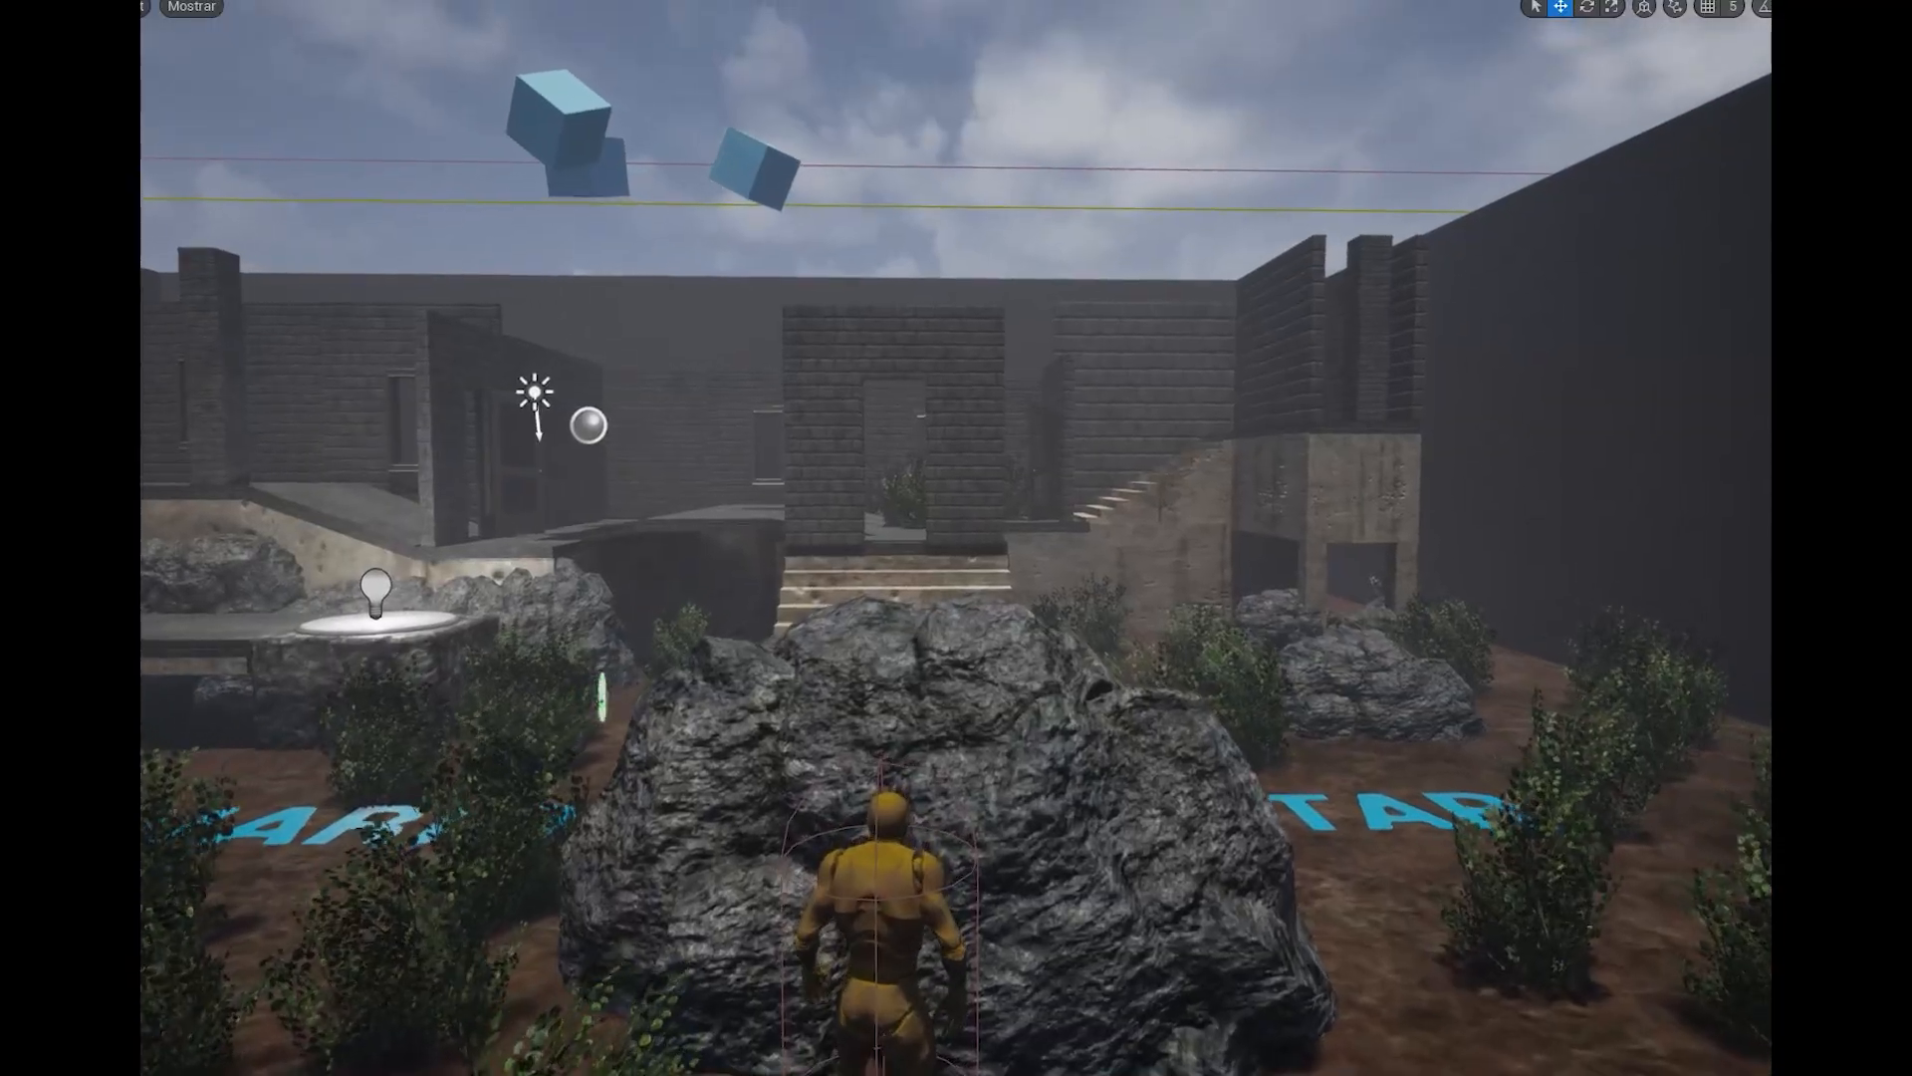
key("w")
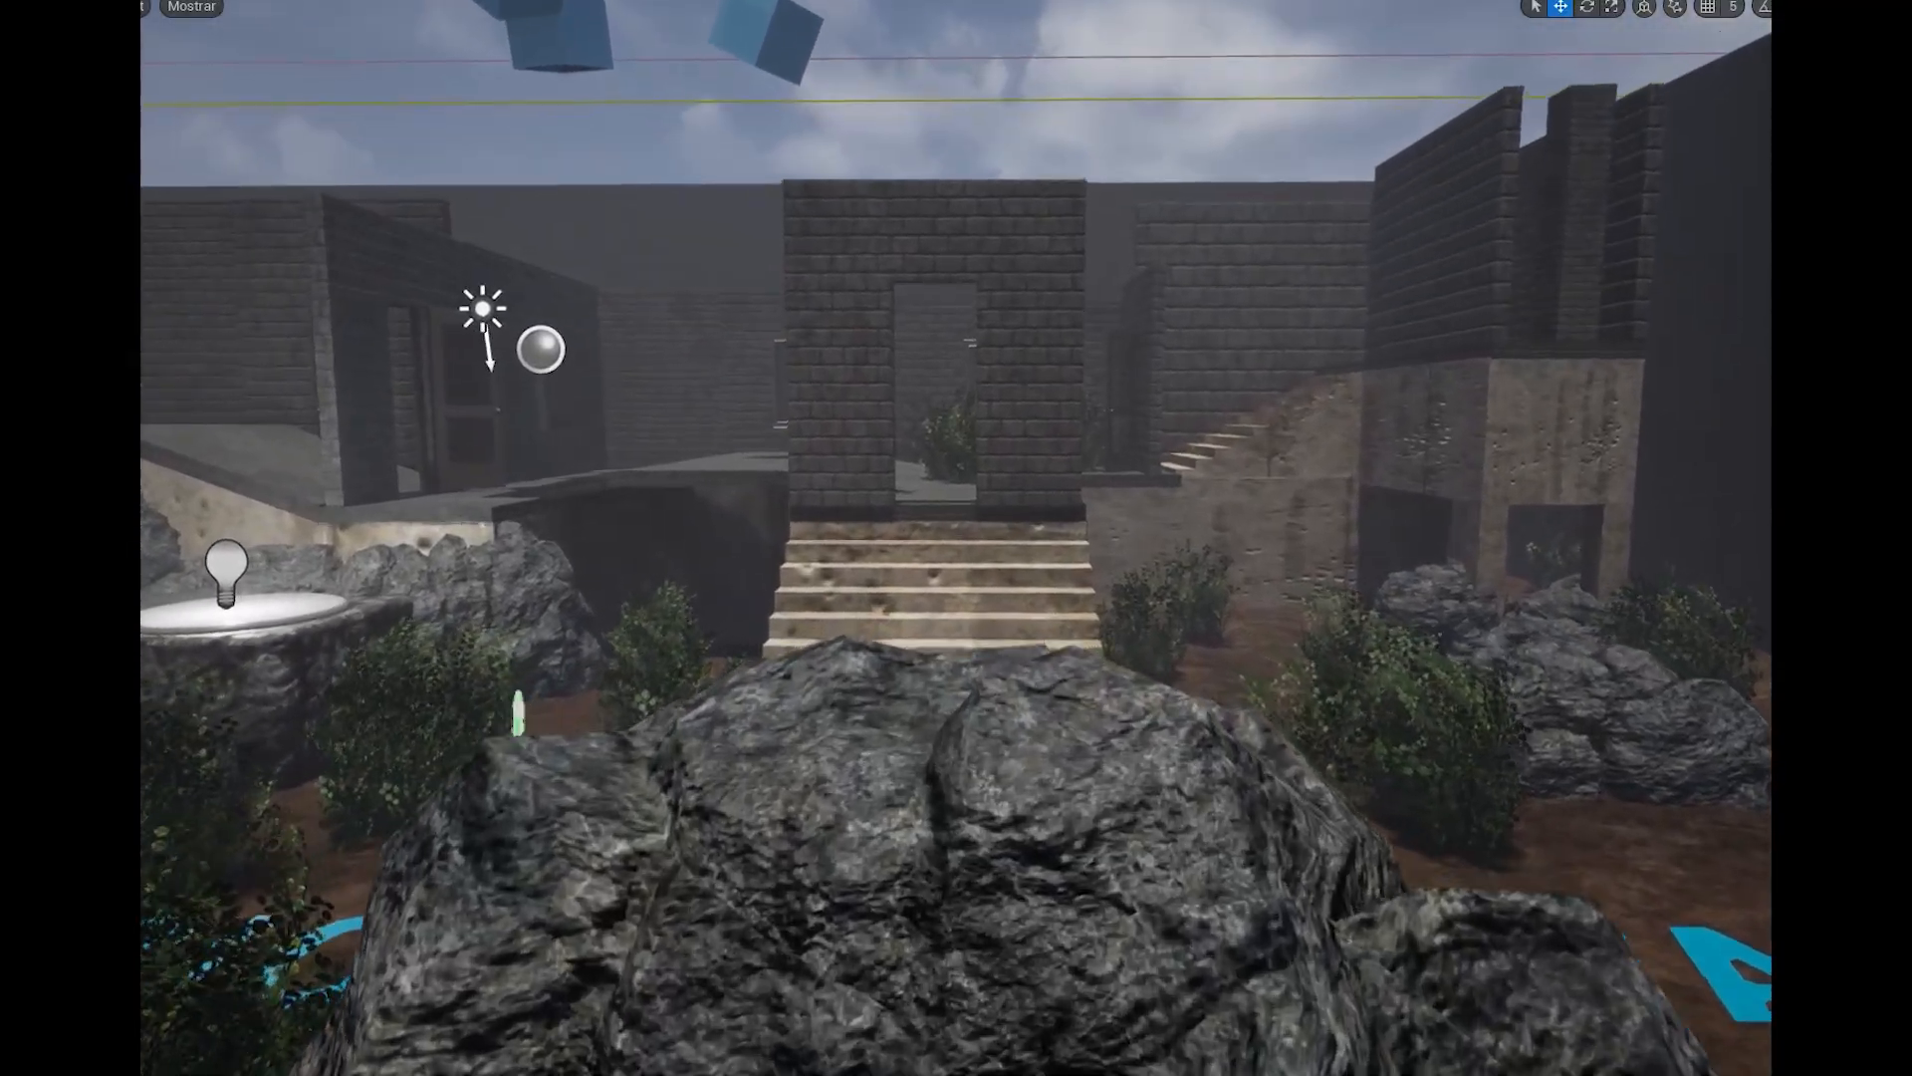
key("w")
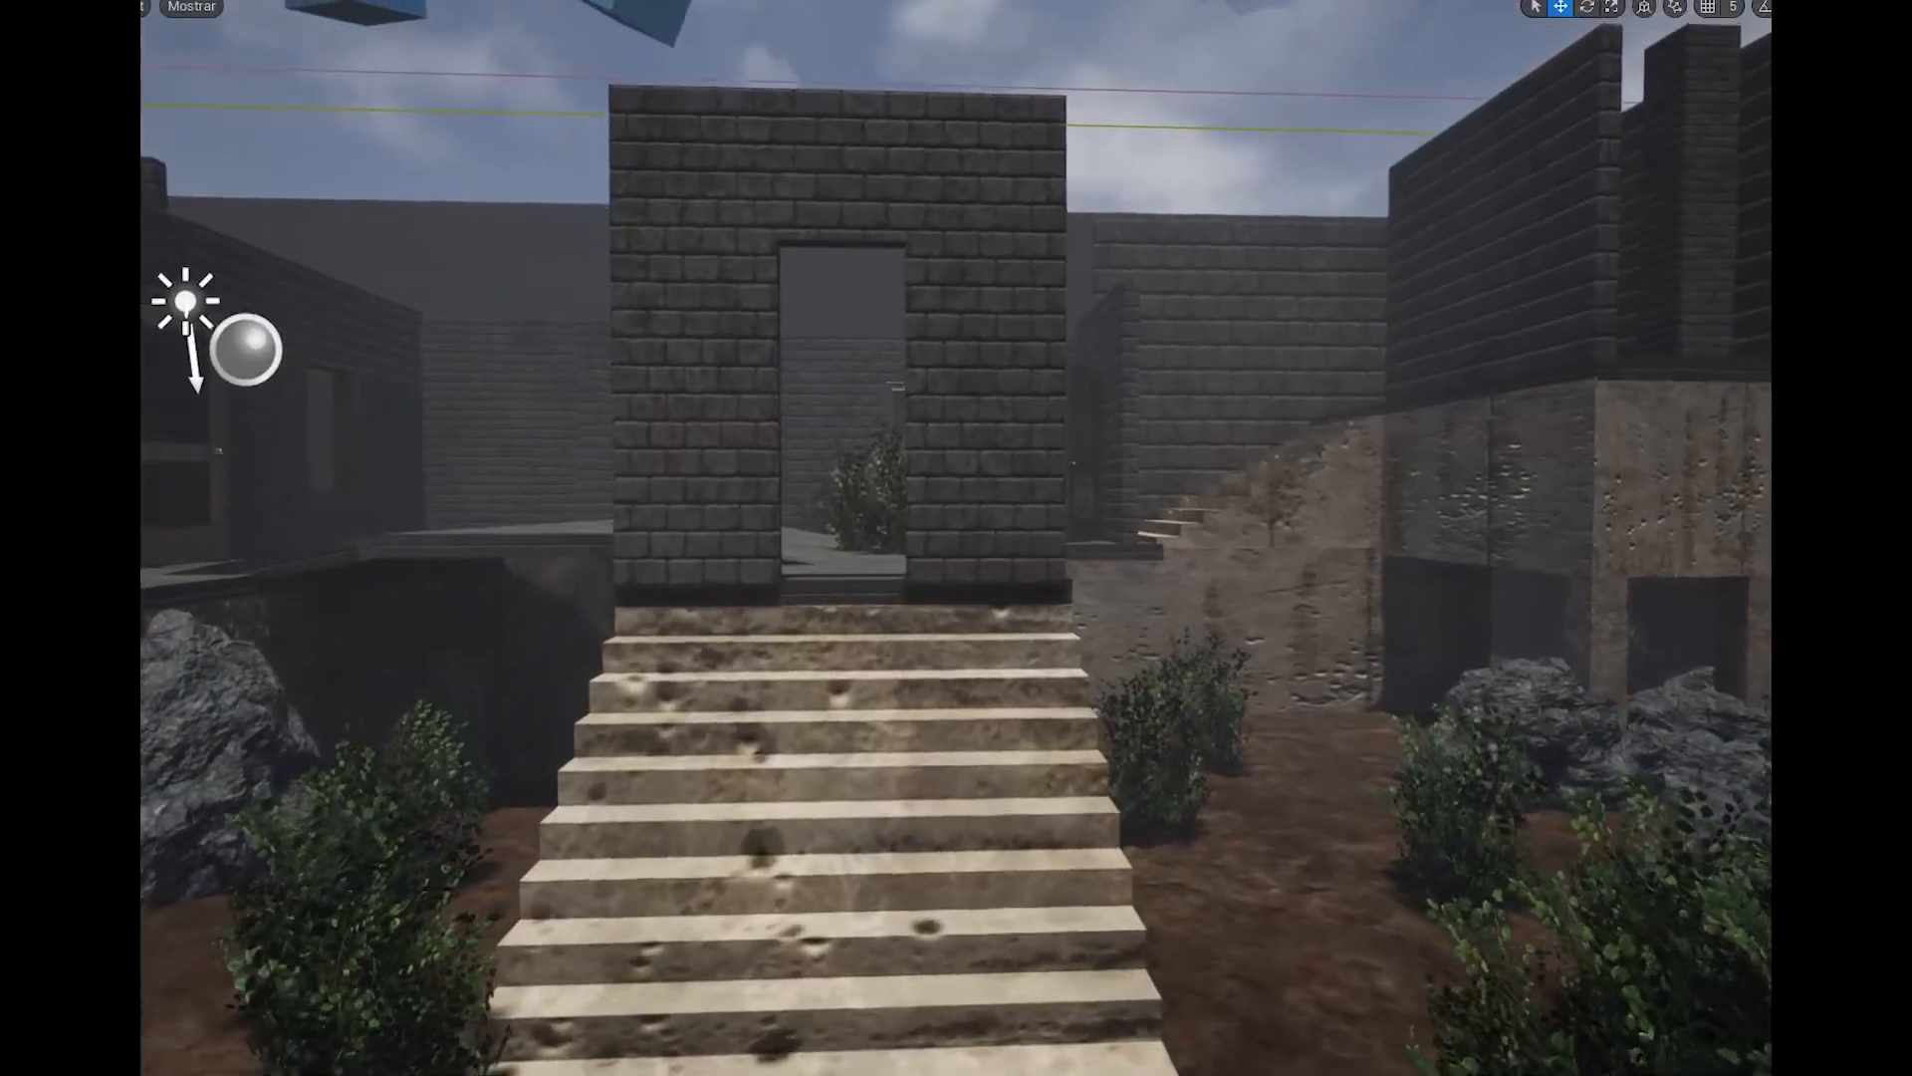
key("w")
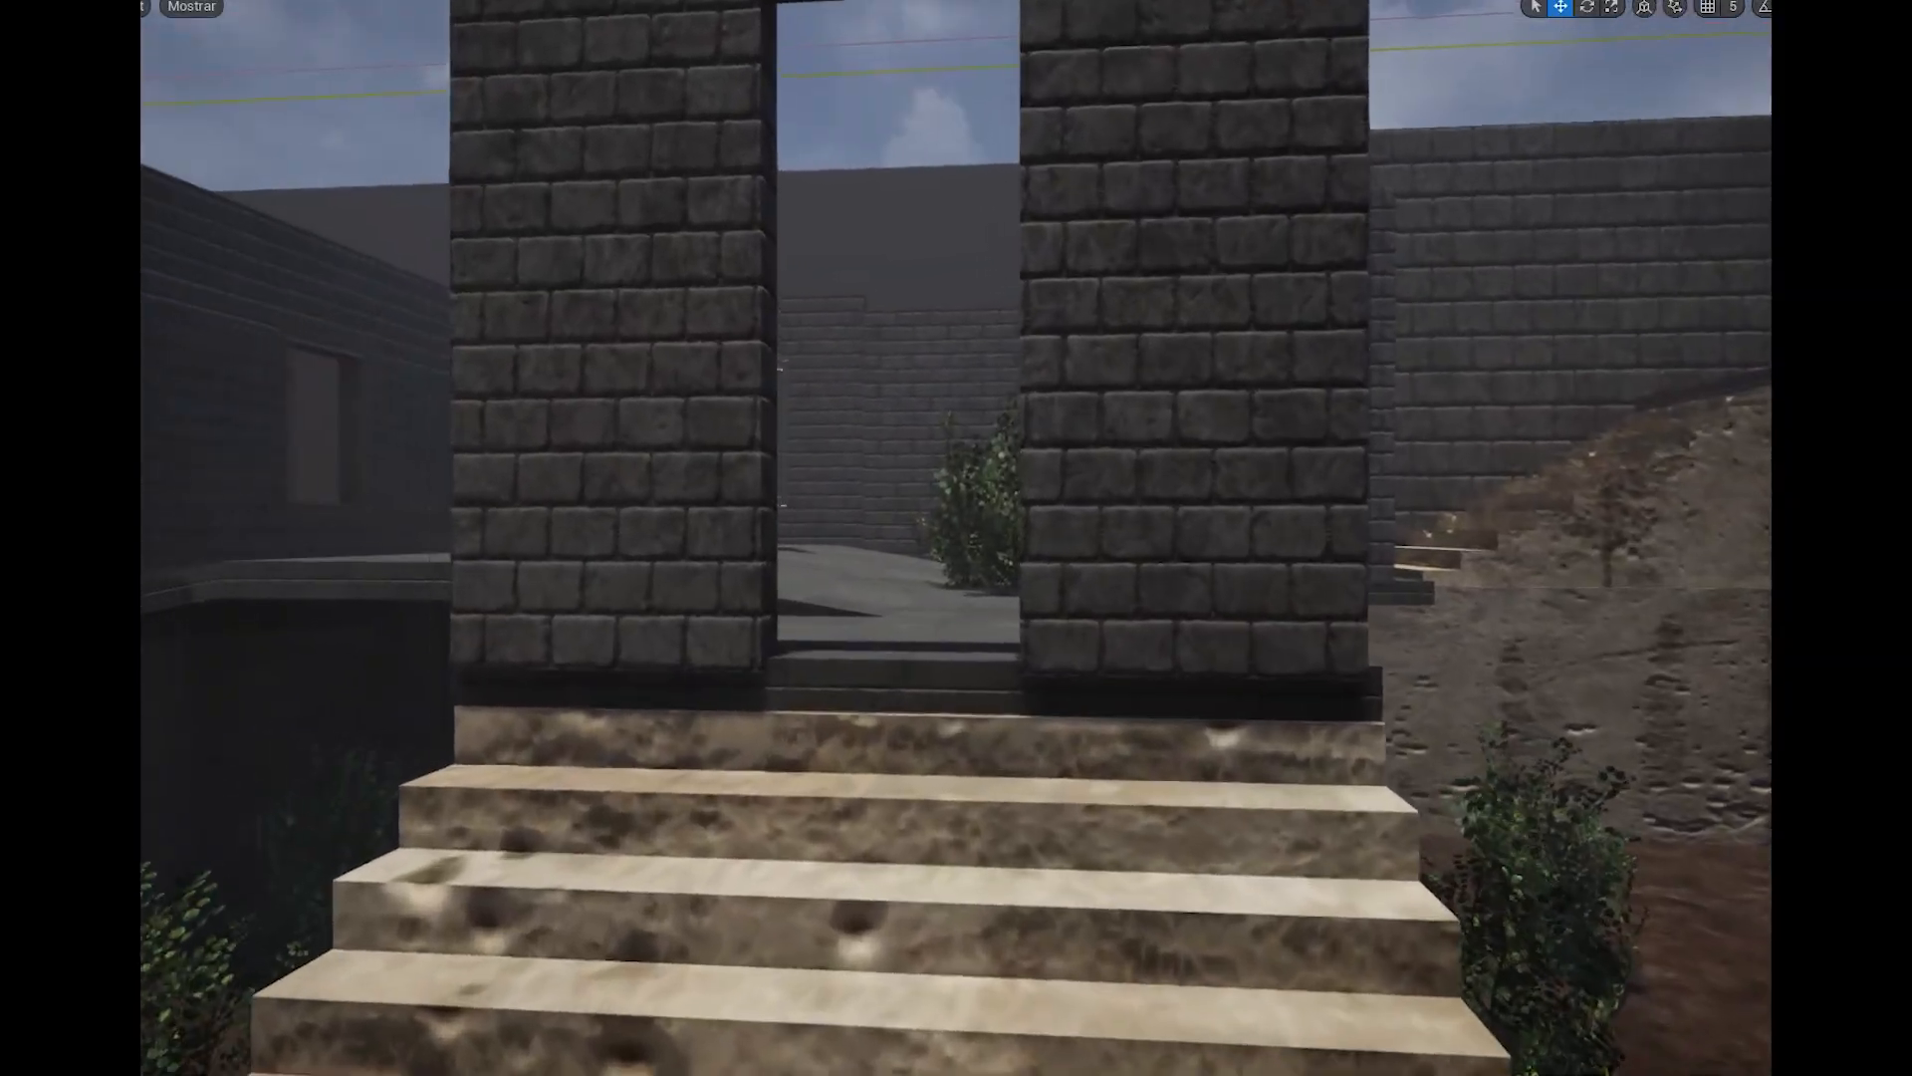
key("w")
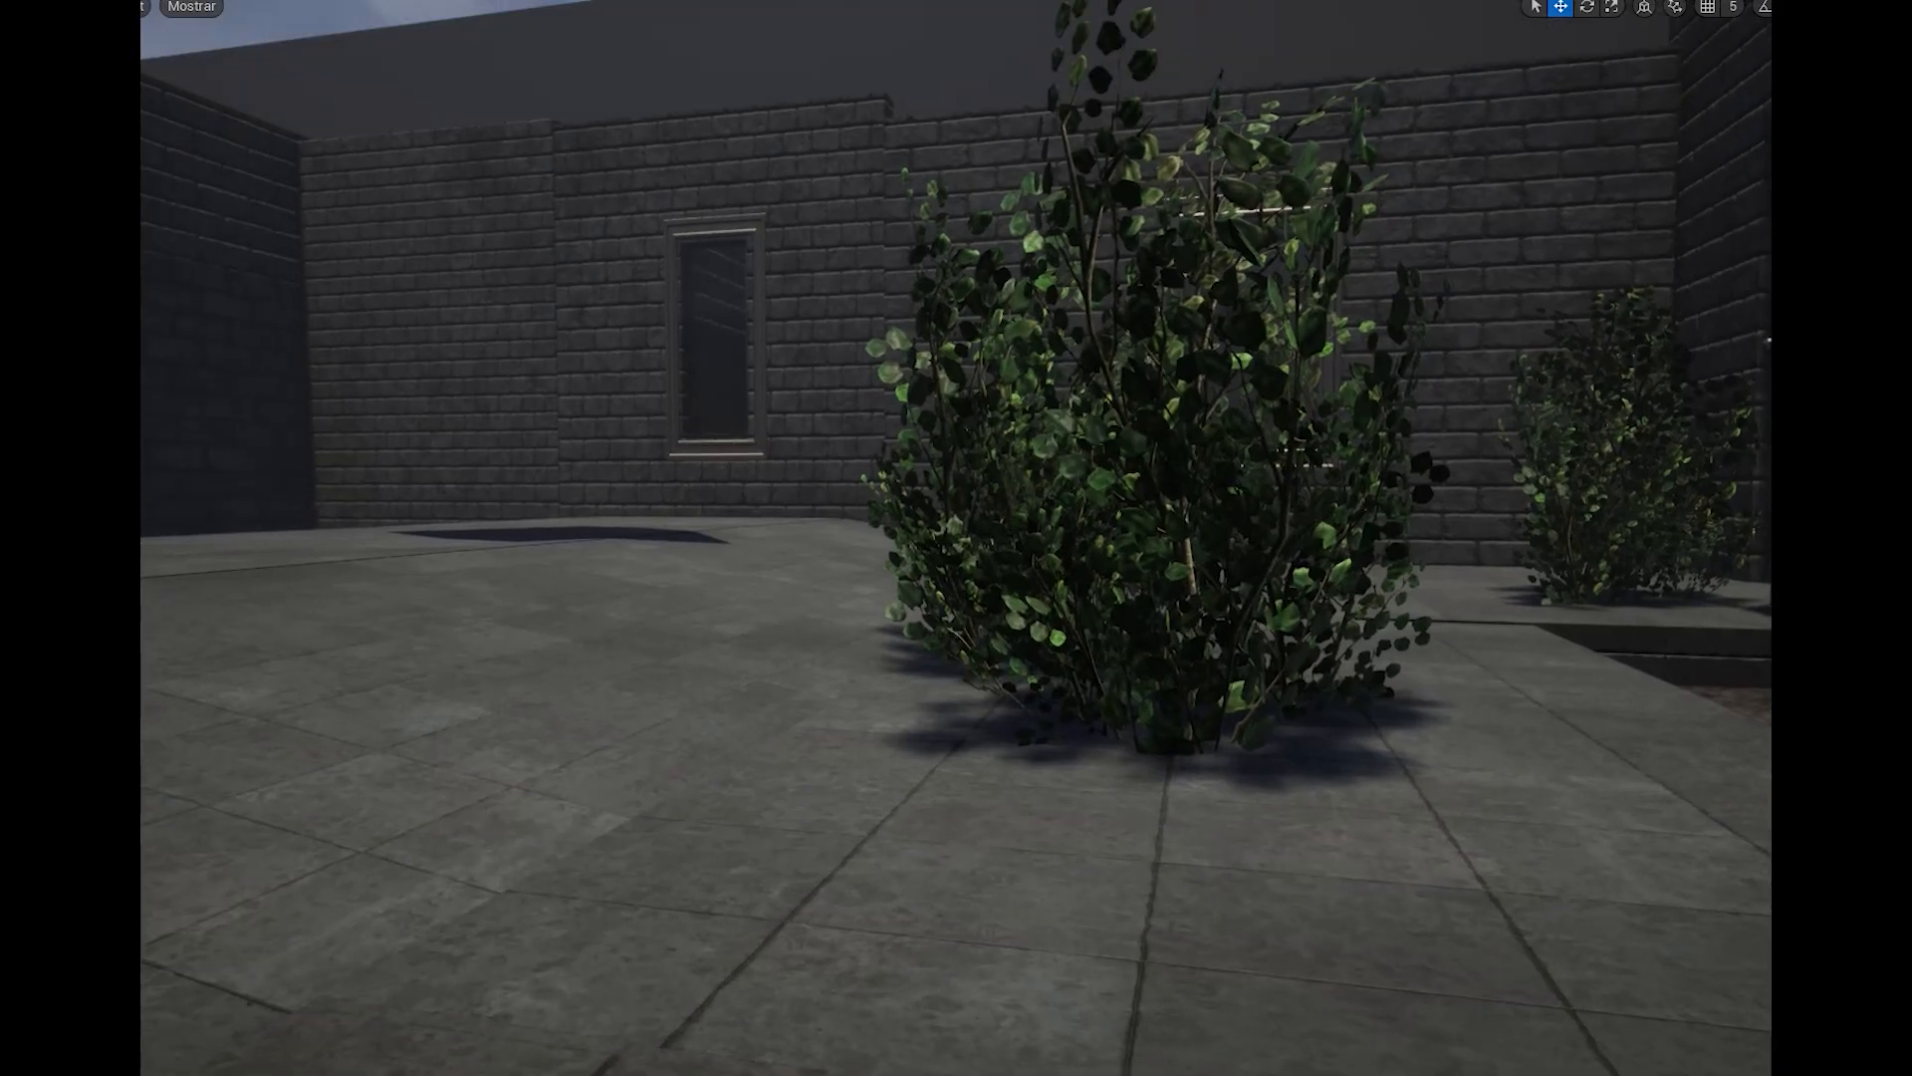
key("w")
key("w")
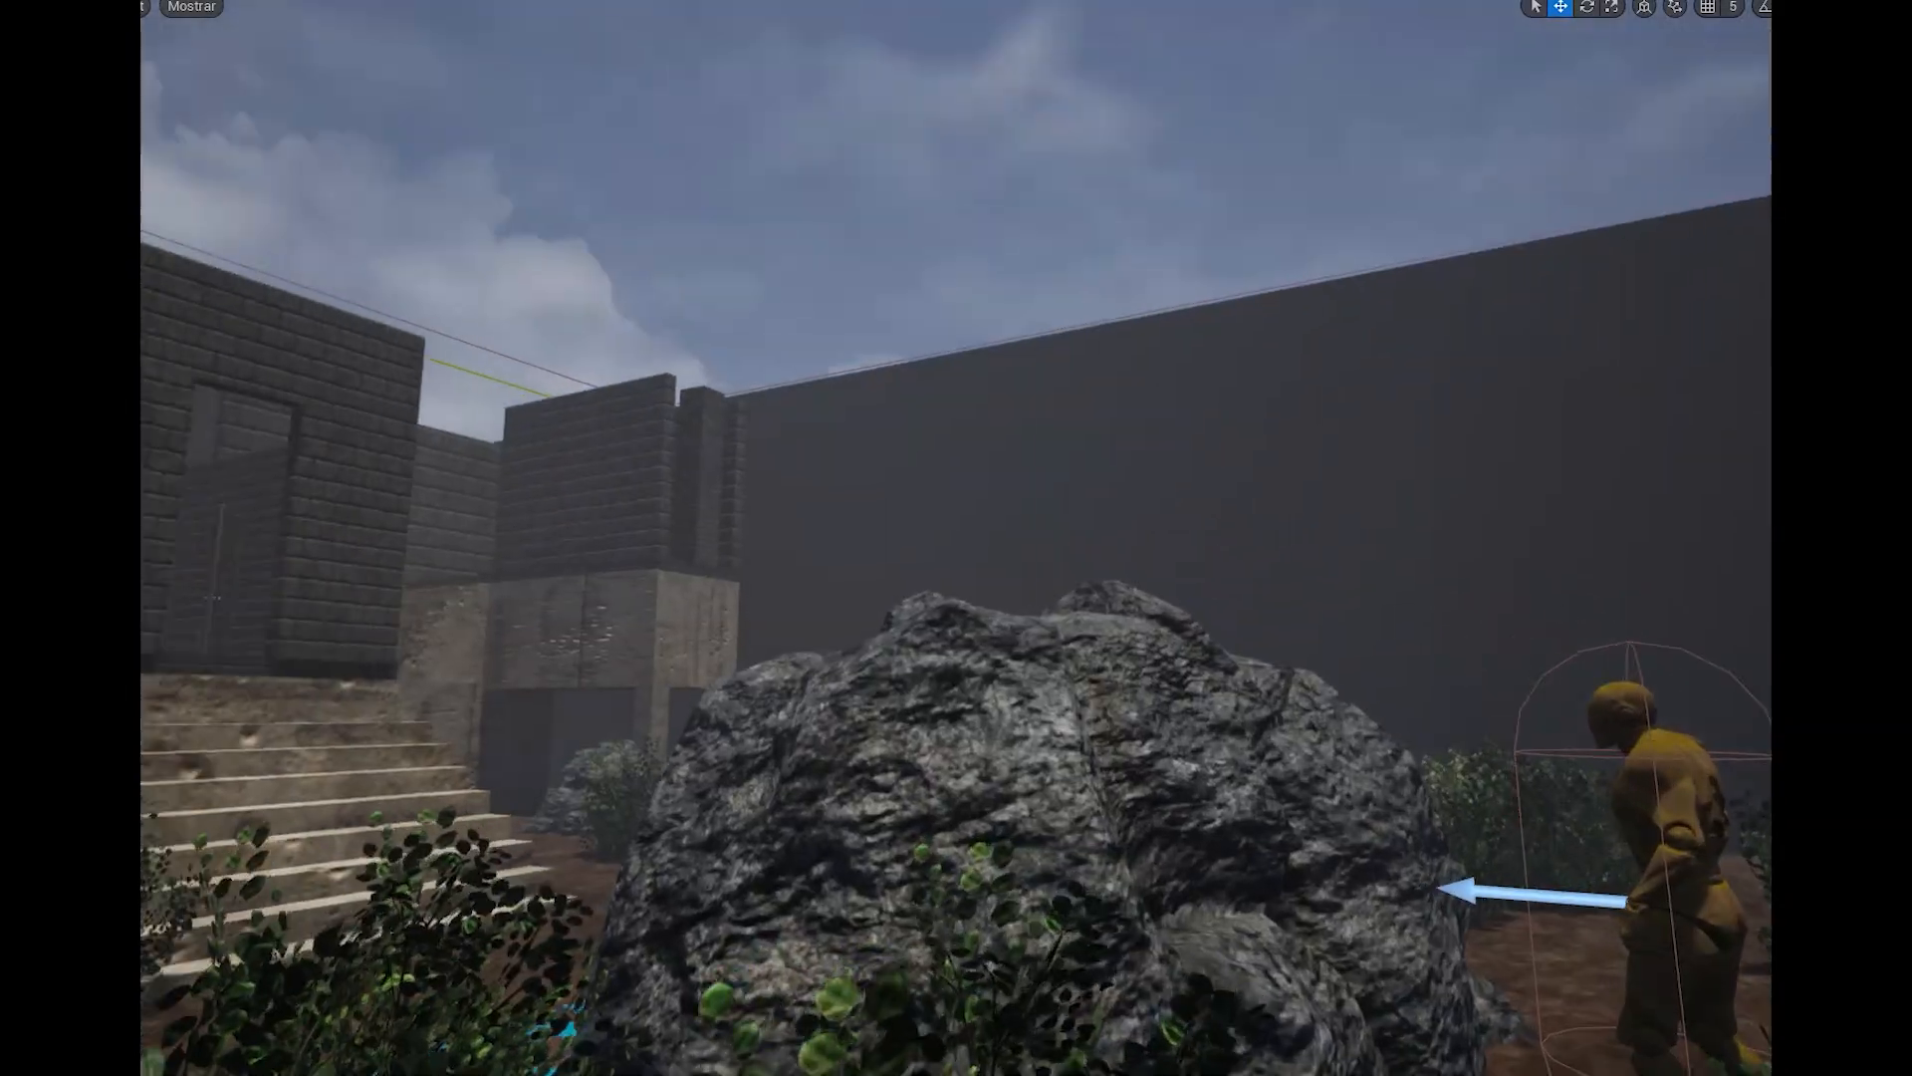
key("w")
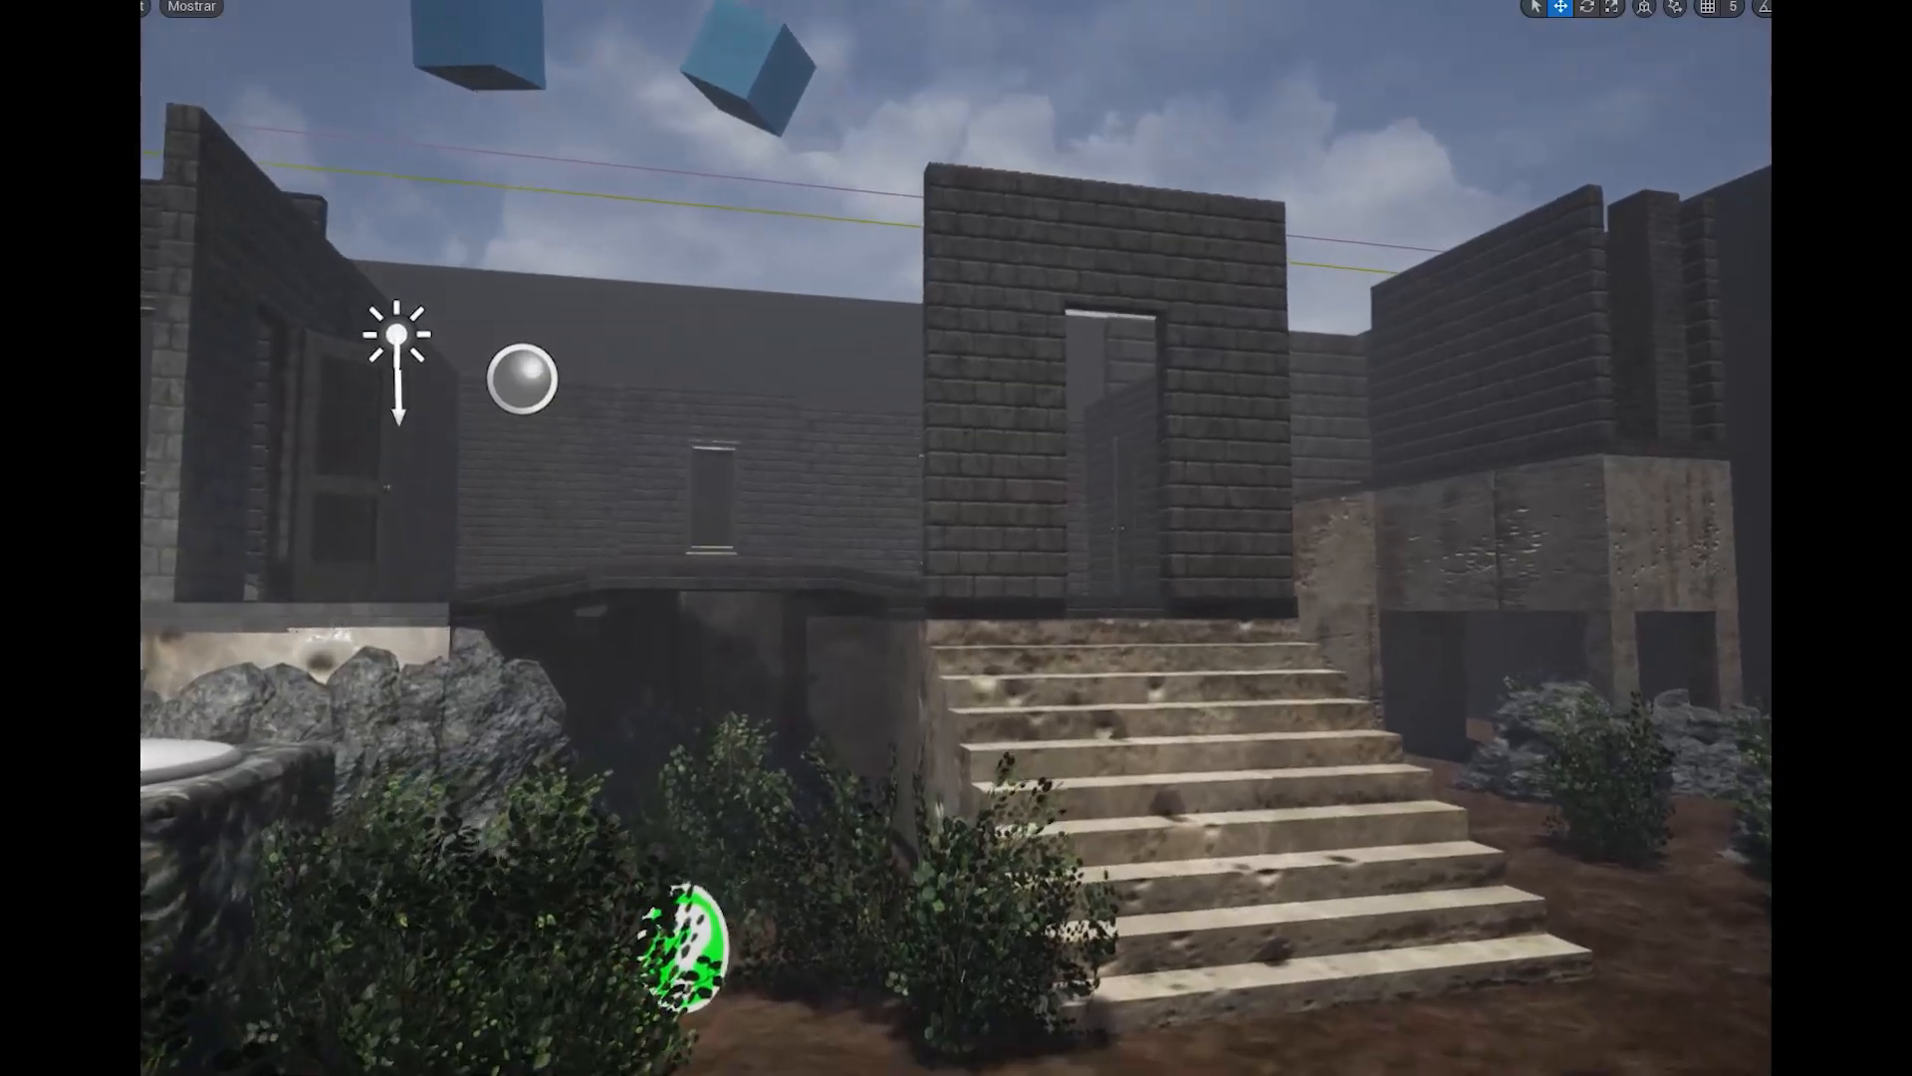
key("w")
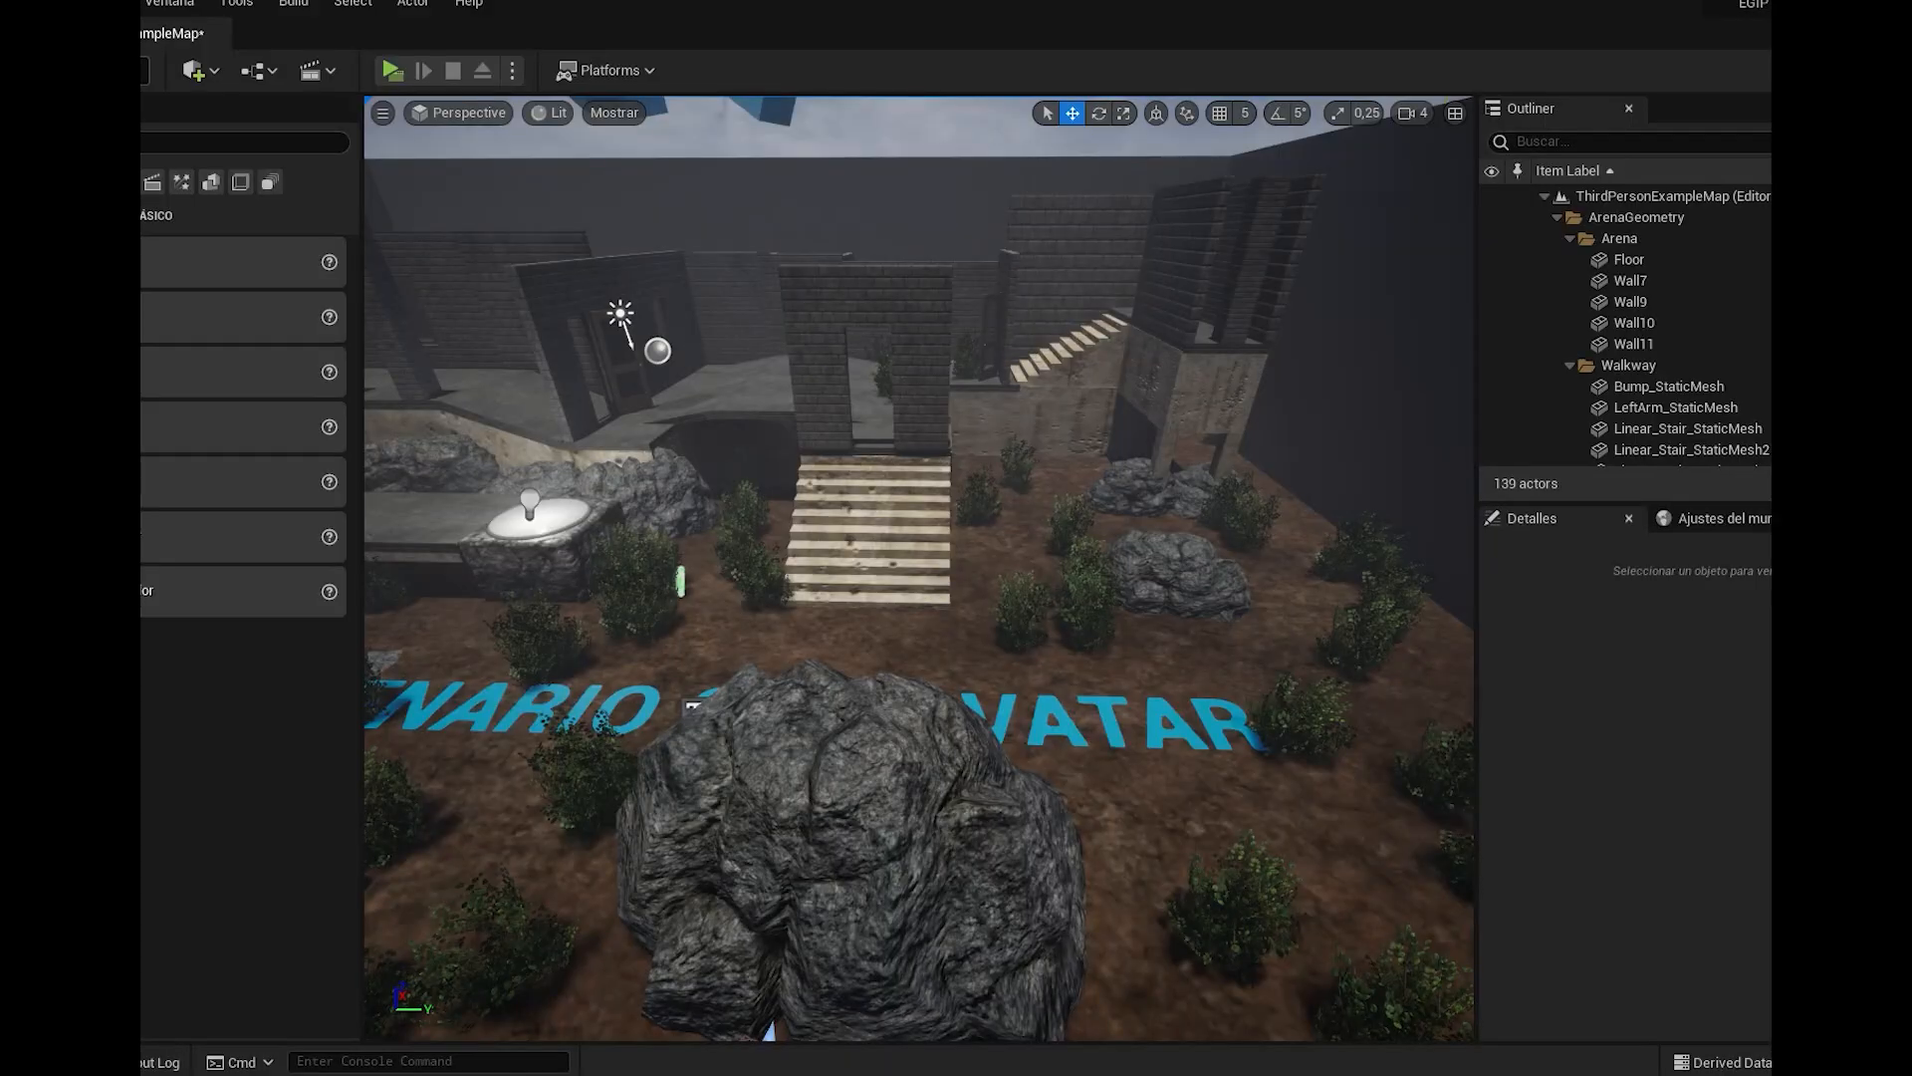
Switch to Foliage mode's single Select tool and select the bush beside the rock near the entrance steps
left_click(143, 71)
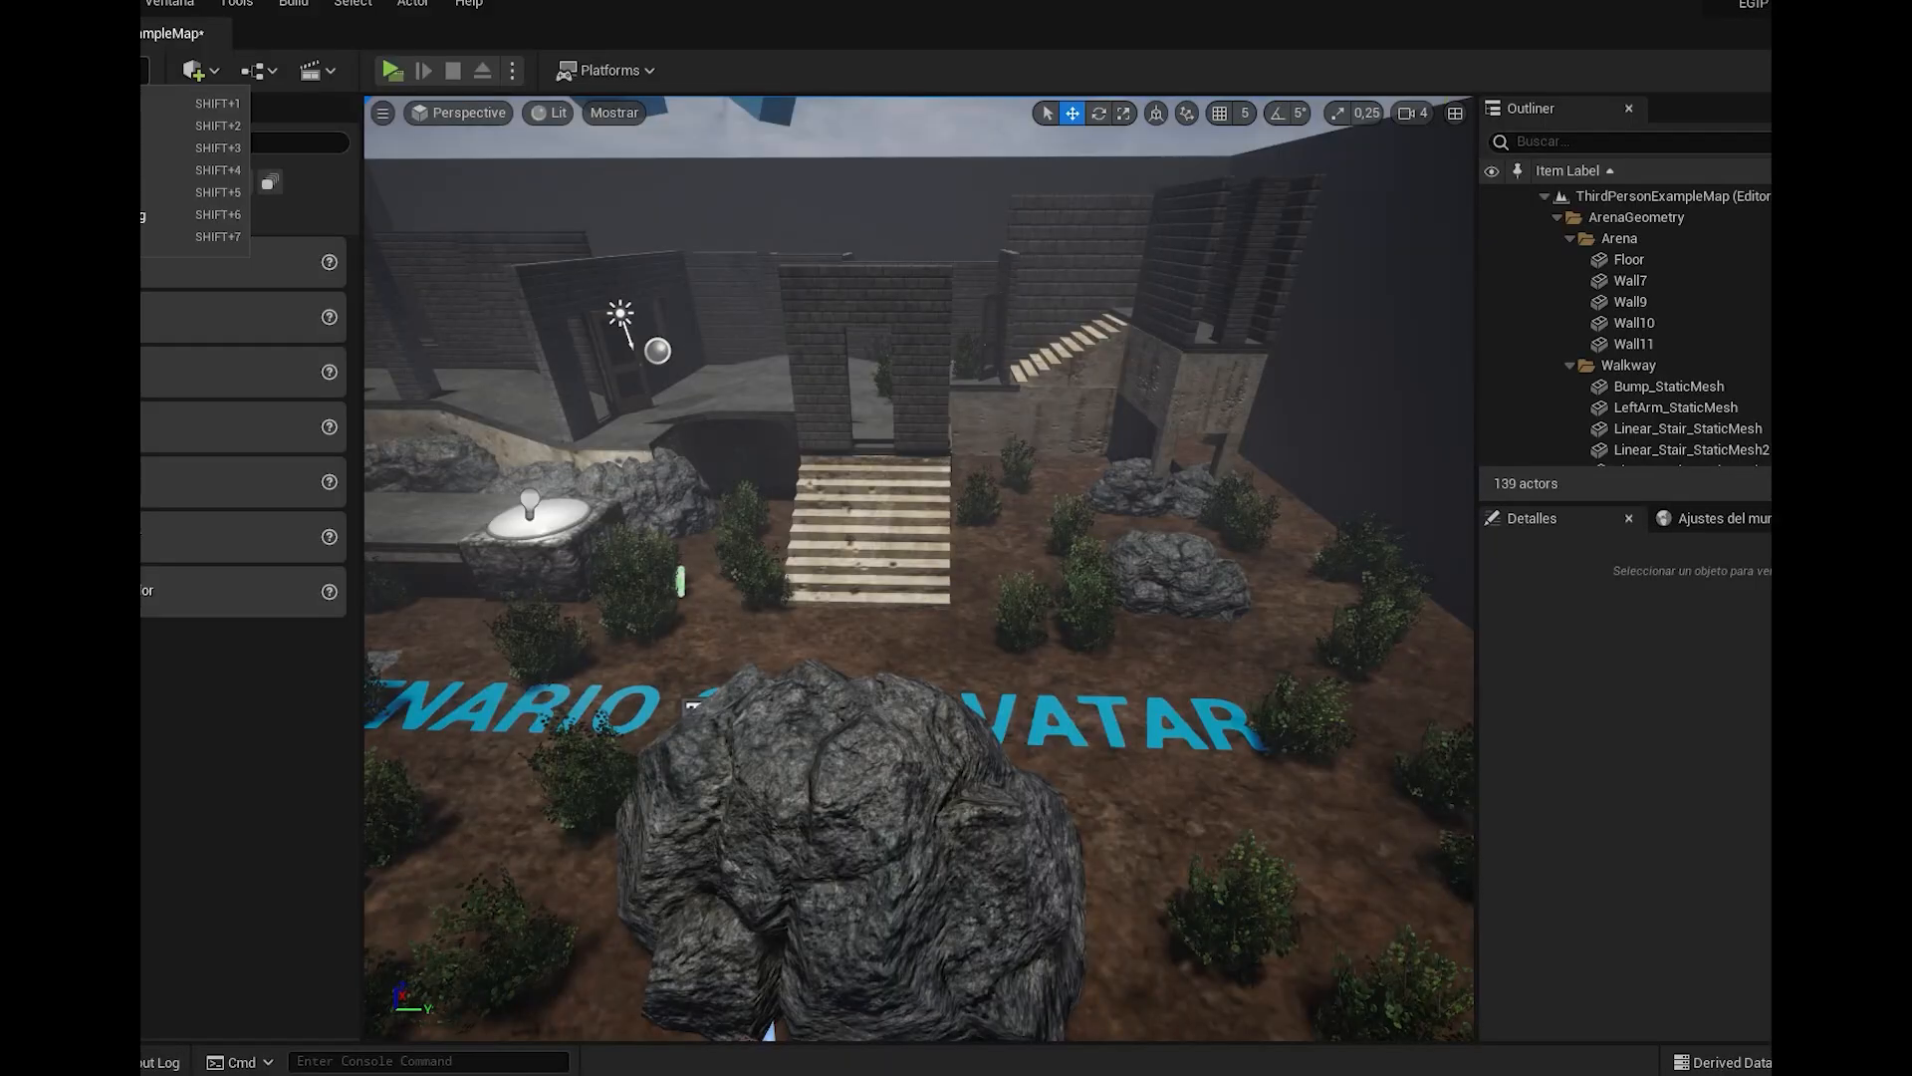
left_click(164, 147)
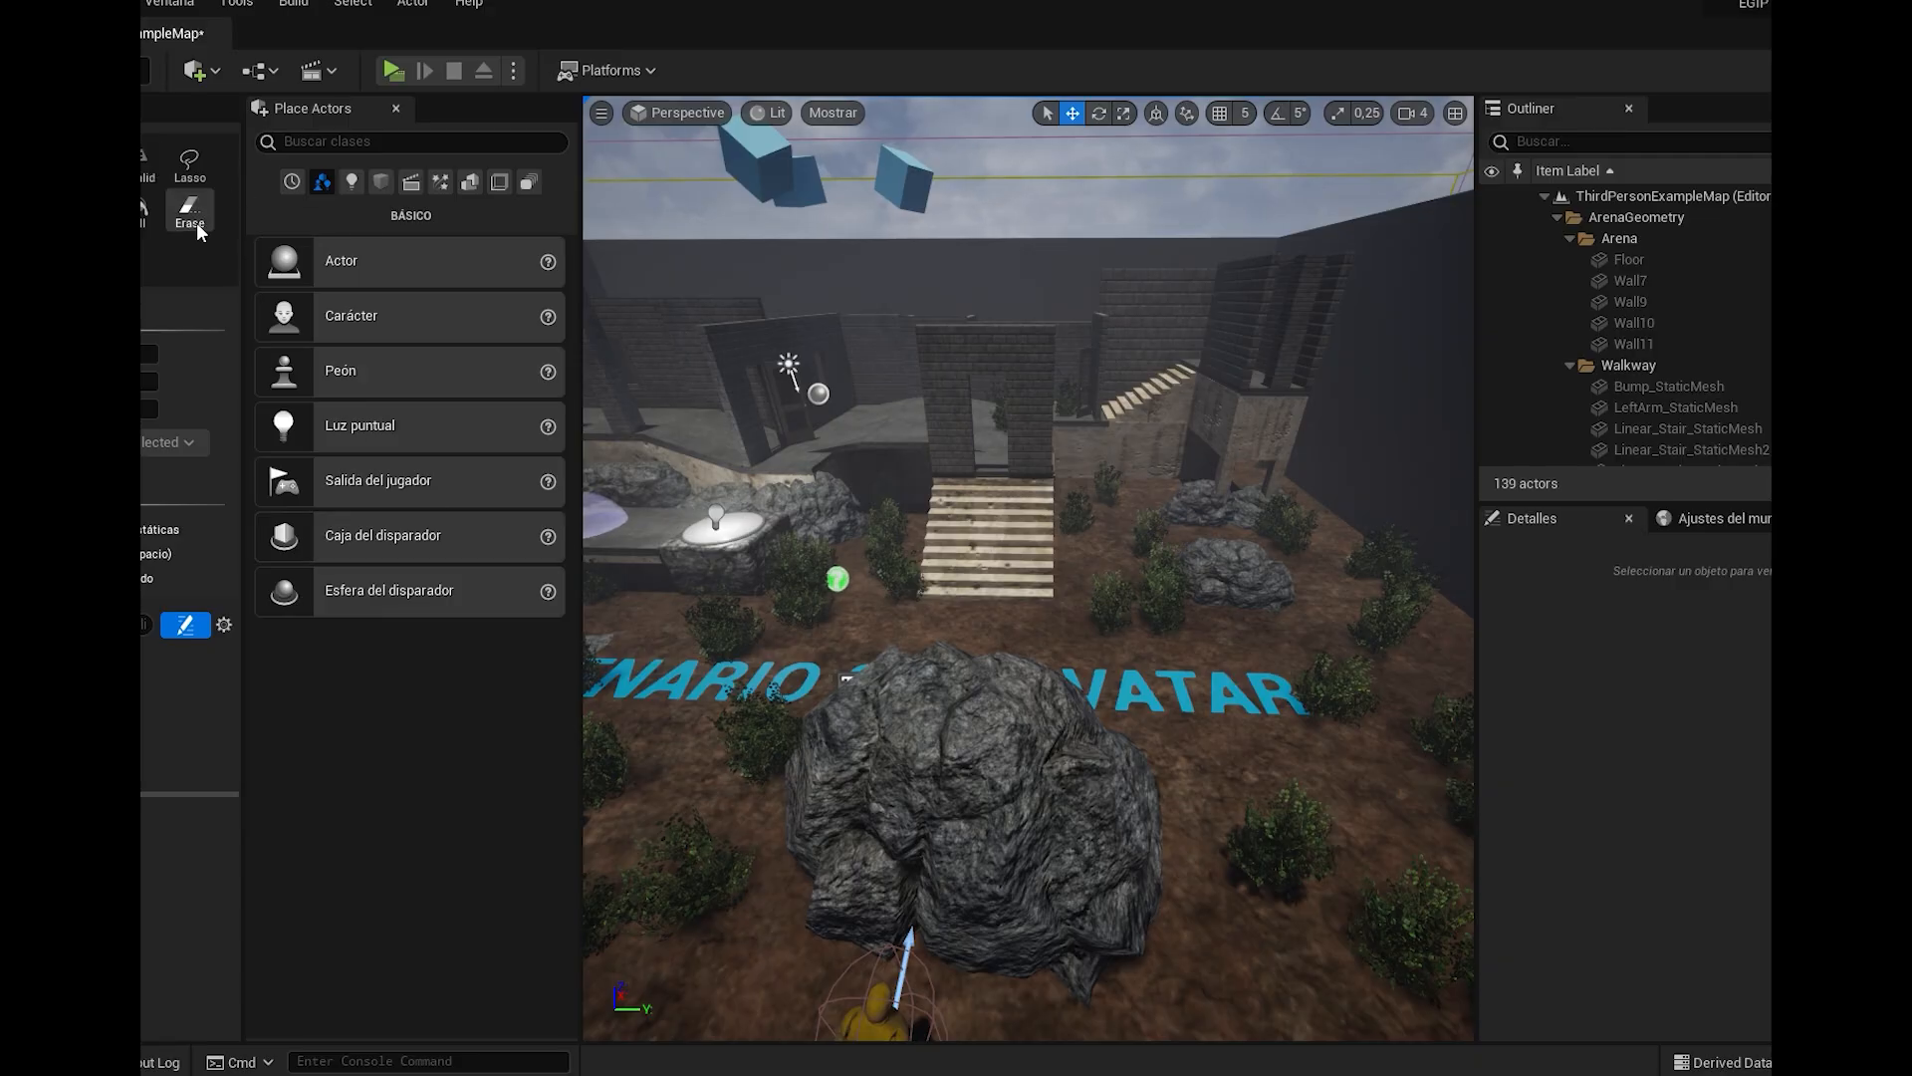
left_click(60, 256)
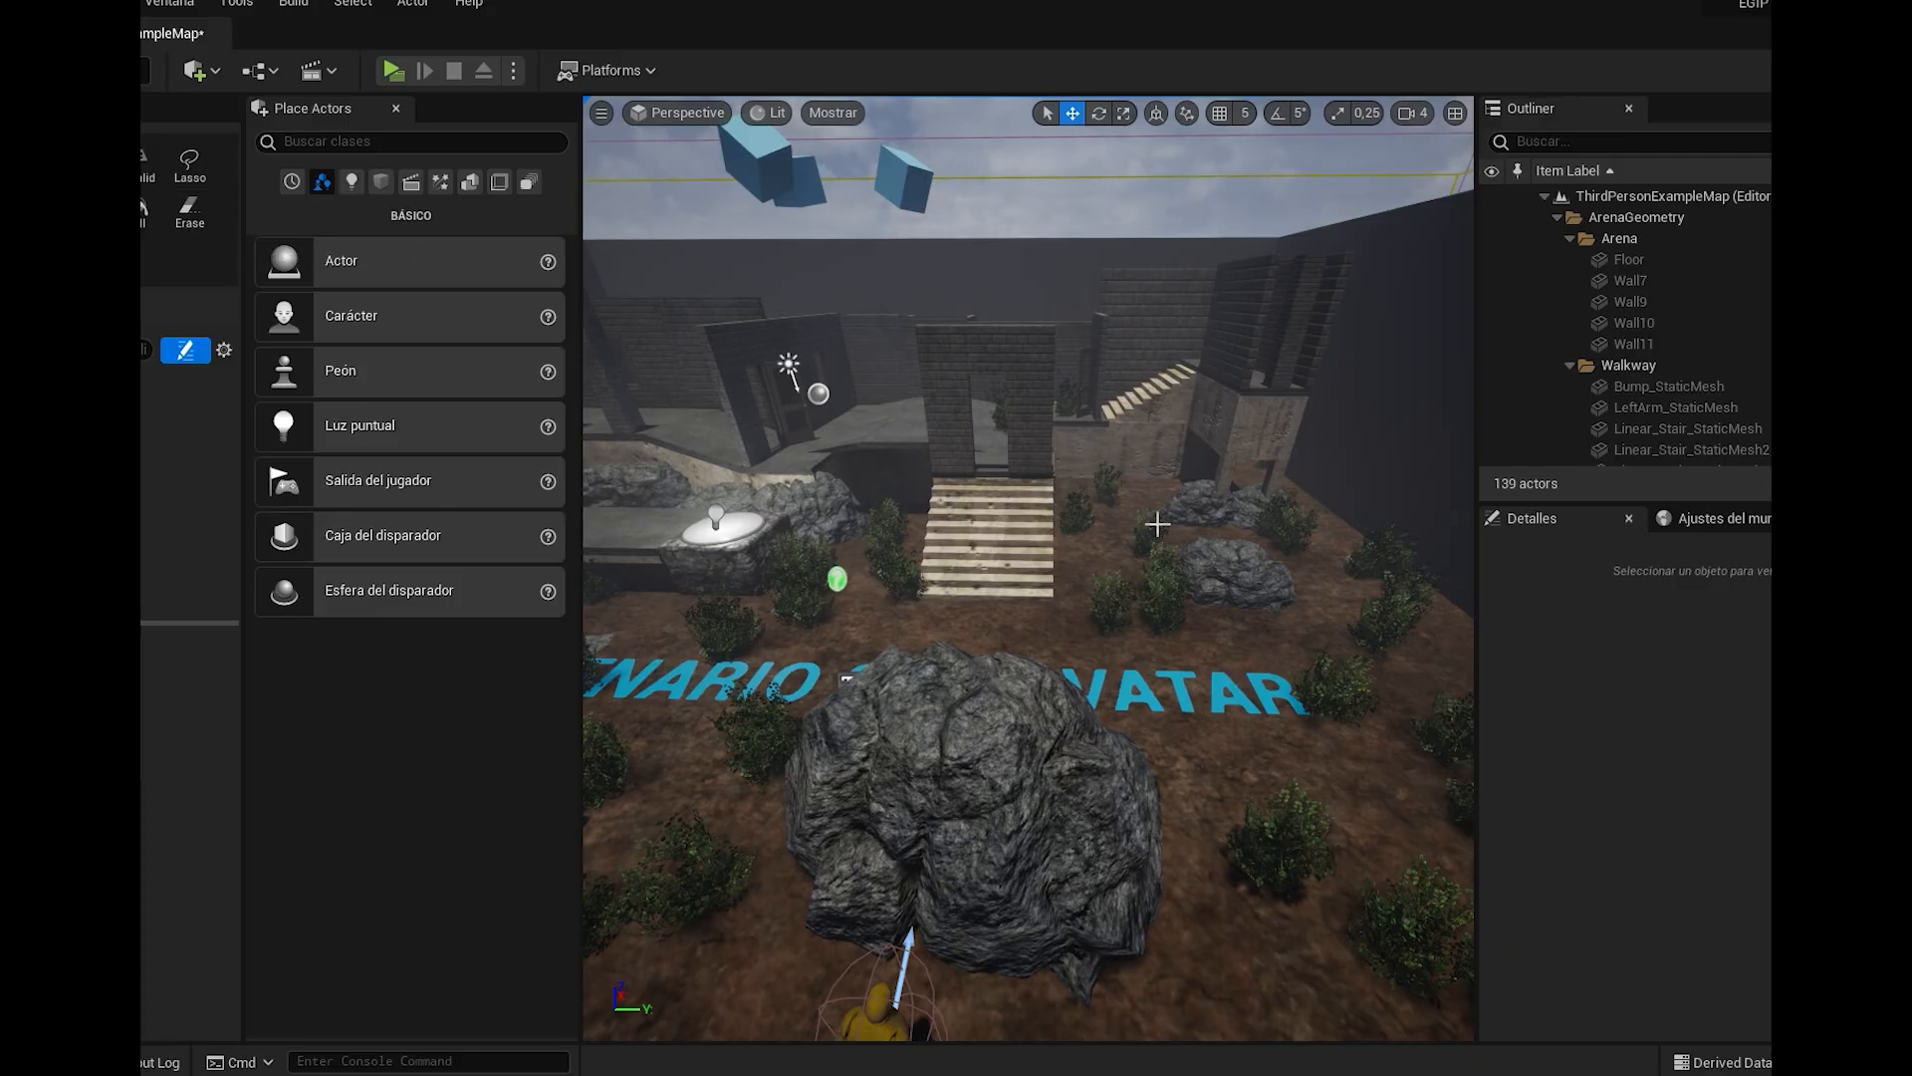
left_click(1159, 553)
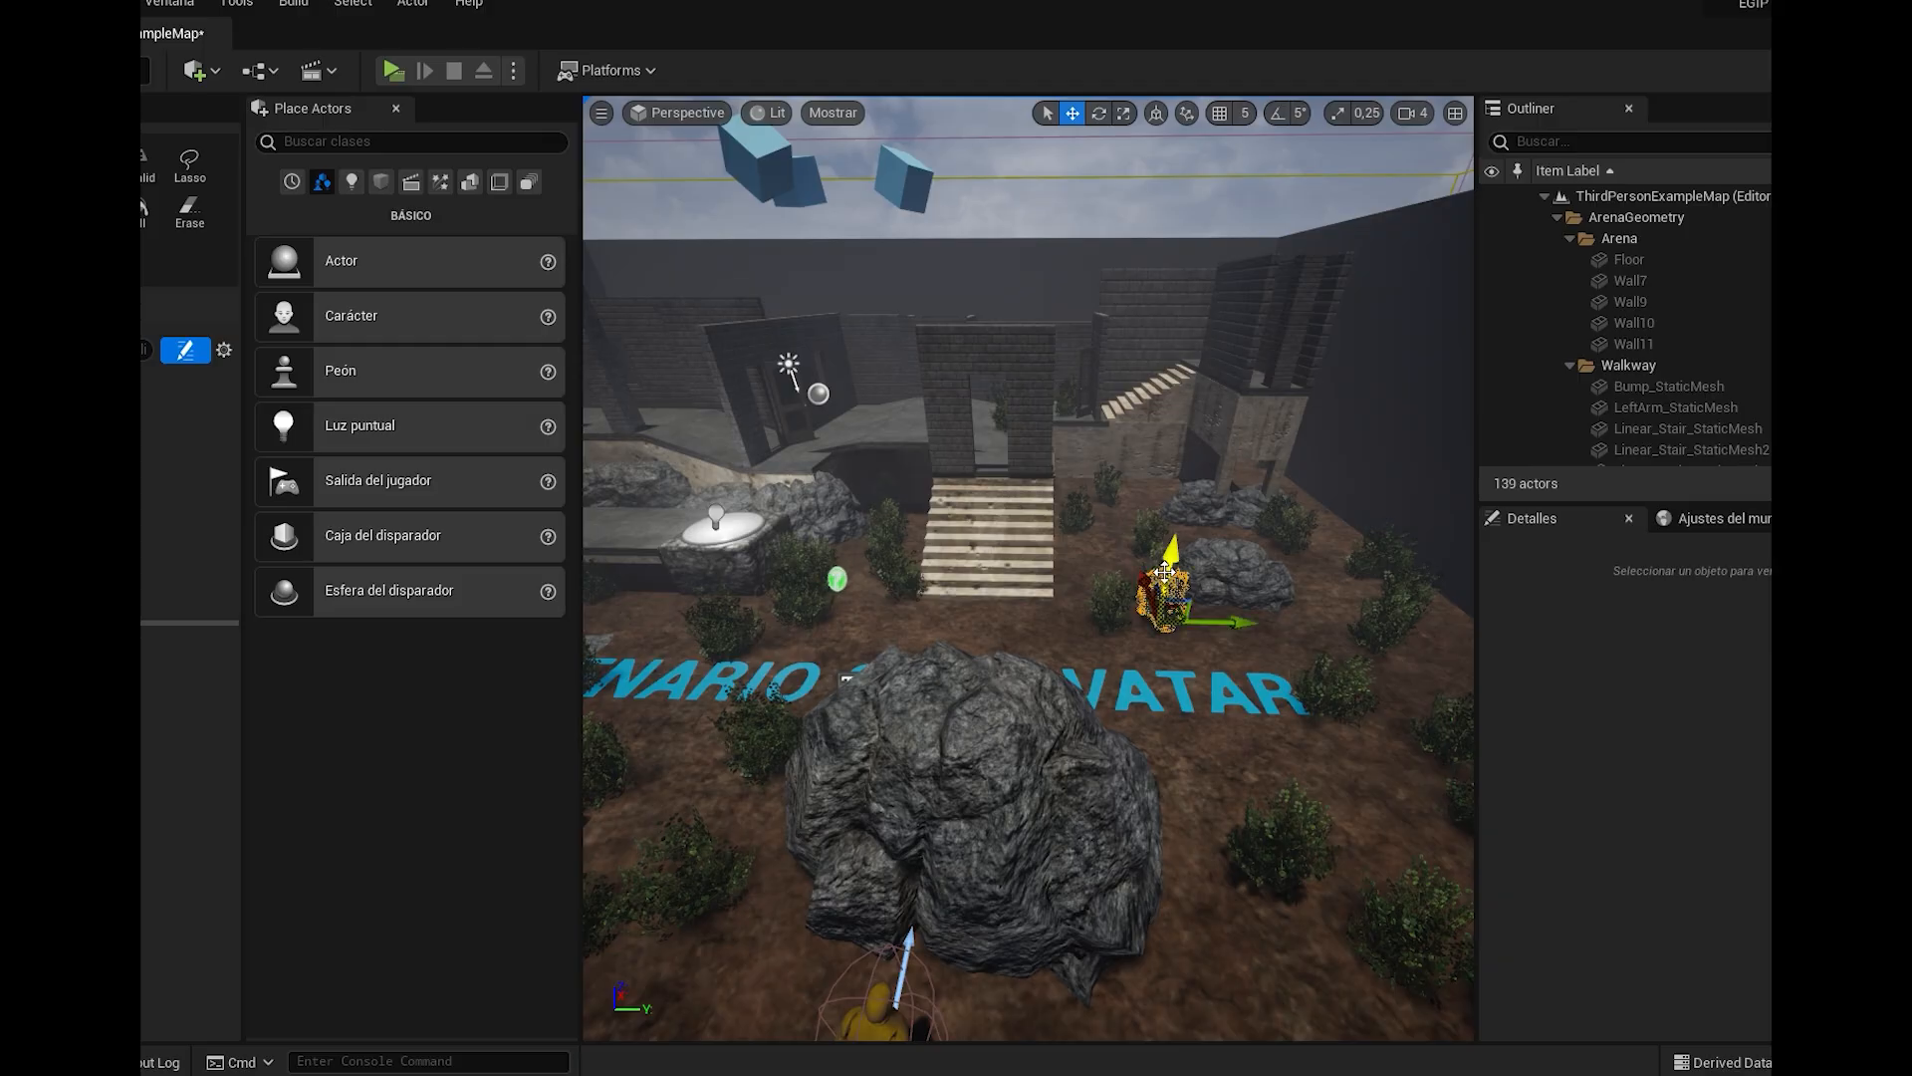
scroll(990, 428, "up", 6)
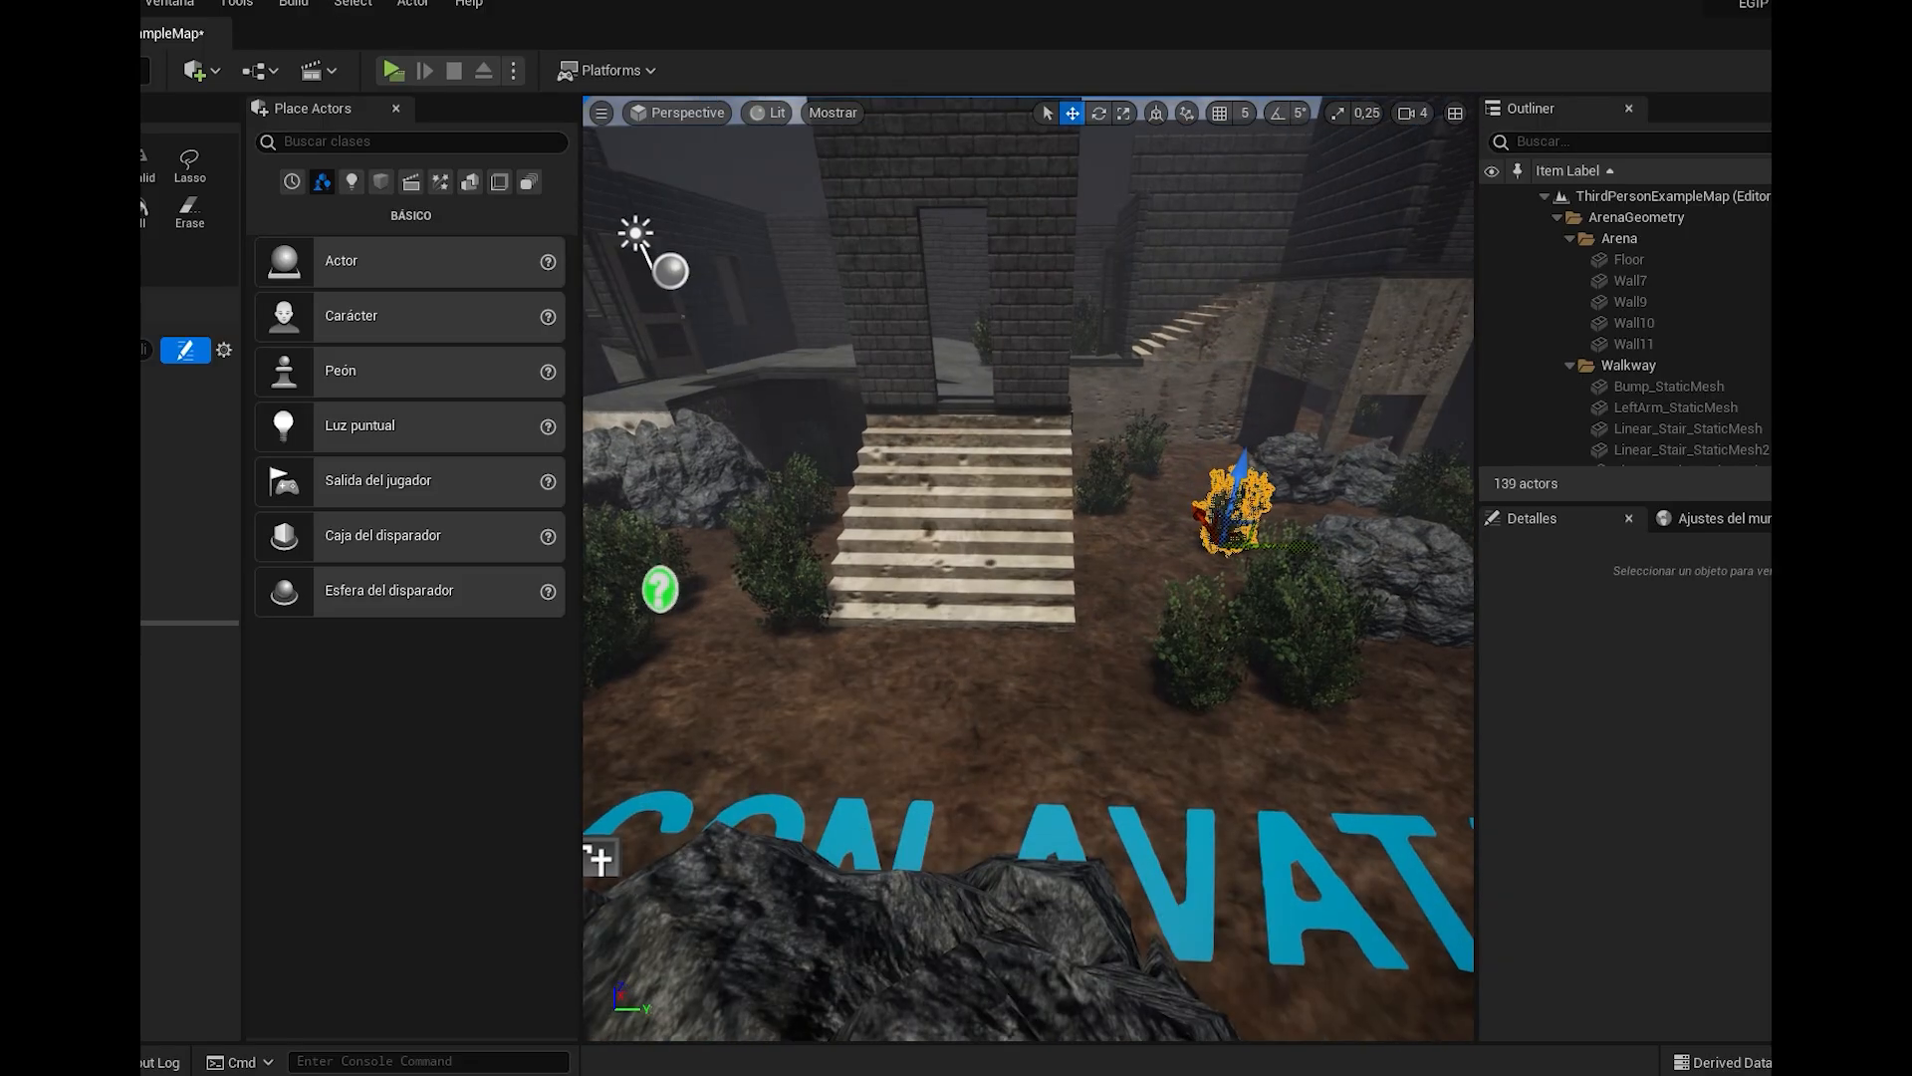
Select the bush on the stone floor against the far brick wall, between its two windows
right_click_drag(977, 299, 971, 219)
key("w")
scroll(969, 268, "up", 4)
middle_click_drag(969, 269, 877, 214)
scroll(1089, 362, "up", 5)
left_click(1090, 362)
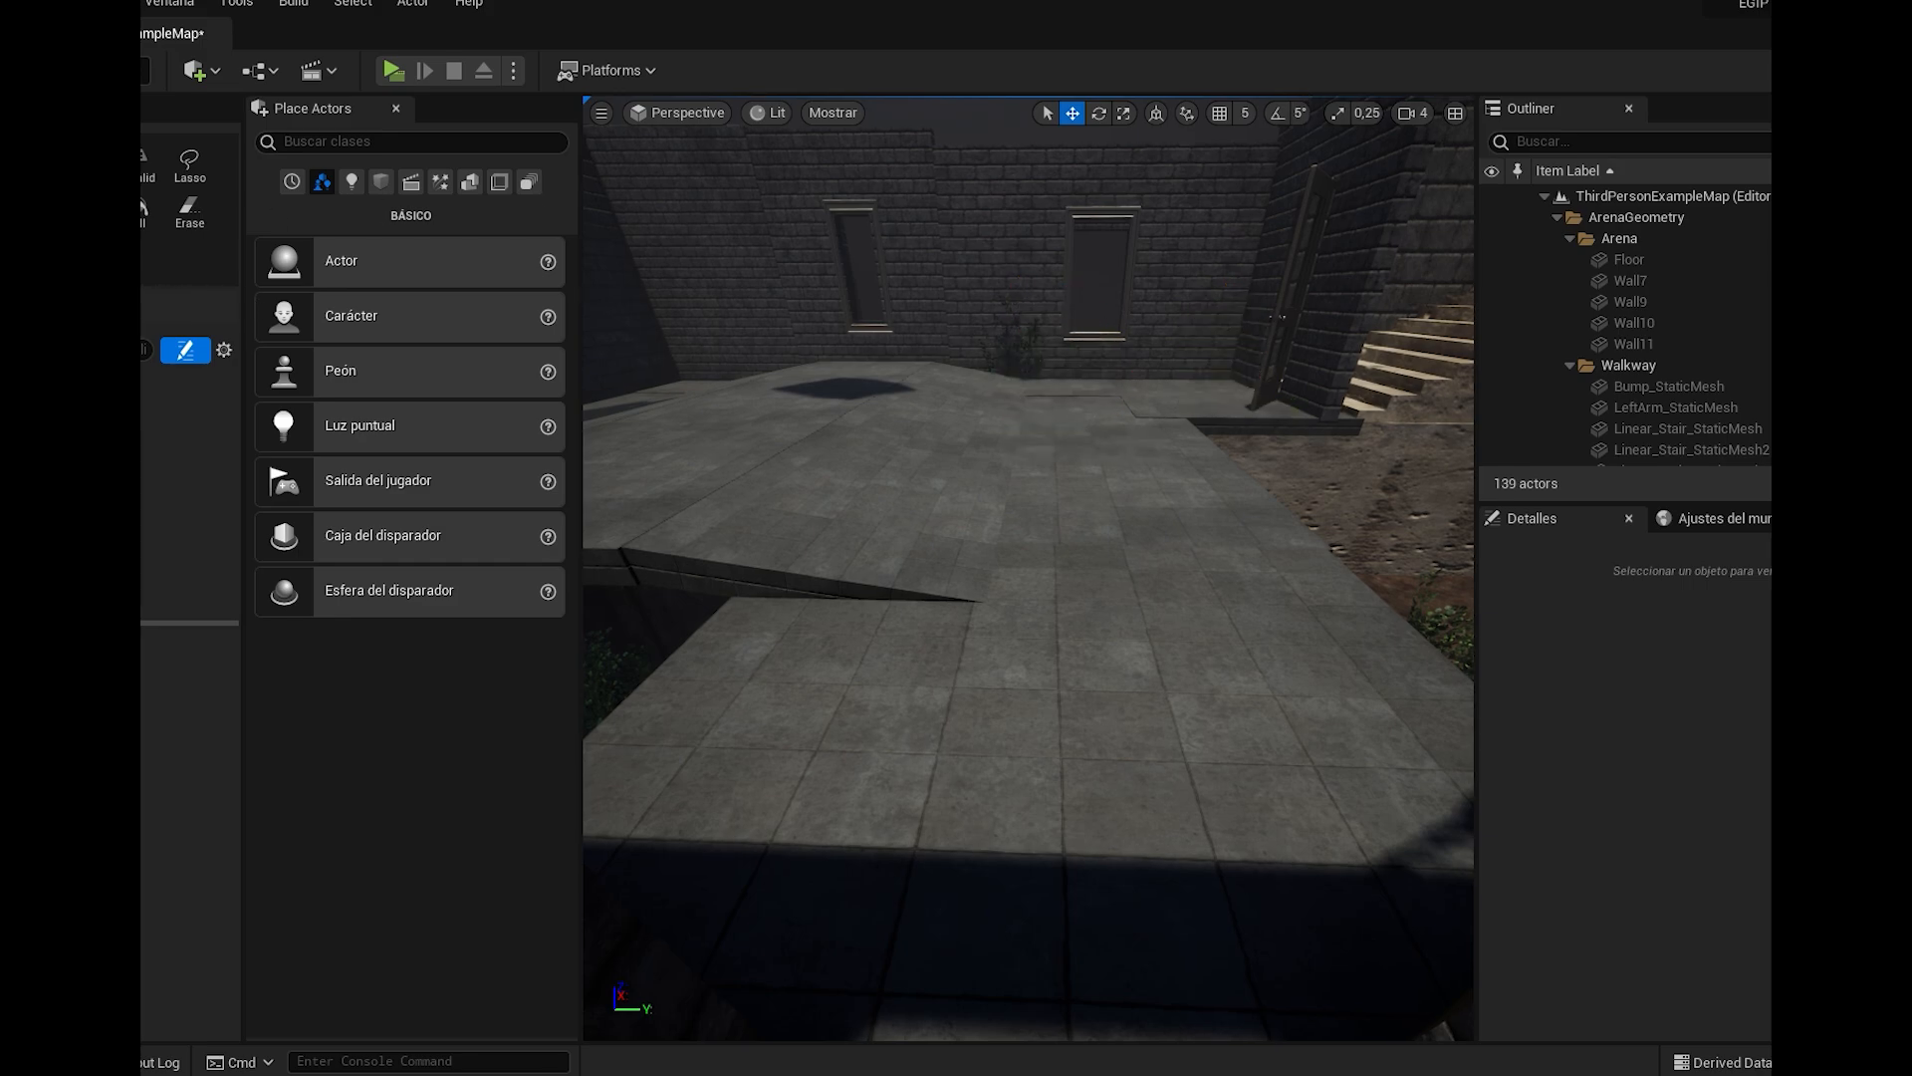
right_click_drag(1001, 361, 1084, 358)
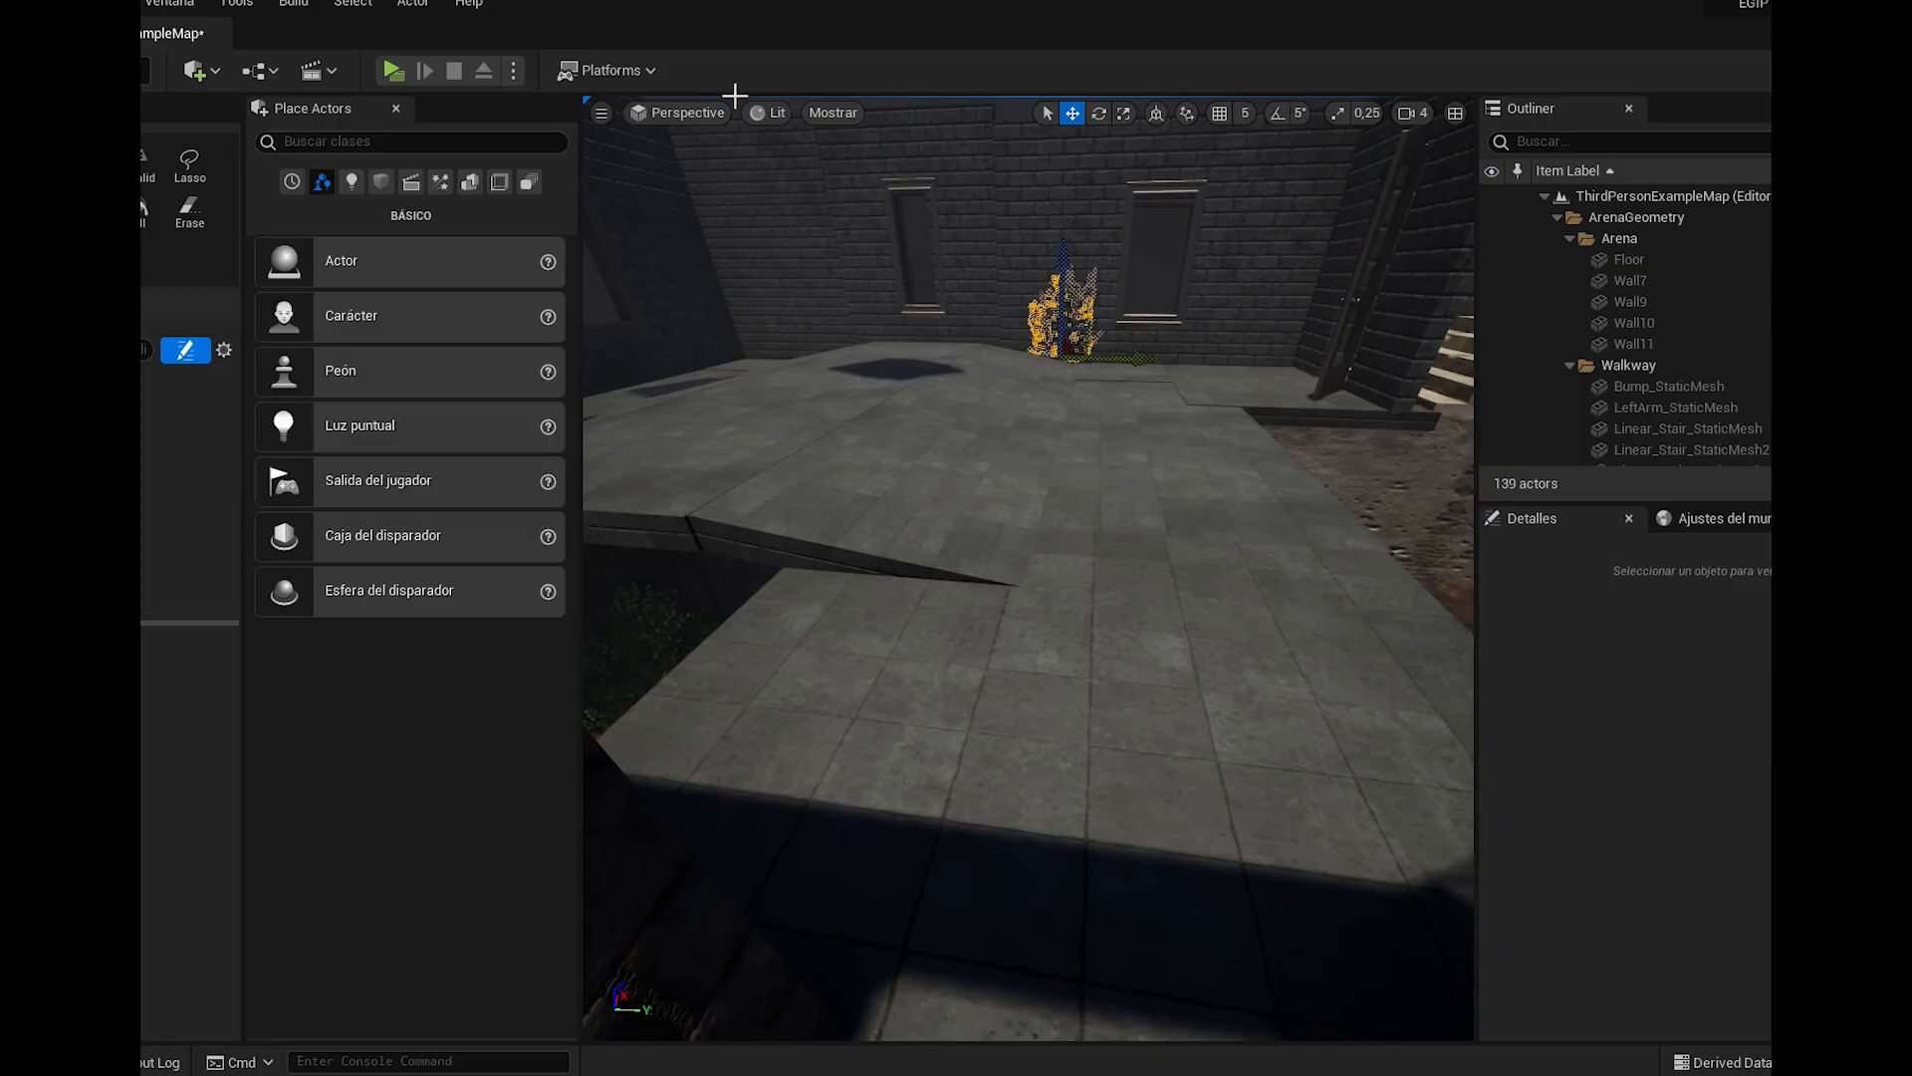
Inspect the bushes at eye level from the brick-walled corridor past the pillars to the character and blue camera
right_click_drag(1028, 567, 1335, 451)
key("w")
key("w")
right_click_drag(1028, 498, 1265, 513)
right_click_drag(1028, 567, 1205, 627)
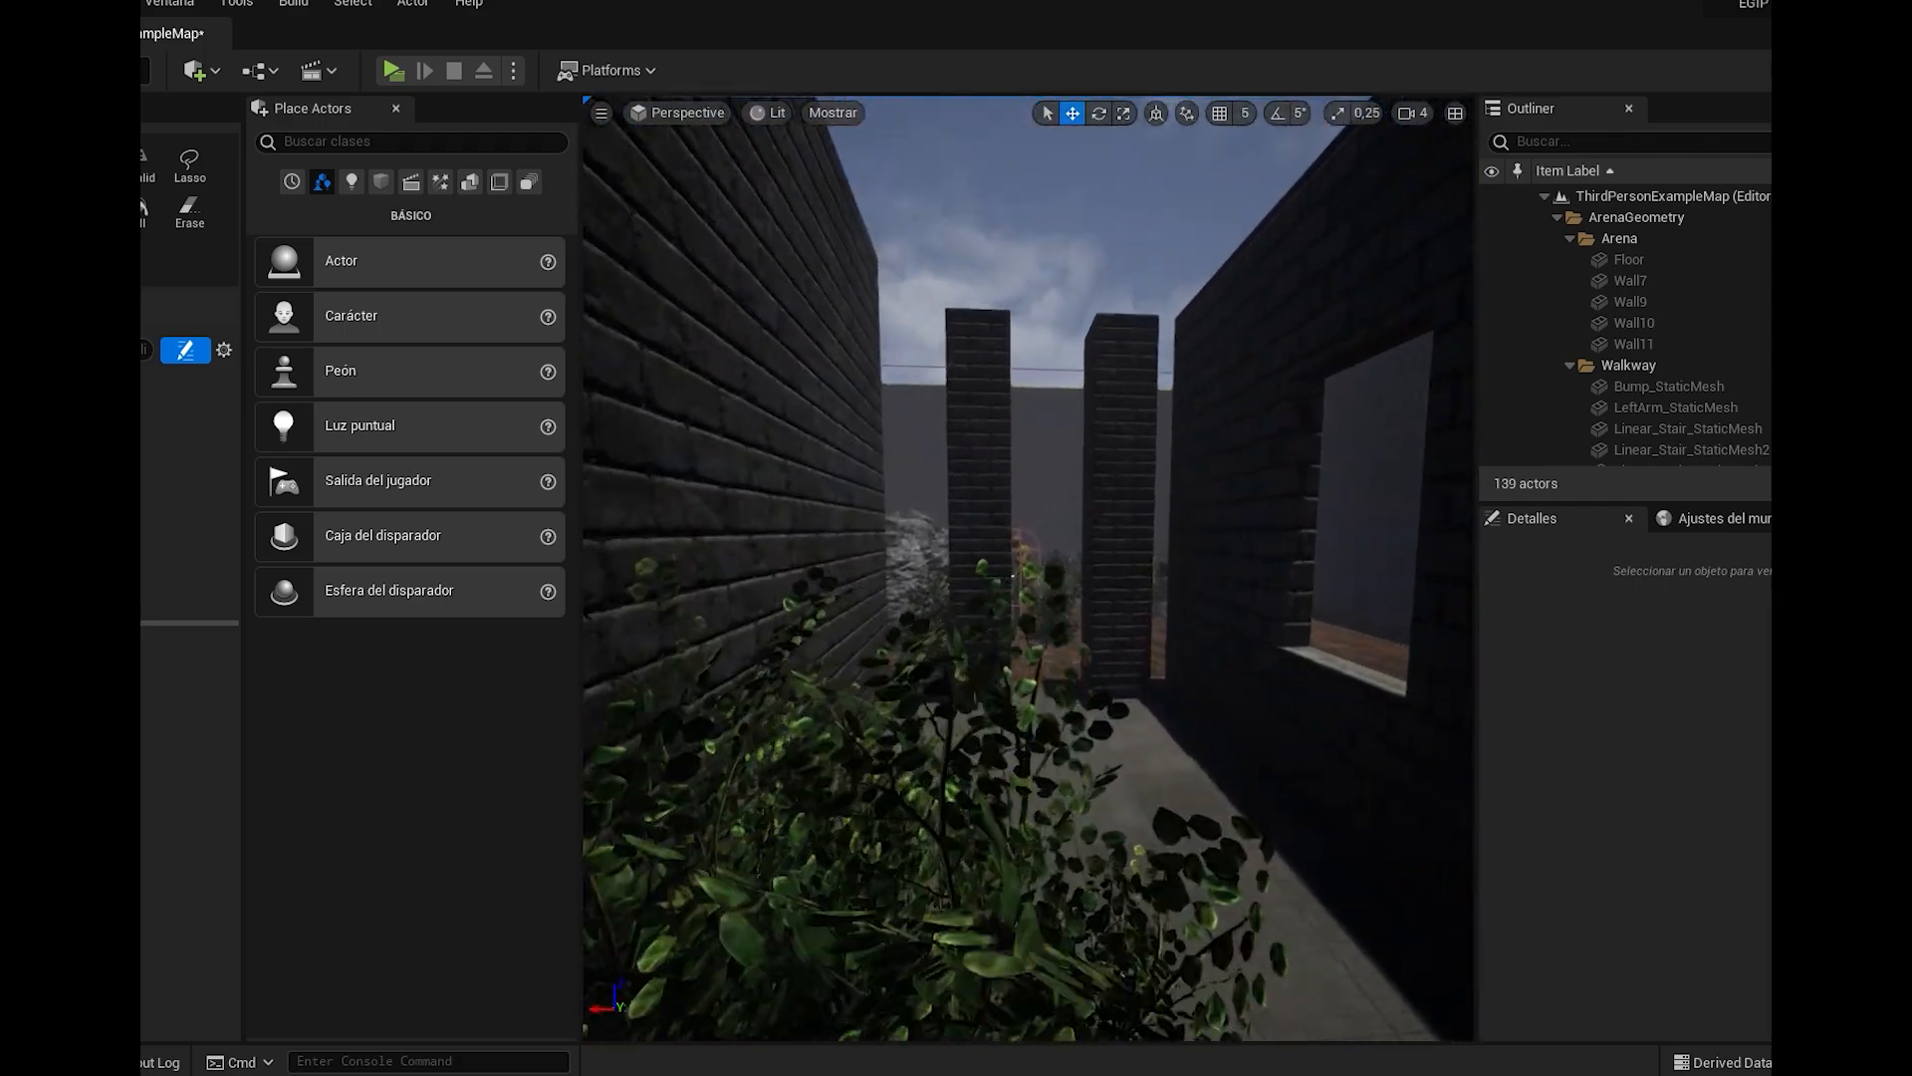
key("w")
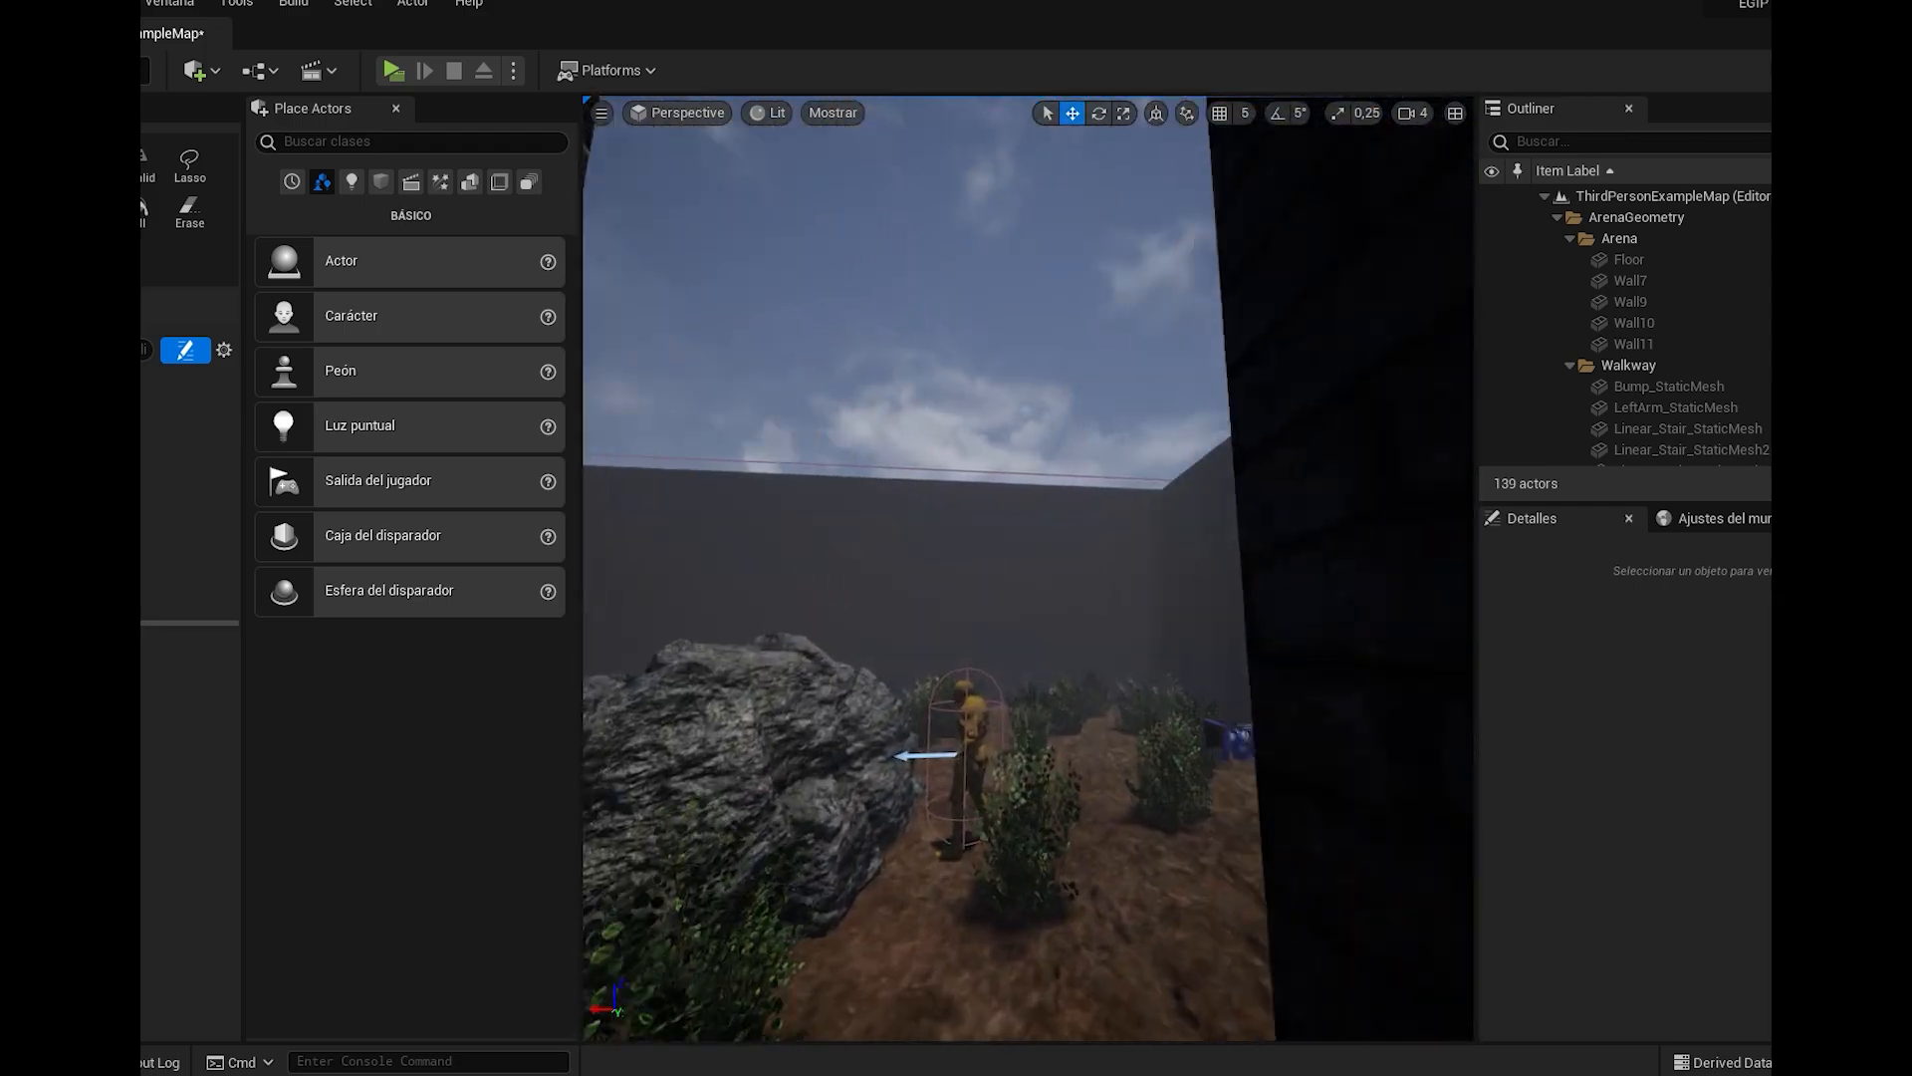
key("w")
right_click_drag(890, 478, 1199, 484)
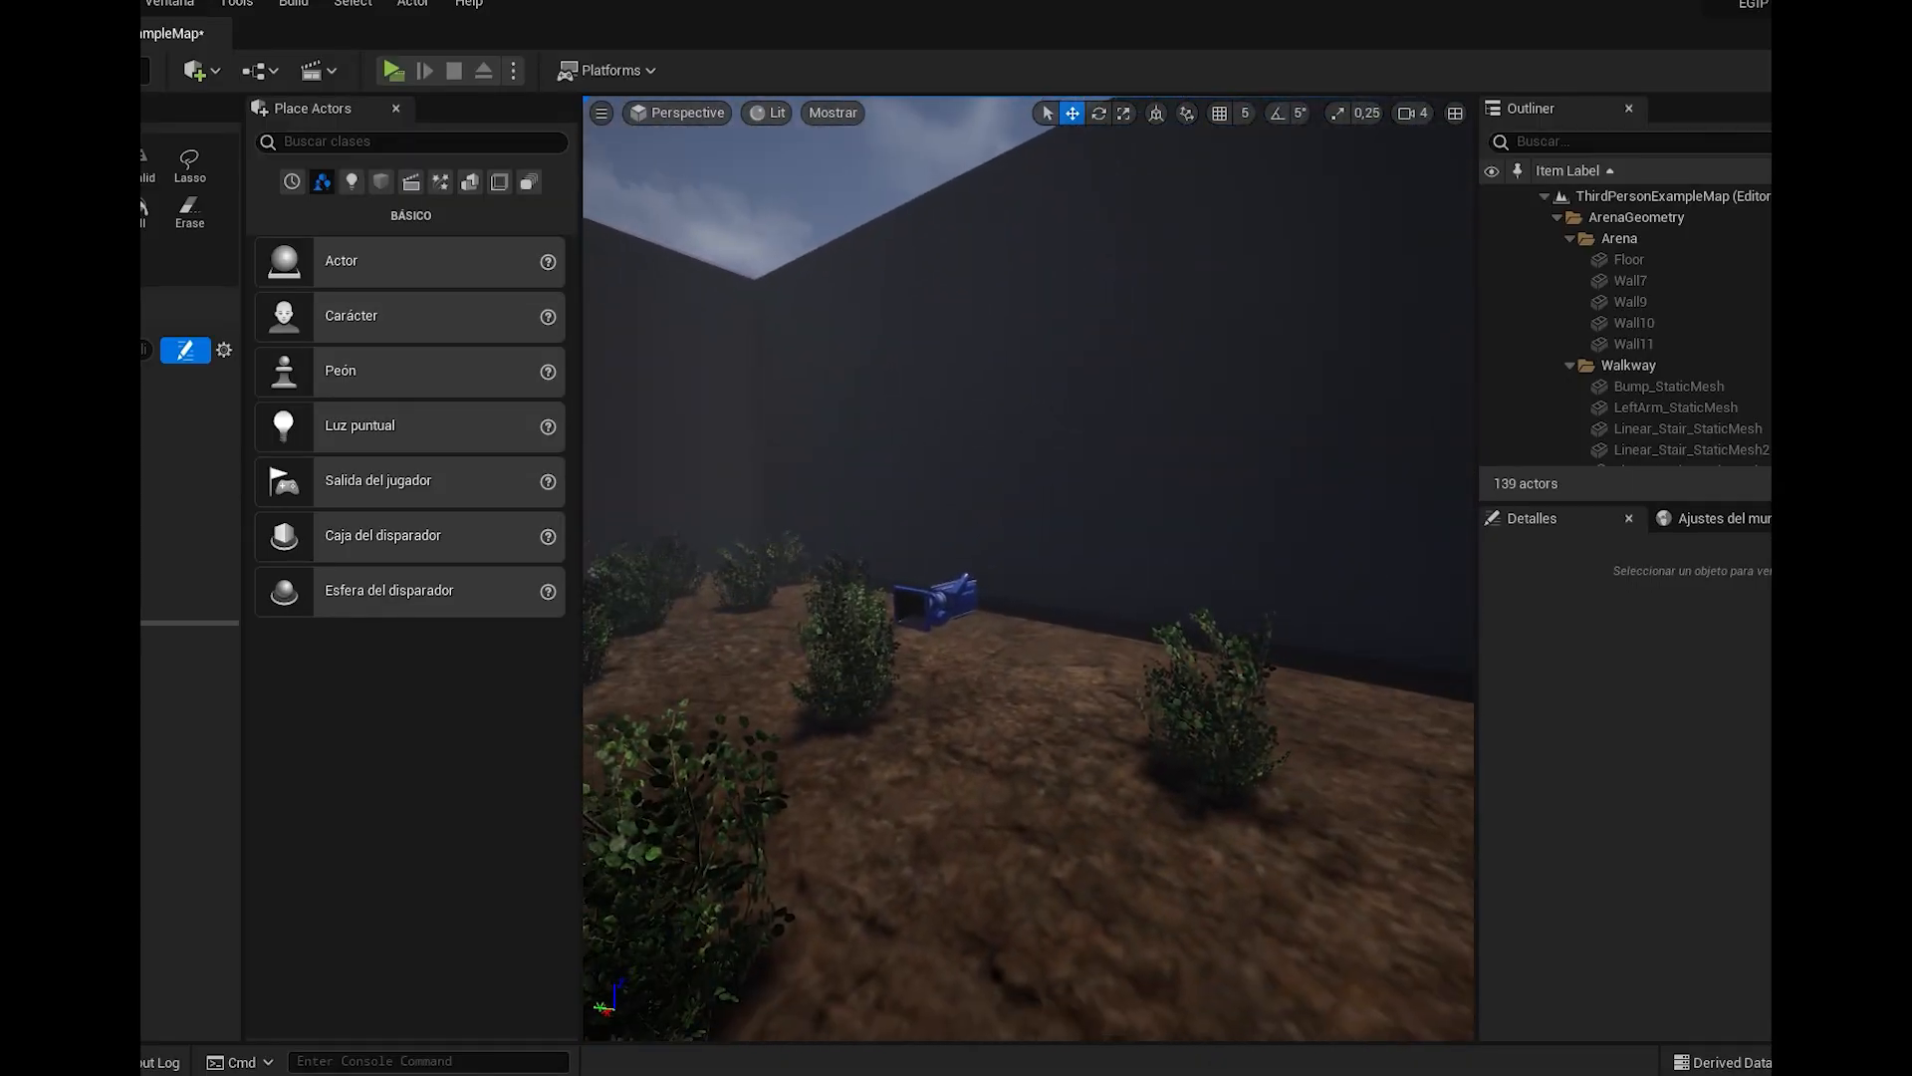
right_click_drag(916, 637, 787, 637)
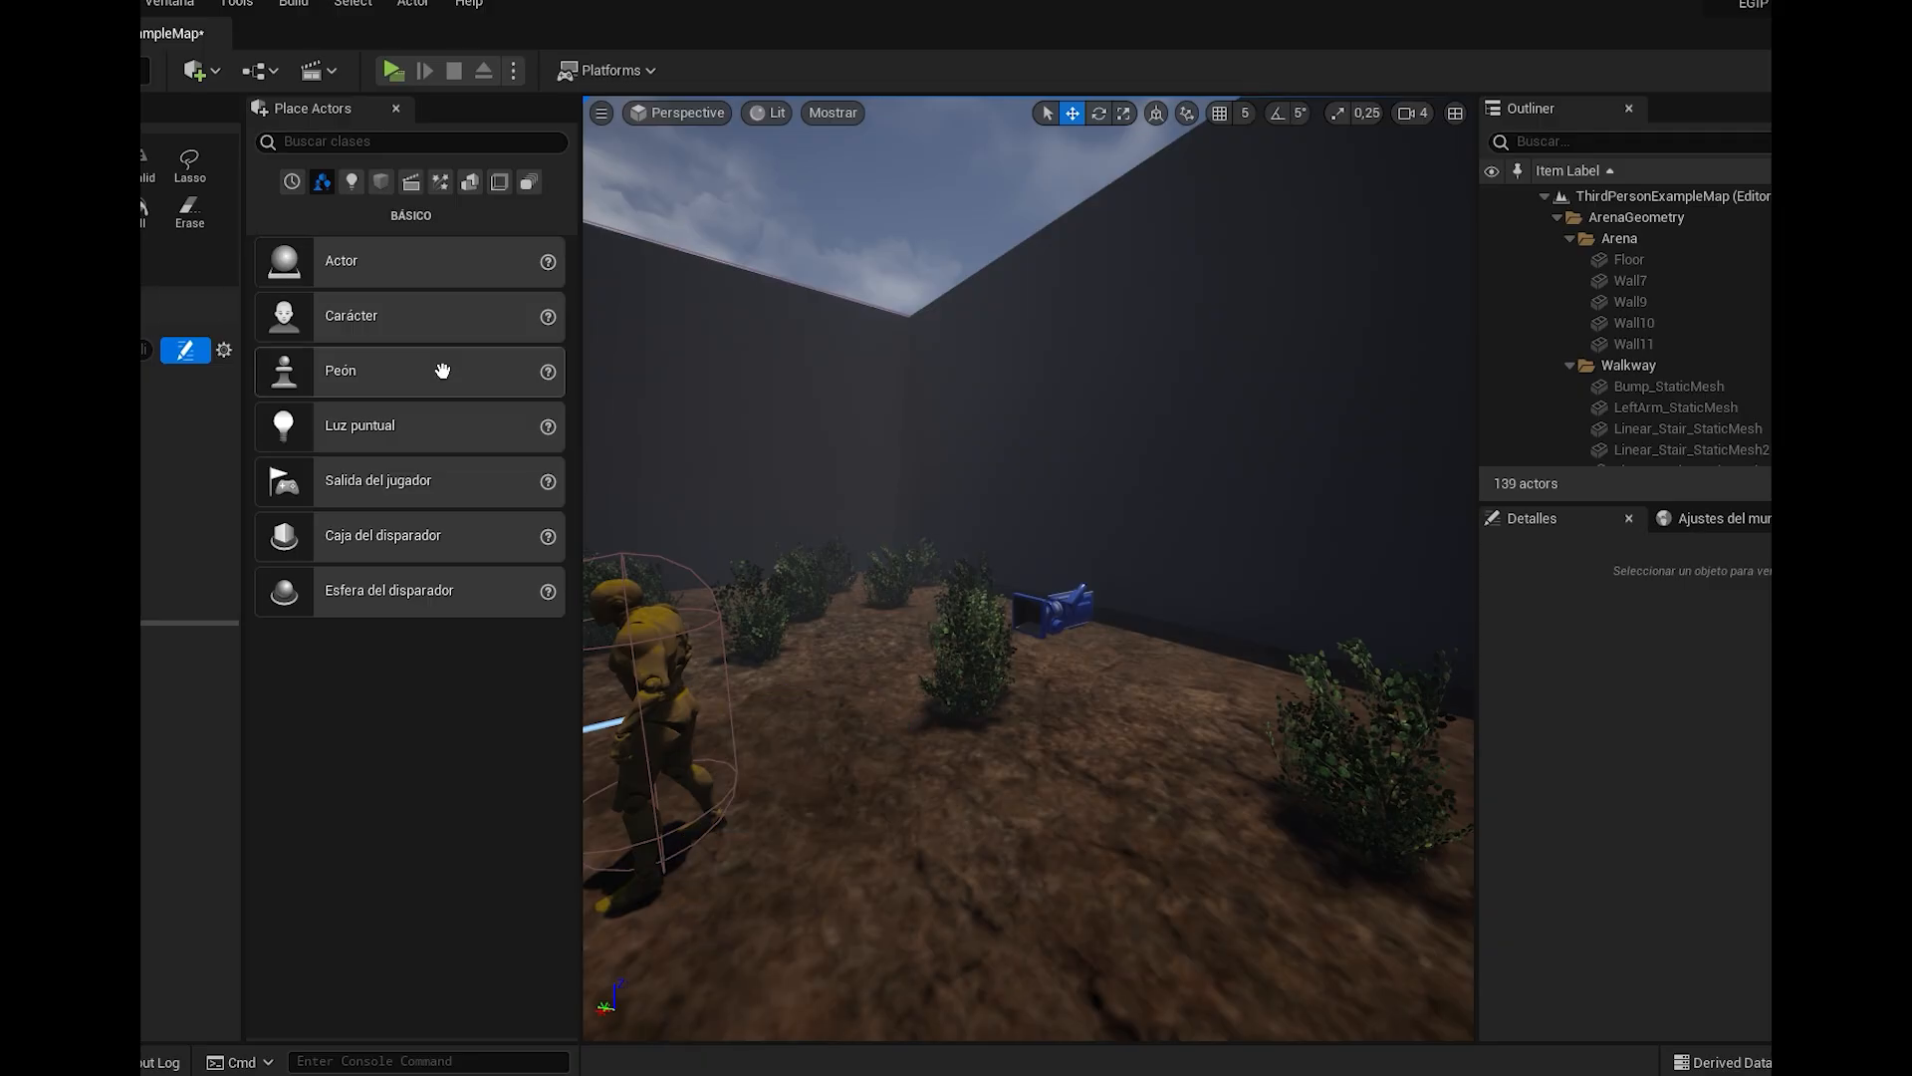
right_click_drag(918, 432, 637, 438)
right_click_drag(1275, 461, 897, 488)
Delete the bush against the brick wall in the stone-floored corridor near the open door
scroll(1257, 462, "up", 4)
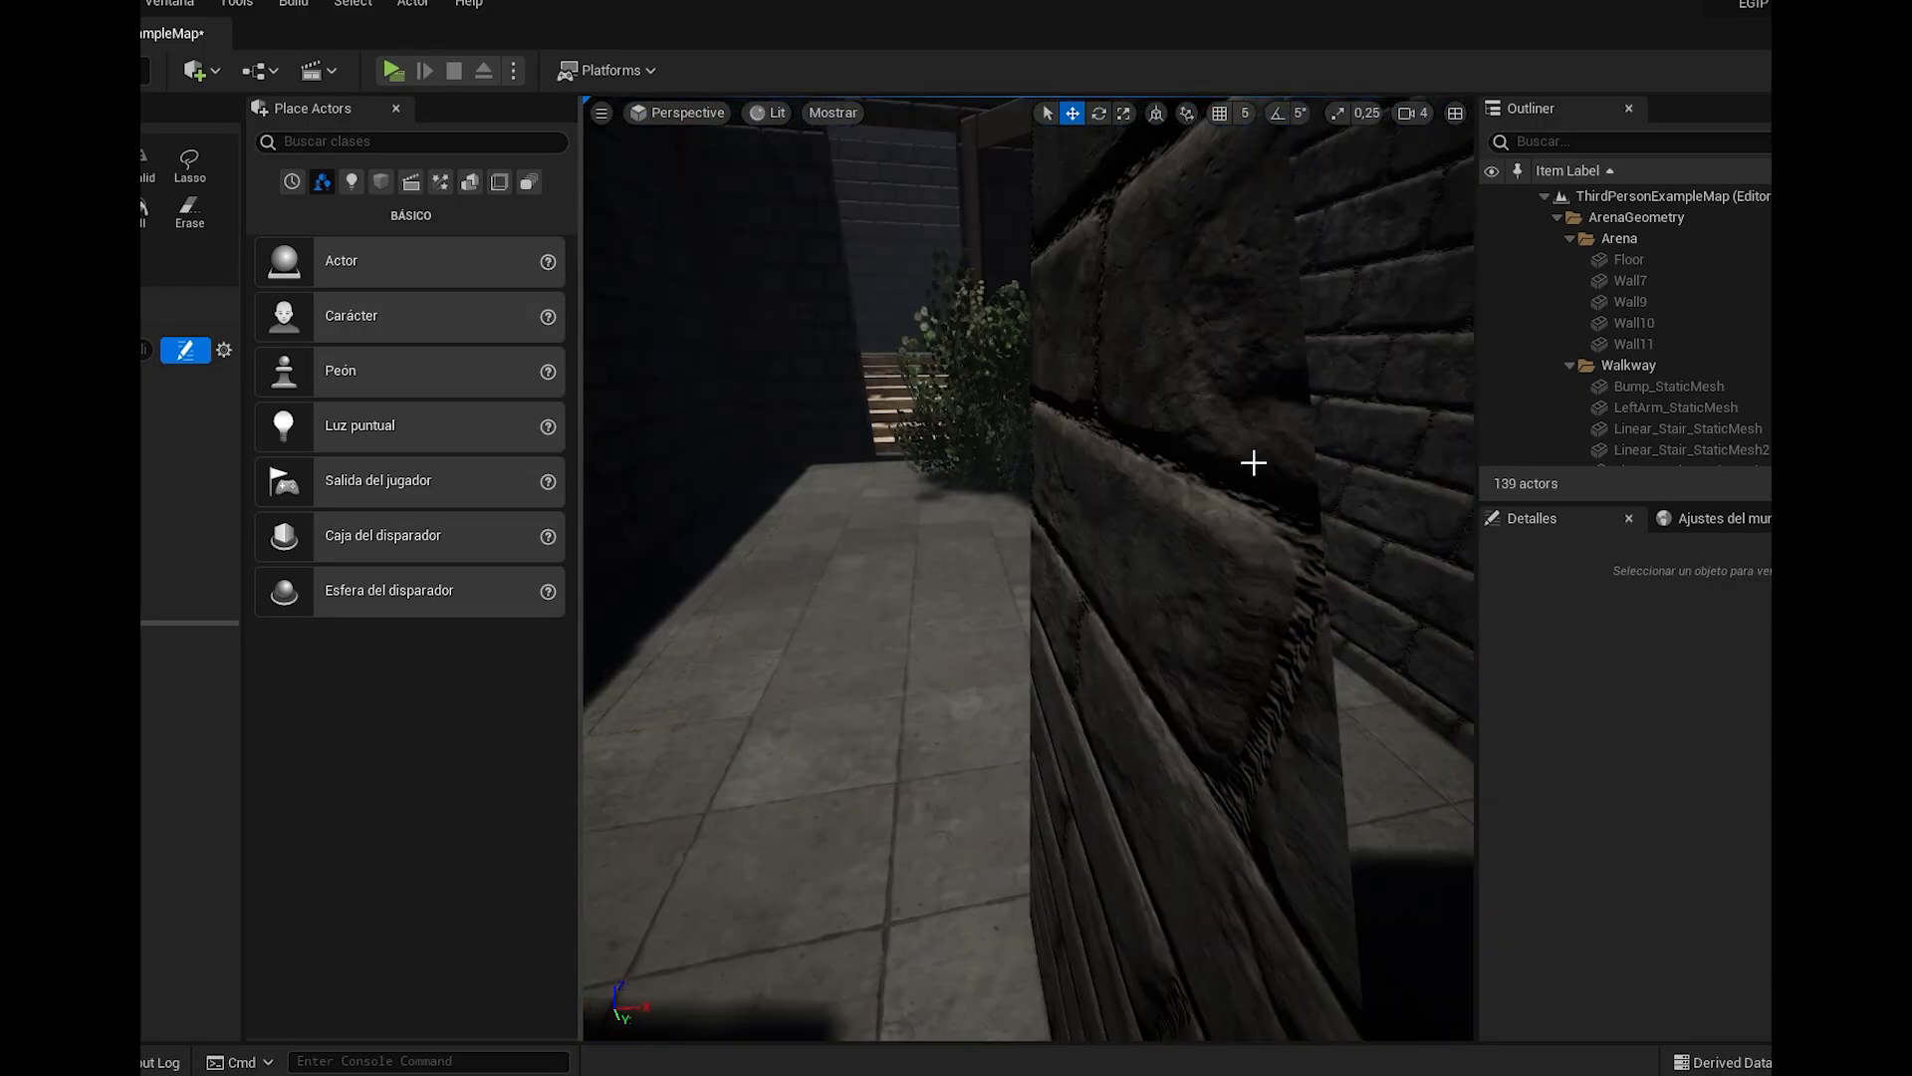
scroll(1158, 427, "up", 3)
middle_click_drag(1146, 420, 1096, 267)
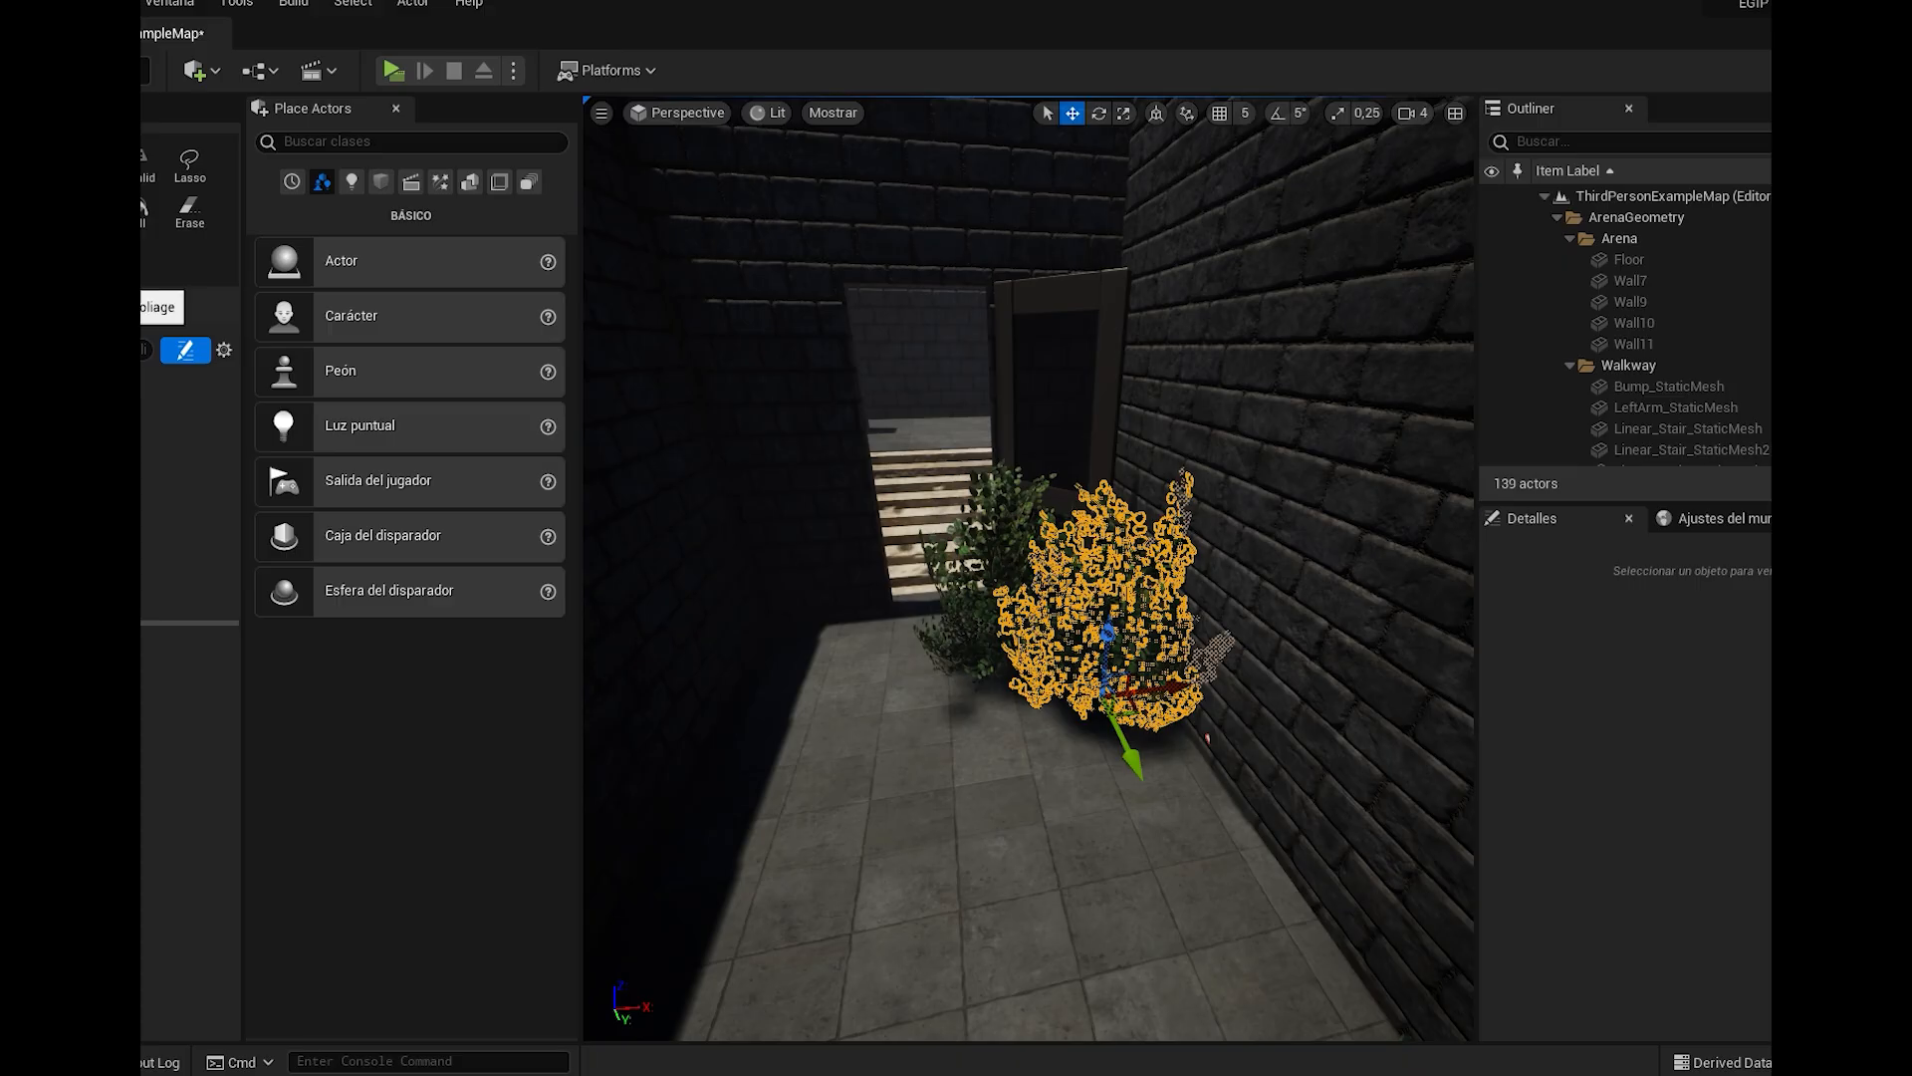
key("Delete")
Select the other bush by the corridor door and the one against the outer wall facing the flat courtyard rock
left_click(1005, 588)
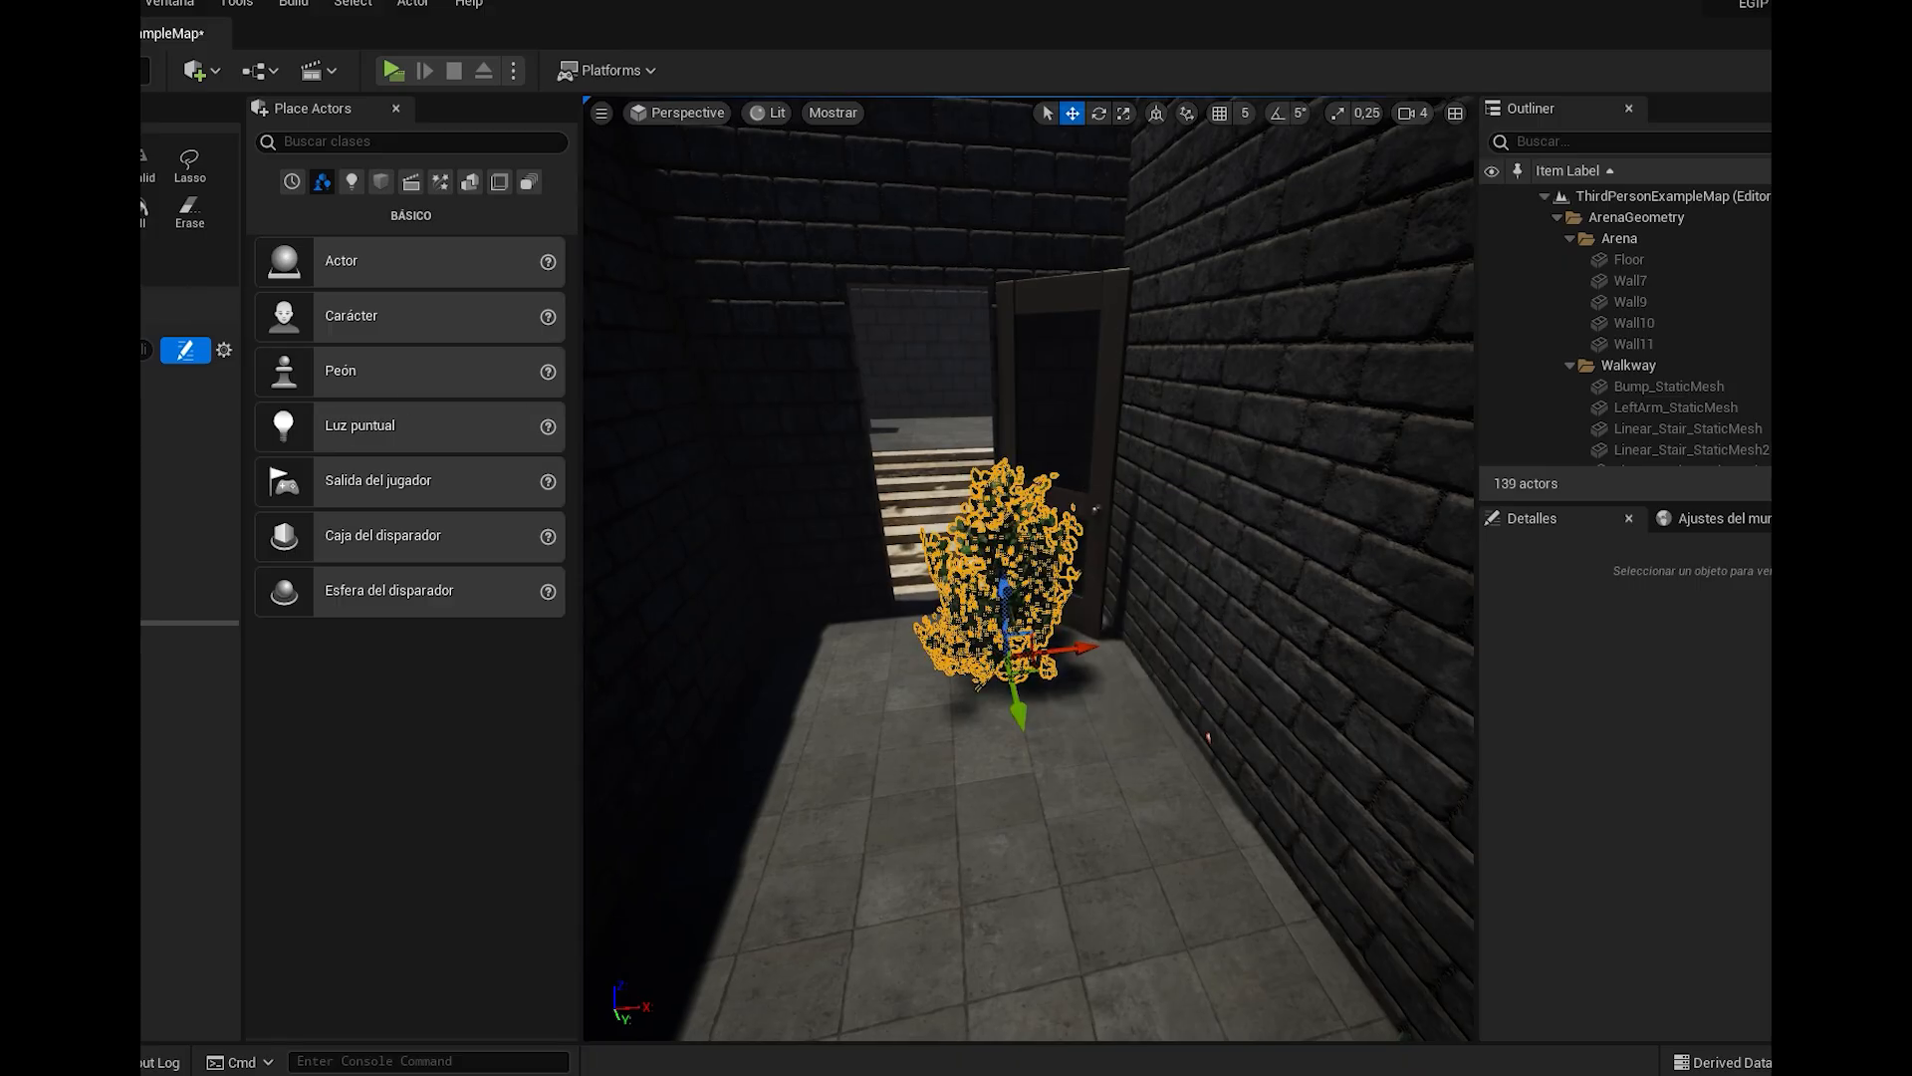
right_click_drag(1064, 529, 995, 588)
key("d")
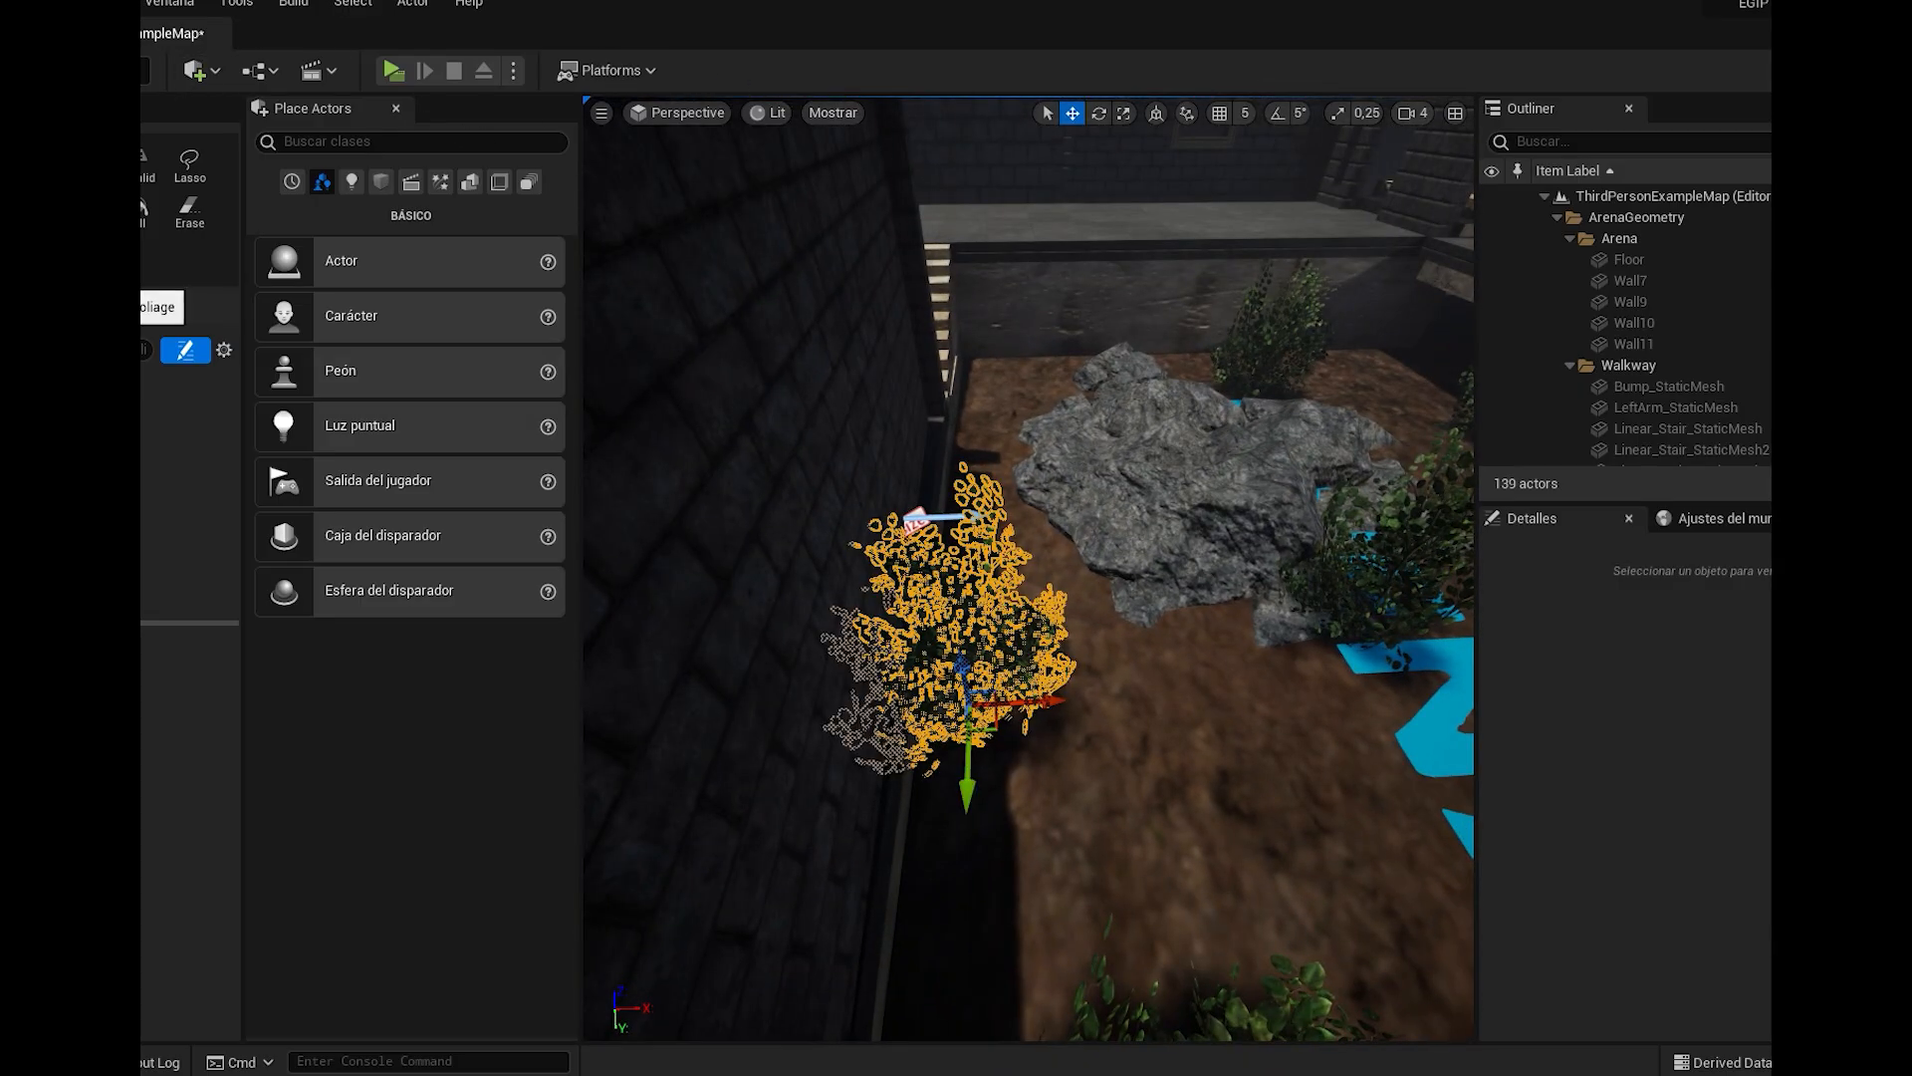
Examine the bushes along the outer dirt passage and pick the one in the dark corner beside the building's base
right_click_drag(728, 330, 767, 239)
scroll(887, 248, "up", 4)
scroll(875, 236, "down", 3)
scroll(875, 236, "down", 4)
scroll(832, 260, "up", 3)
key("s")
key("a")
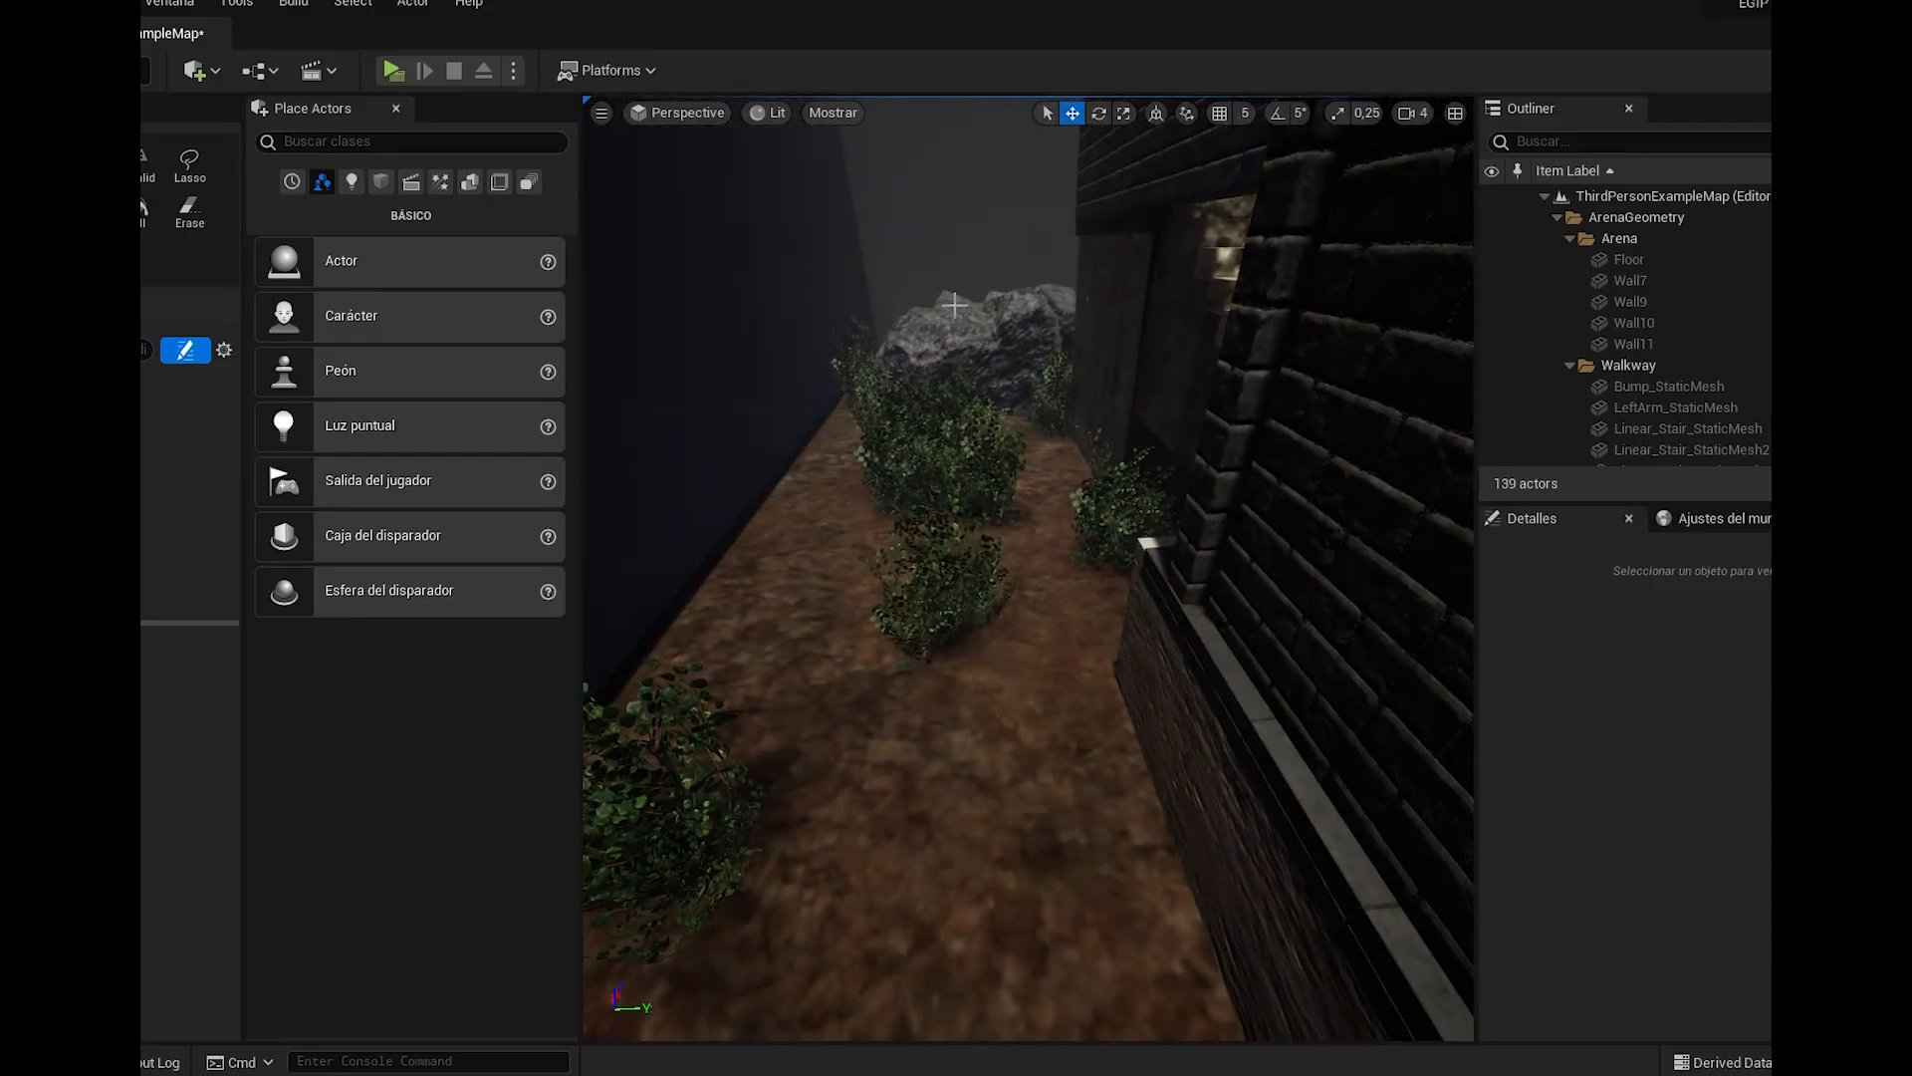
scroll(949, 311, "up", 3)
right_click_drag(996, 308, 1195, 299)
right_click_drag(926, 144, 1031, 108)
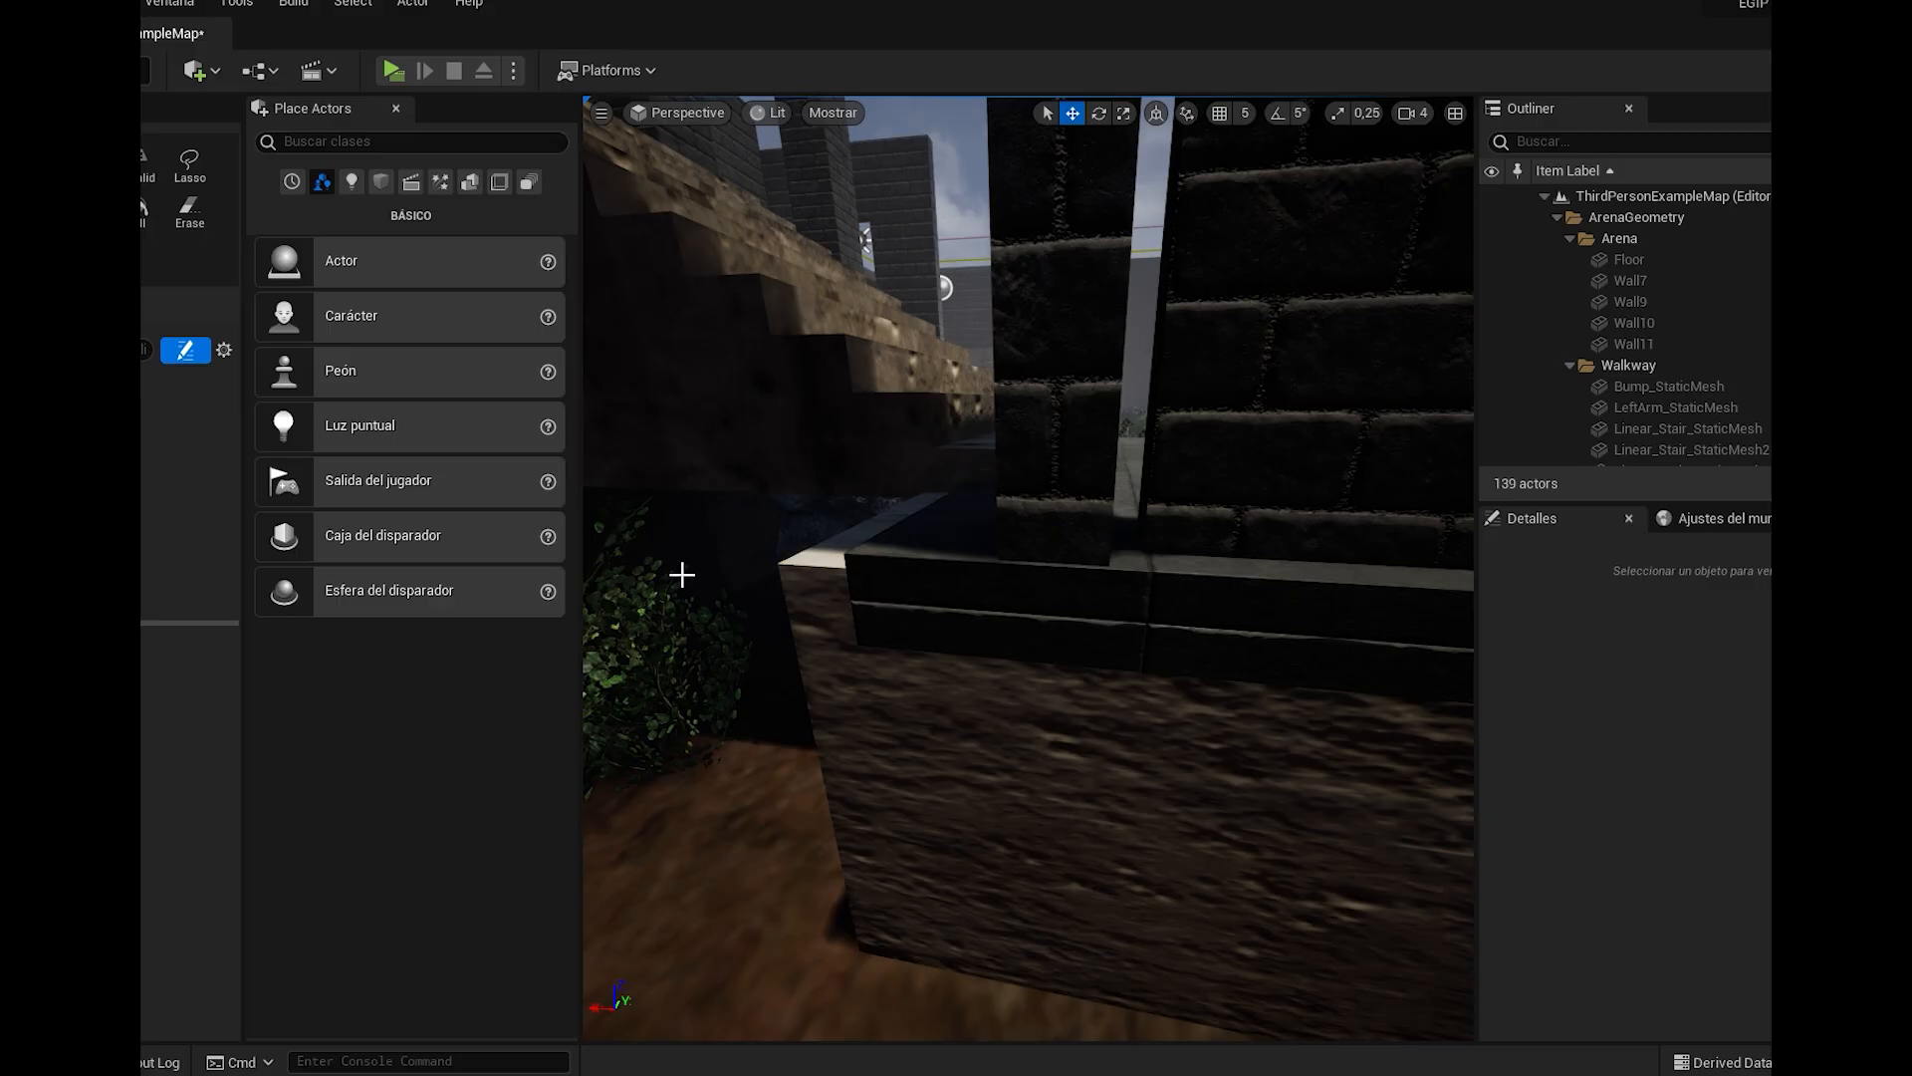
left_click(652, 657)
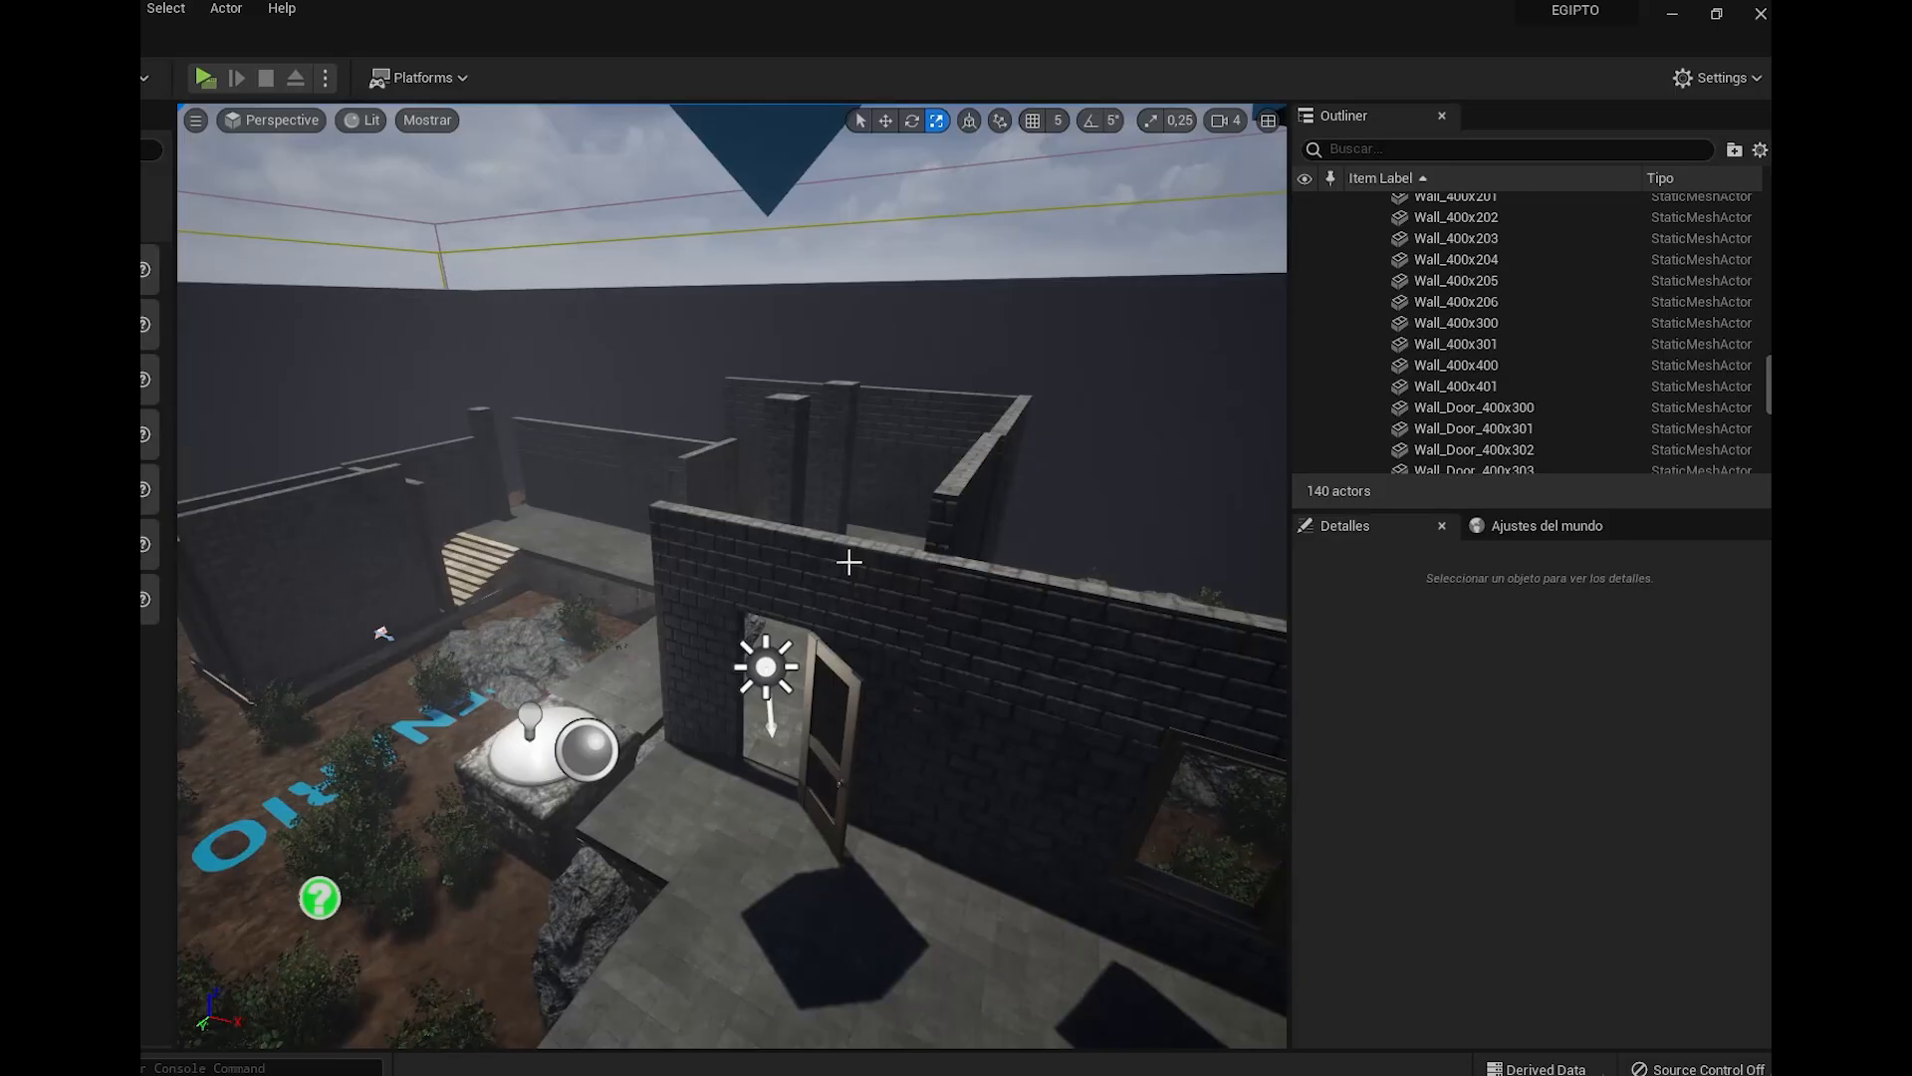
Select SM_Rock16 at the edge of the pillared stone floor and shift it to about X -126
scroll(851, 557, "up", 5)
right_click_drag(902, 576, 865, 598)
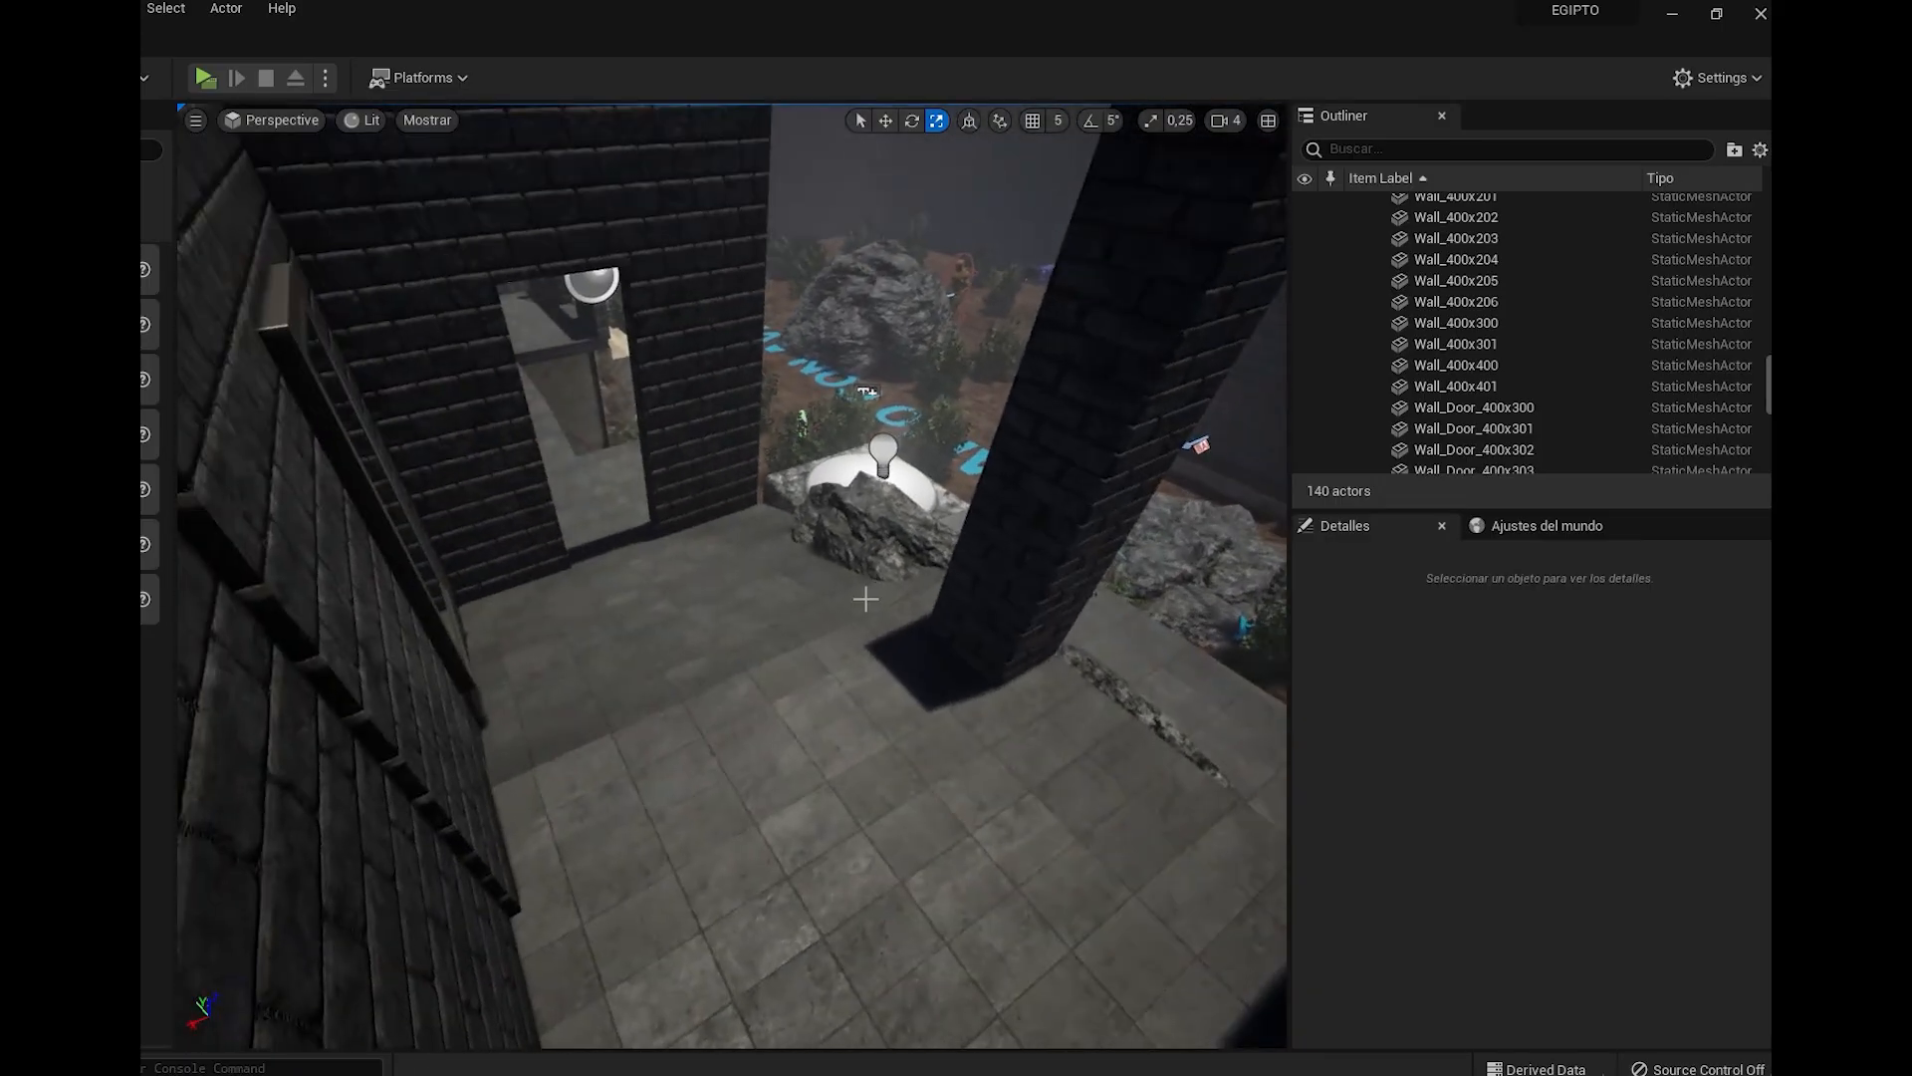
left_click(883, 541)
scroll(854, 494, "down", 6)
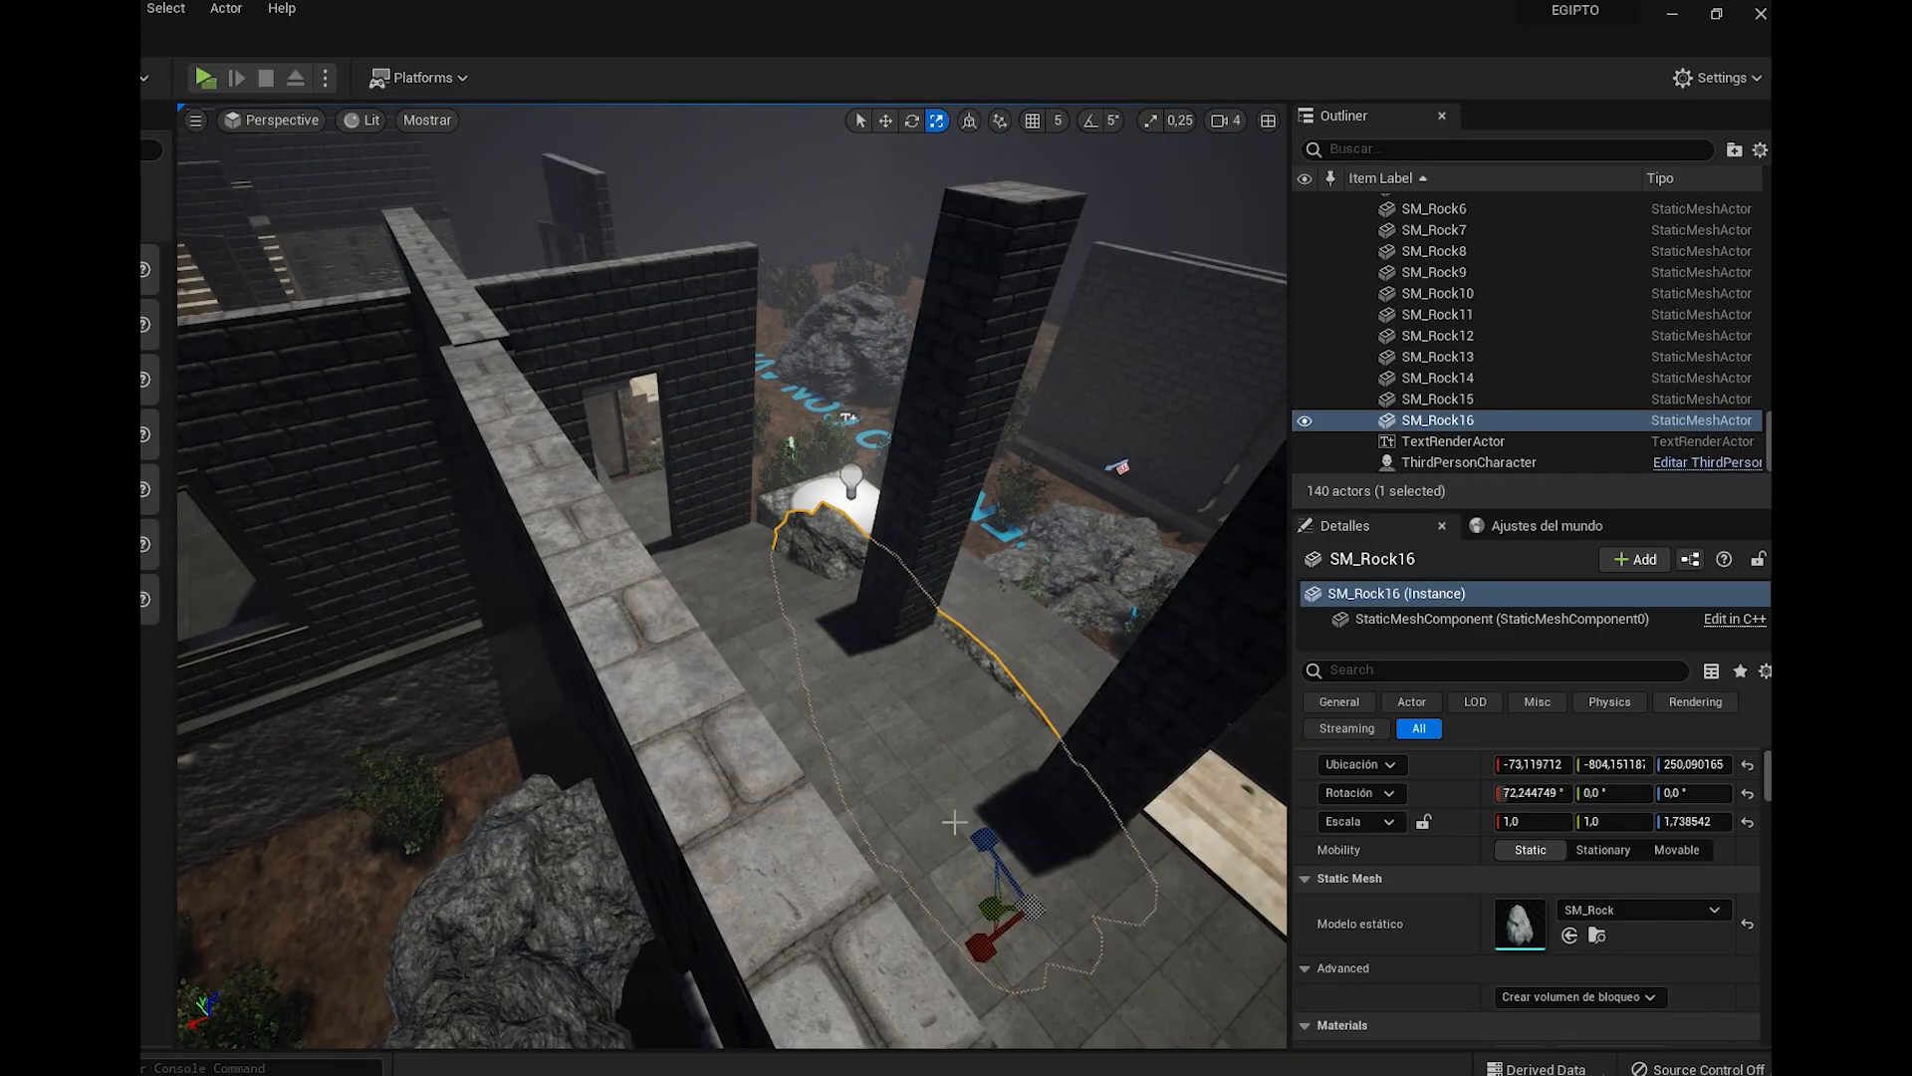
left_click_drag(994, 936, 1043, 915)
Move SM_Rock16 partly under the wooden steps, to about X -82, Y -983, Z 201
right_click_drag(1077, 830, 955, 732)
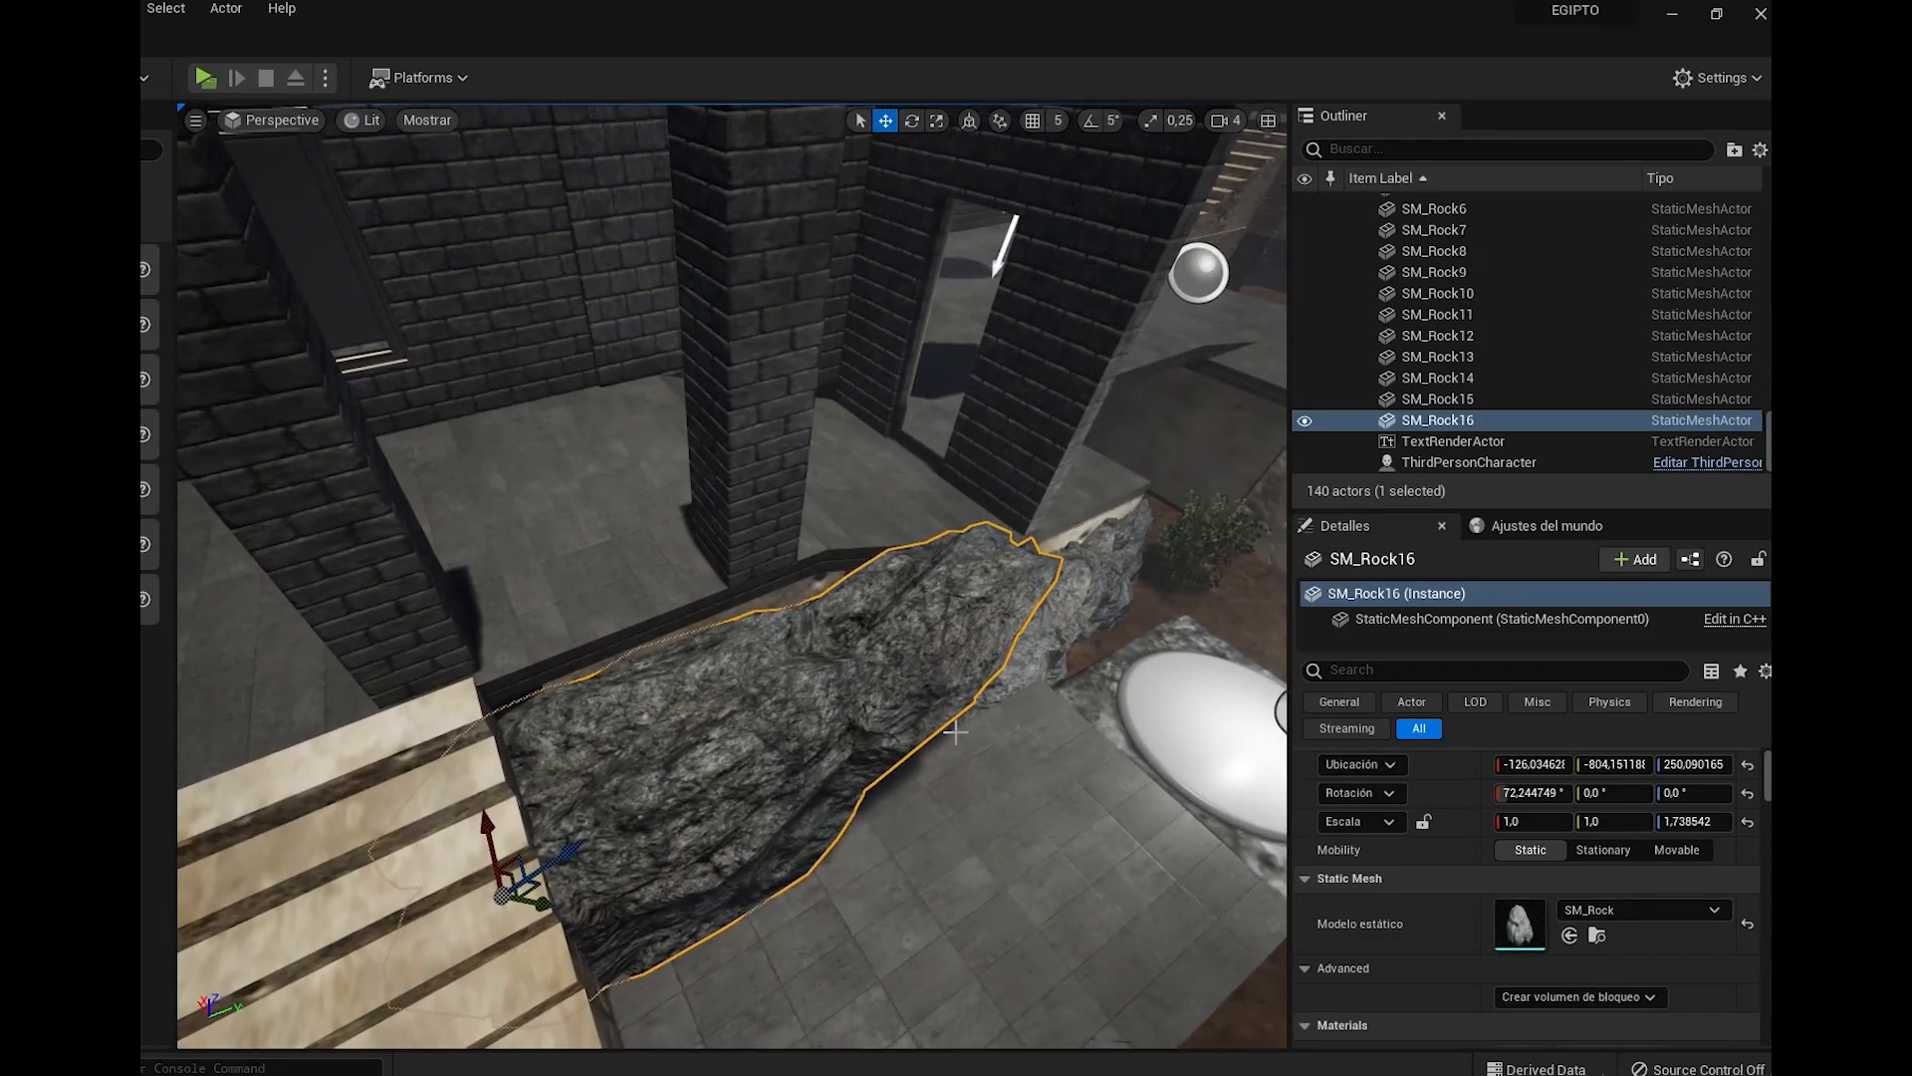
left_click_drag(553, 831, 254, 1010)
scroll(463, 866, "down", 5)
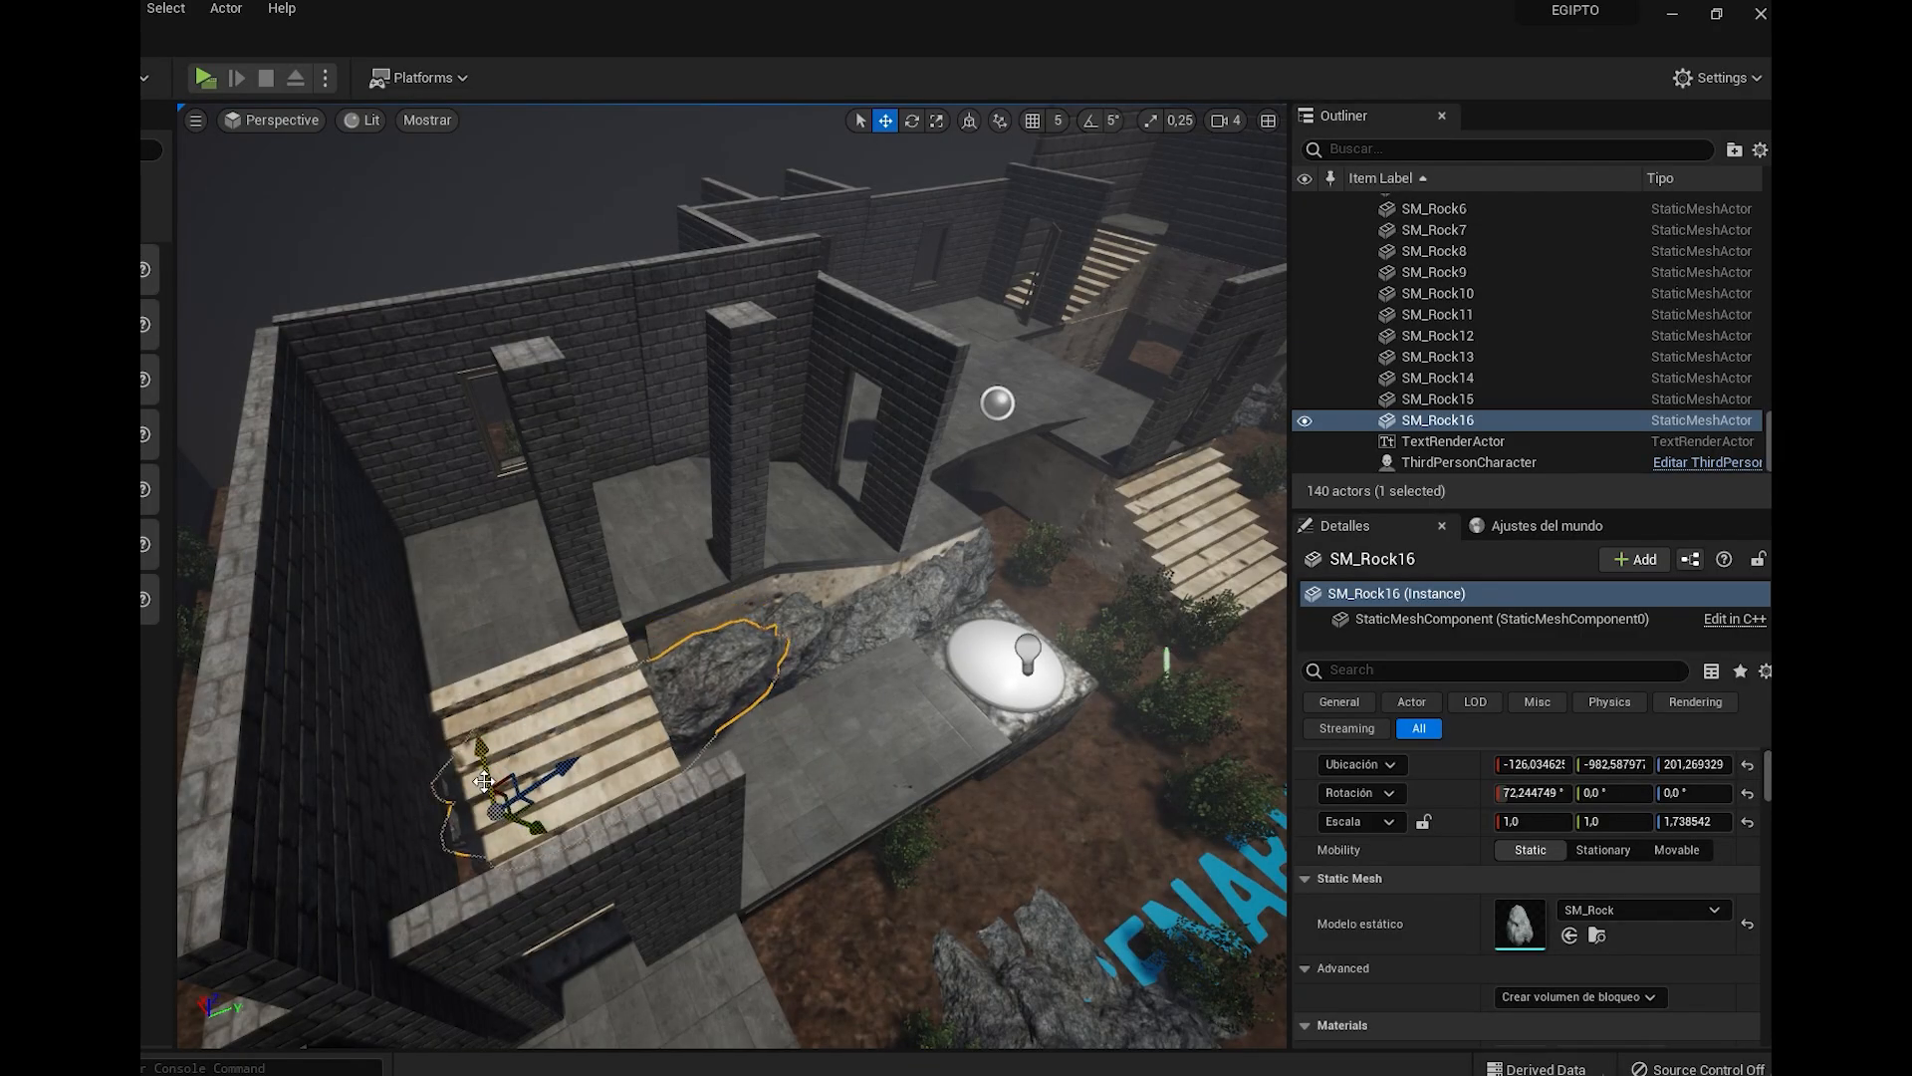
right_click_drag(519, 733, 591, 780)
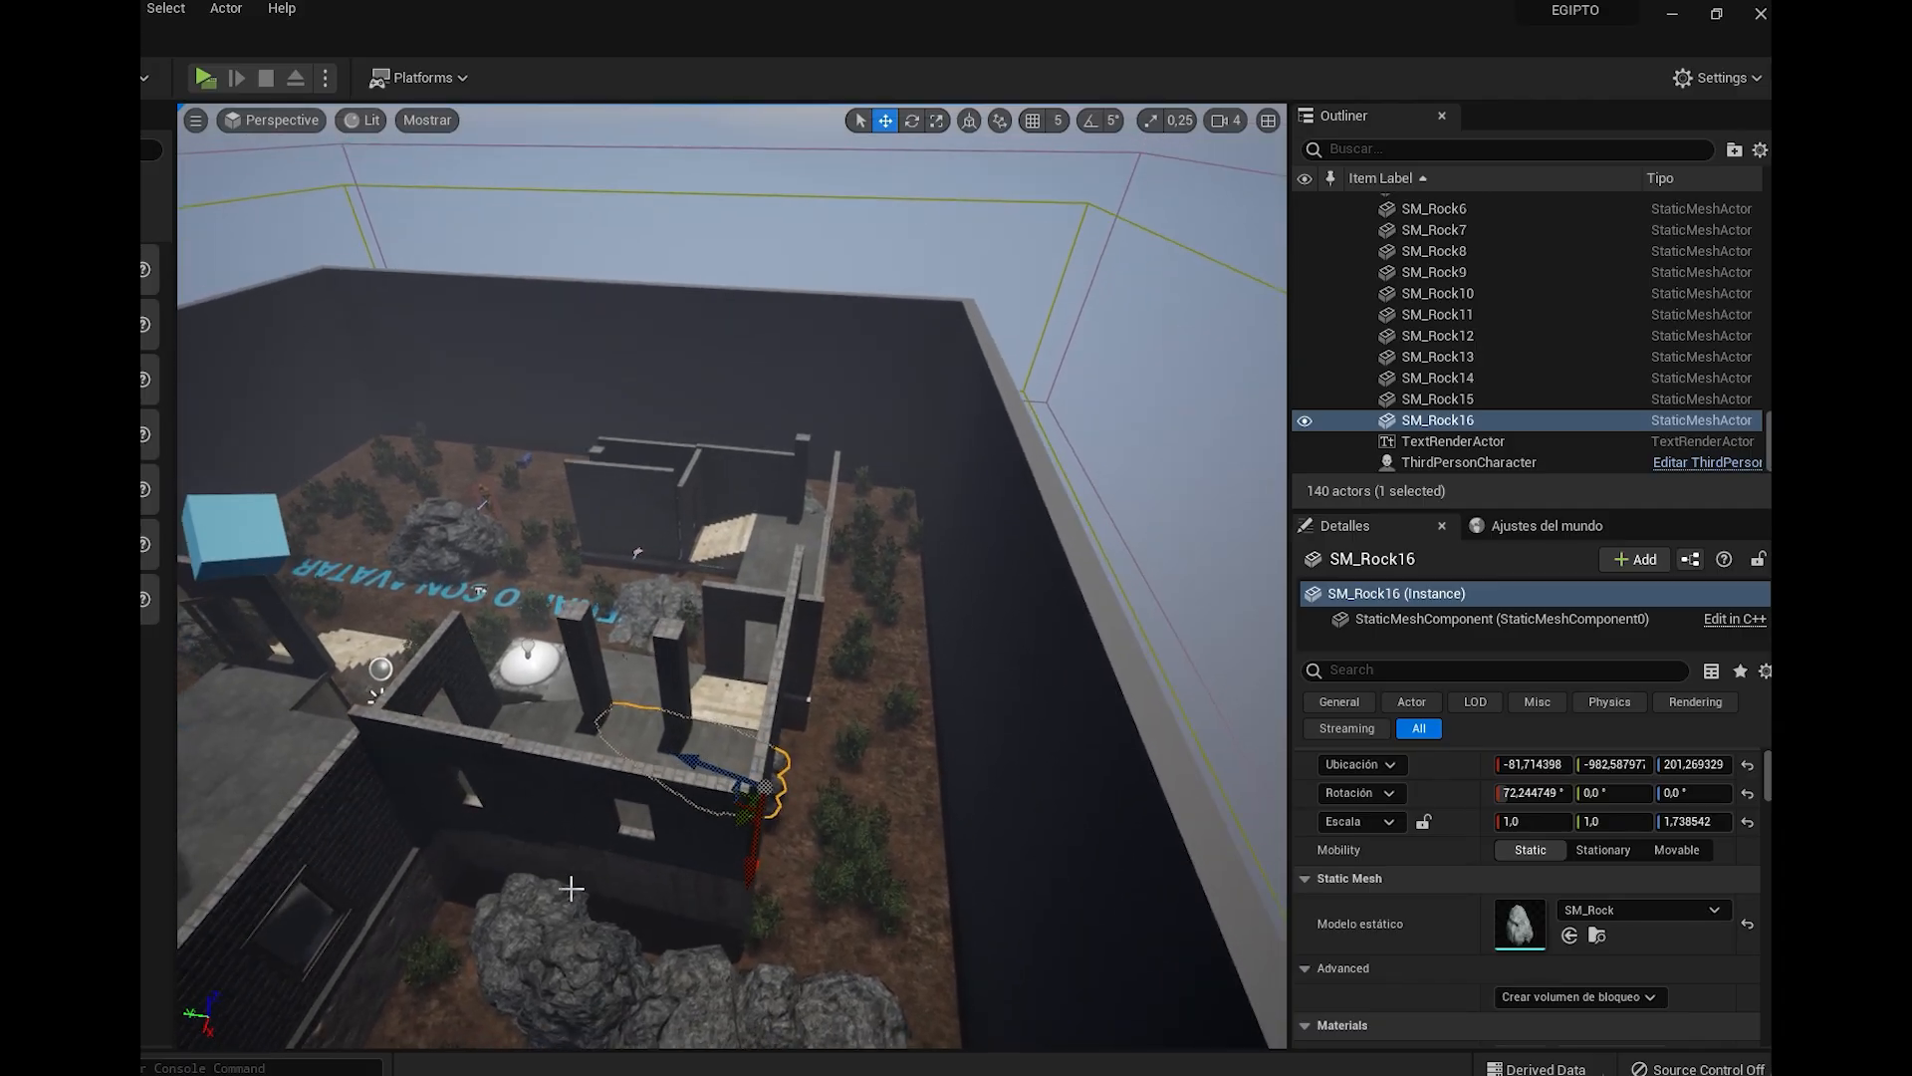
Reposition the rocks outside the building wall: SM_Rock13 to about X 289, Y -520, Z 80 and SM_Rock12 to about X 330, Y -679
left_click(563, 904)
right_click_drag(648, 841, 661, 846)
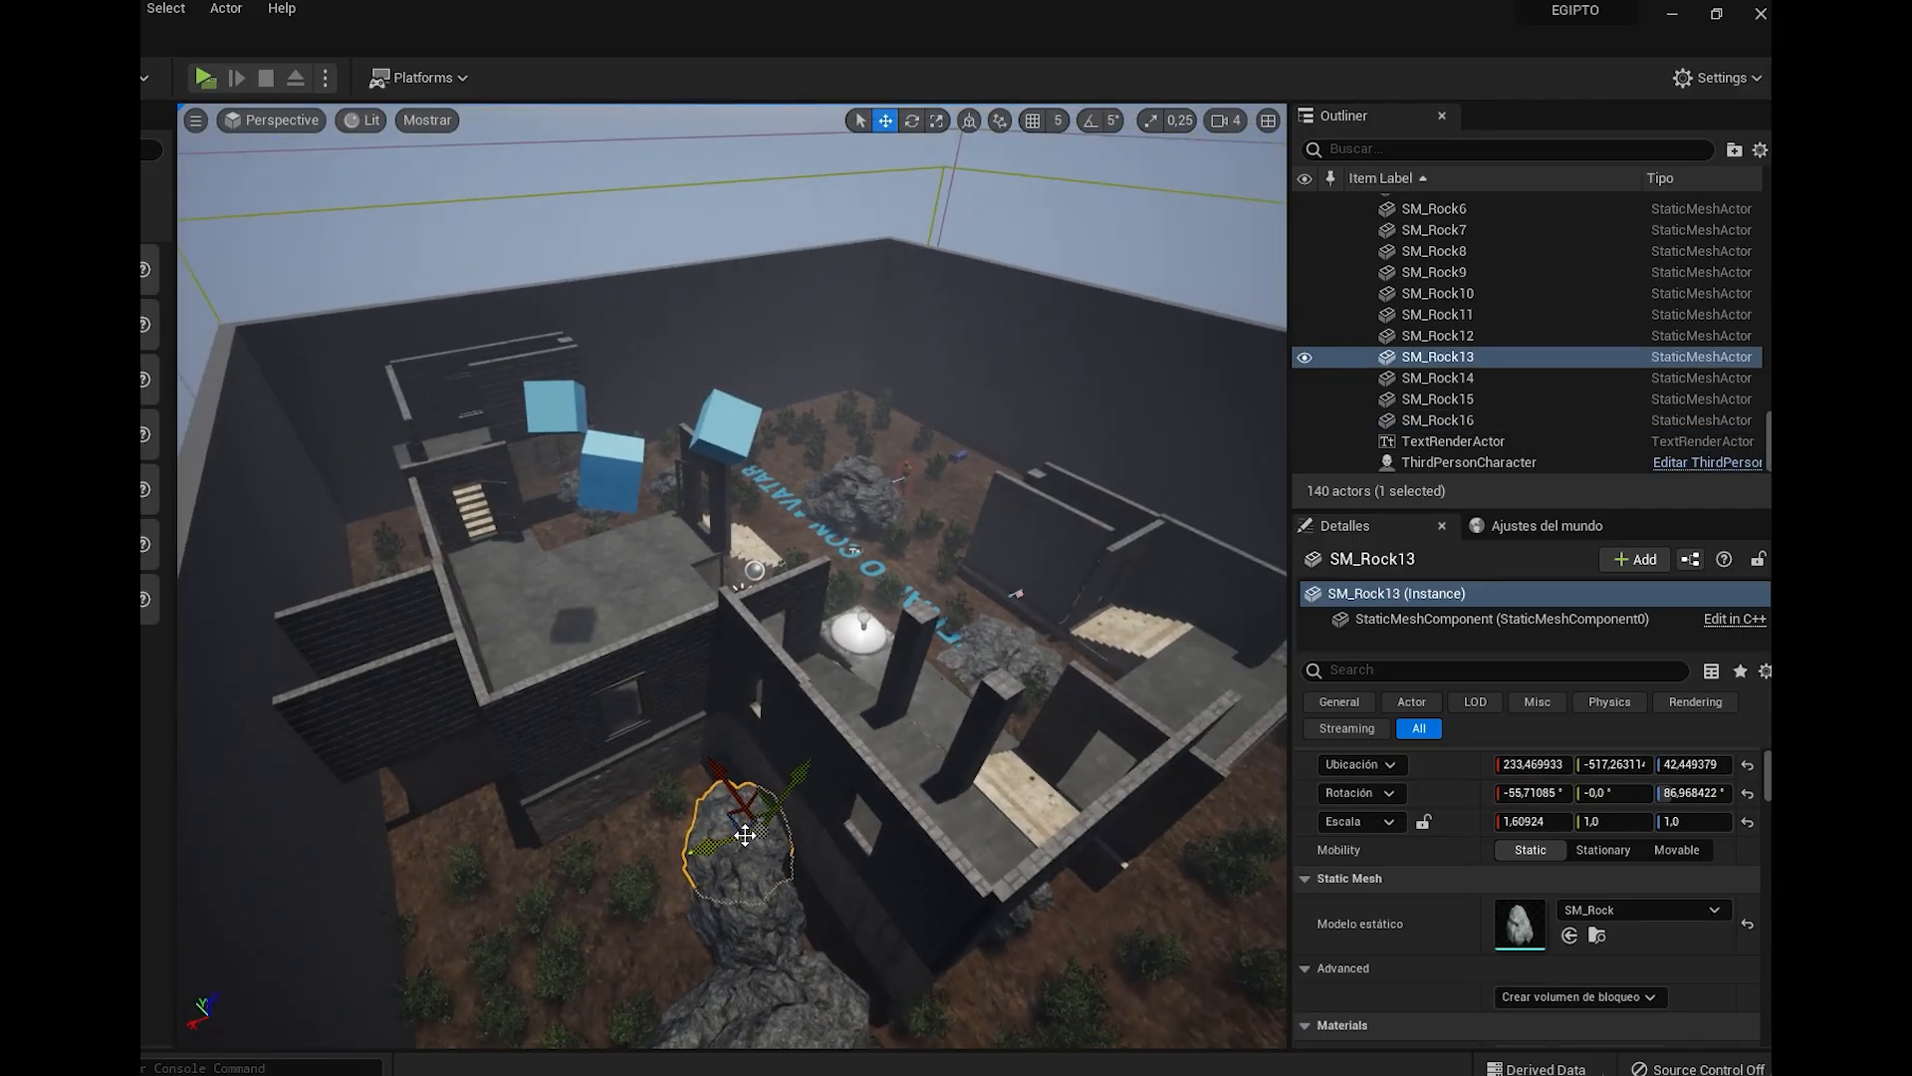
left_click_drag(745, 834, 727, 839)
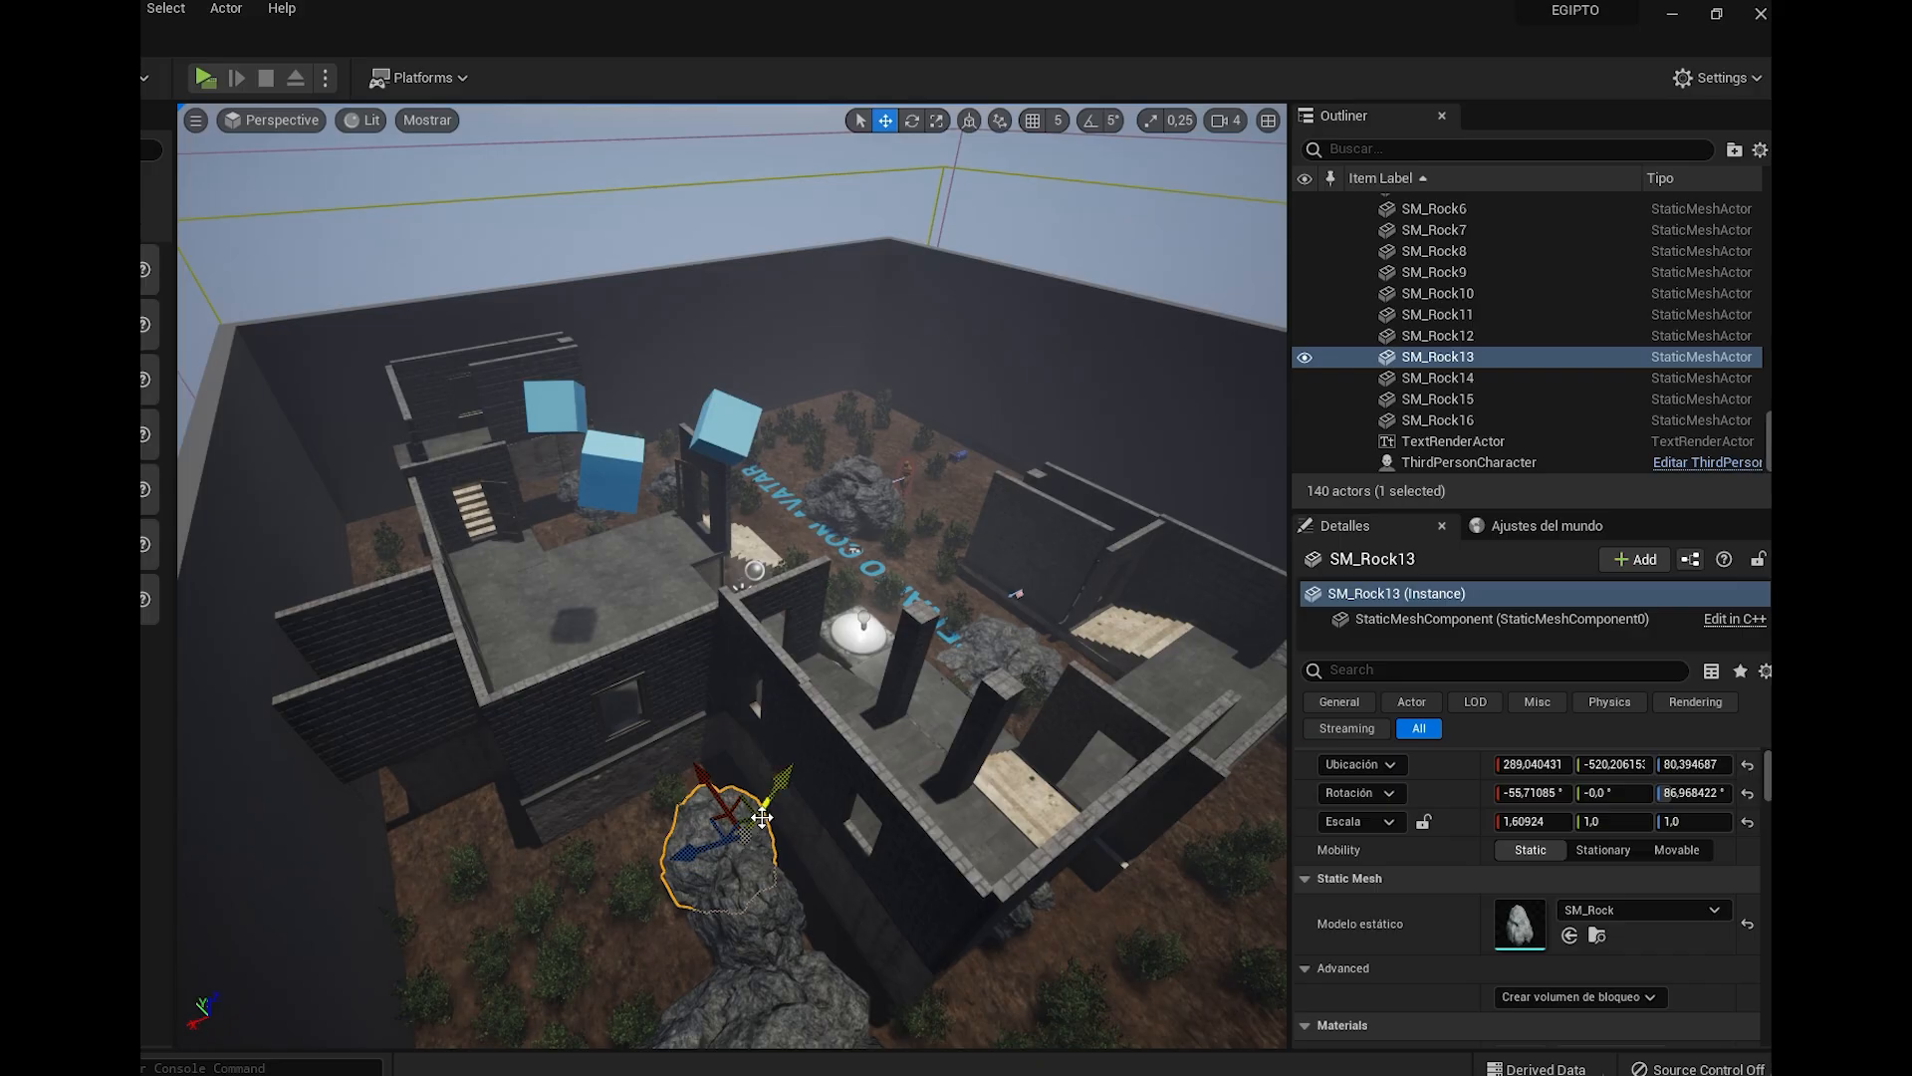
left_click(776, 909)
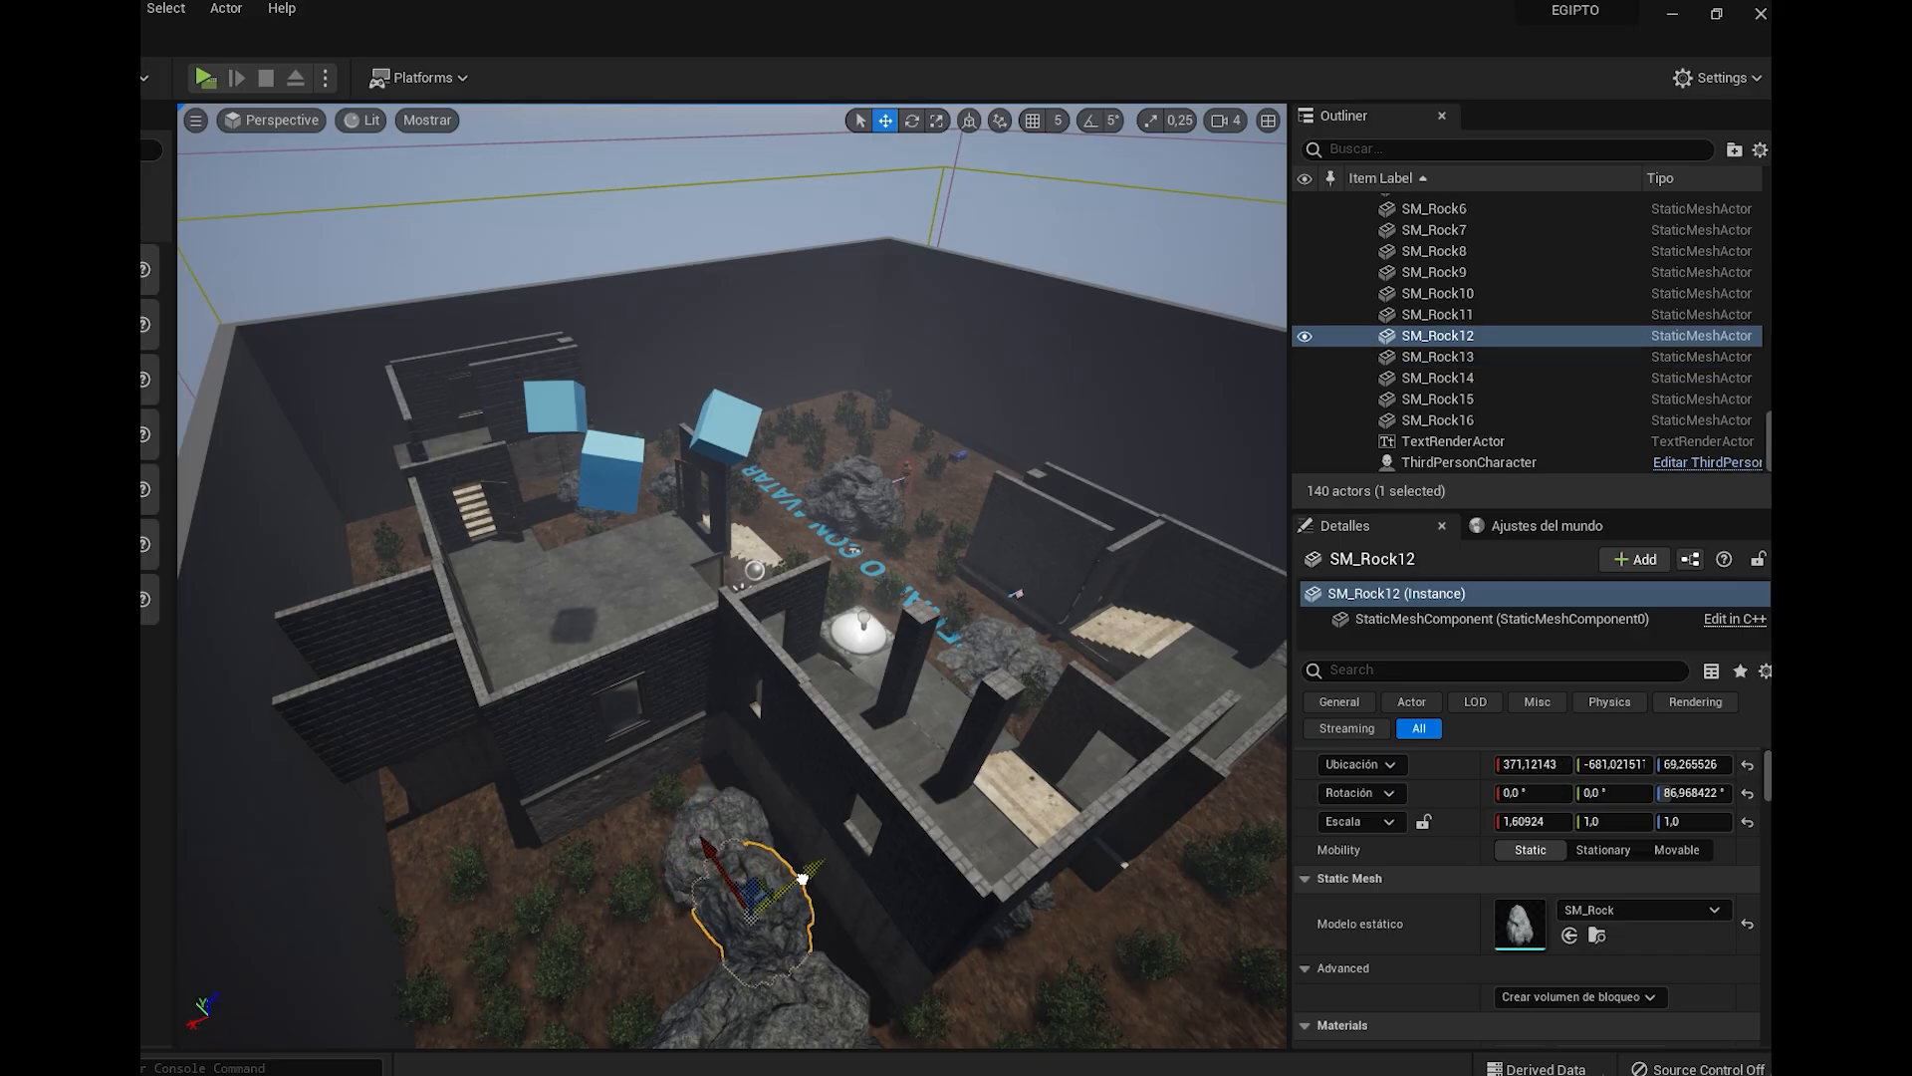
left_click_drag(819, 869, 818, 873)
Move the large SM_Rock11 behind the building to about X 347, Z 92
right_click_drag(820, 842, 858, 882)
scroll(858, 883, "down", 4)
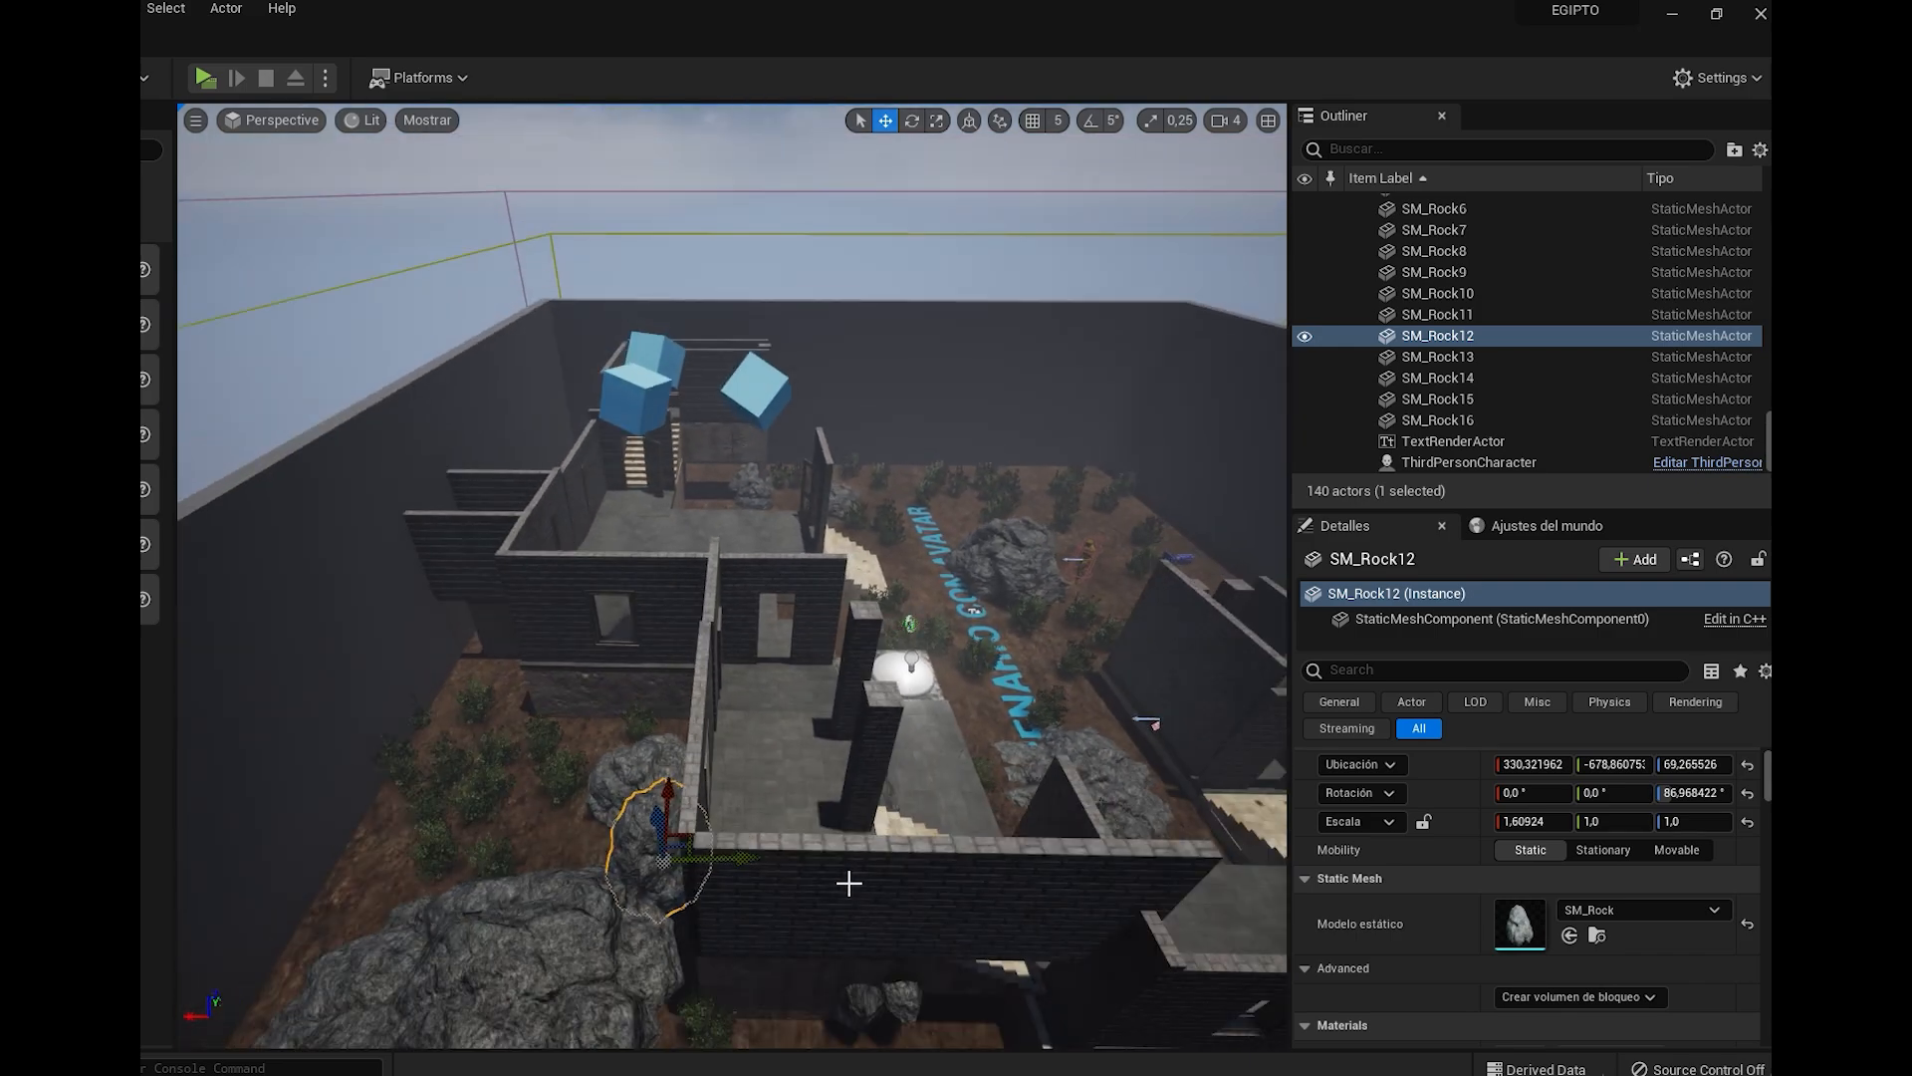
left_click(628, 933)
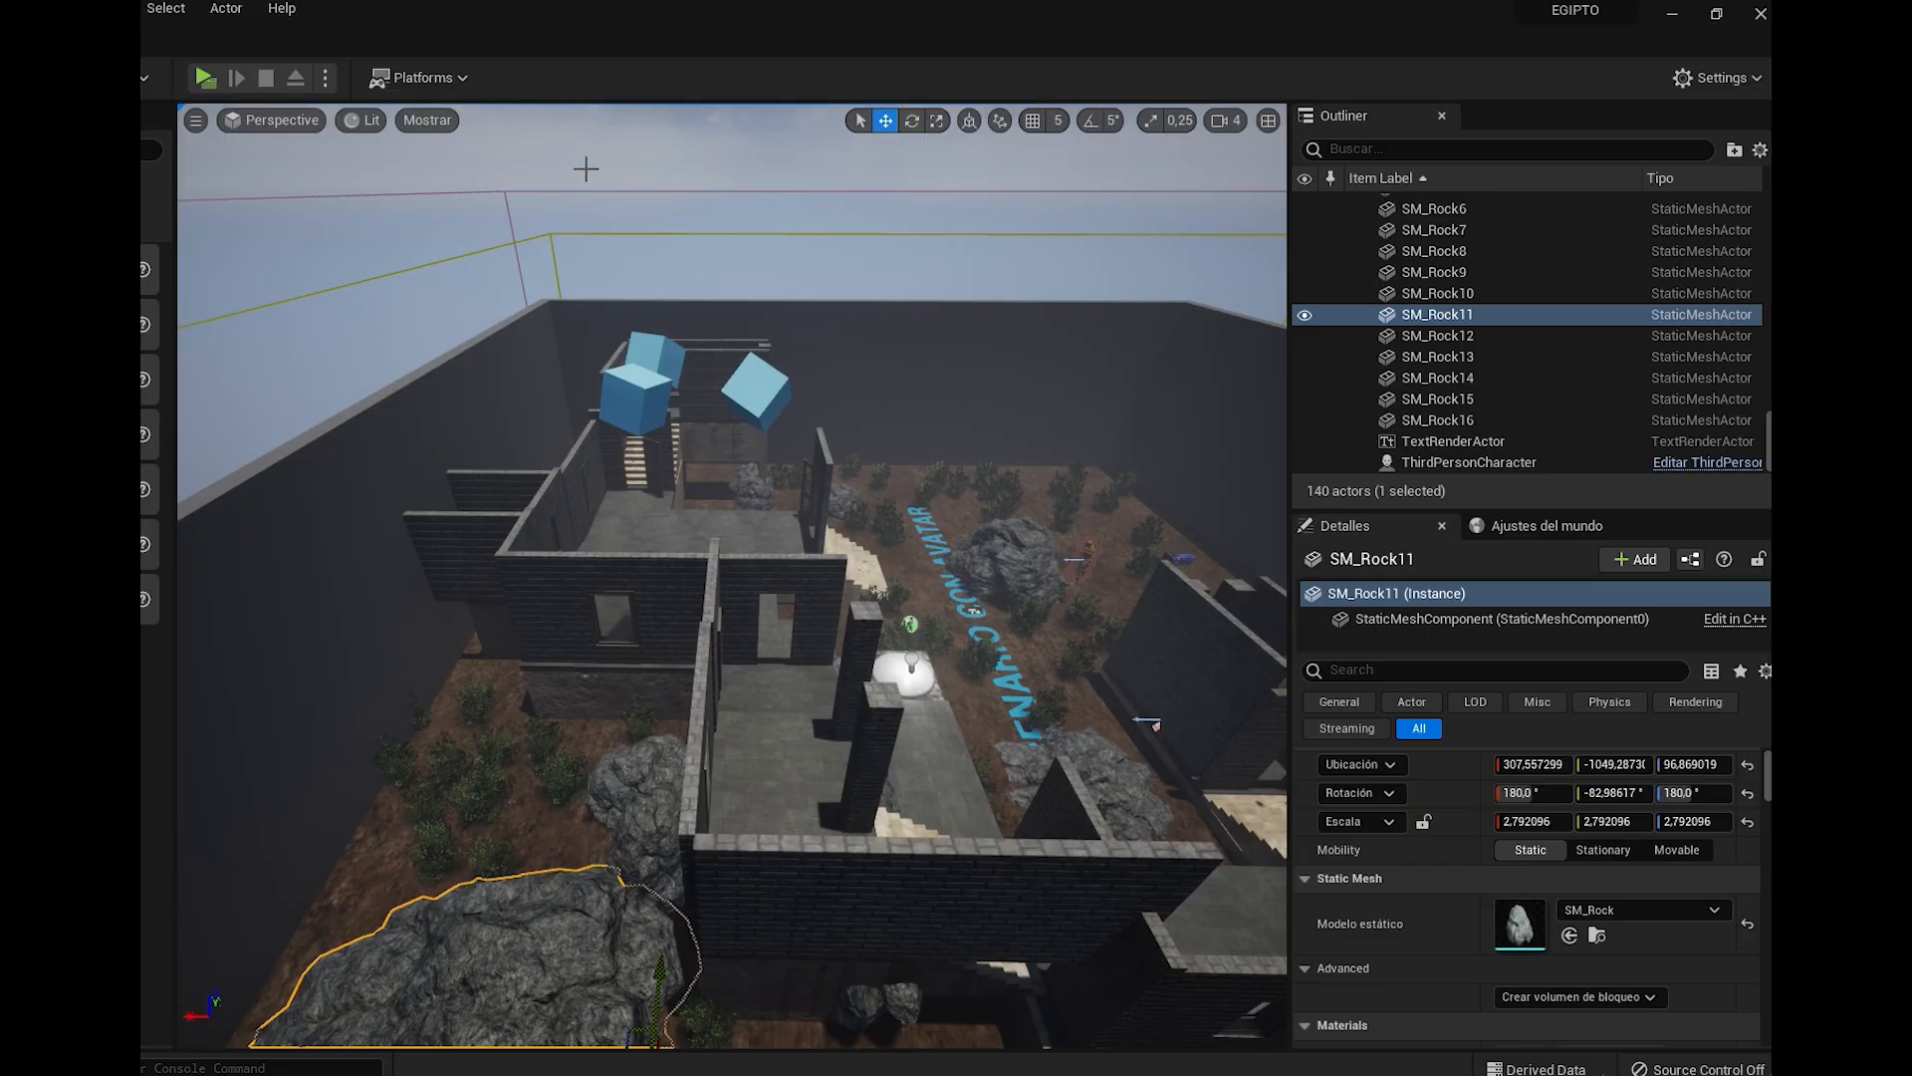
scroll(648, 946, "down", 3)
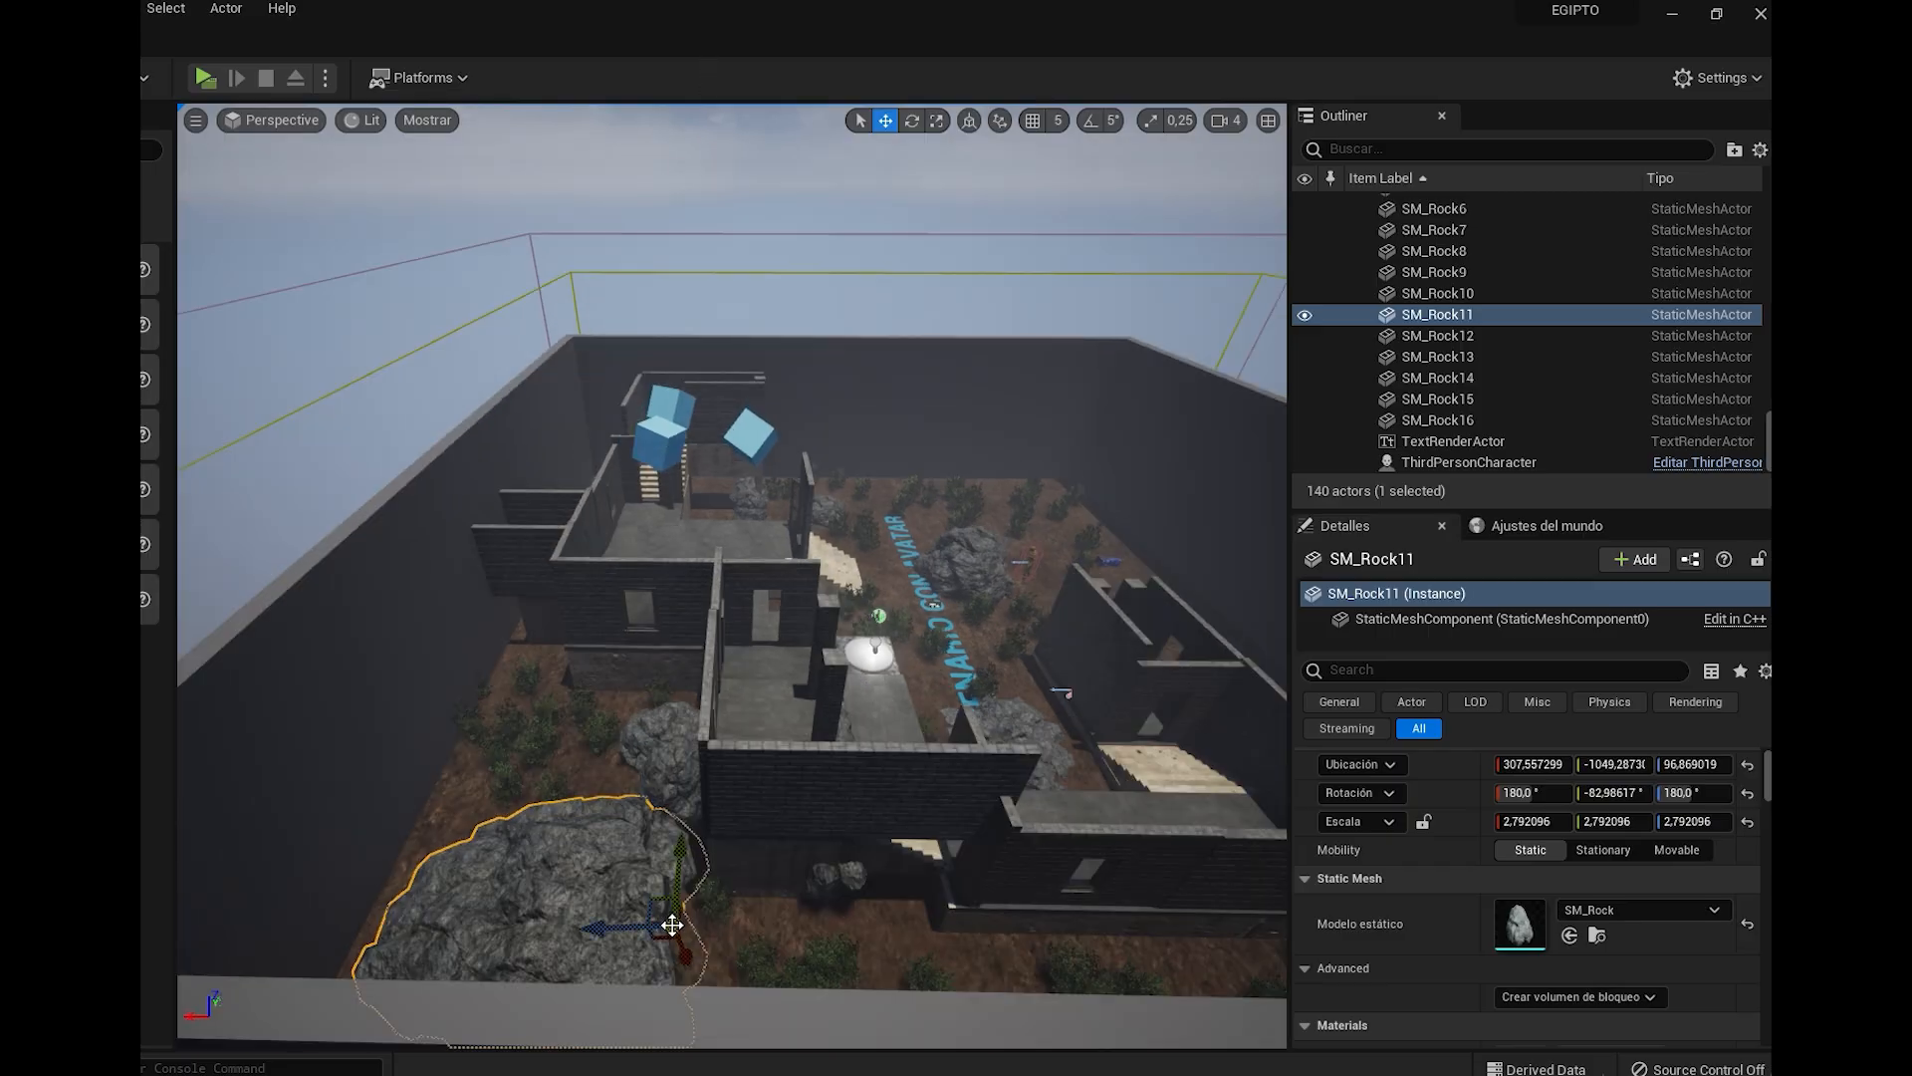
left_click_drag(671, 922, 649, 923)
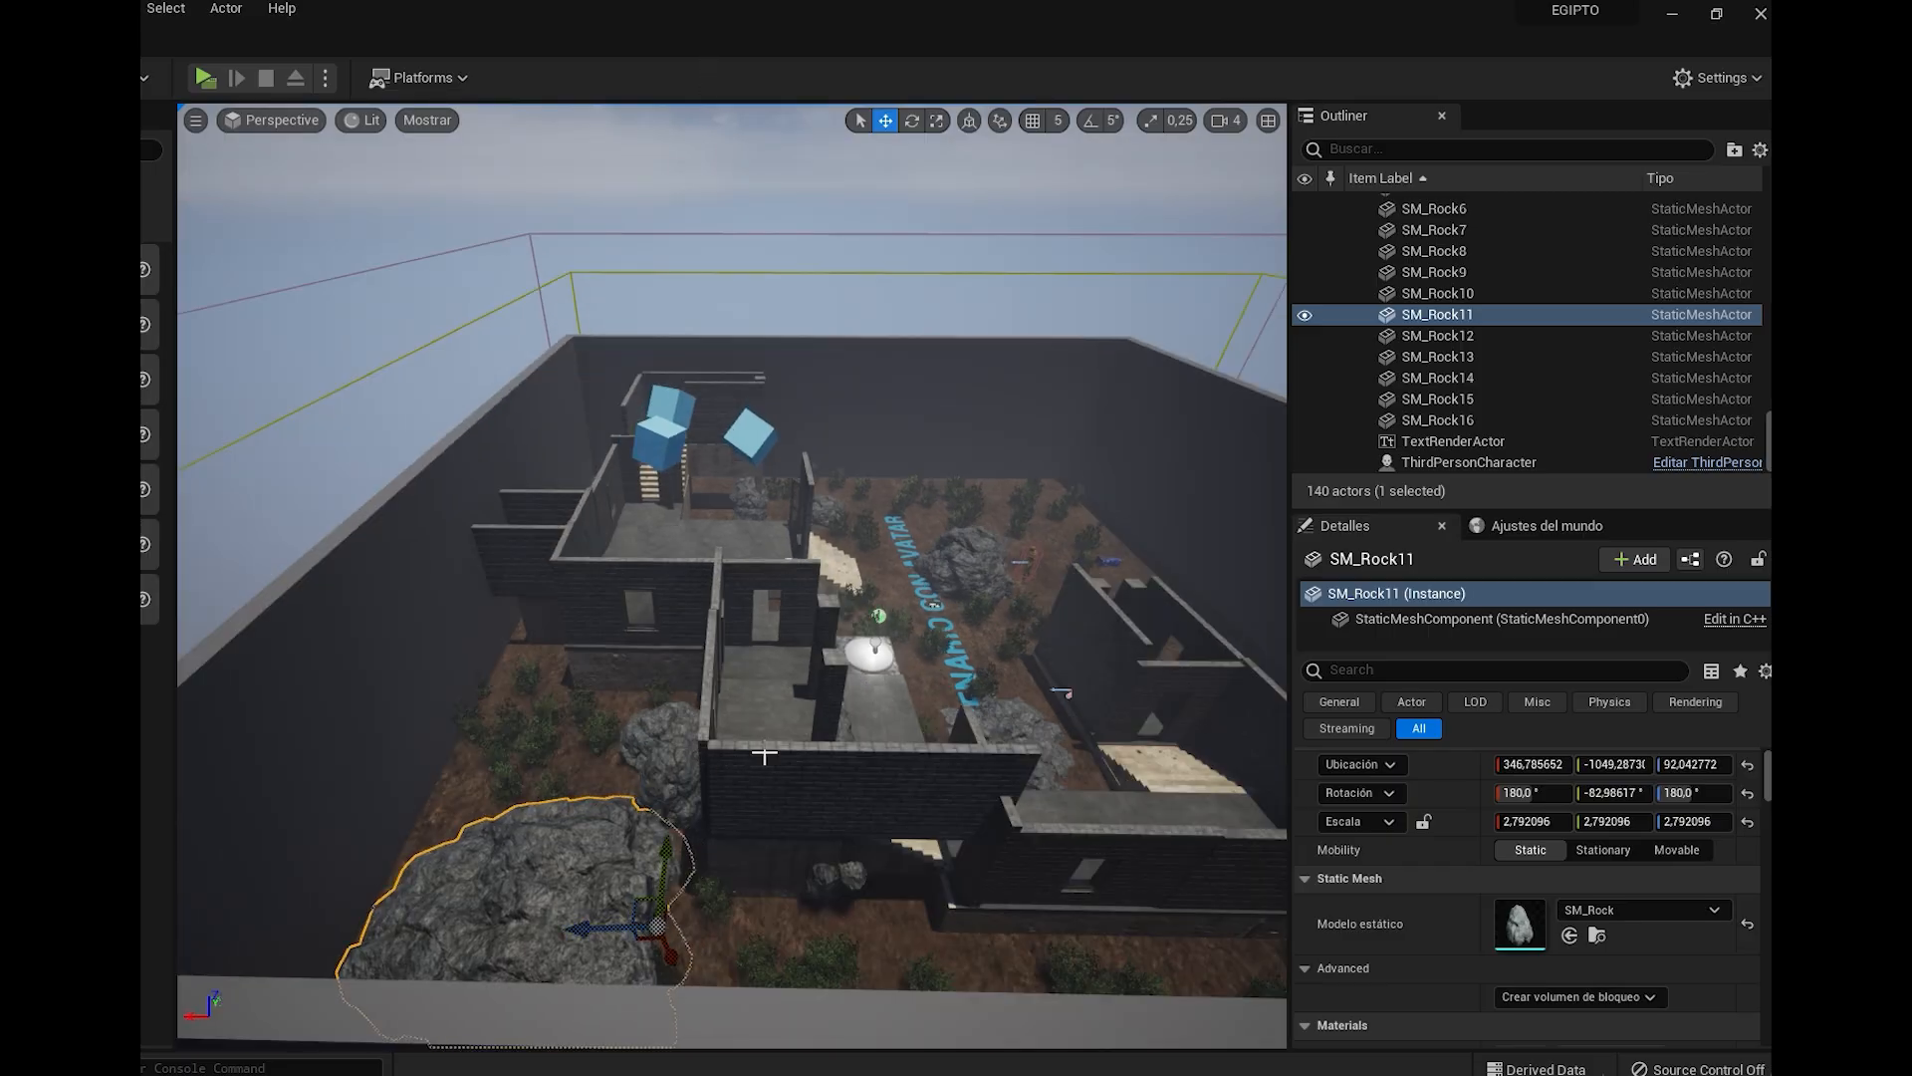
Scale SM_Rock16 to about 1.4 in Z and move it to about Y -929, Z 218
left_click(840, 869)
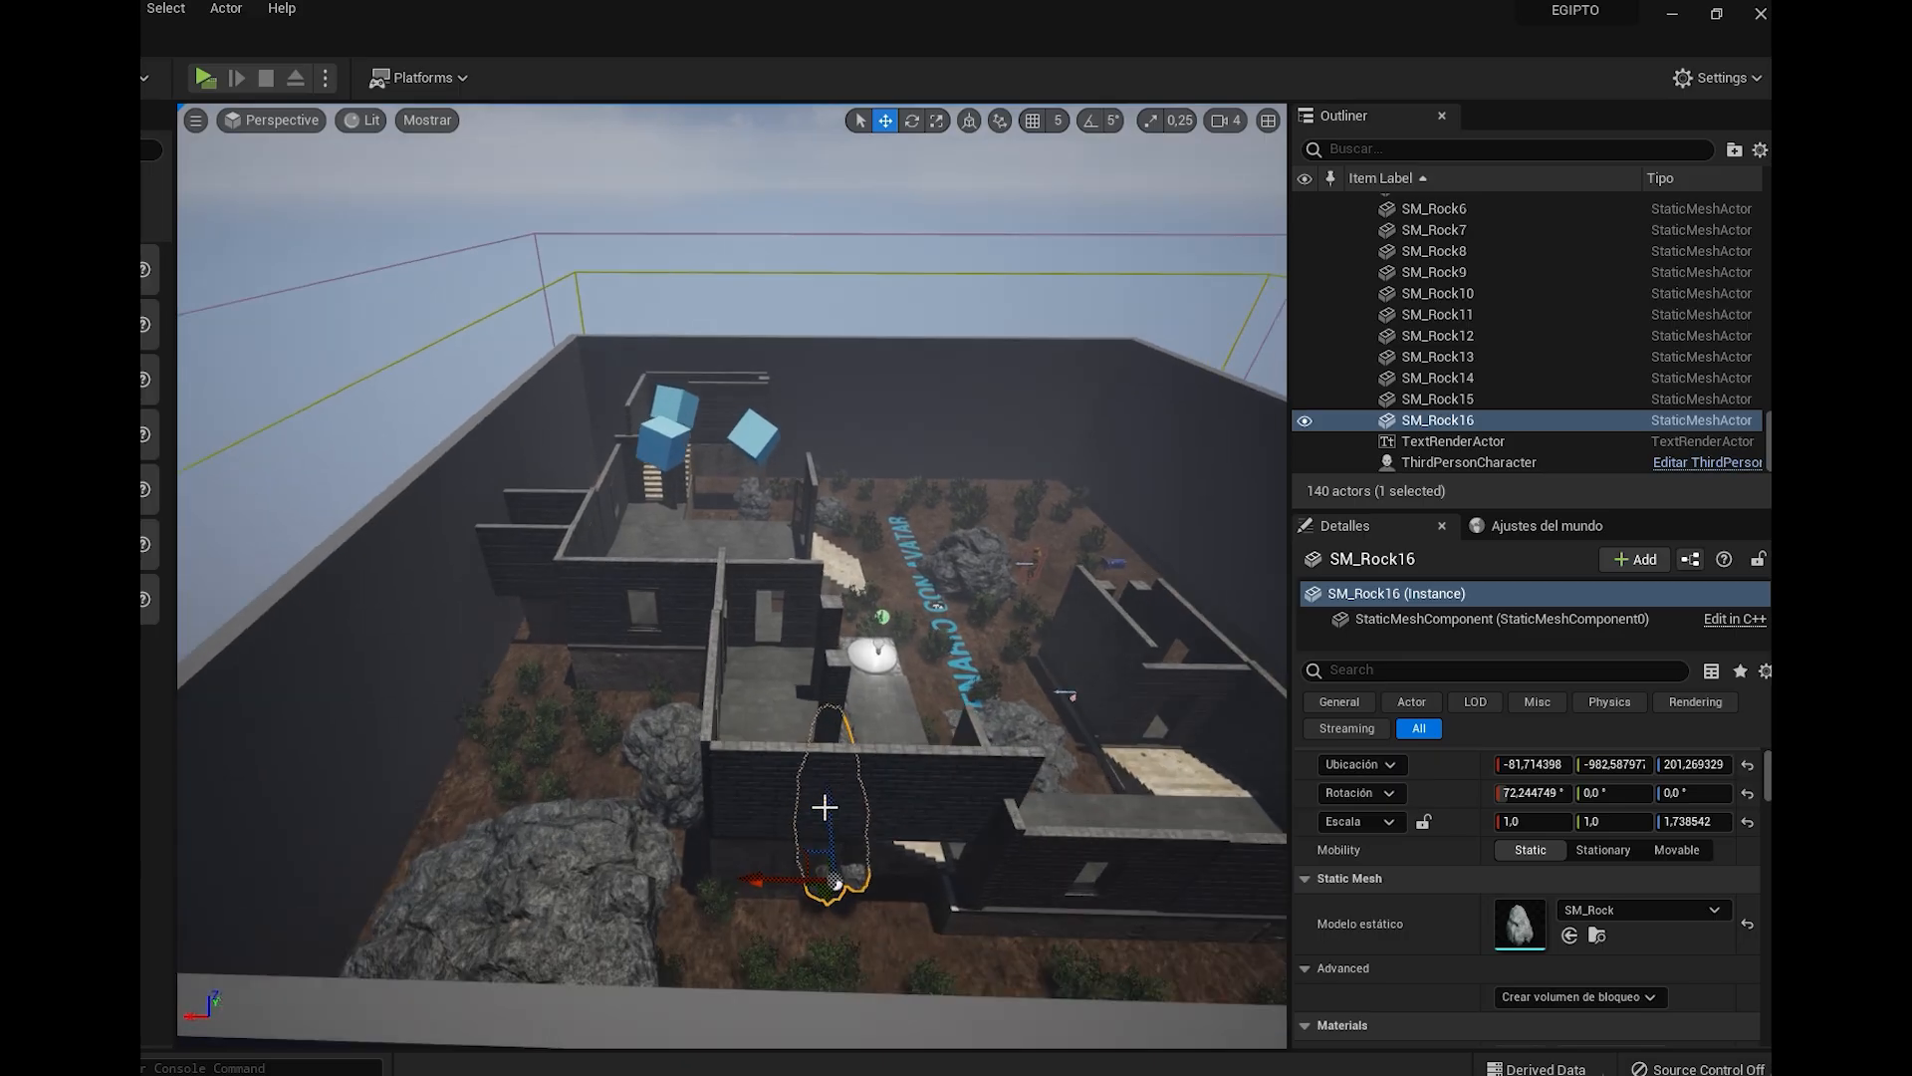
key("e")
key("r")
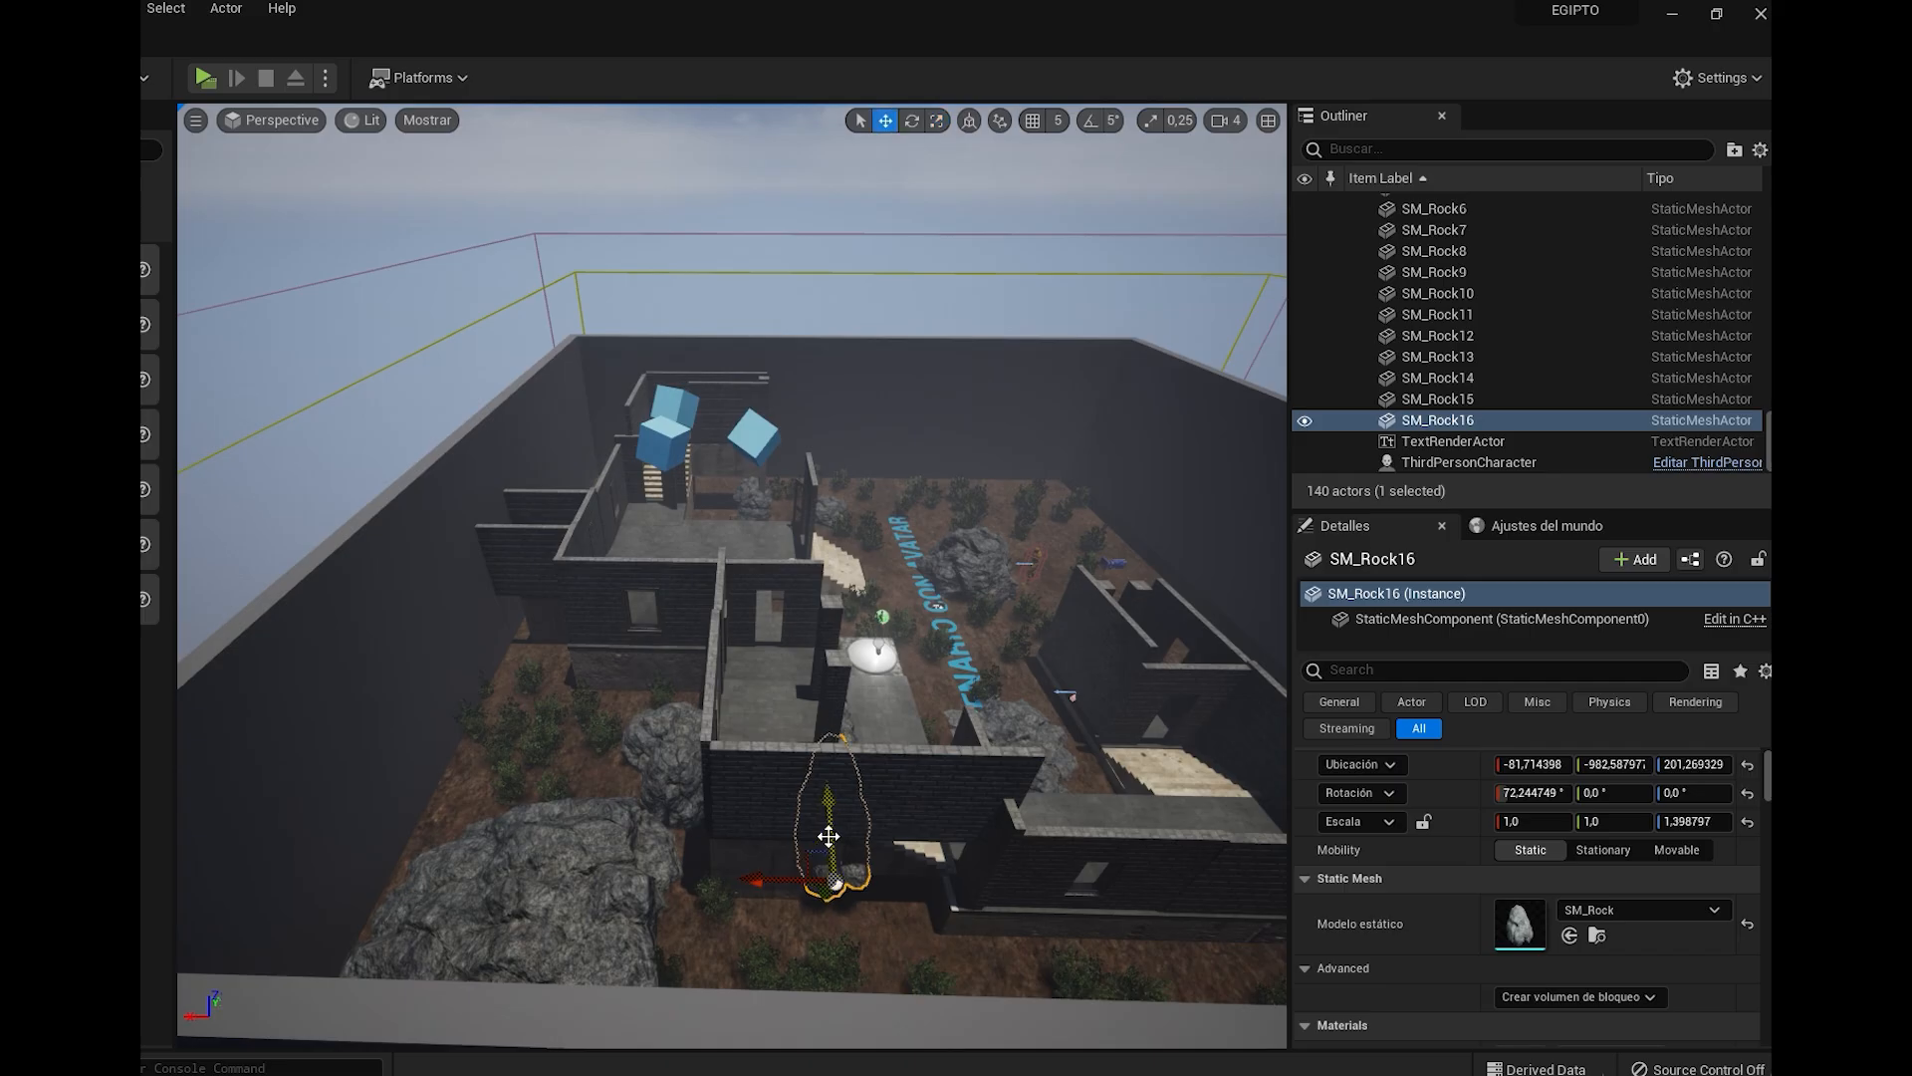
left_click_drag(828, 834, 827, 817)
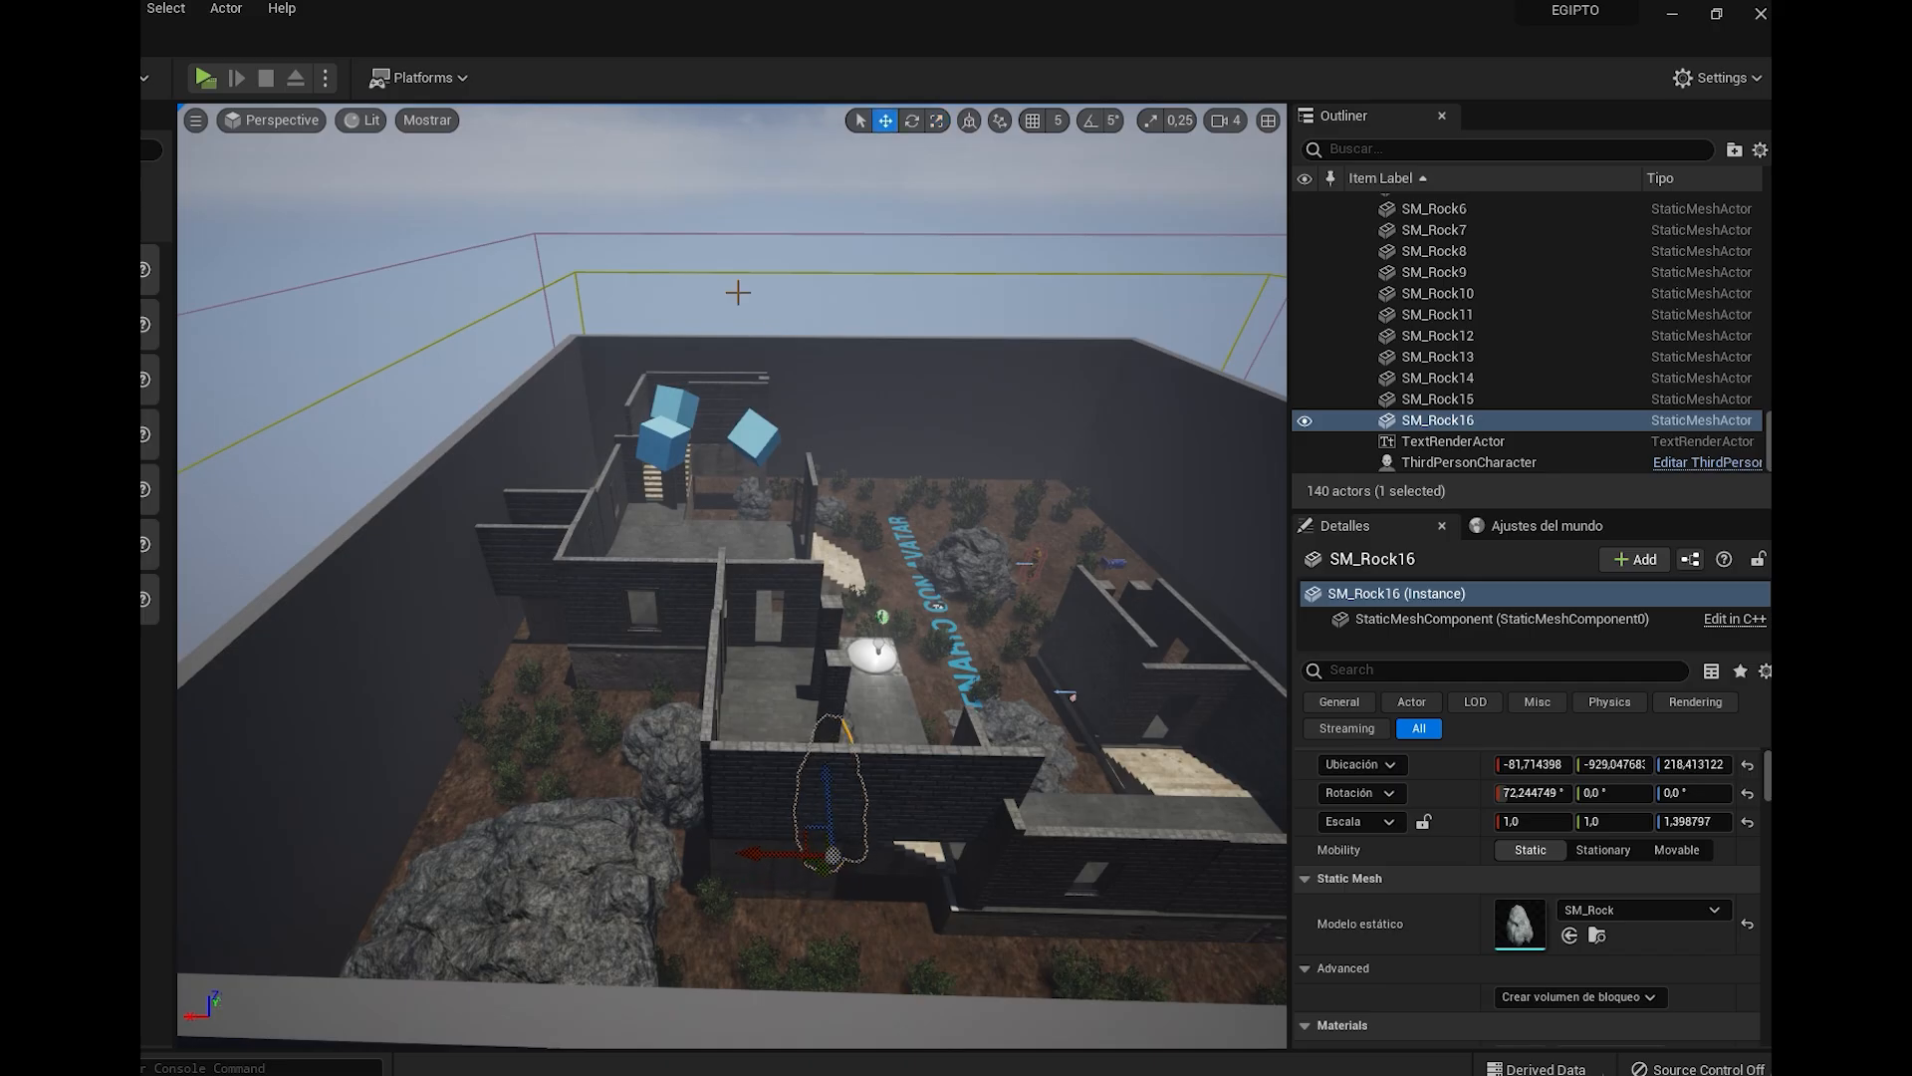
Review the rocks along the stone floor's edge and the planted courtyard from above
scroll(786, 459, "up", 2)
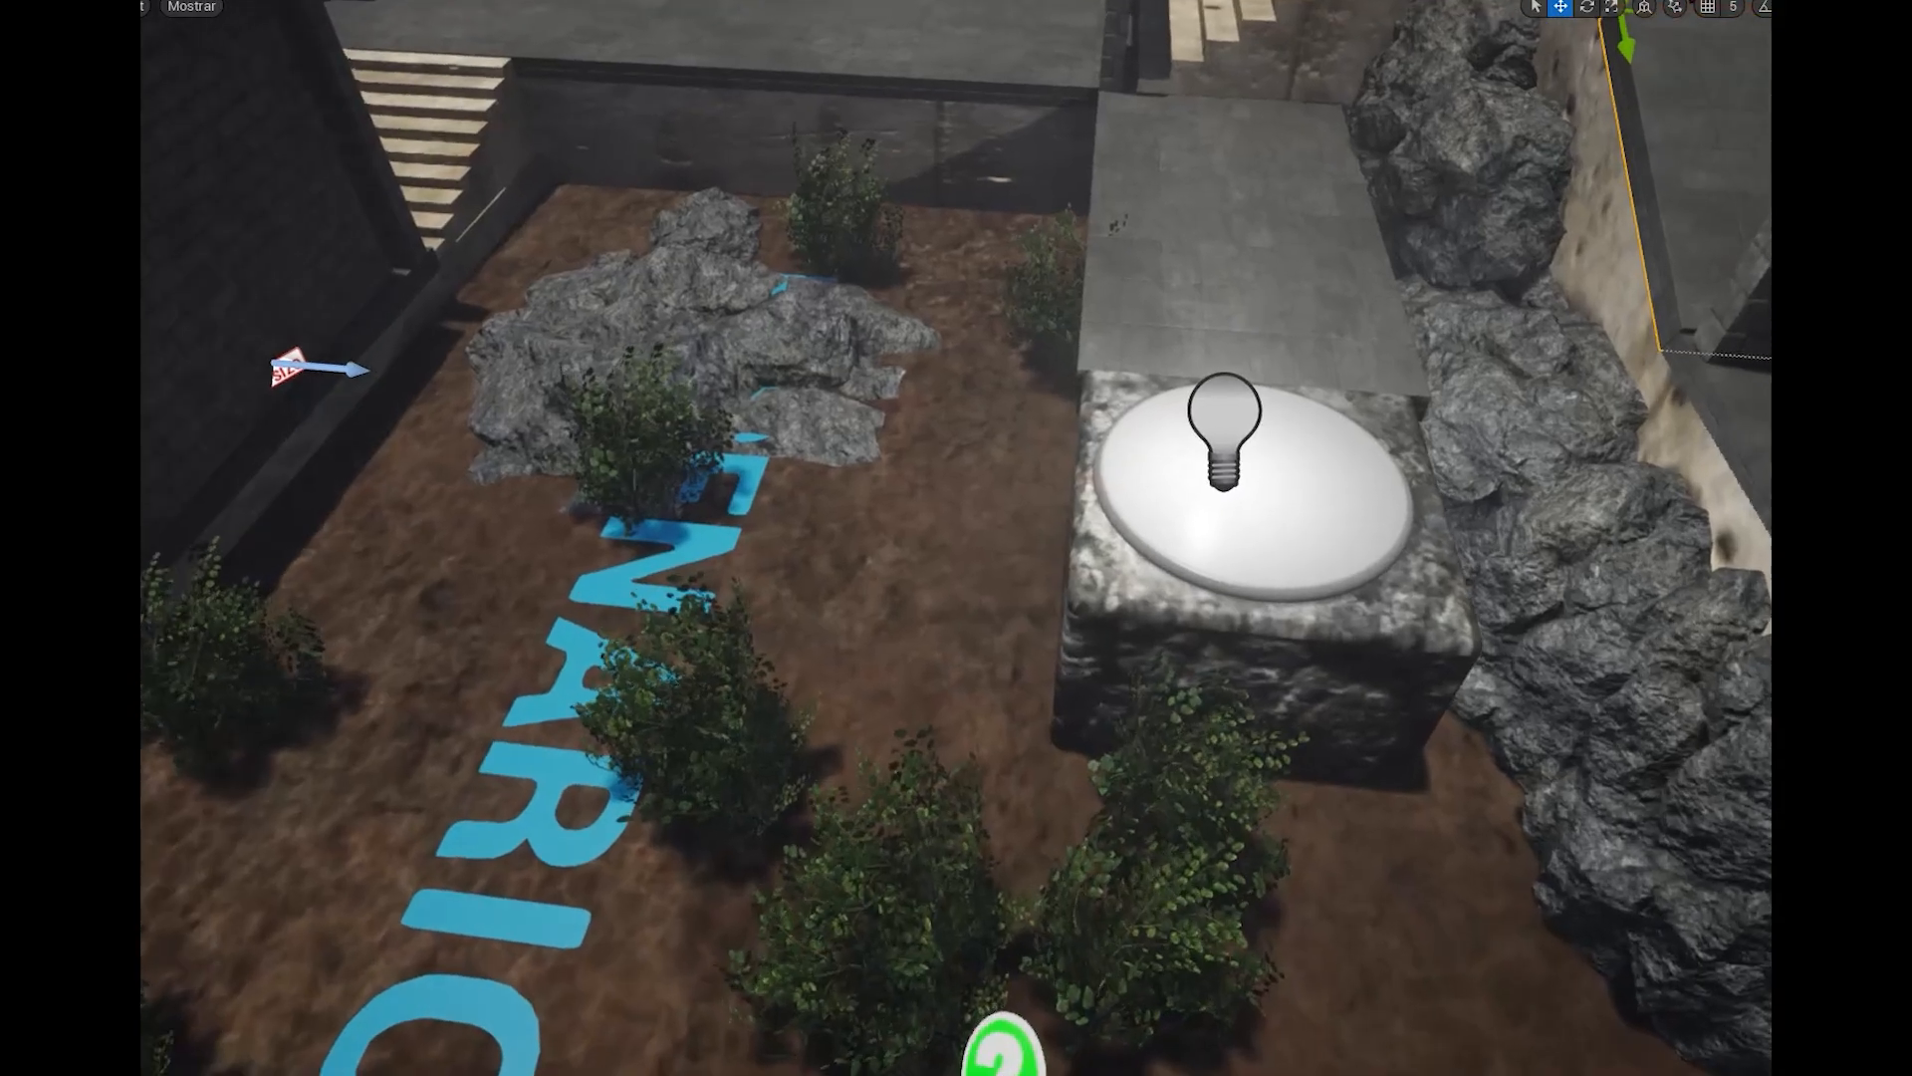
right_click_drag(956, 537, 956, 537)
scroll(1007, 293, "down", 8)
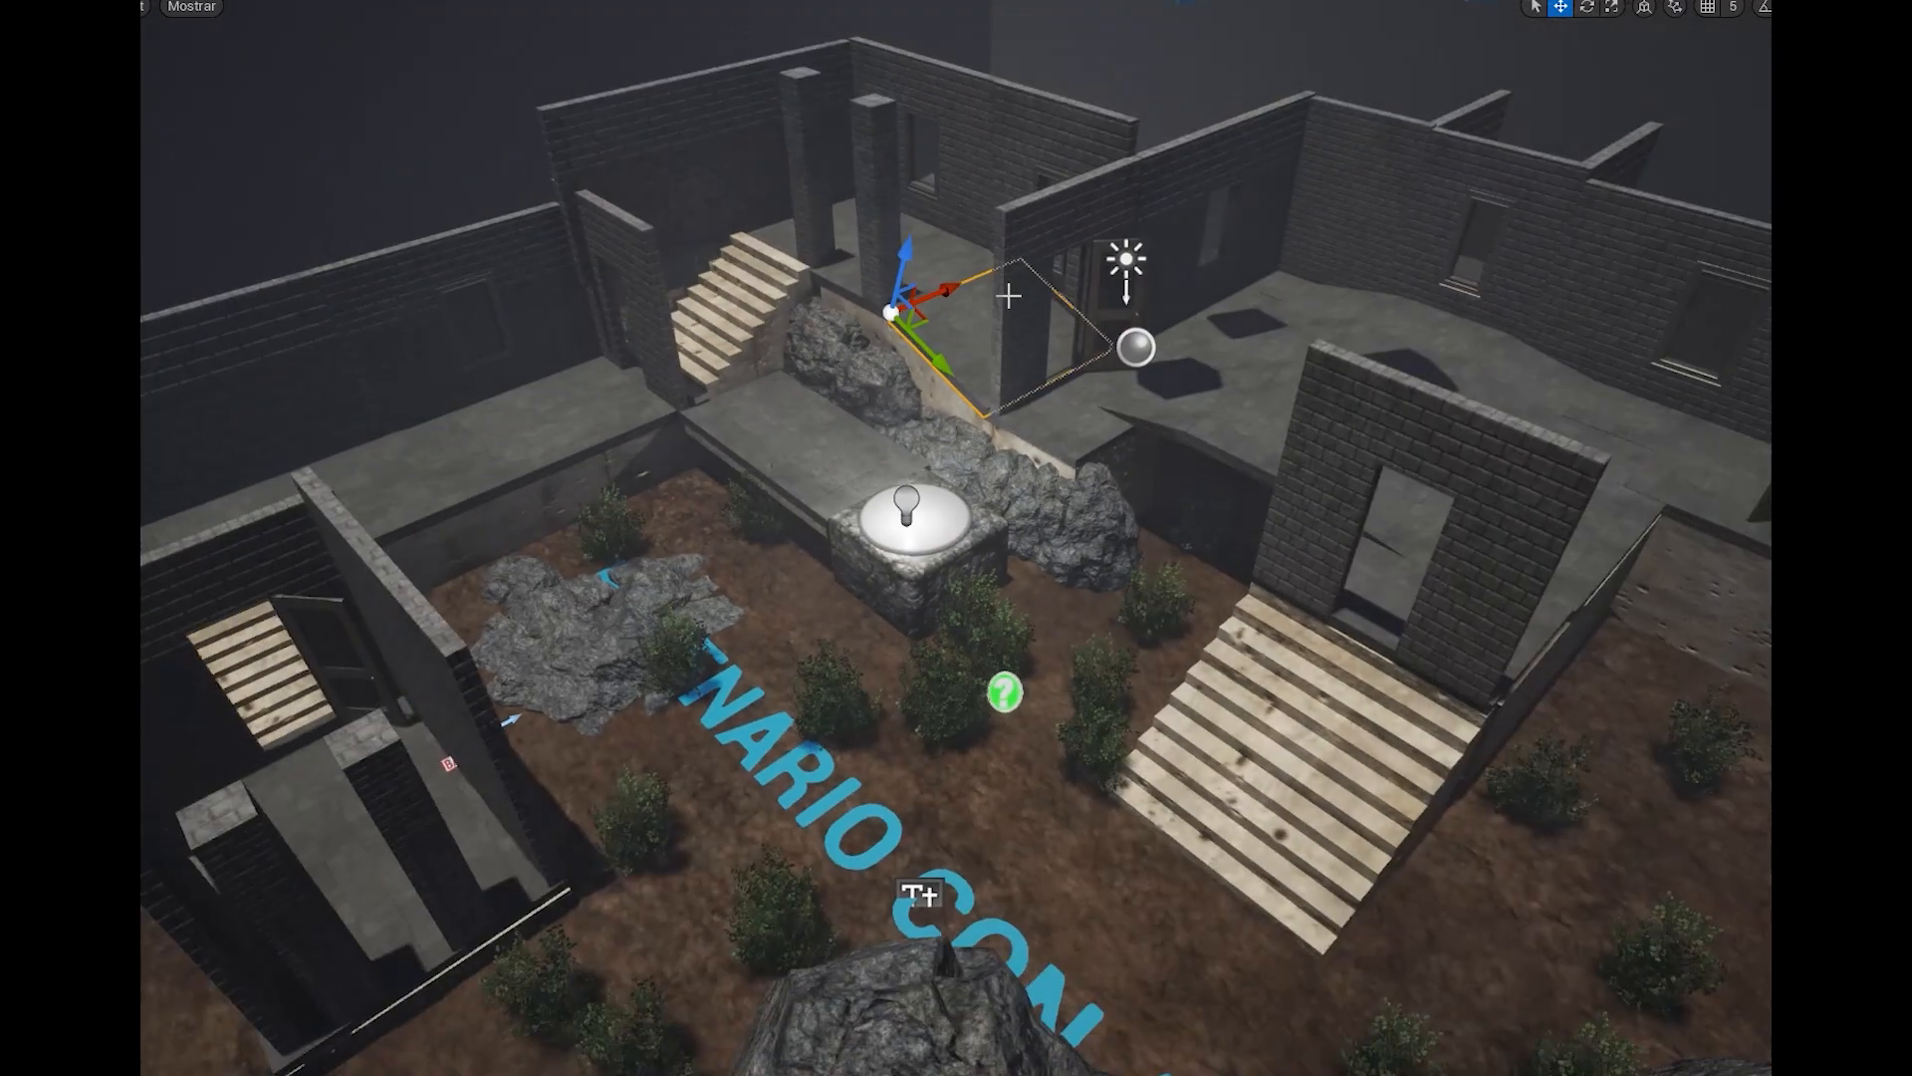
Place an SM_Lamp_Ceiling mesh from the StarterContent static meshes on the round white platform in the courtyard
key("F11")
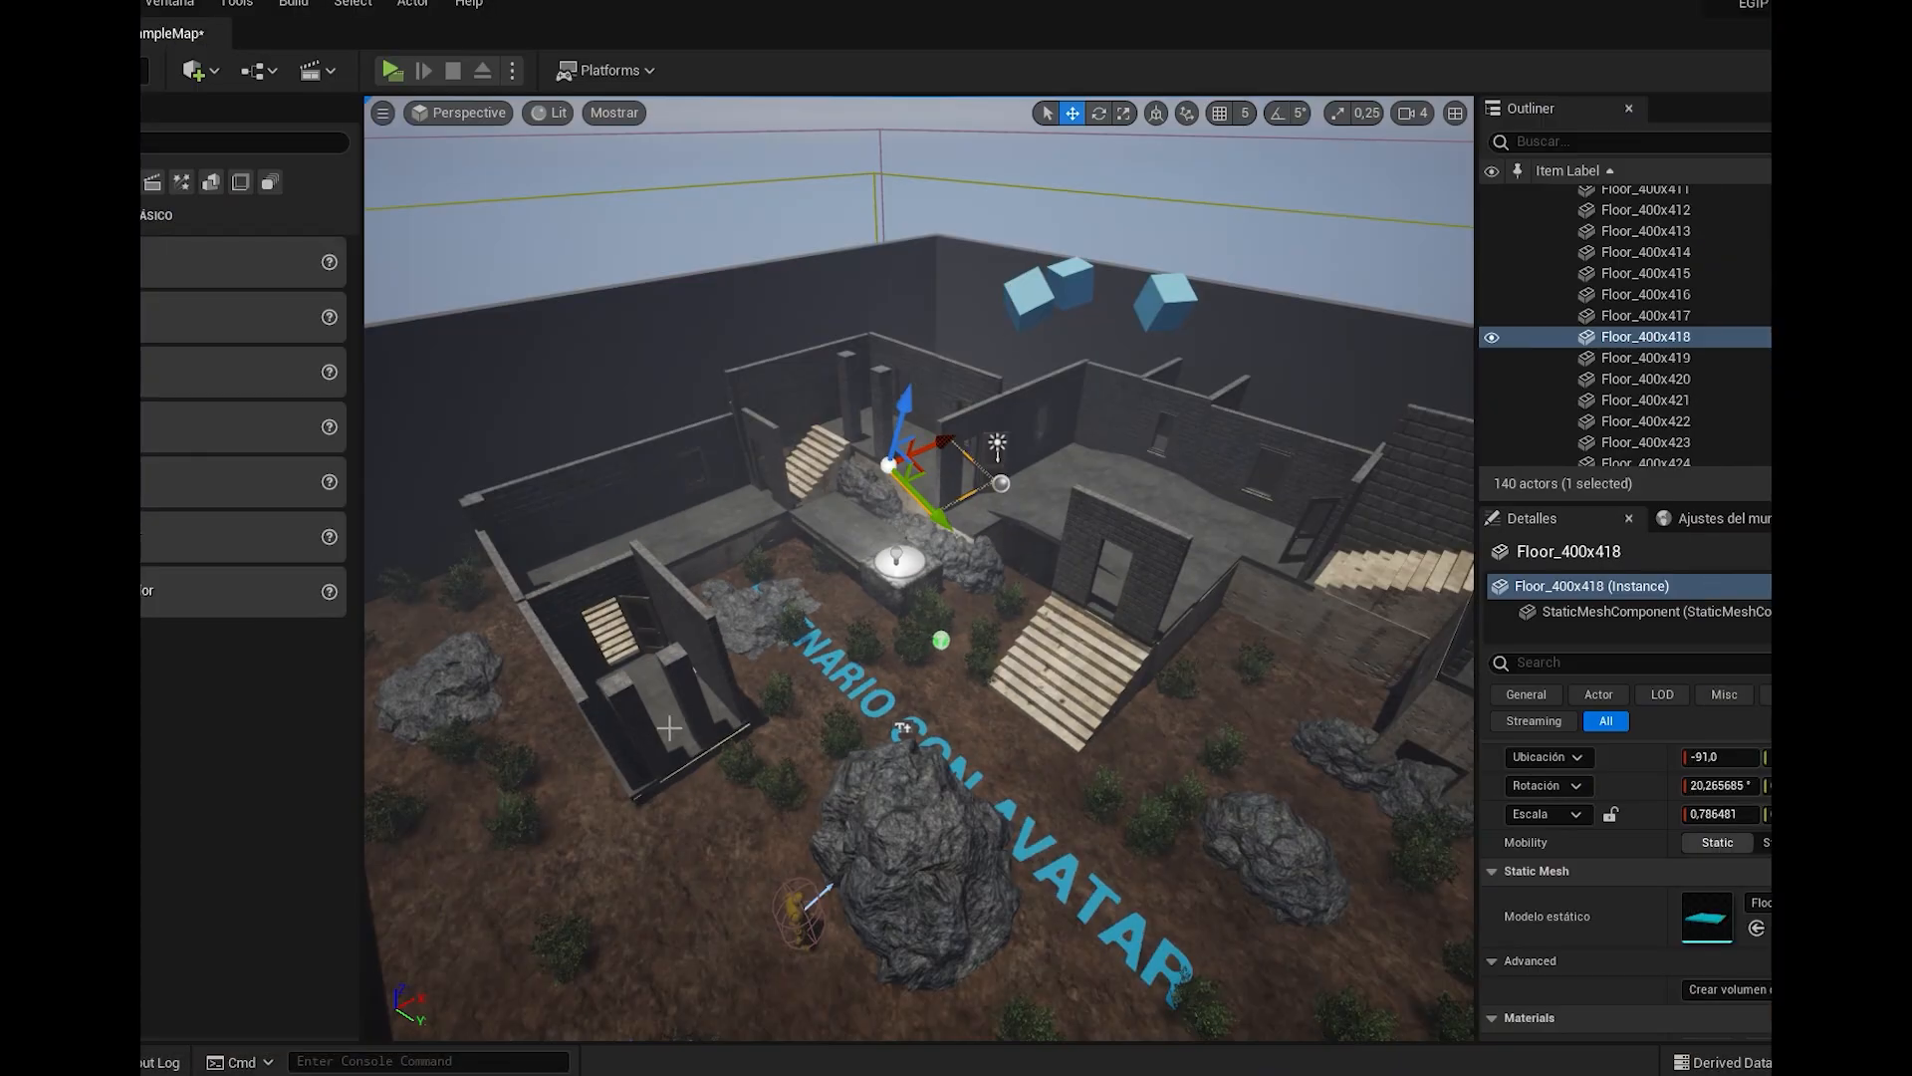
key("ctrl+space")
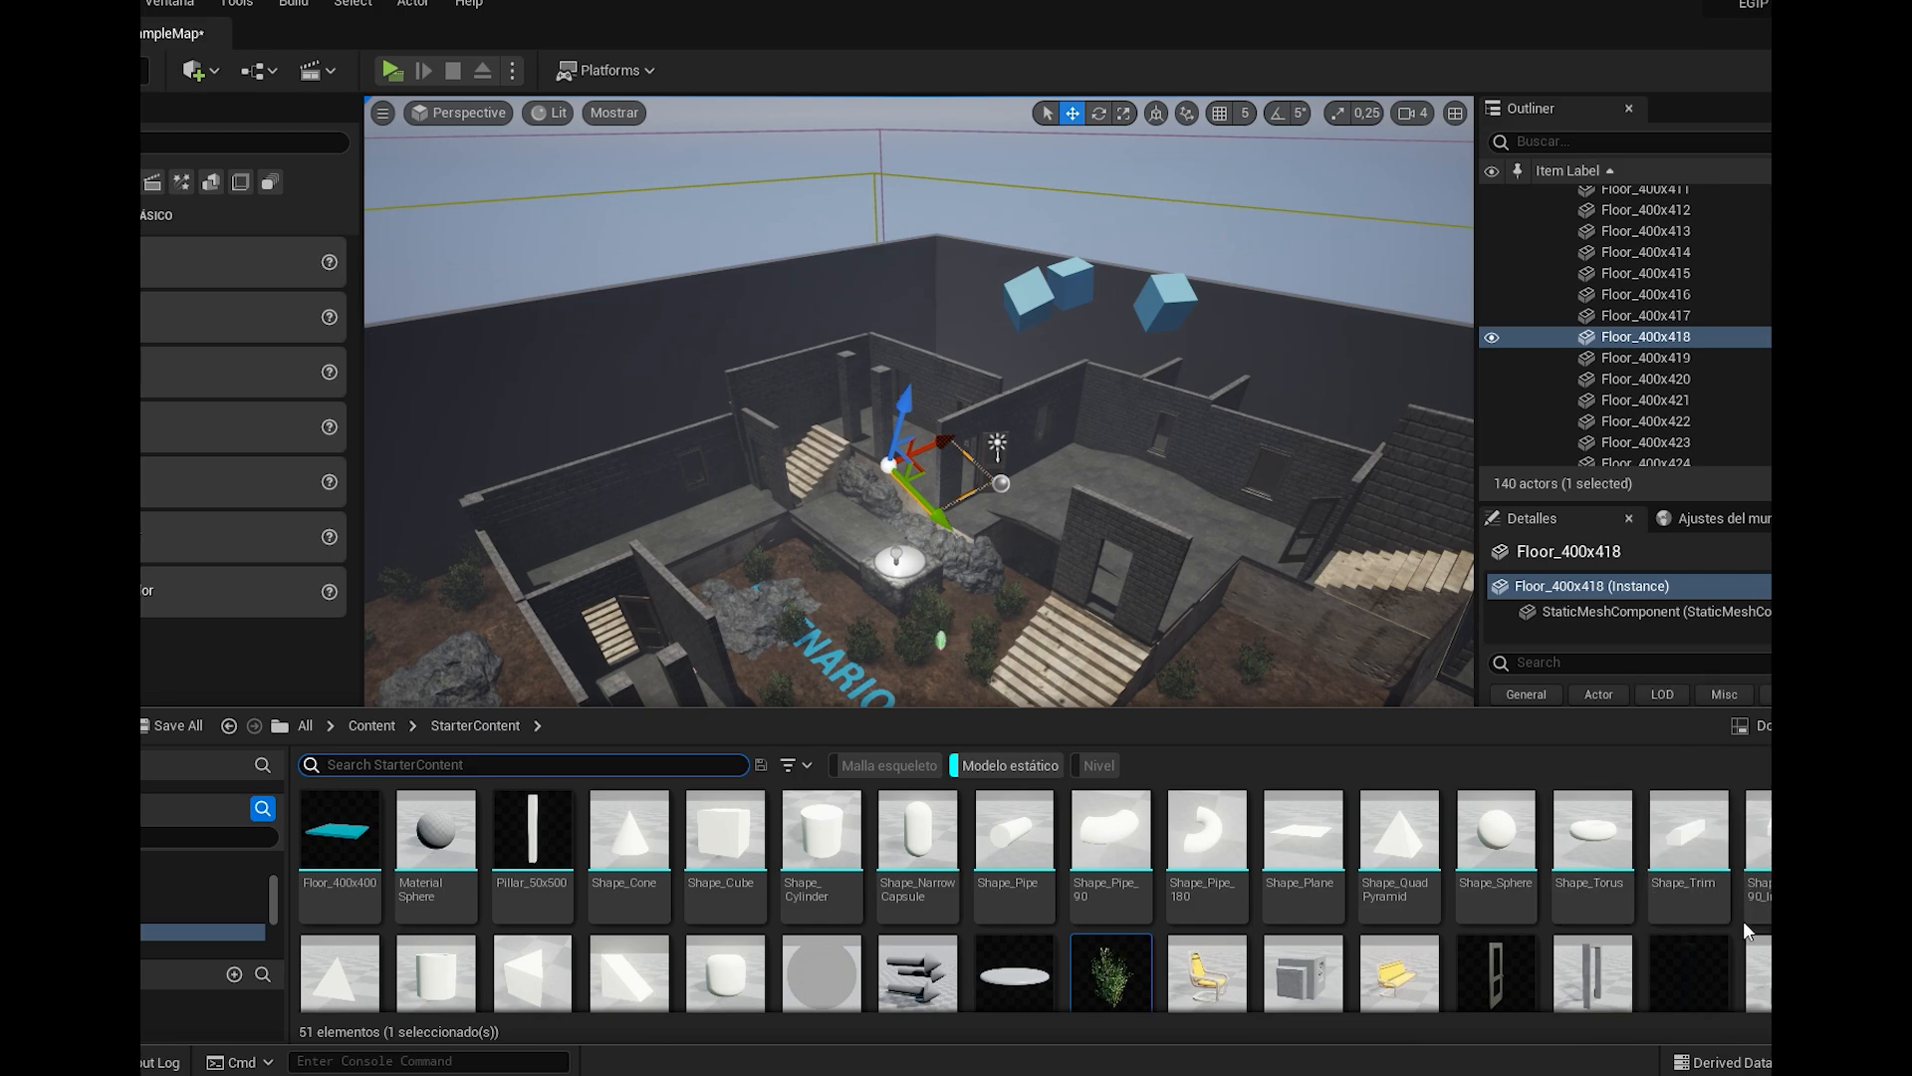
scroll(1487, 903, "down", 1)
left_click_drag(1110, 947, 904, 728)
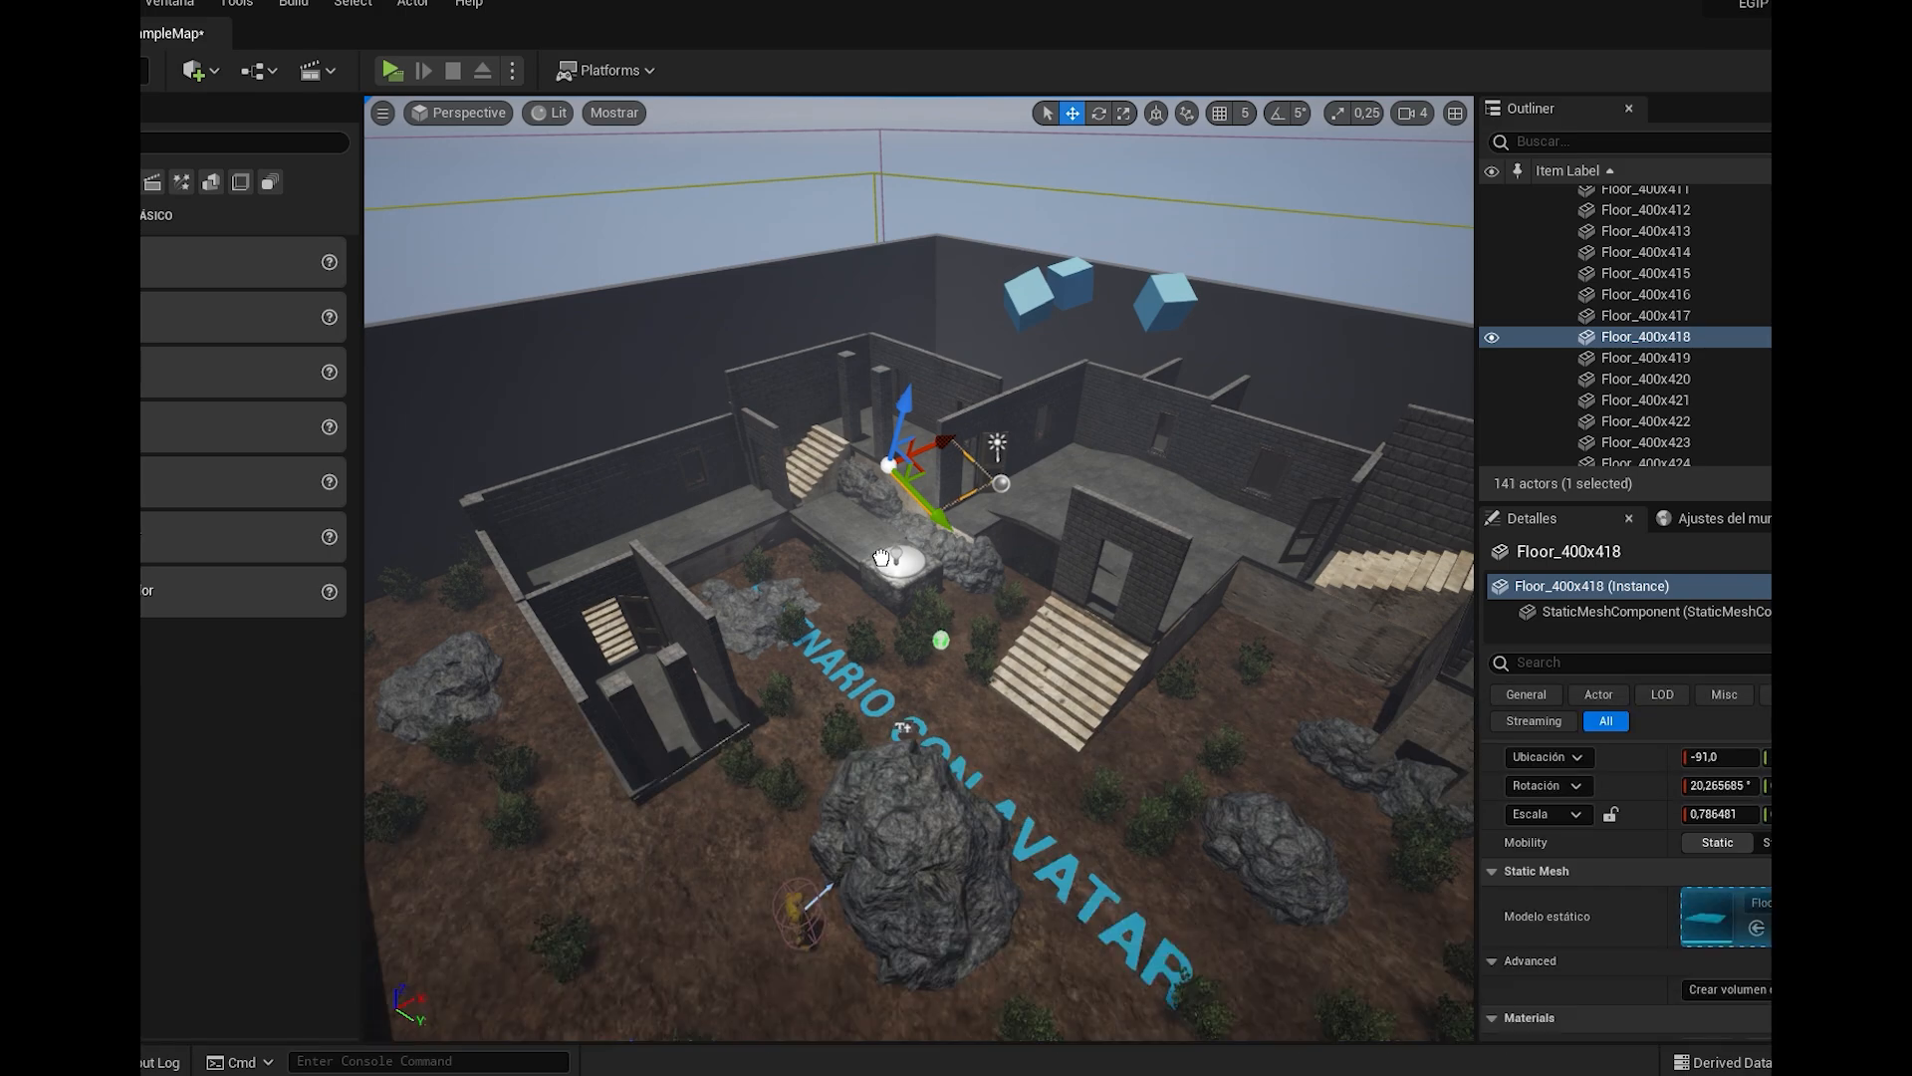
left_click_drag(901, 554, 902, 554)
scroll(906, 554, "up", 6)
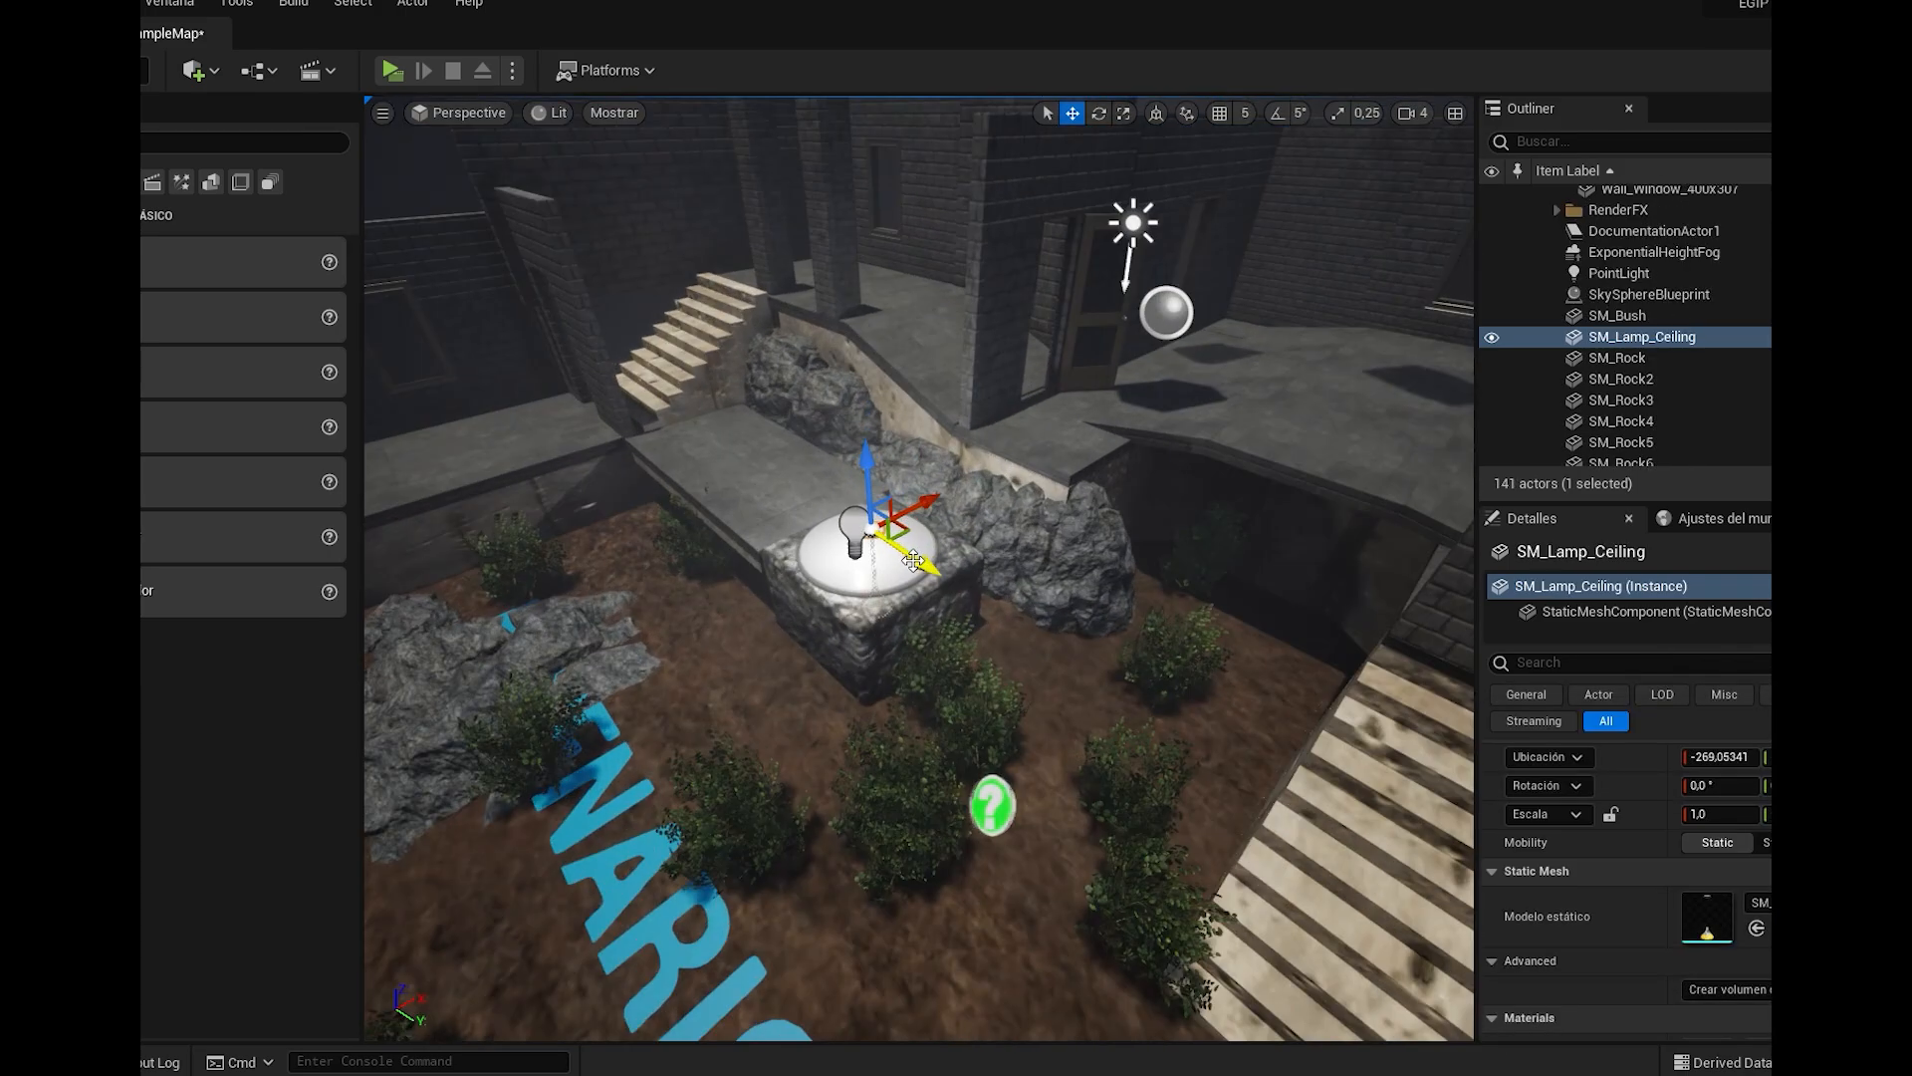
Raise SM_Lamp_Ceiling above the round platform and shift it to about X -289.2
scroll(913, 561, "up", 3)
left_click_drag(840, 484, 833, 351)
scroll(834, 353, "down", 2)
scroll(853, 400, "up", 3)
scroll(853, 399, "up", 3)
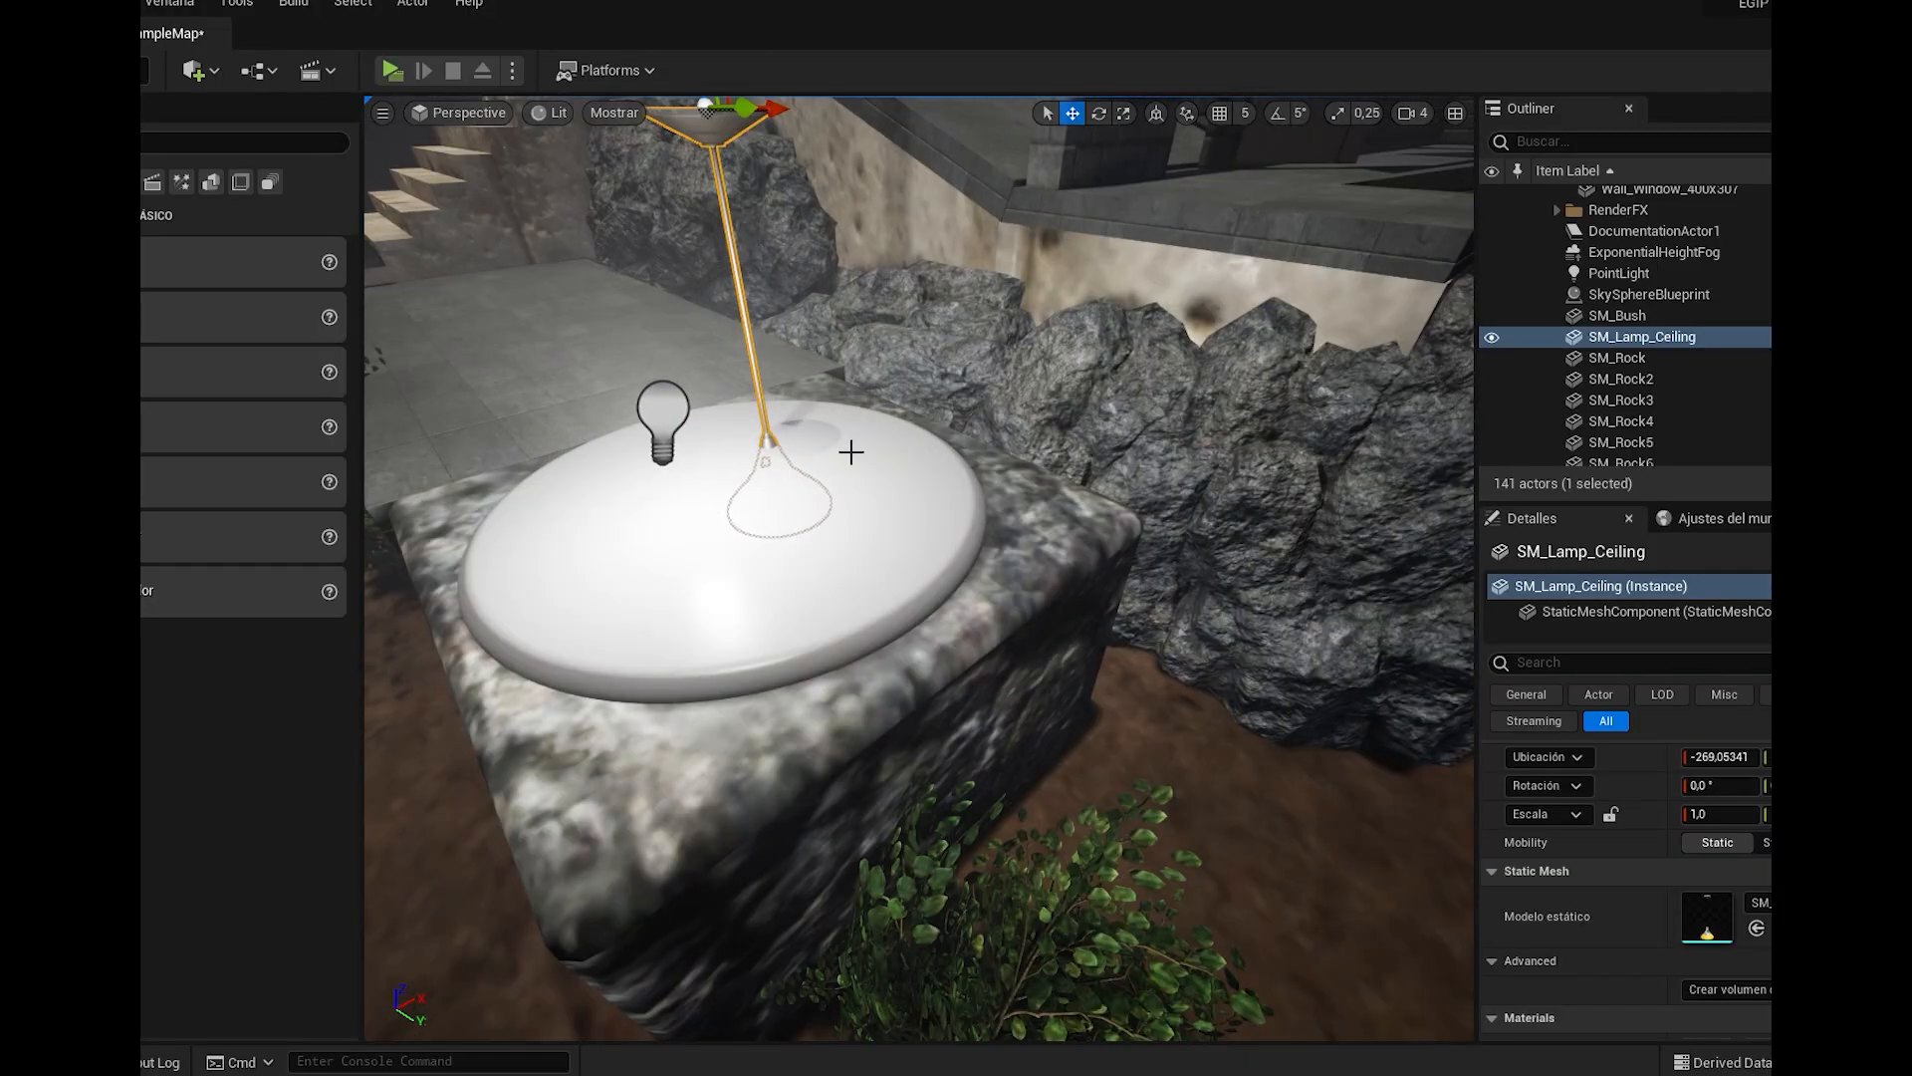
scroll(787, 408, "down", 4)
left_click_drag(868, 347, 803, 369)
scroll(788, 390, "up", 4)
scroll(786, 386, "down", 4)
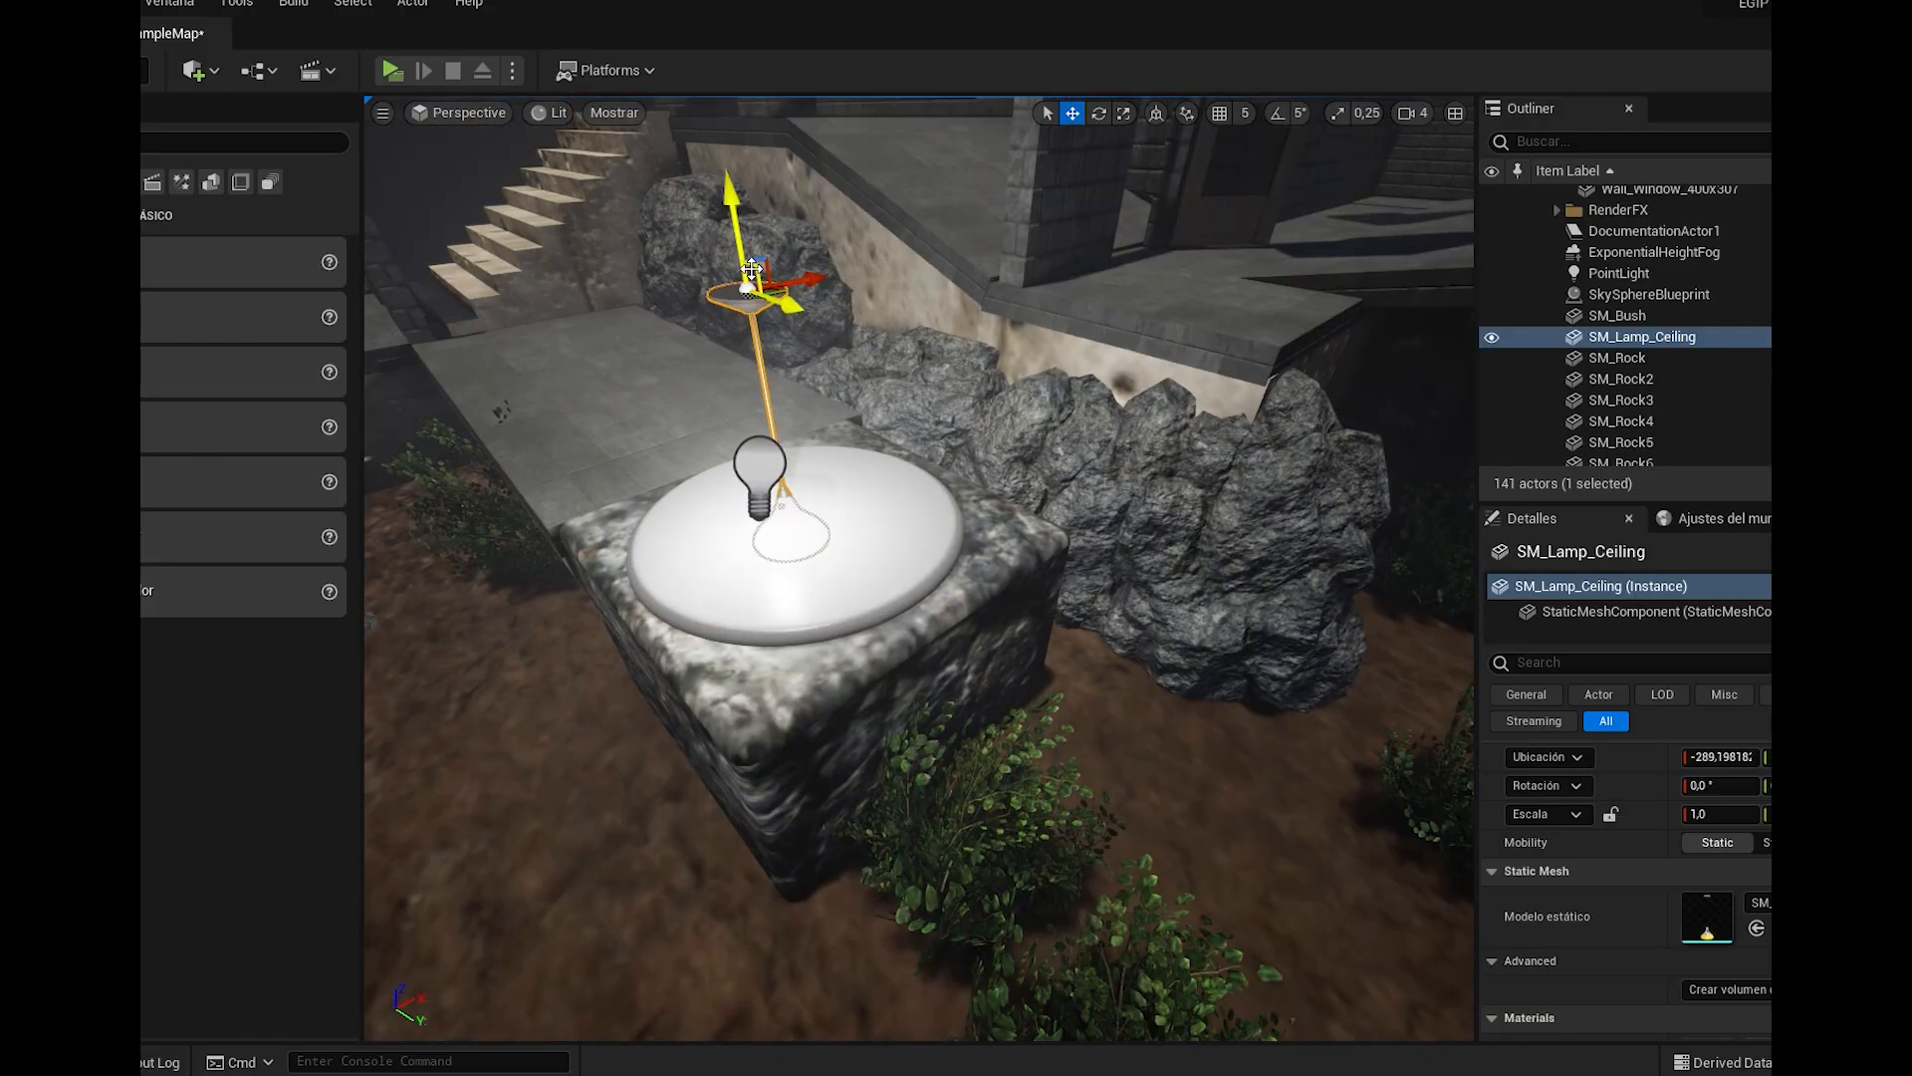
Fine-tune SM_Lamp_Ceiling over the round platform's centre, with X at about -289.6
mouse_move(747, 264)
left_mouse_down()
mouse_move(752, 237)
mouse_move(772, 266)
left_mouse_up()
scroll(749, 259, "down", 2)
key("w")
right_click_drag(845, 447, 845, 498)
key("s")
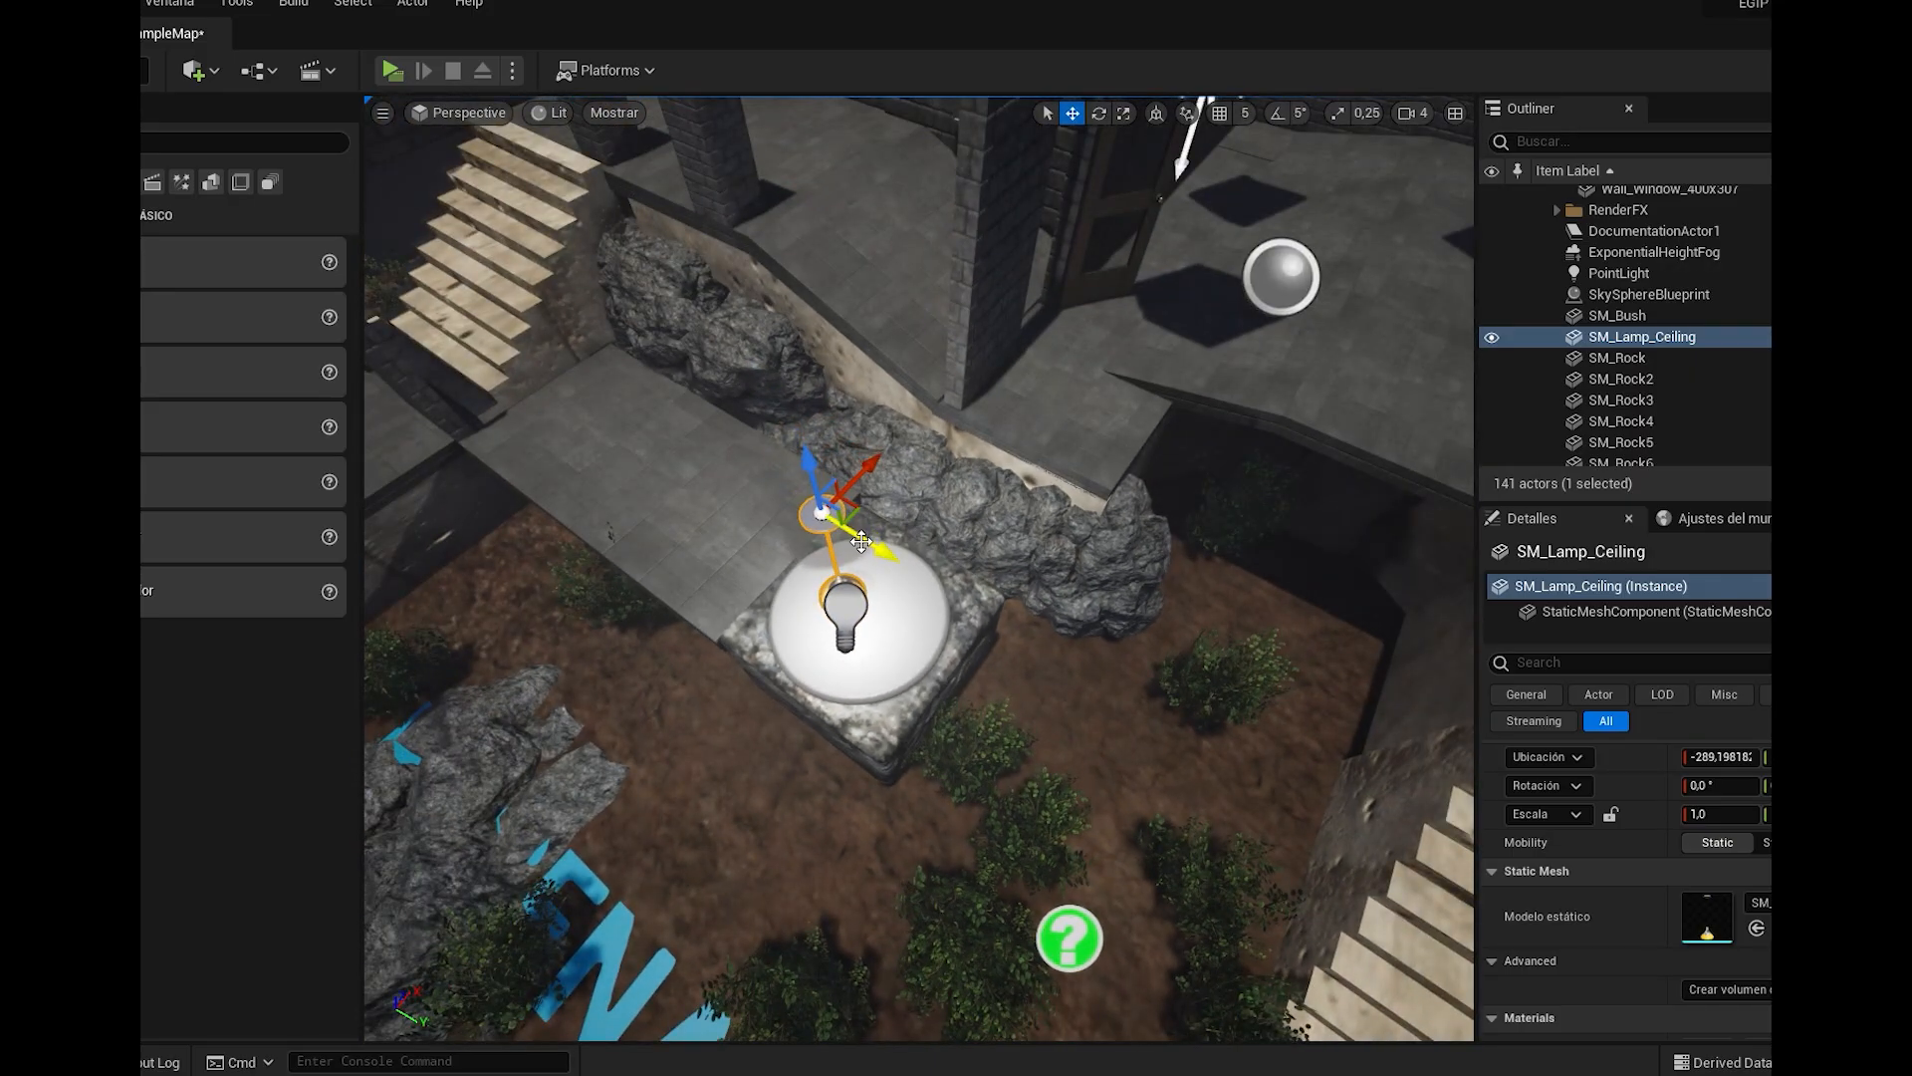
left_click_drag(886, 547, 905, 552)
scroll(906, 549, "up", 4)
right_click_drag(906, 548, 1038, 599)
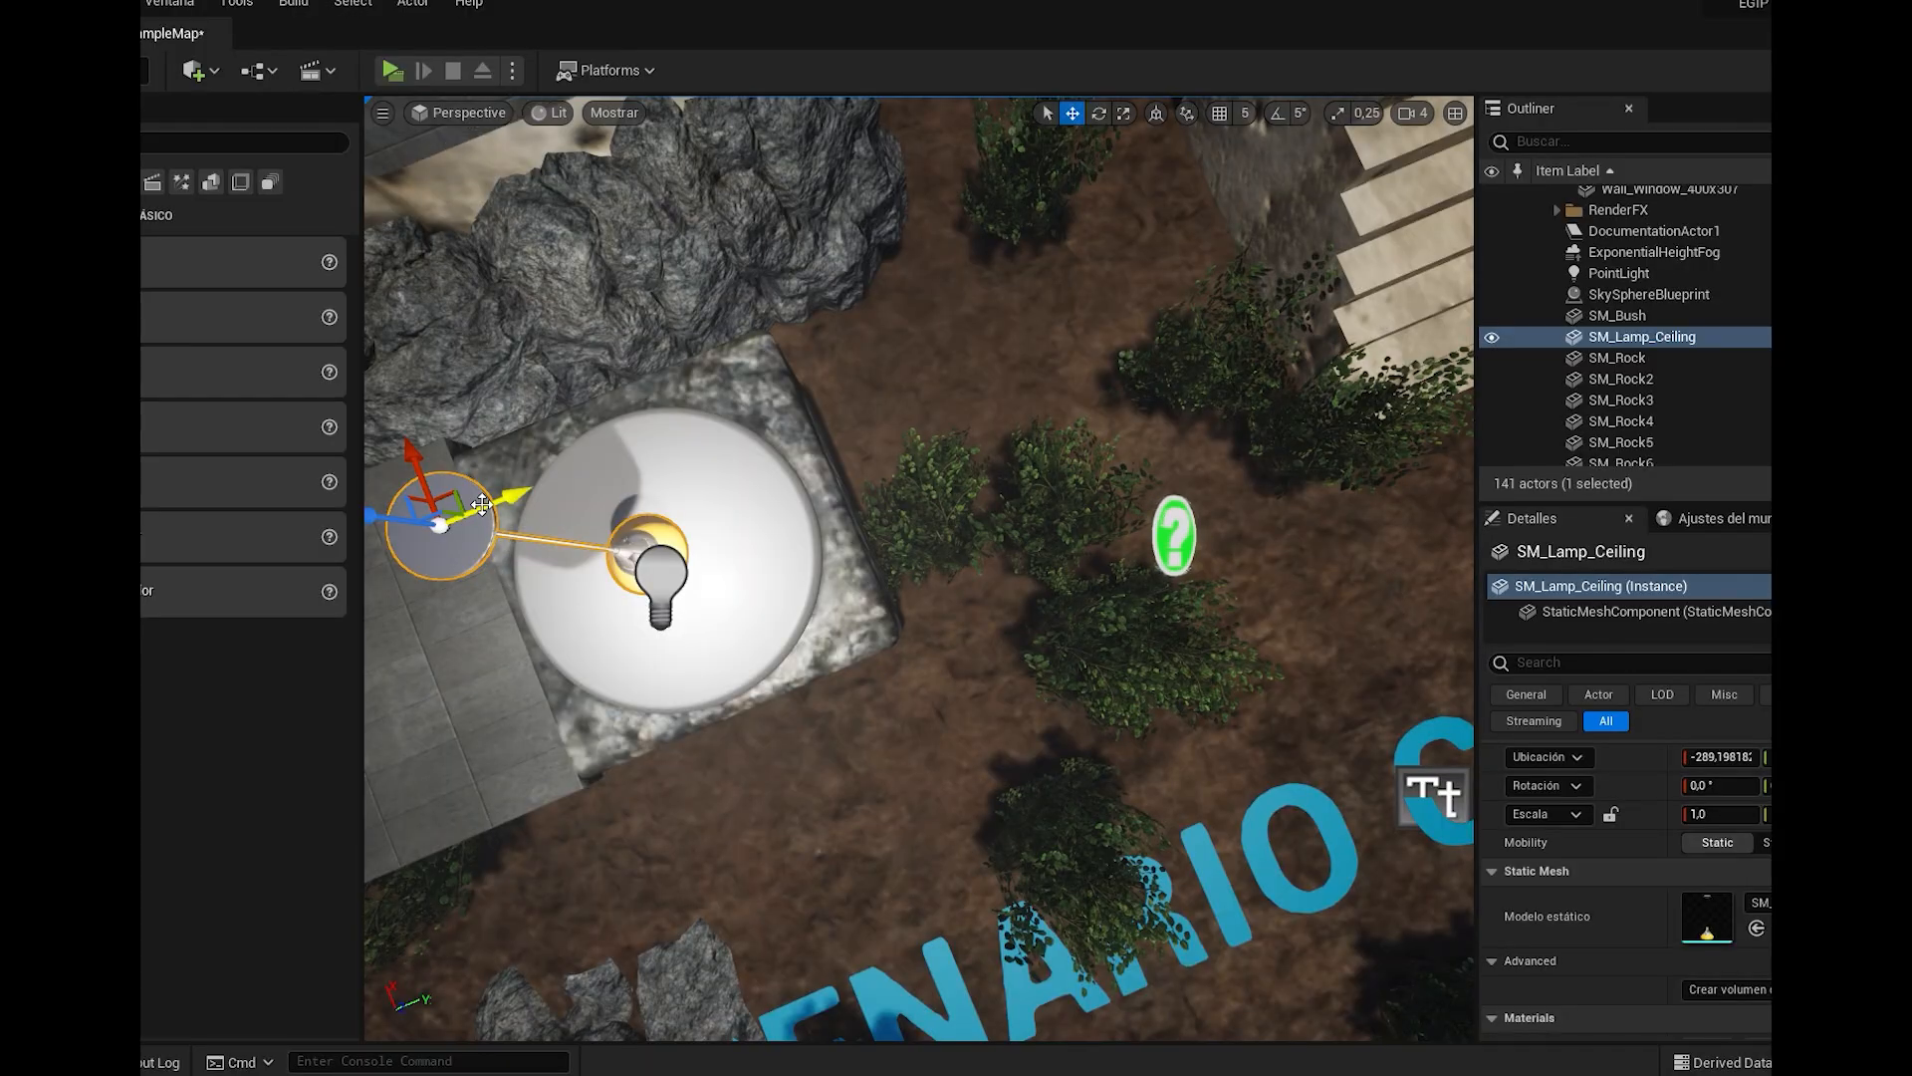
left_click_drag(490, 505, 432, 465)
right_click_drag(607, 469, 913, 573)
scroll(839, 506, "down", 4)
scroll(914, 522, "down", 4)
scroll(912, 520, "up", 8)
scroll(913, 573, "down", 5)
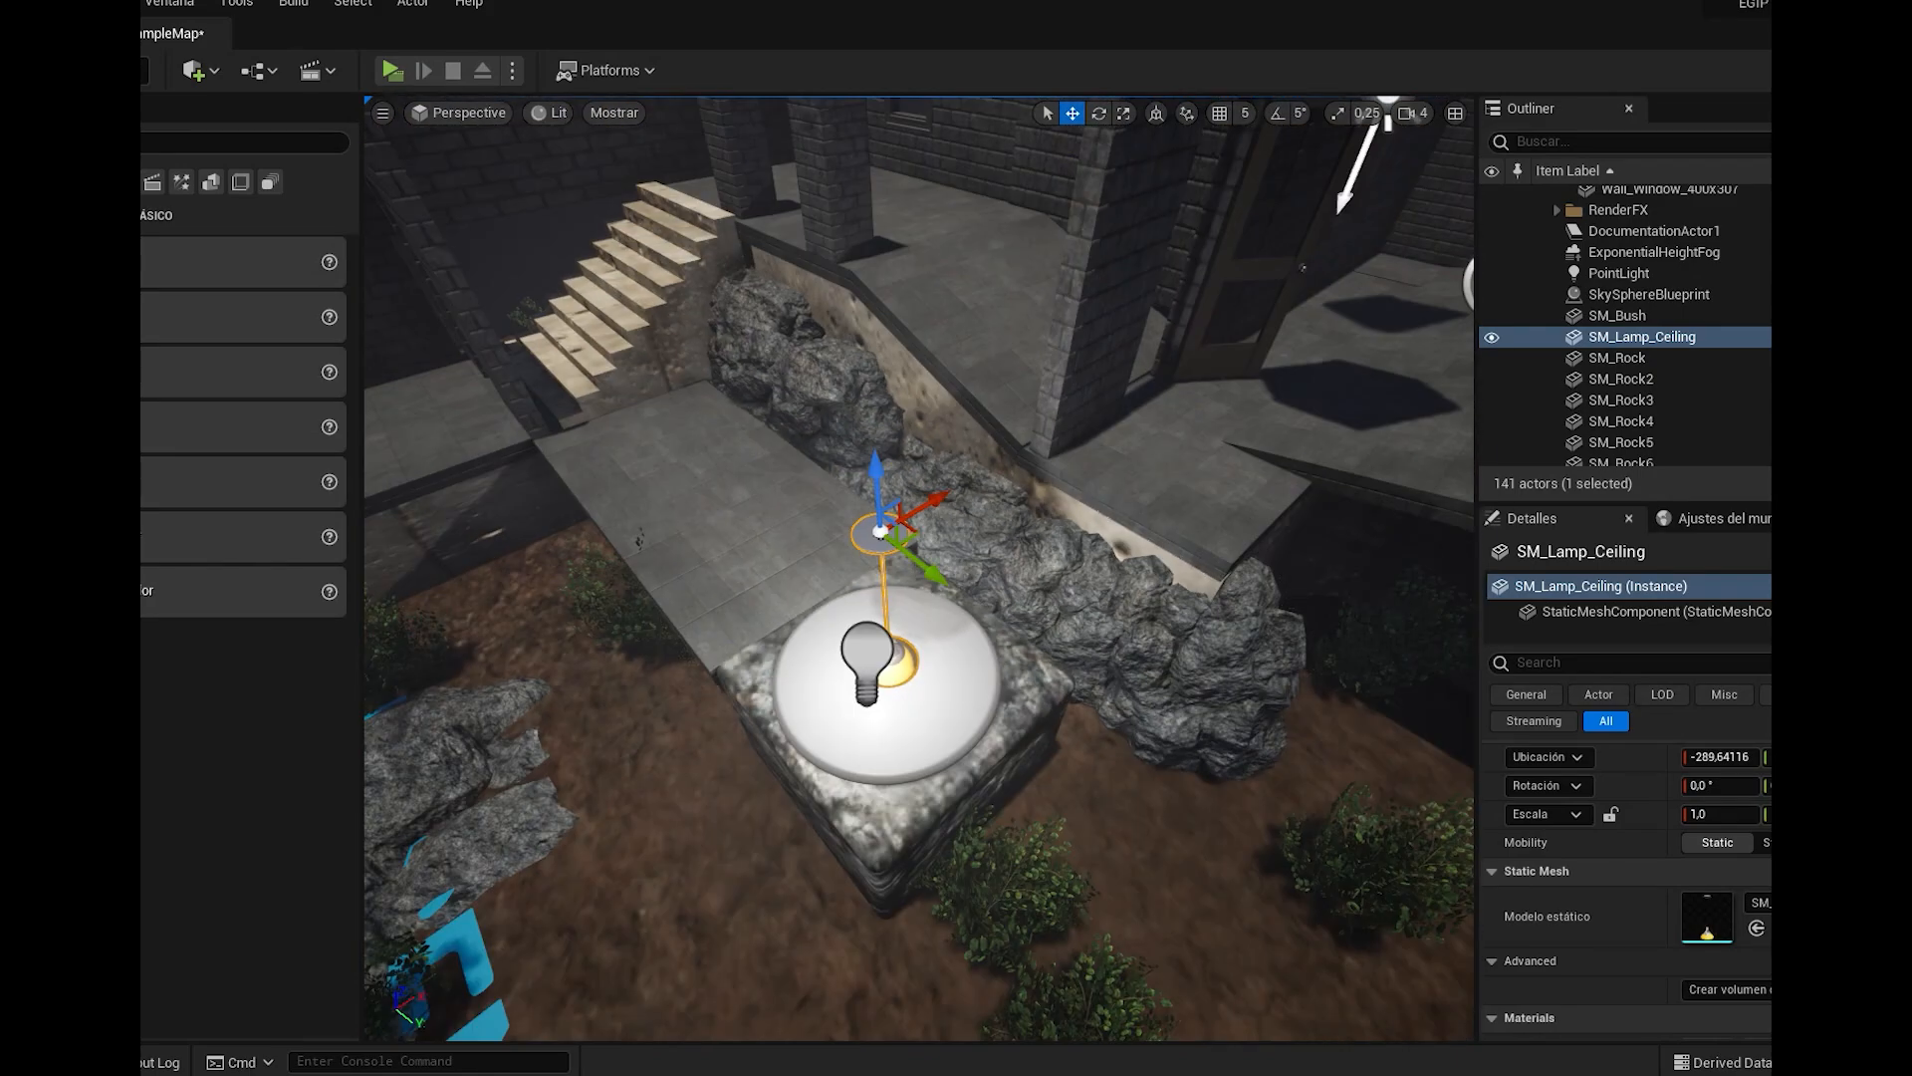
Remove the static mesh filter from the StarterContent assets and place the P_Fire particle effect on the lamp's upper disc
right_click(940, 622)
left_click(28, 1061)
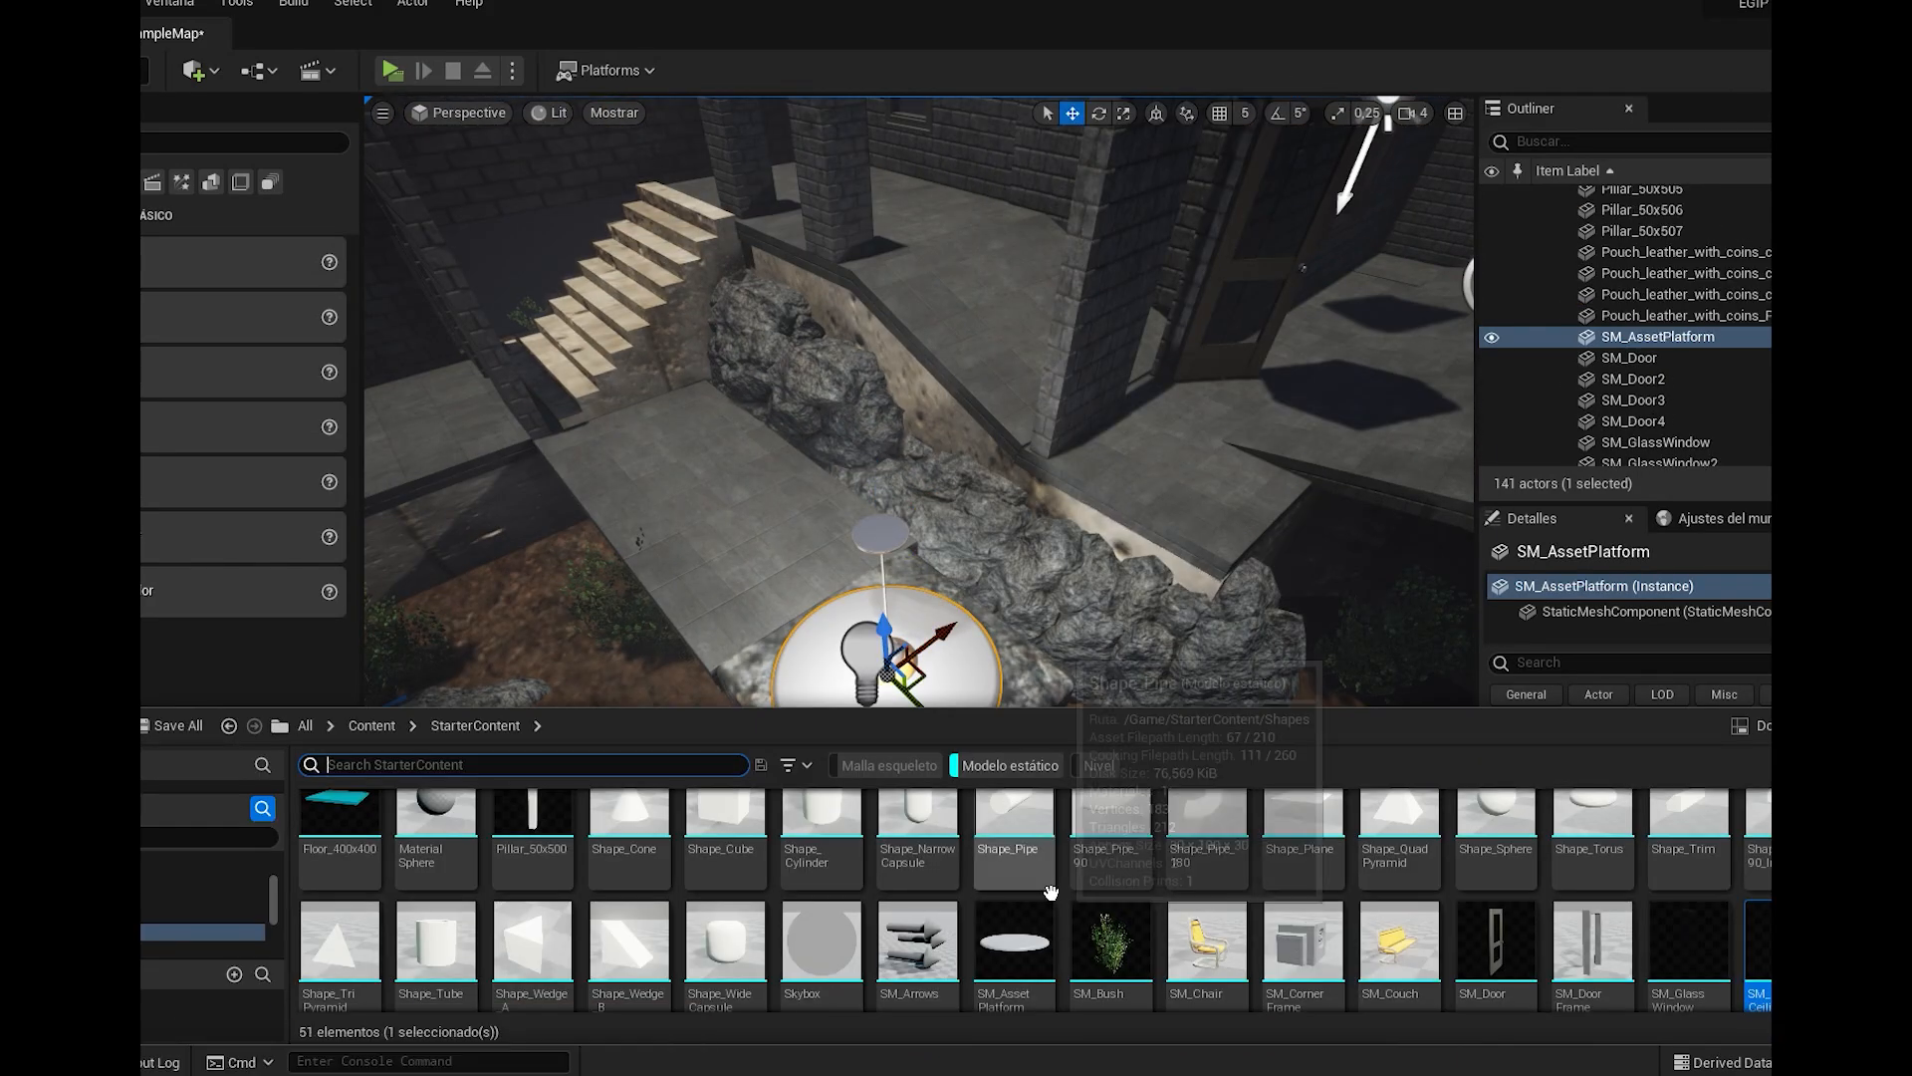
scroll(1504, 897, "down", 2)
scroll(1504, 896, "down", 1)
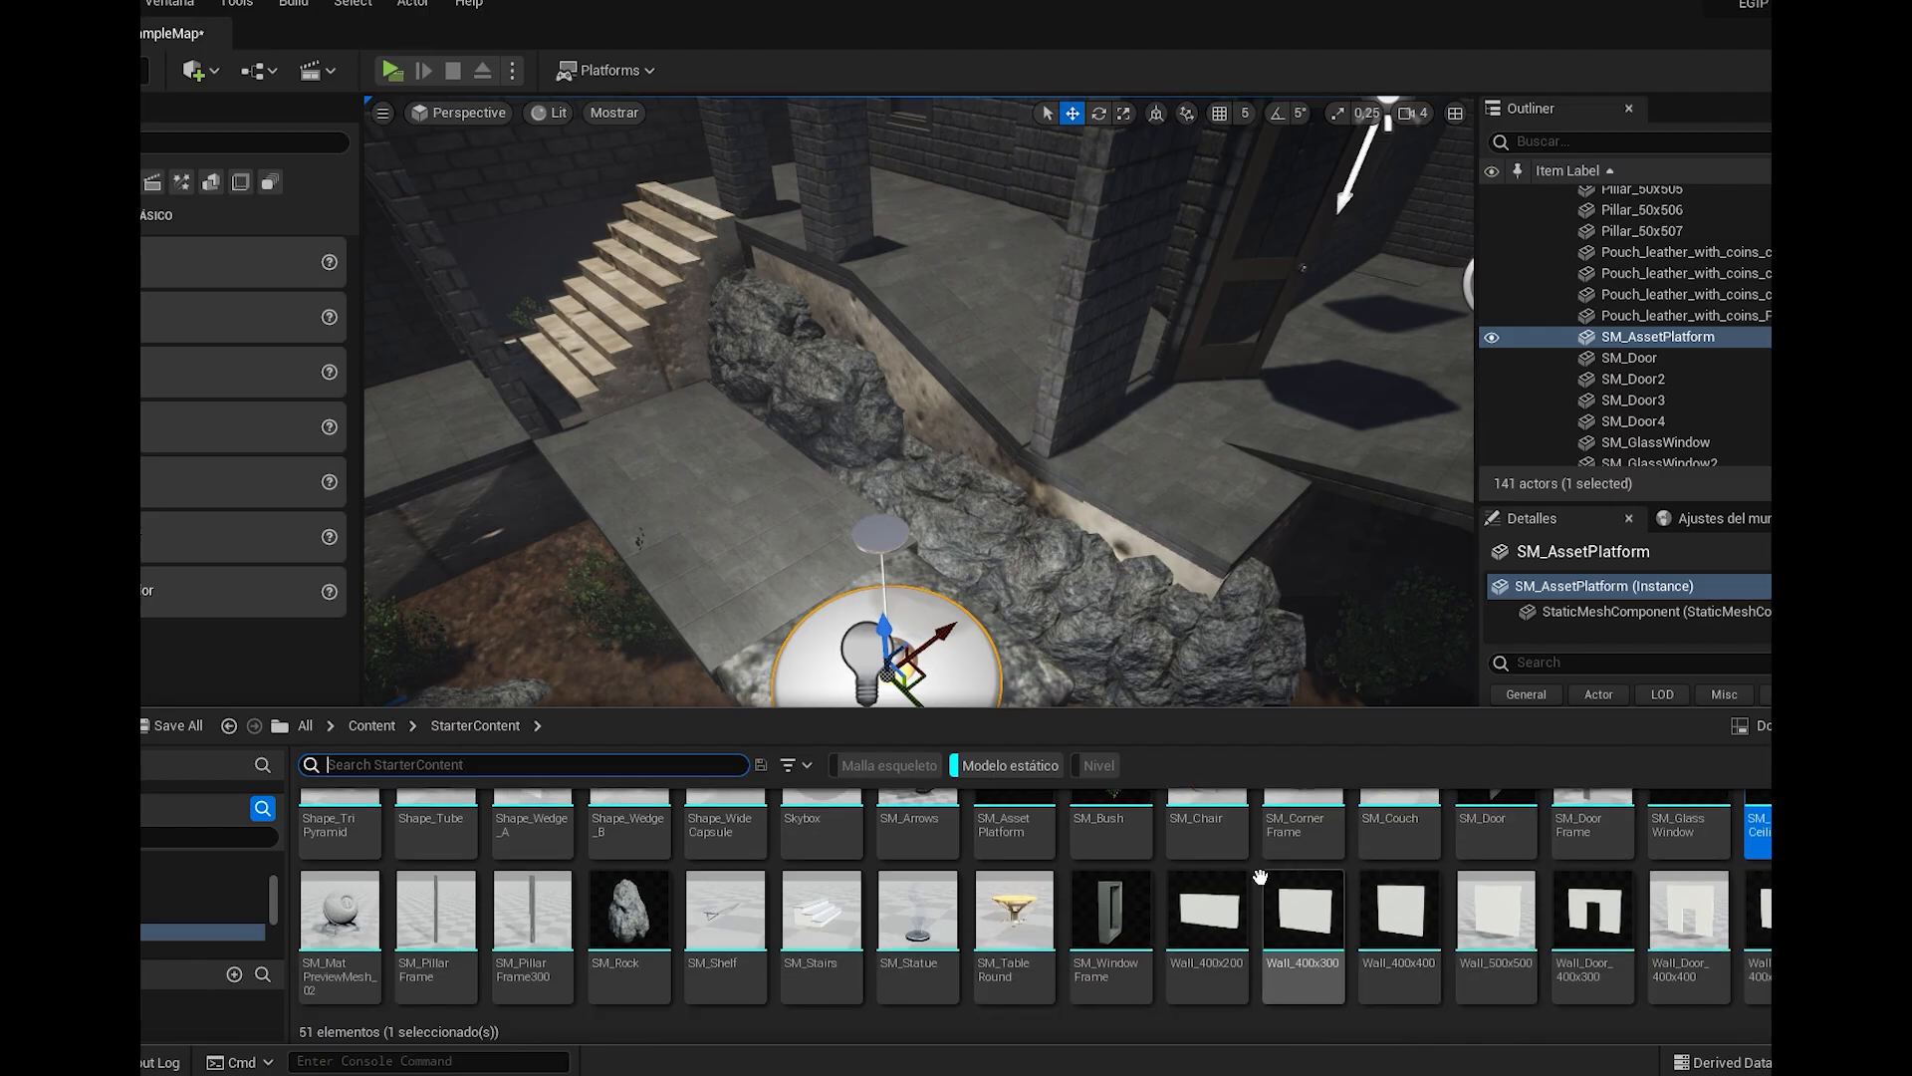
left_click(1024, 761)
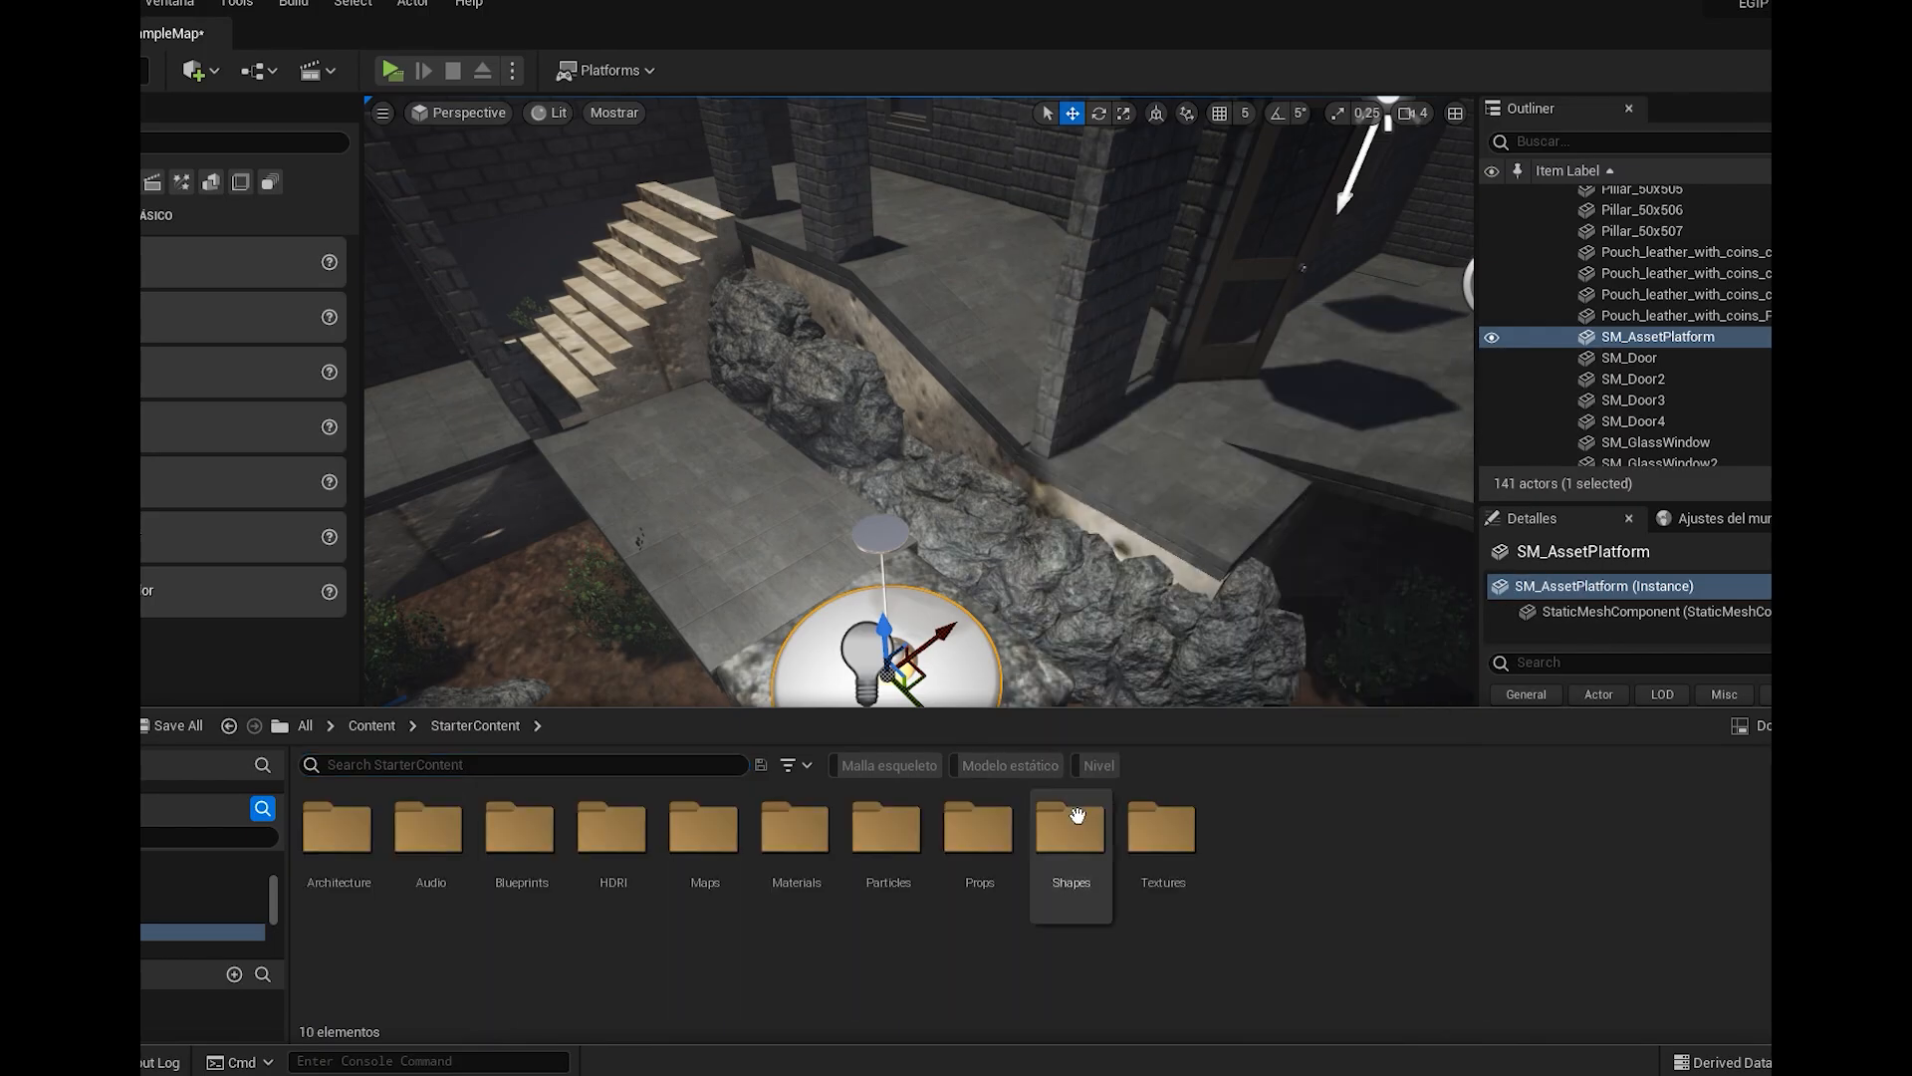
double_click(892, 856)
left_click_drag(618, 841, 884, 530)
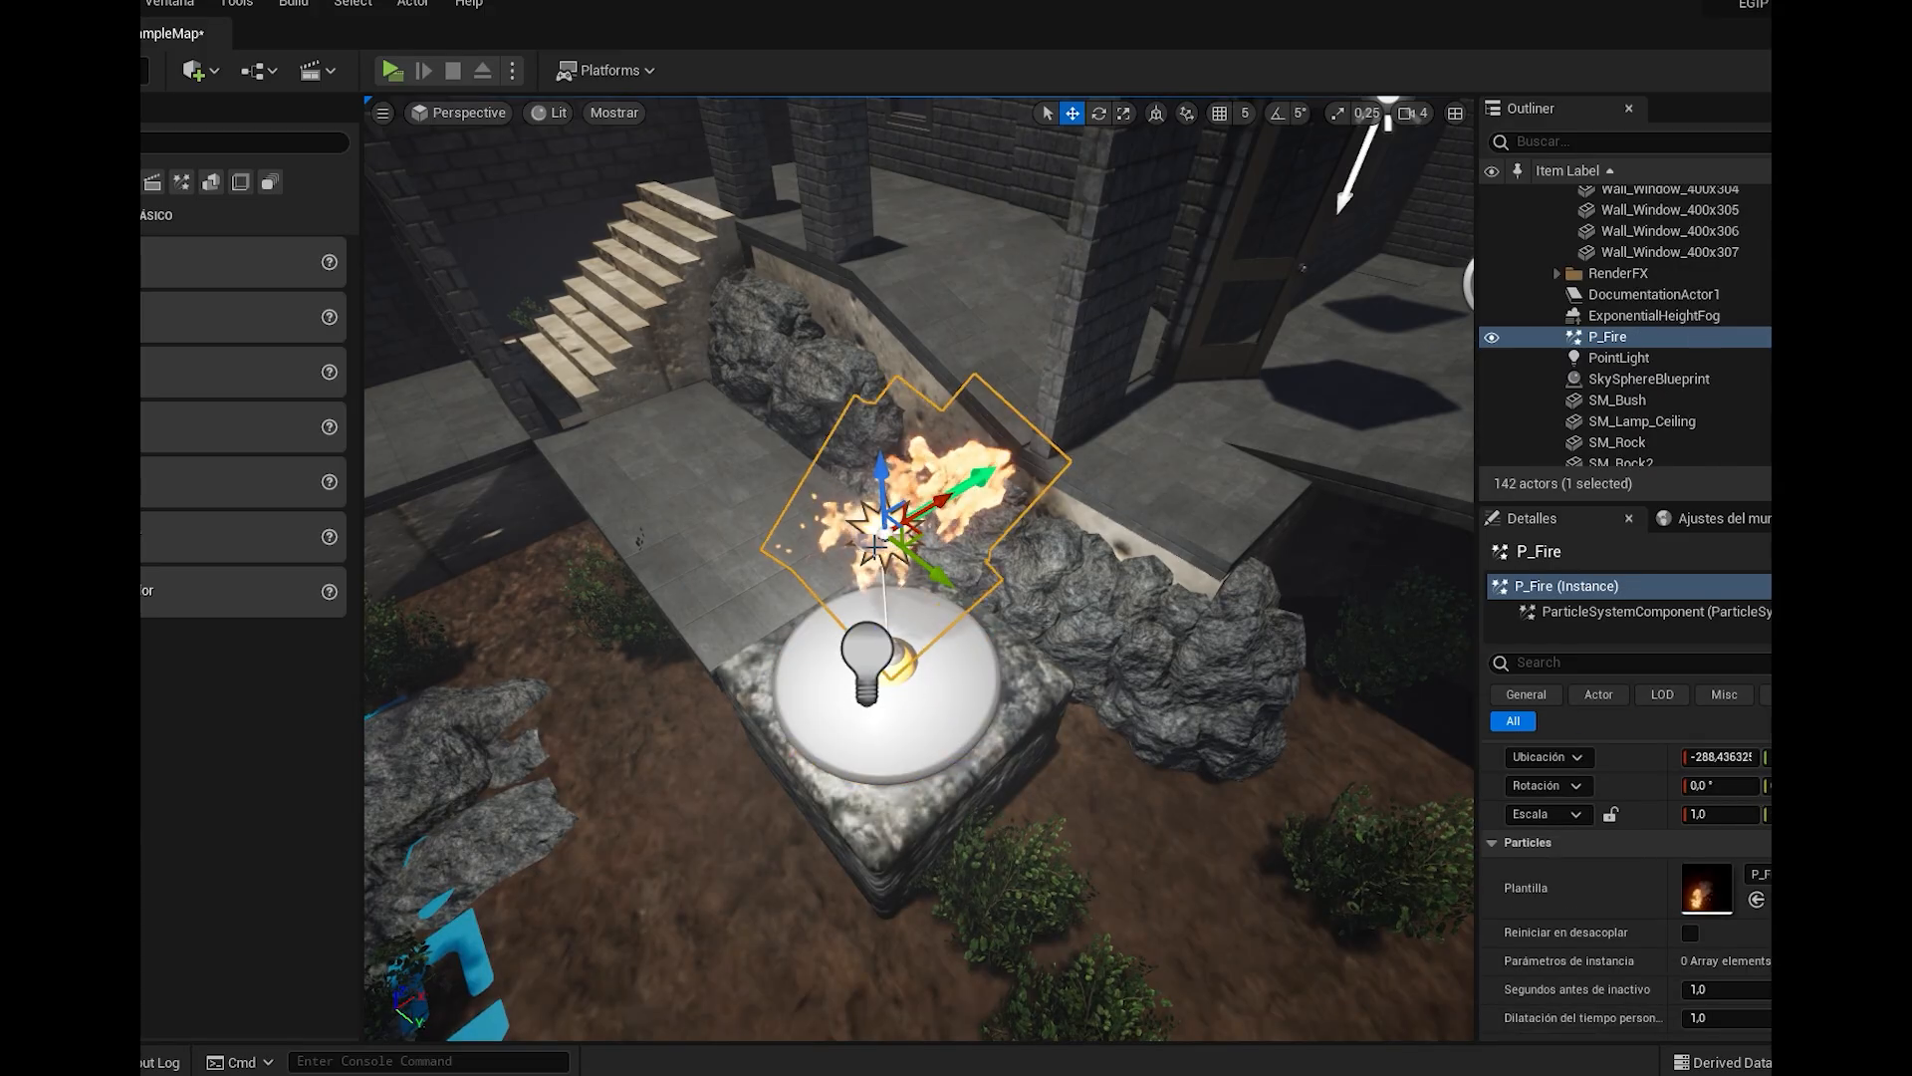
Build only the lighting for the level
right_click_drag(881, 456, 1004, 438)
right_click_drag(1038, 590, 1012, 622)
scroll(1038, 590, "down", 6)
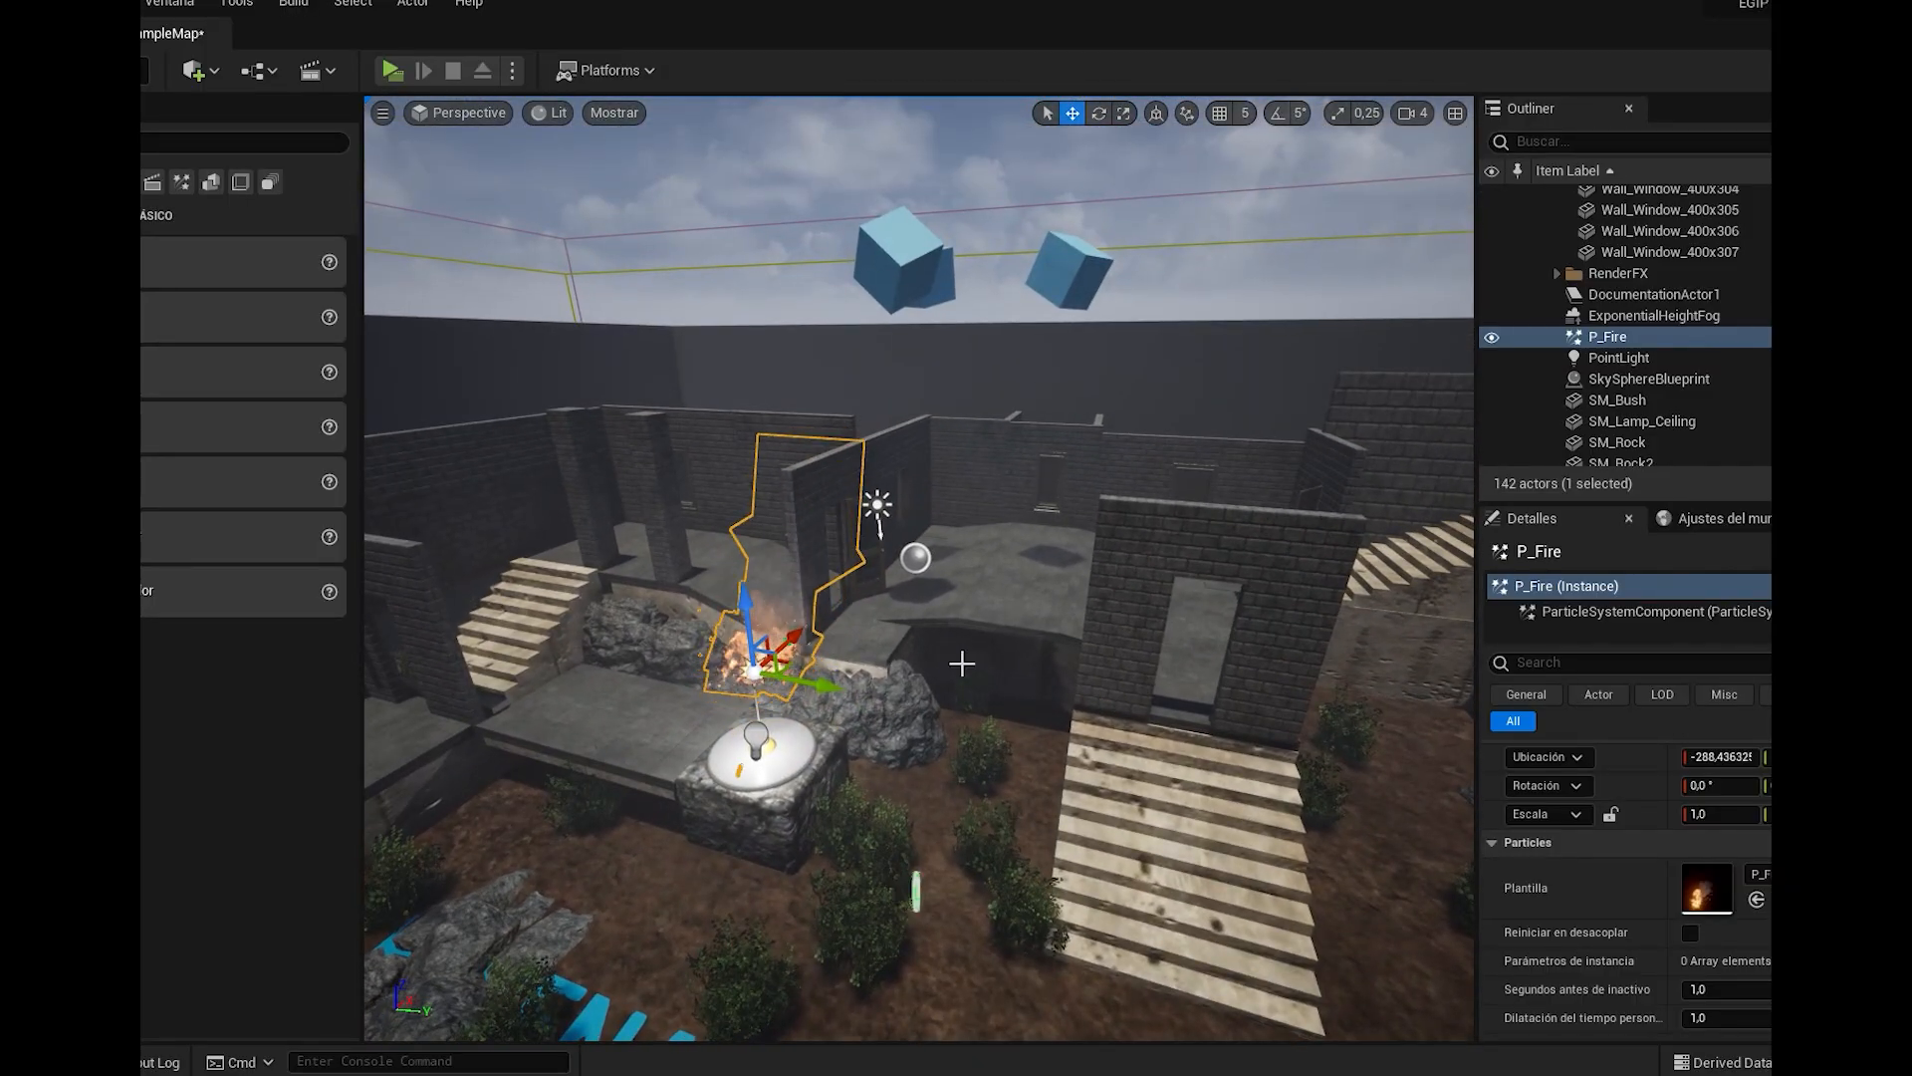
scroll(977, 768, "down", 4)
right_click_drag(956, 717, 1001, 687)
right_click_drag(877, 737, 896, 757)
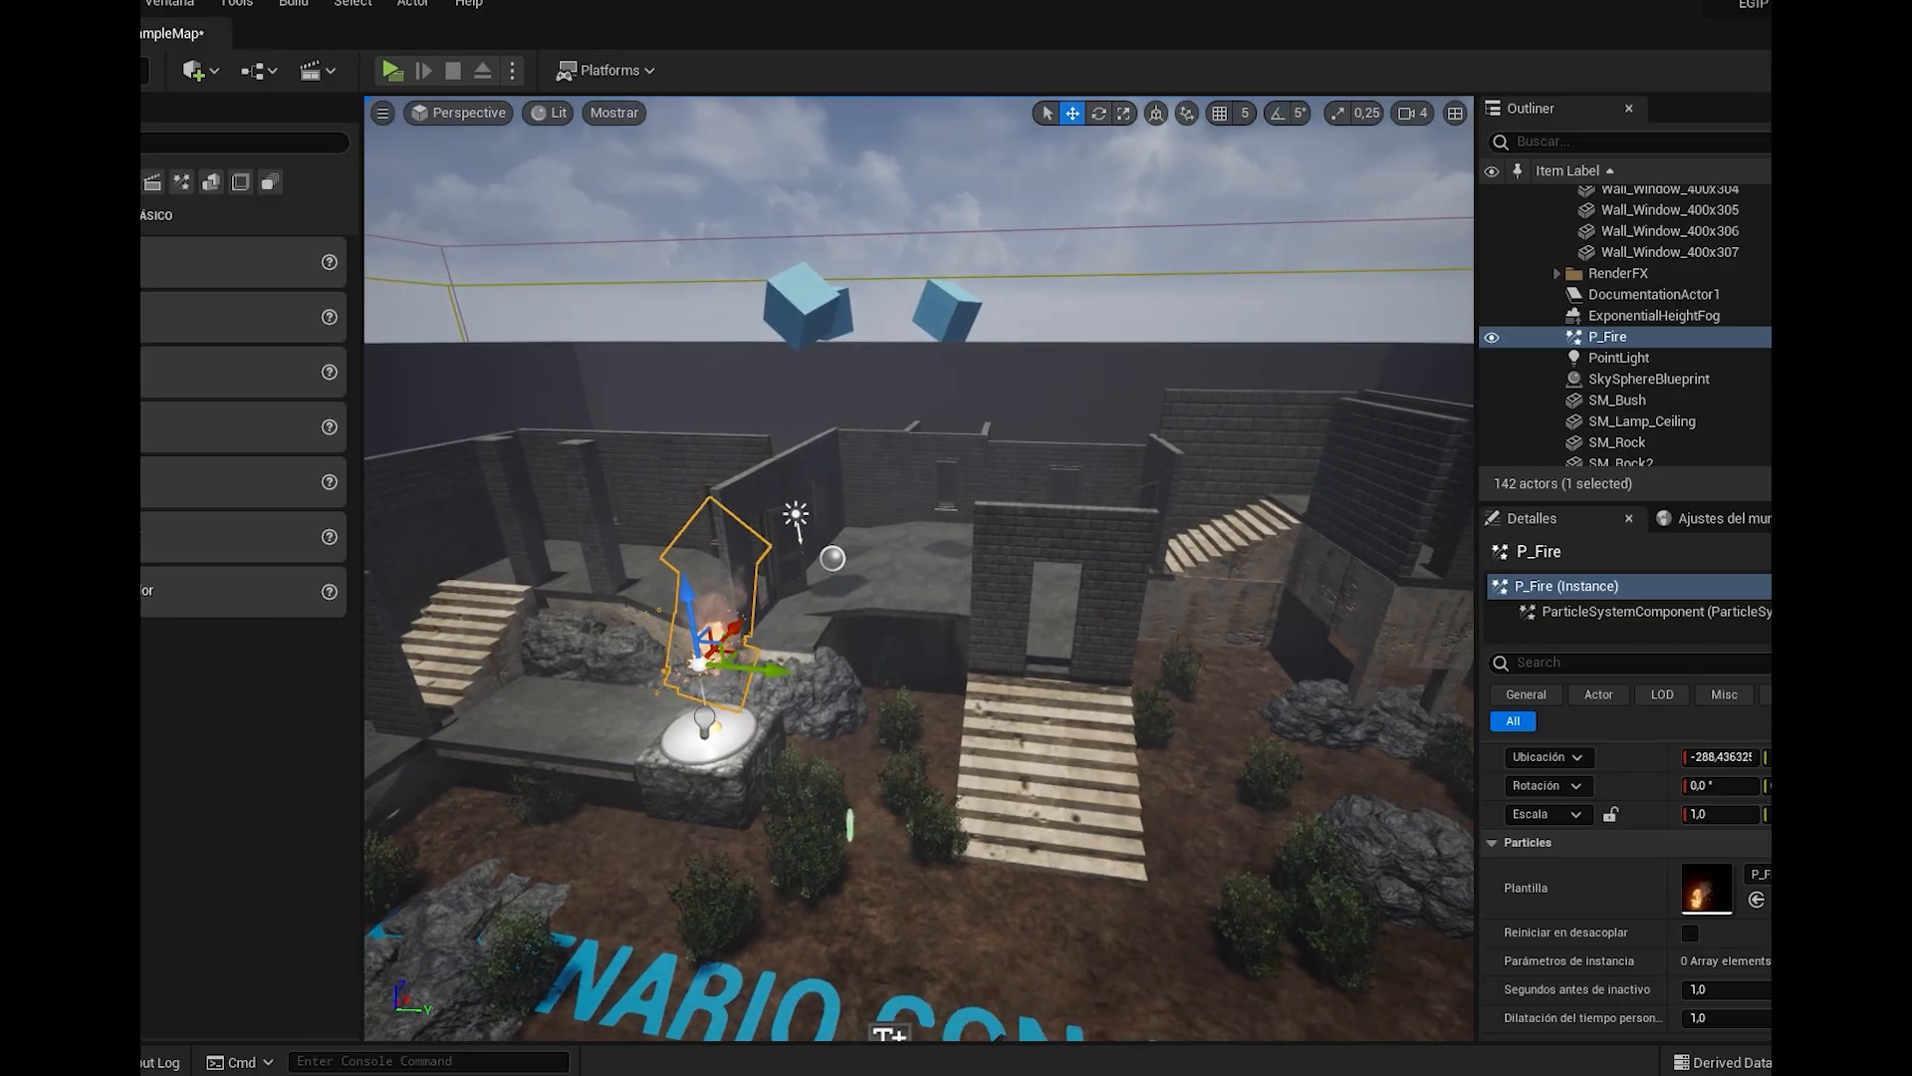
left_click(874, 737)
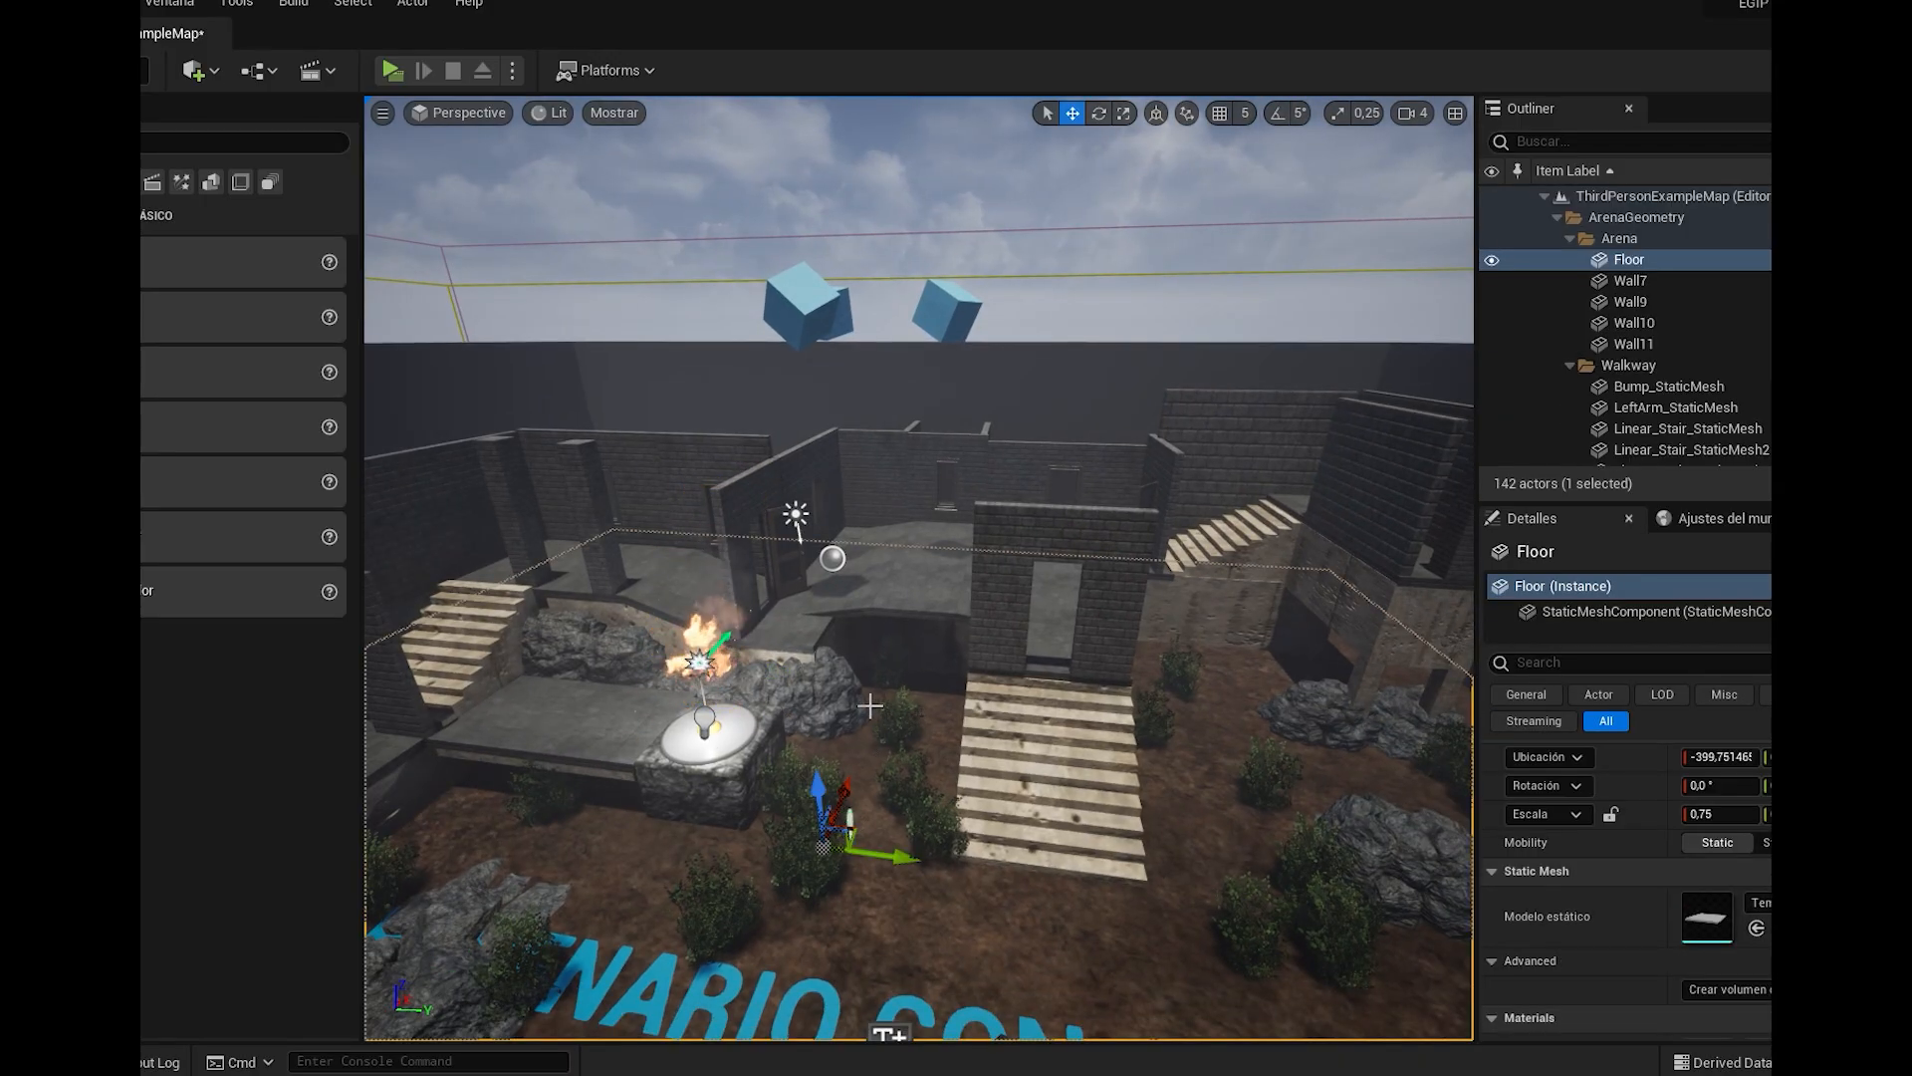
right_click(812, 704)
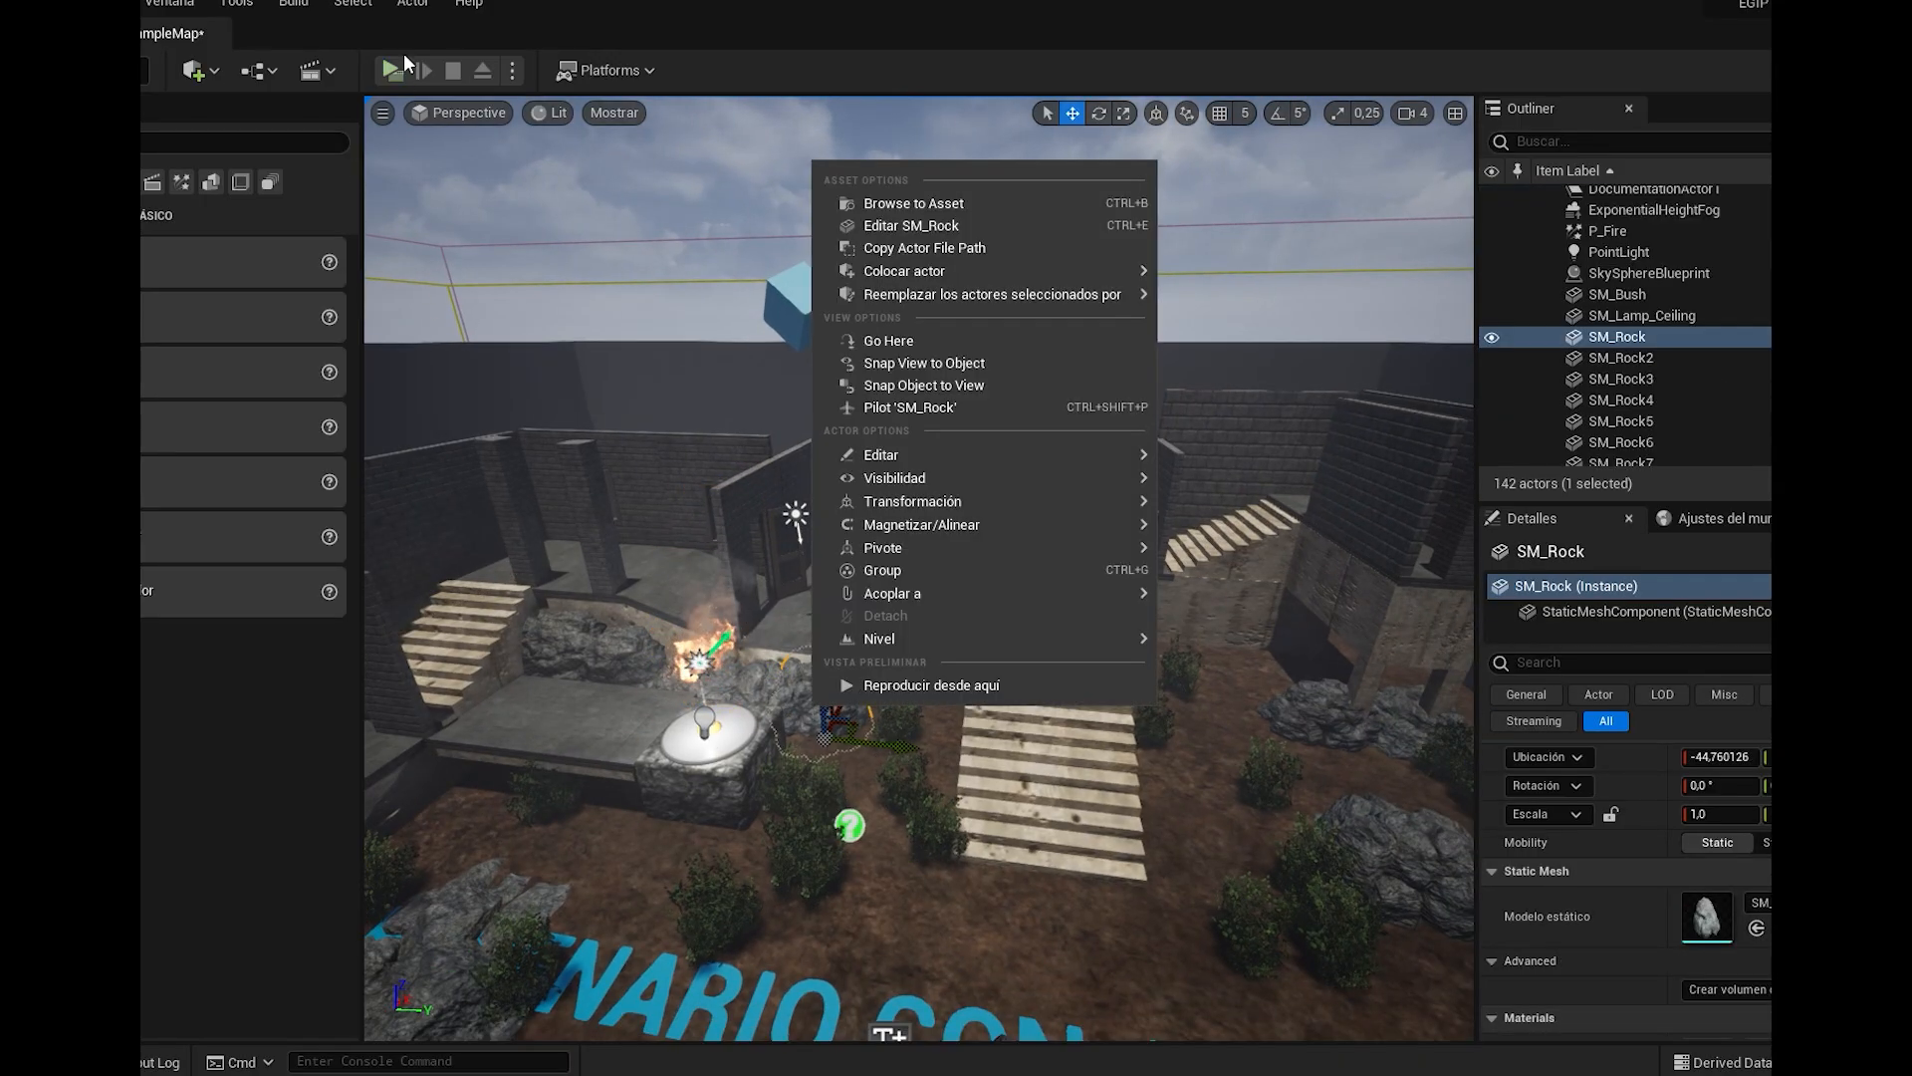
left_click(430, 26)
left_click(289, 4)
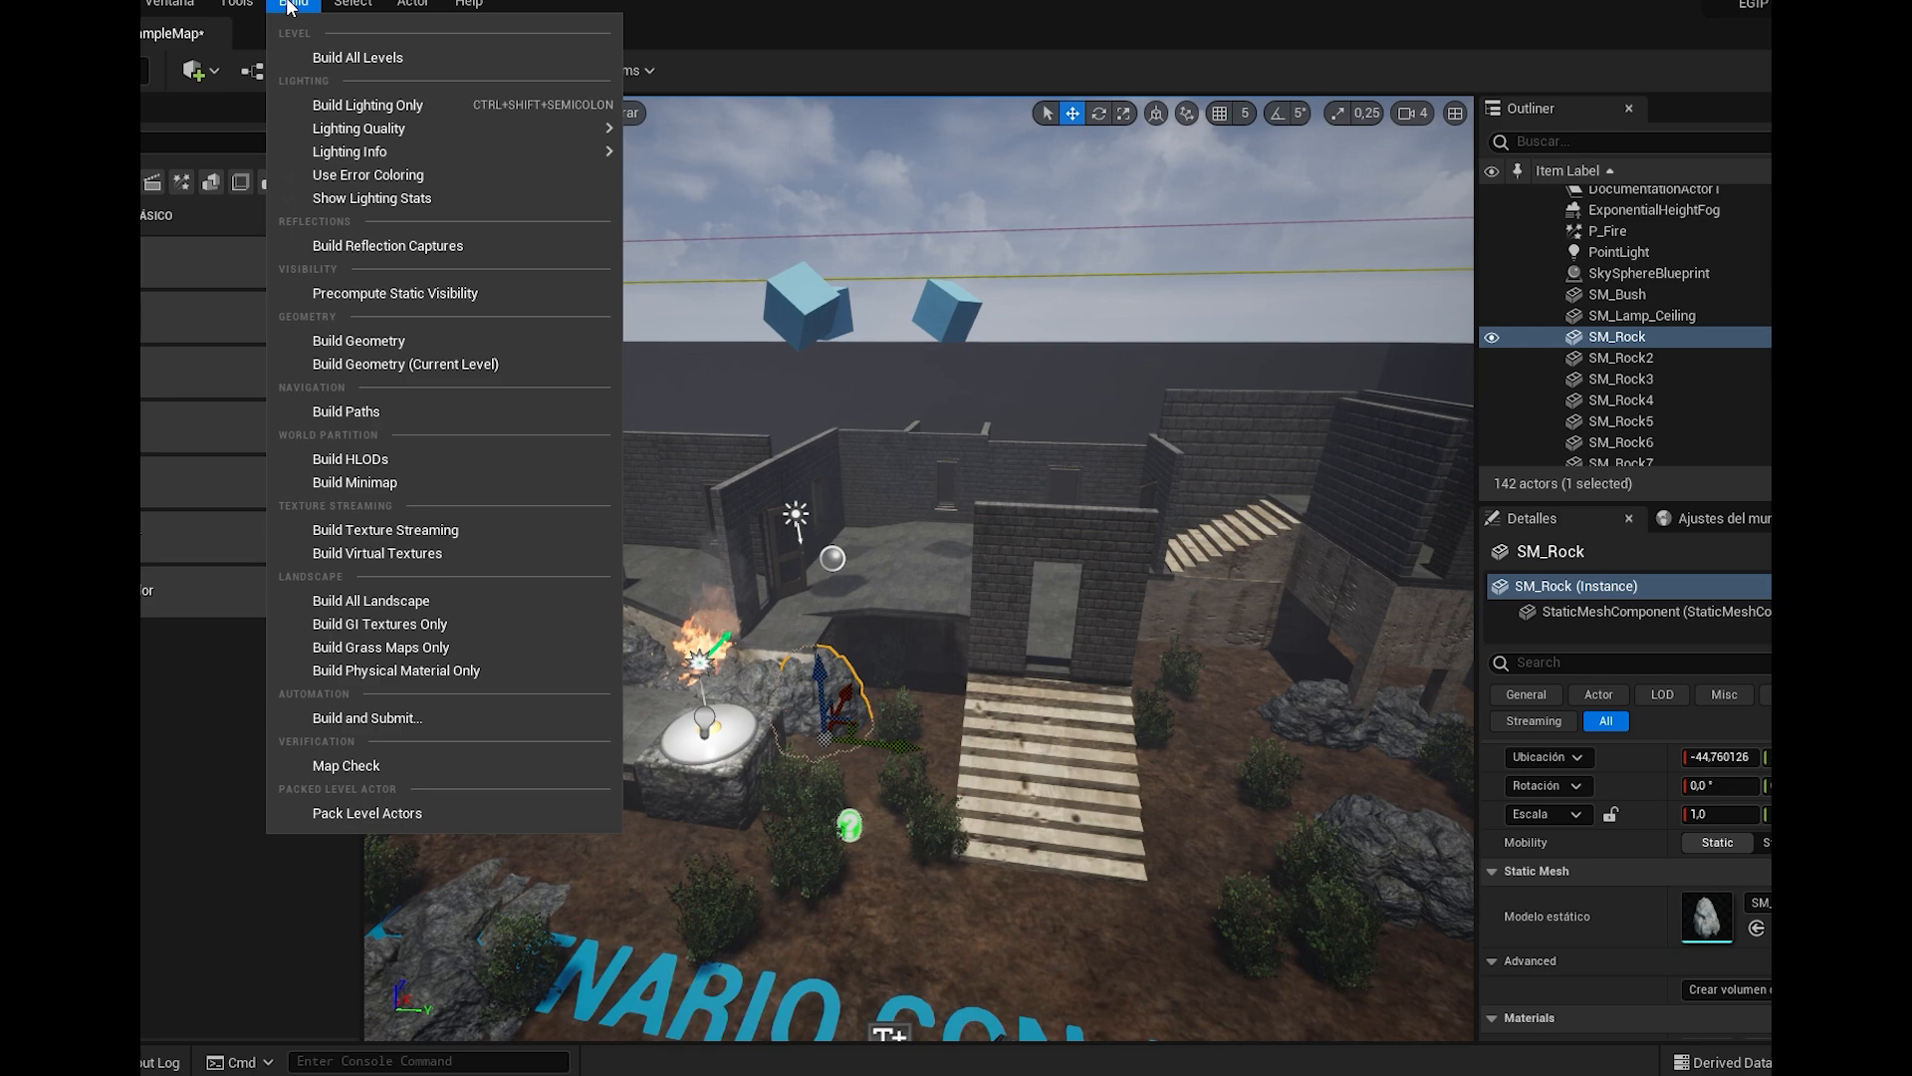
left_click(368, 108)
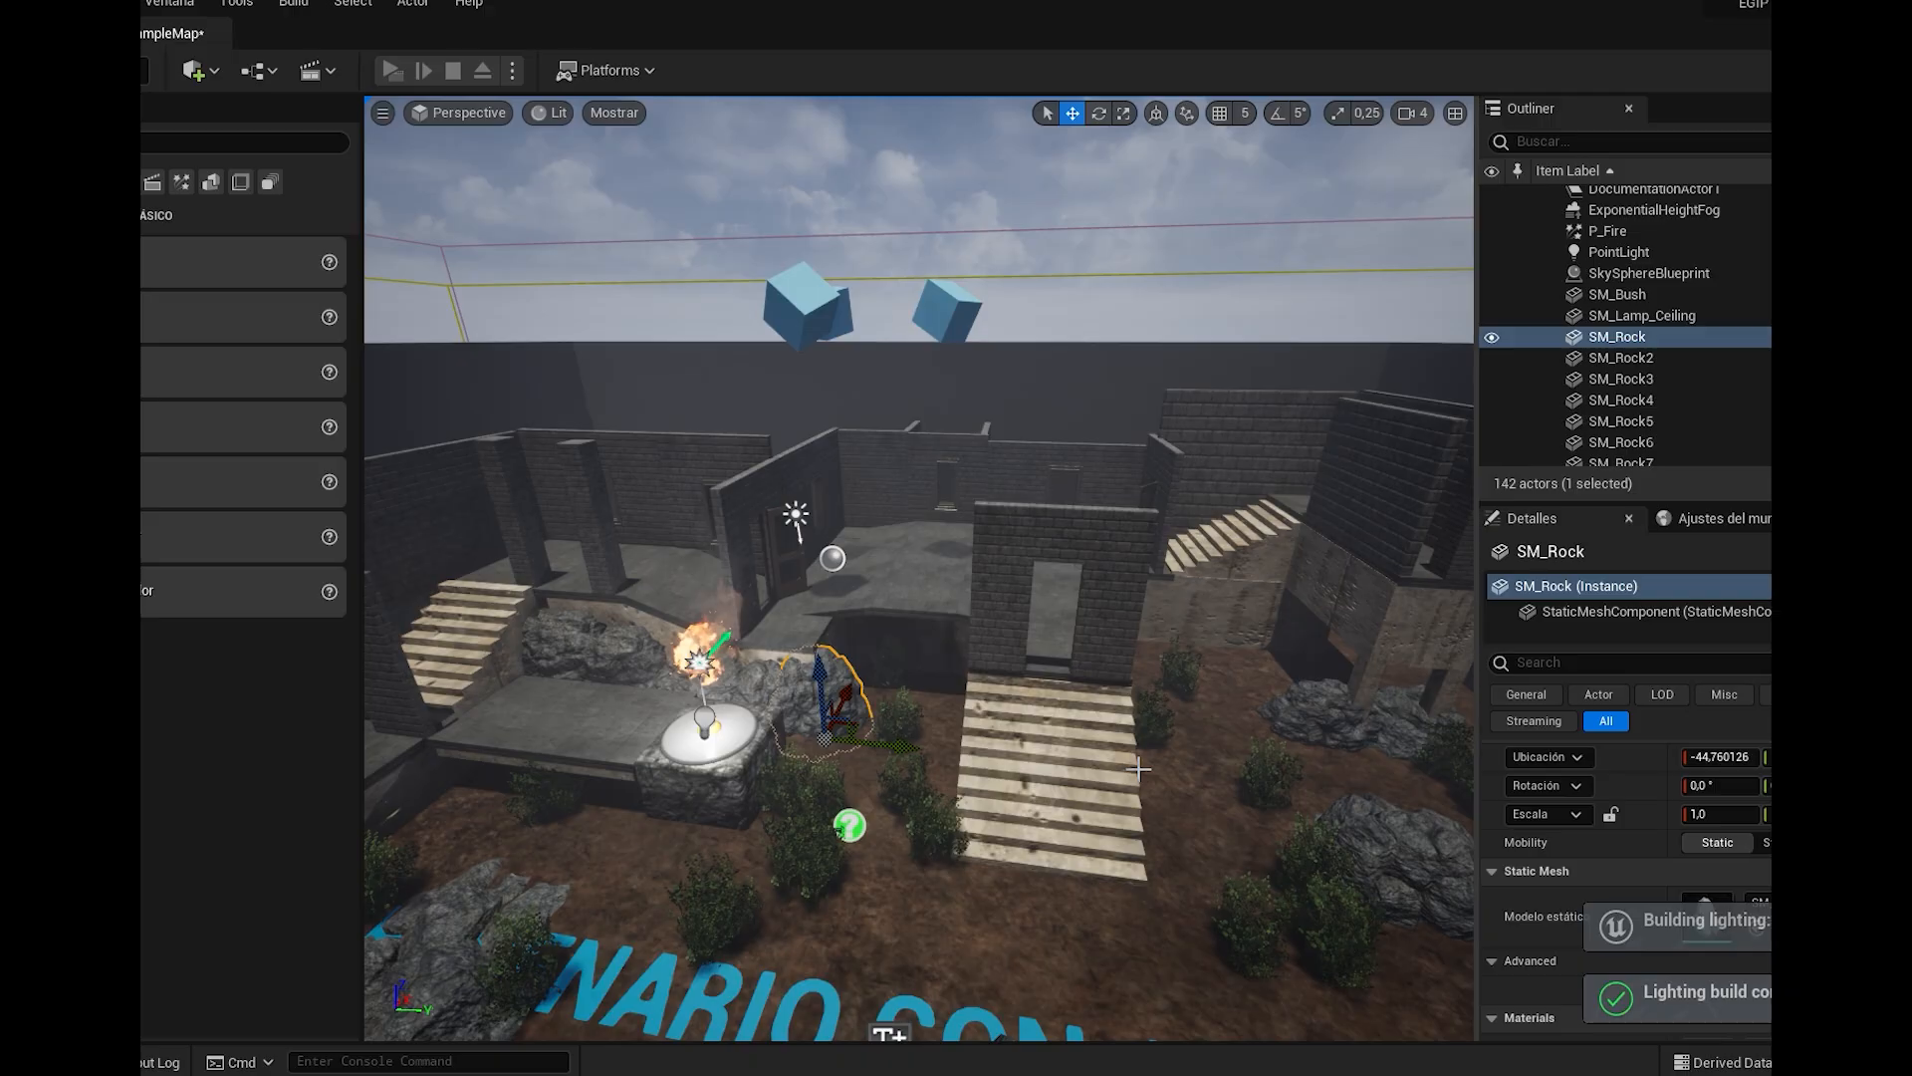
Examine the fire on the lamp, the stone platform and the planted courtyard up close in full screen with editor icons hidden
right_click_drag(1286, 743, 1203, 729)
scroll(1280, 743, "down", 3)
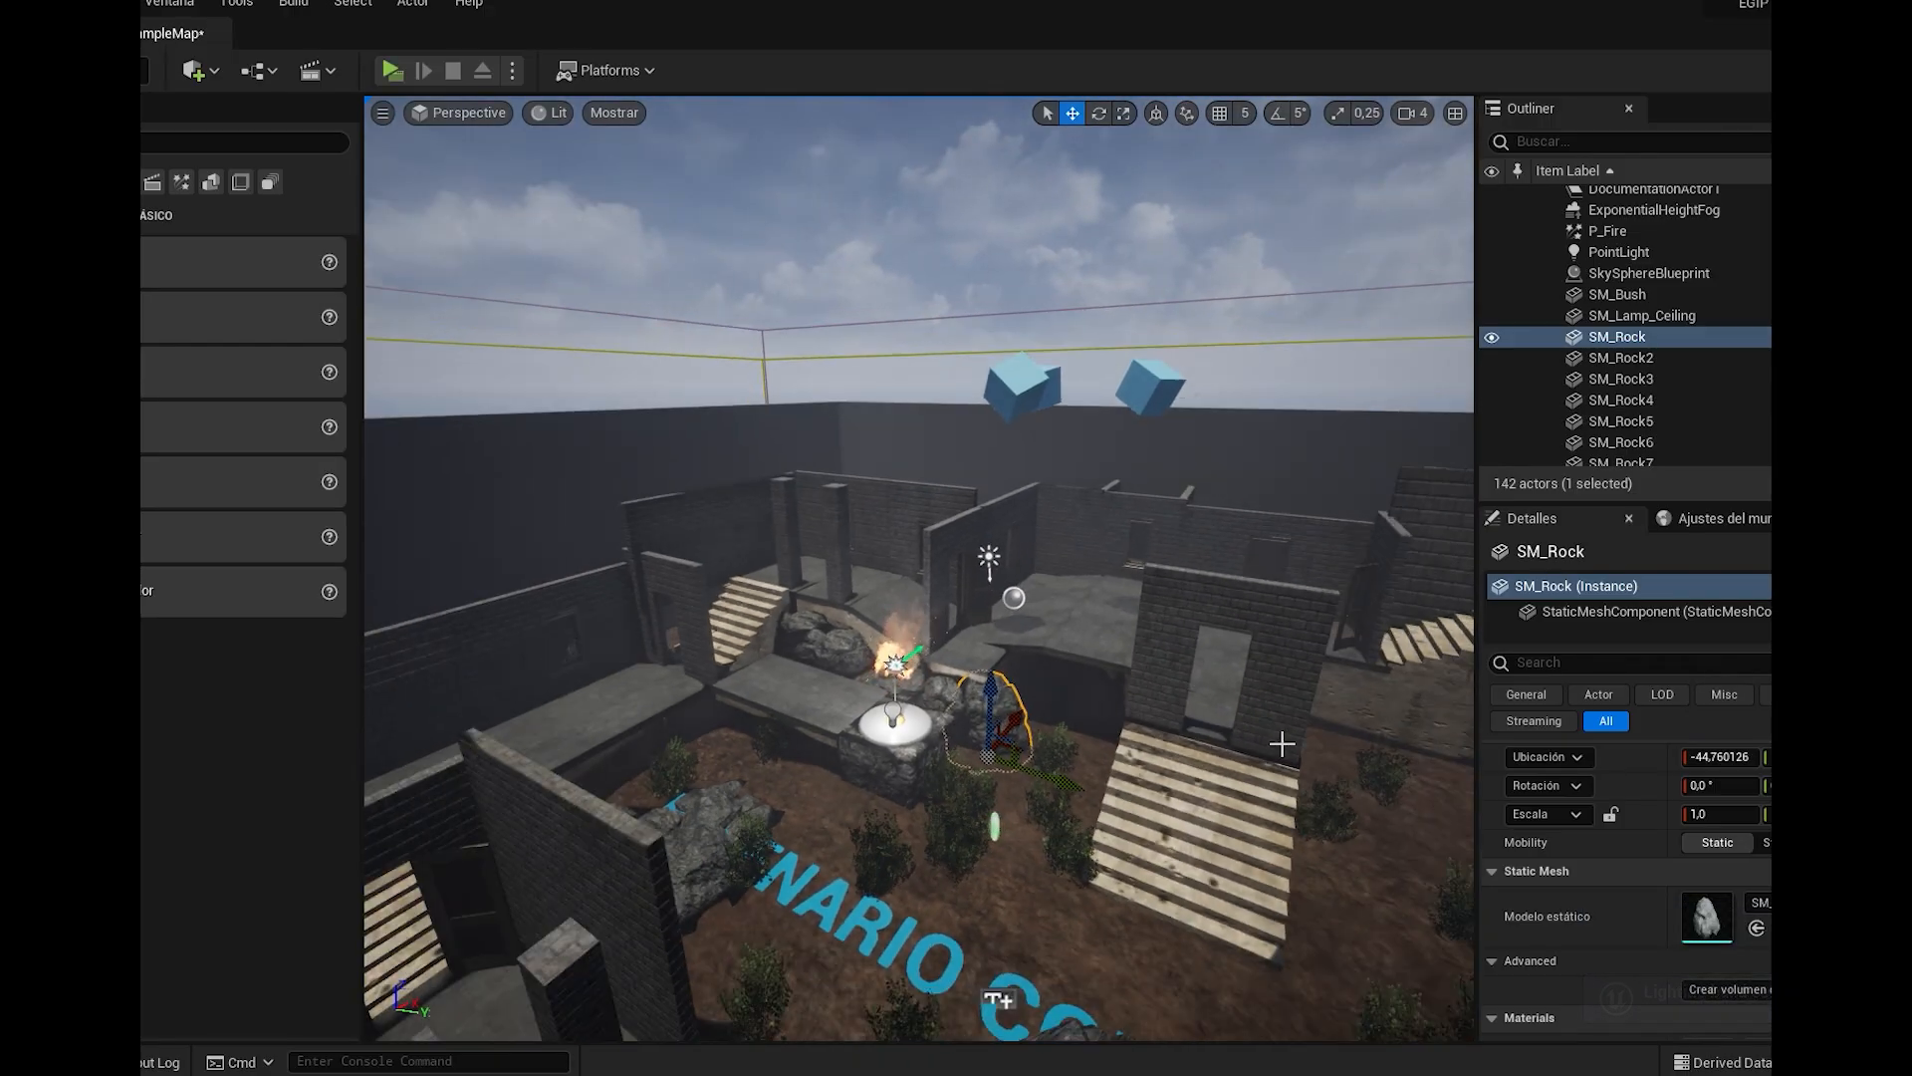
scroll(1277, 755, "up", 2)
scroll(1276, 755, "up", 5)
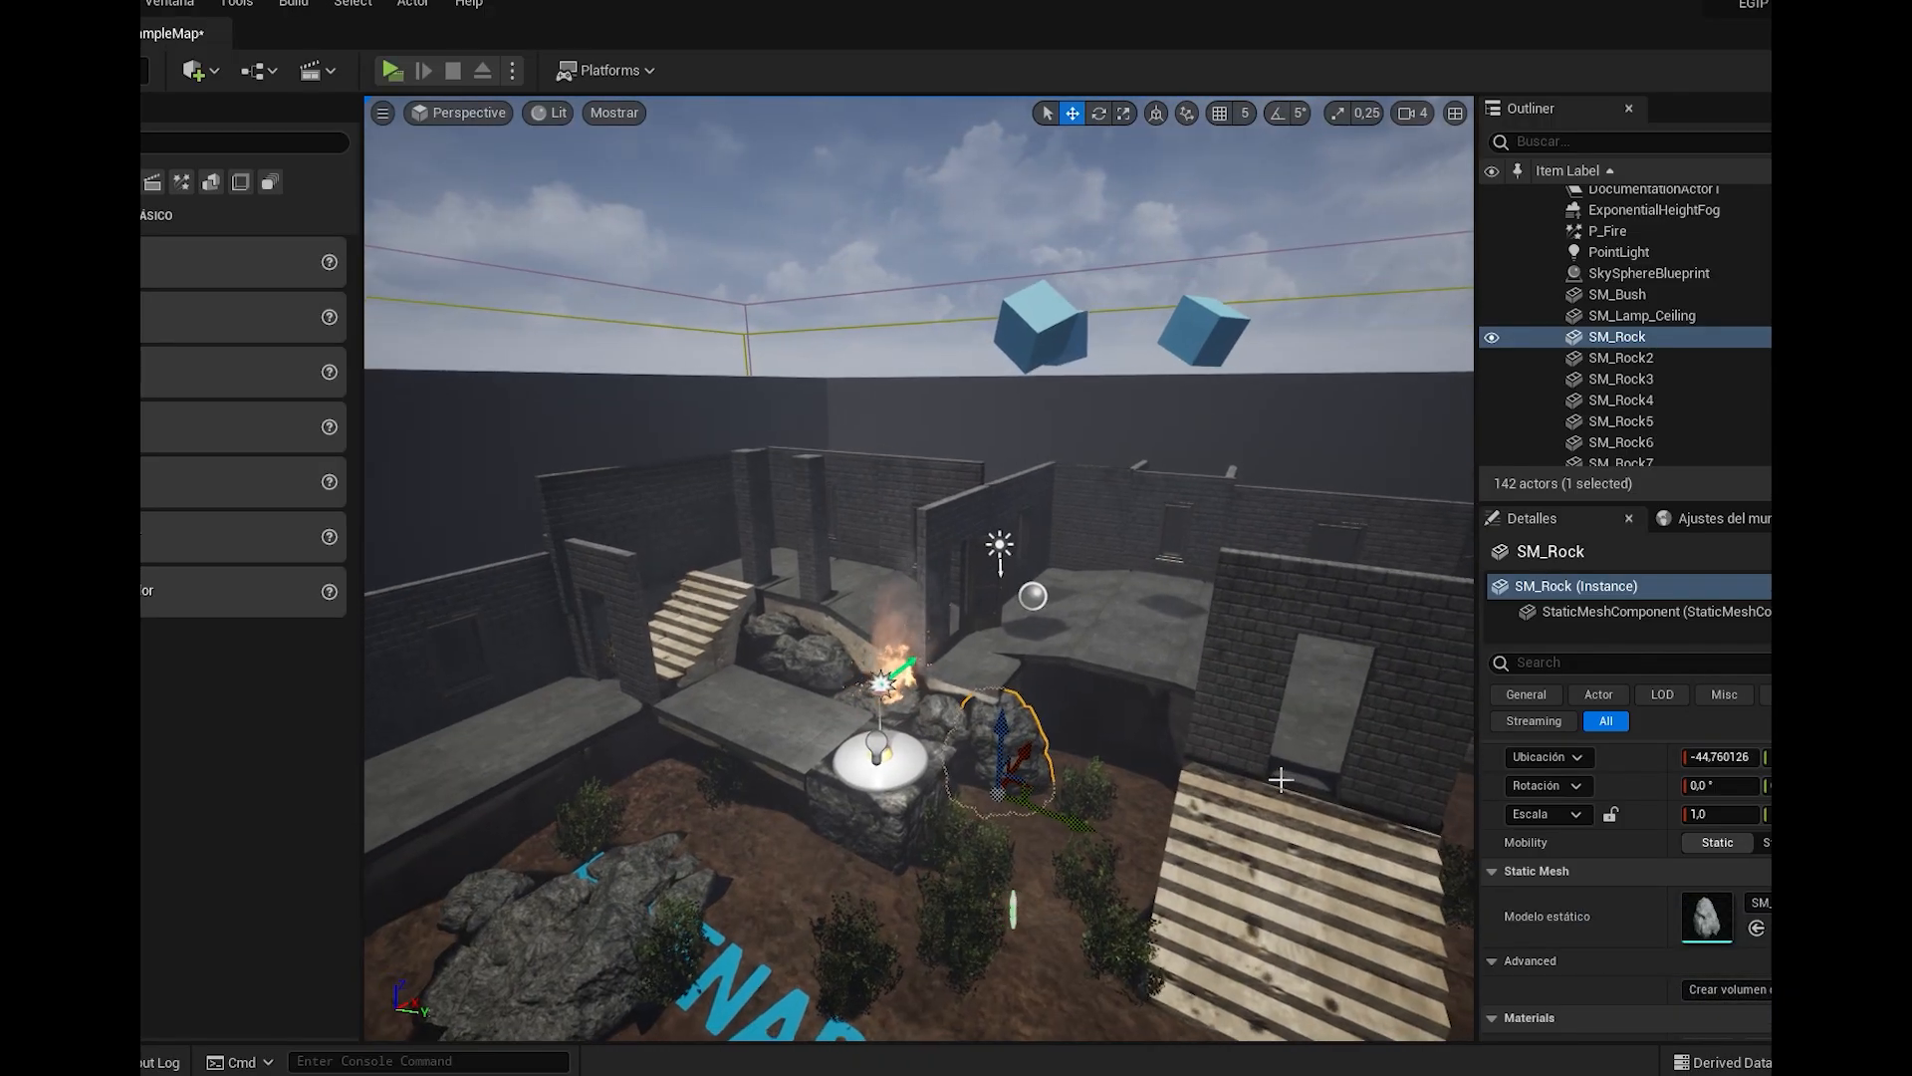
right_click_drag(1294, 797, 1021, 735)
key("F11")
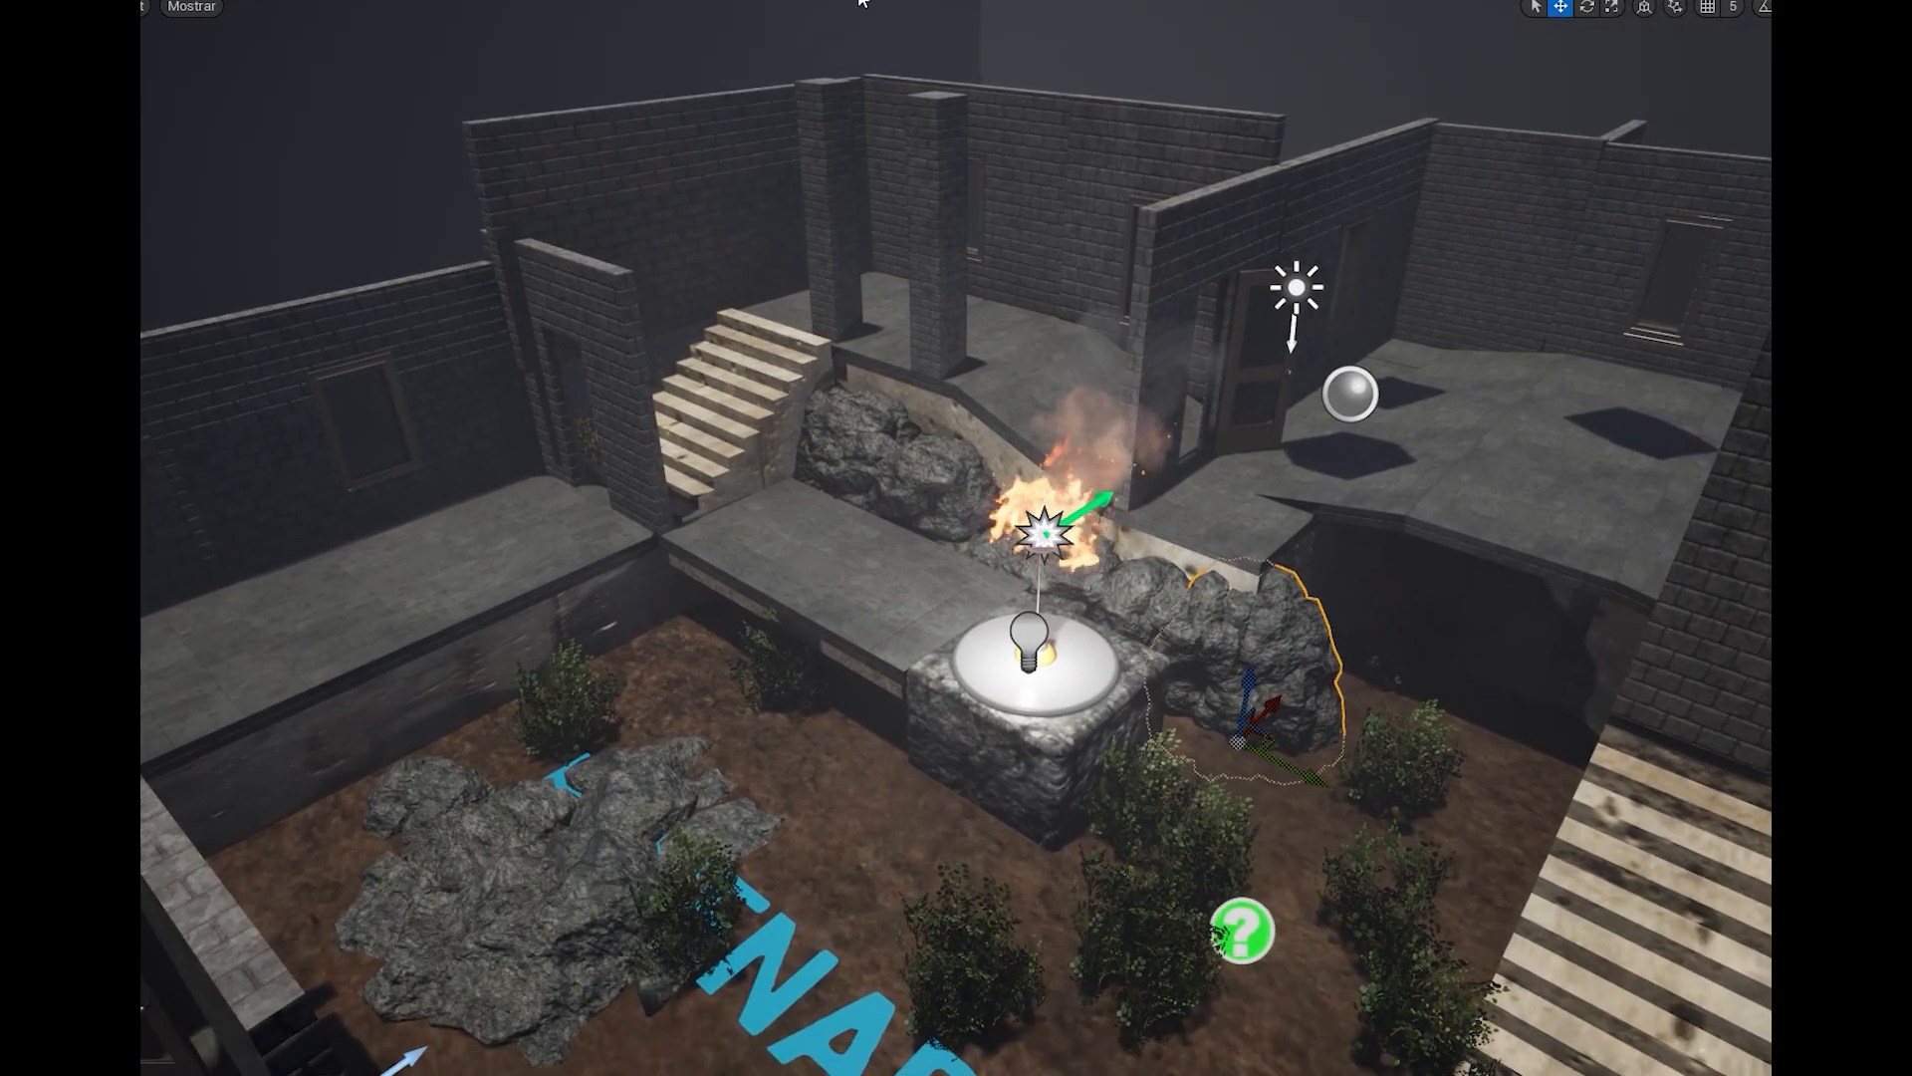
right_click_drag(862, 2, 1785, 107)
key("w")
key("w")
key("w")
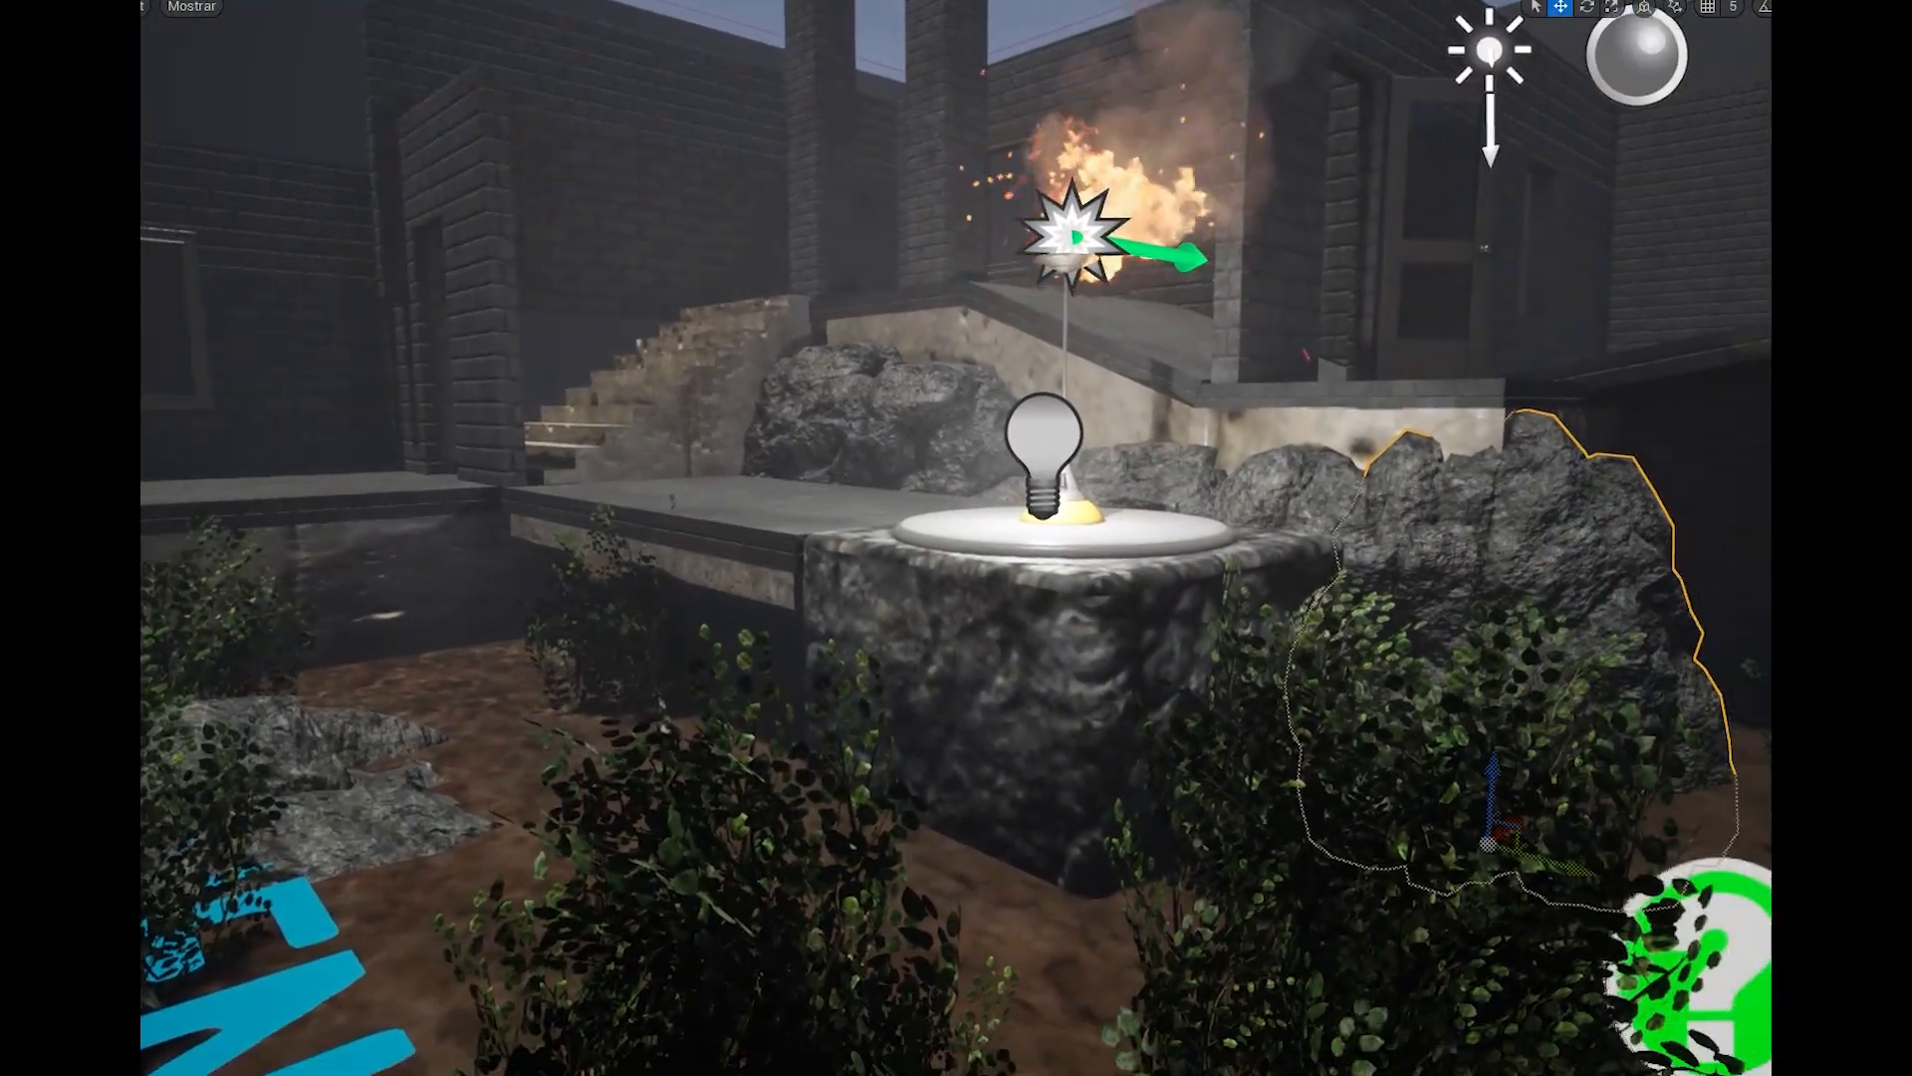
key("g")
right_click_drag(956, 538, 847, 618)
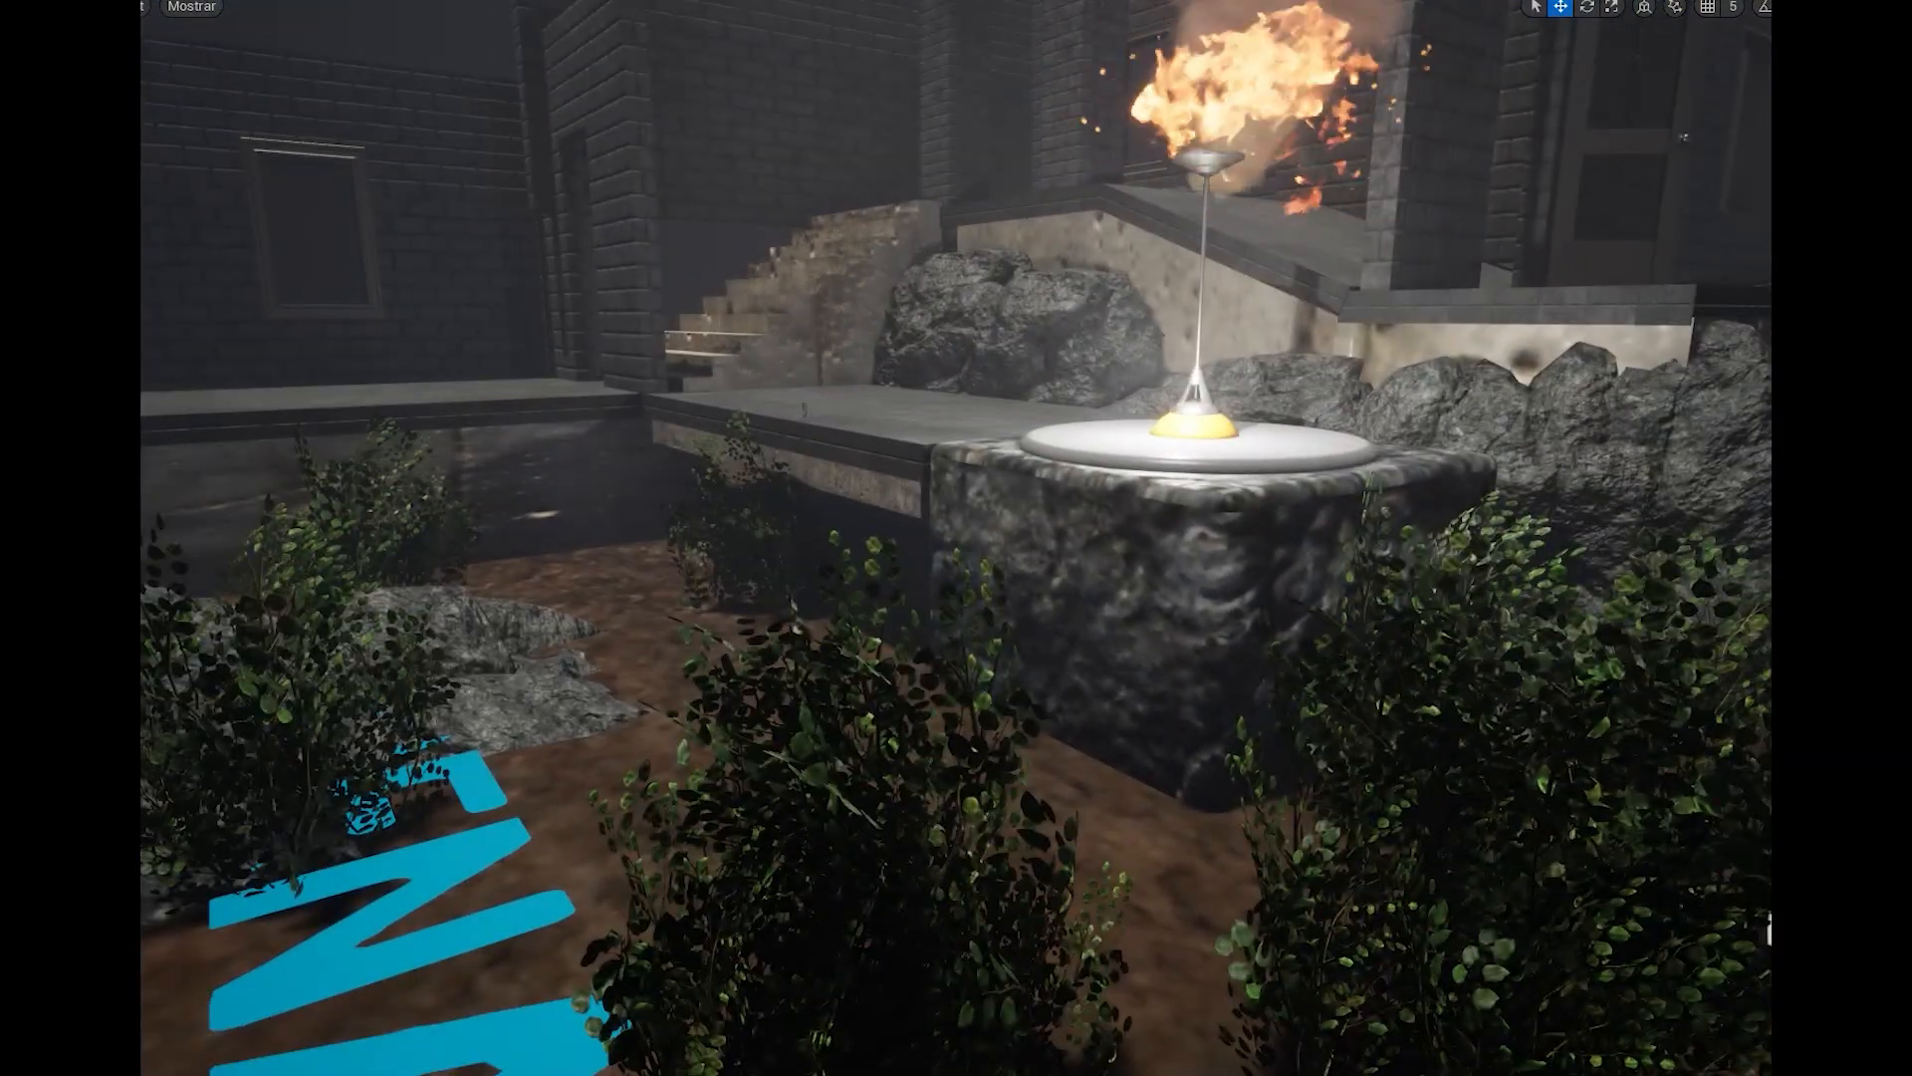
key("s")
right_click_drag(839, 144, 845, 123)
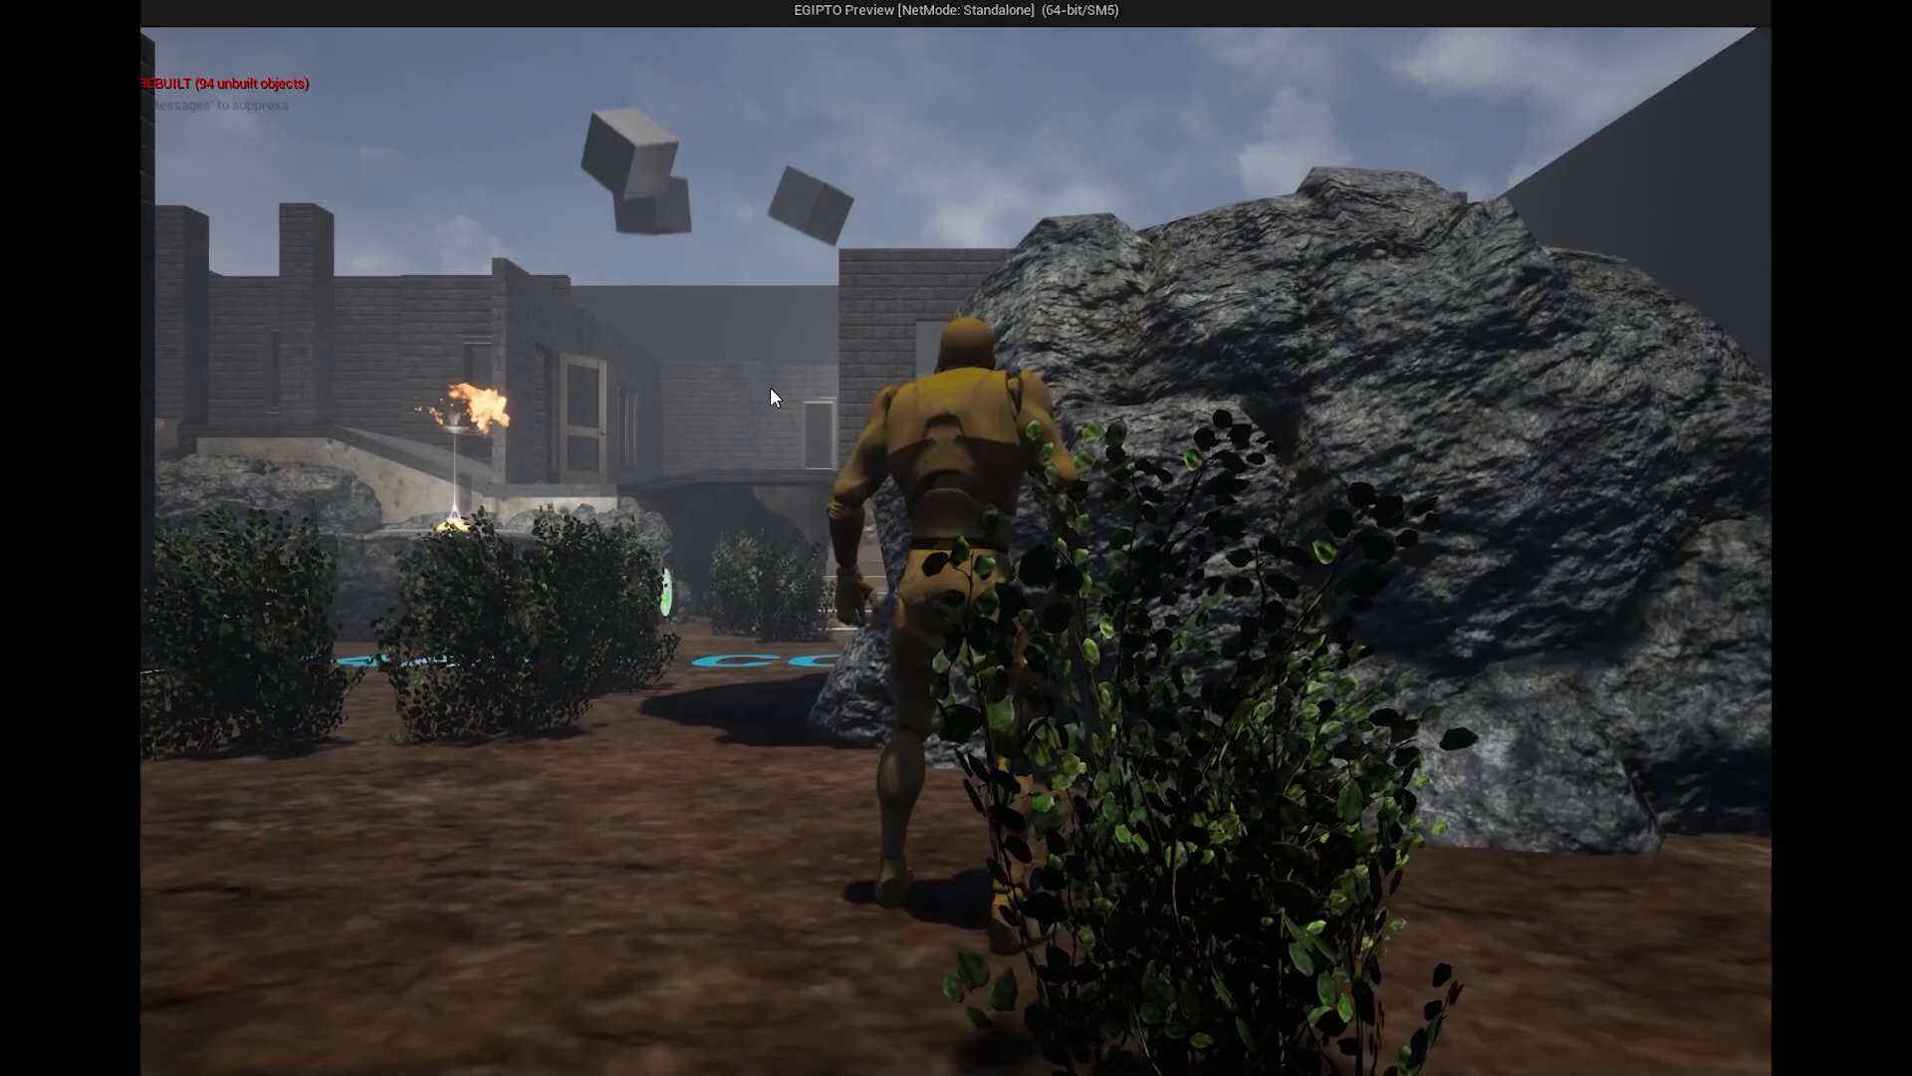
Play-test the level by running the character past the large rock and up the wide courtyard stairs onto the upper floor
left_click(769, 387)
key("w")
key("w")
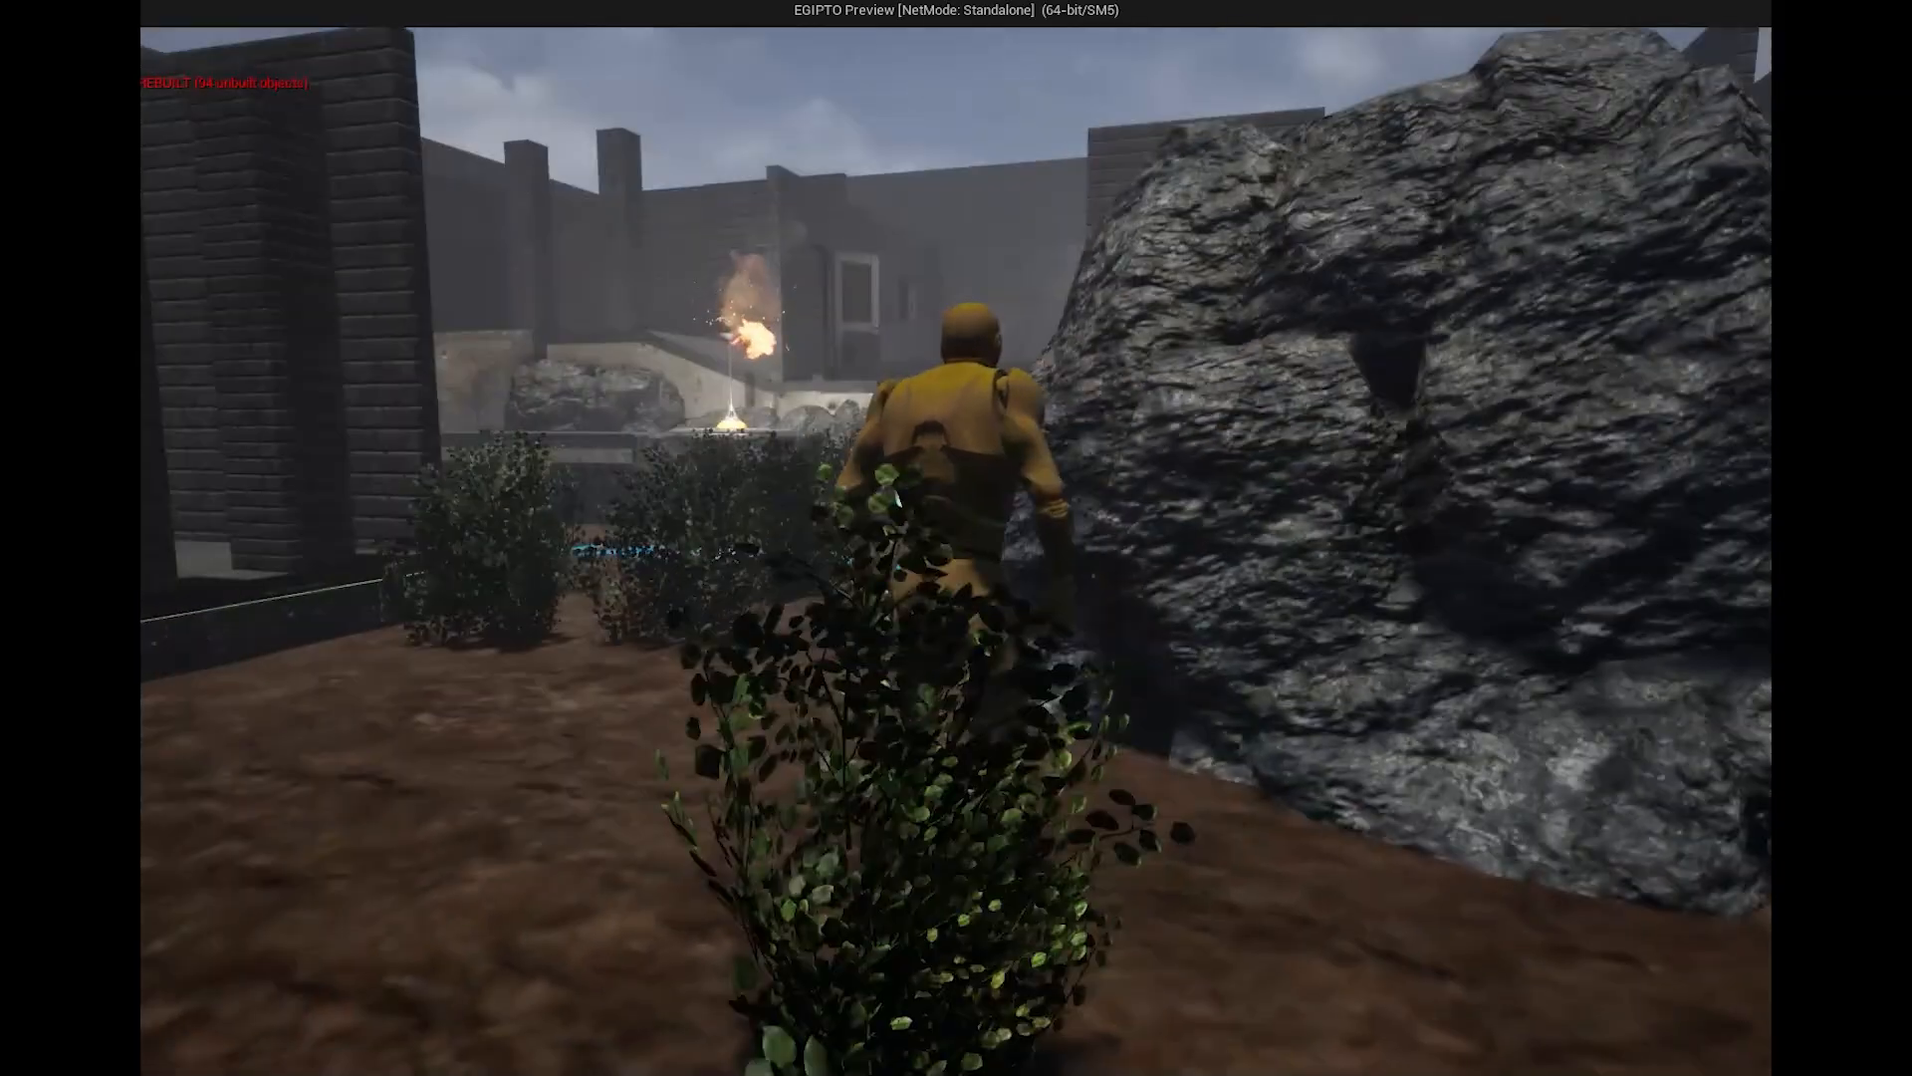
key("w")
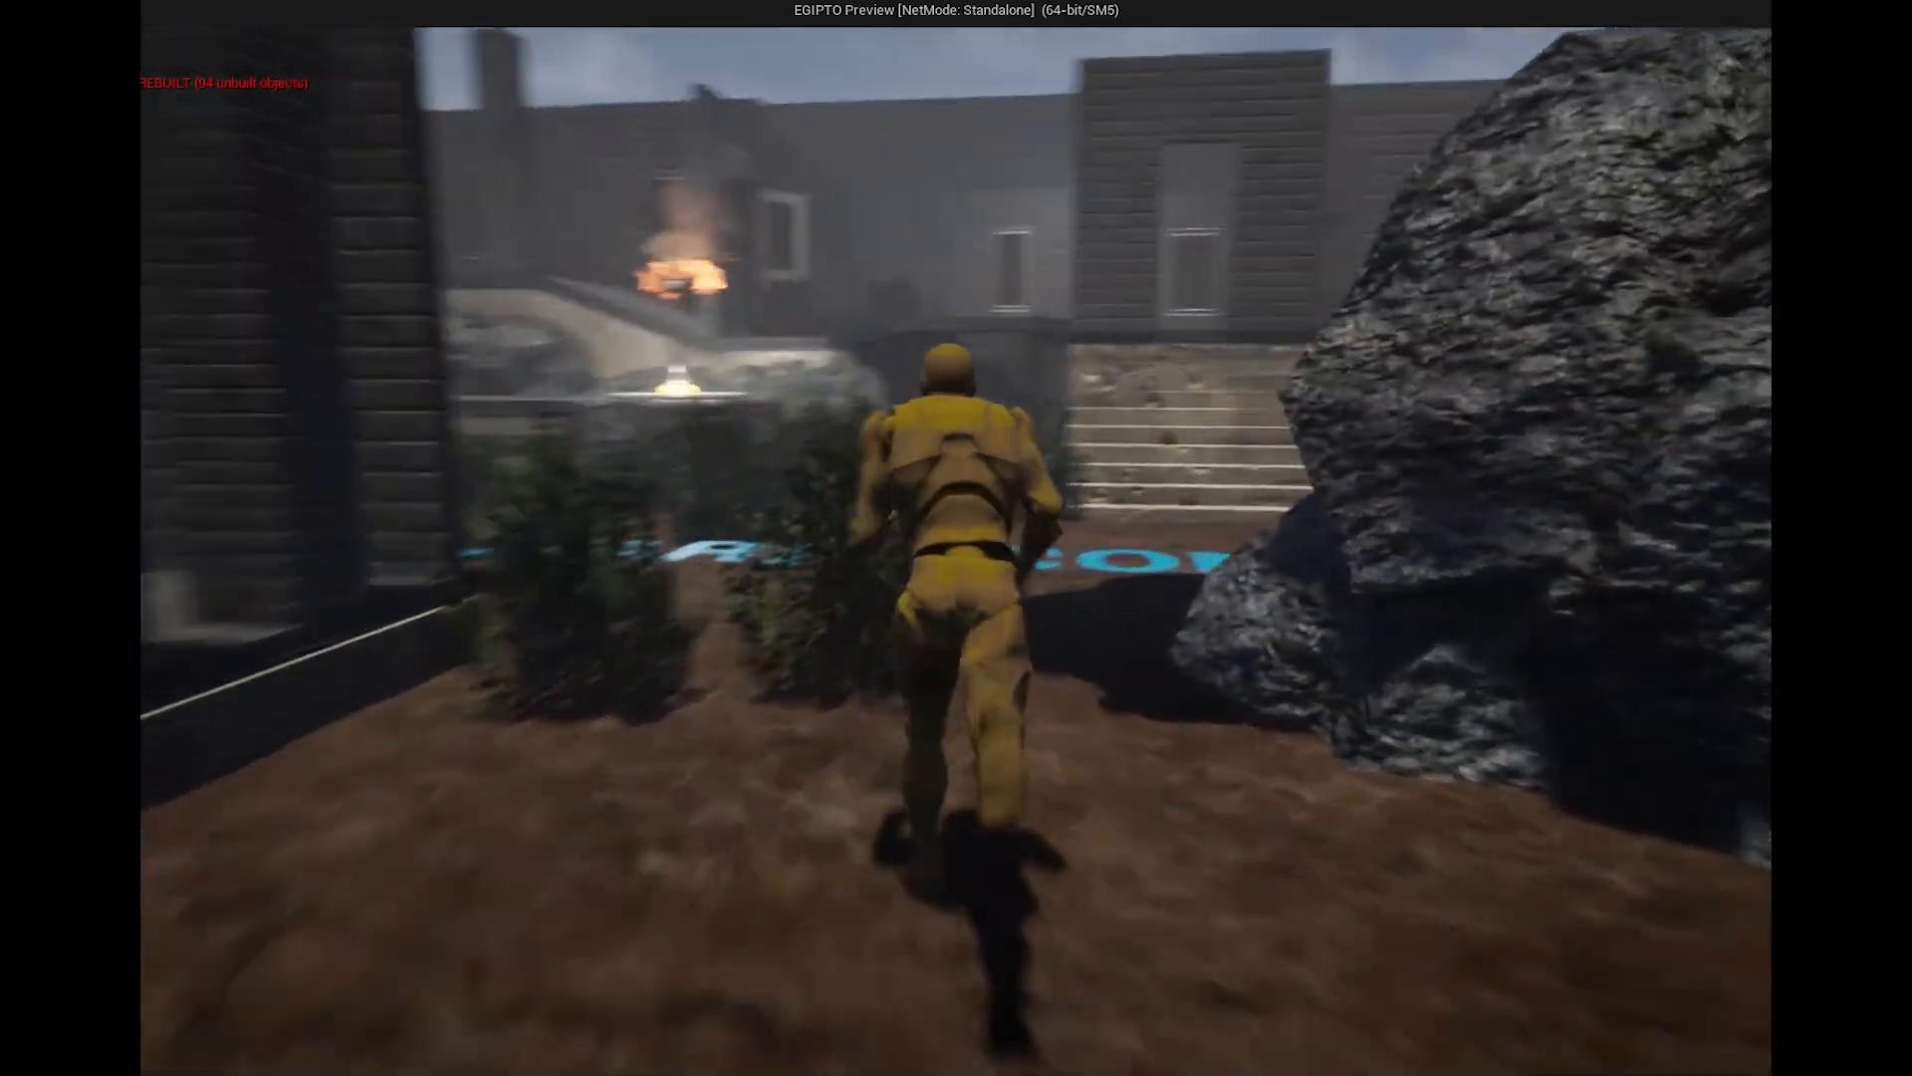
key("w")
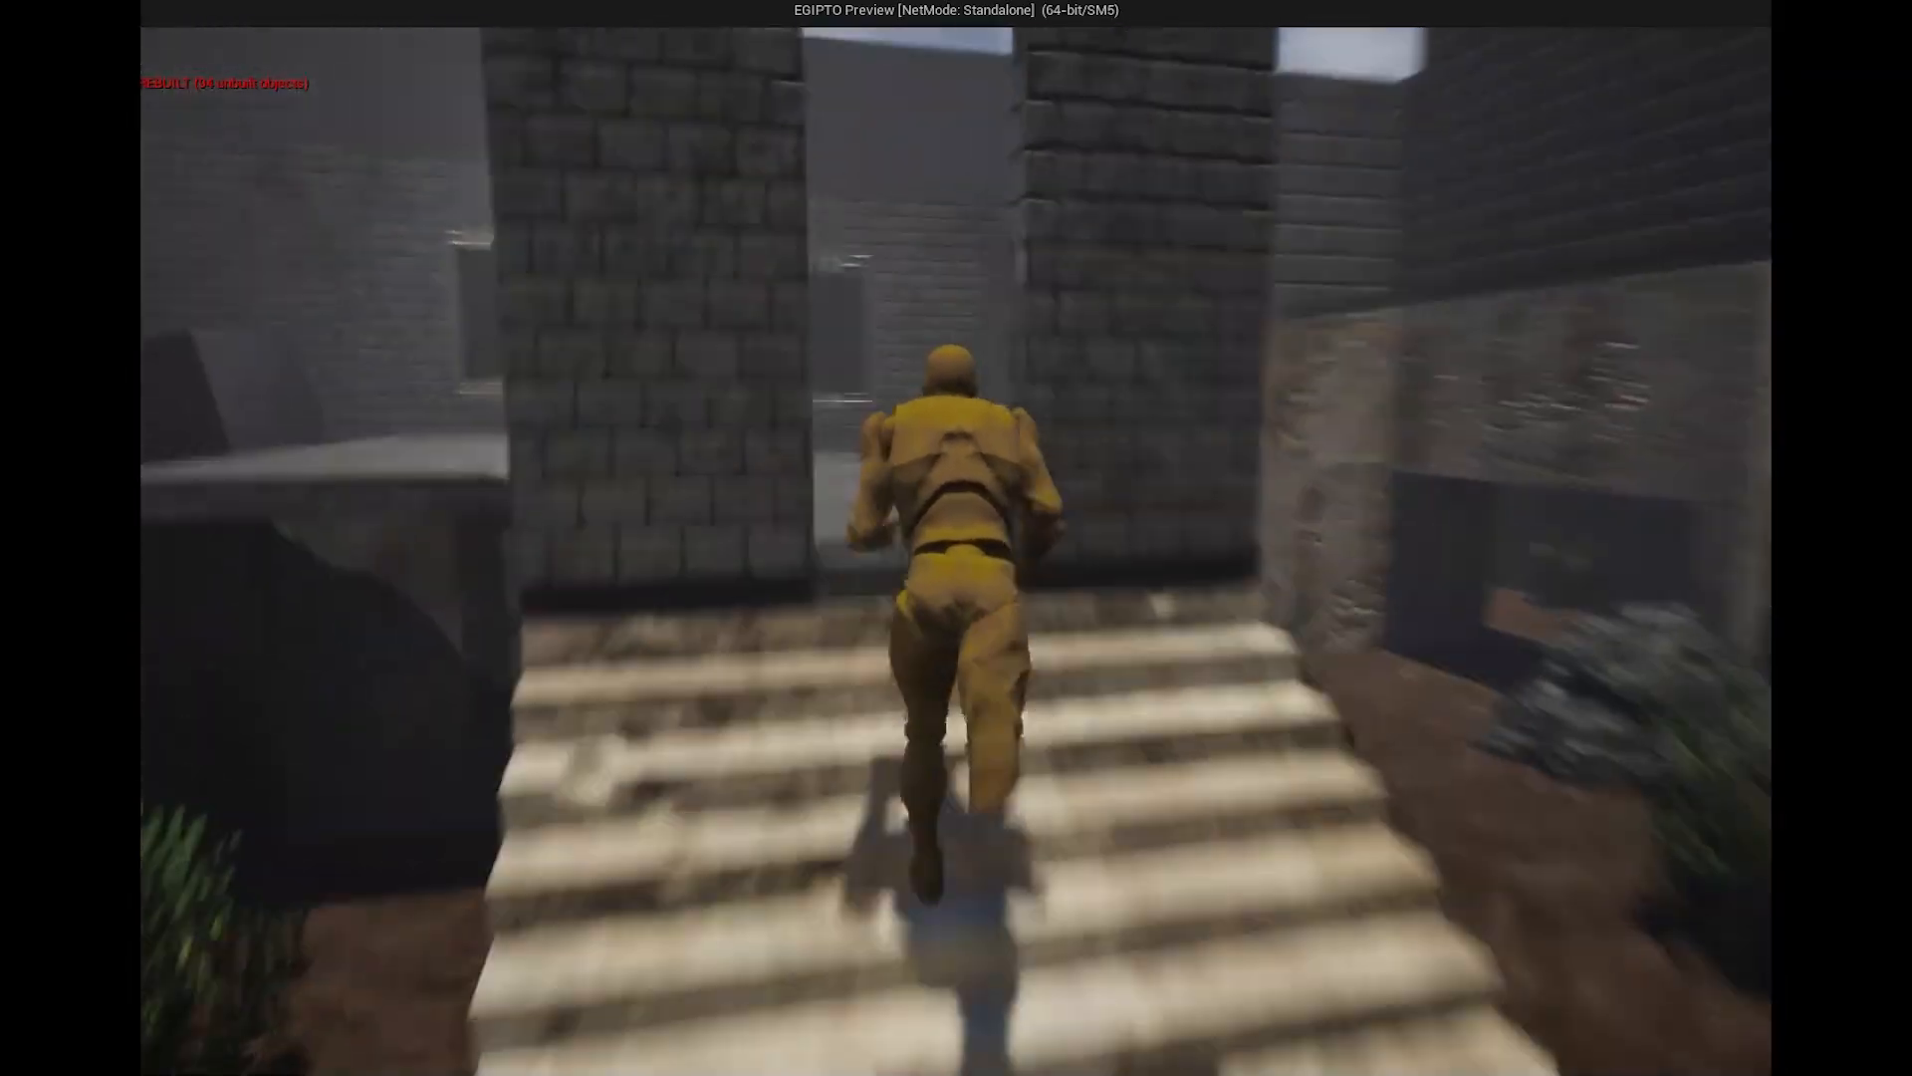
key("w")
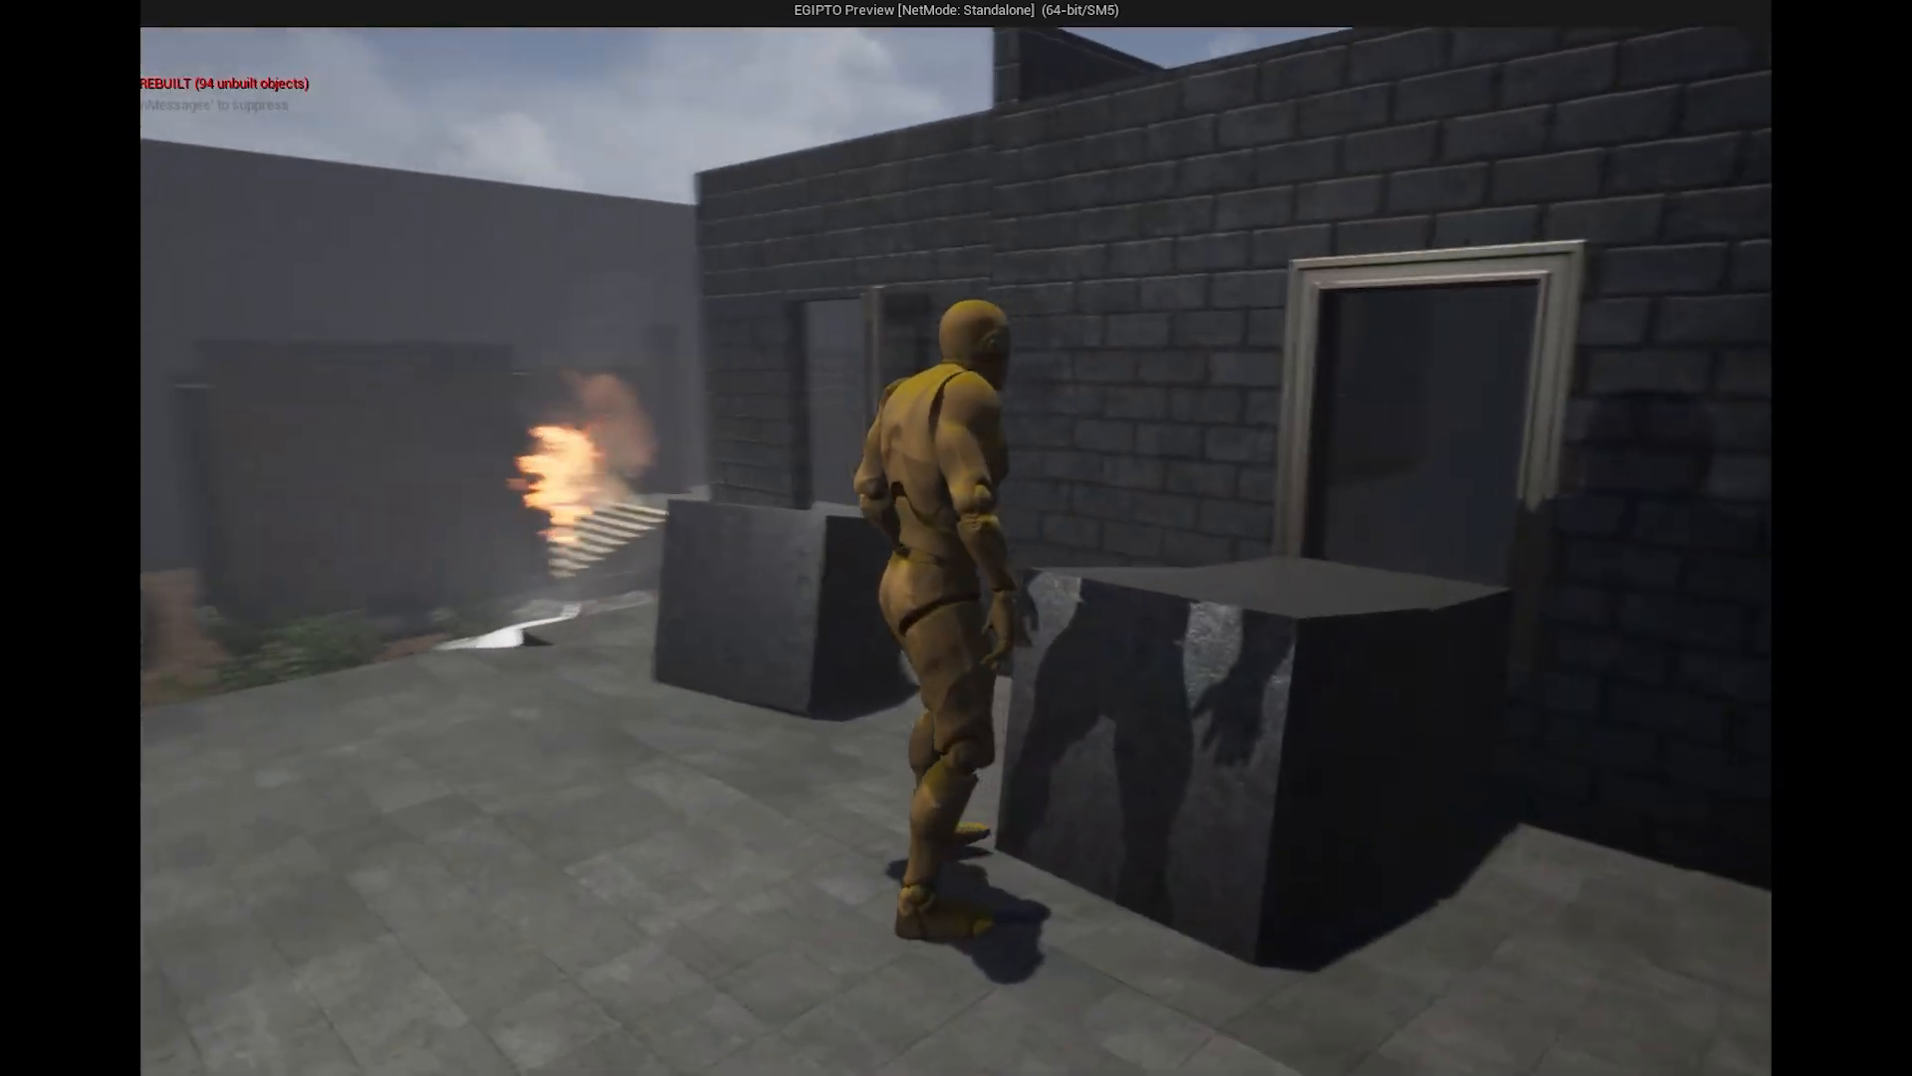
Run the character past the cubes and the door, checking the building's upper rooms
key("w")
key("w")
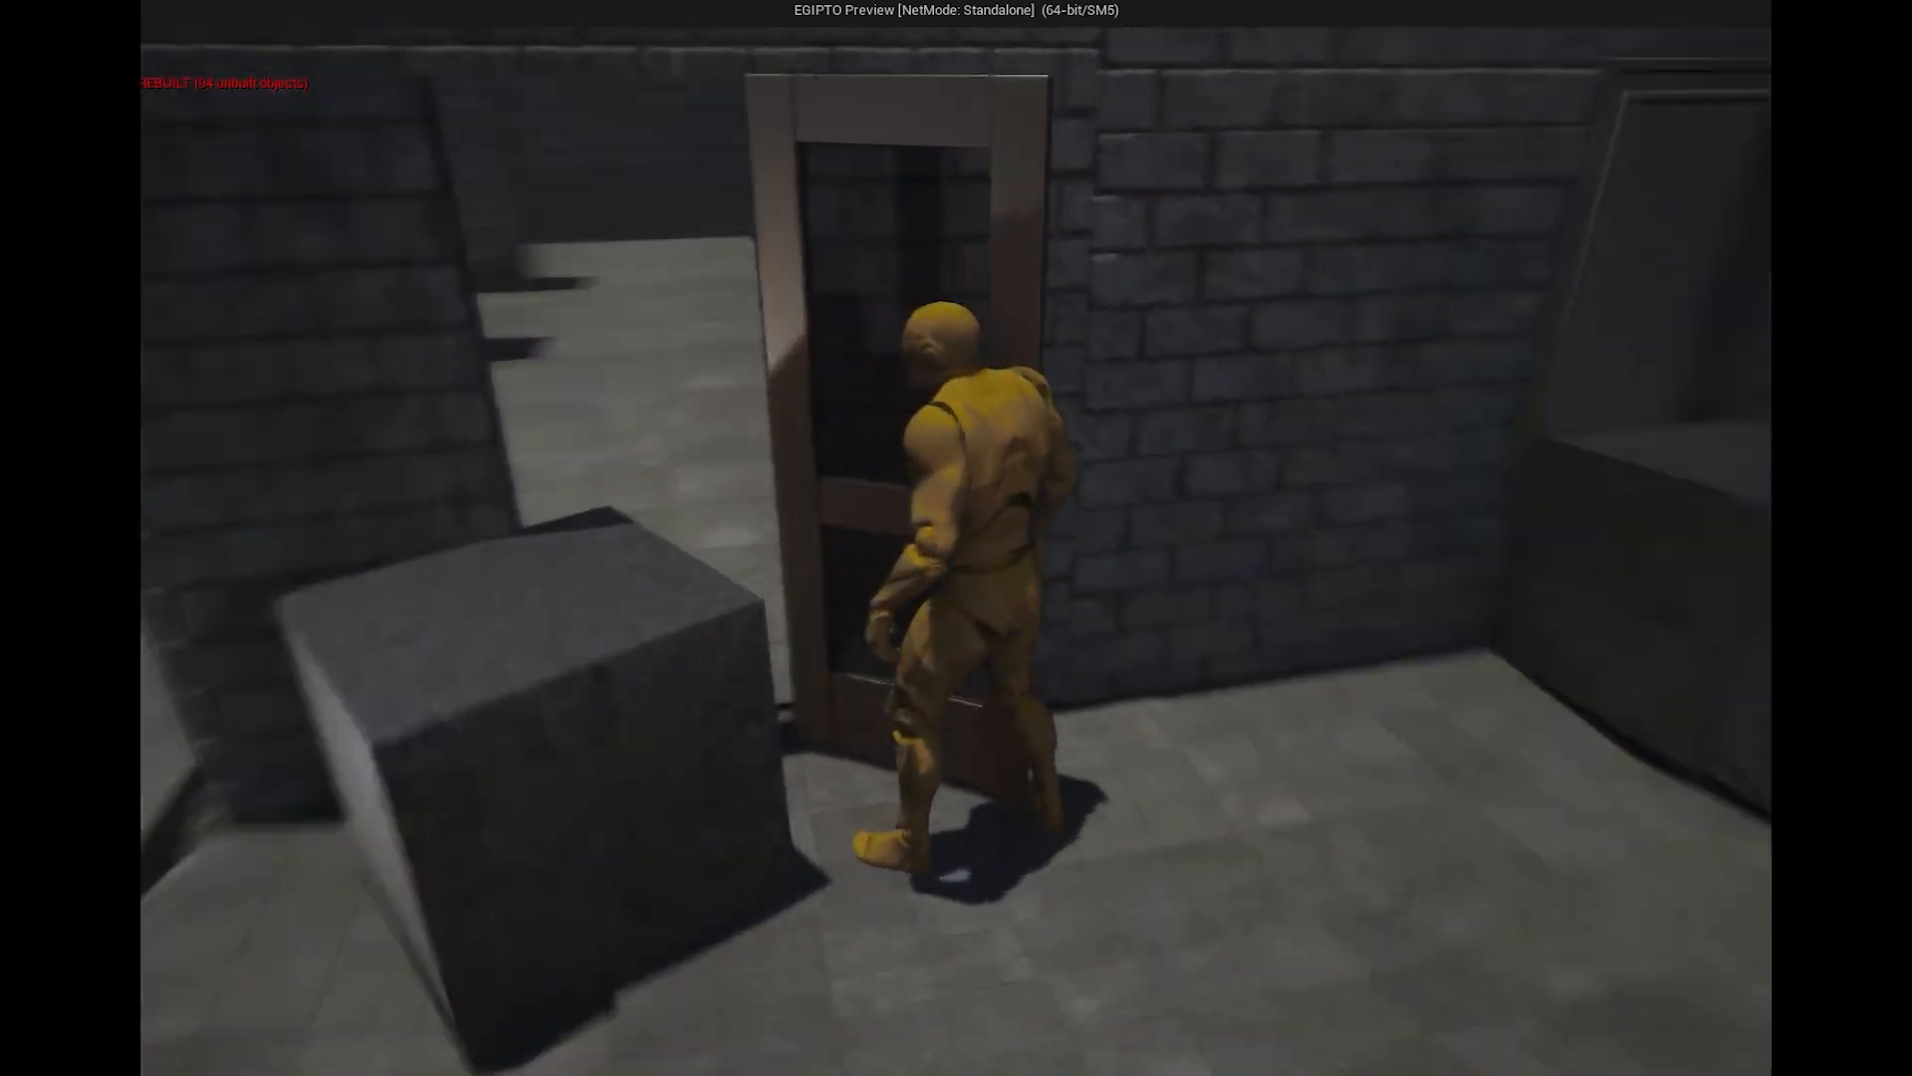
key("w")
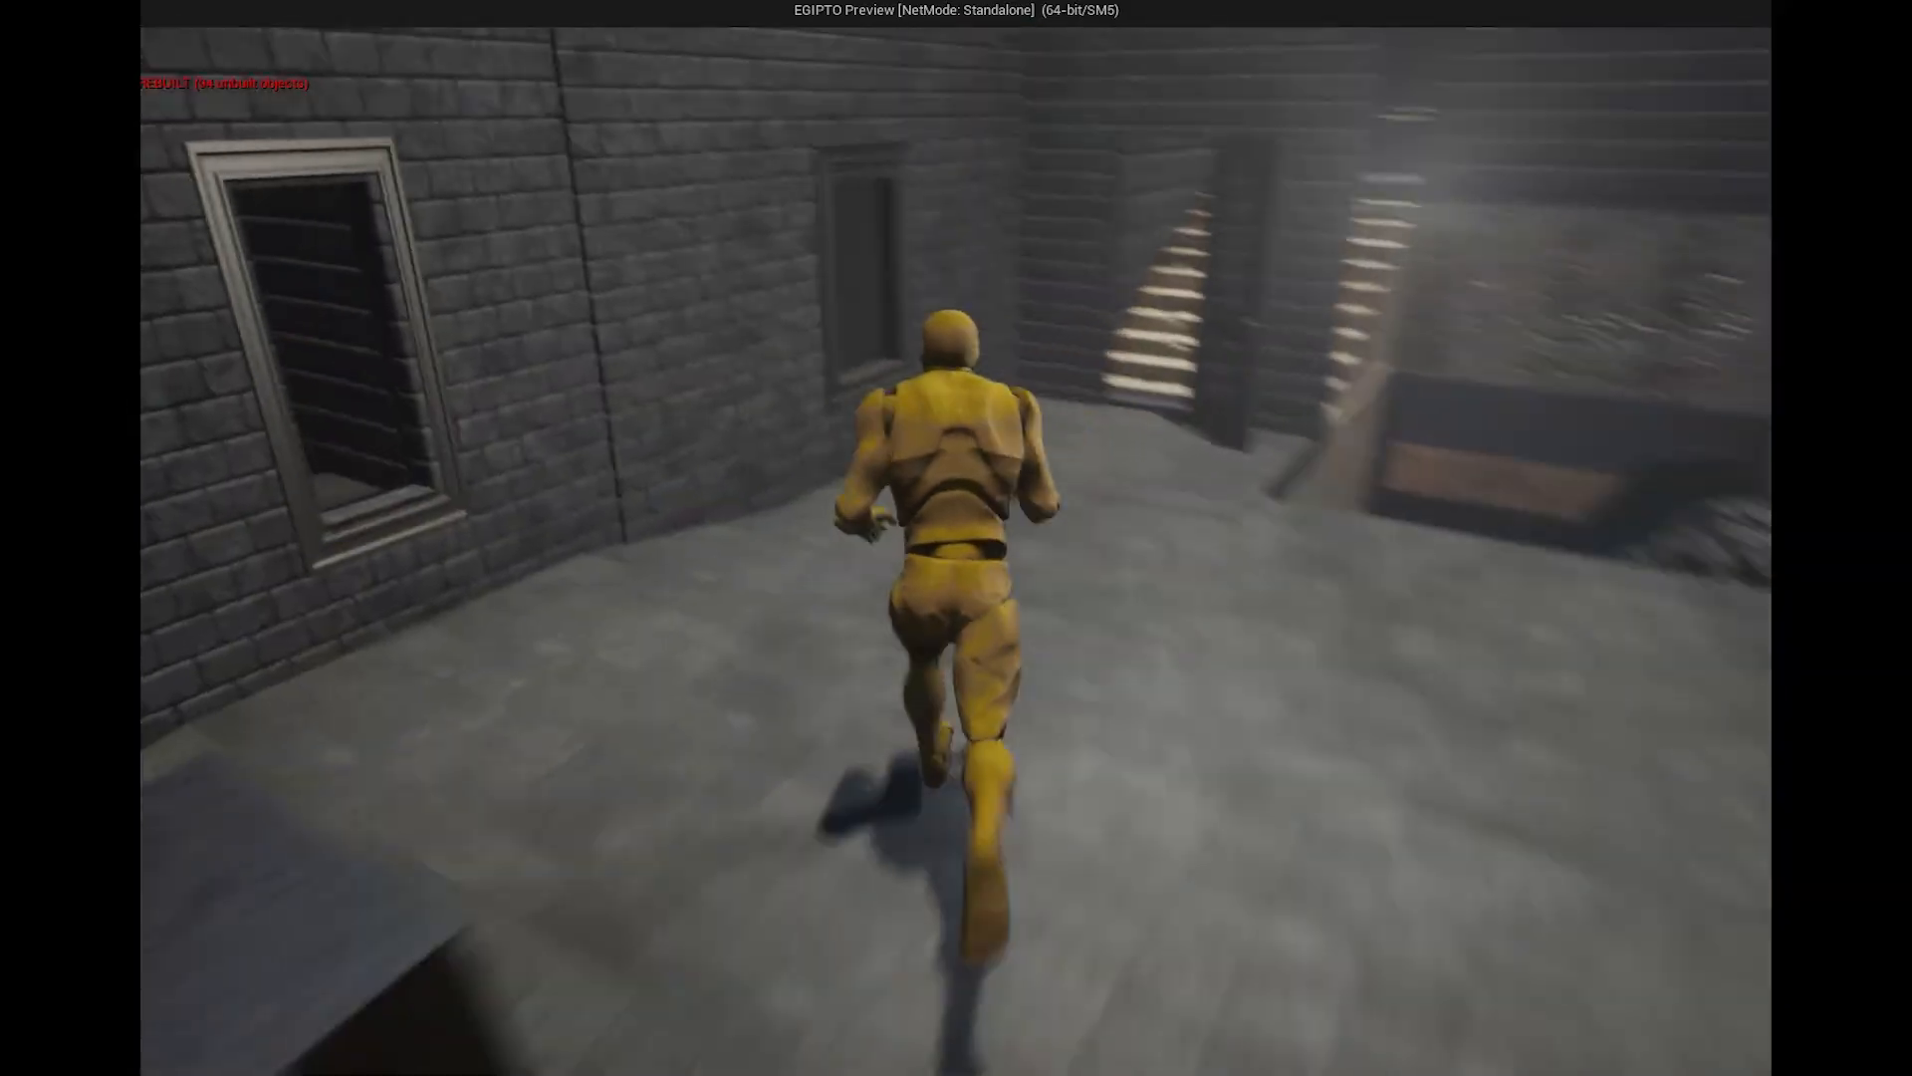
key("w")
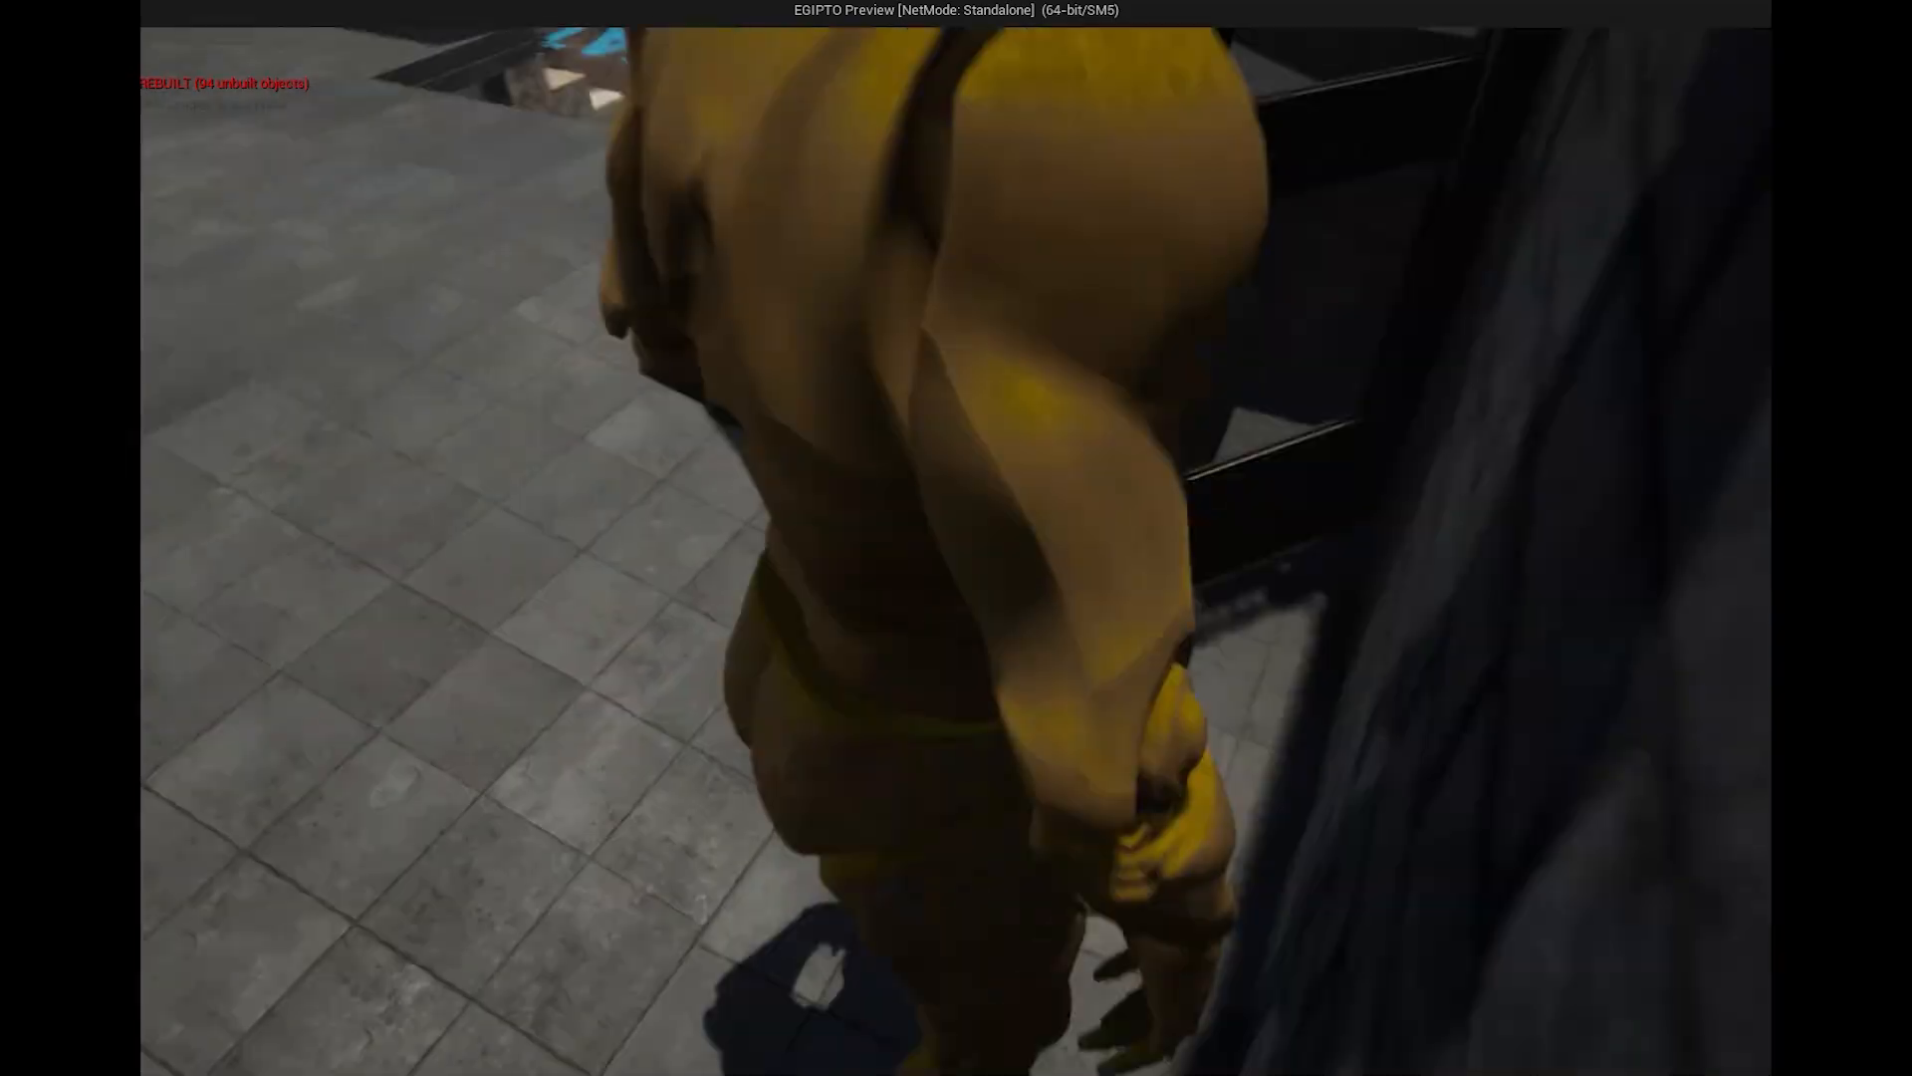
Jump up from the courtyard beside the round platform and run the character through the open door
key("w")
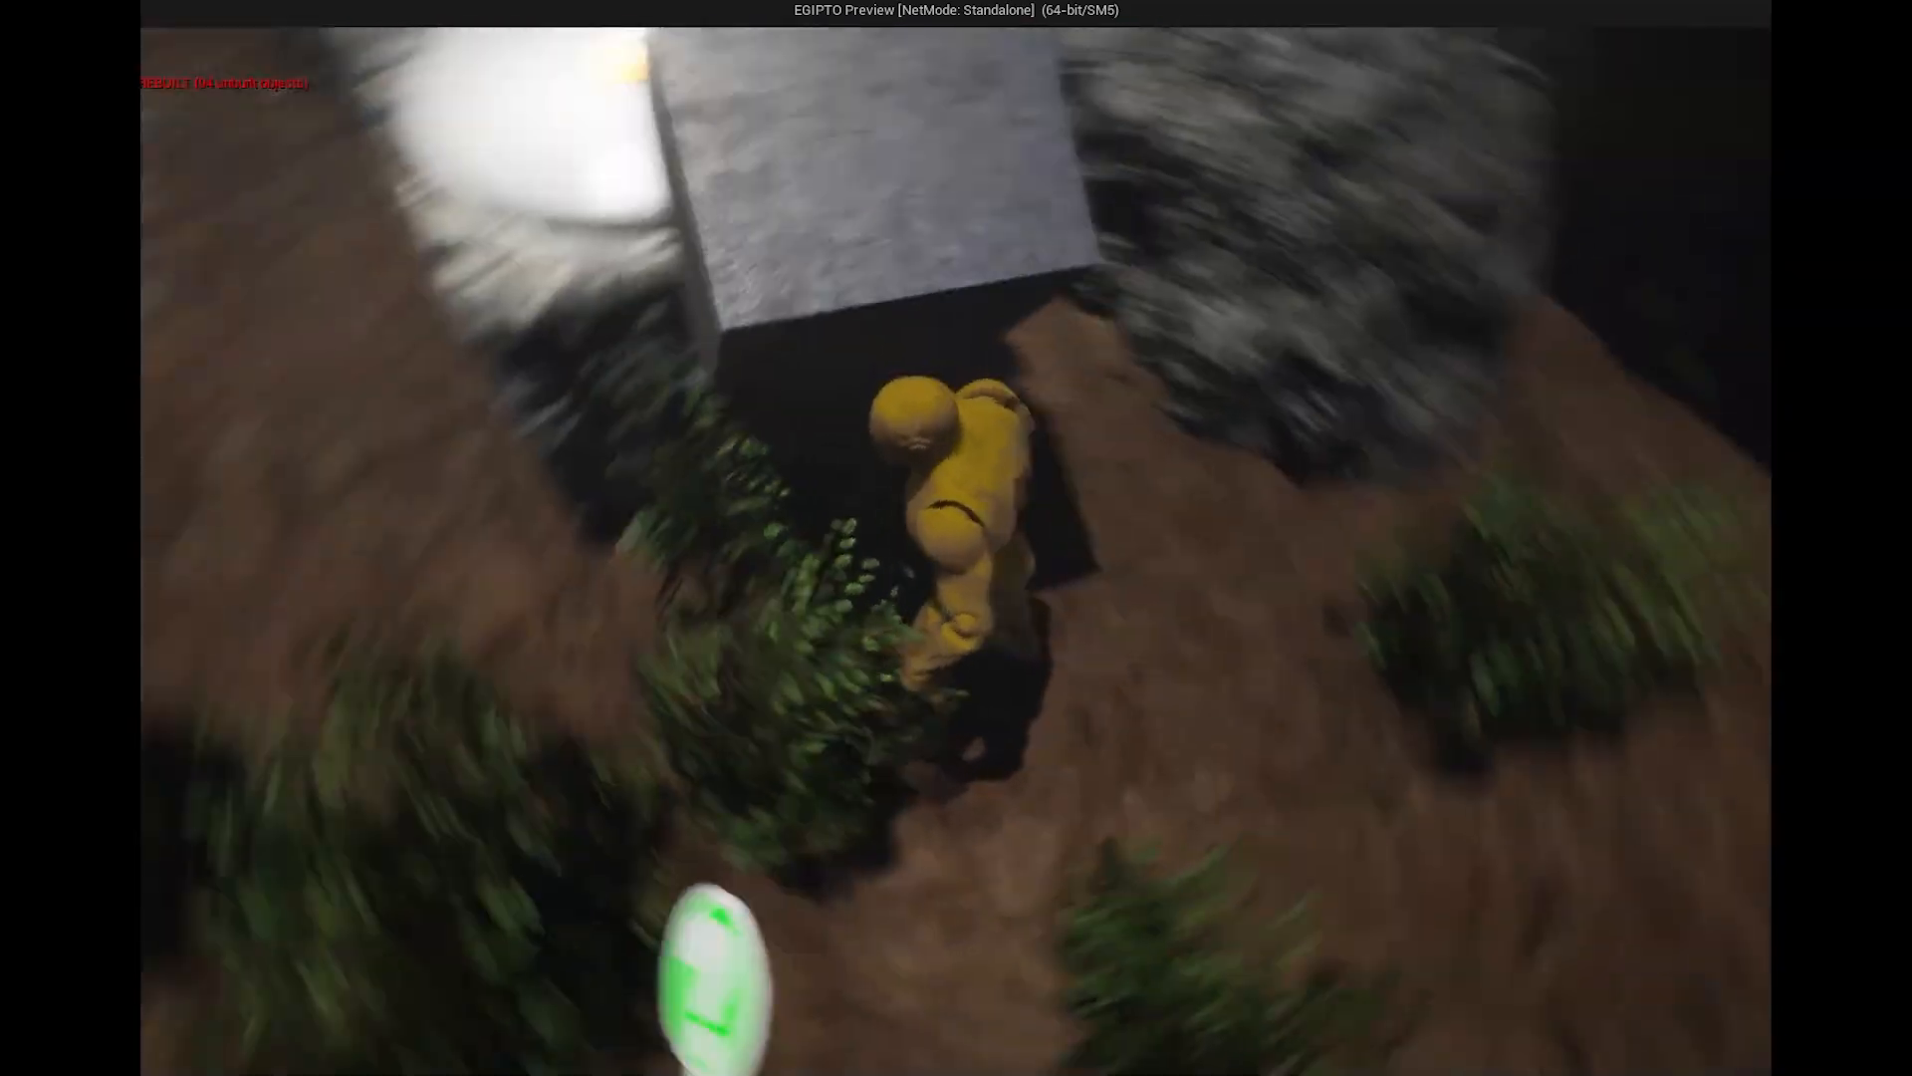
key("w")
key("space")
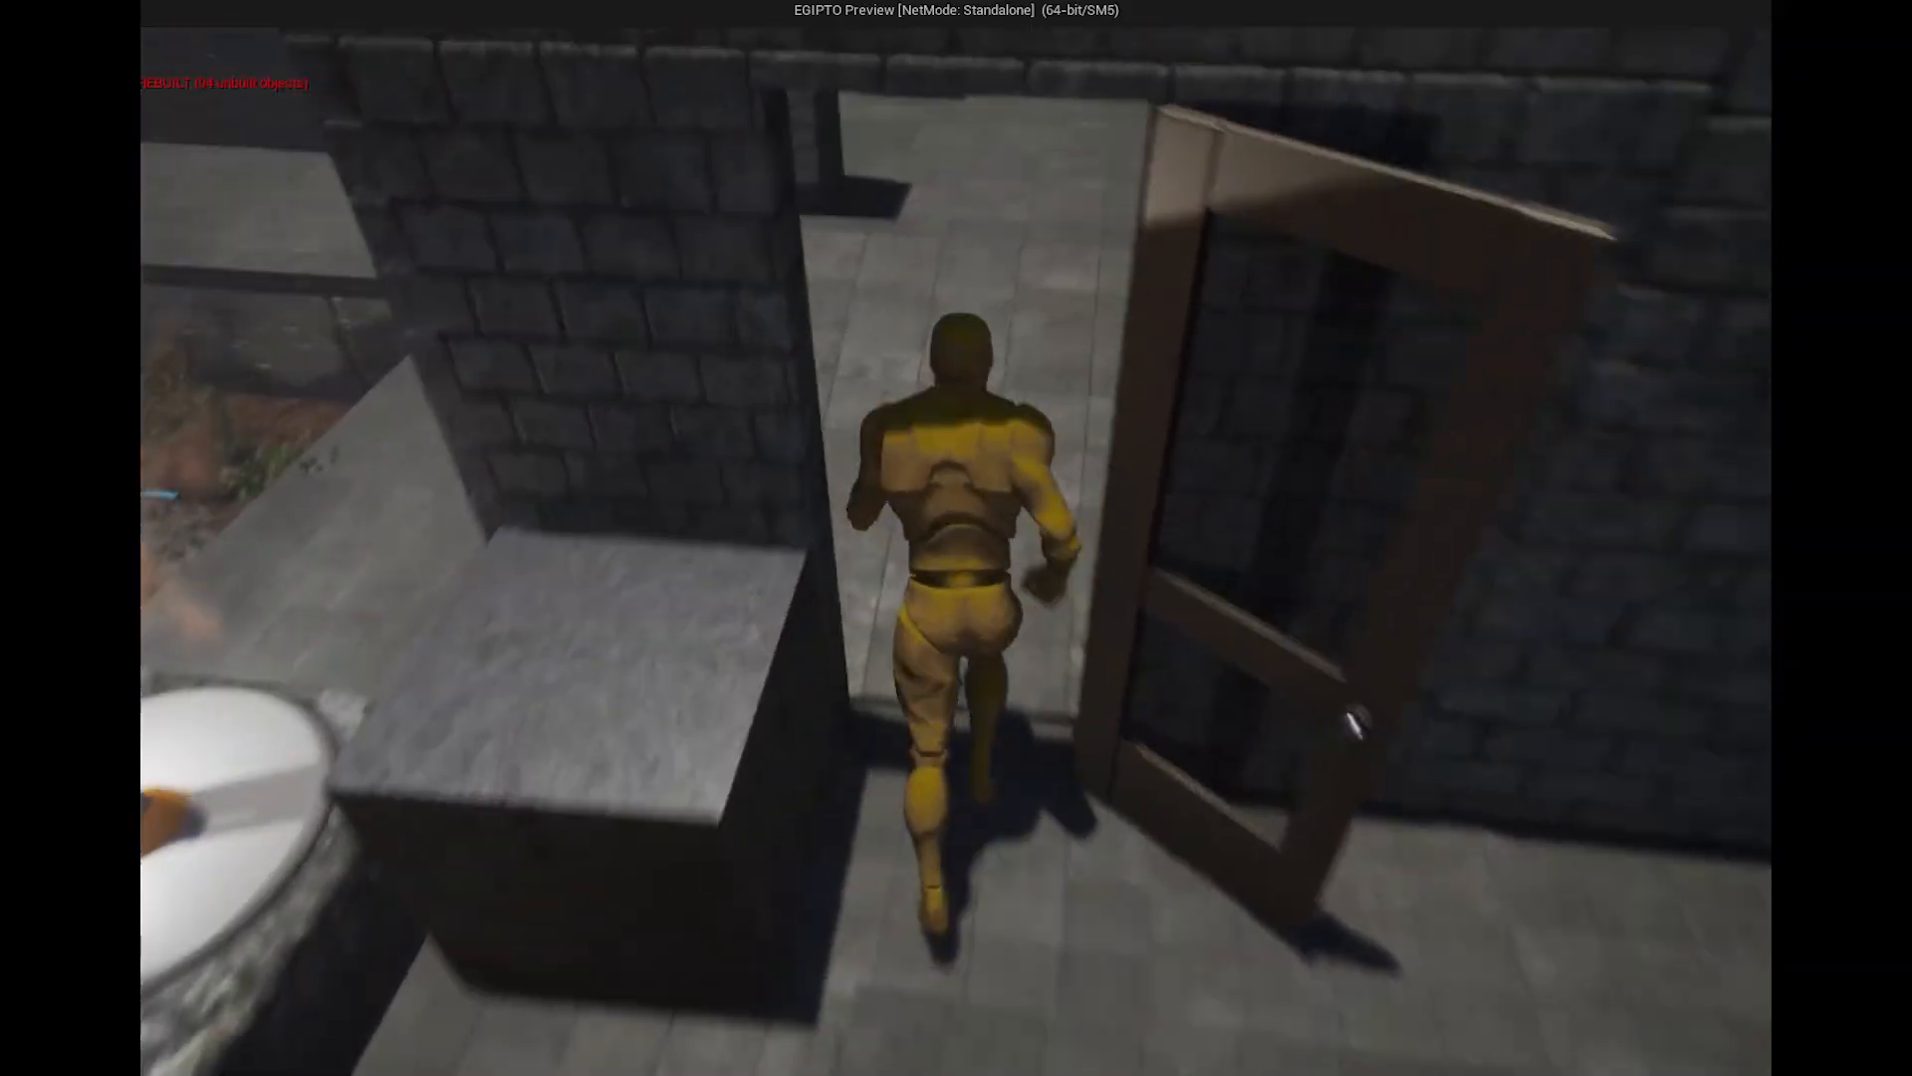
key("w")
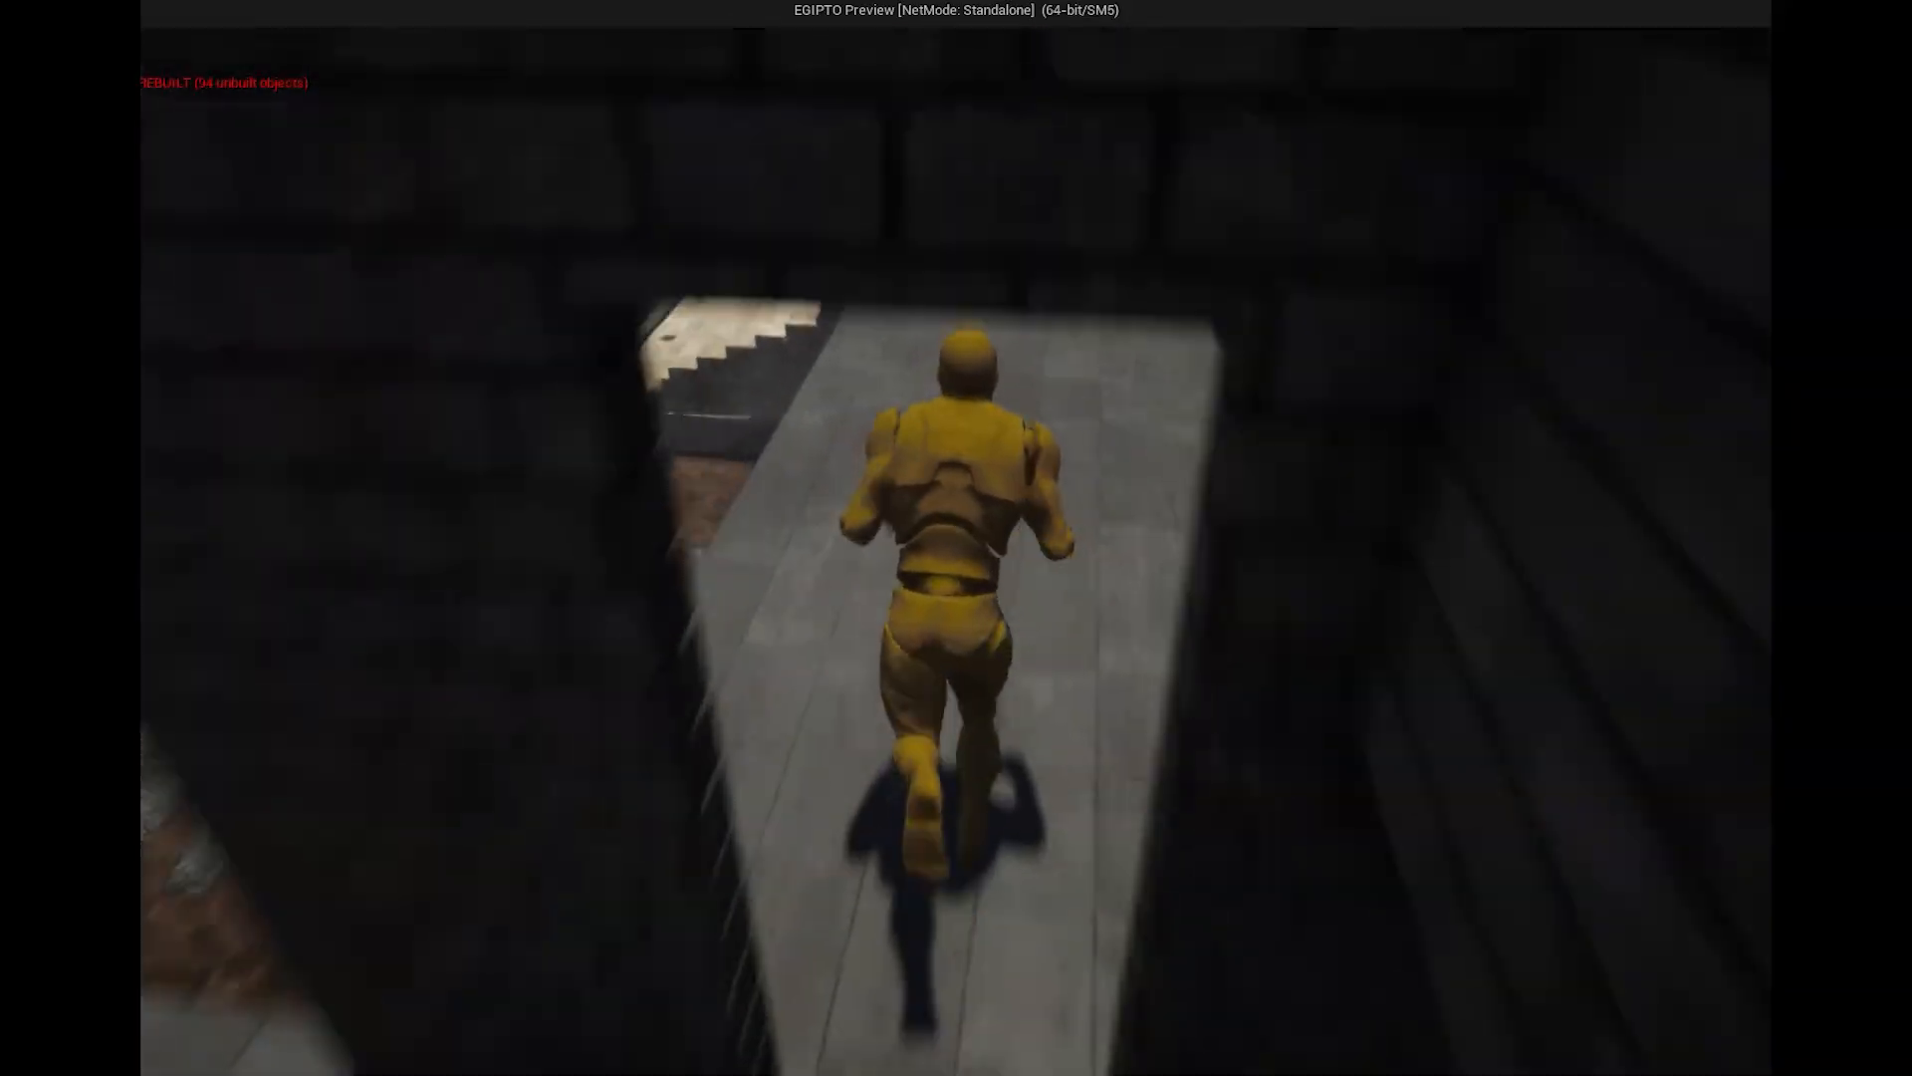
Run the character through the doorway, between the brick columns and over the stone stairs into the large paved room
key("w")
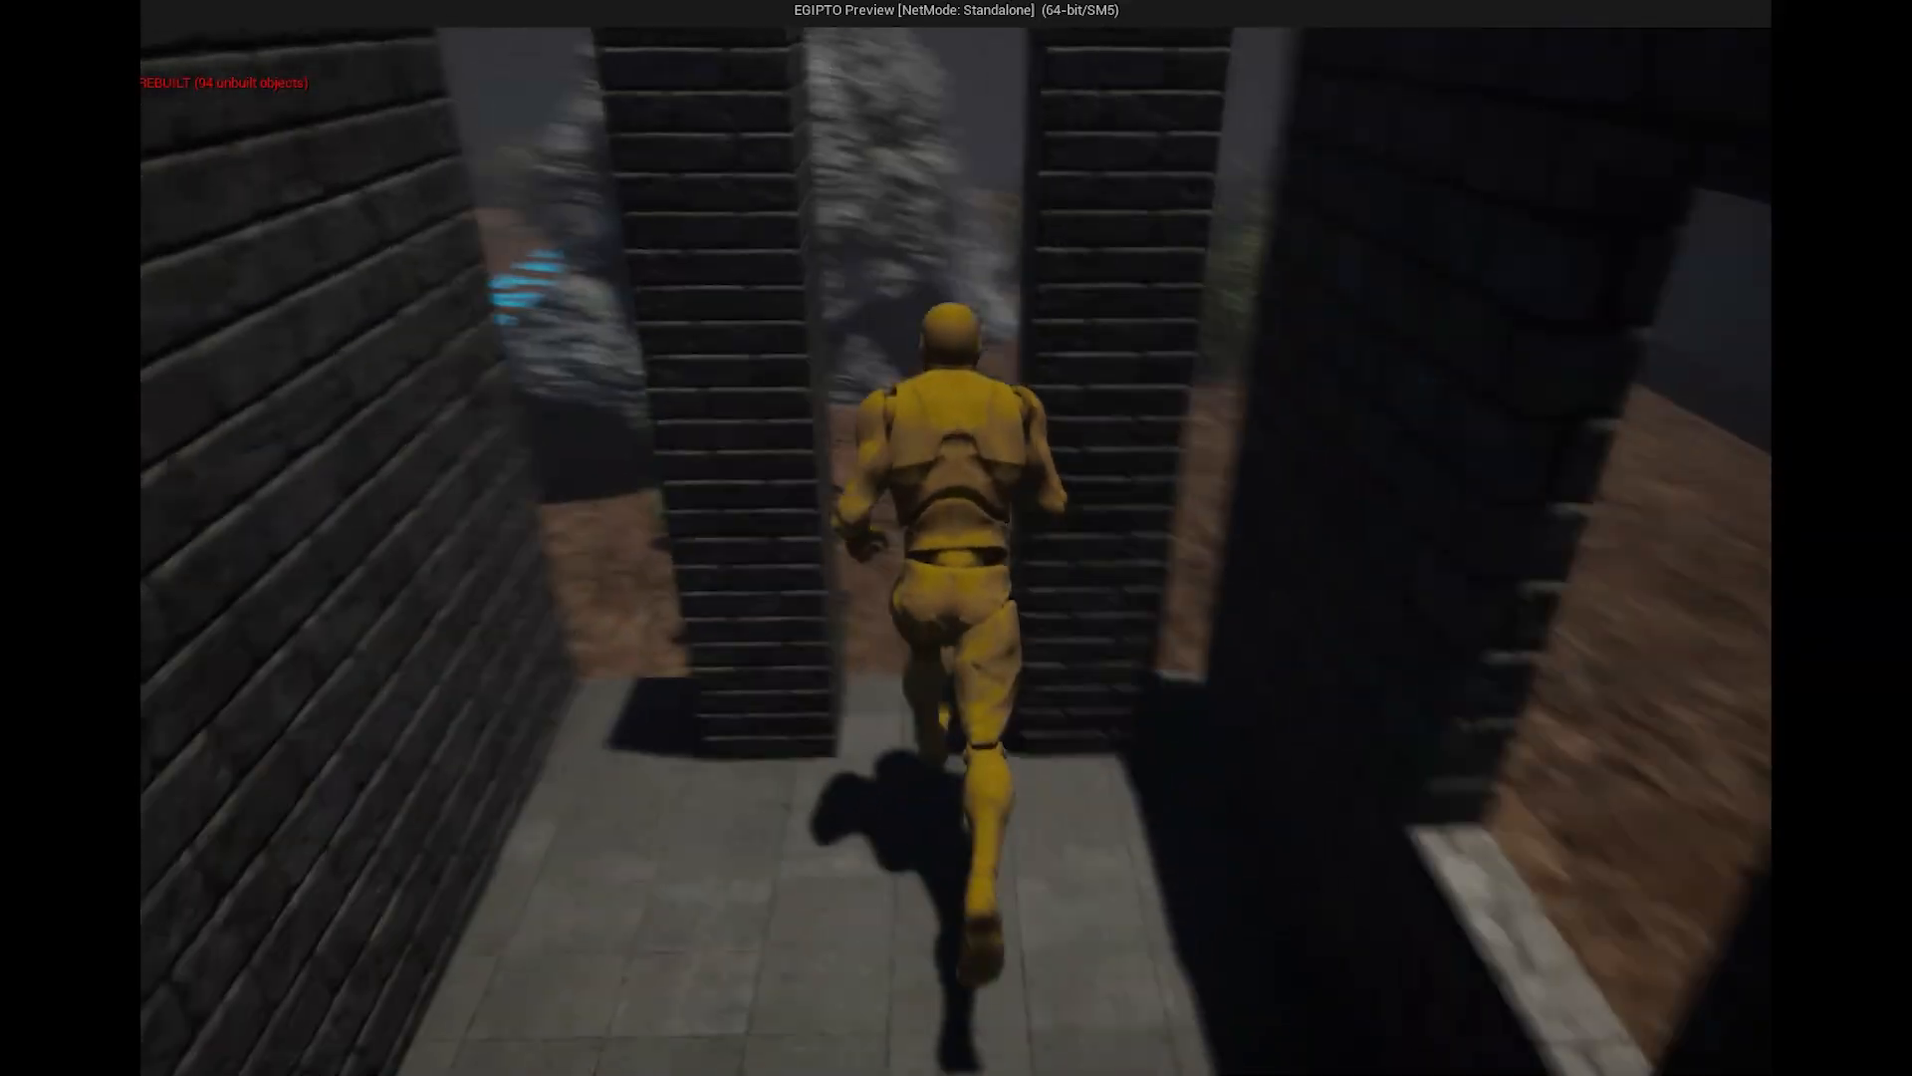
key("w")
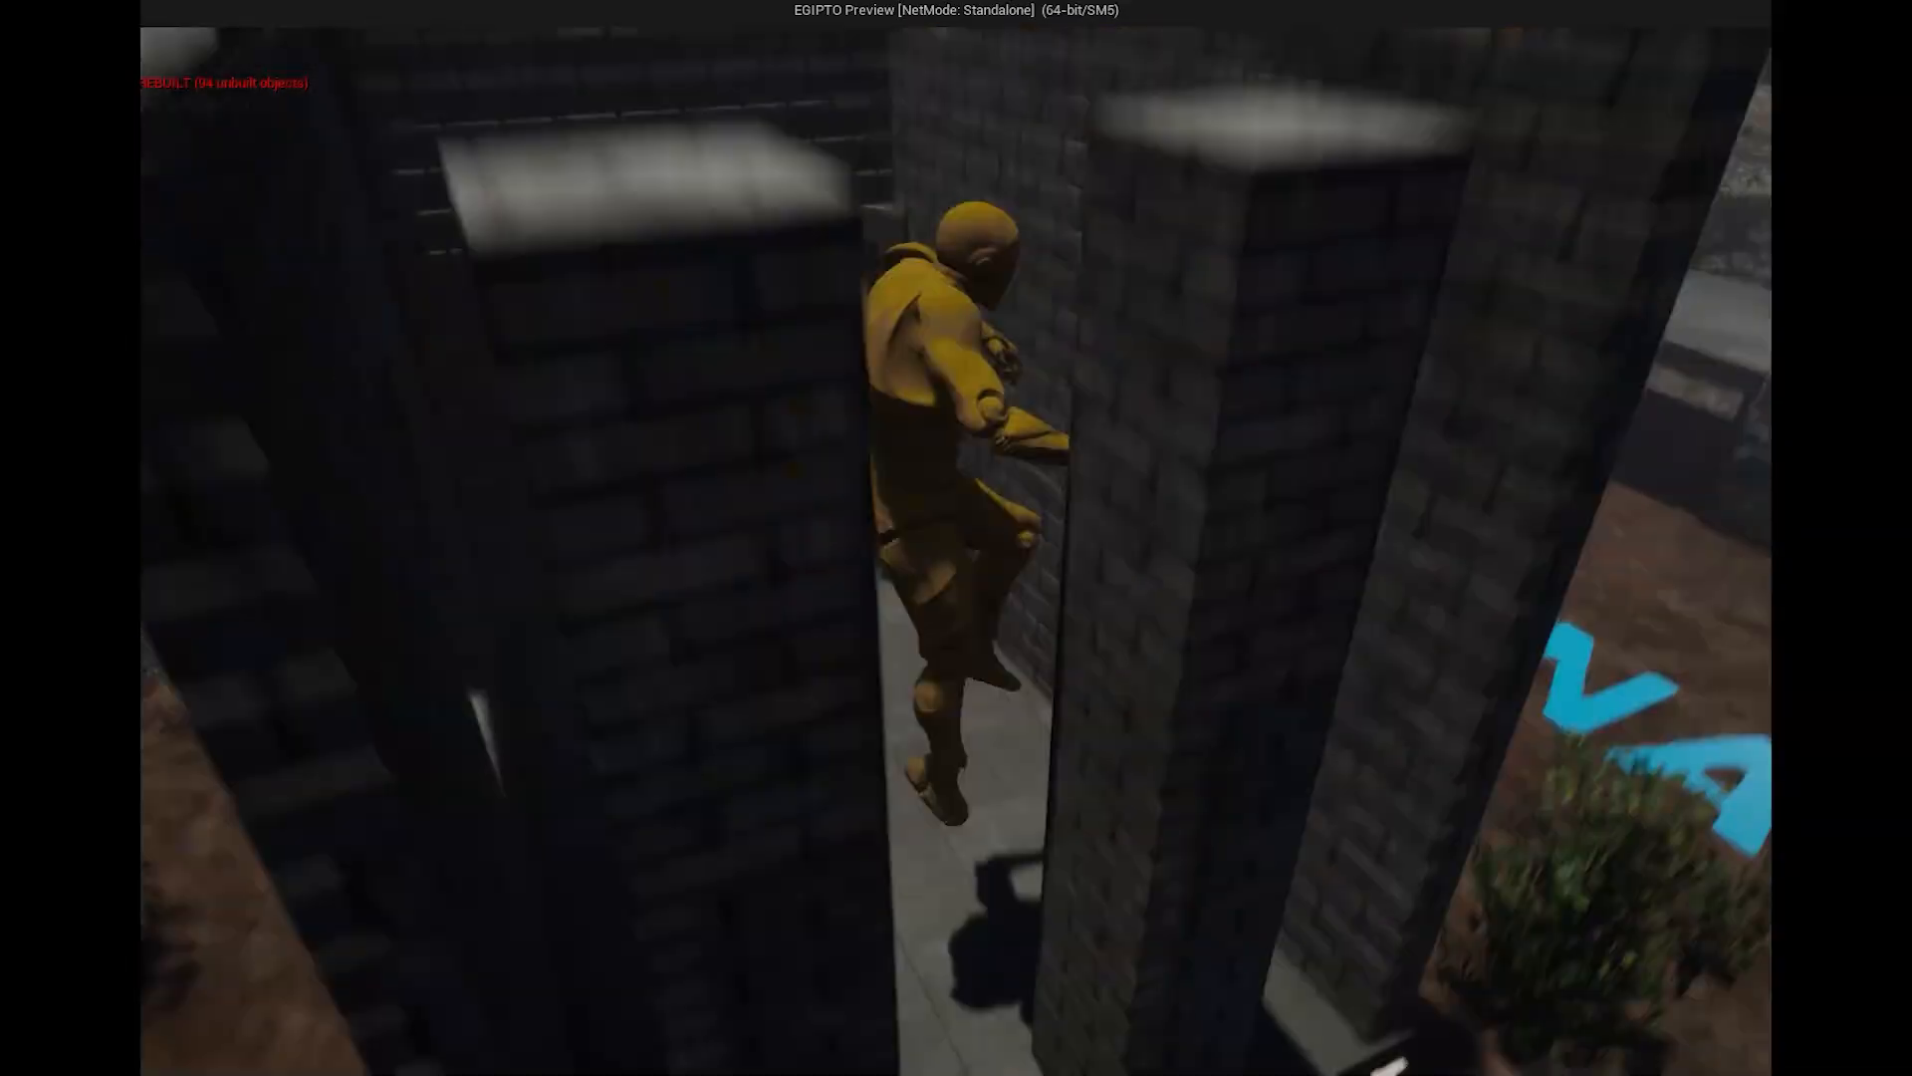
key("w")
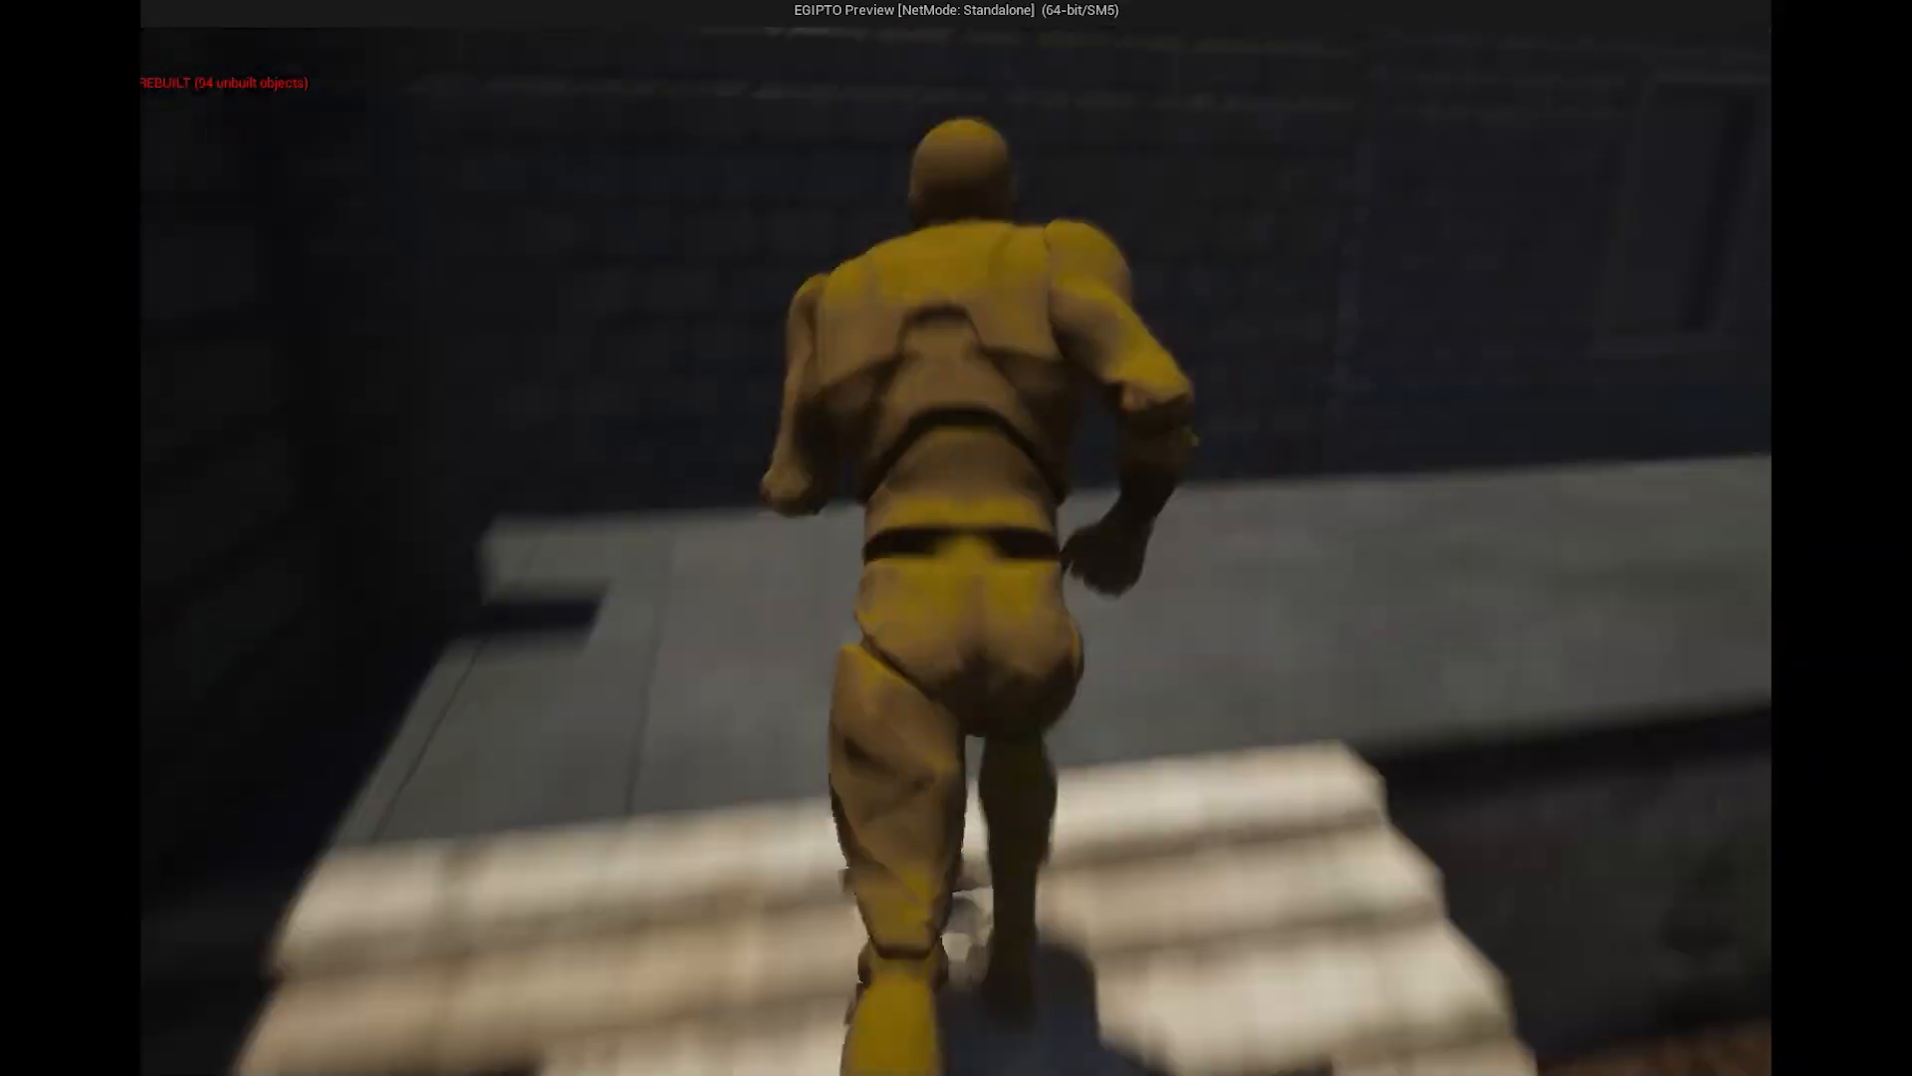
key("w")
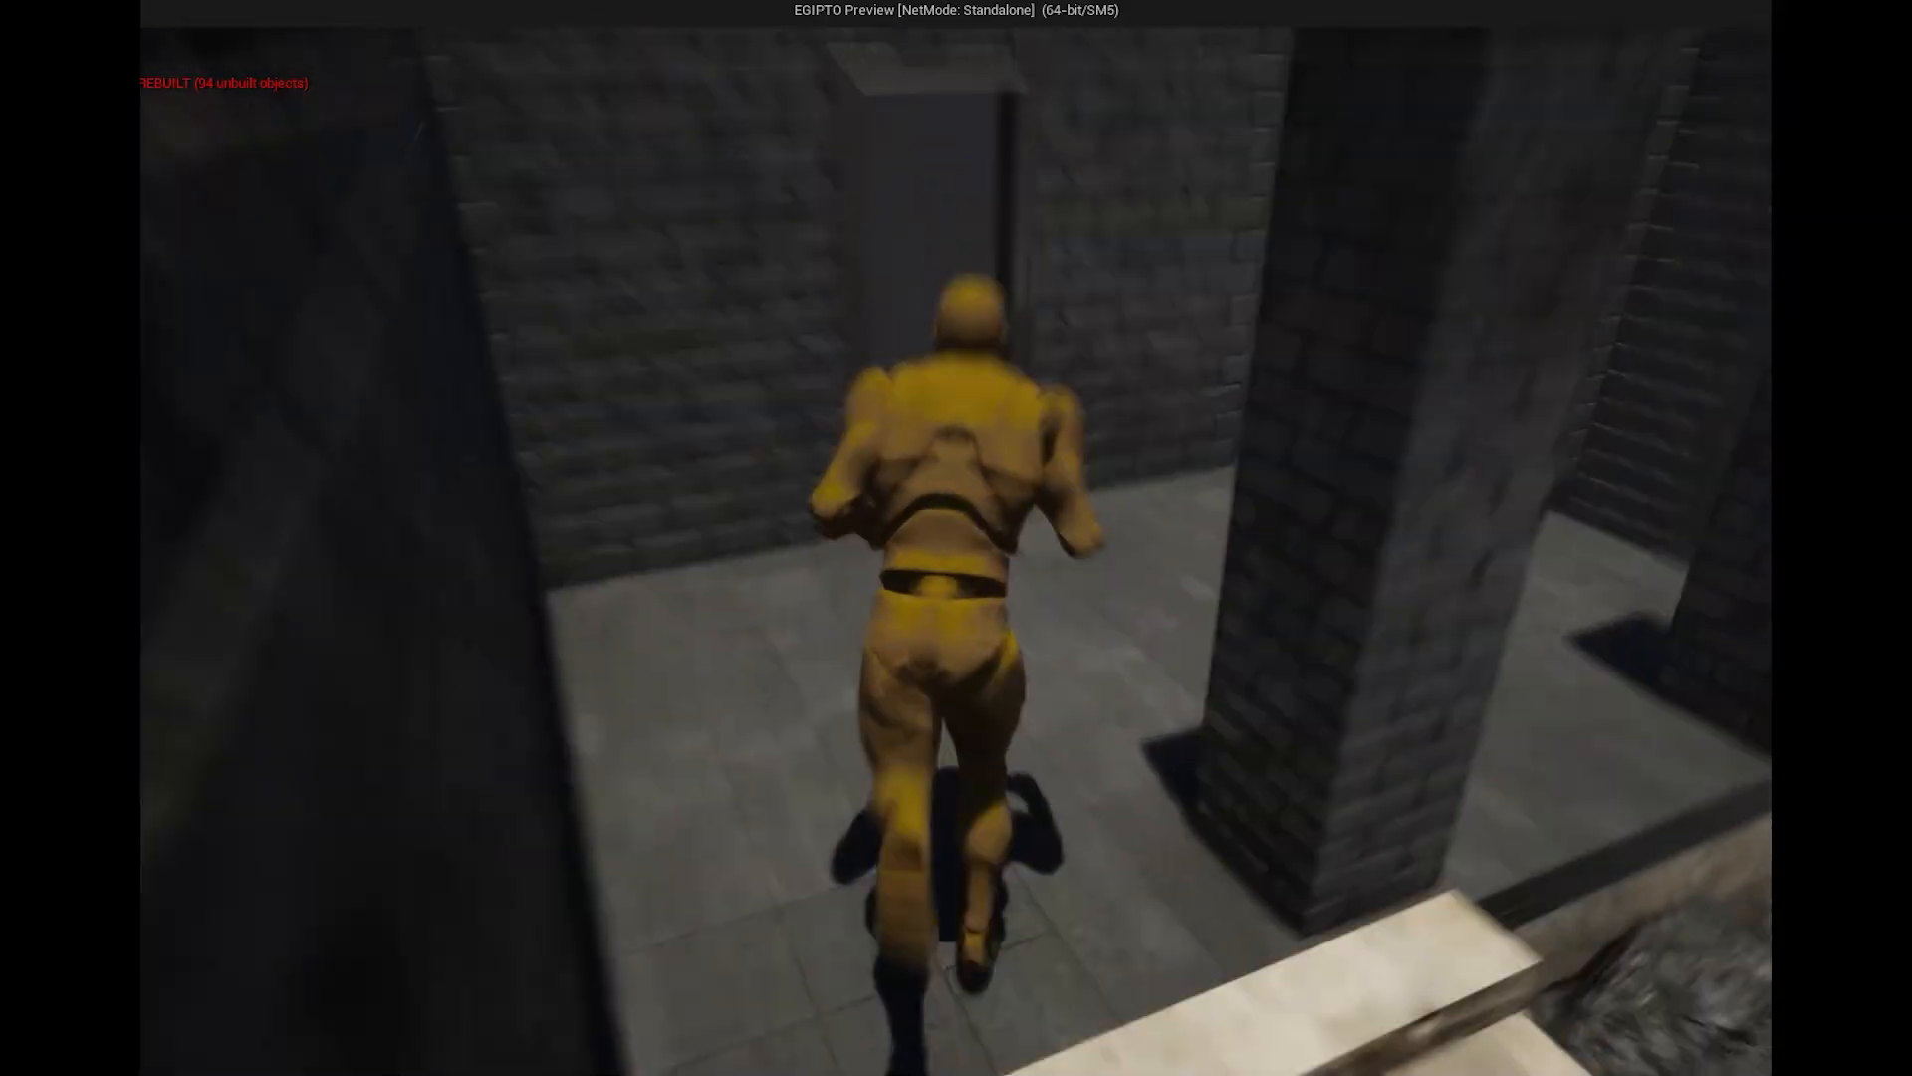
key("w")
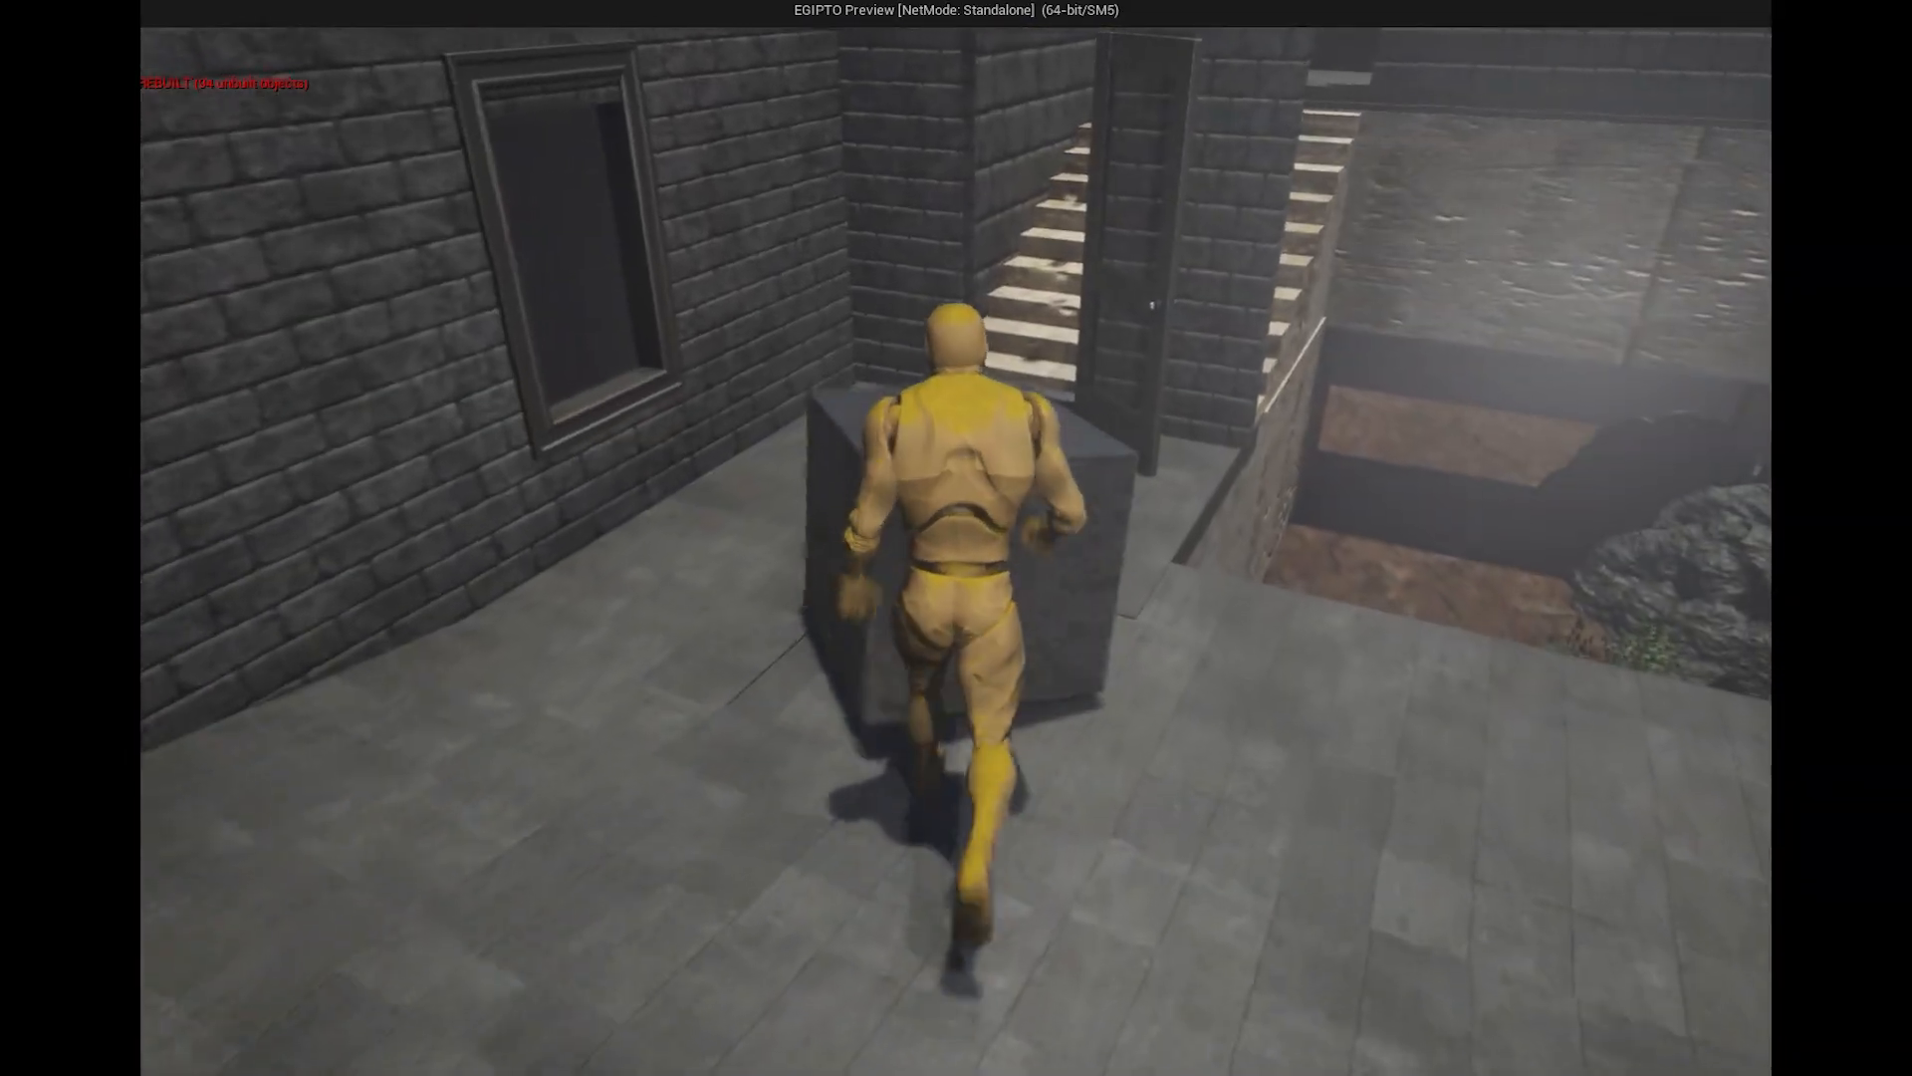
Run the character to the cube in the corner beside the window and jump onto it
key("w")
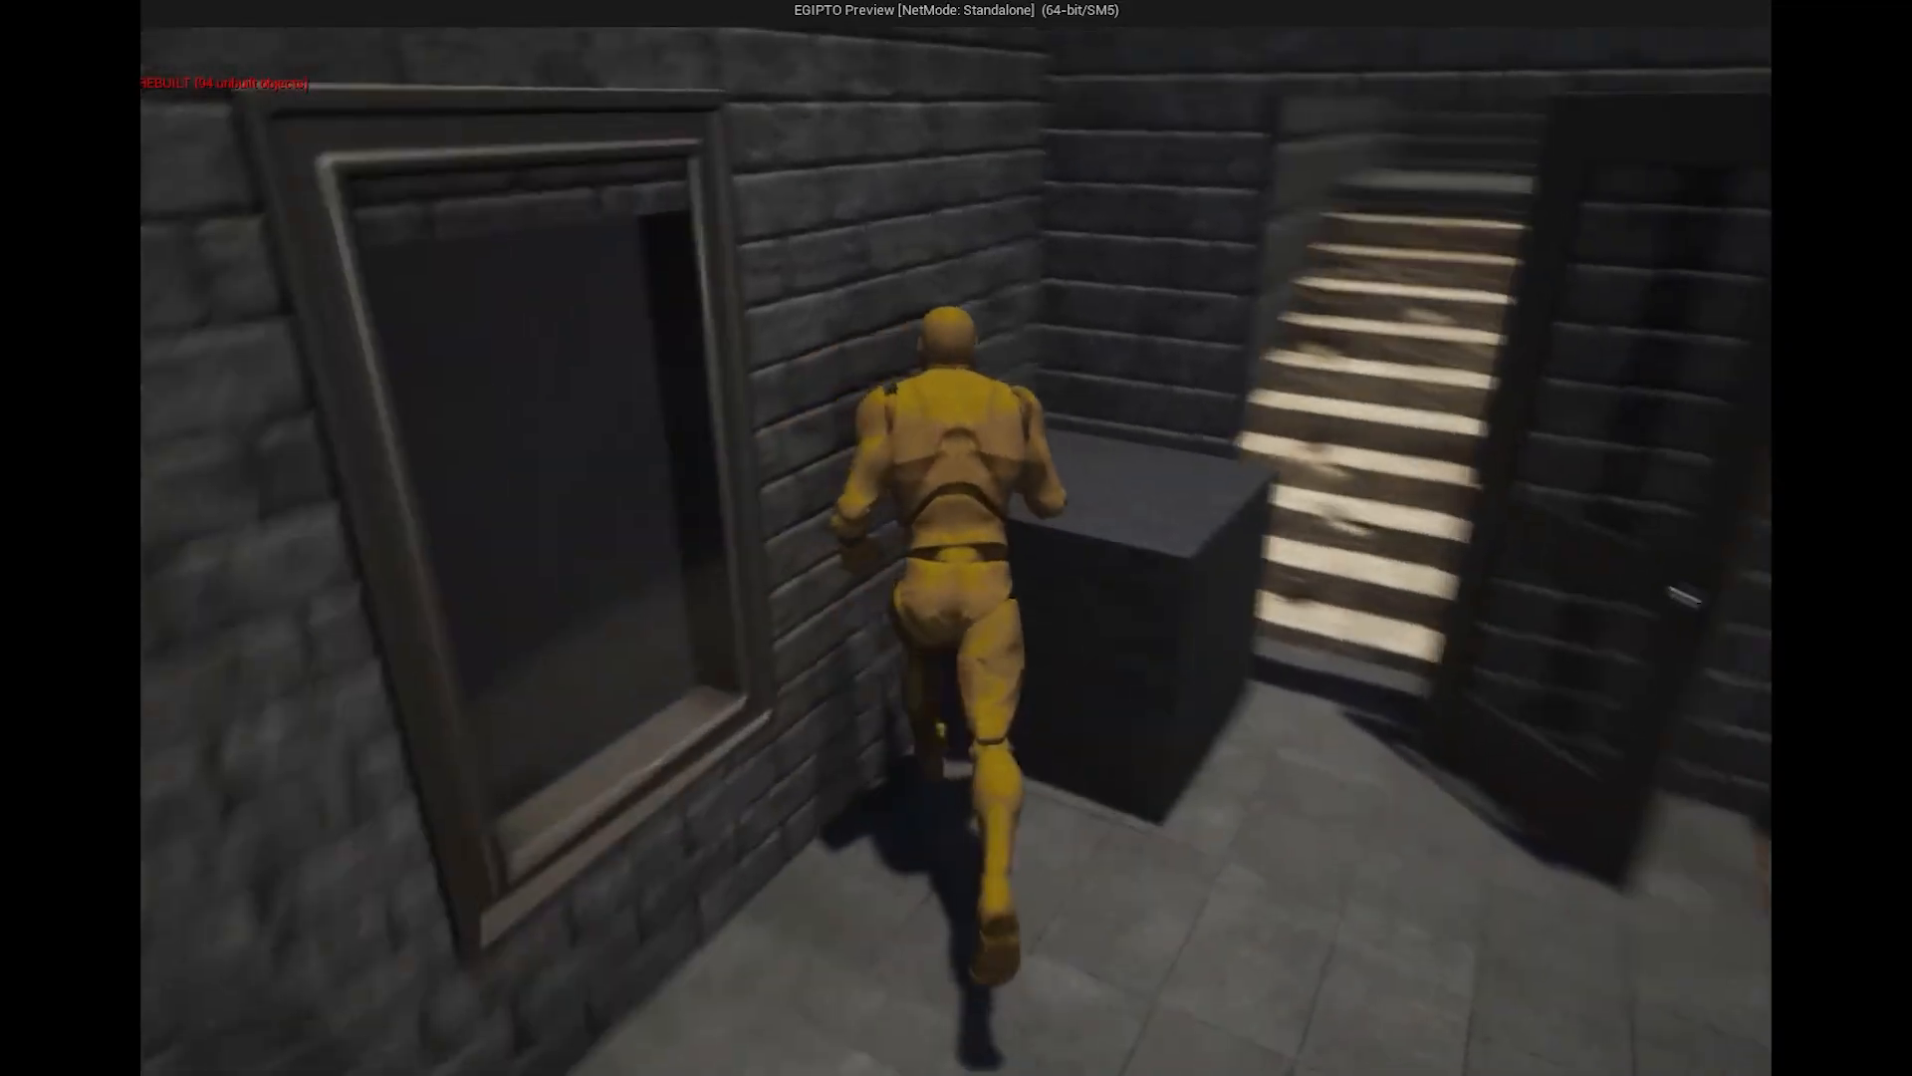
key("space")
key("w")
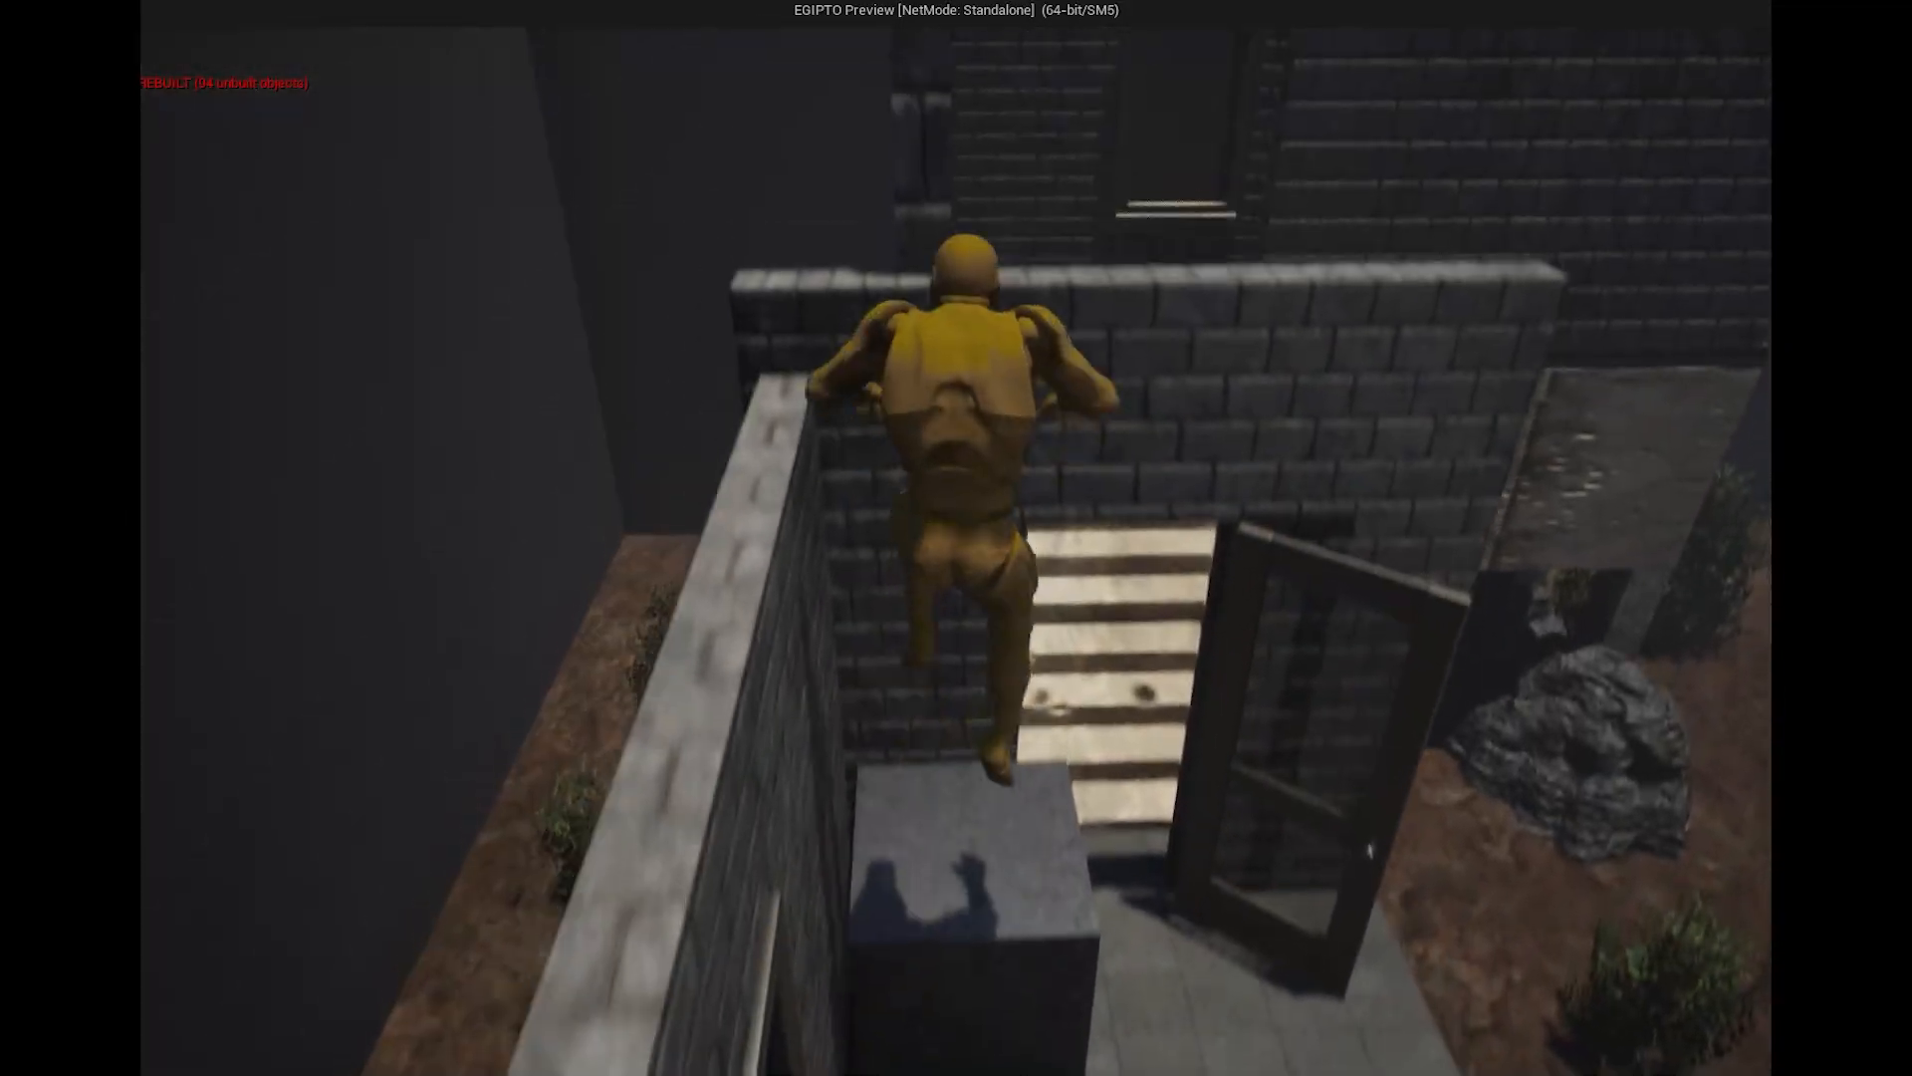
key("w")
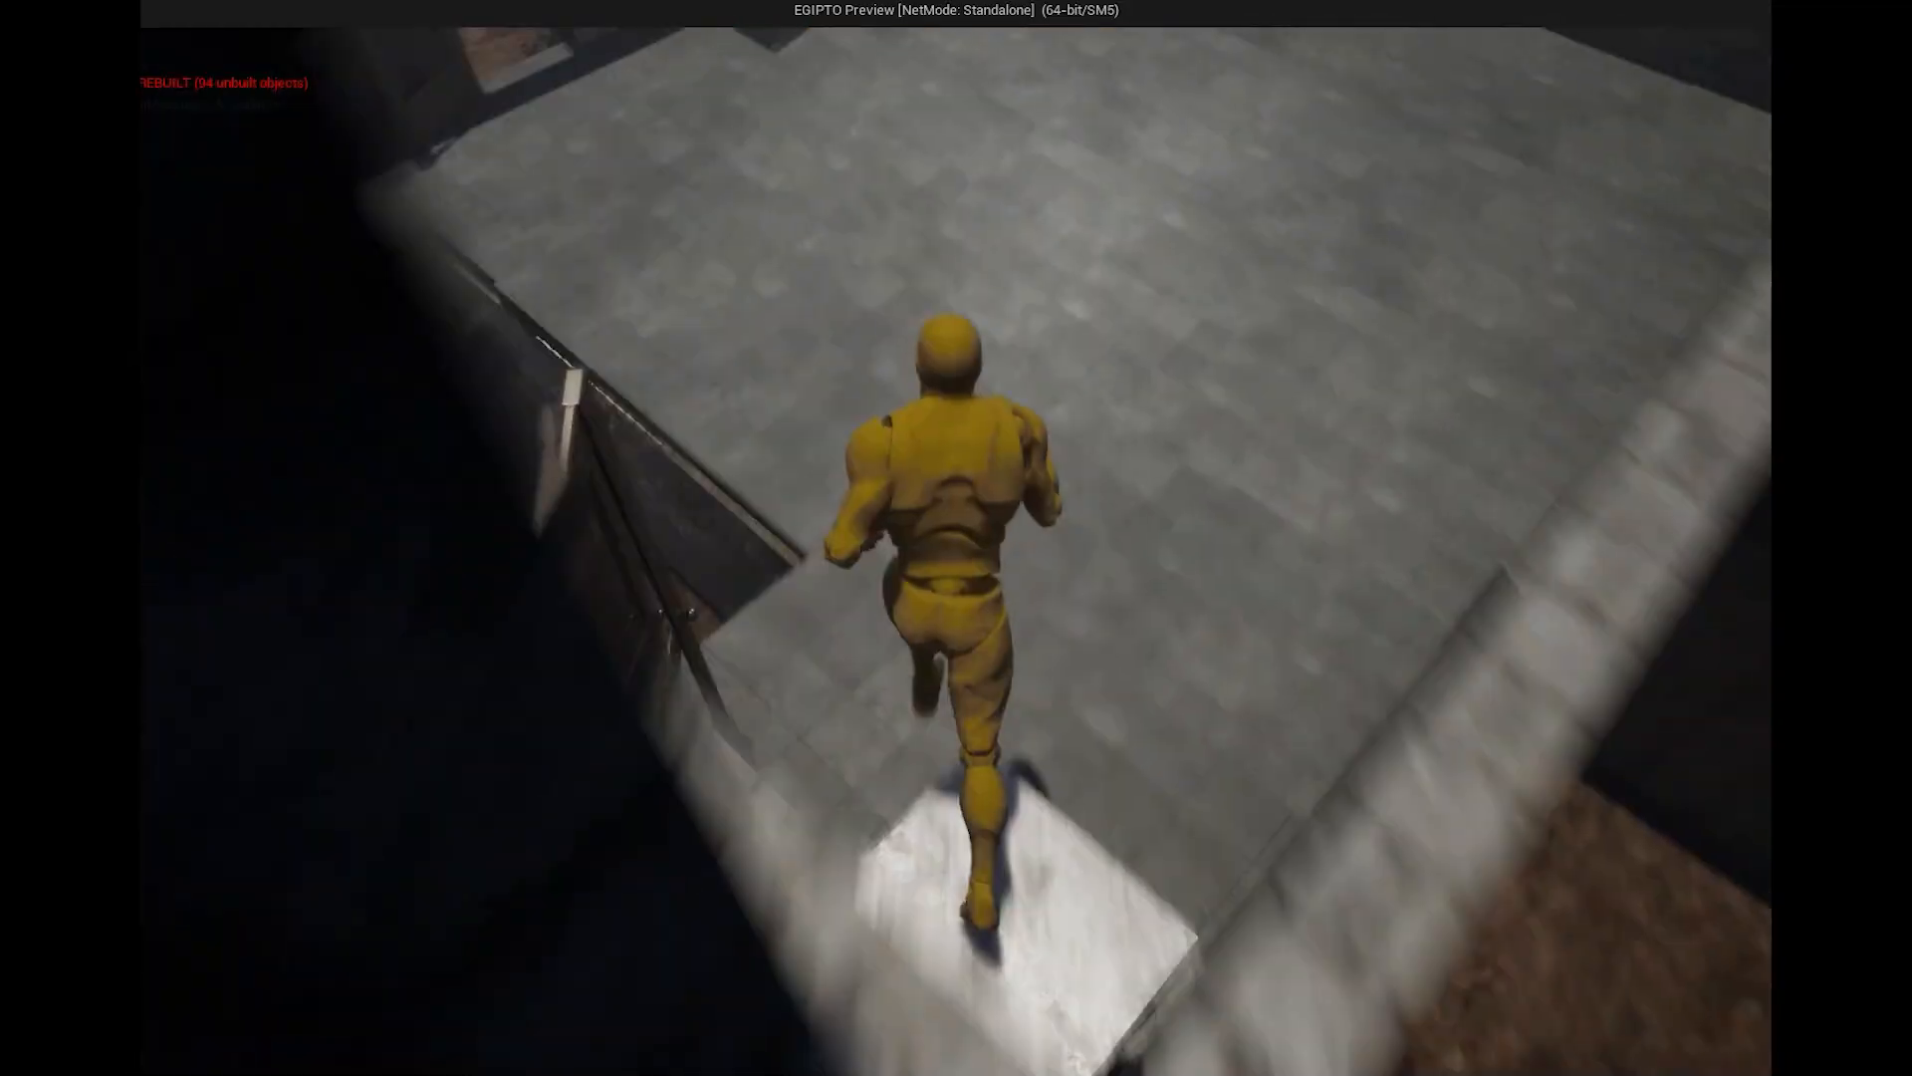
Run the character across the paved floor towards the fire platform and back to the corner cube behind the open door, ending the preview
key("w")
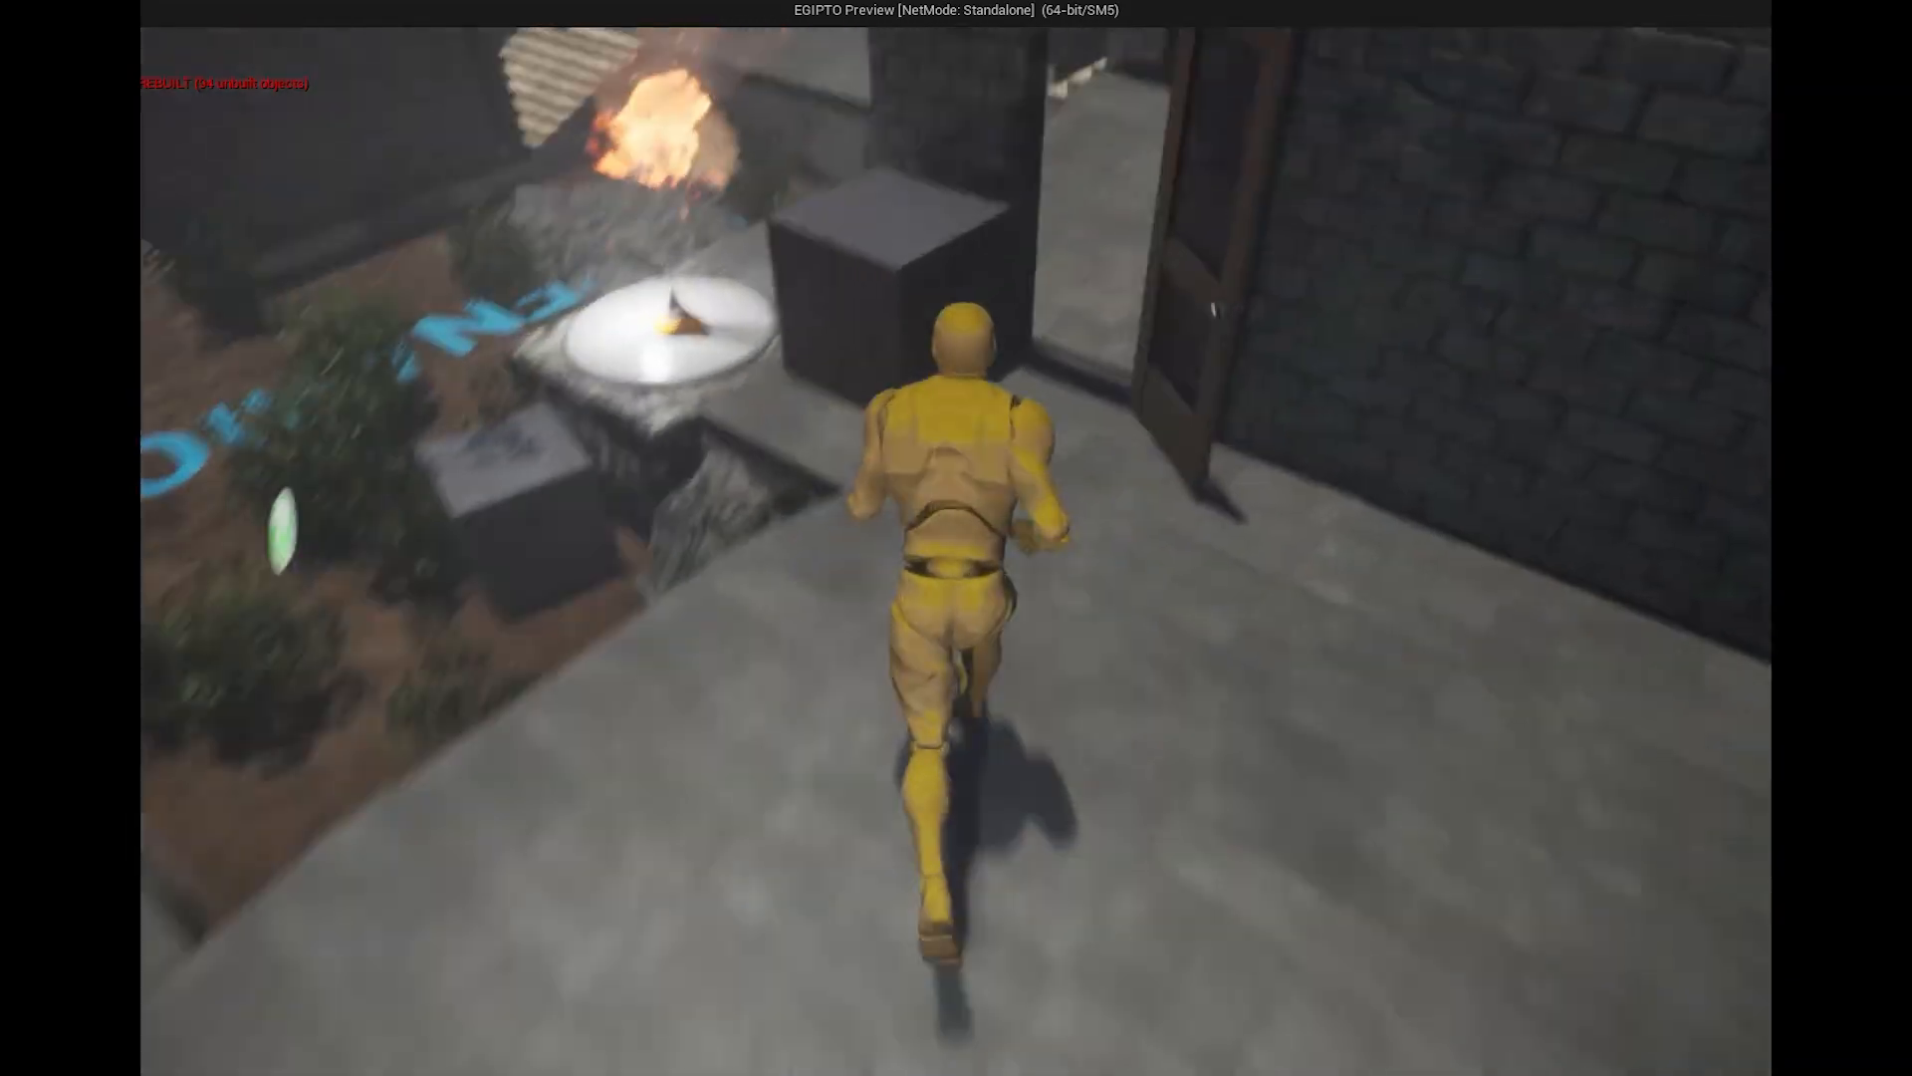
key("w")
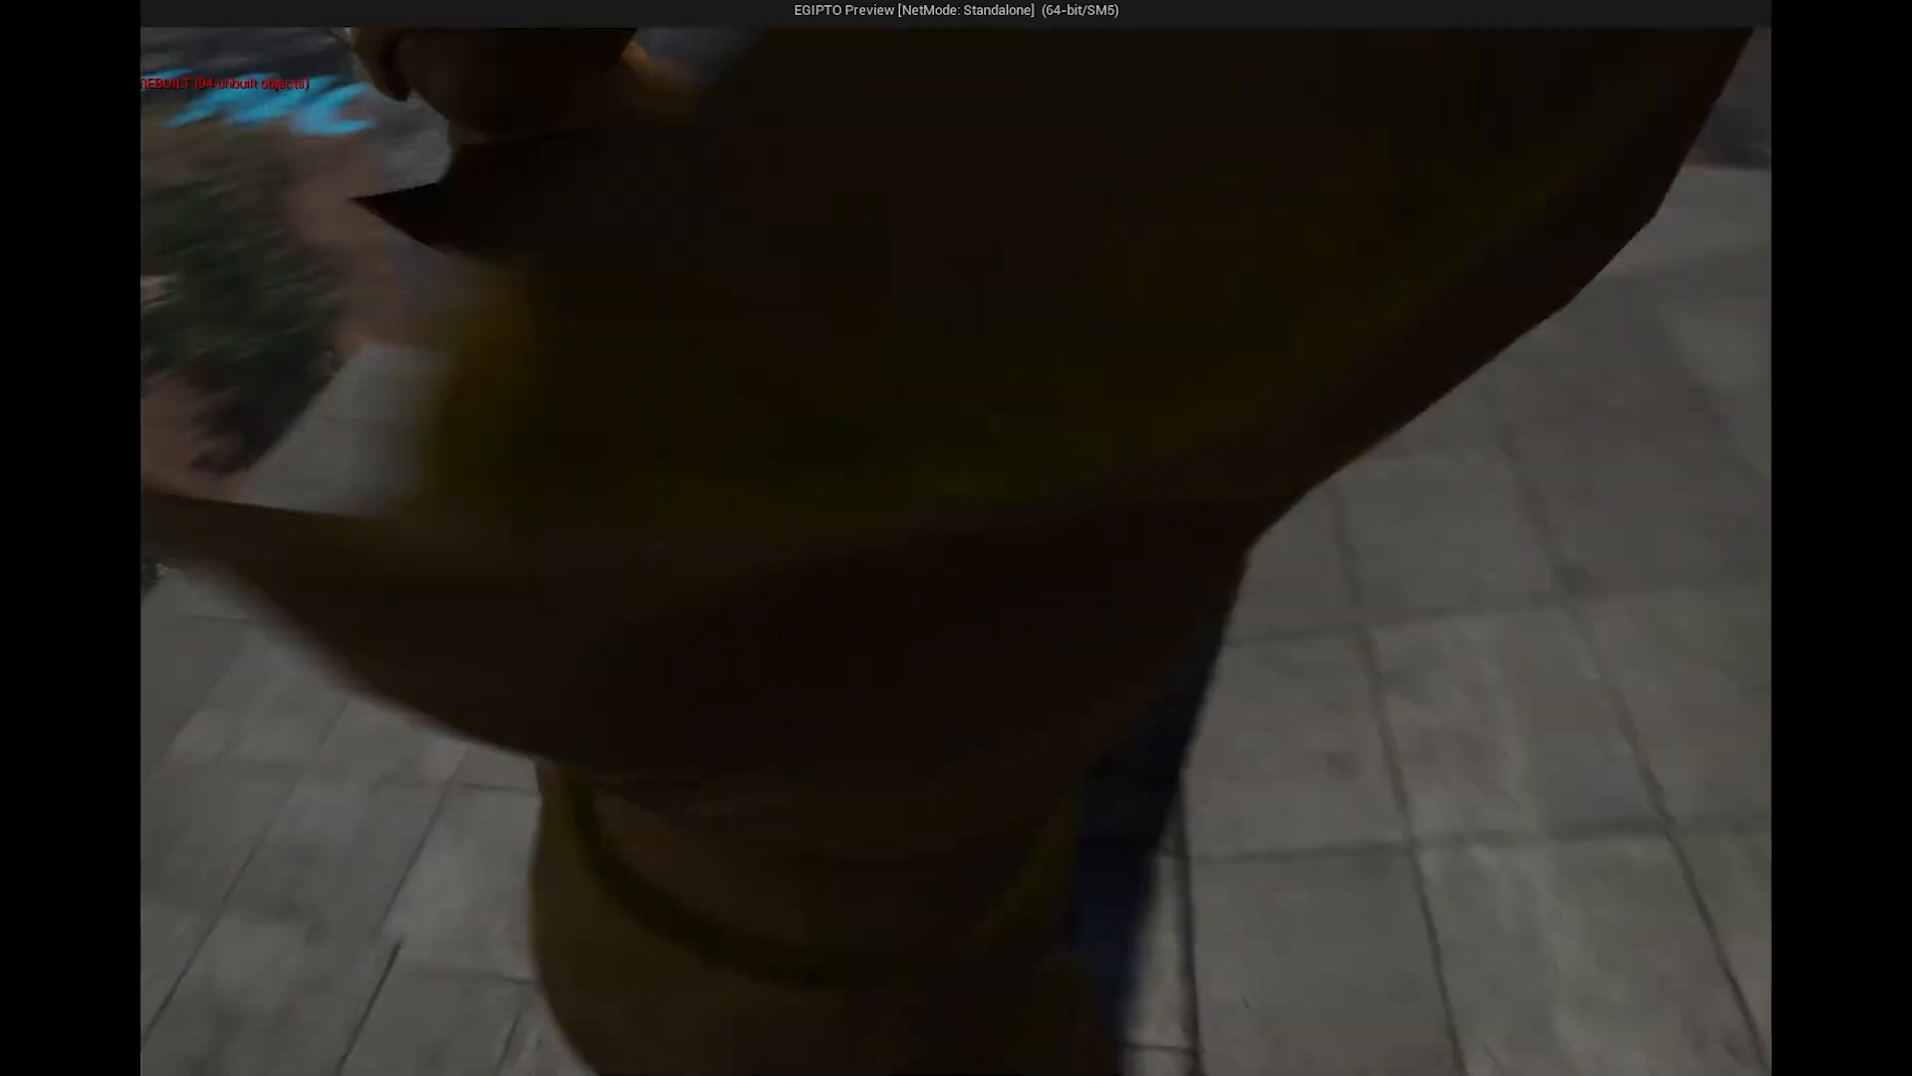
key("w")
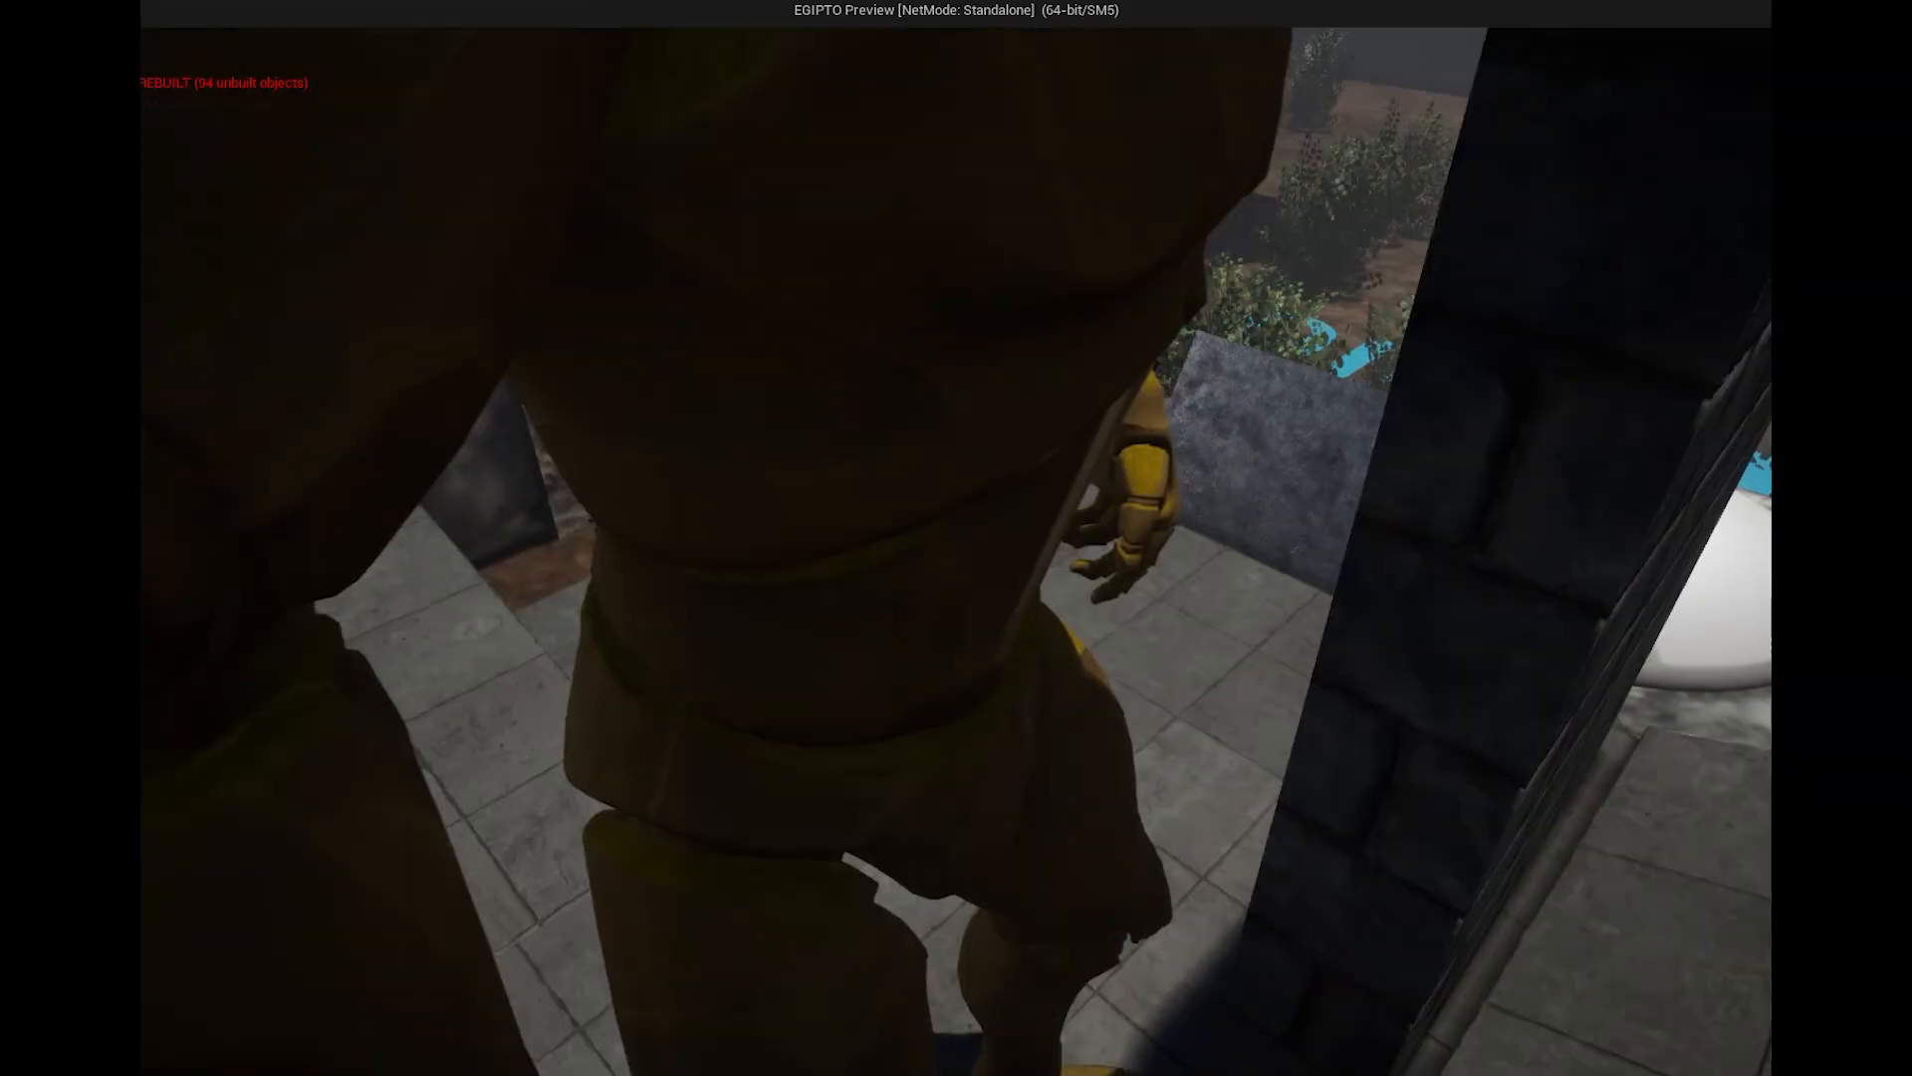
key("w")
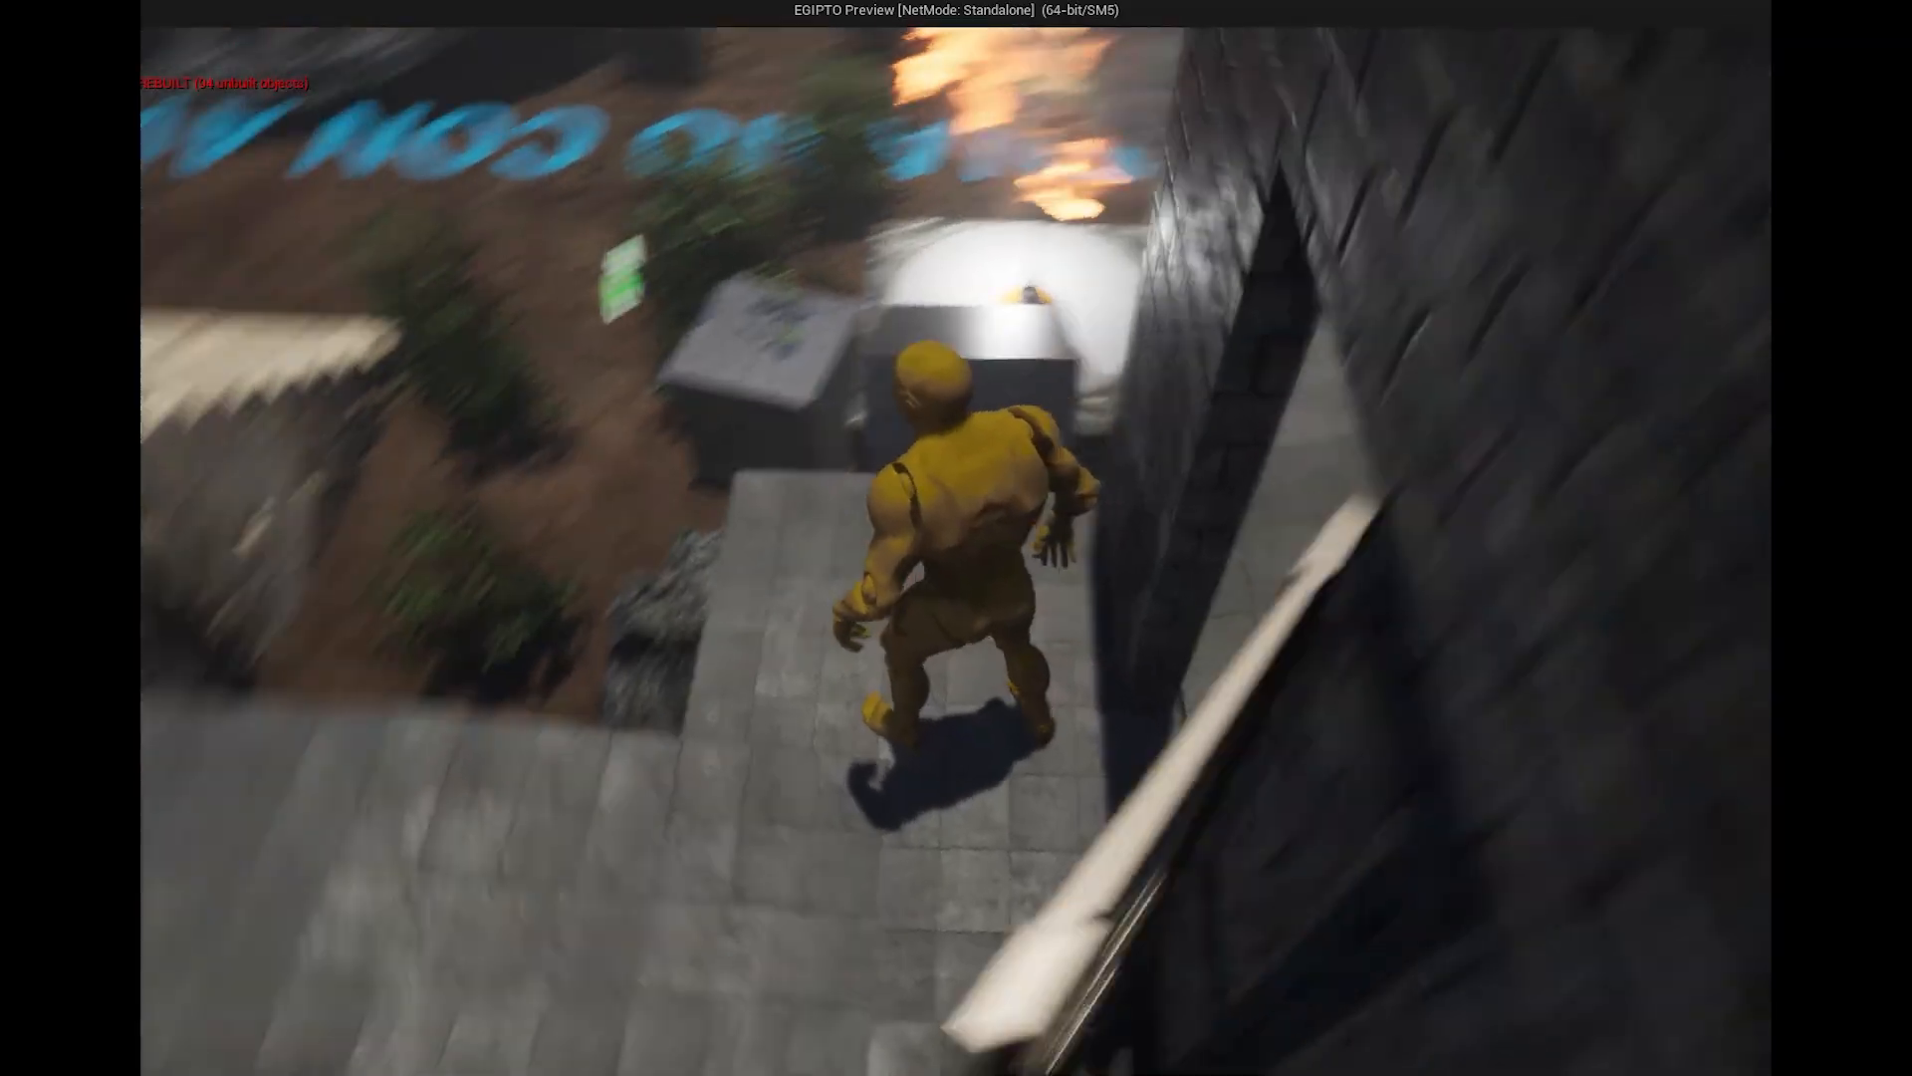
key("w")
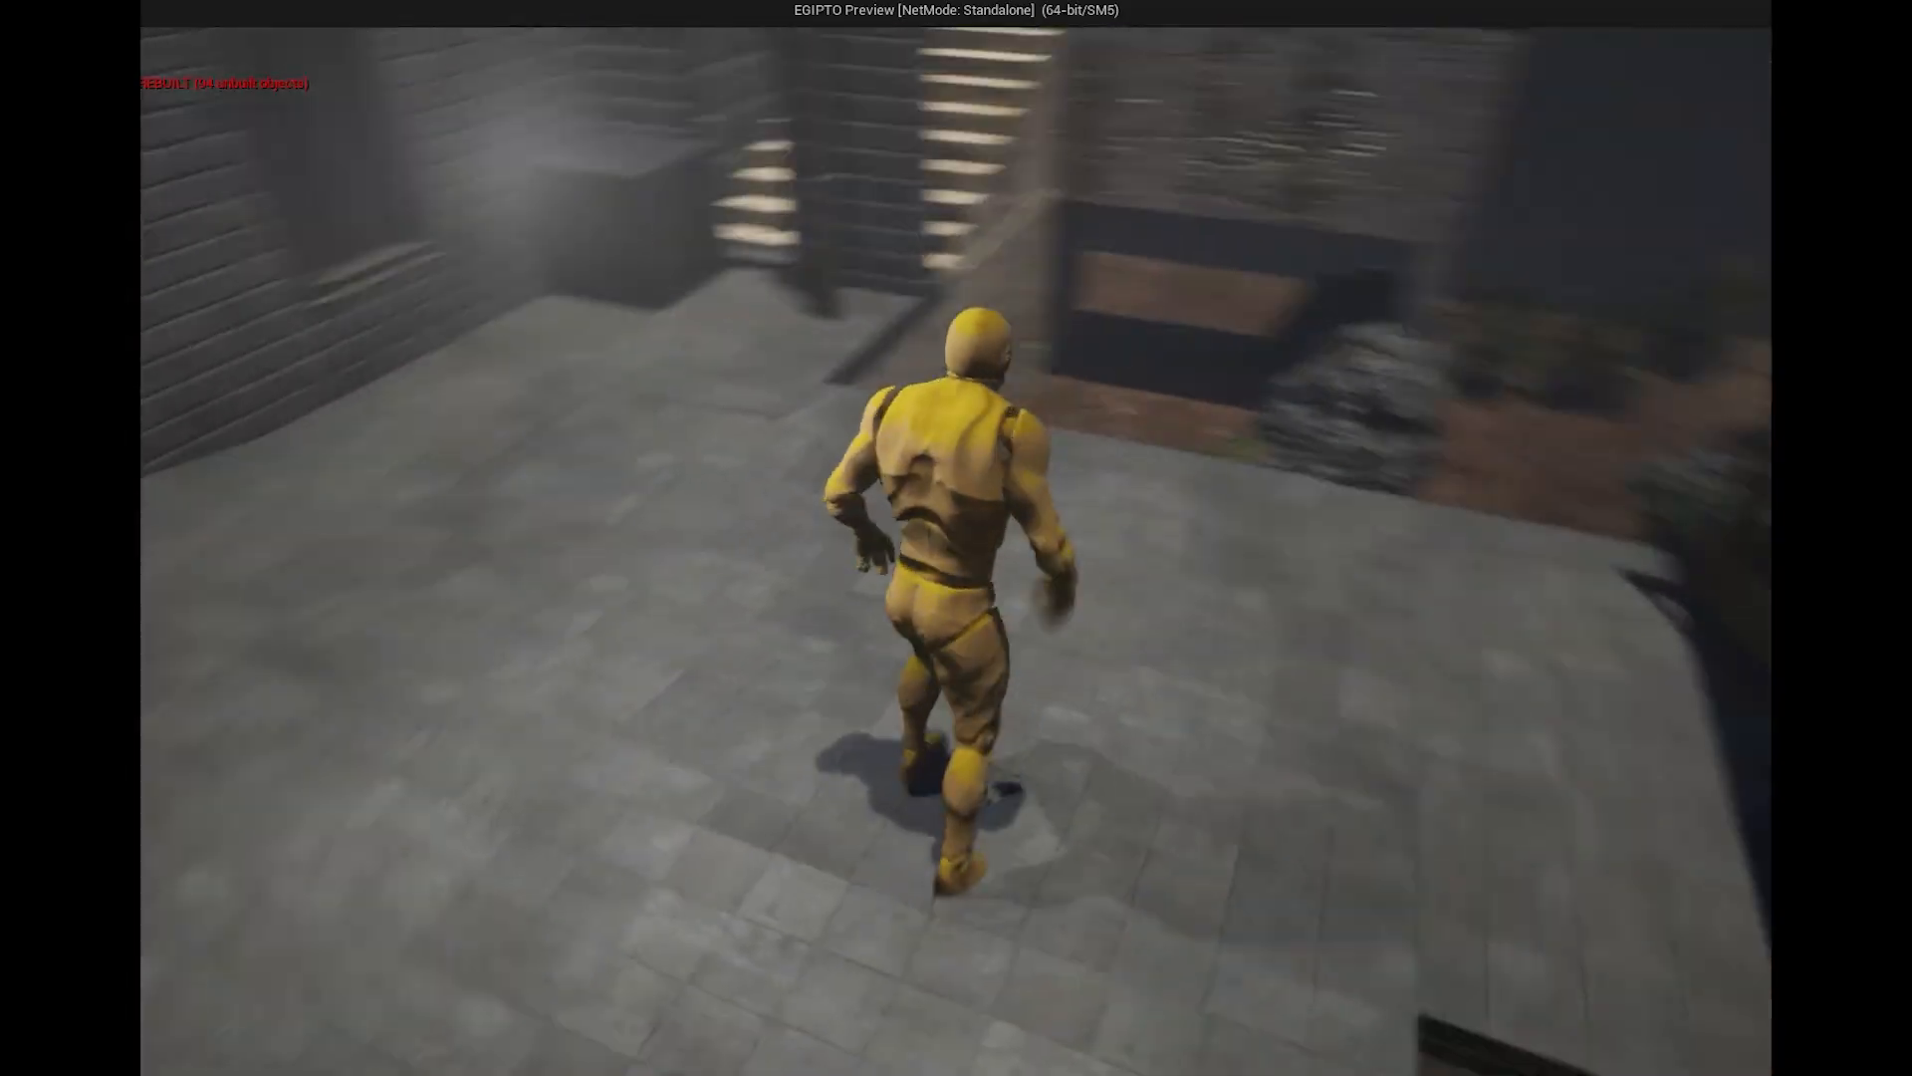
key("w")
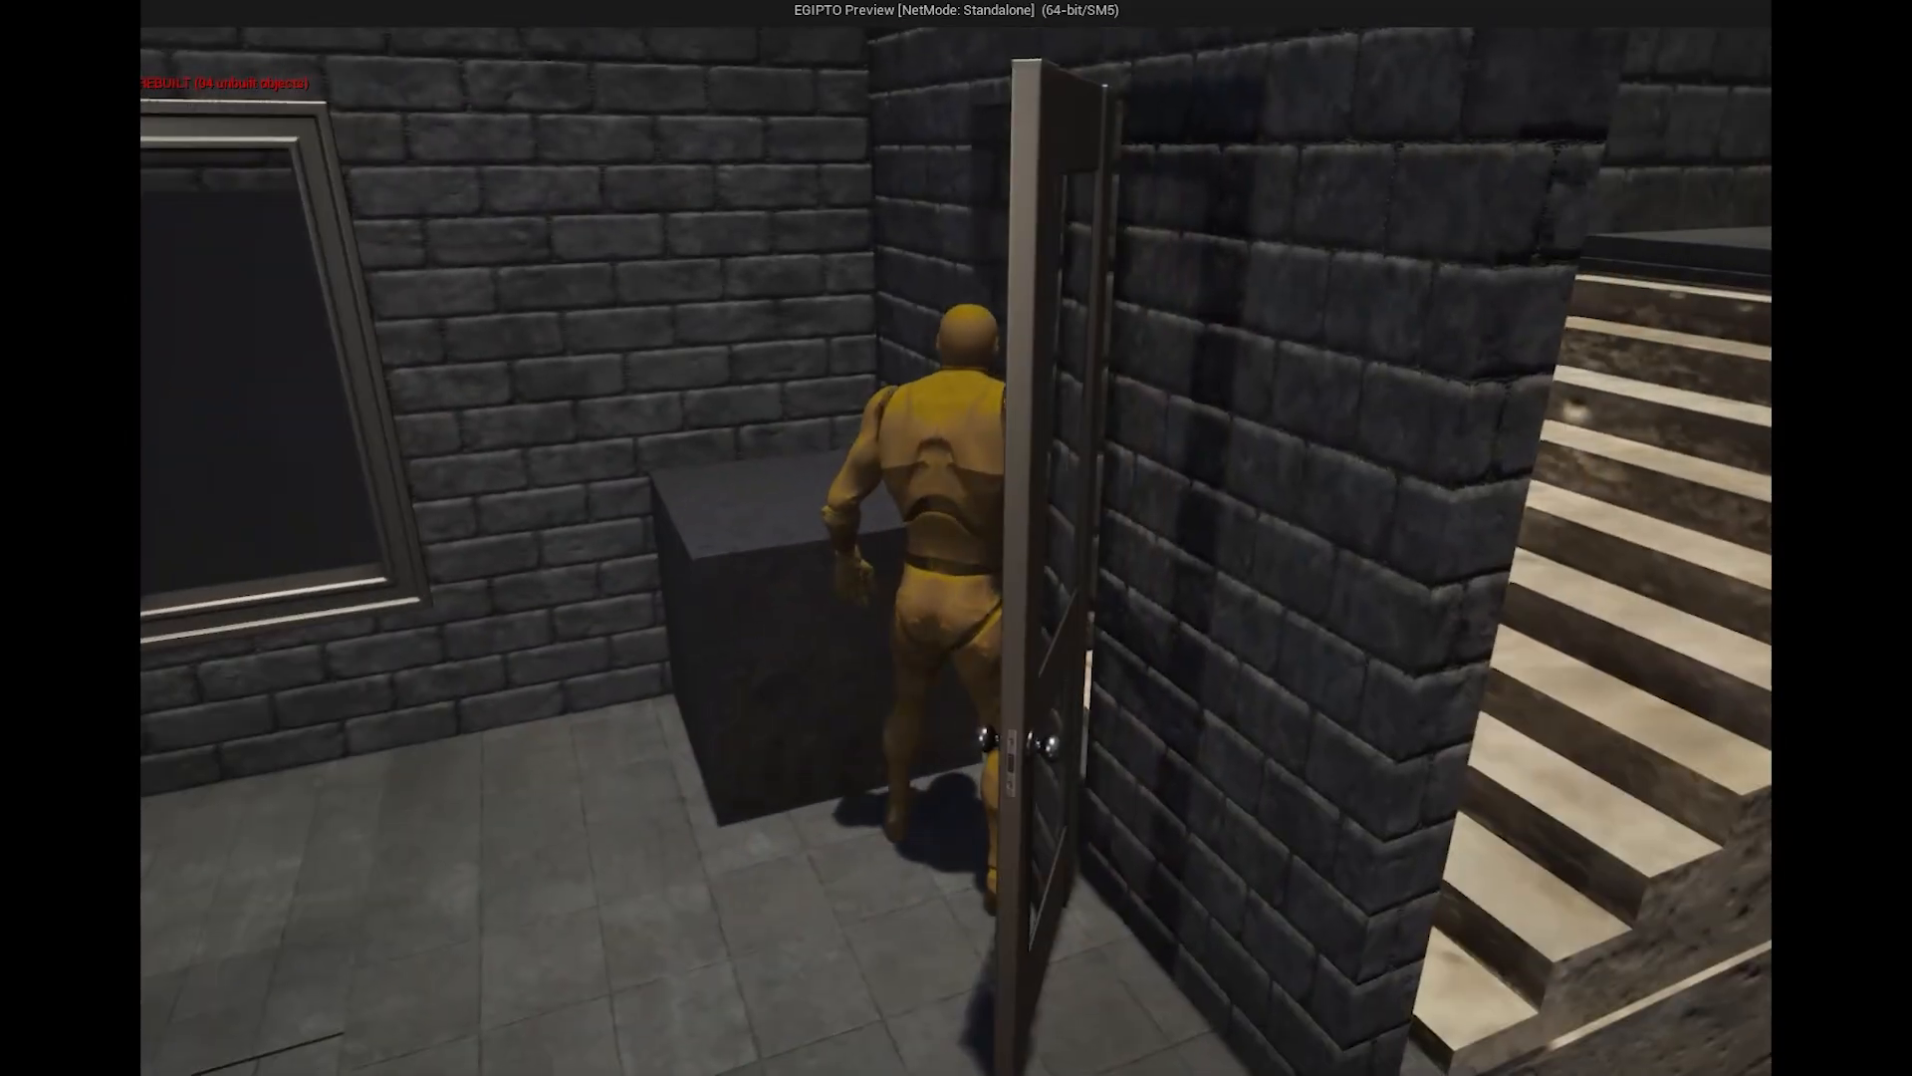
key("w")
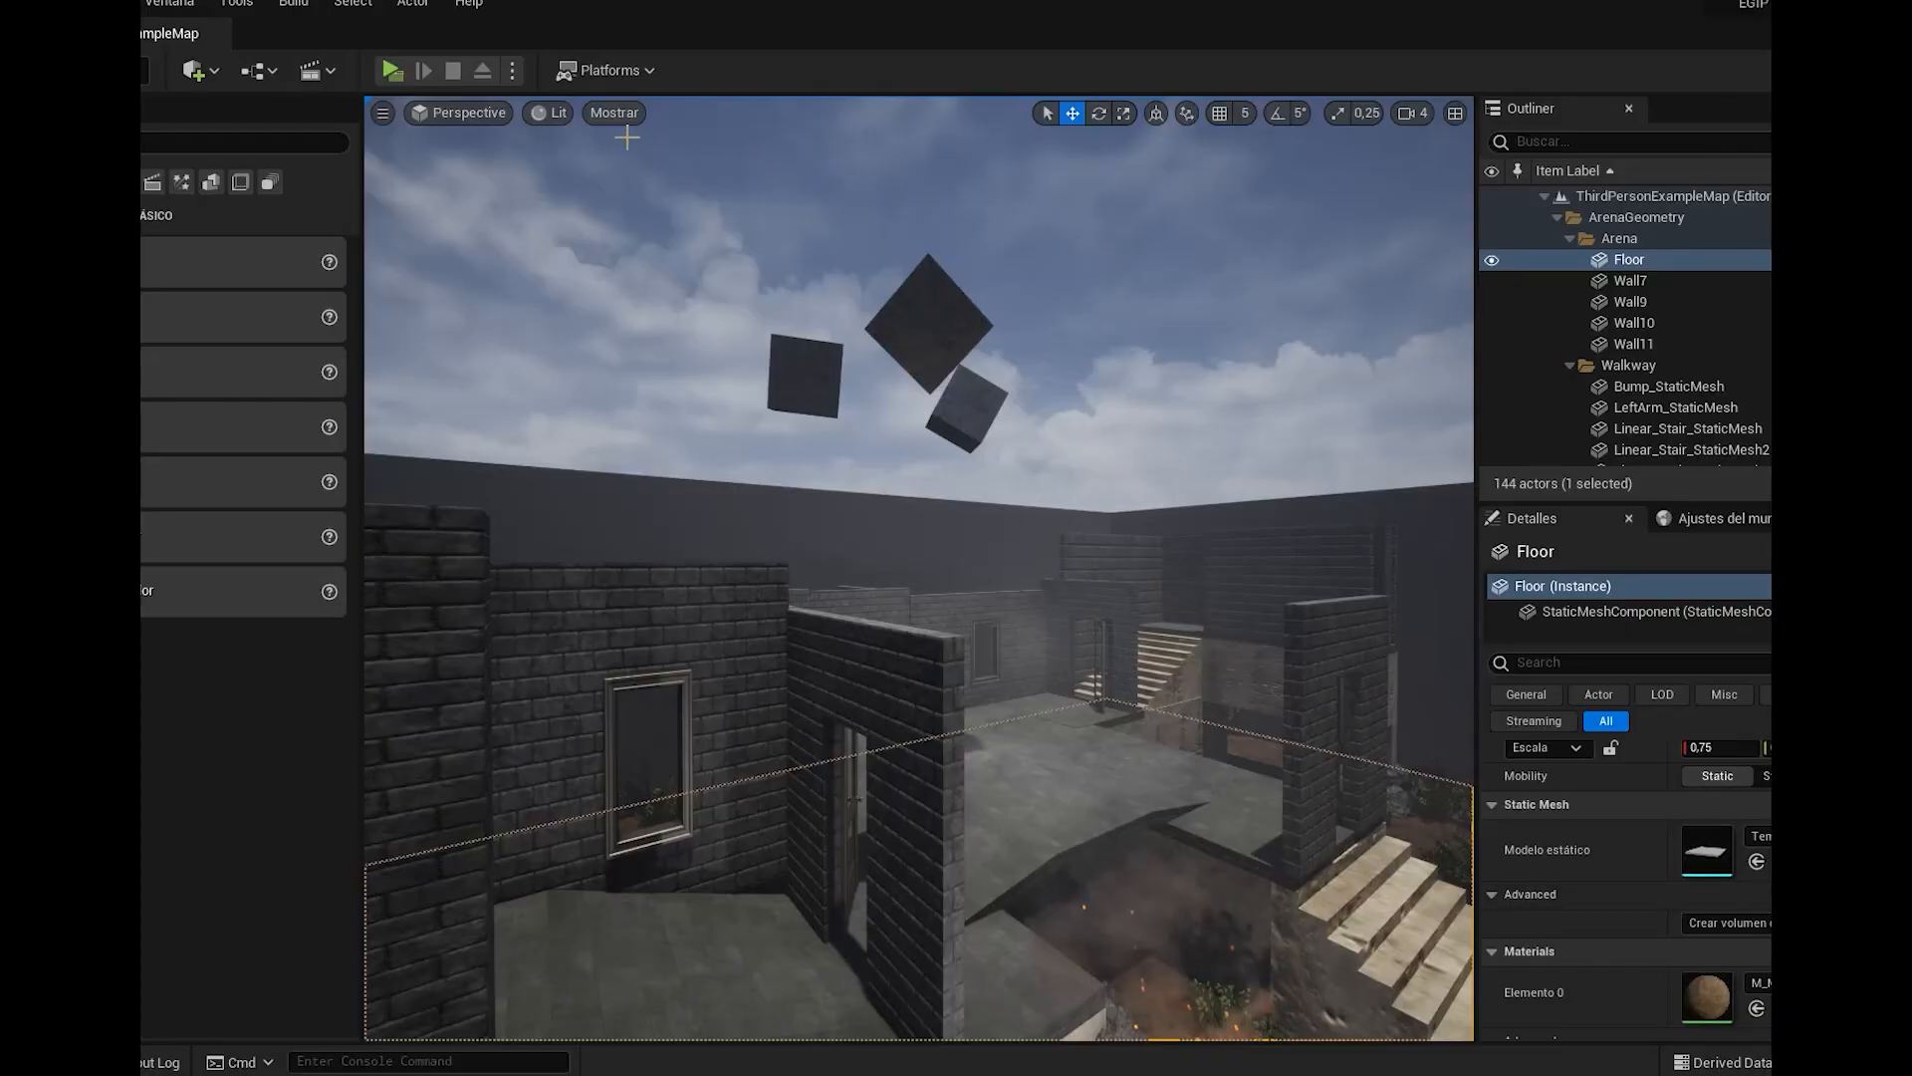
Package the project for Windows into the EMPAQUETADO folder, continuing despite the SDK warning
left_click(620, 68)
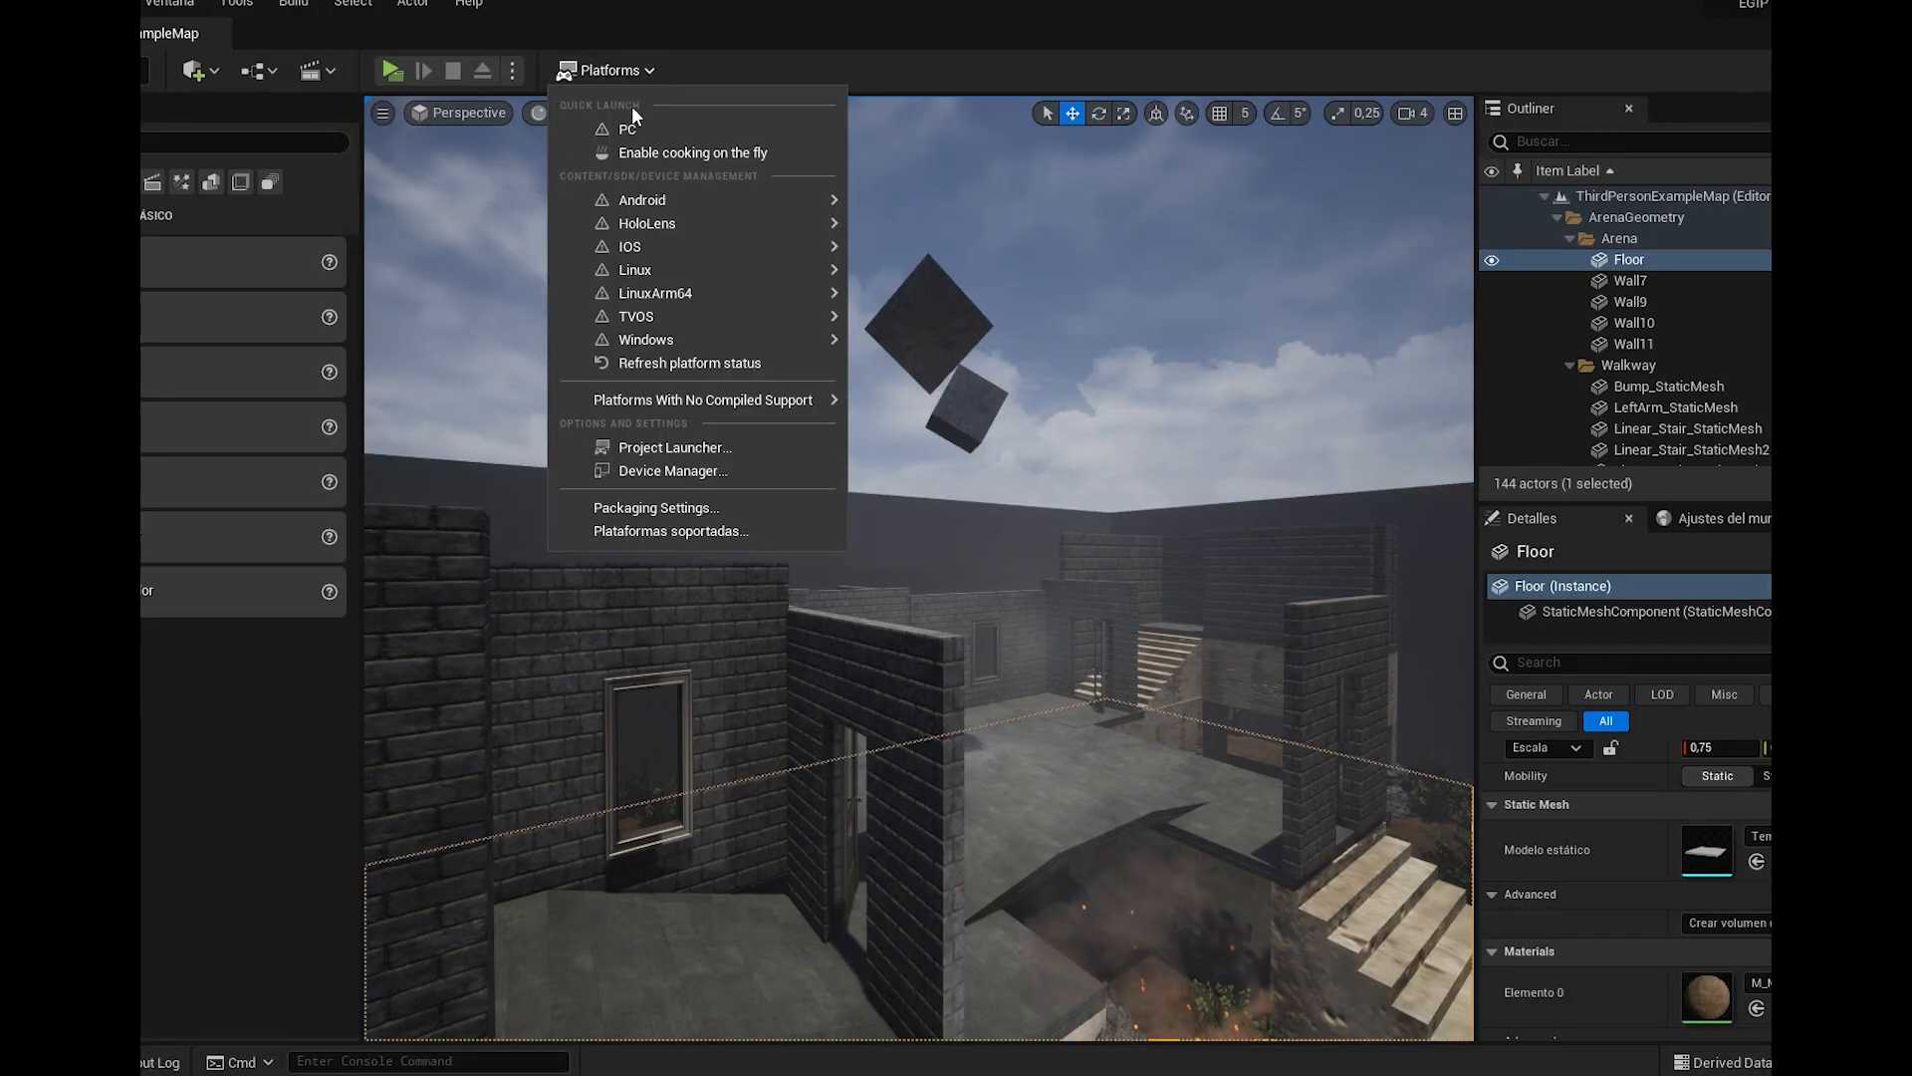
mouse_move(733, 343)
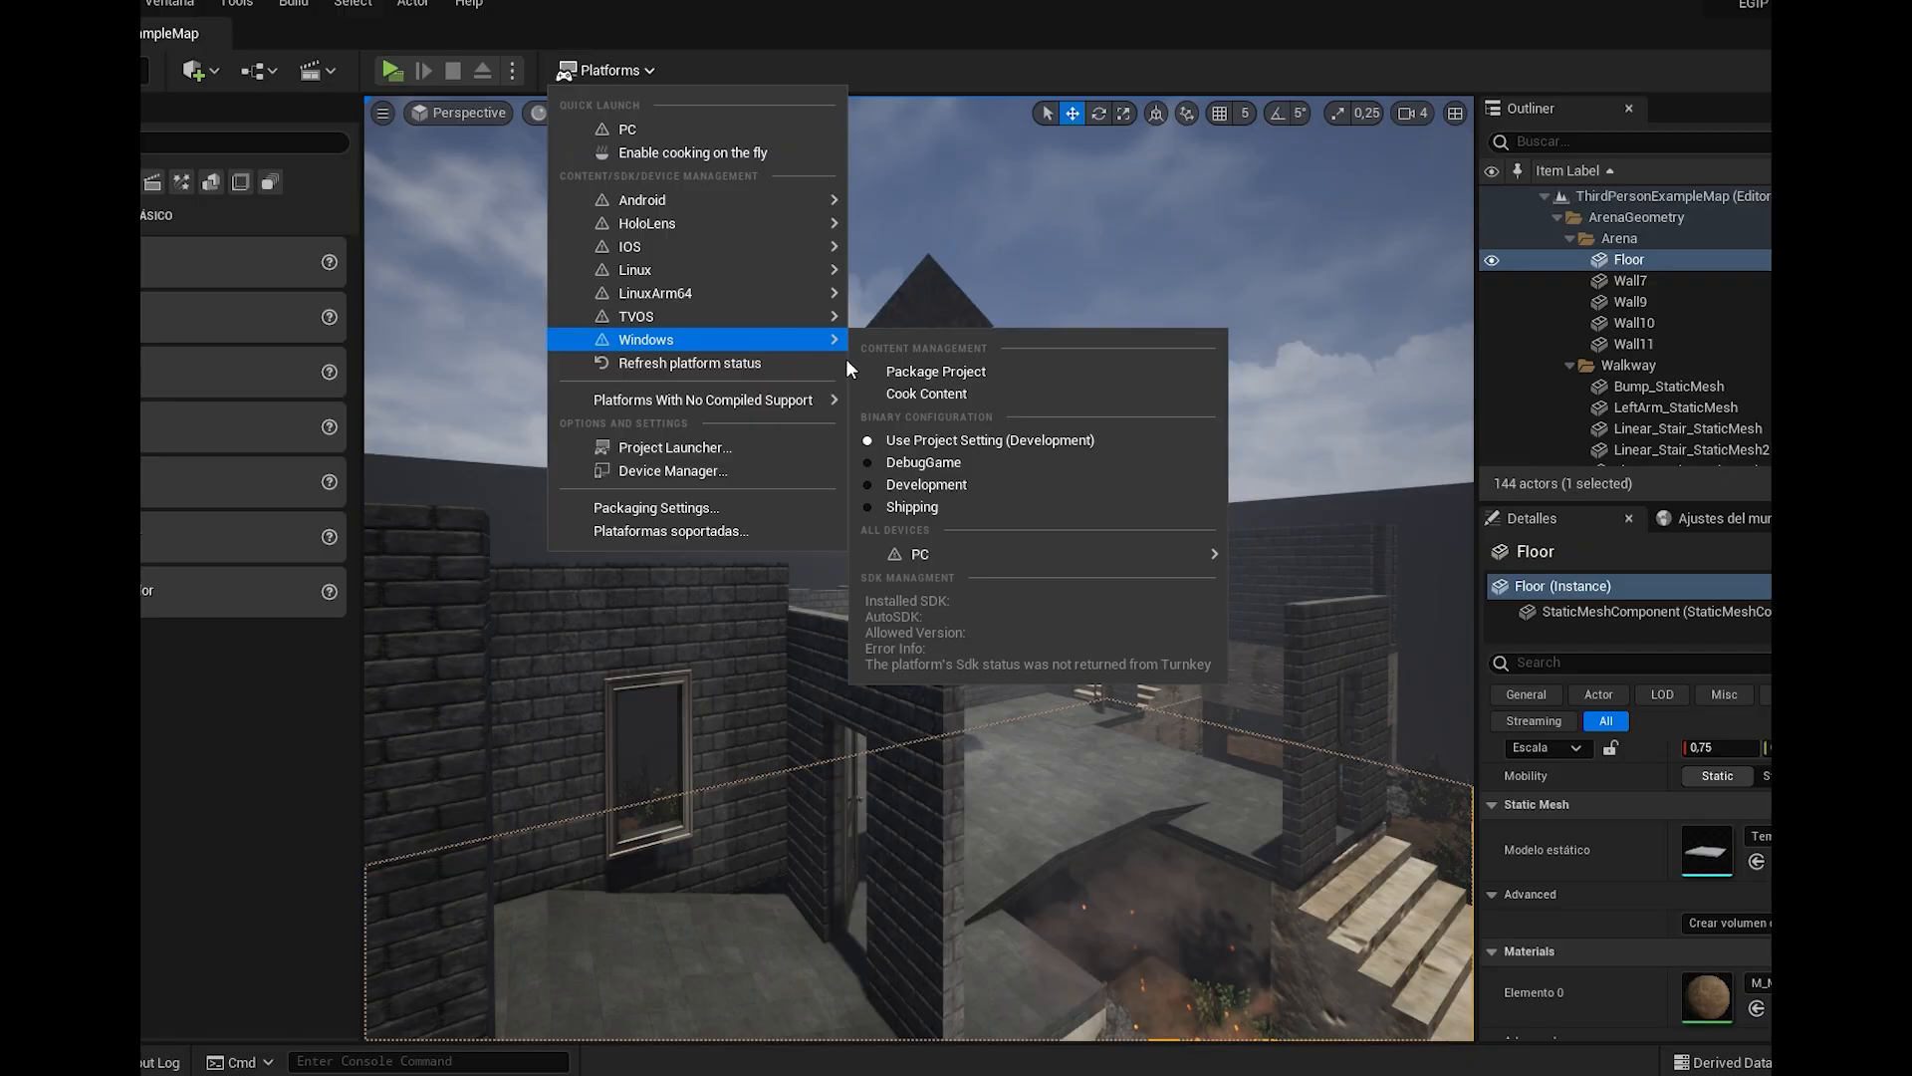
left_click(936, 372)
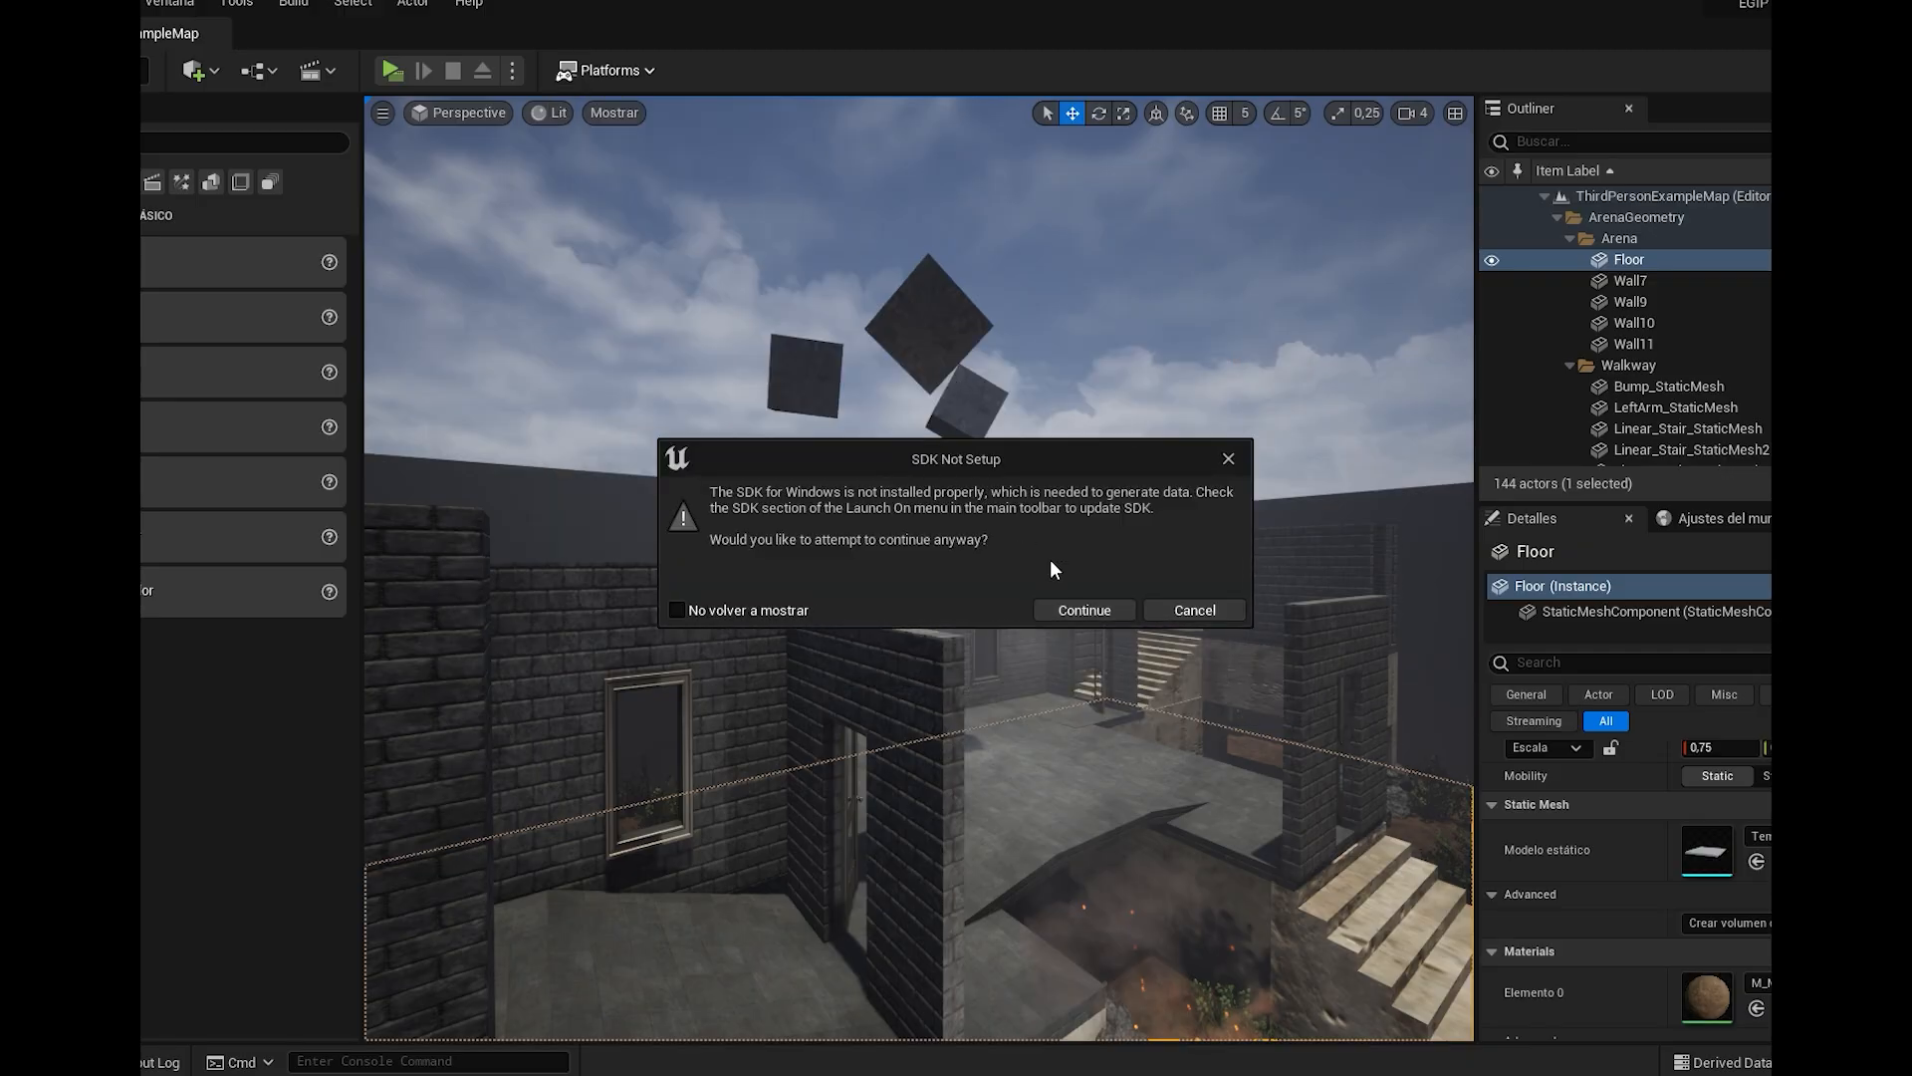
left_click(1095, 610)
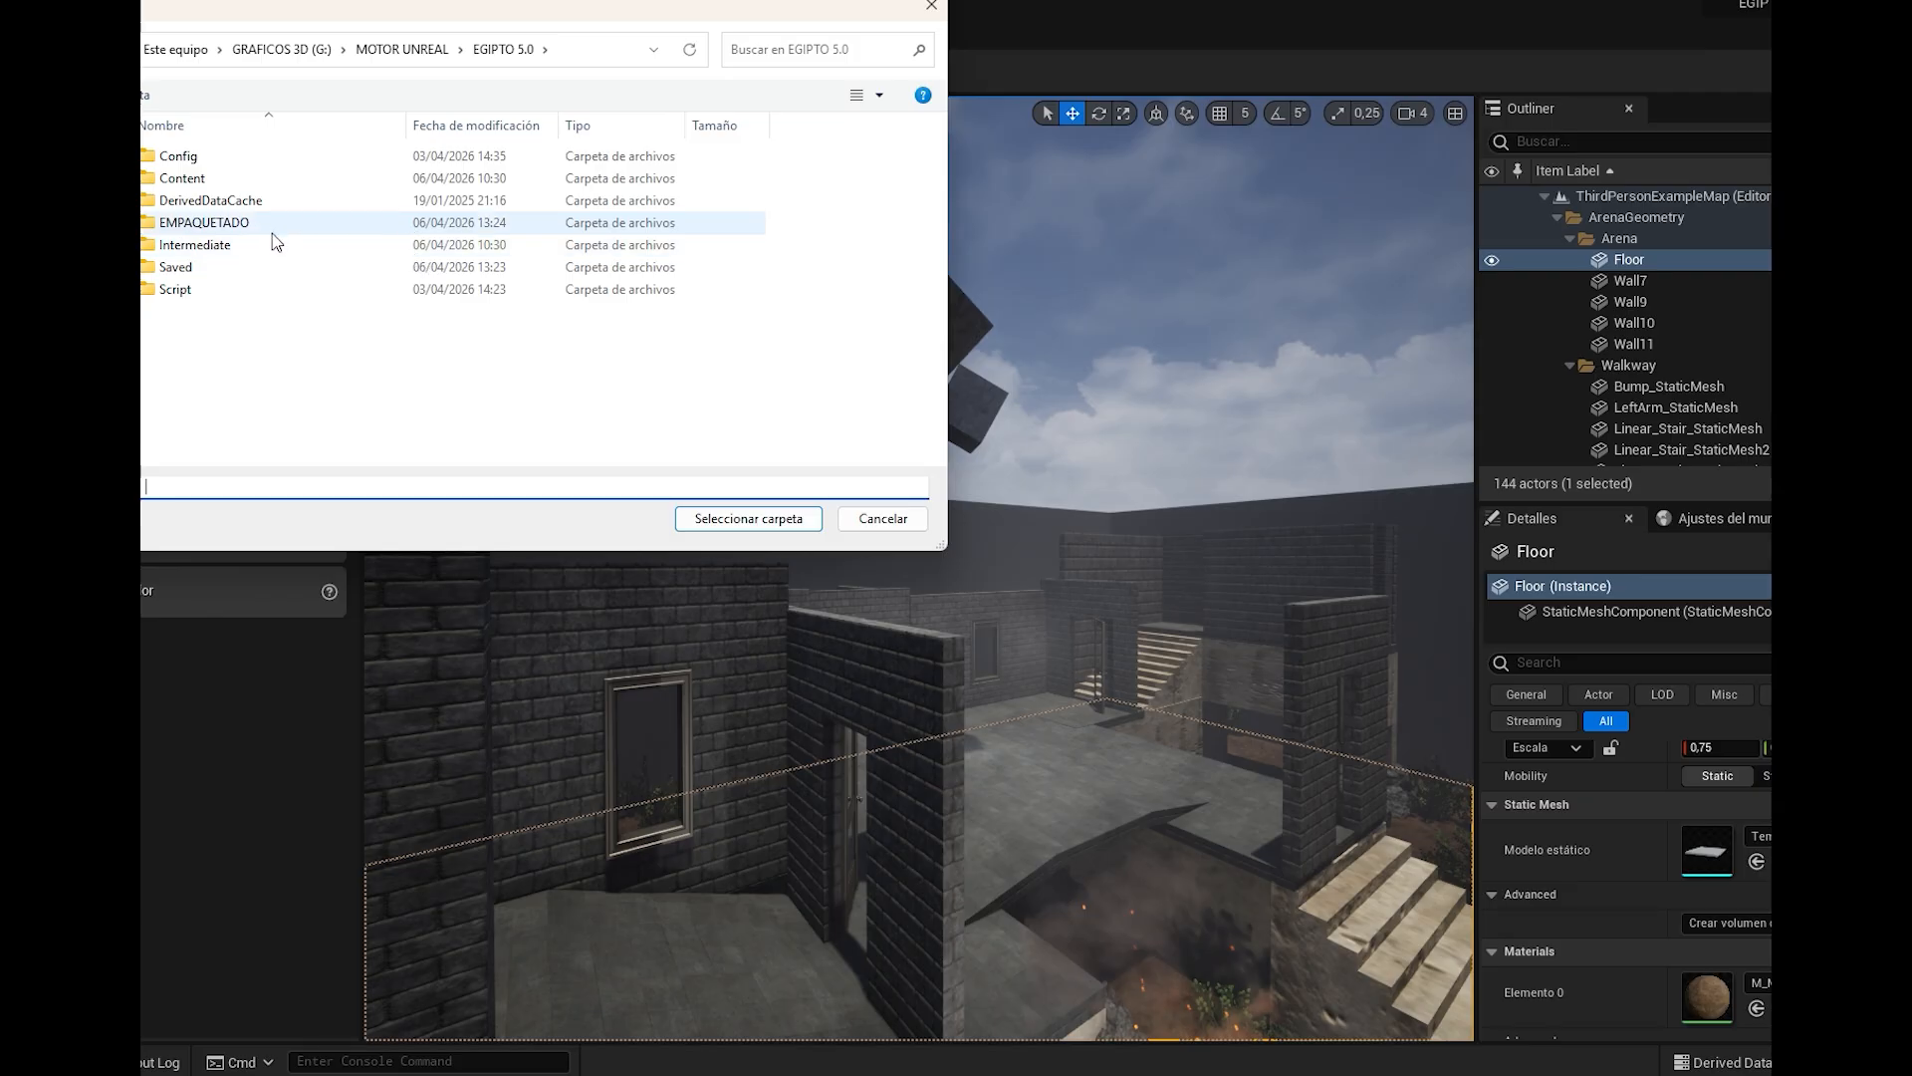
double_click(267, 231)
left_click(749, 519)
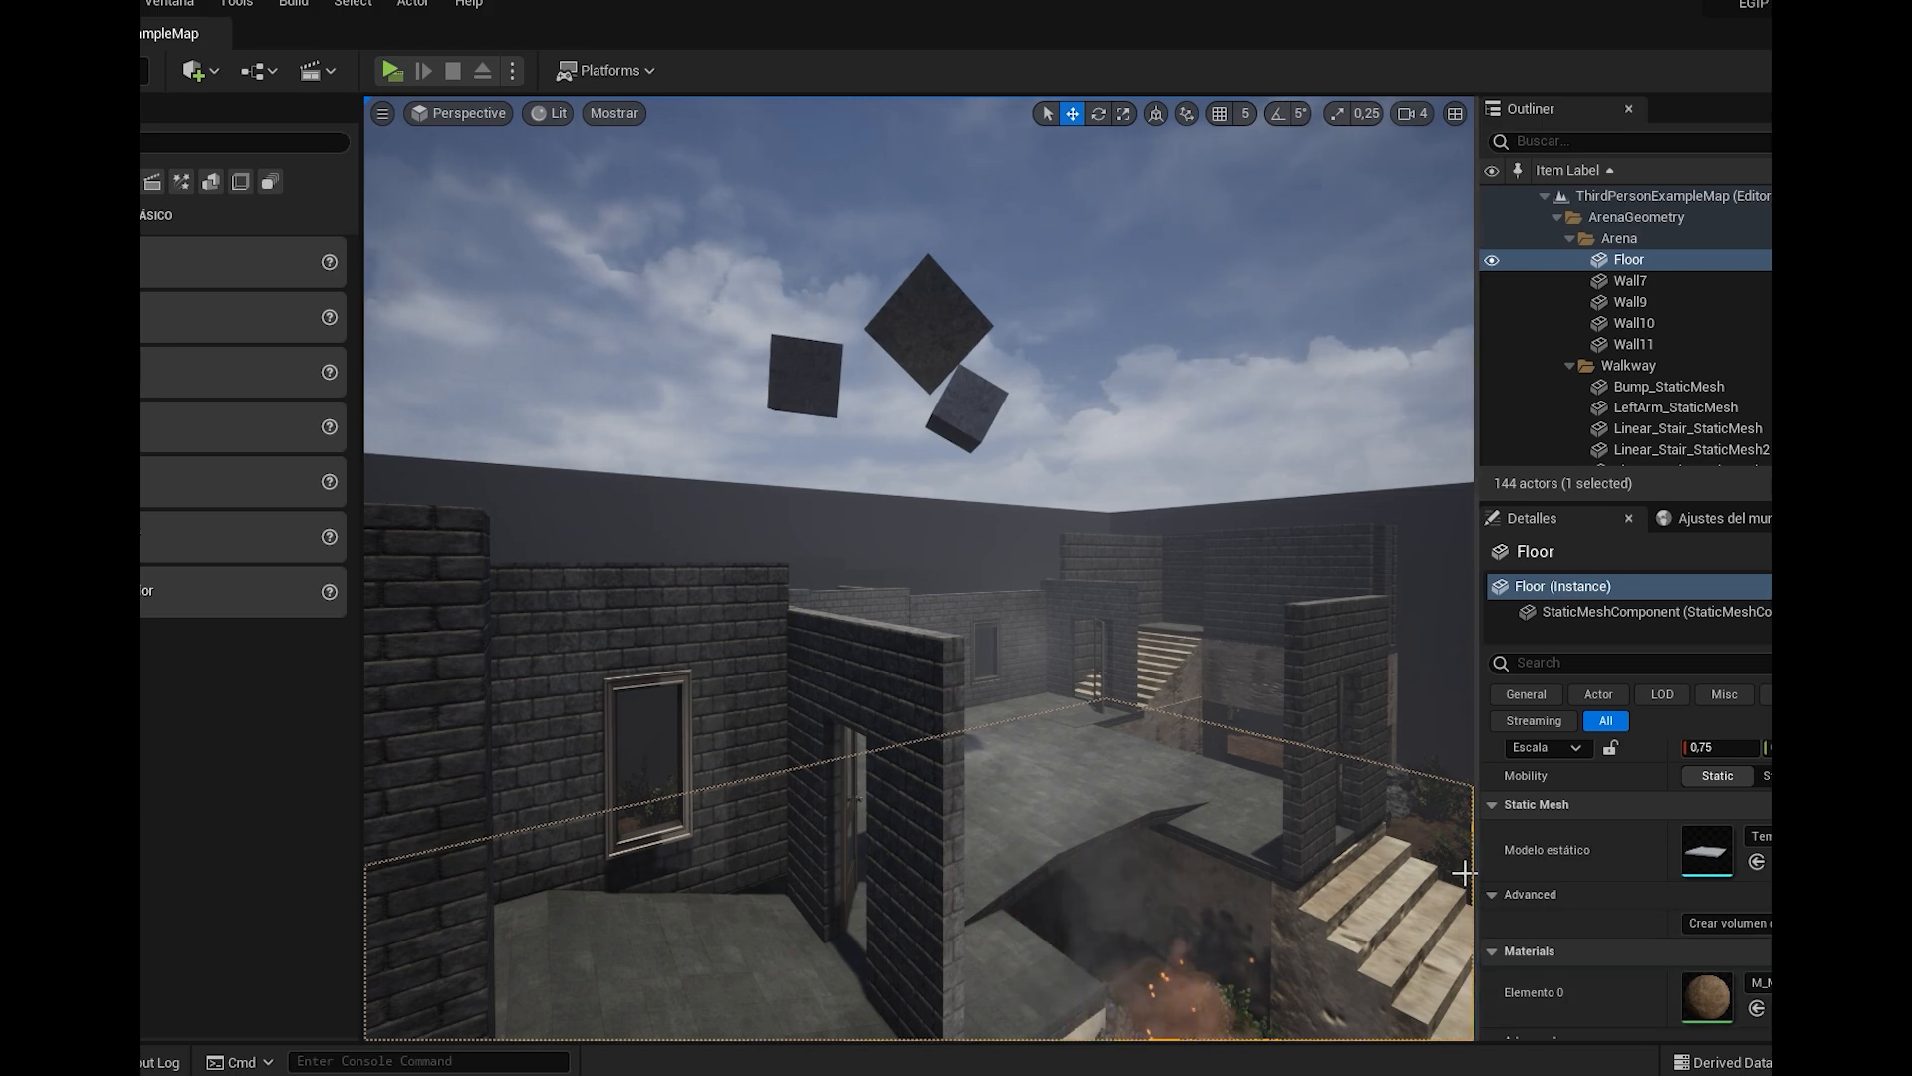
mouse_move(936, 1075)
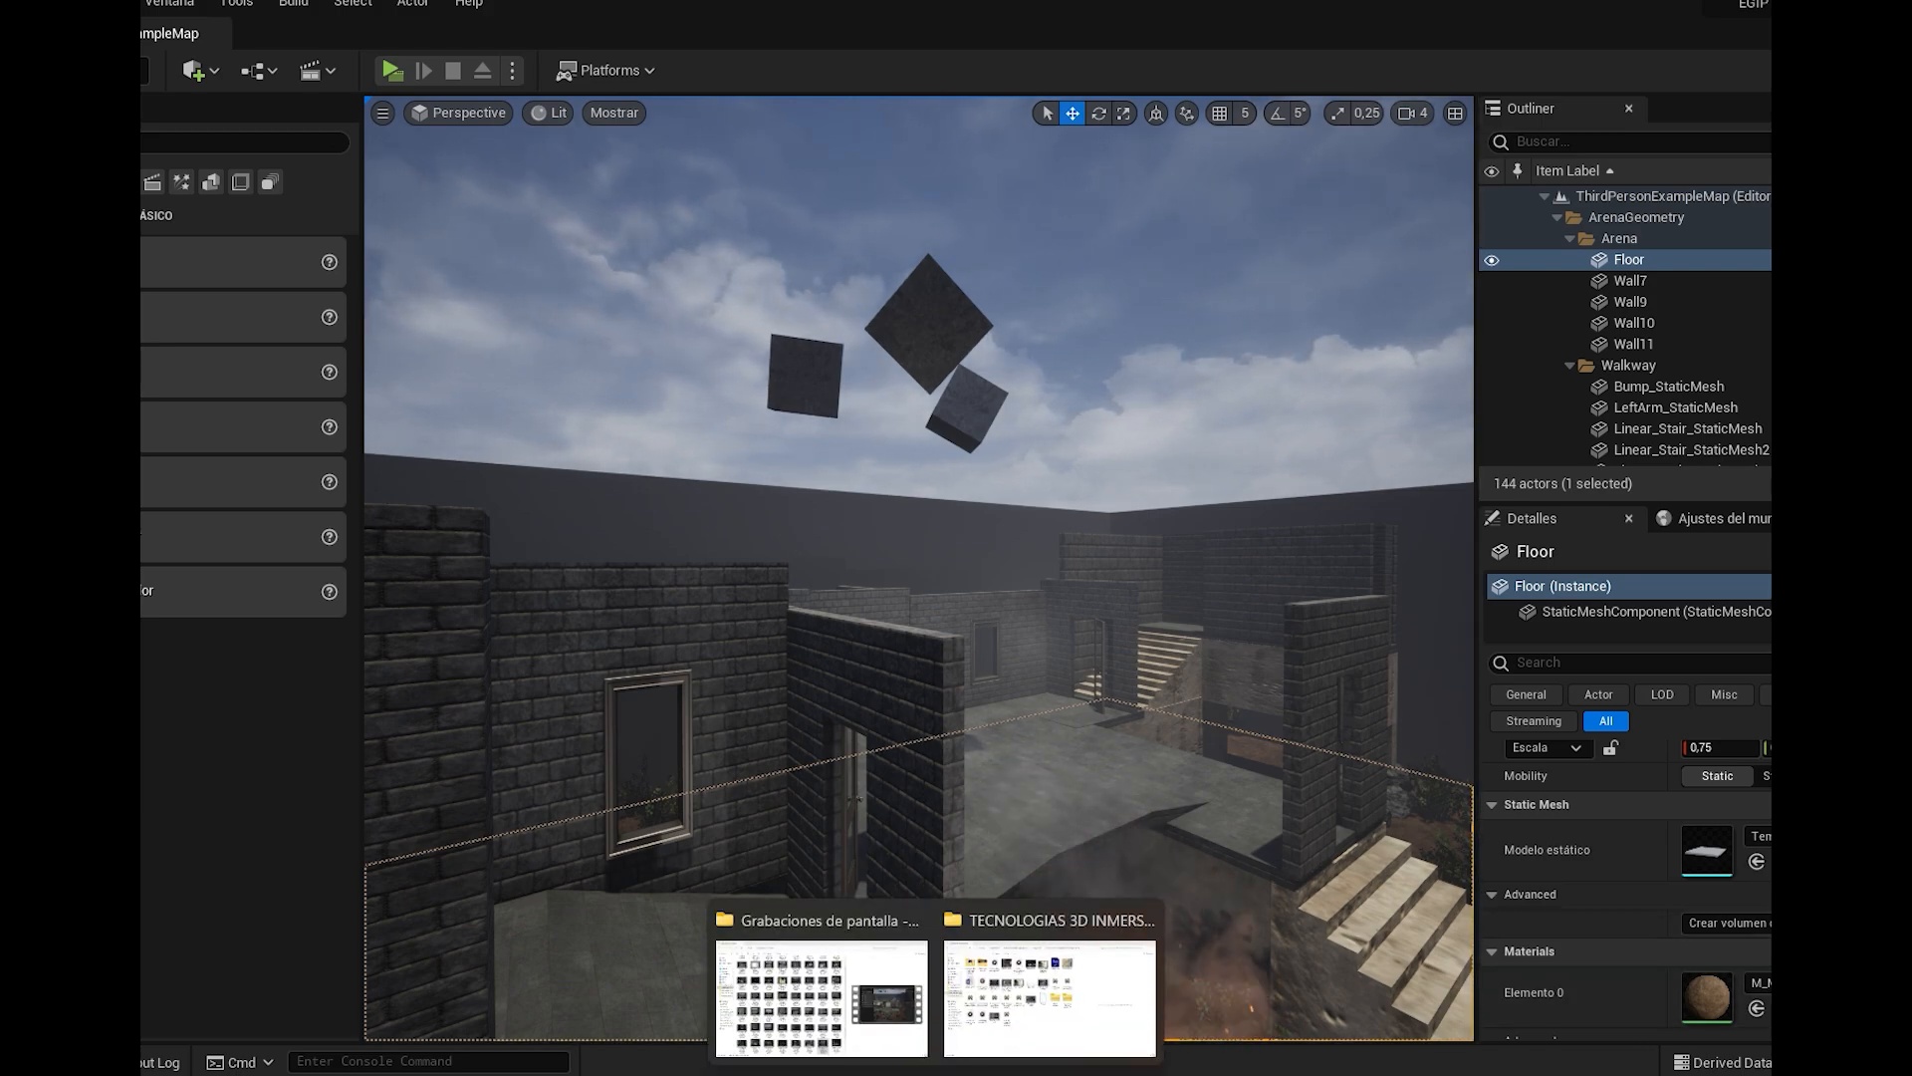
left_click(1121, 794)
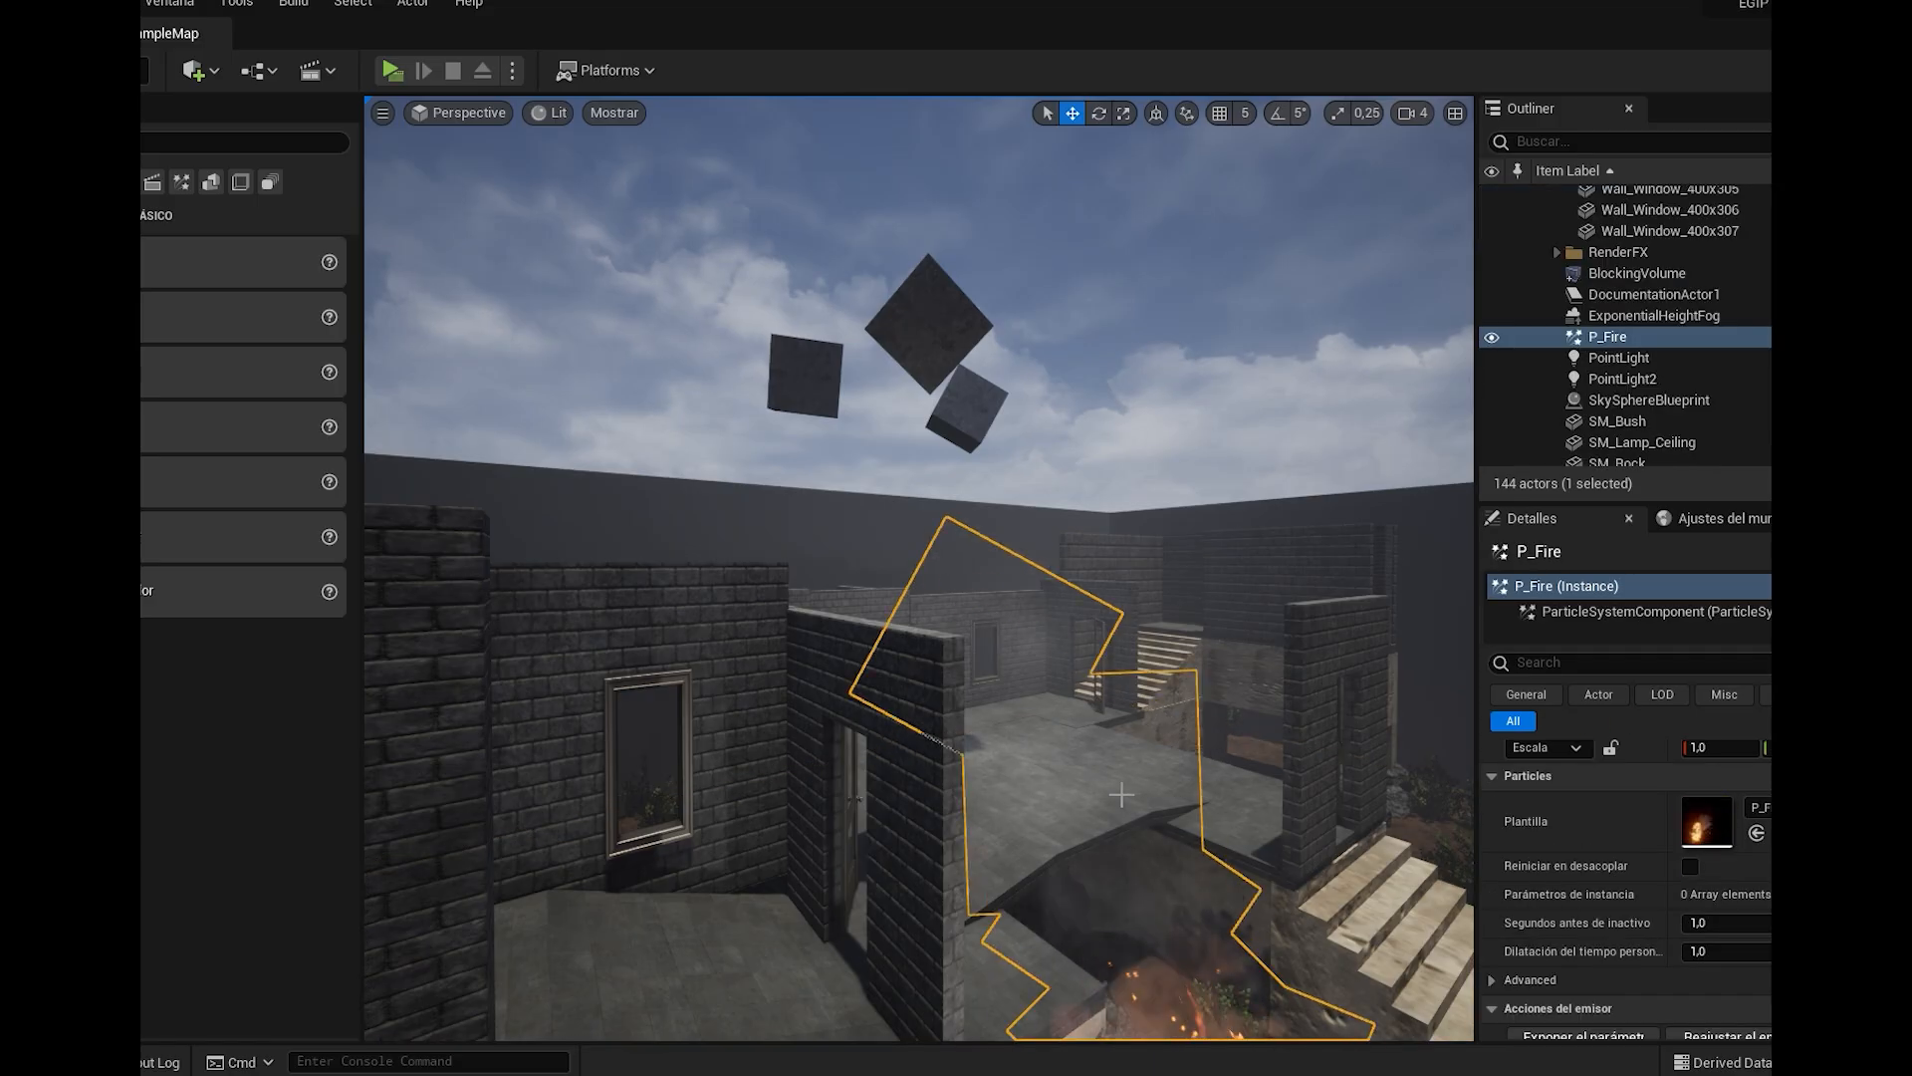
scroll(1398, 790, "down", 4)
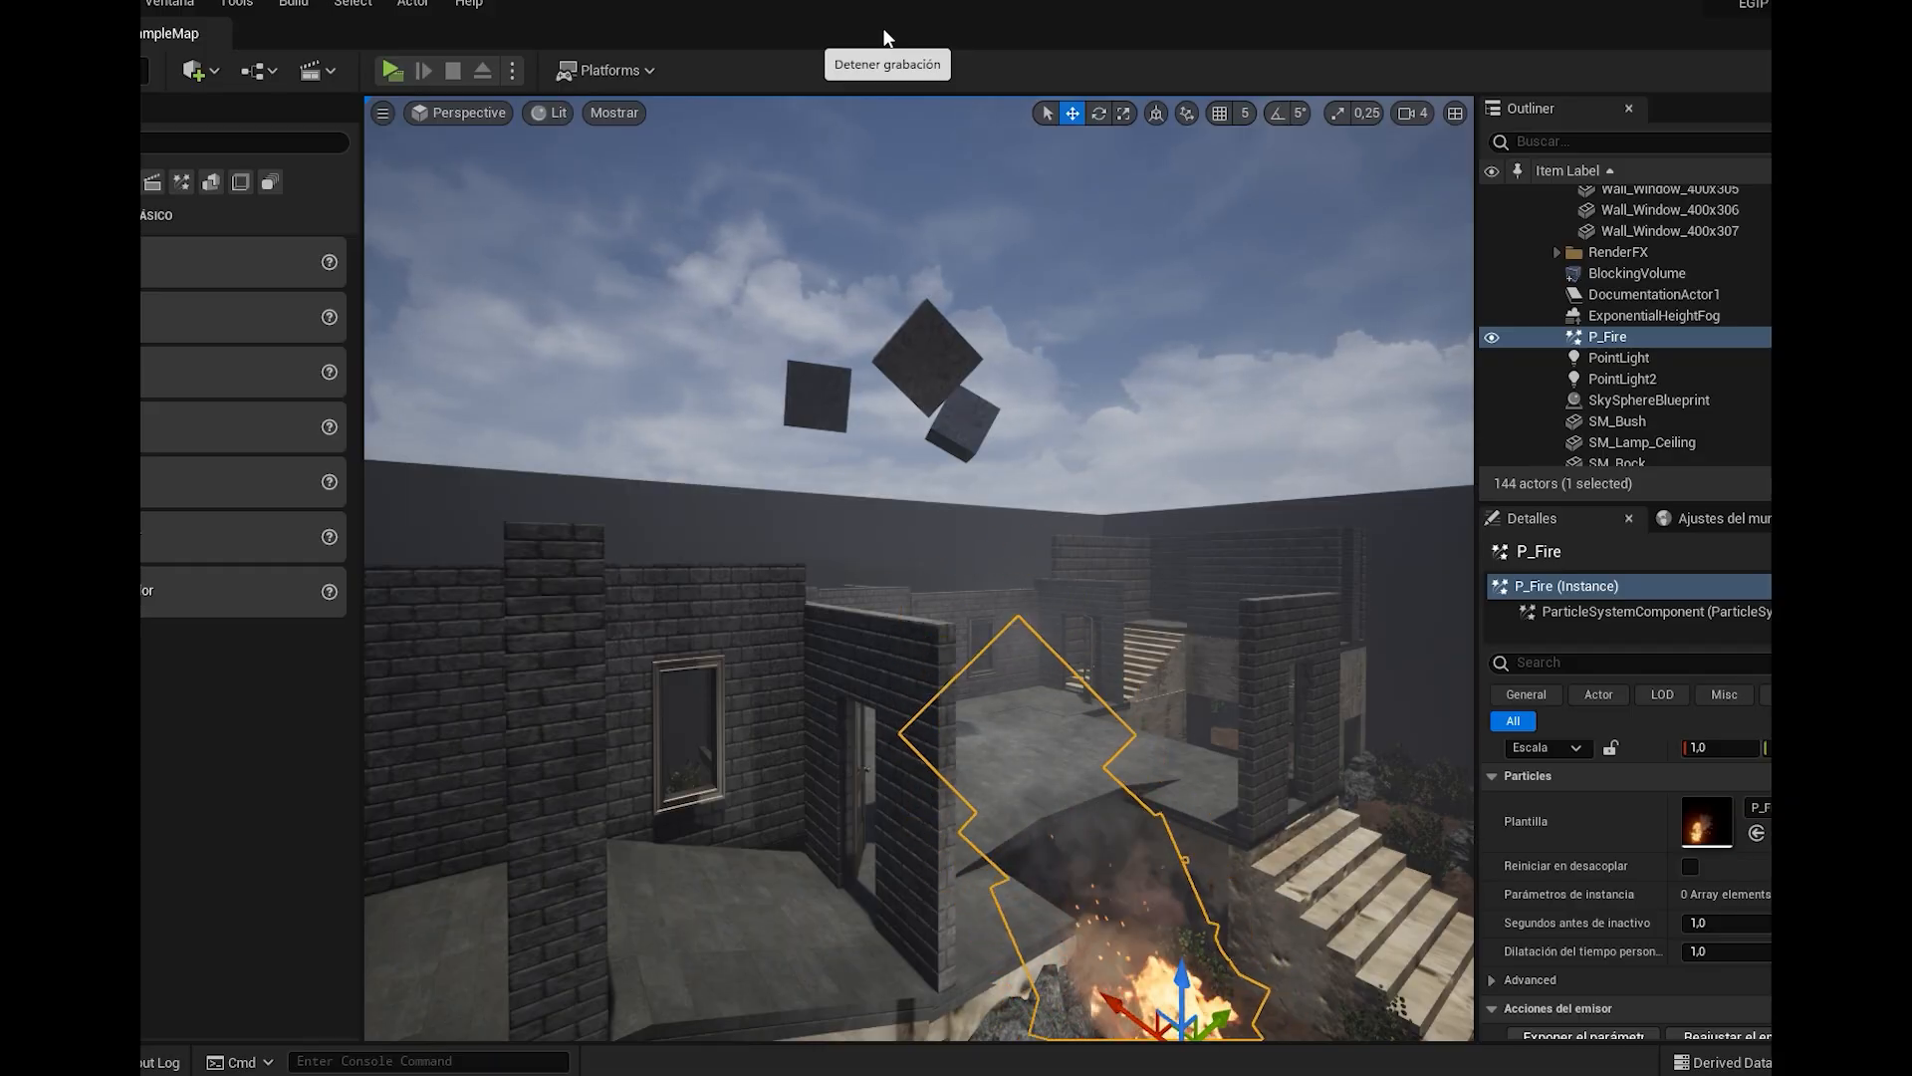
Start the Windows packaging again, accepting the SDK warning and keeping EMPAQUETADO as the output folder
left_click(627, 61)
mouse_move(702, 340)
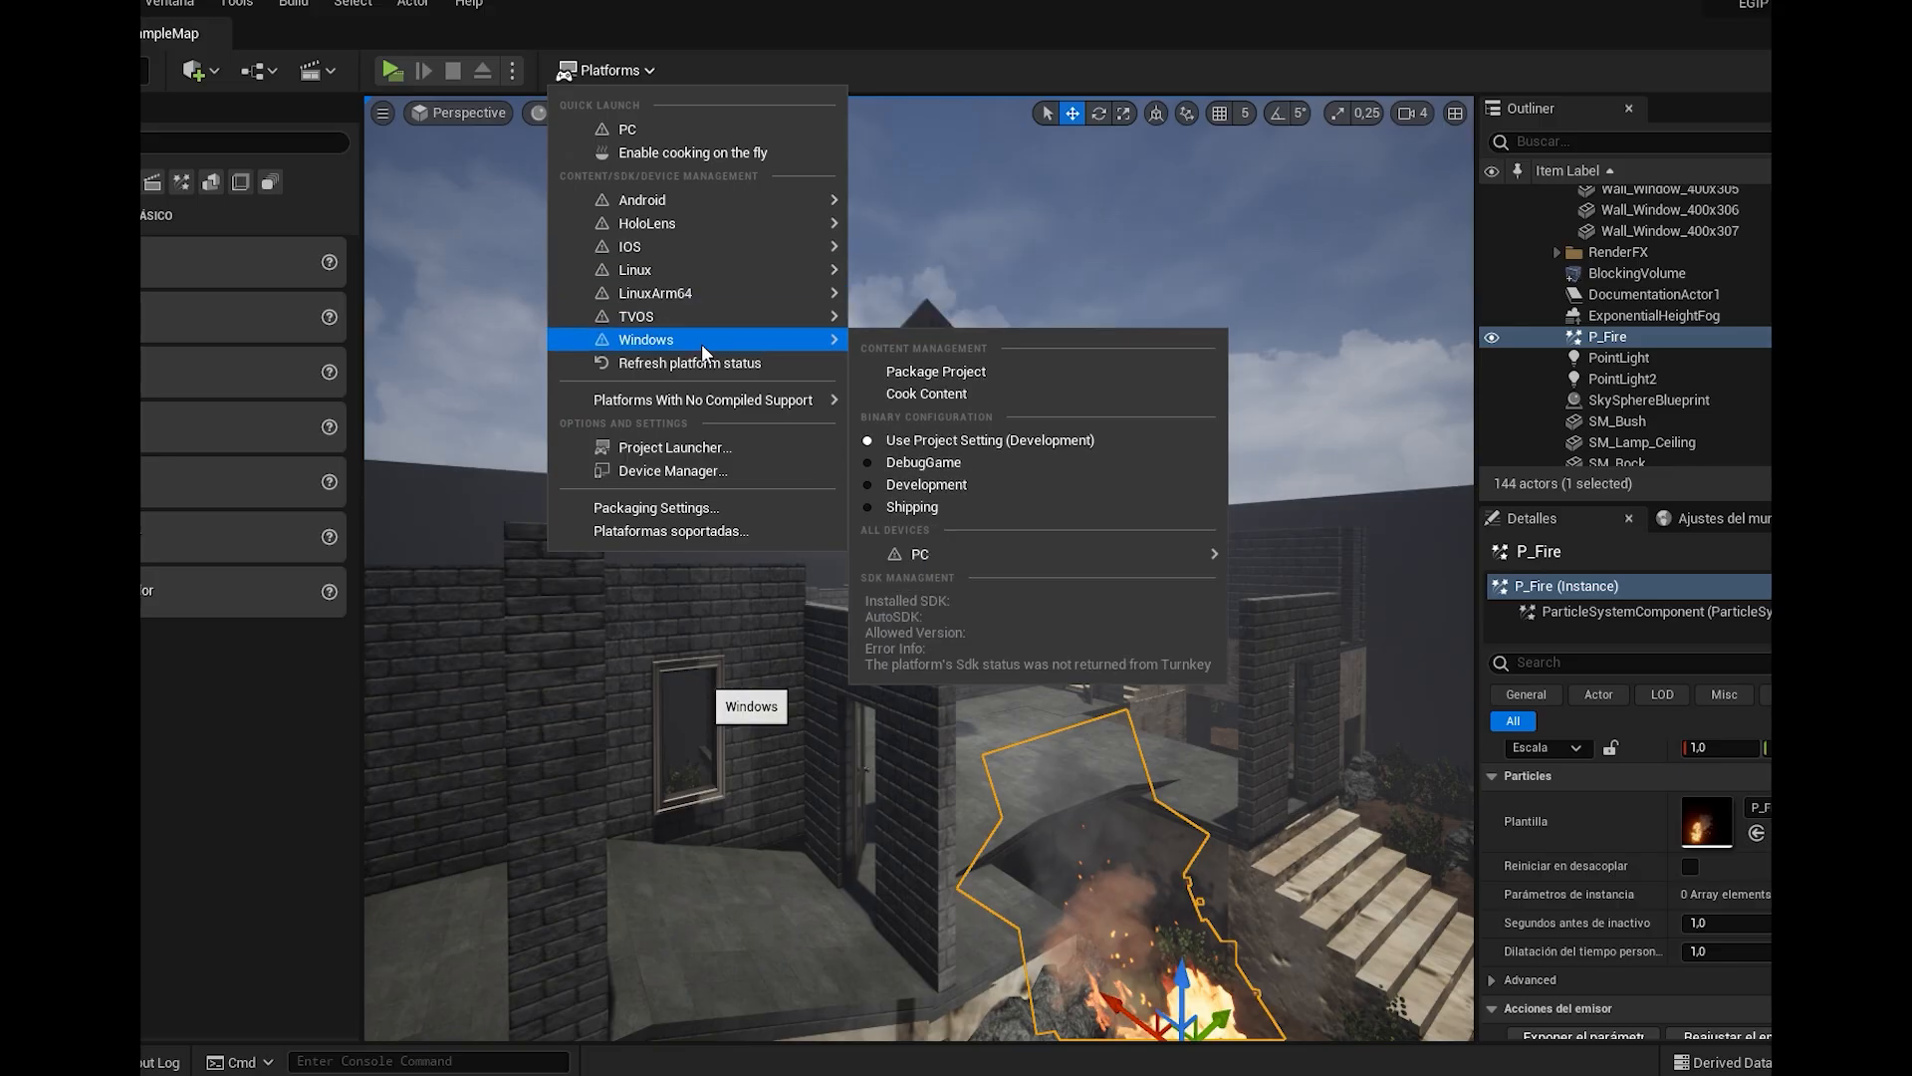
left_click(928, 368)
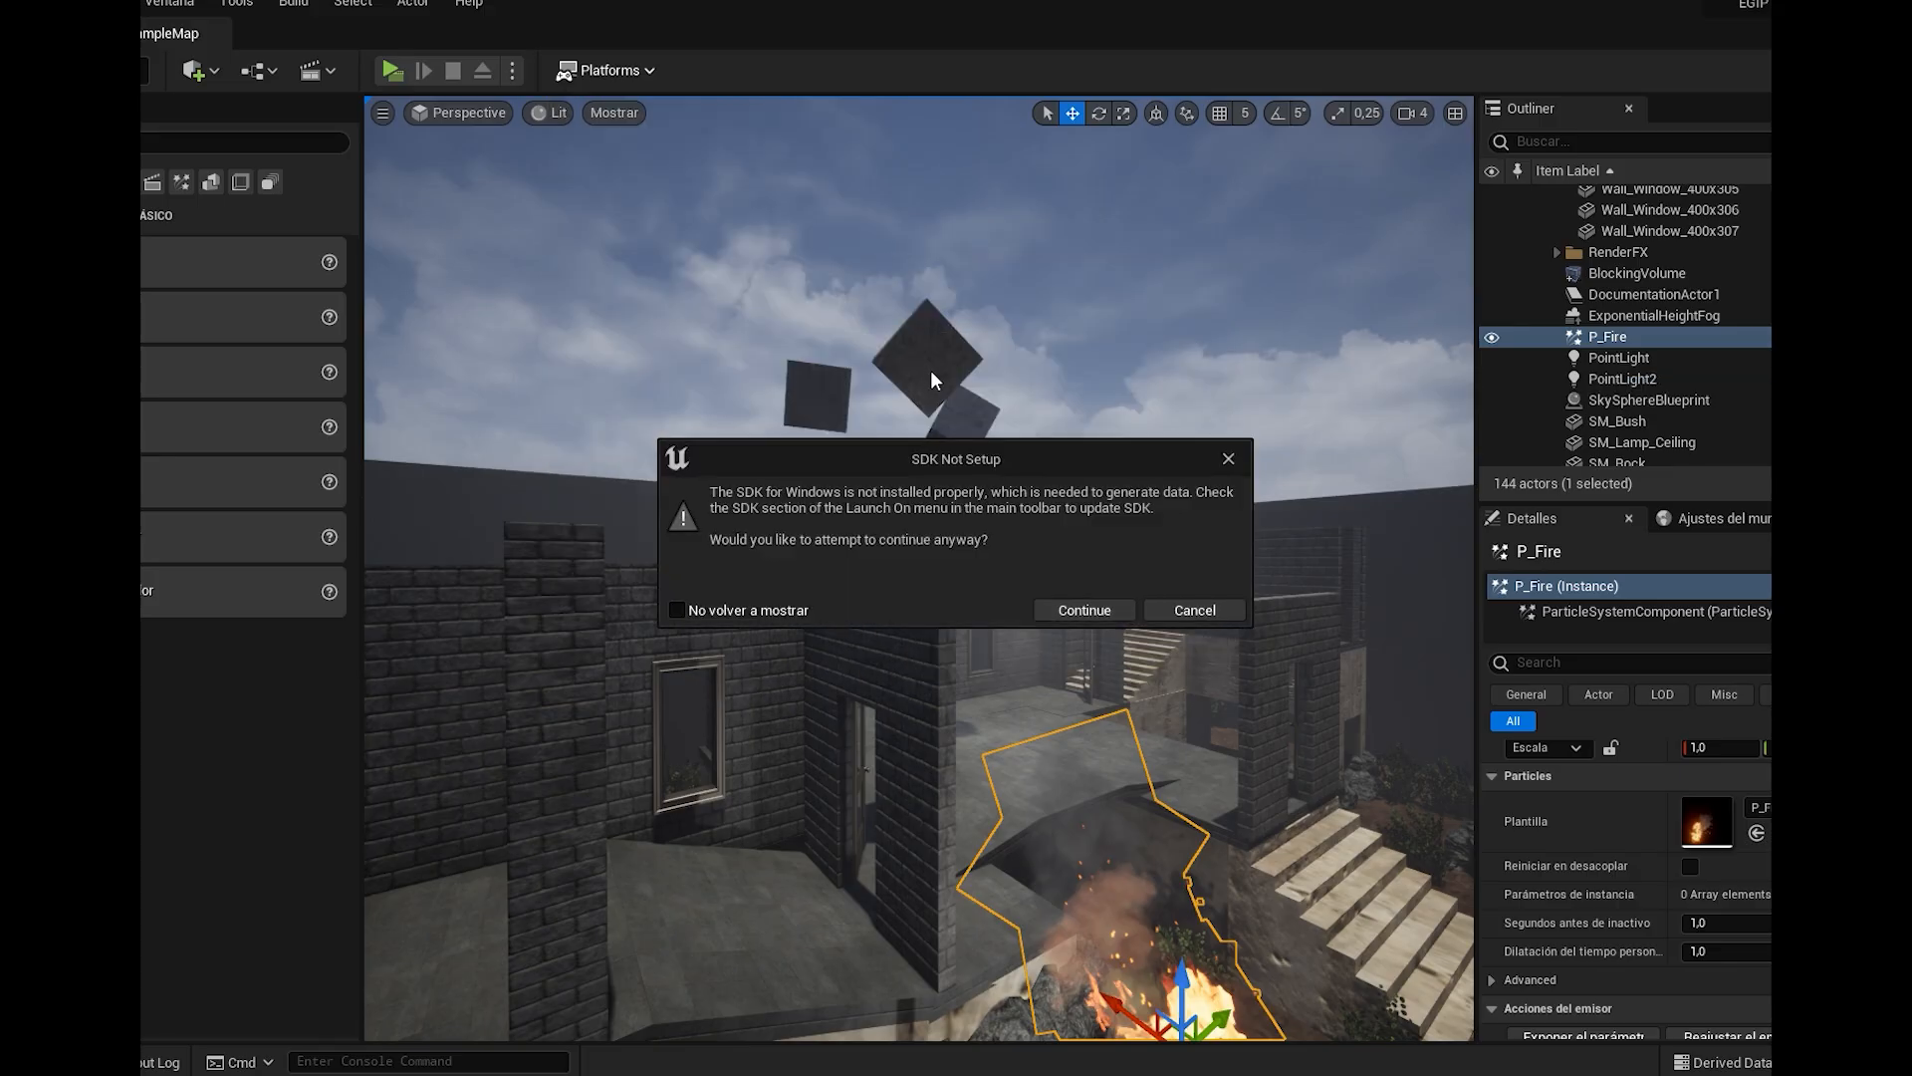
left_click(1082, 610)
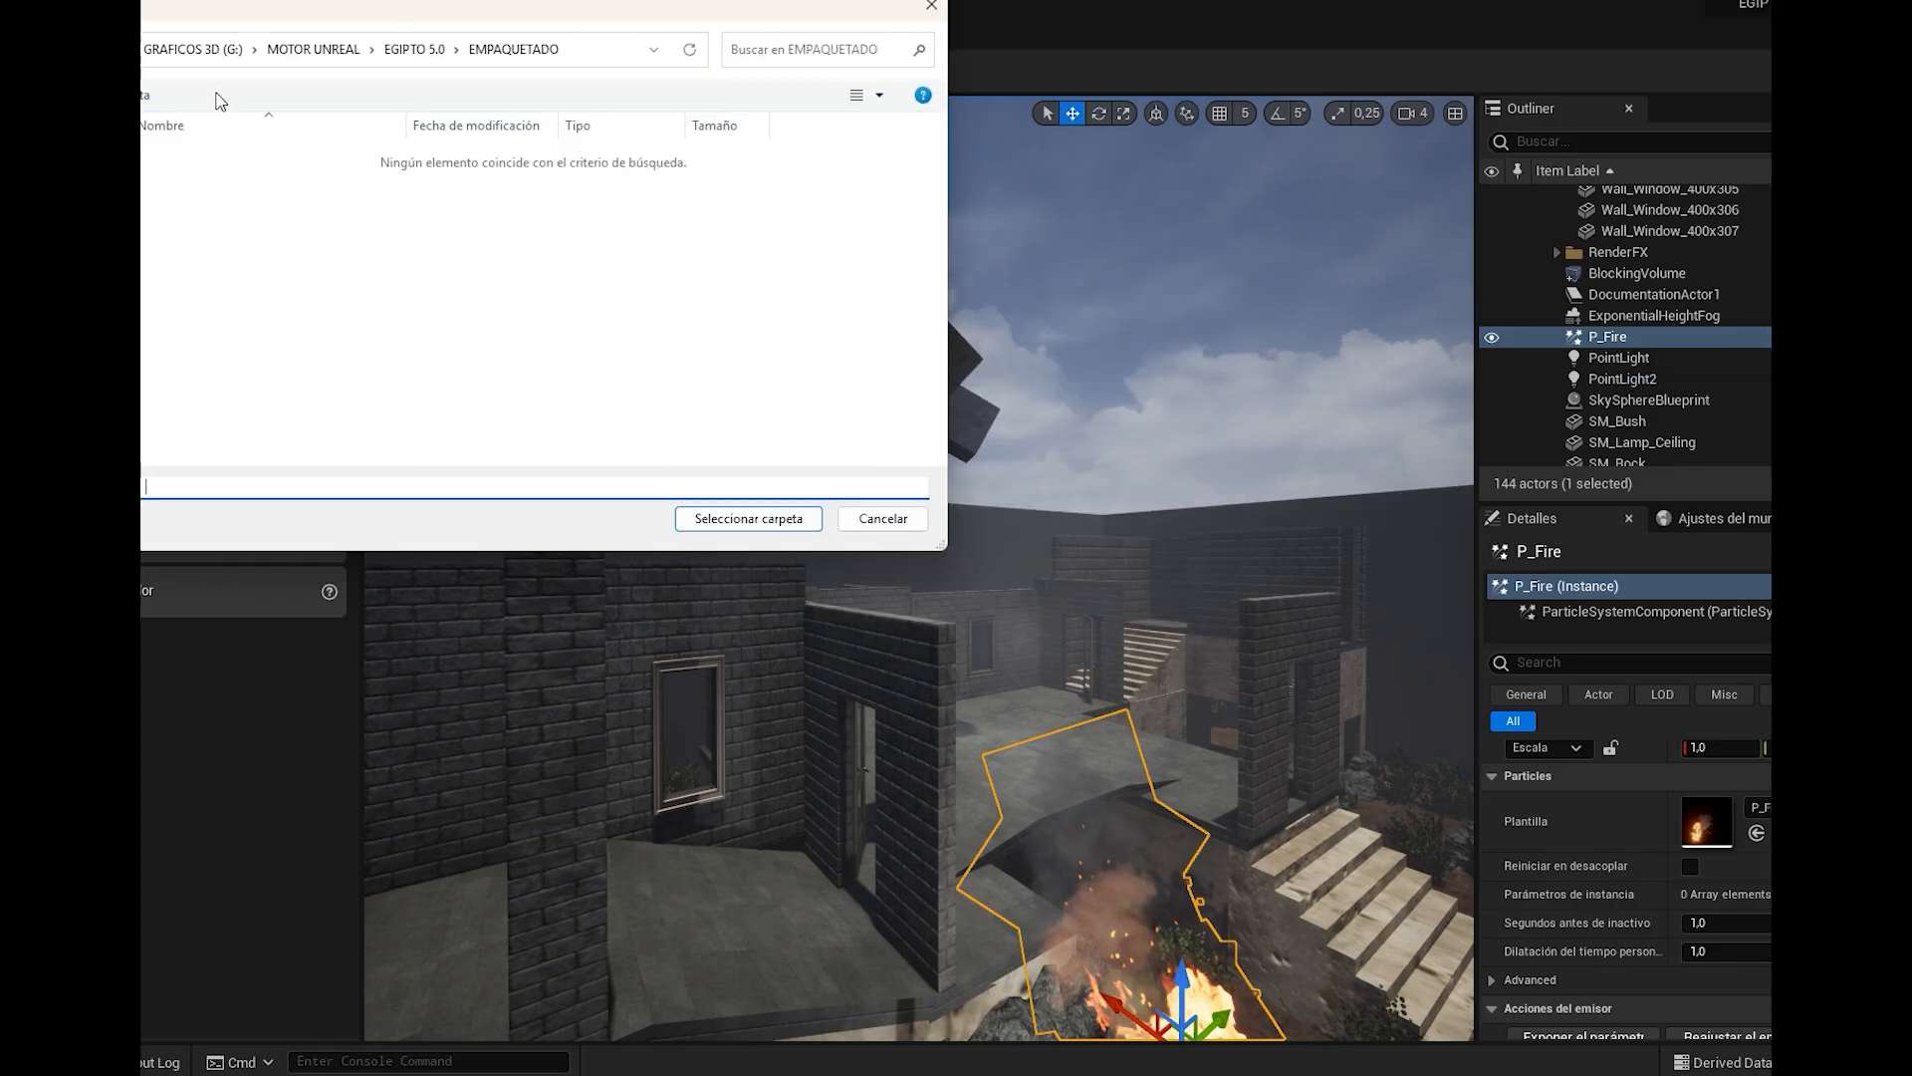
left_click(783, 525)
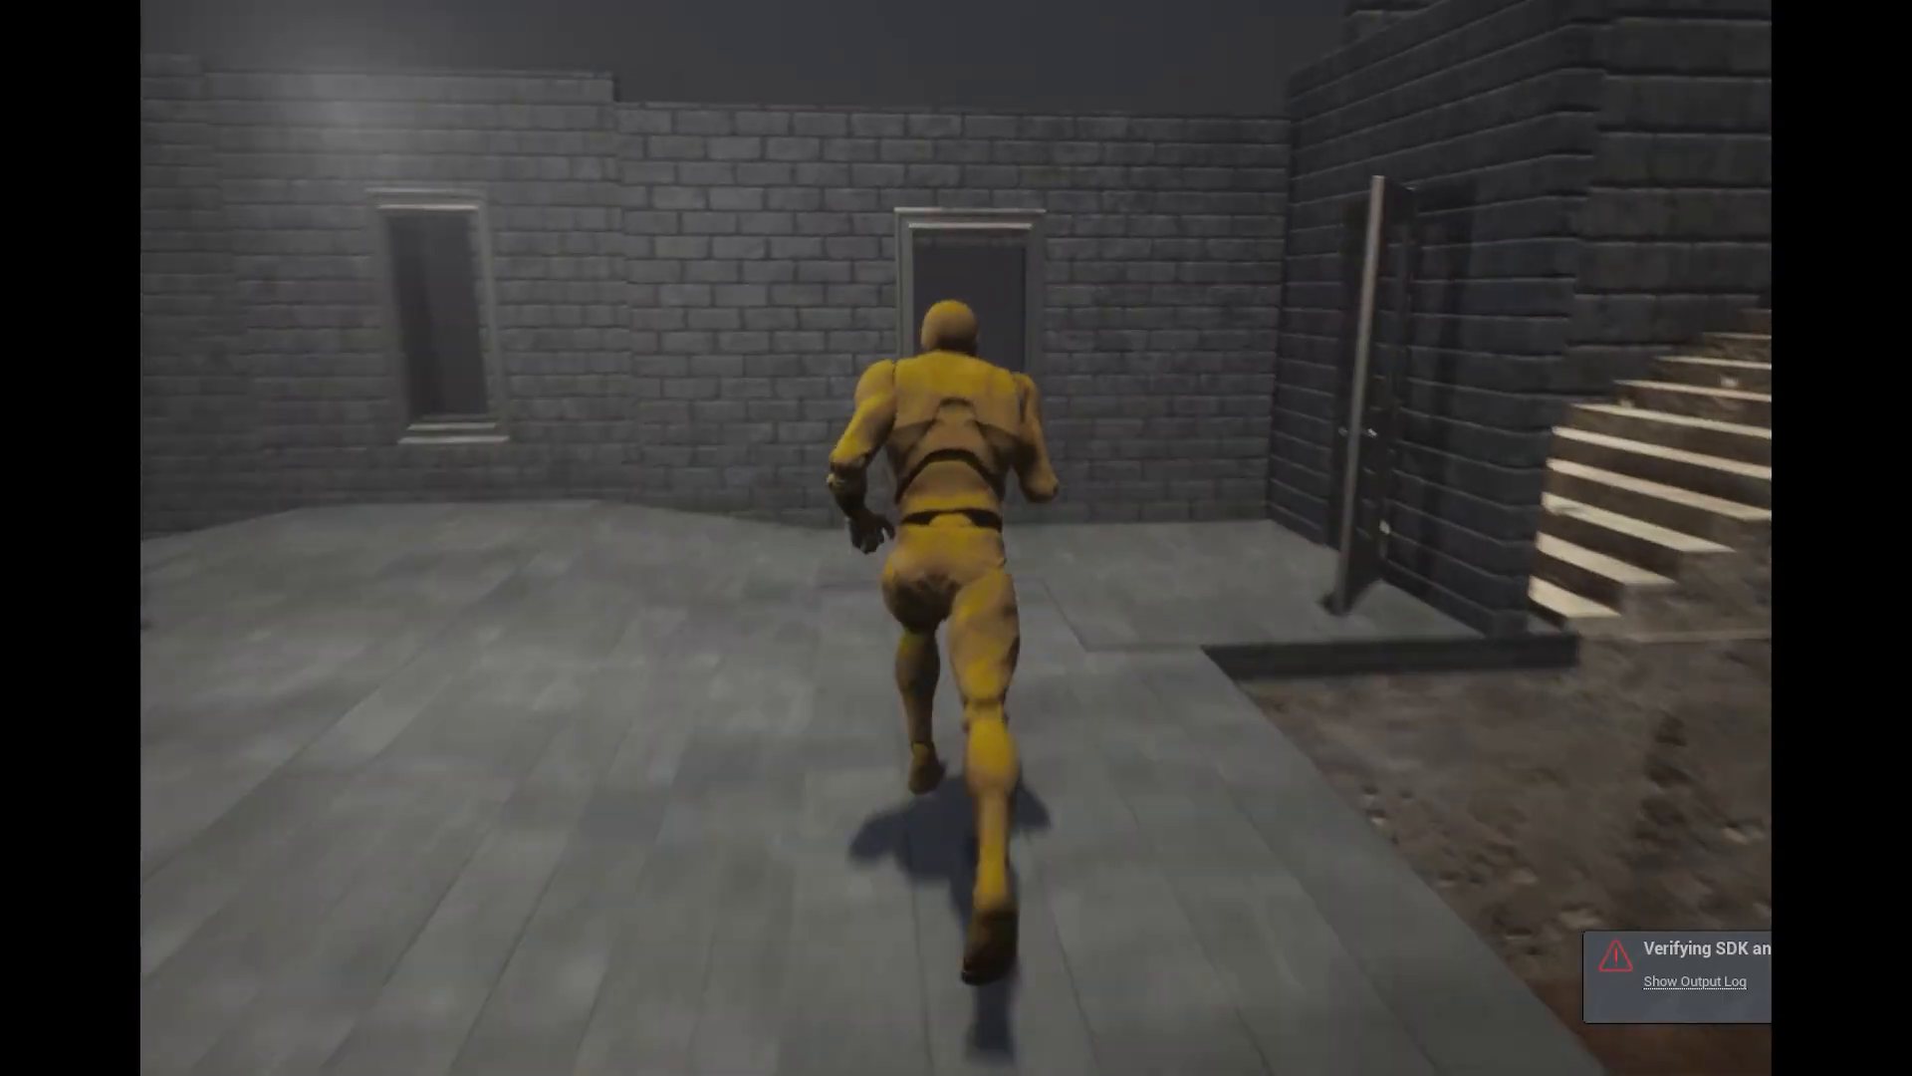
Play-test the level again by running the character through the open door and up the stone stairs behind it
key("w")
key("w")
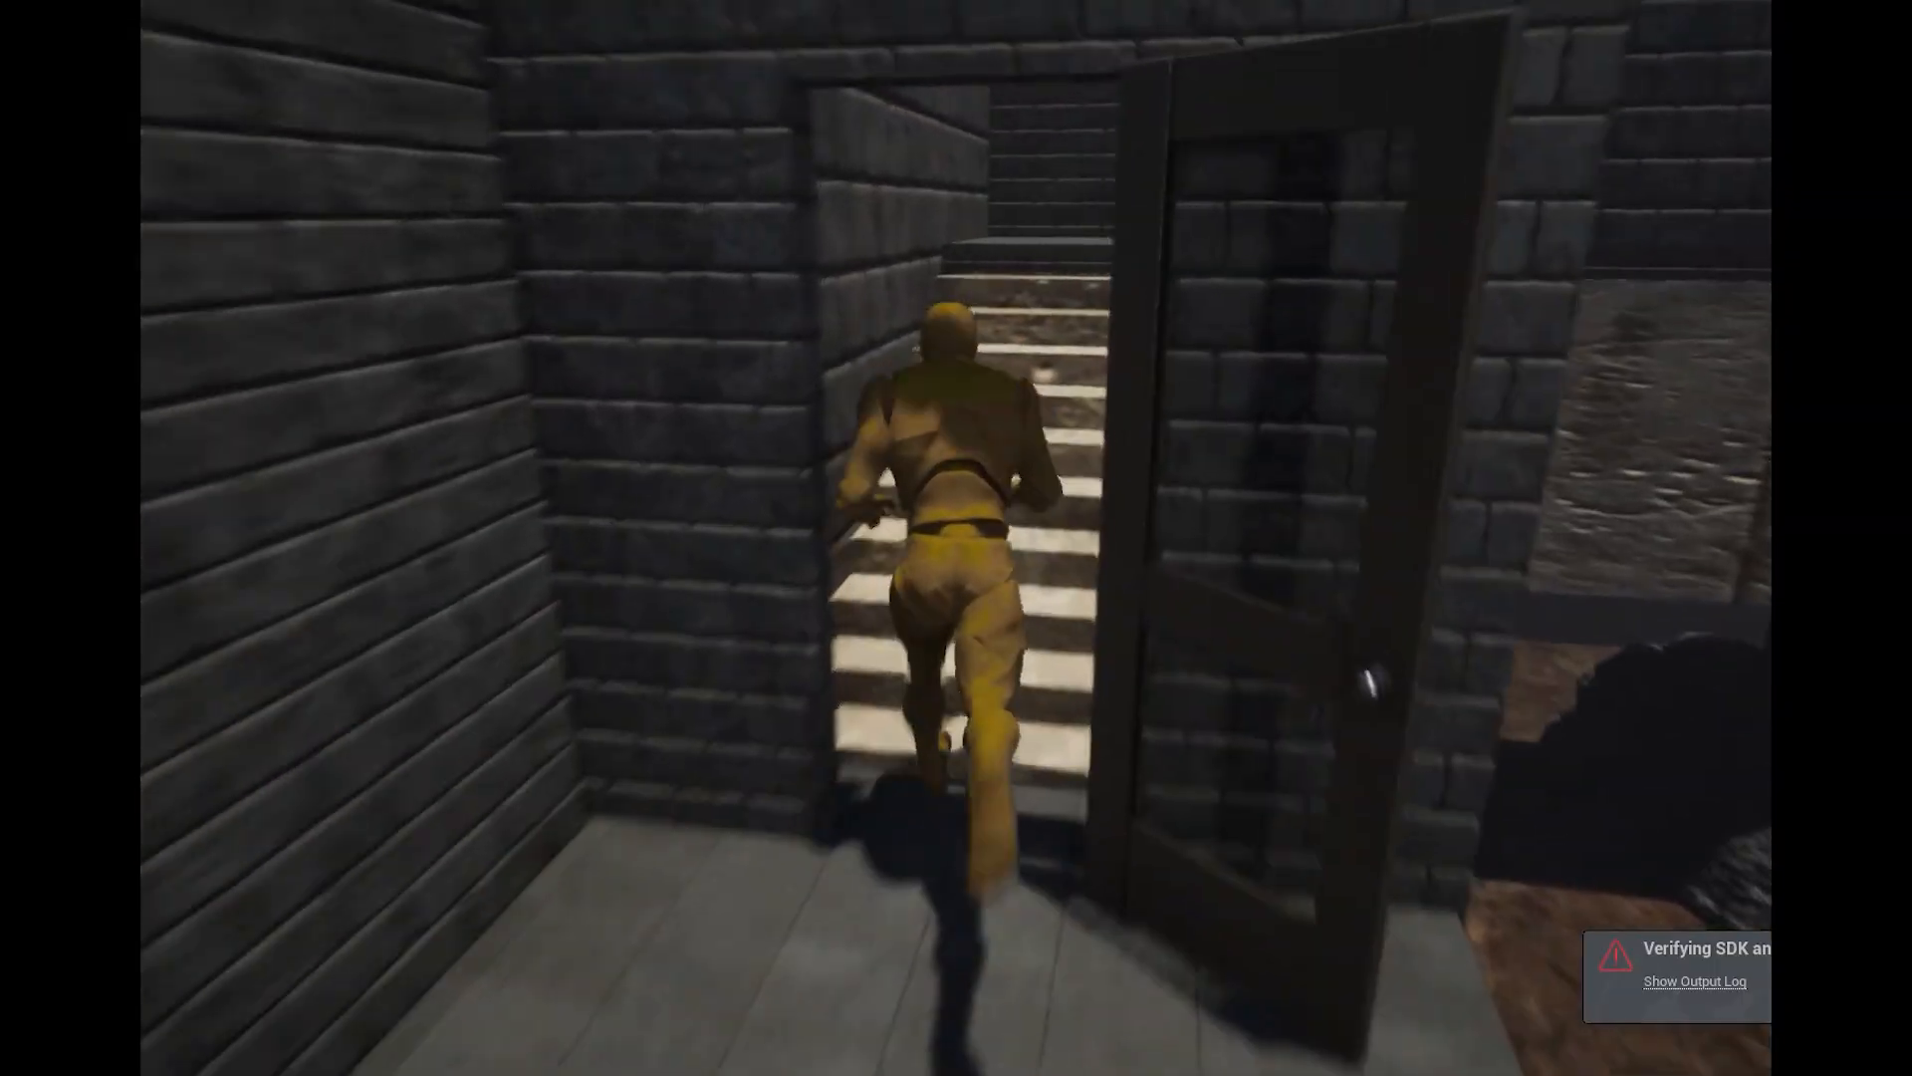
key("w")
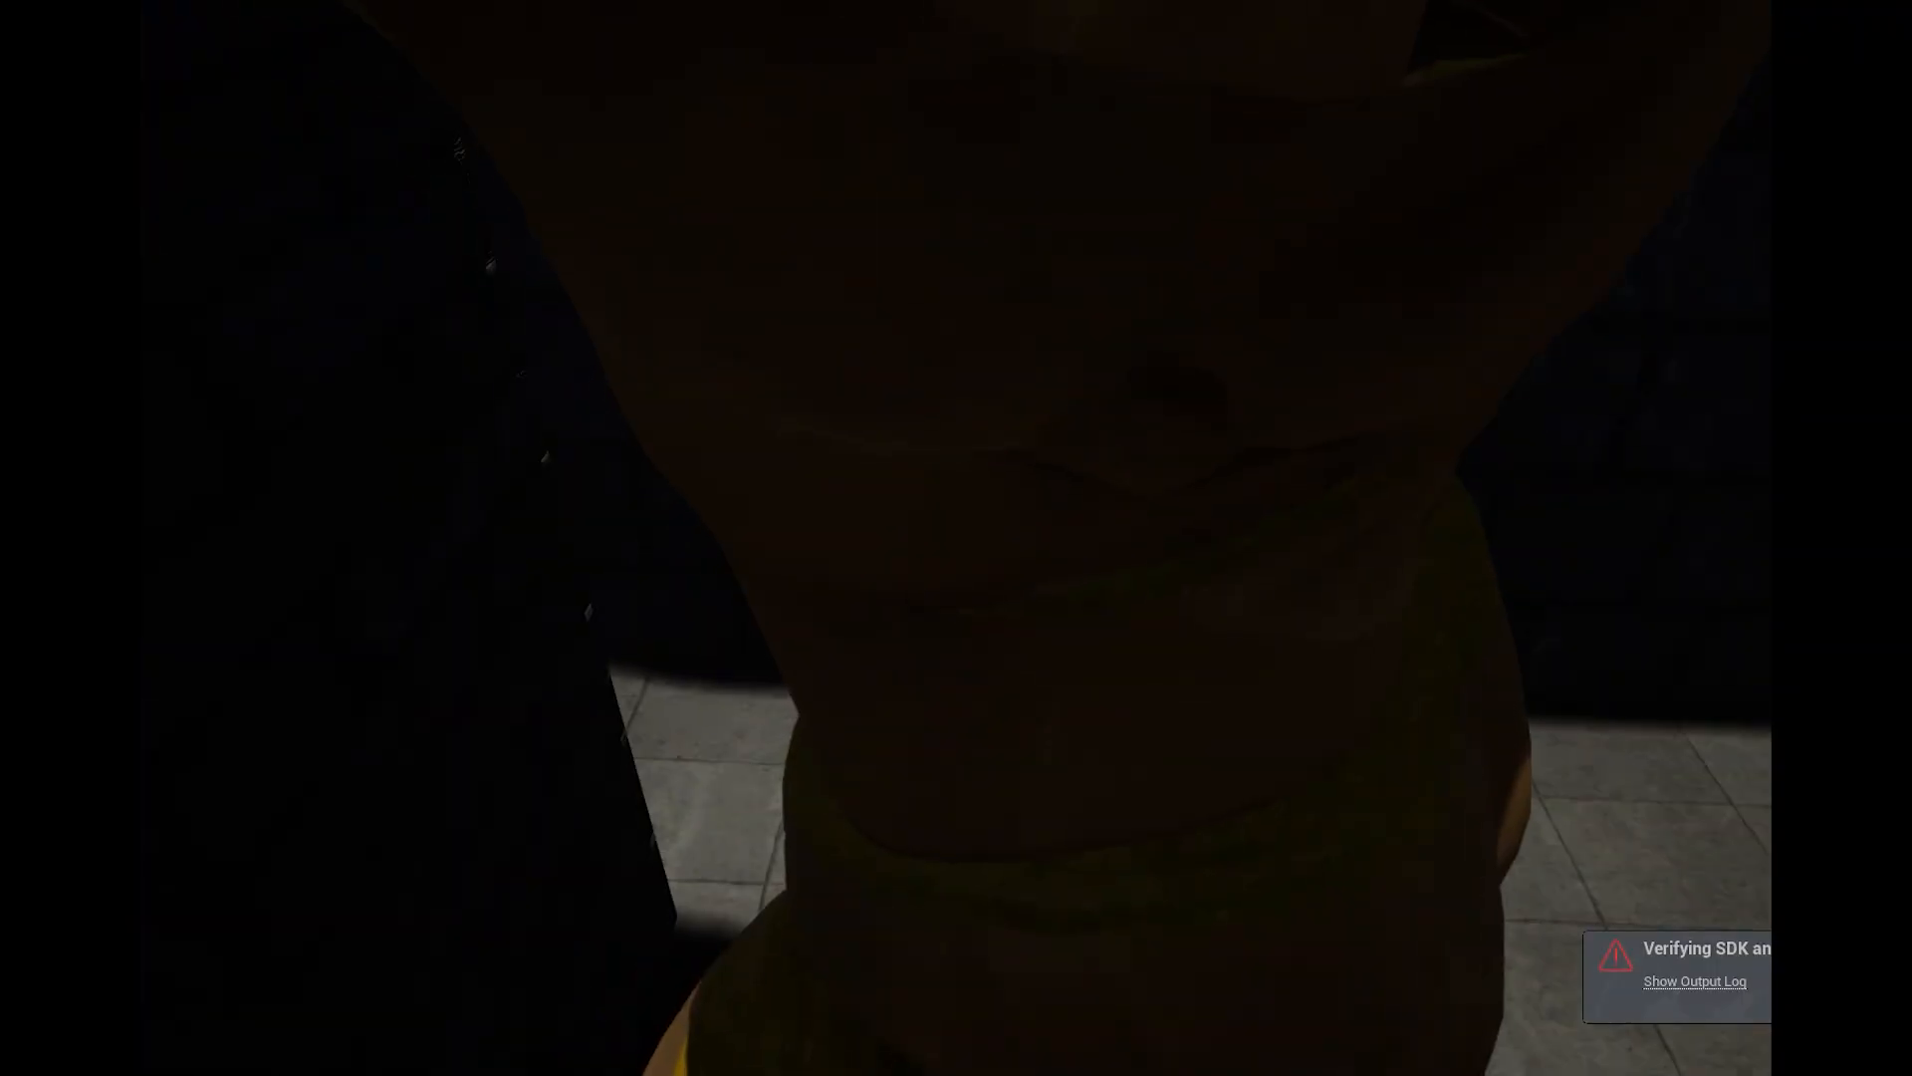
key("w")
key("w")
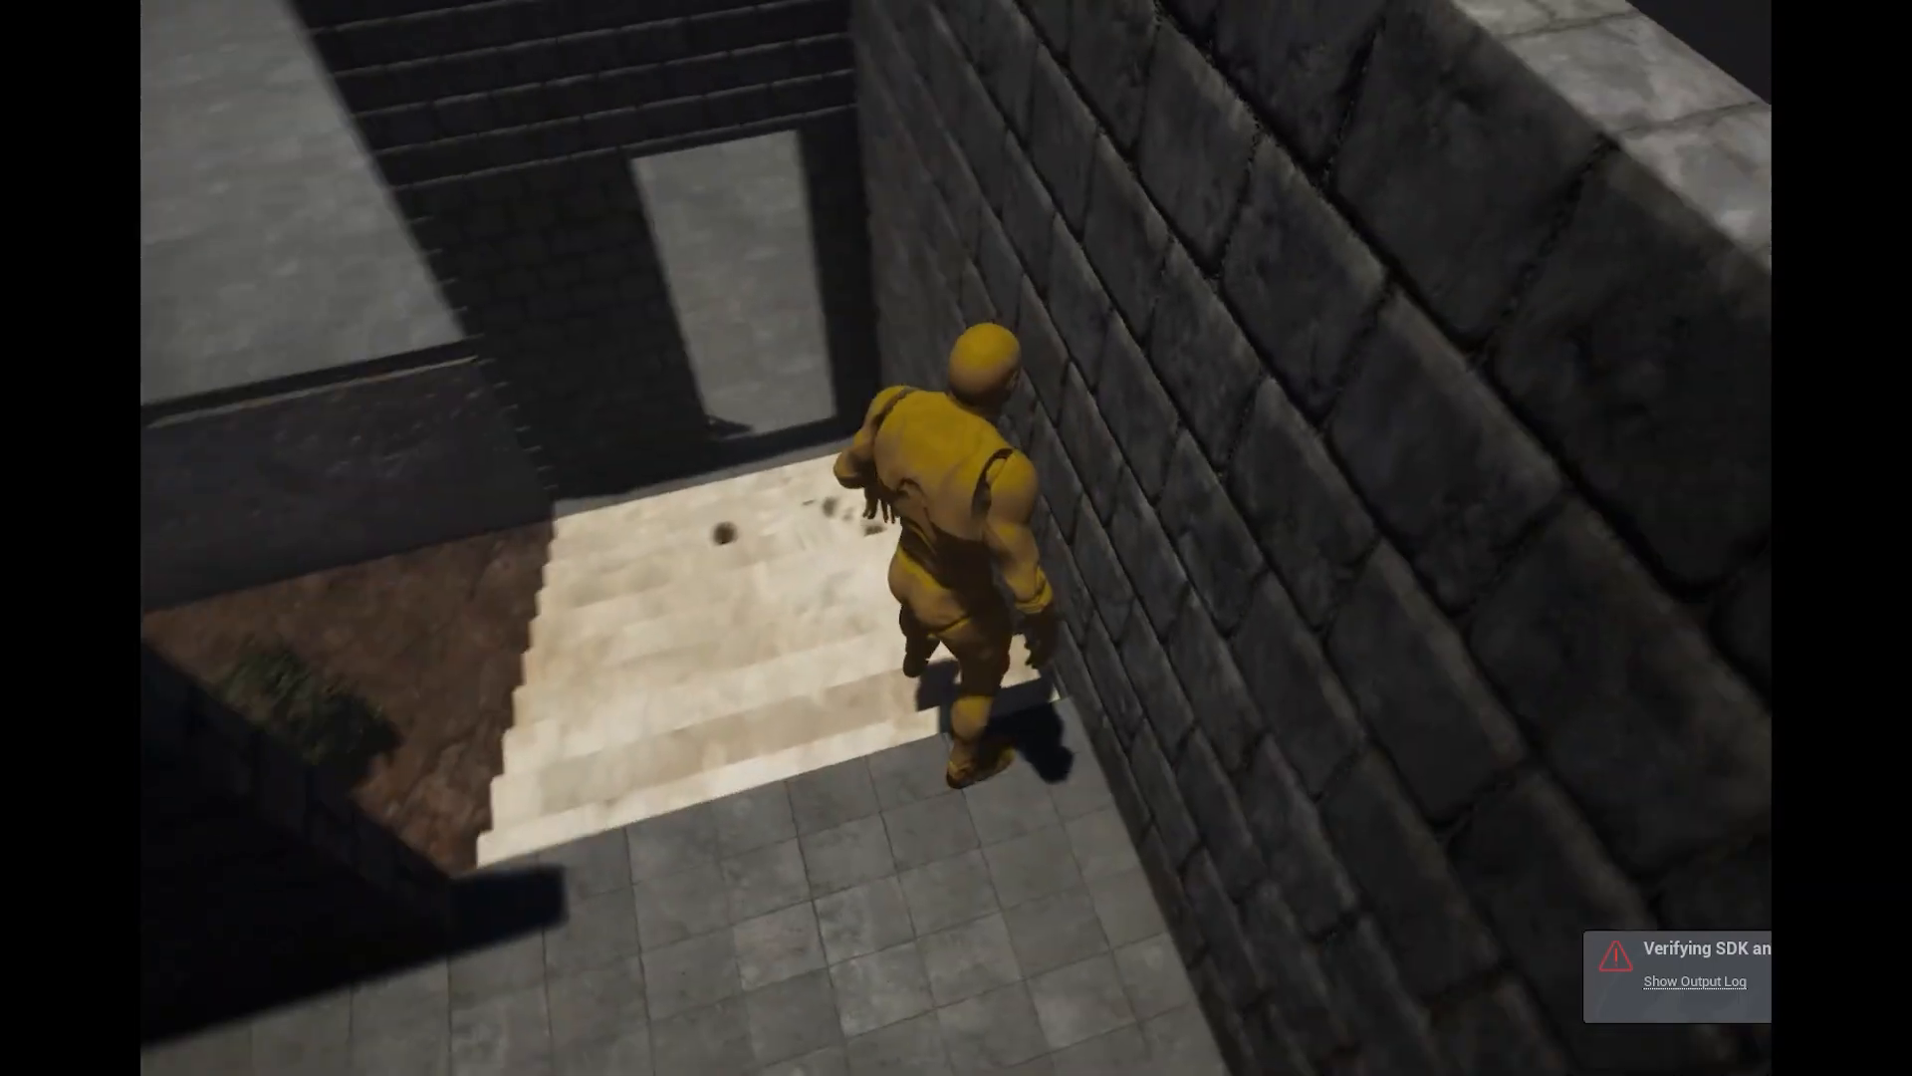
Run the character back down the stairs, through the doorway and across the paved floor to the cubes near the fire
key("w")
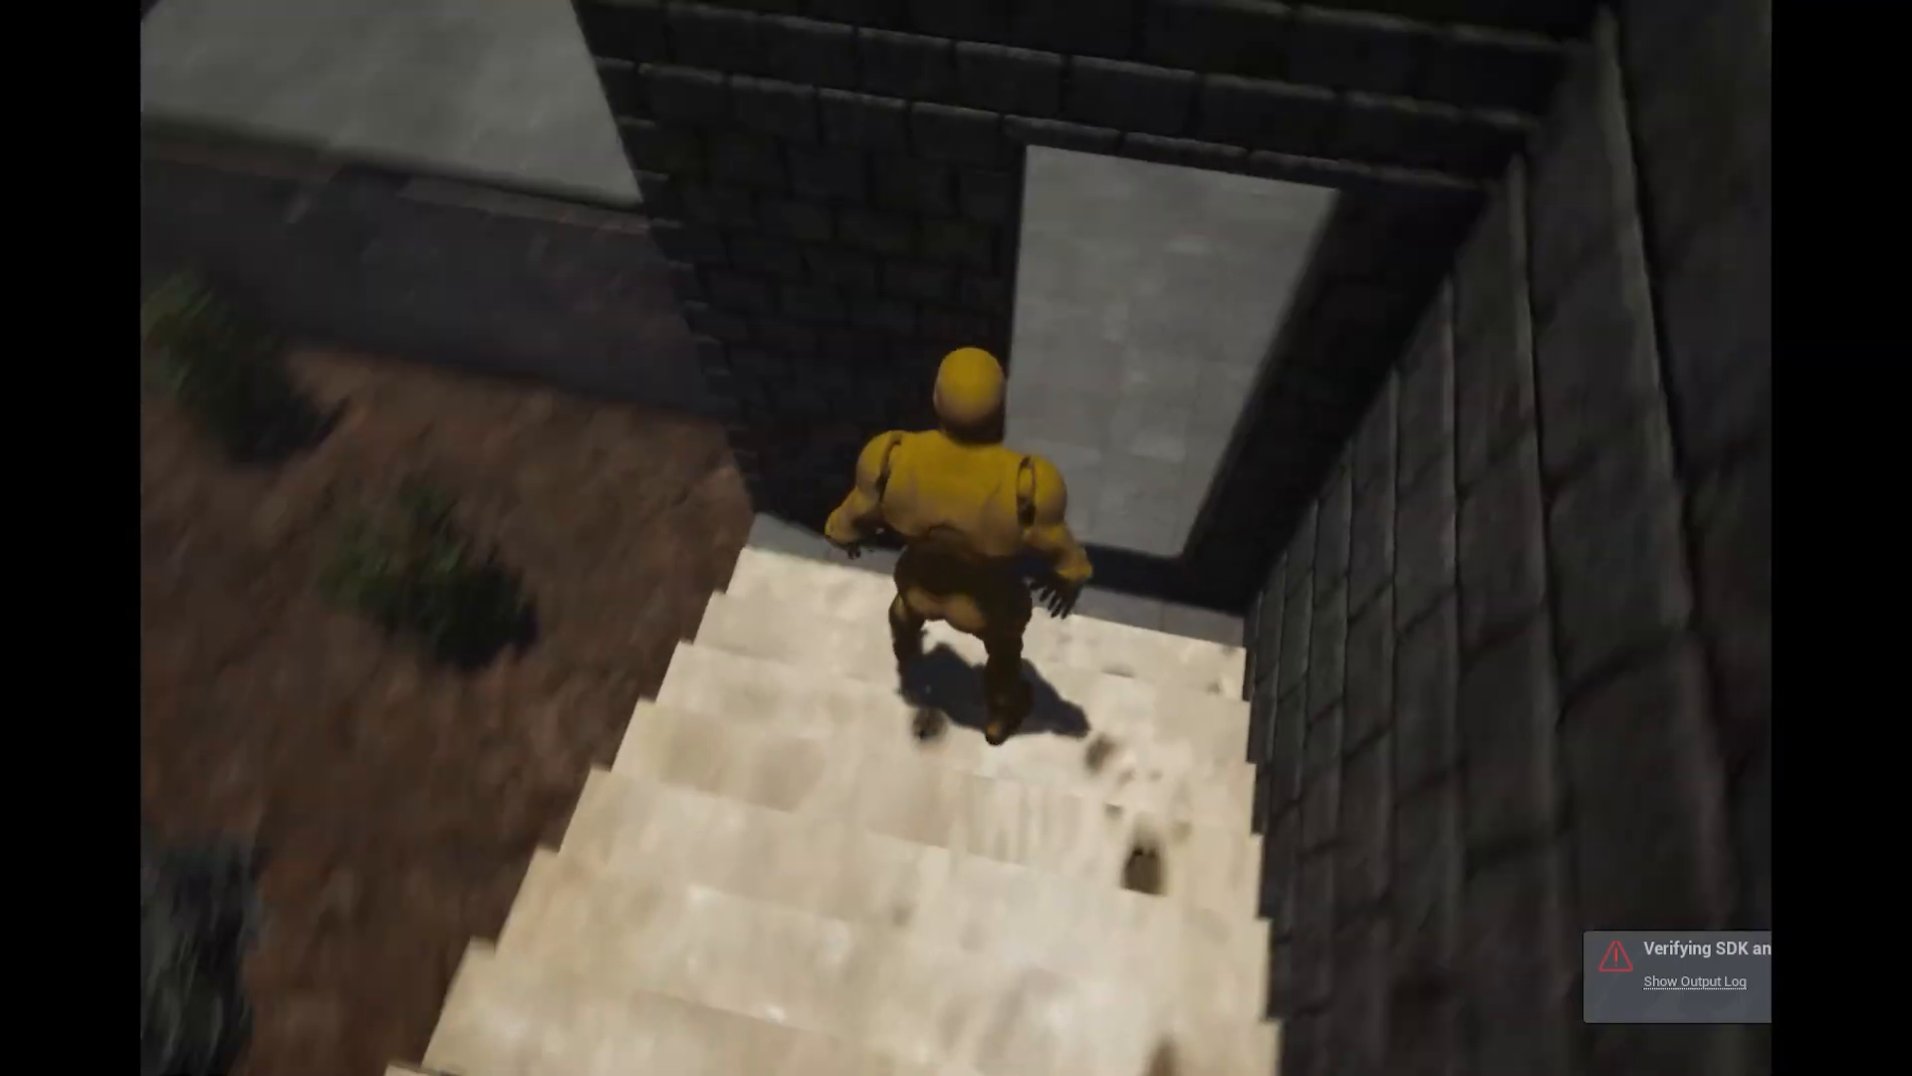
key("w")
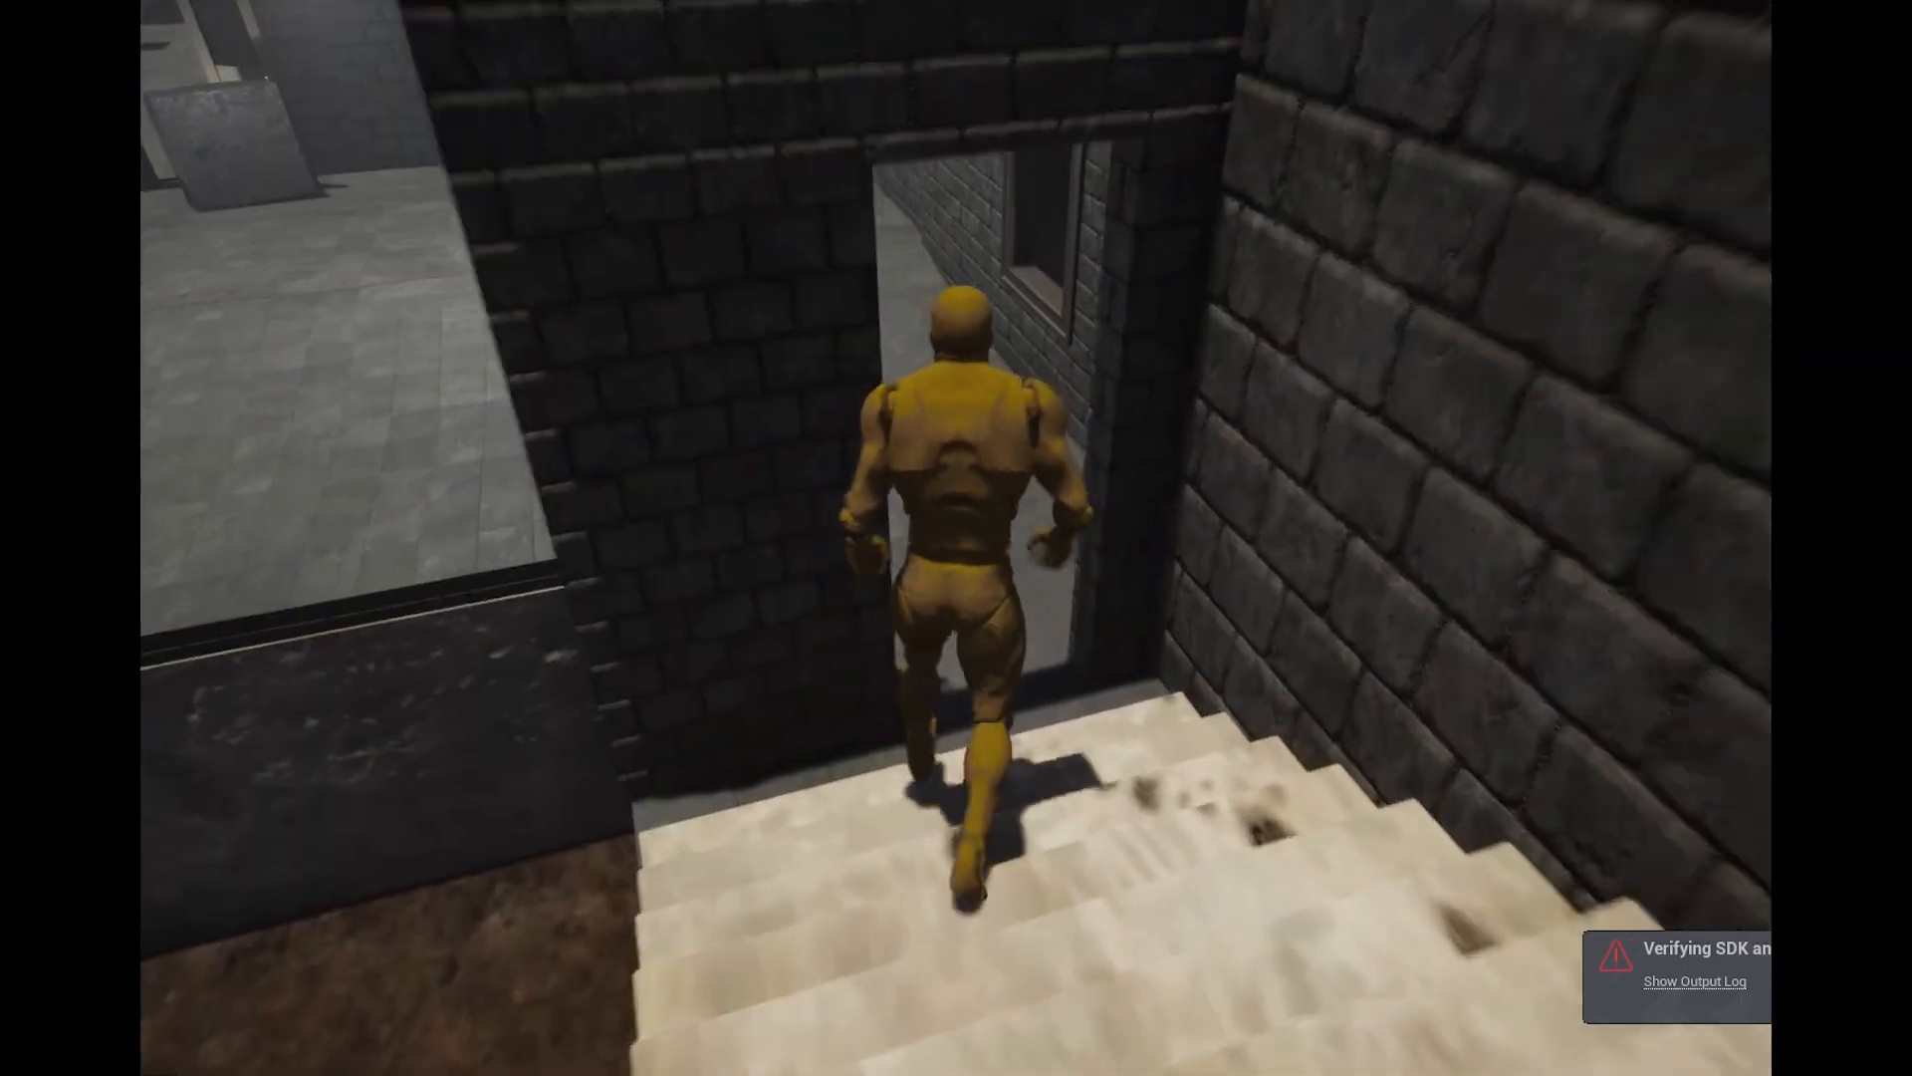
key("w")
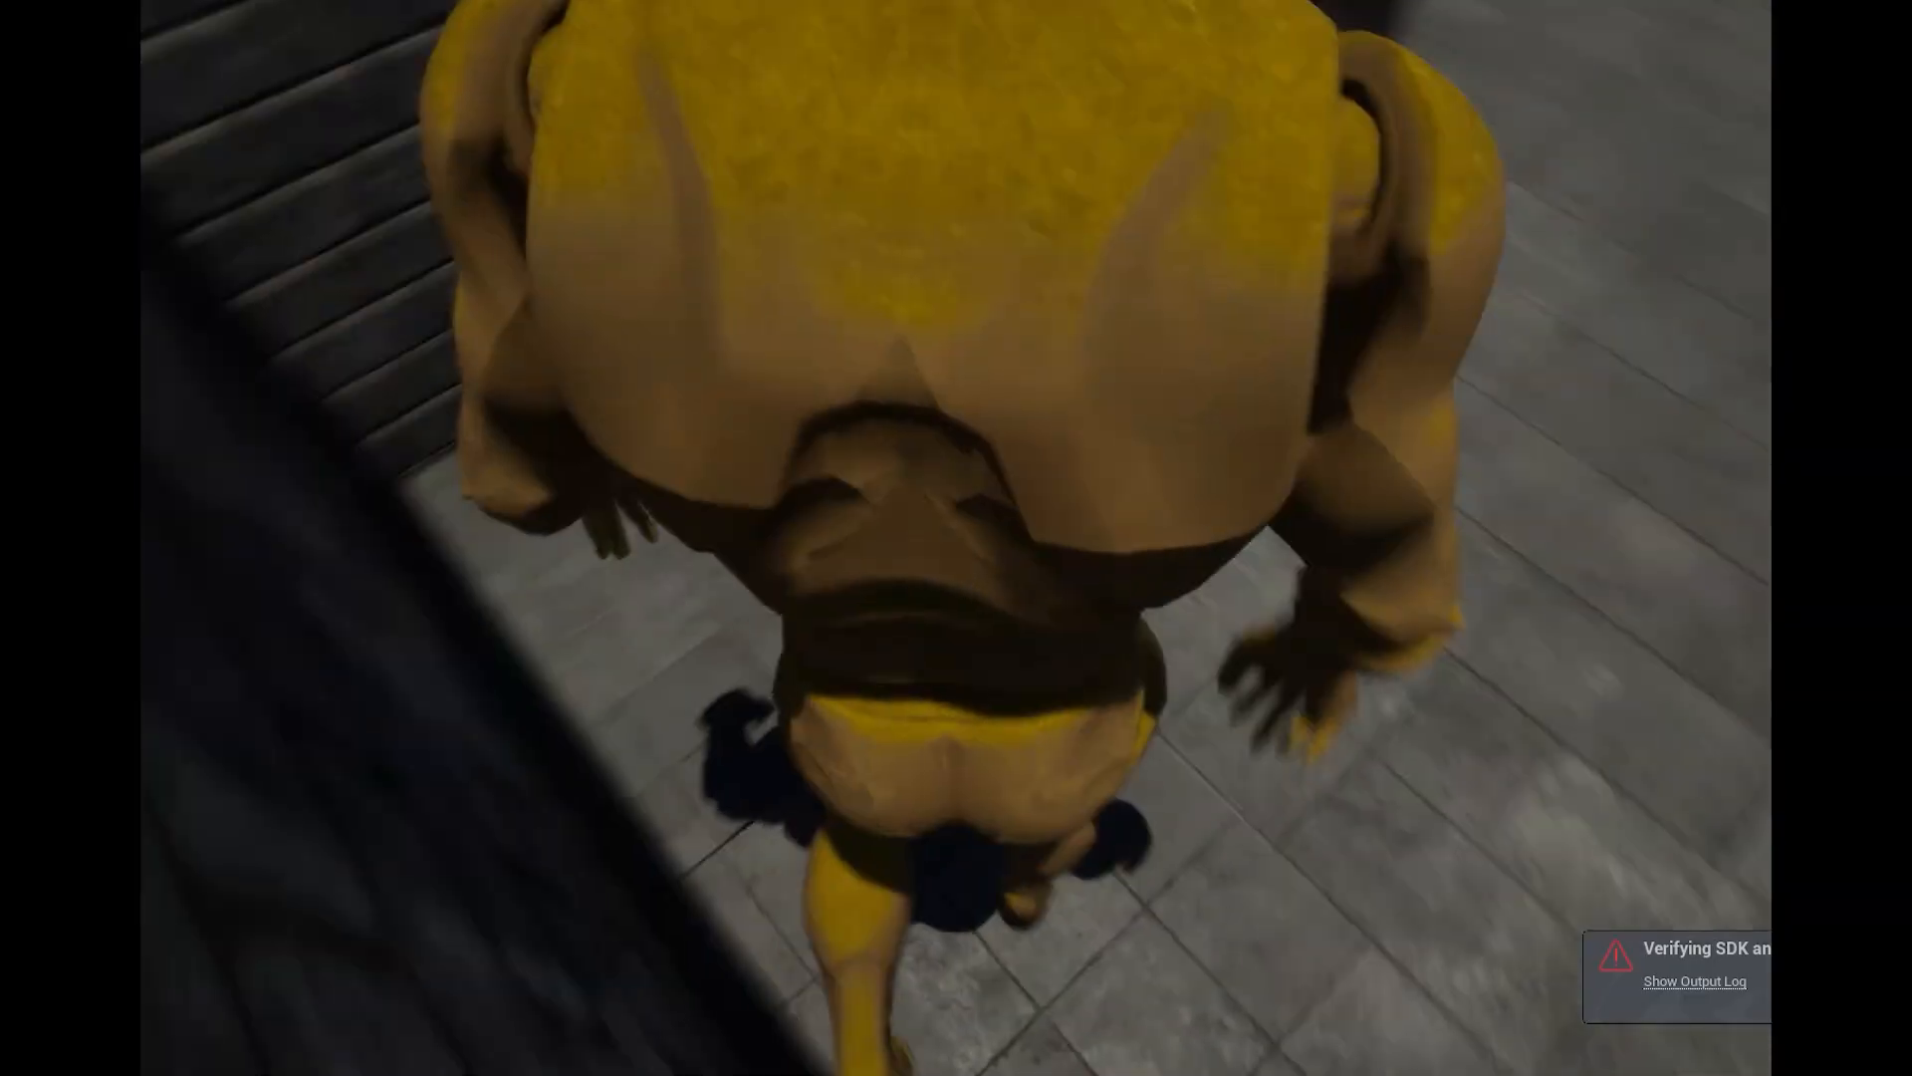
key("w")
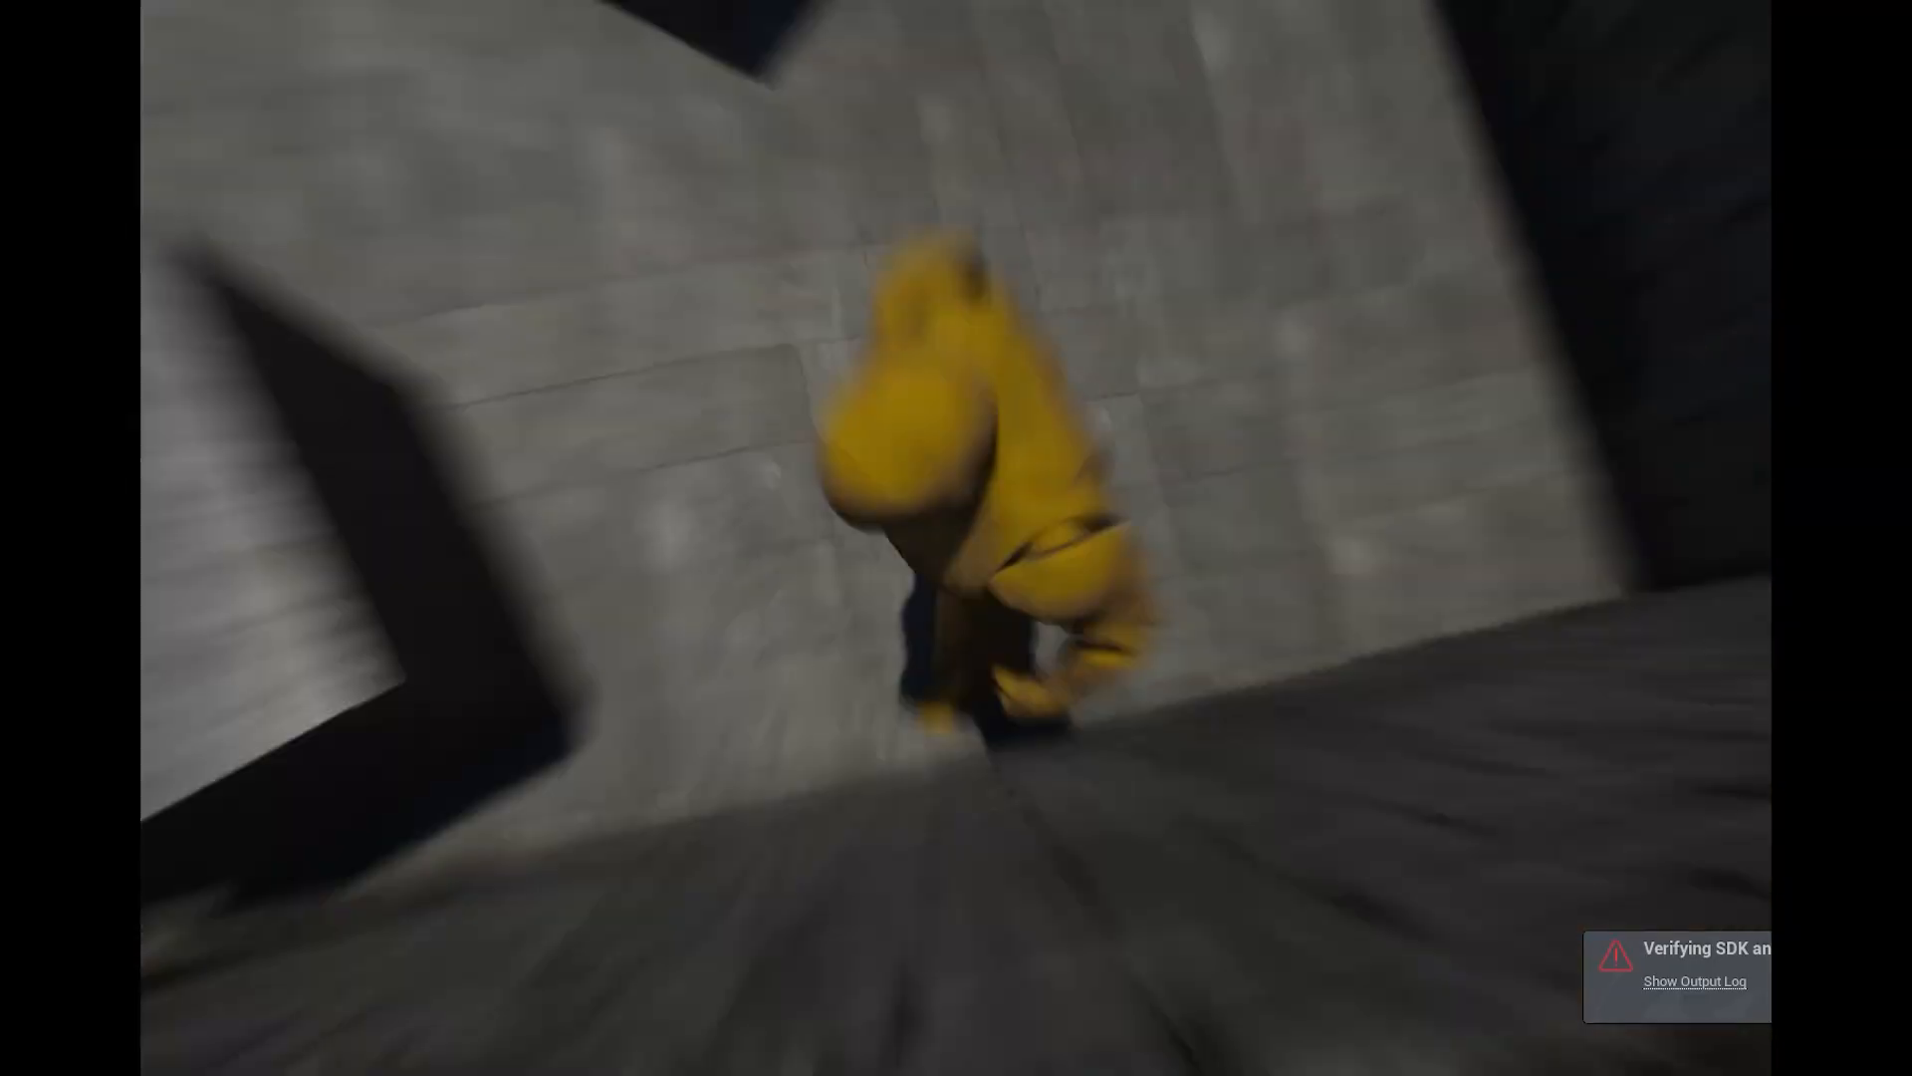
key("w")
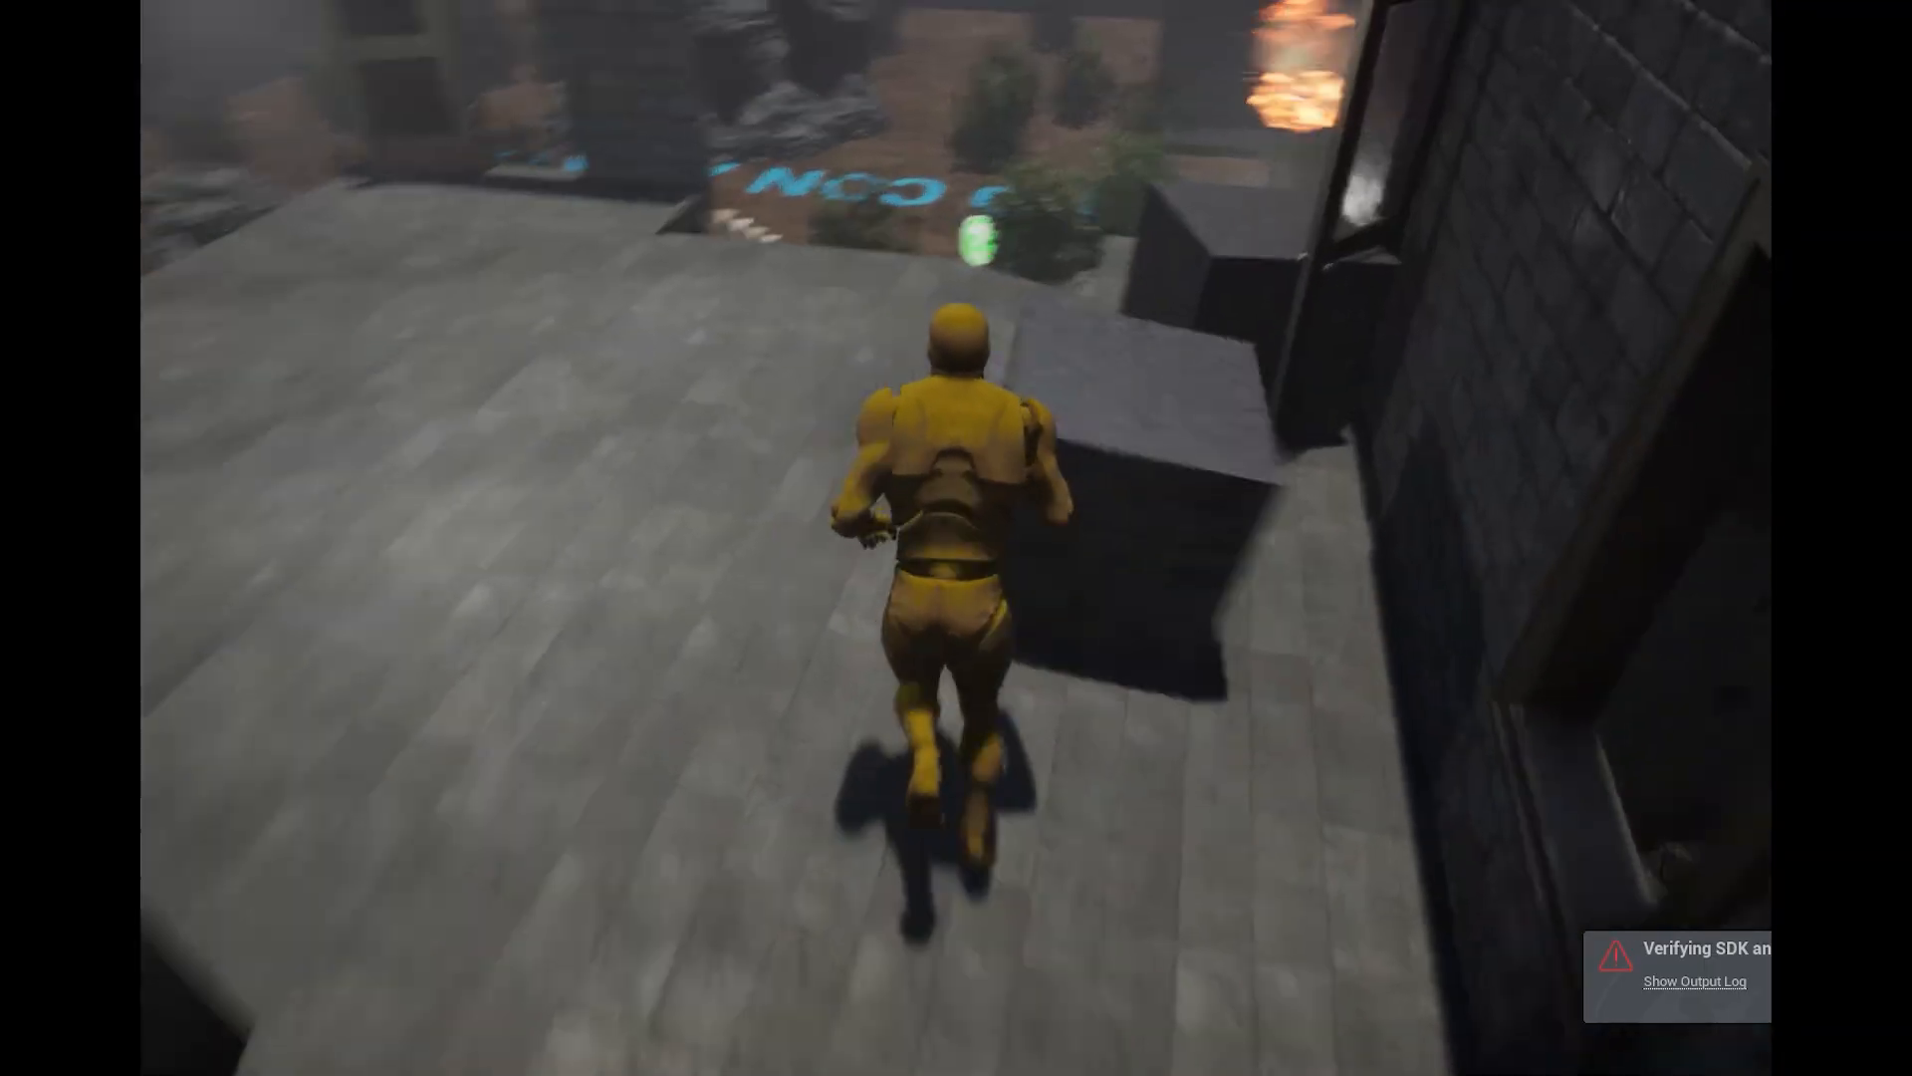
Run the character past the cubes and through the open doorway, following the windowed brick wall toward the wooden steps
key("w")
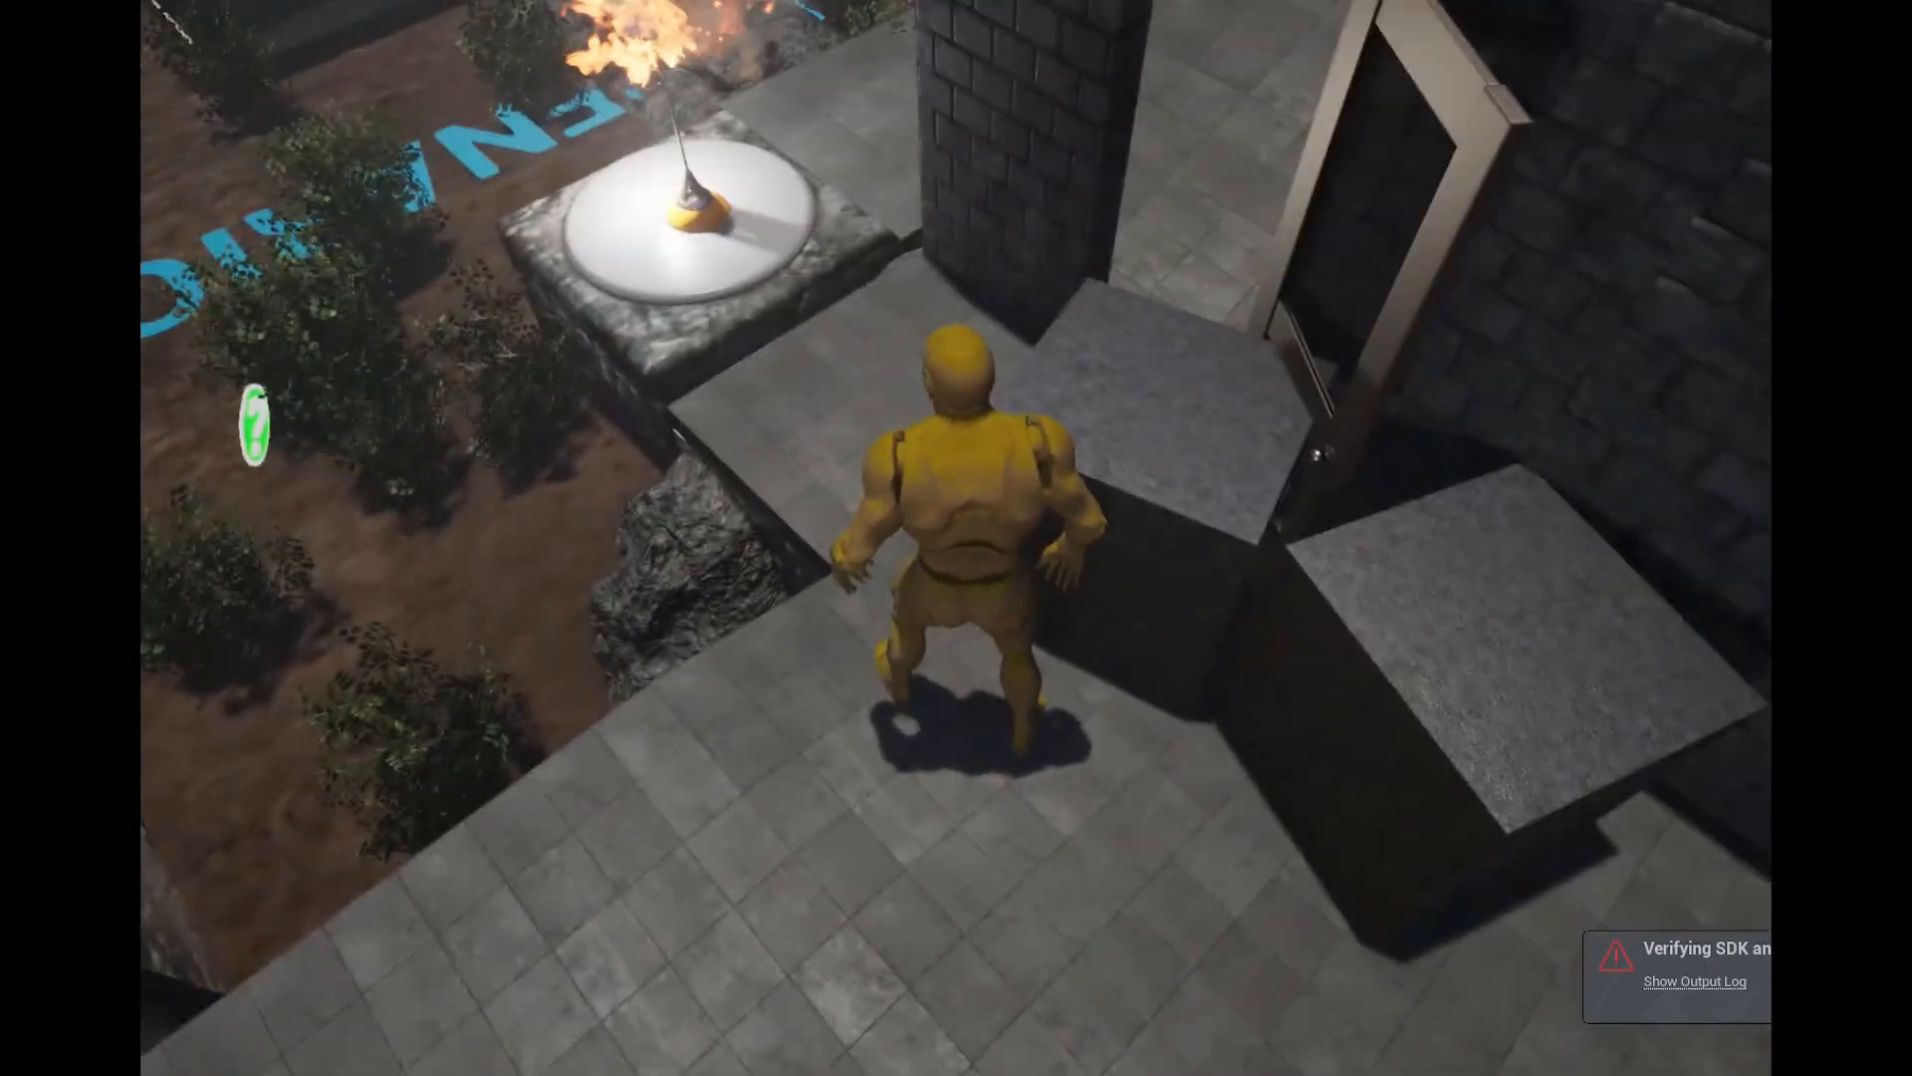
key("w")
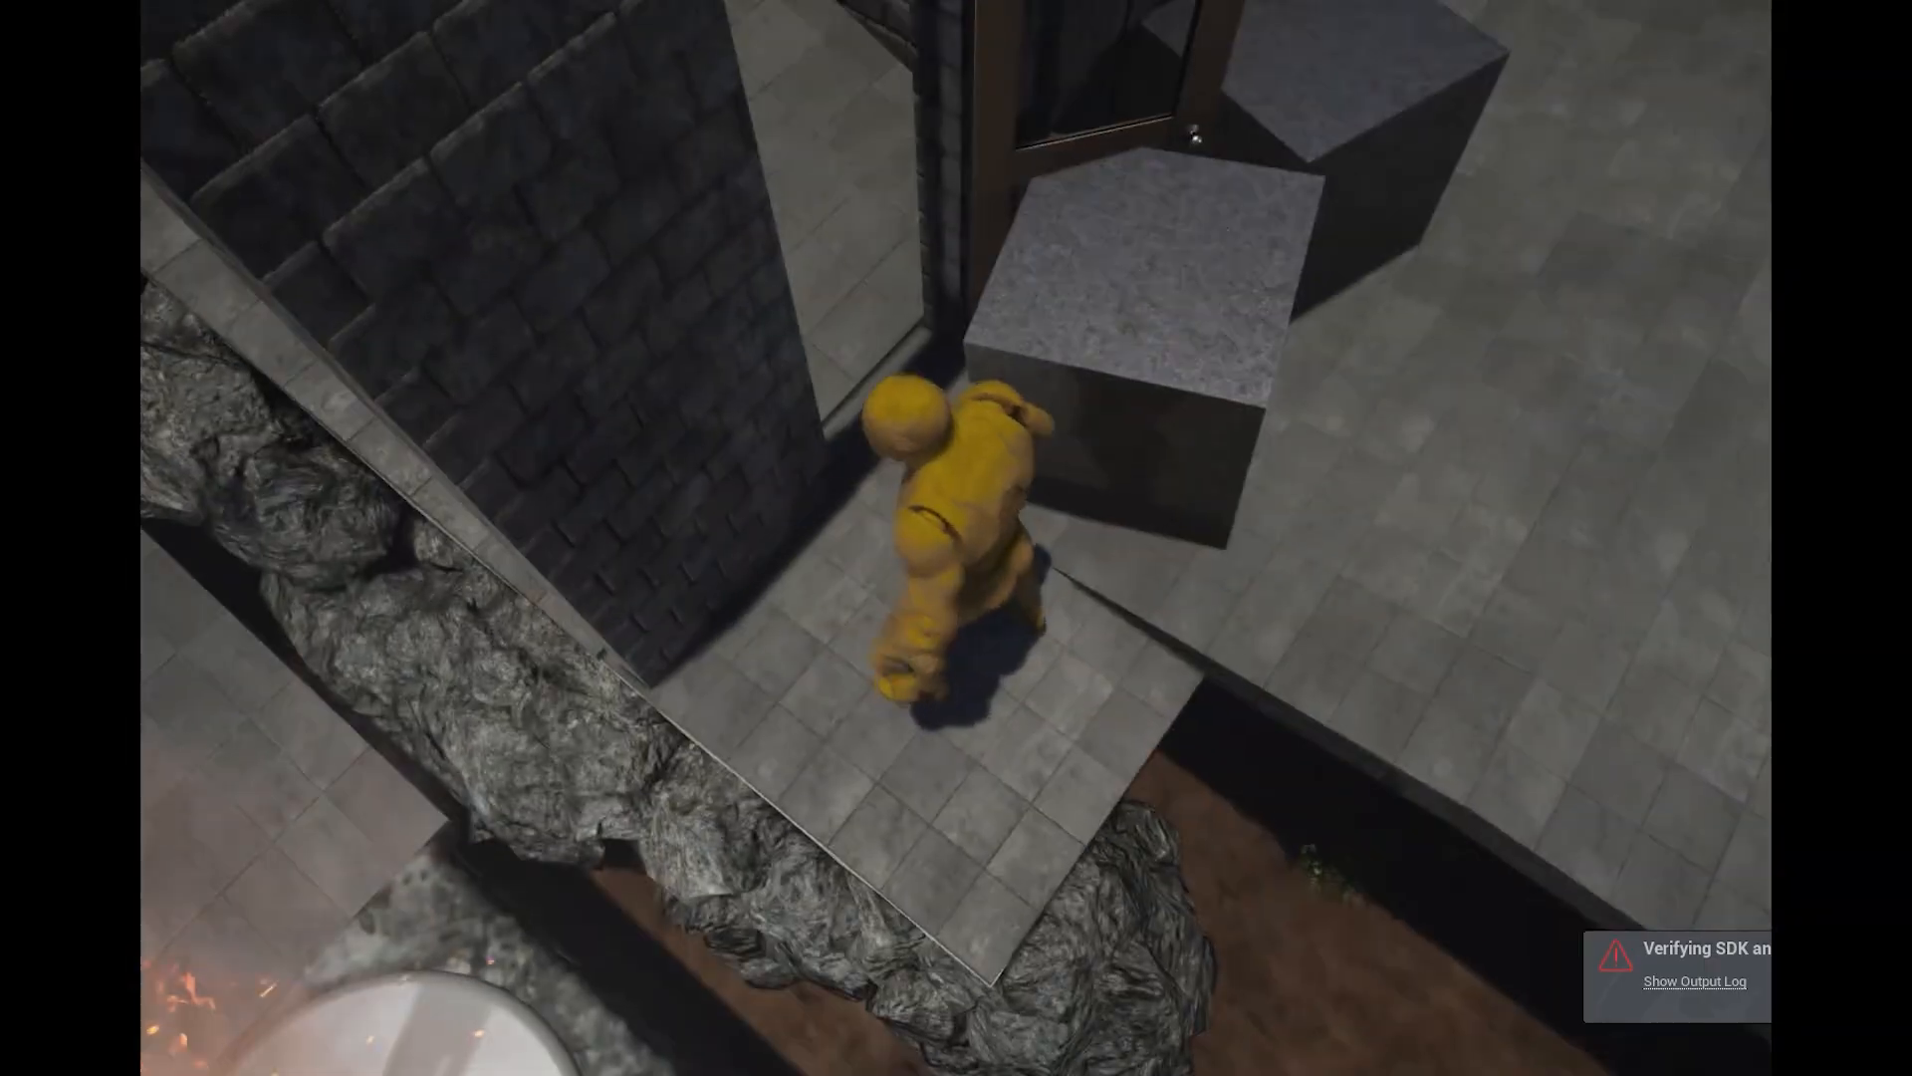
key("w")
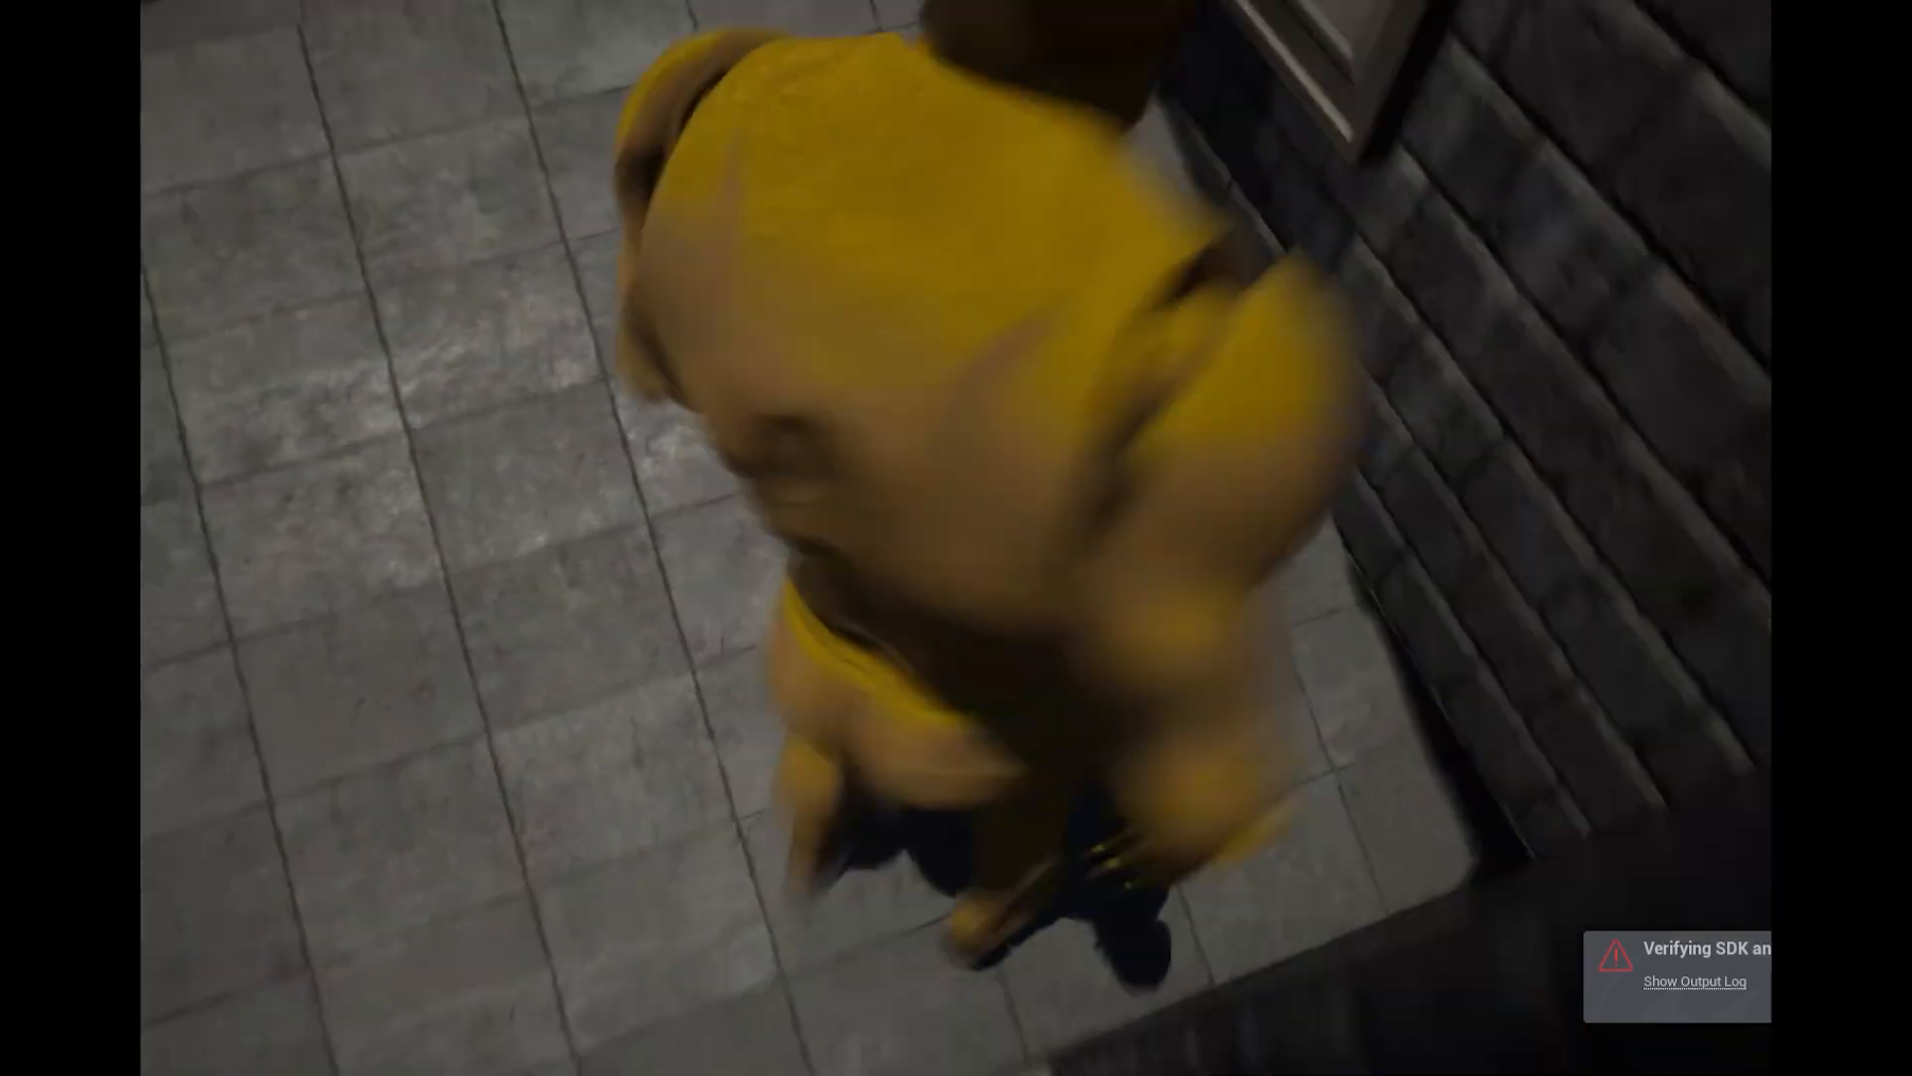
key("w")
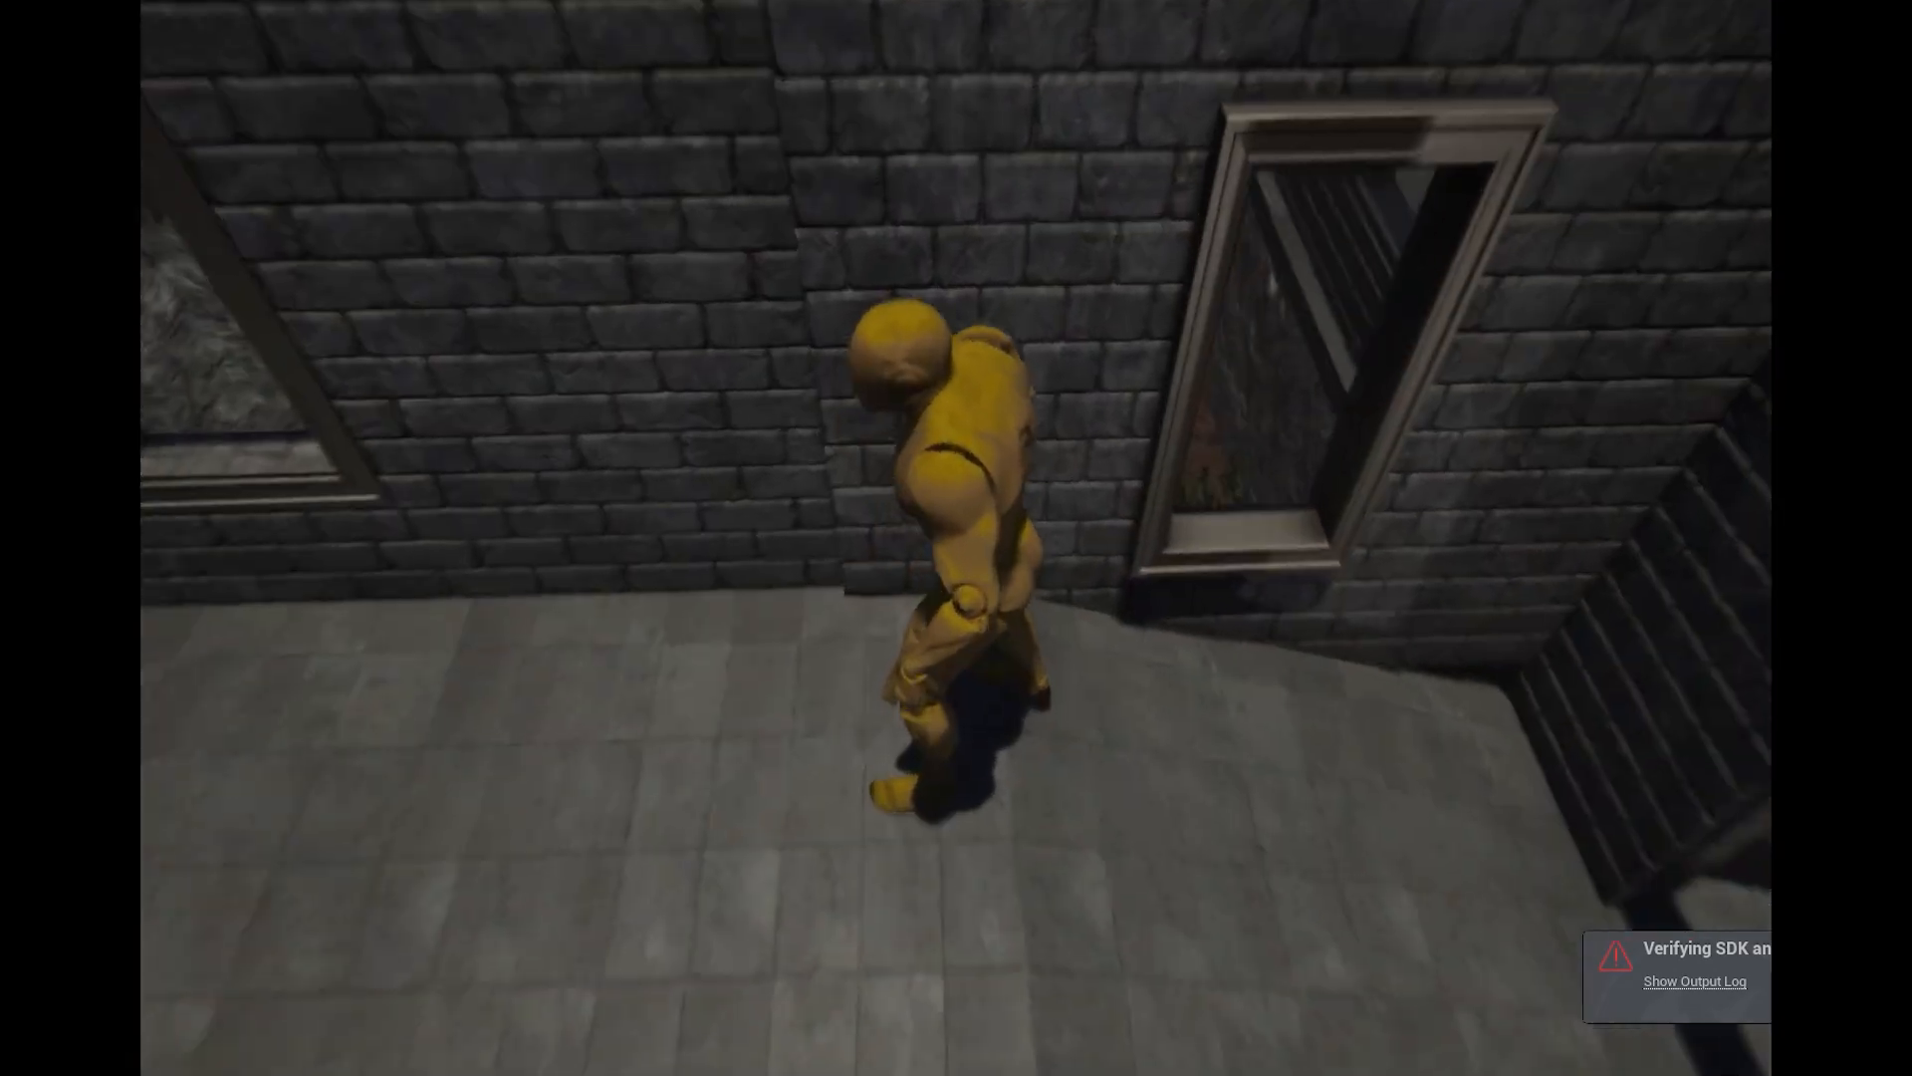
key("w")
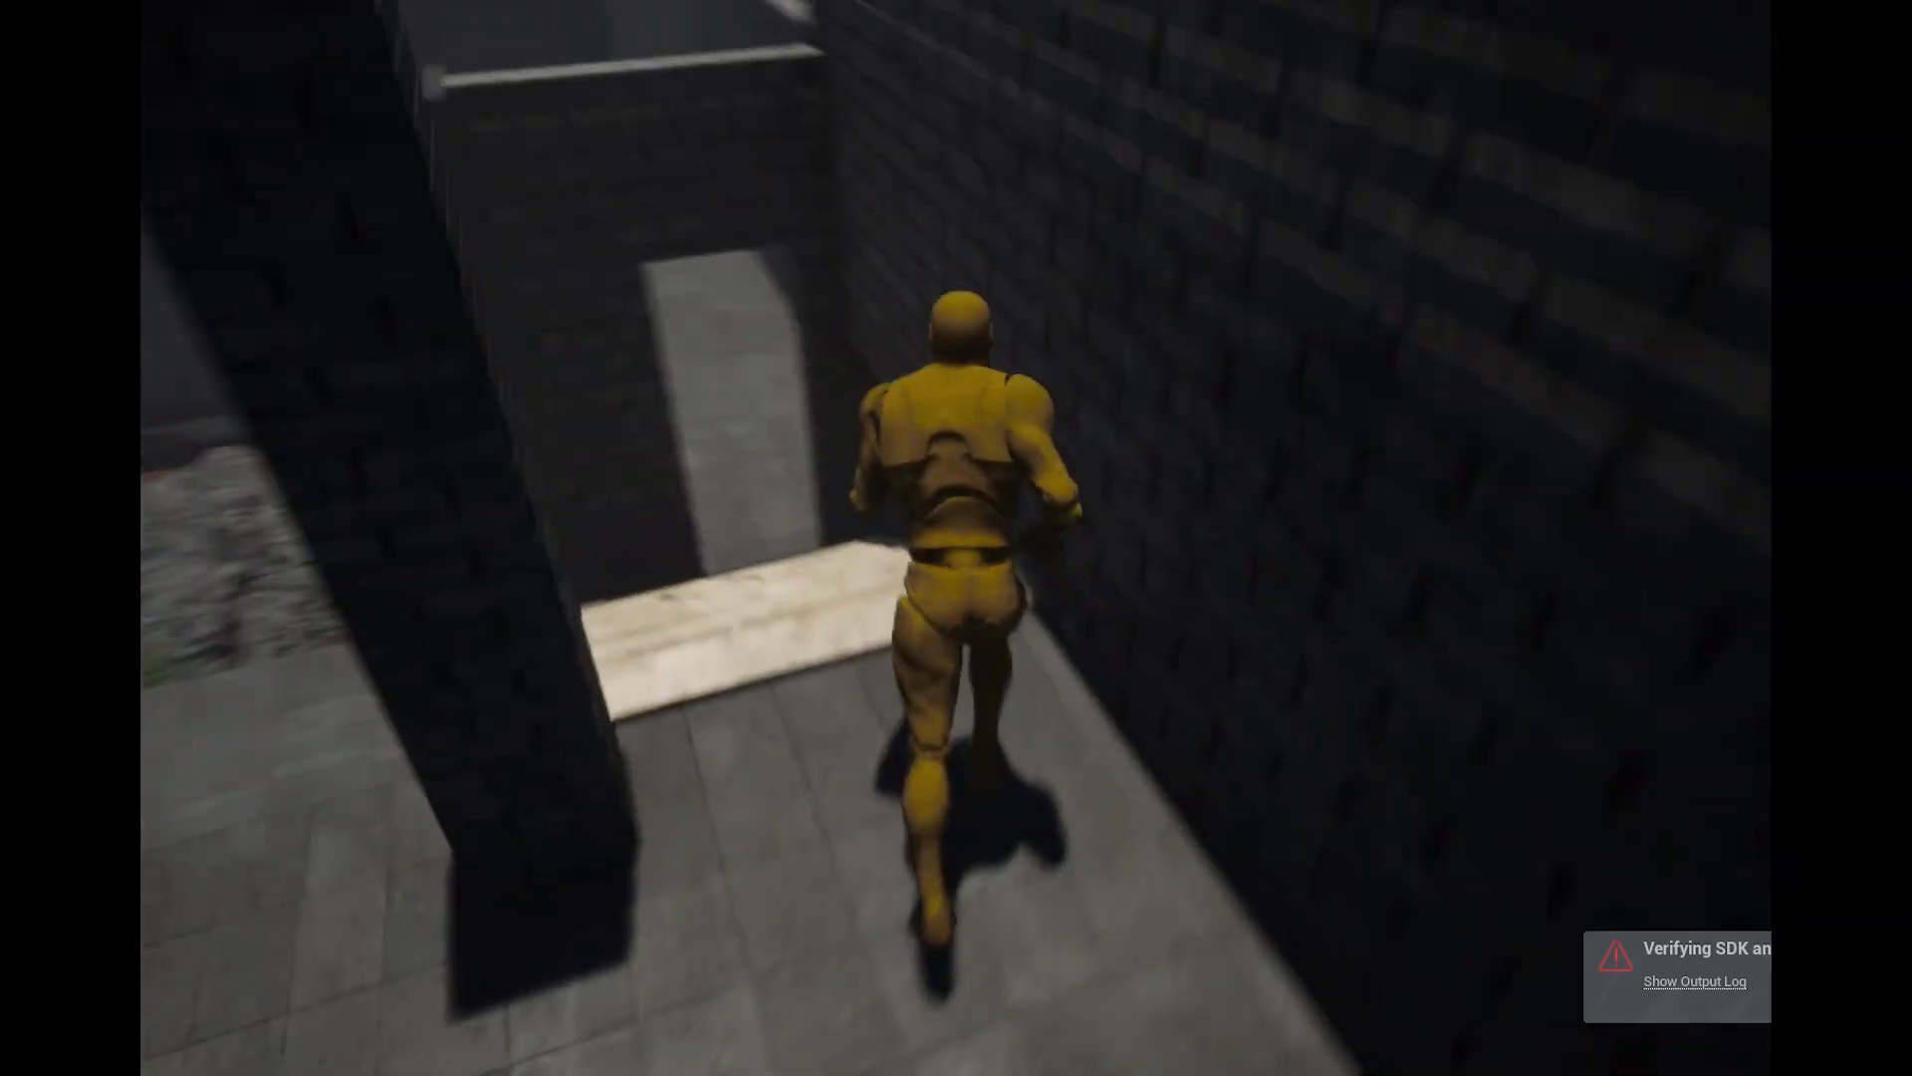
Run the character down the wooden steps, through the brick doorways and on to the twin brick pillars overlooking the rocks
key("w")
key("w")
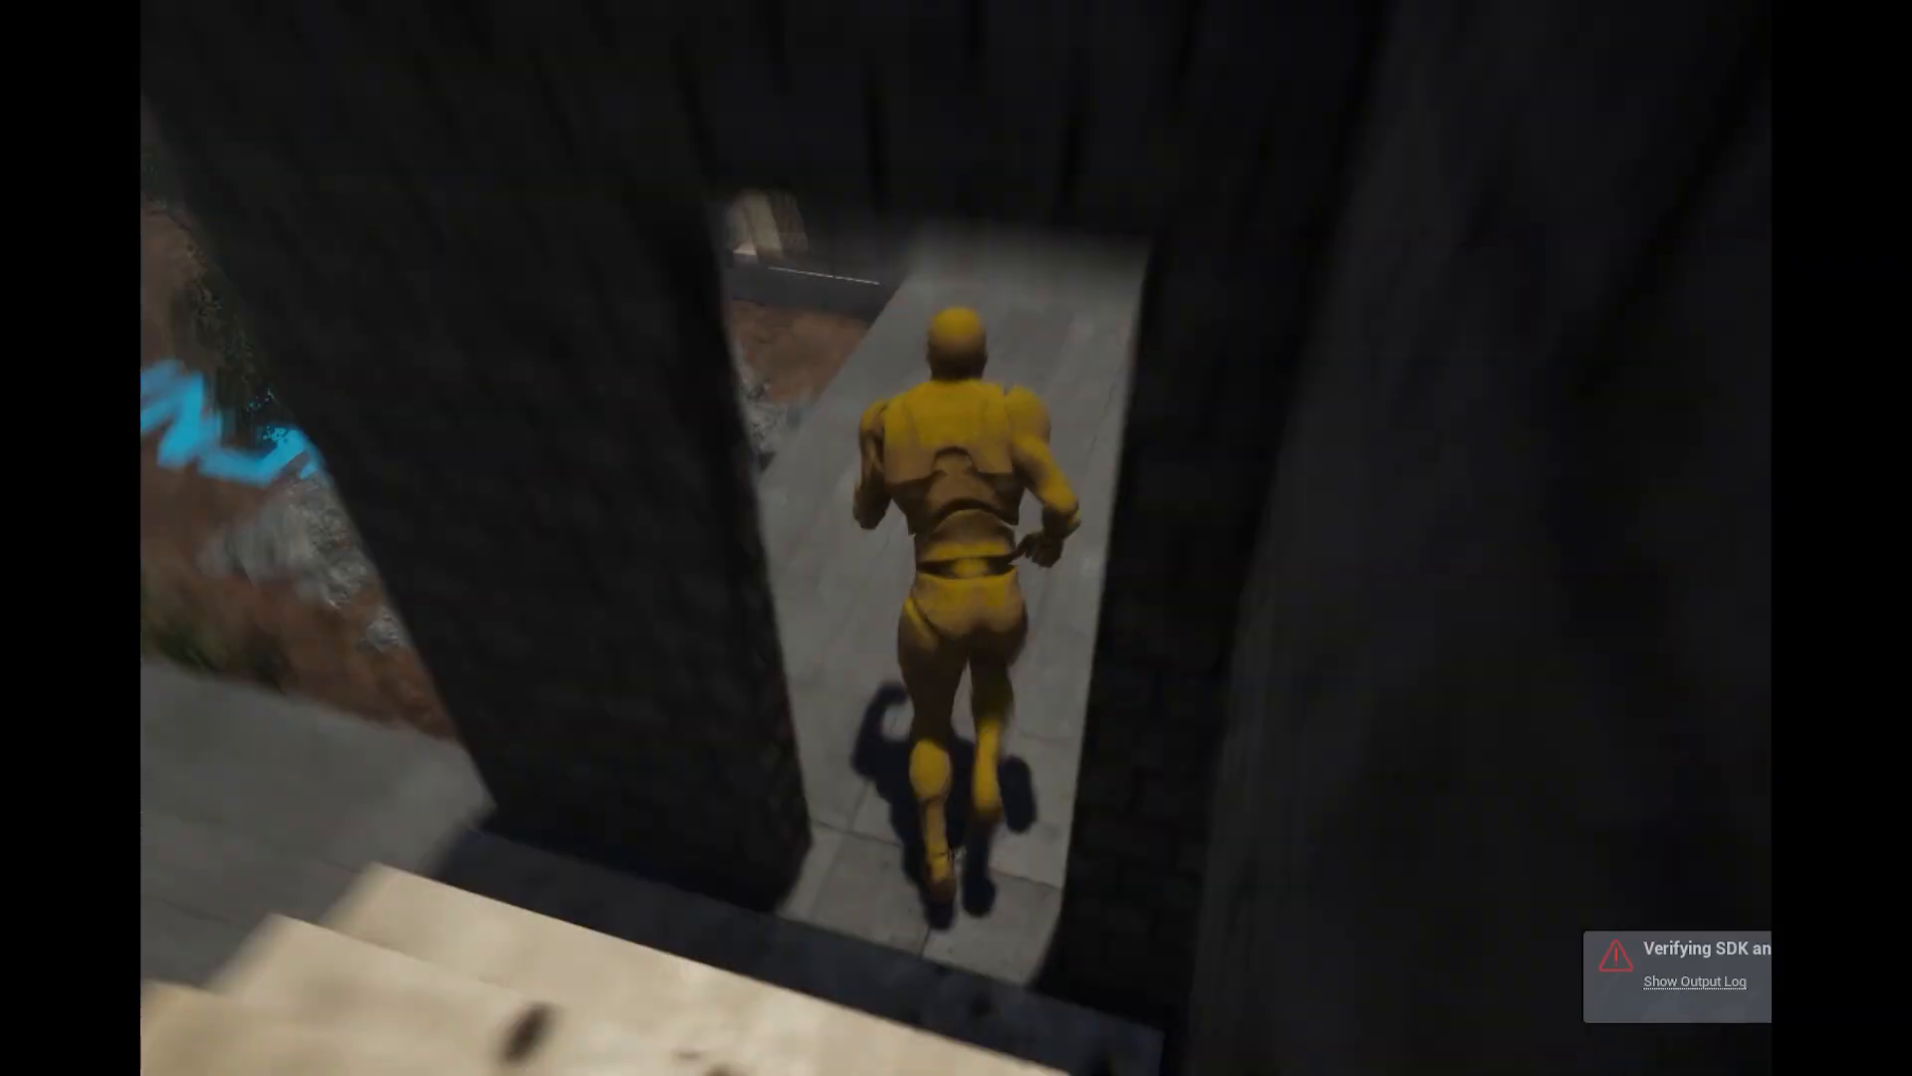
key("w")
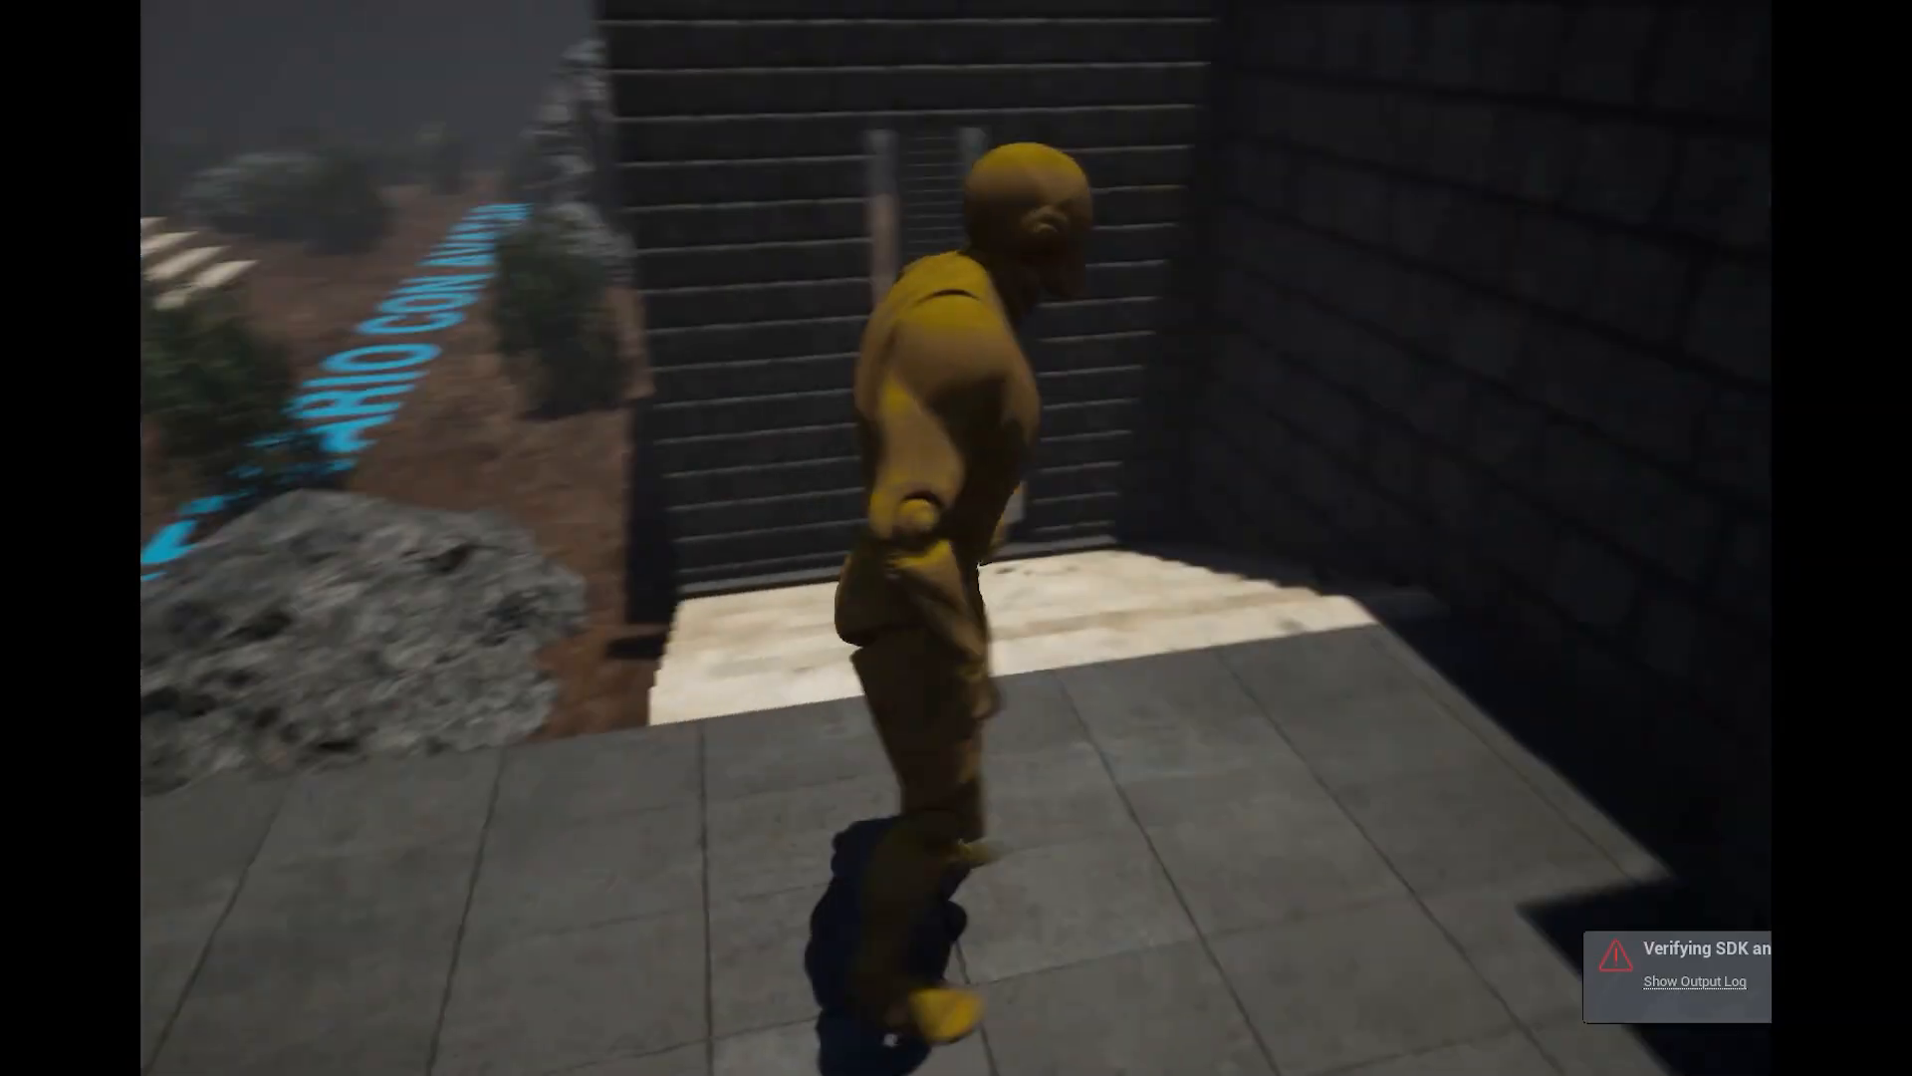
key("w")
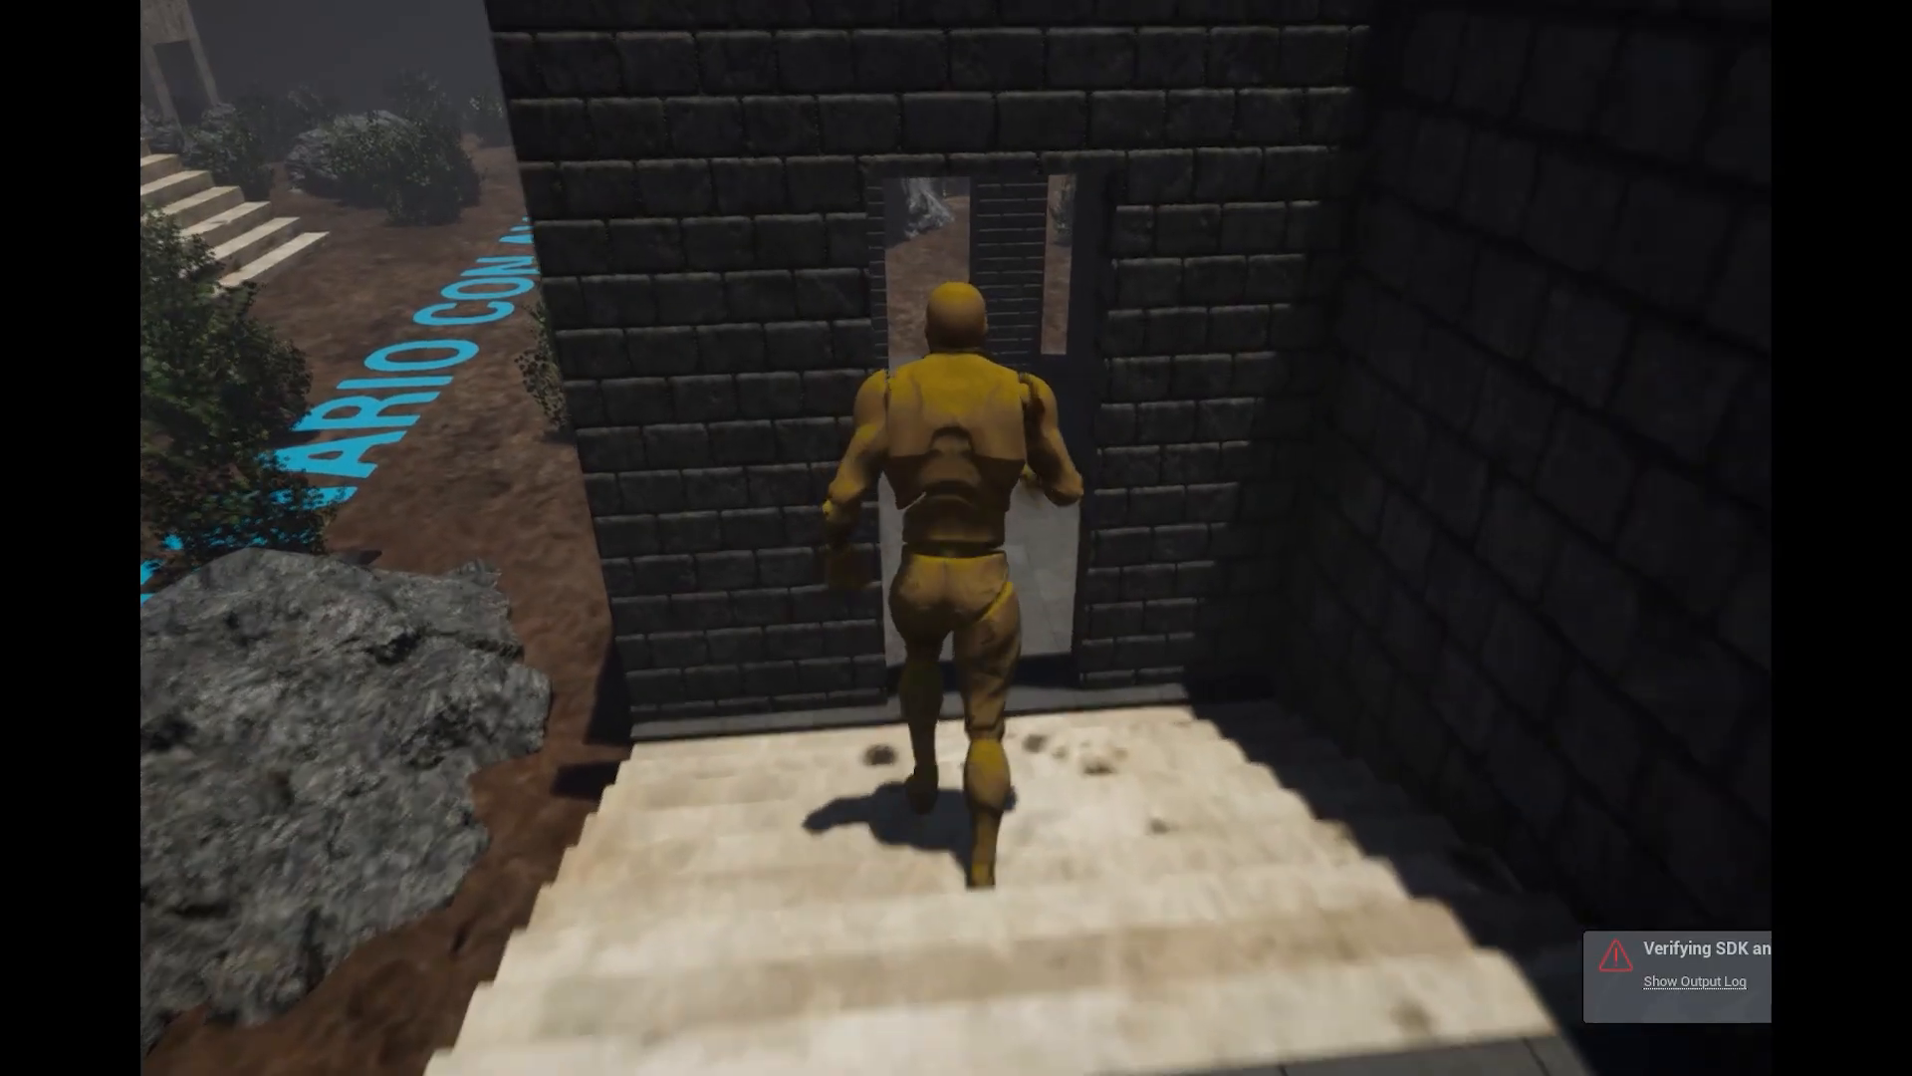
key("w")
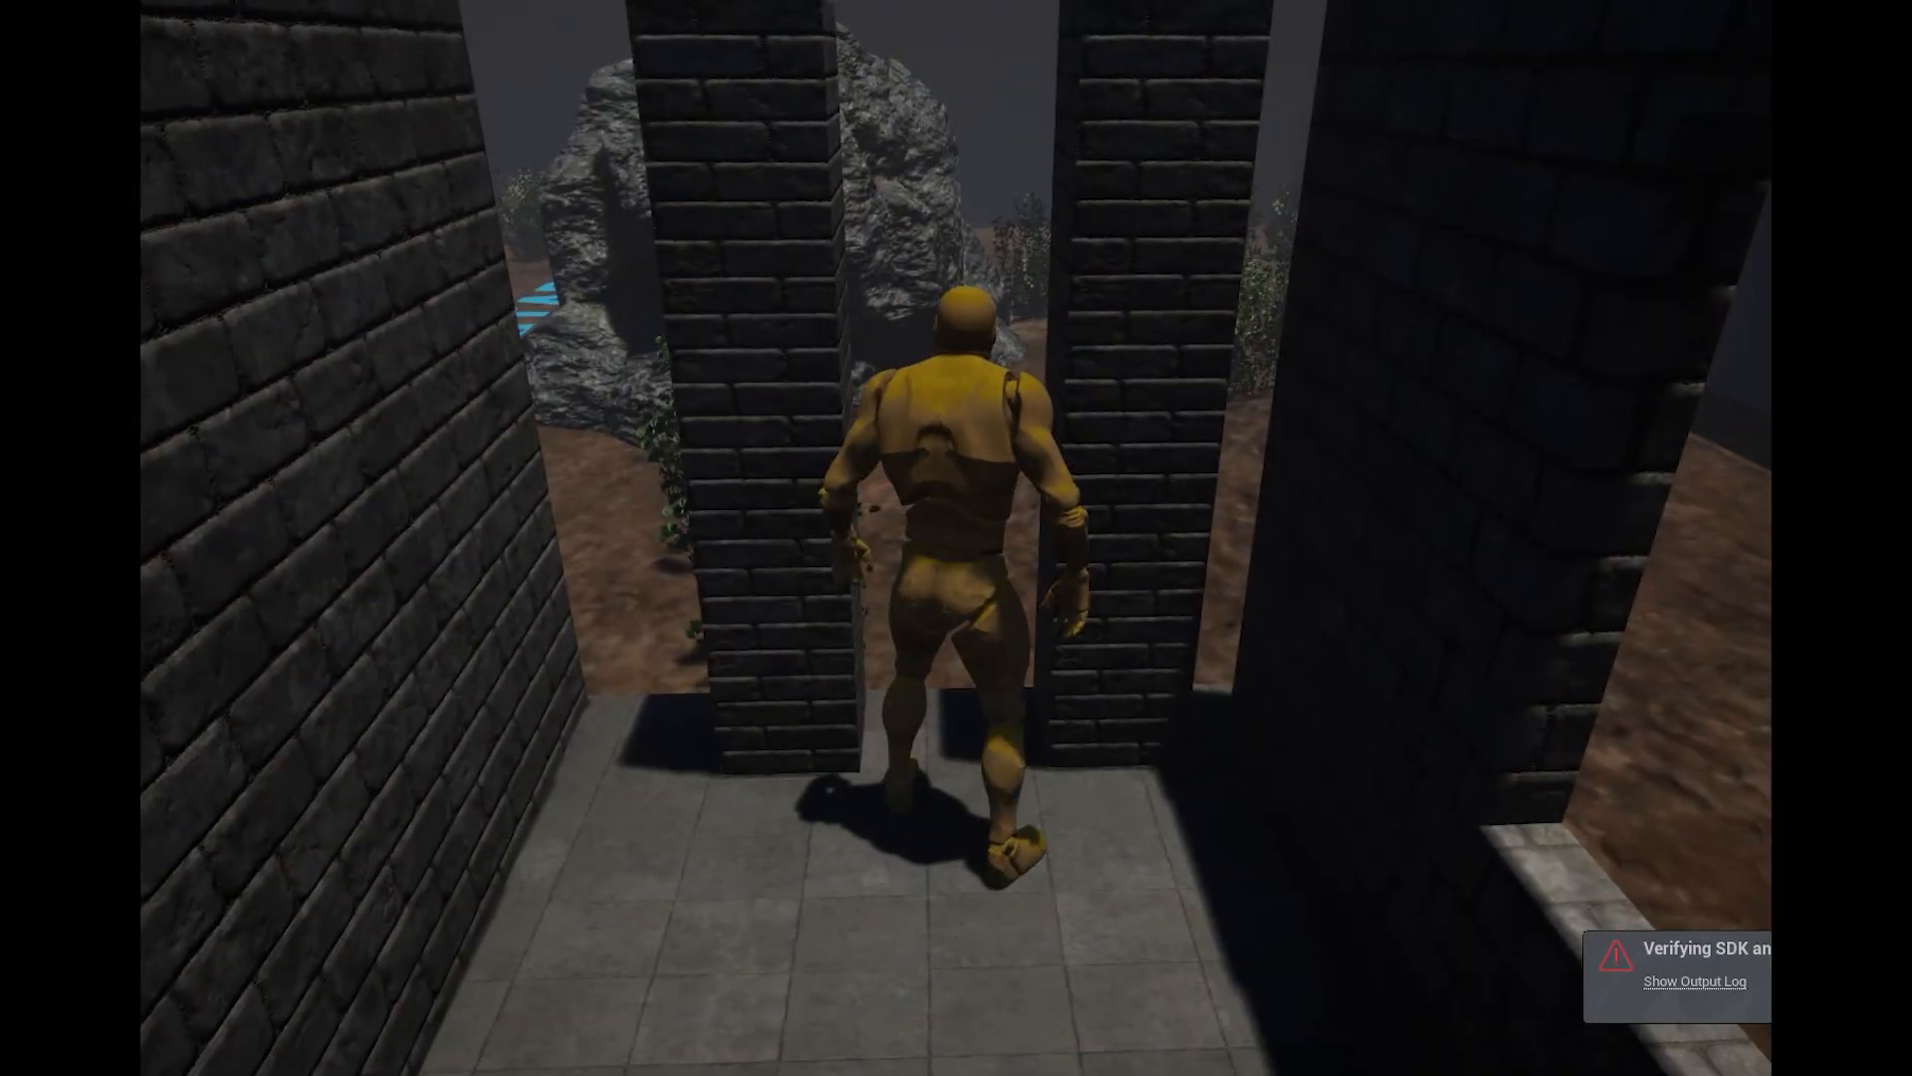
Bring the character back over the wooden stairs and along the brick wall, jumping toward the ledge with the burning lamp
key("w")
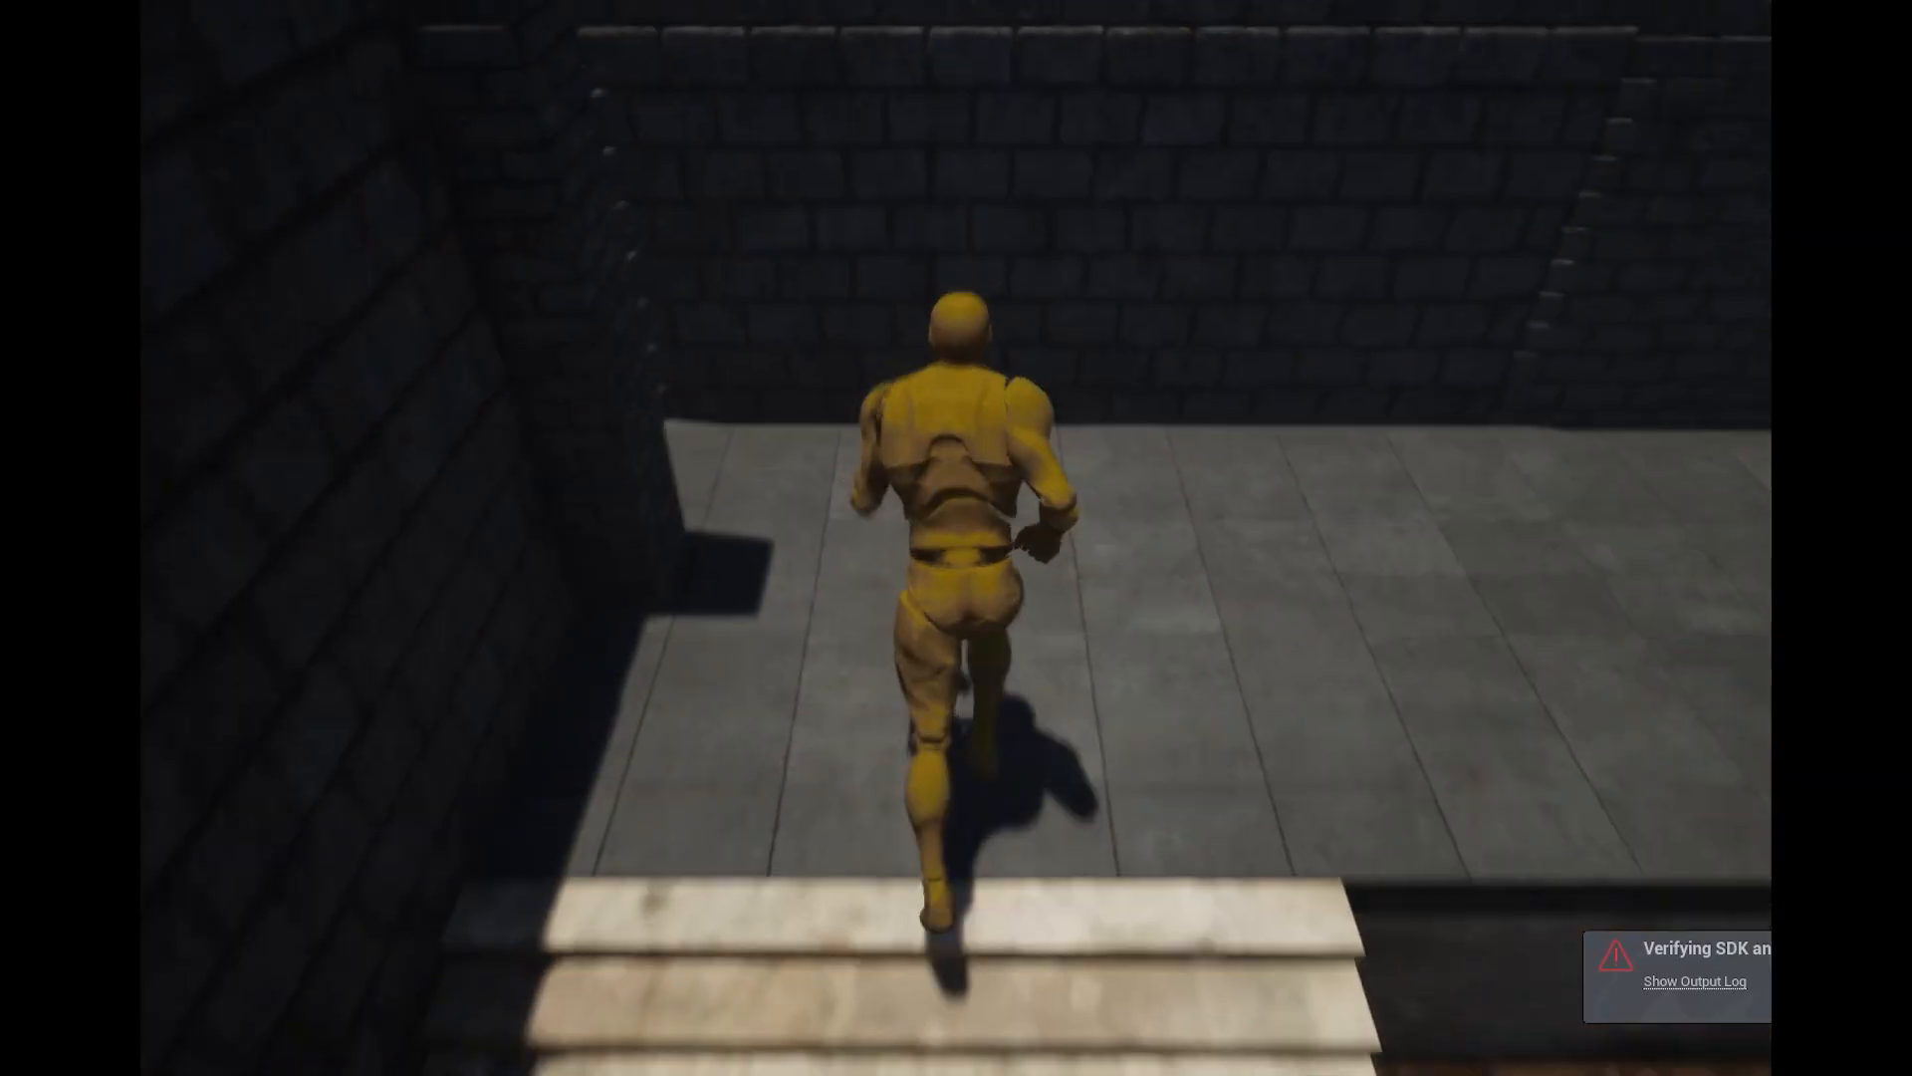
key("w")
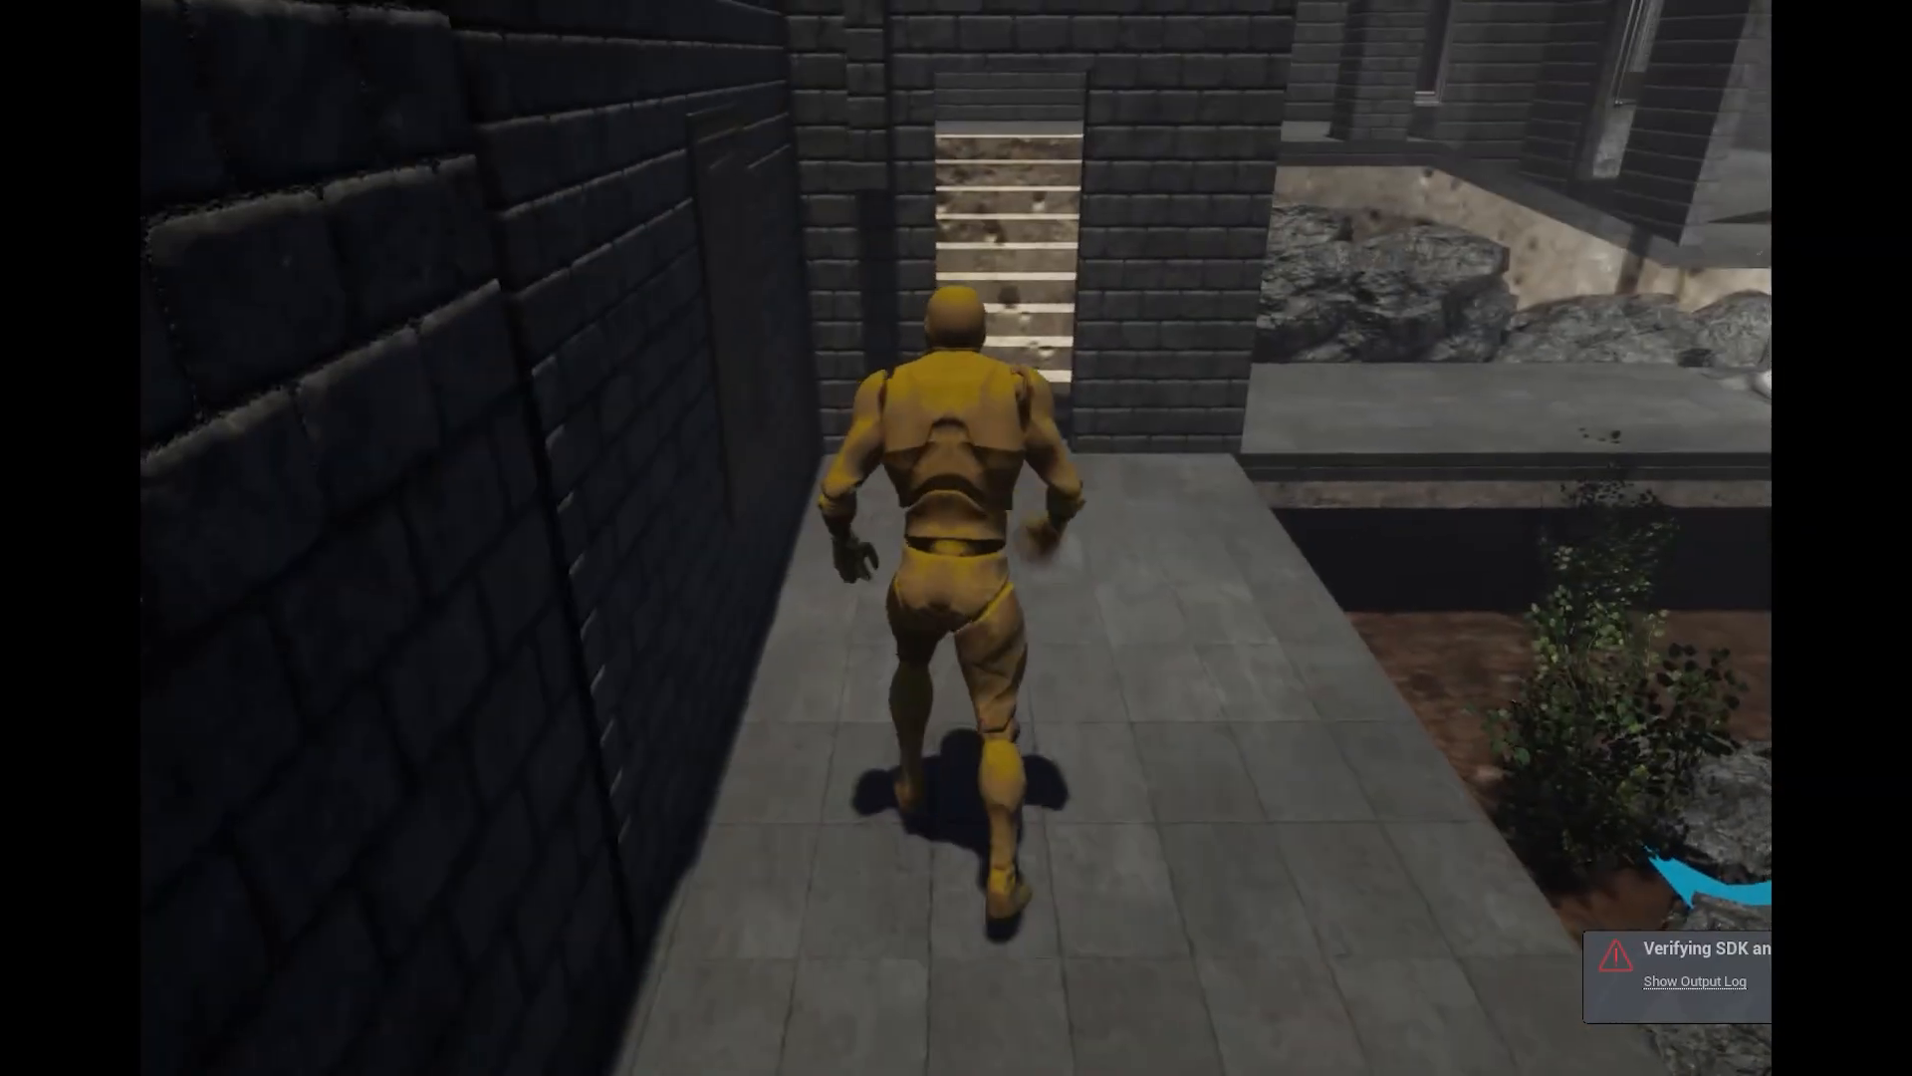
key("space")
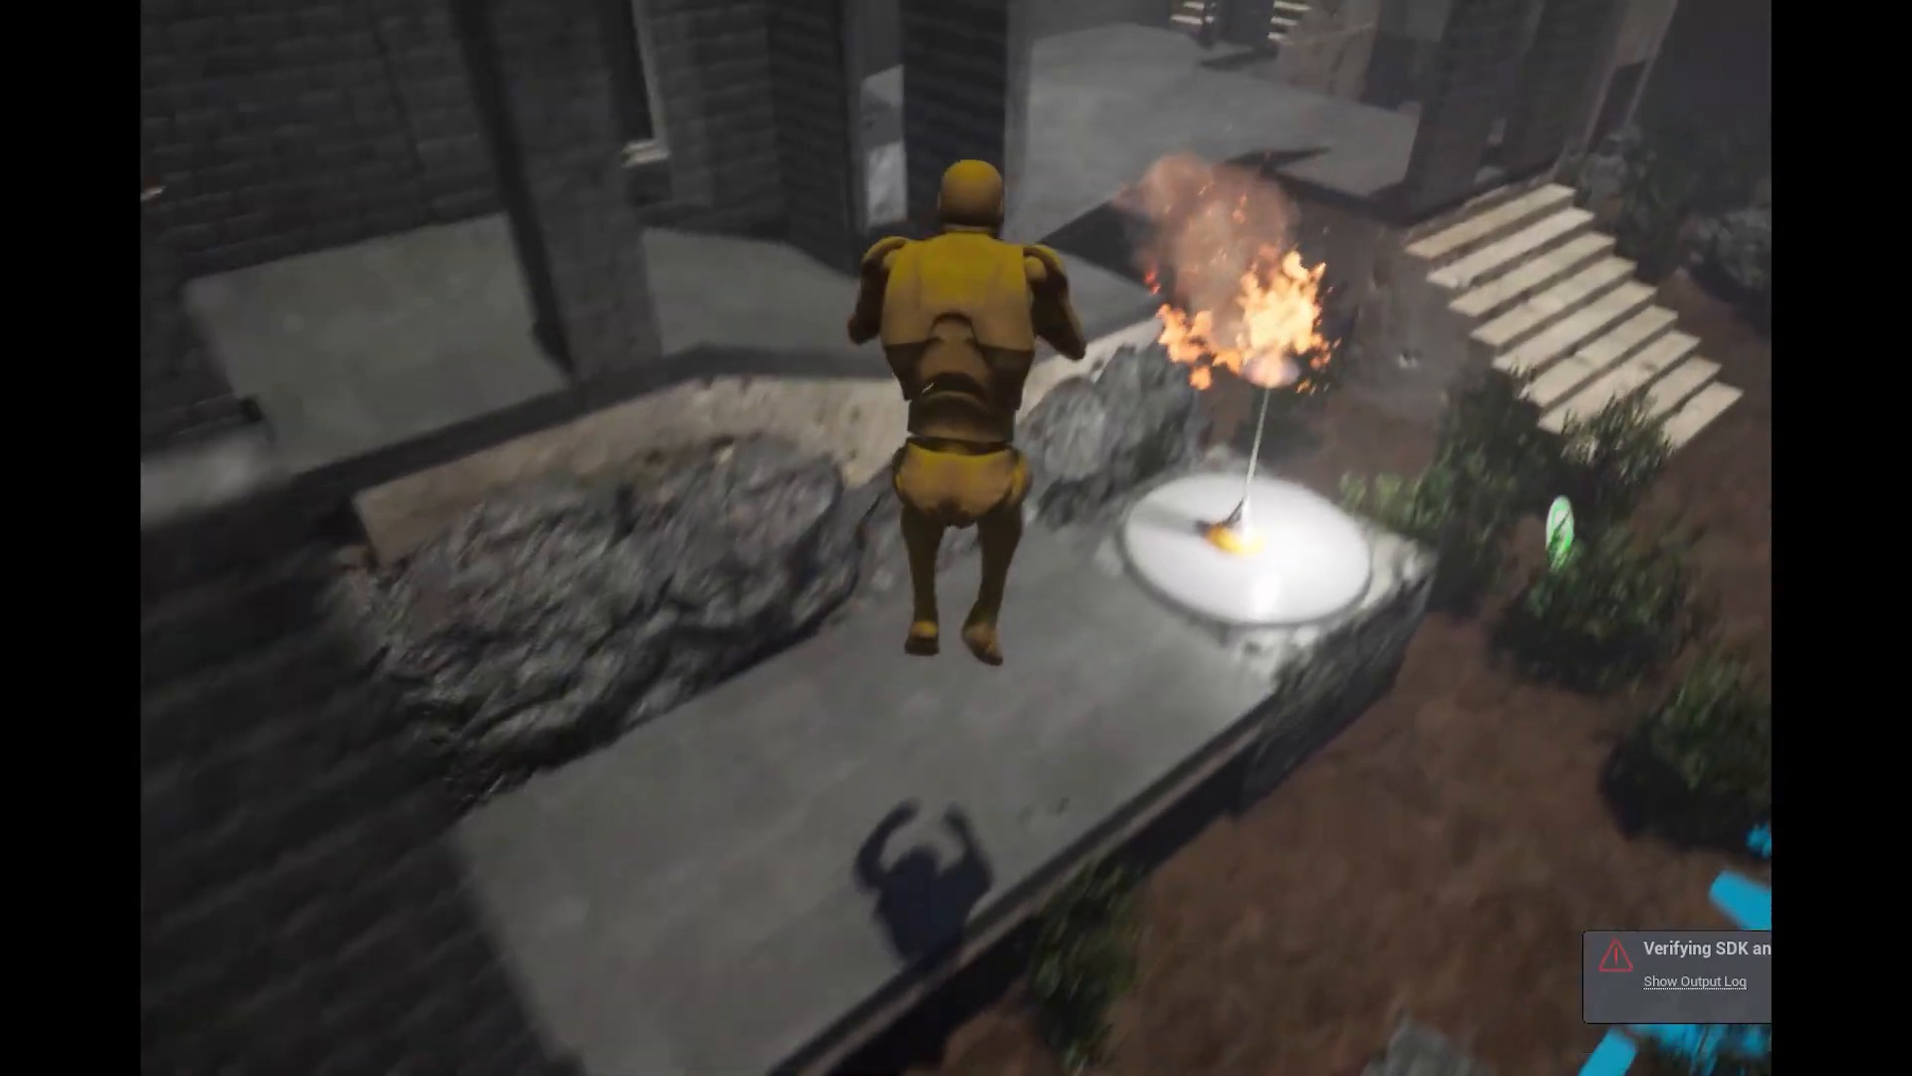
Run the character past the burning lamp and across the dirt ground between the bushes, along the blue floor lettering
key("w")
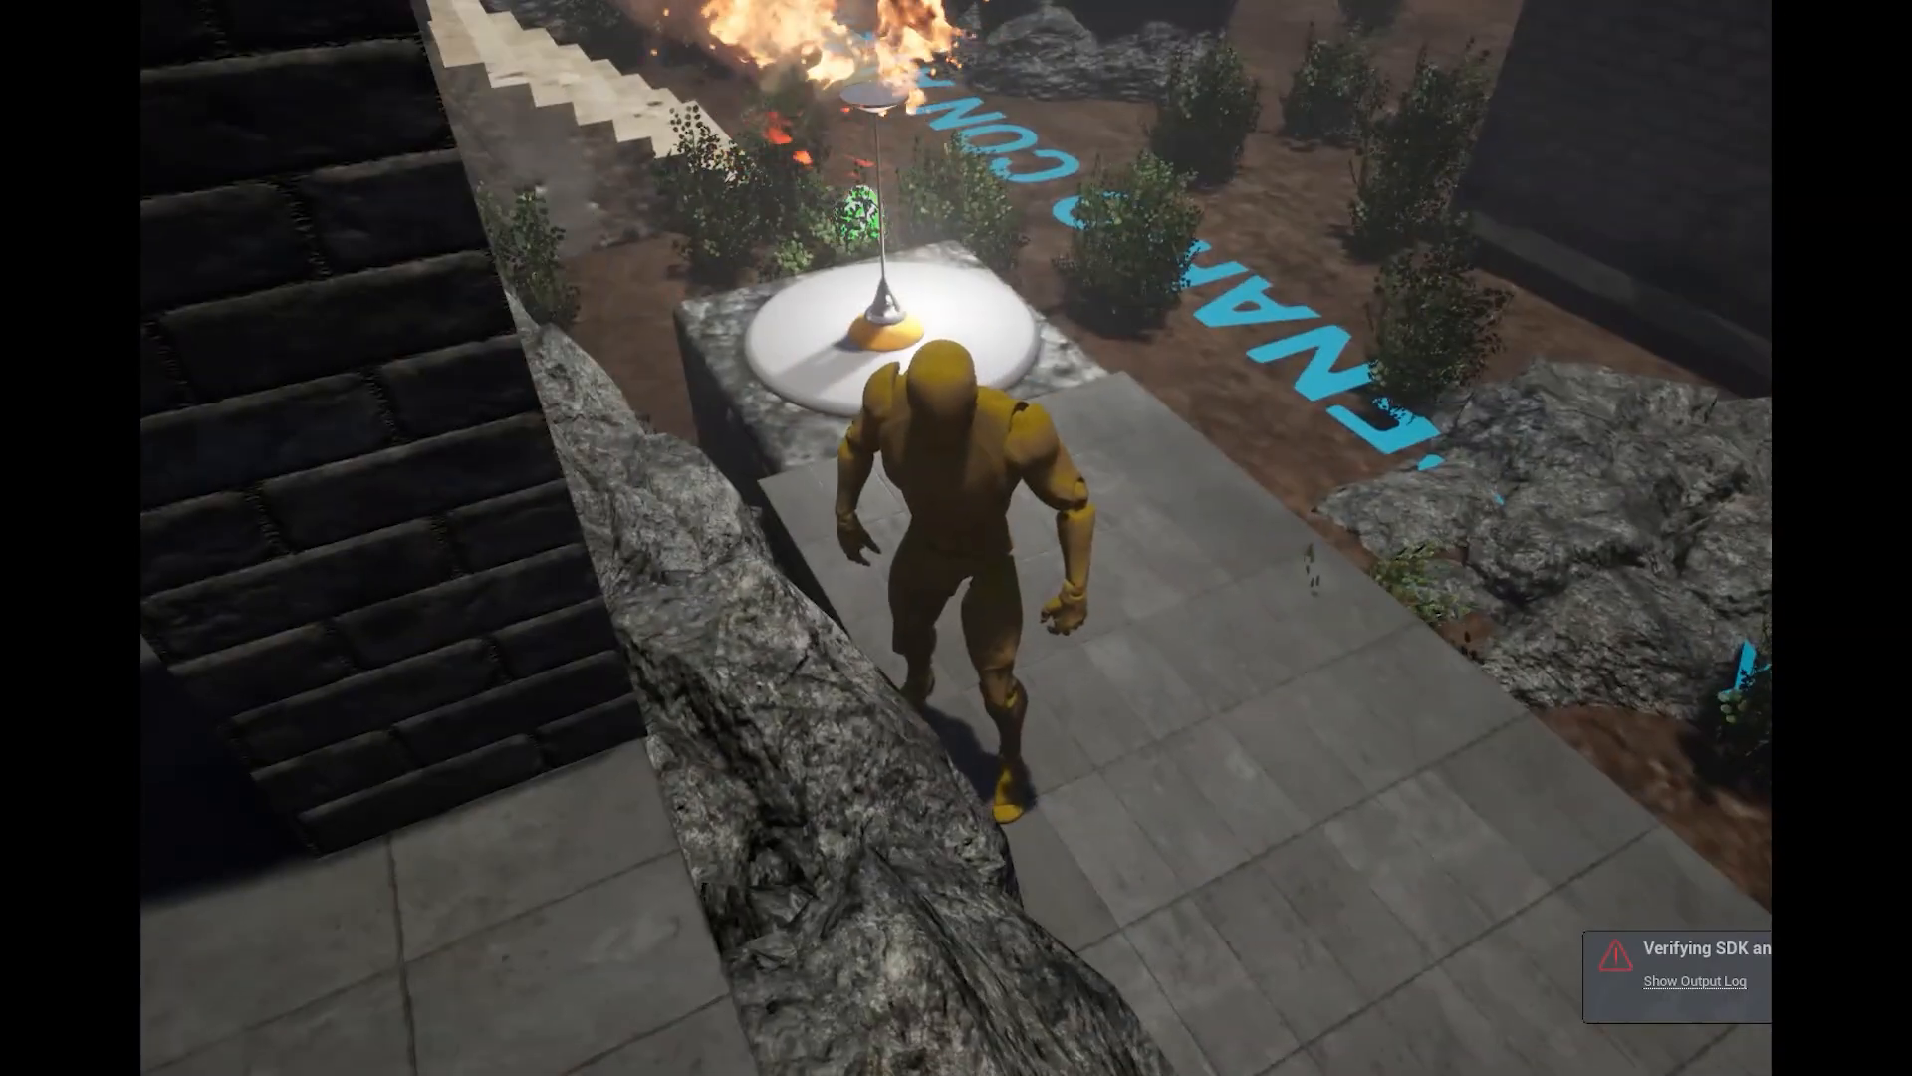
key("w")
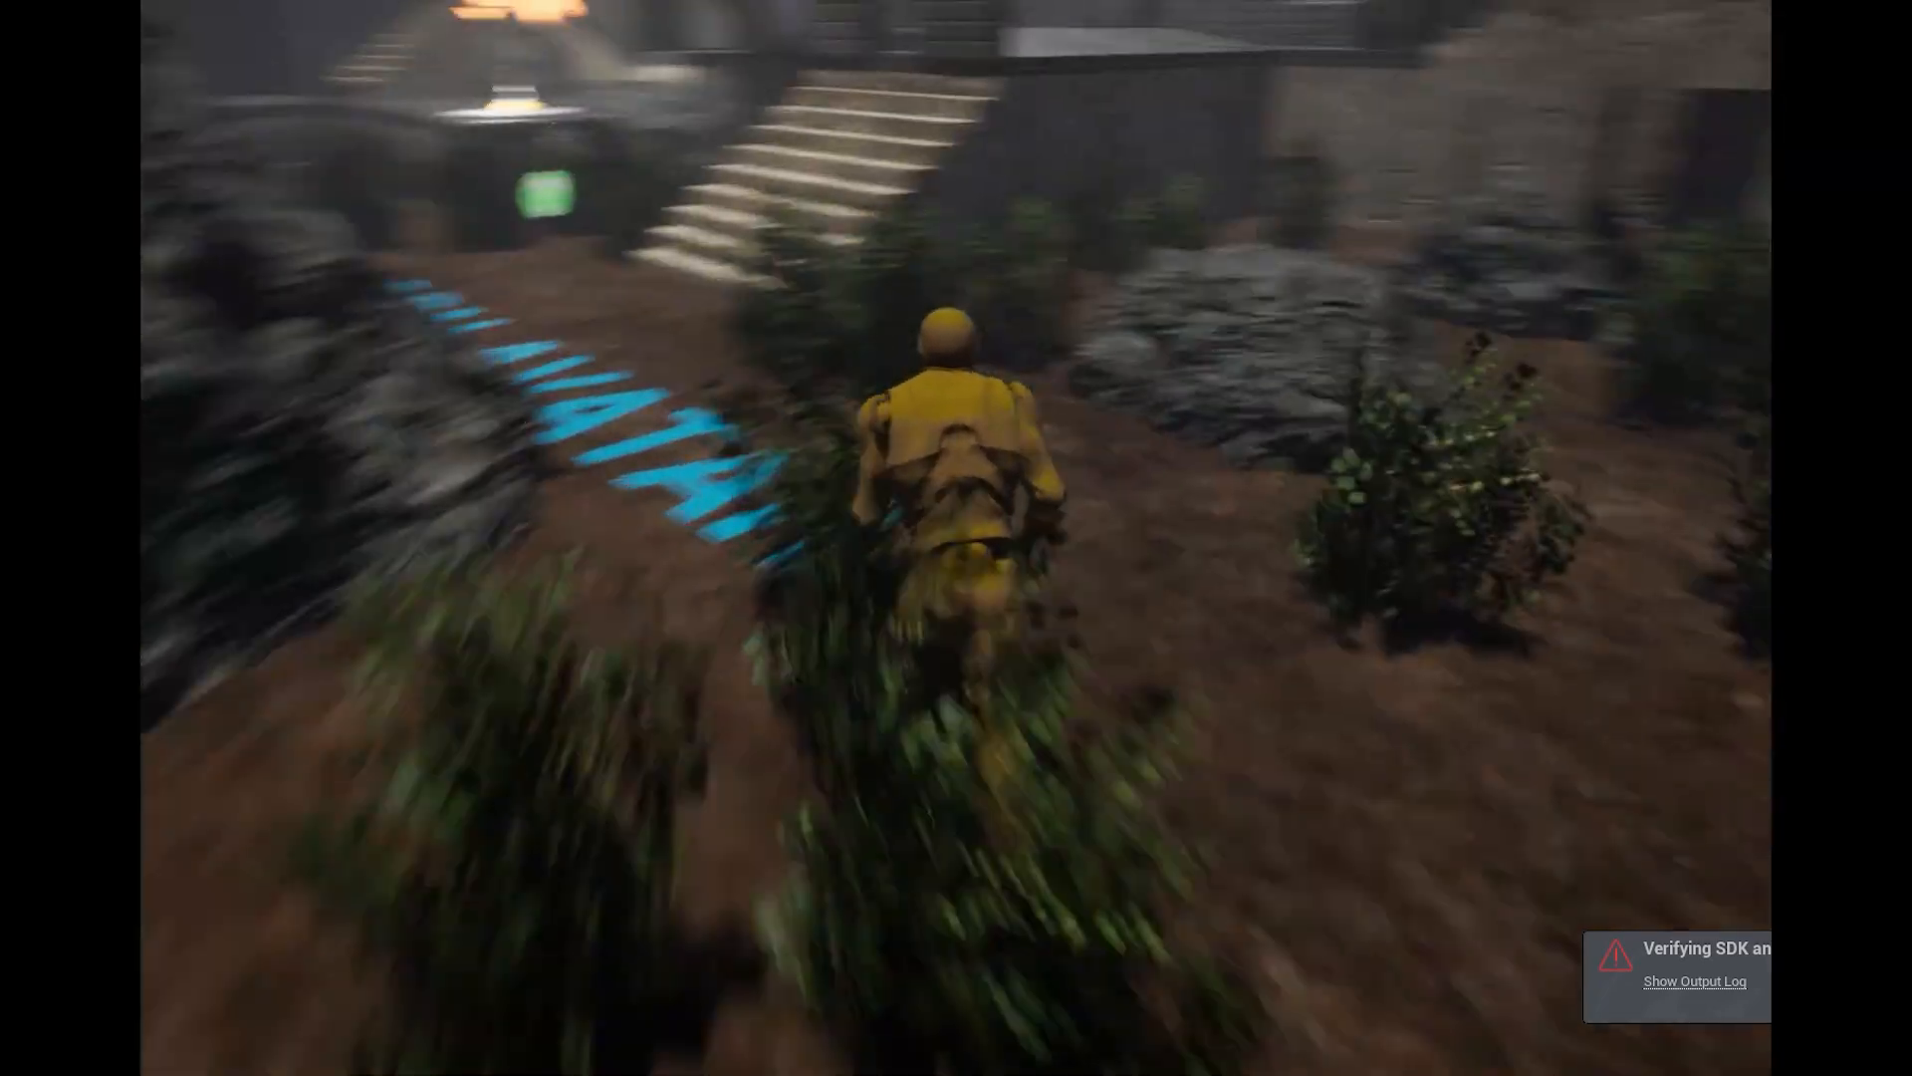
key("w")
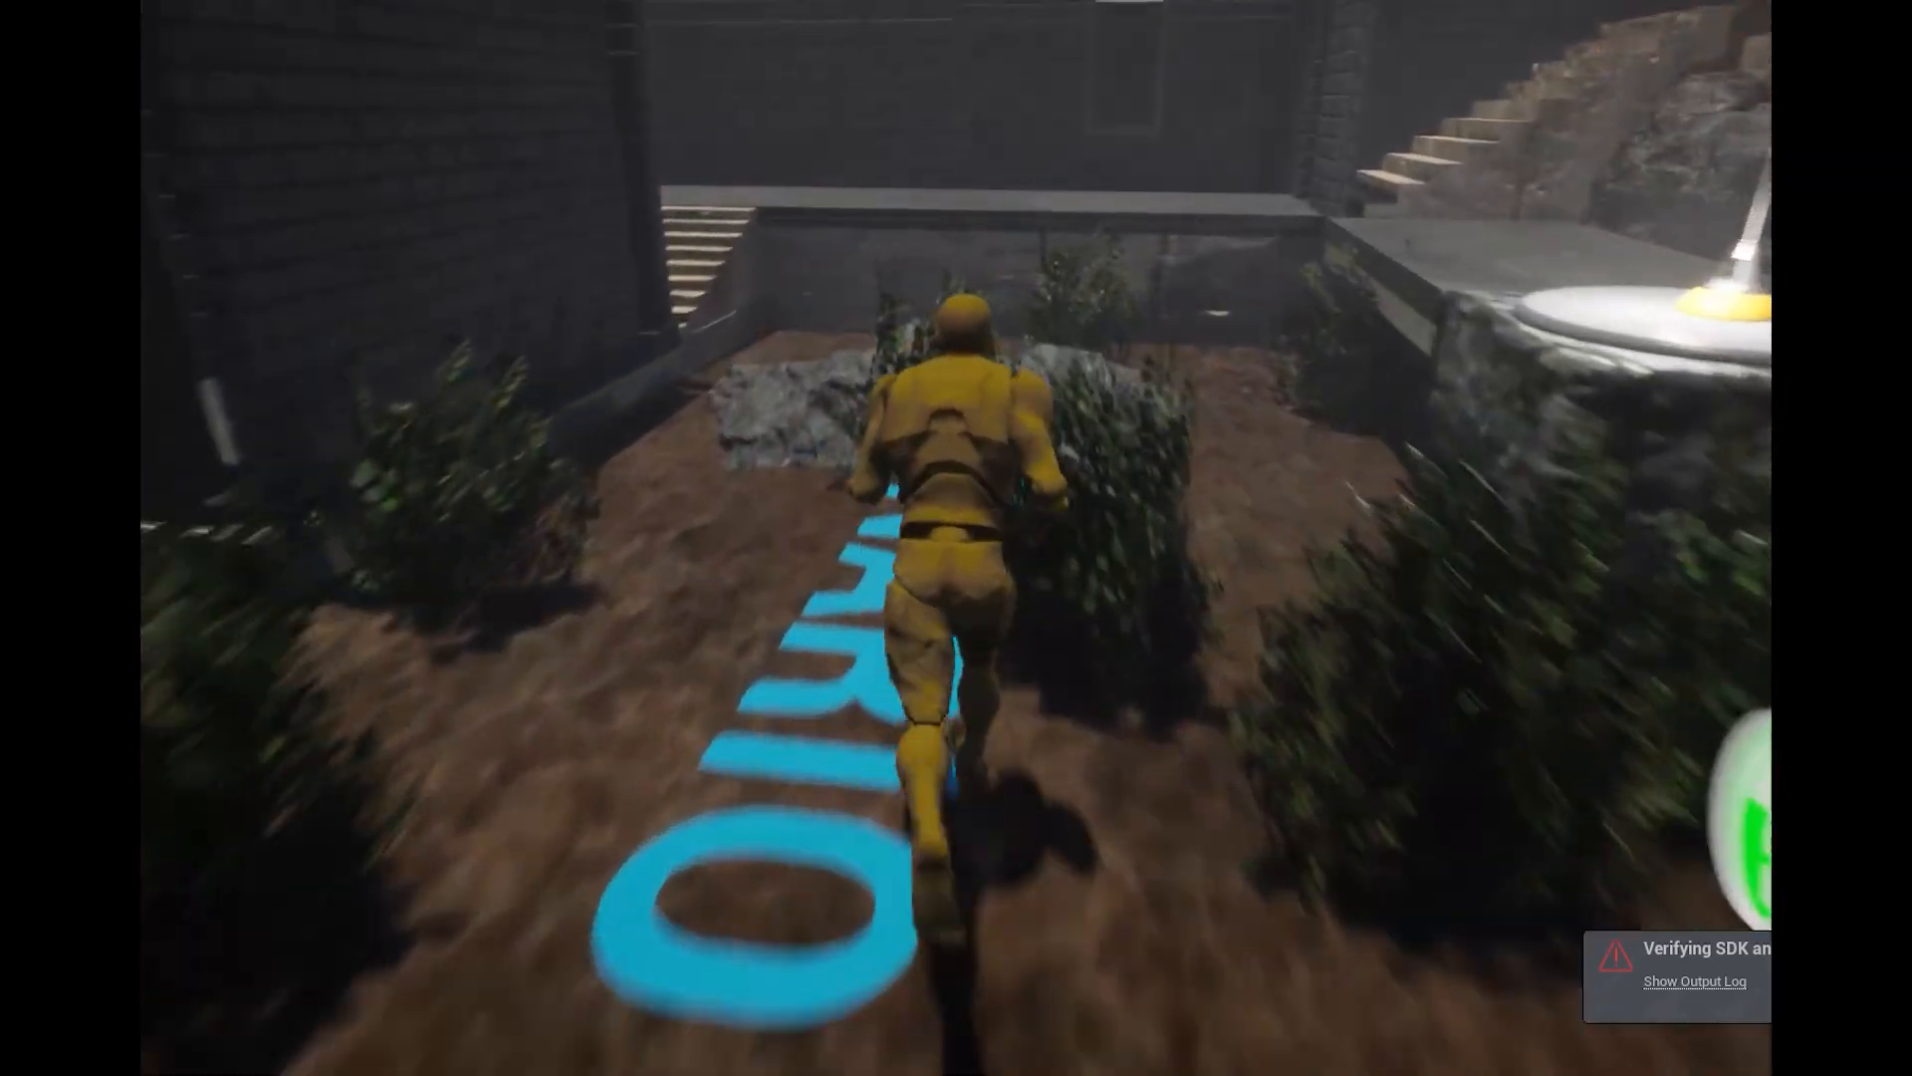